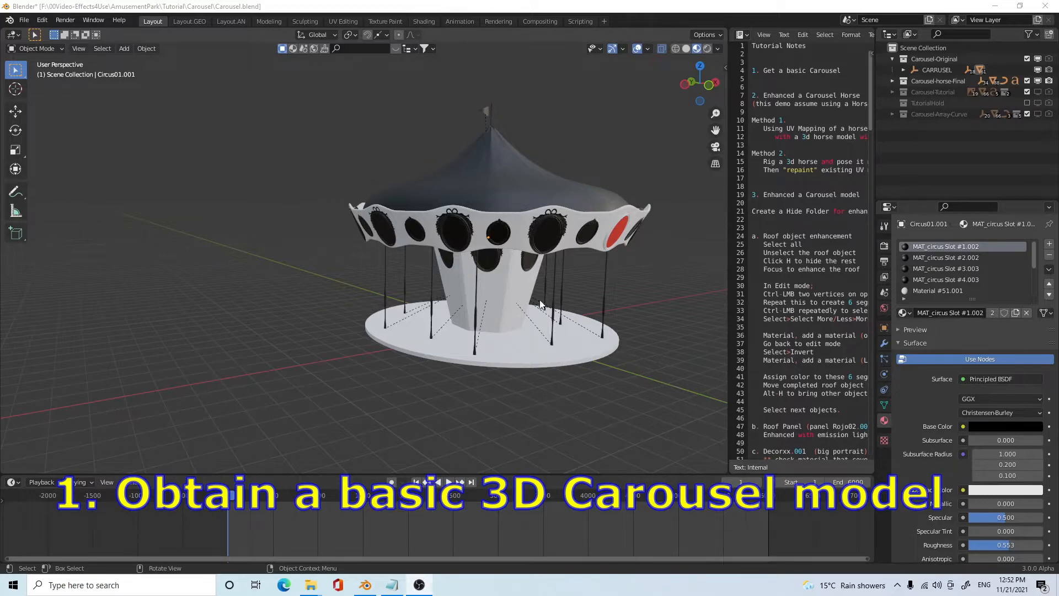
- Examine the basic carousel model from several angles and compare it with the finished, enhanced carousel
middle_click_drag(591, 371, 501, 375)
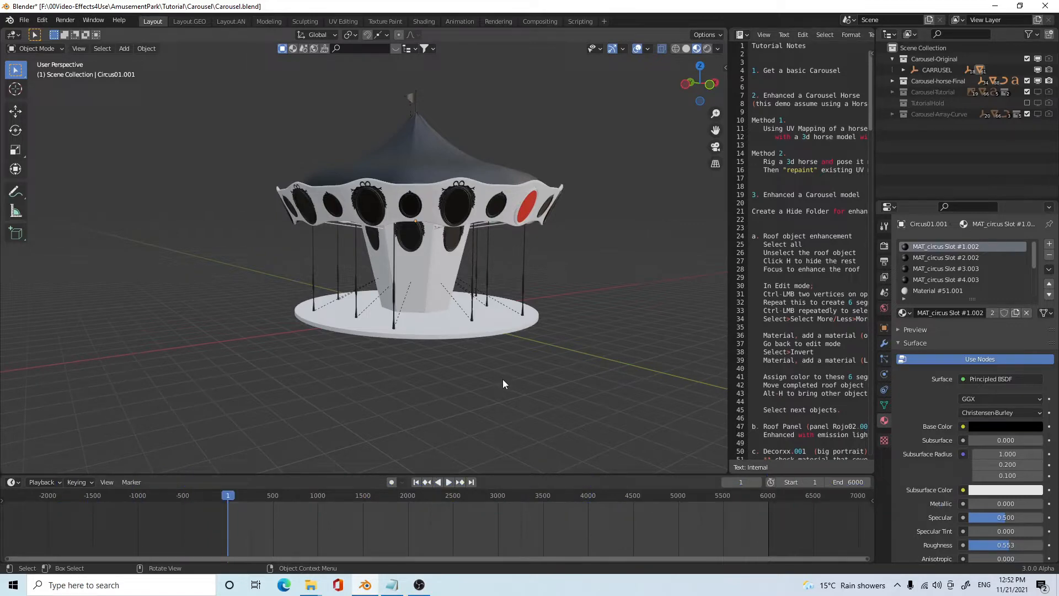
middle_click_drag(508, 389, 508, 398)
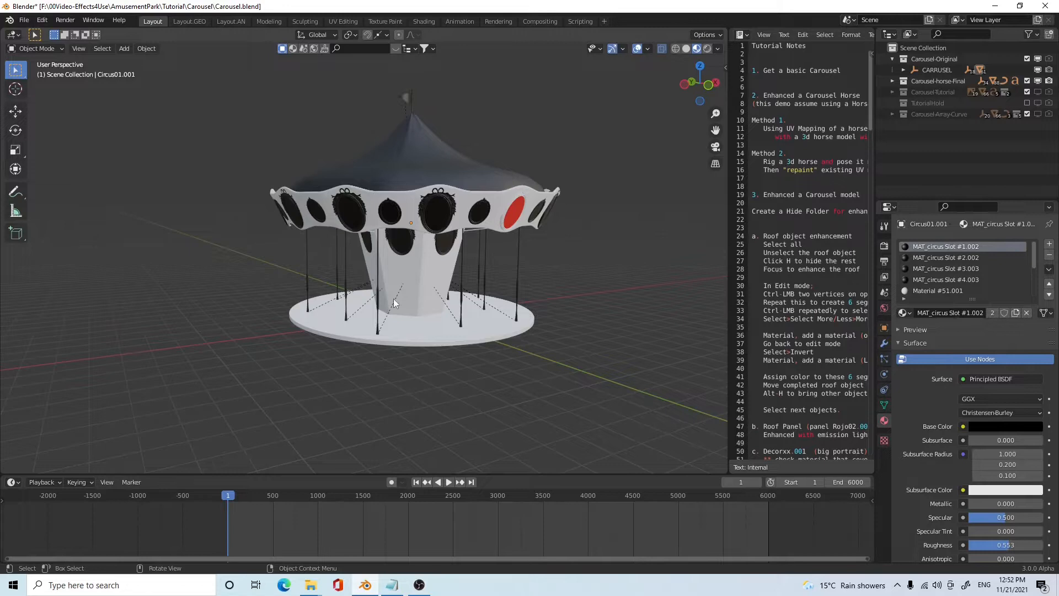
scroll(394, 298, "down", 5)
middle_click_drag(293, 327, 393, 300)
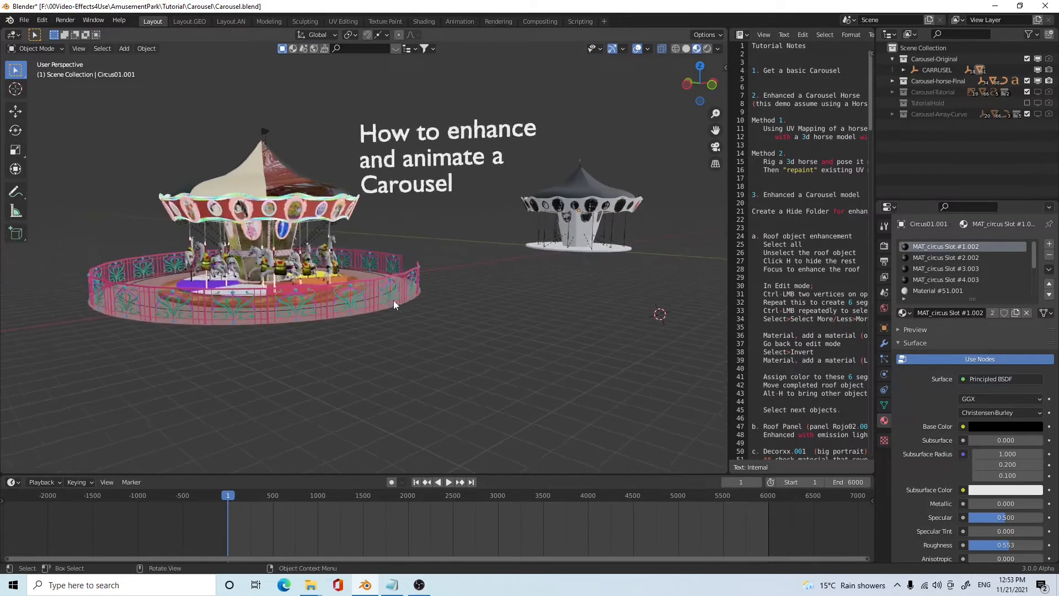
scroll(394, 305, "up", 4)
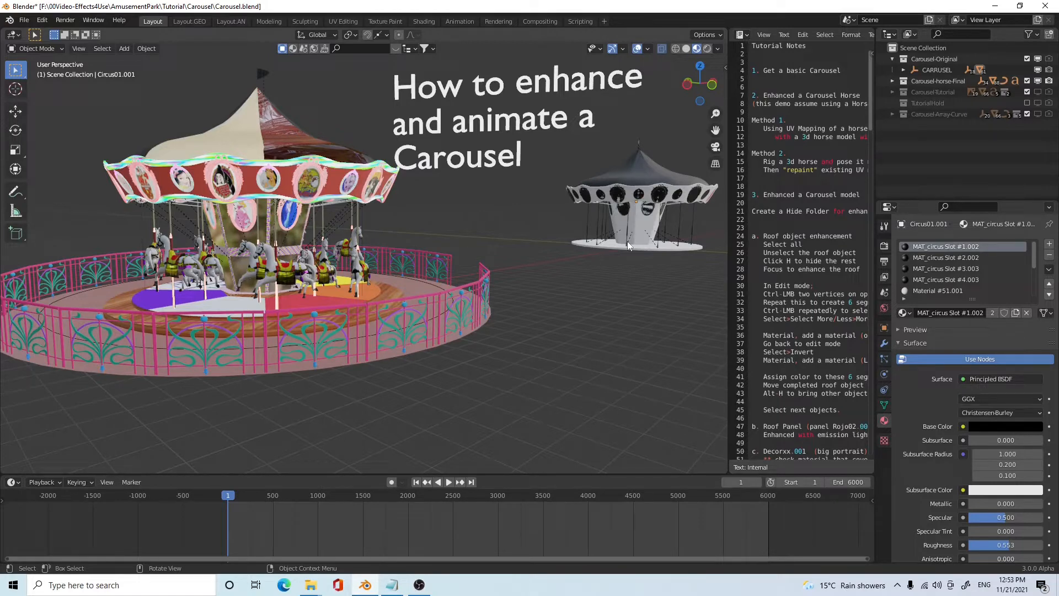
middle_click_drag(630, 257, 627, 257)
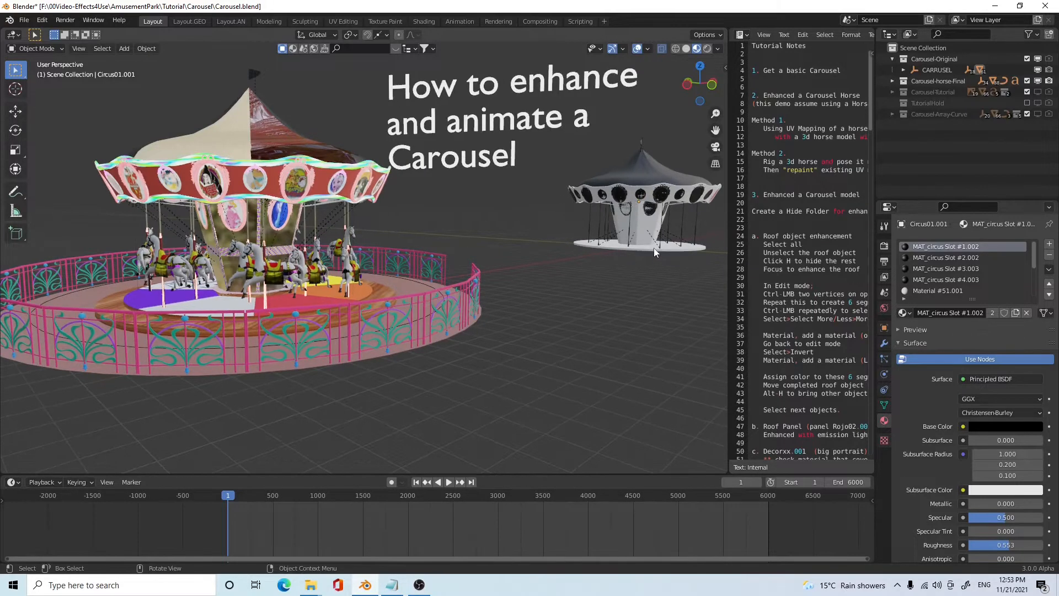
key("KP_Decimal")
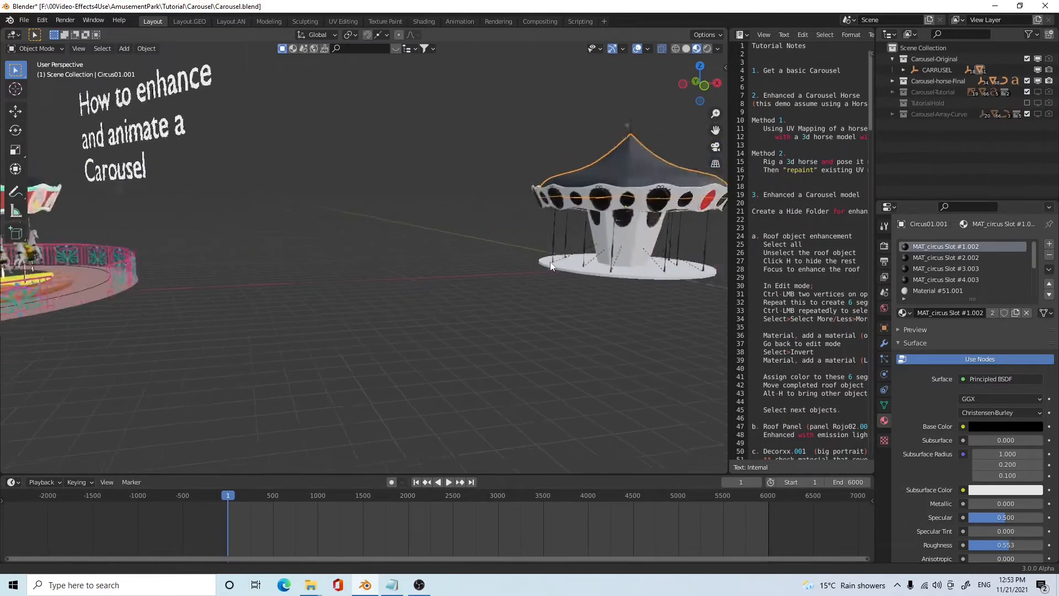
middle_click_drag(463, 291, 507, 291)
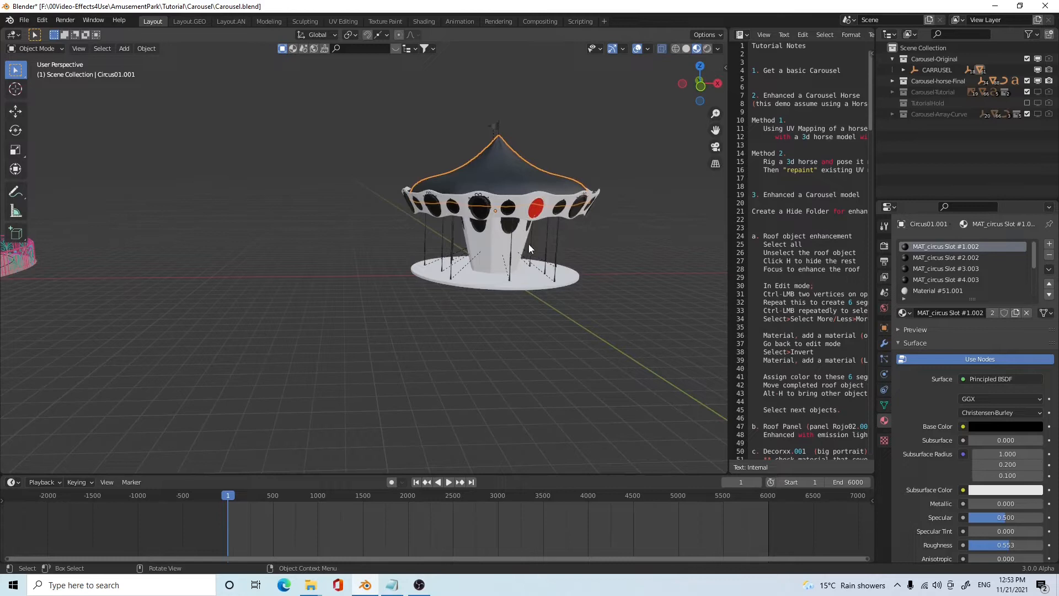
middle_click_drag(584, 279, 568, 296)
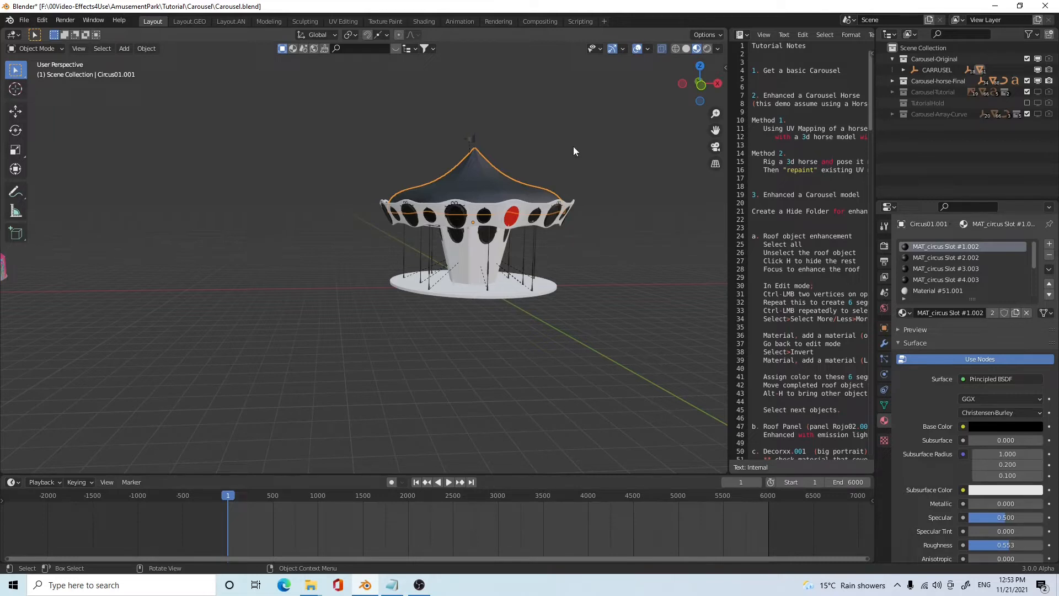
- Show the Carousel-Tutorial collection in the viewport and hide the Carousel-horse-Final collection
left_click(1038, 92)
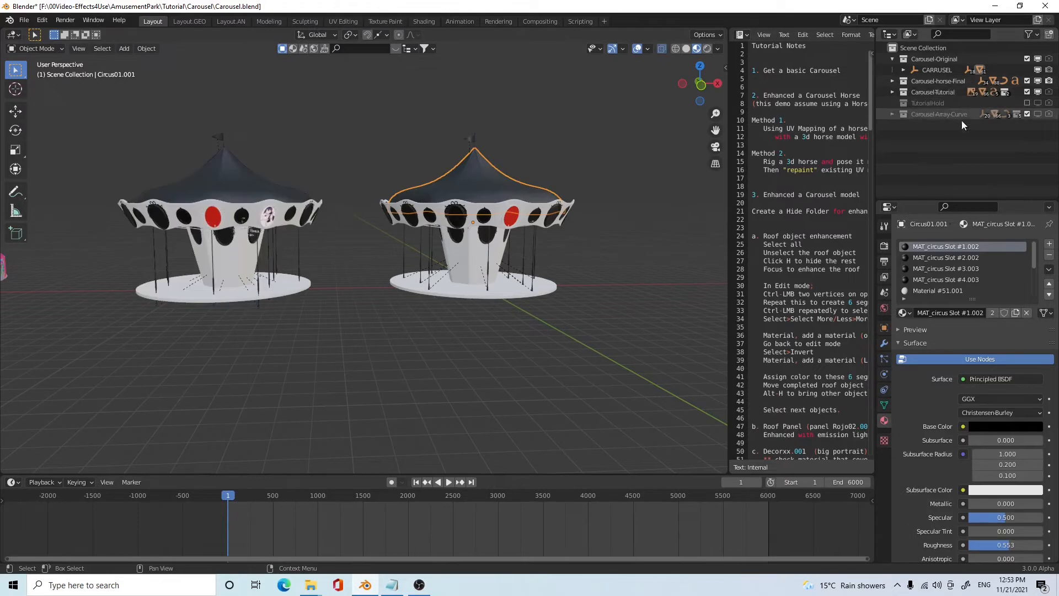
scroll(297, 280, "down", 3)
middle_click_drag(302, 289, 354, 297)
scroll(336, 282, "up", 2)
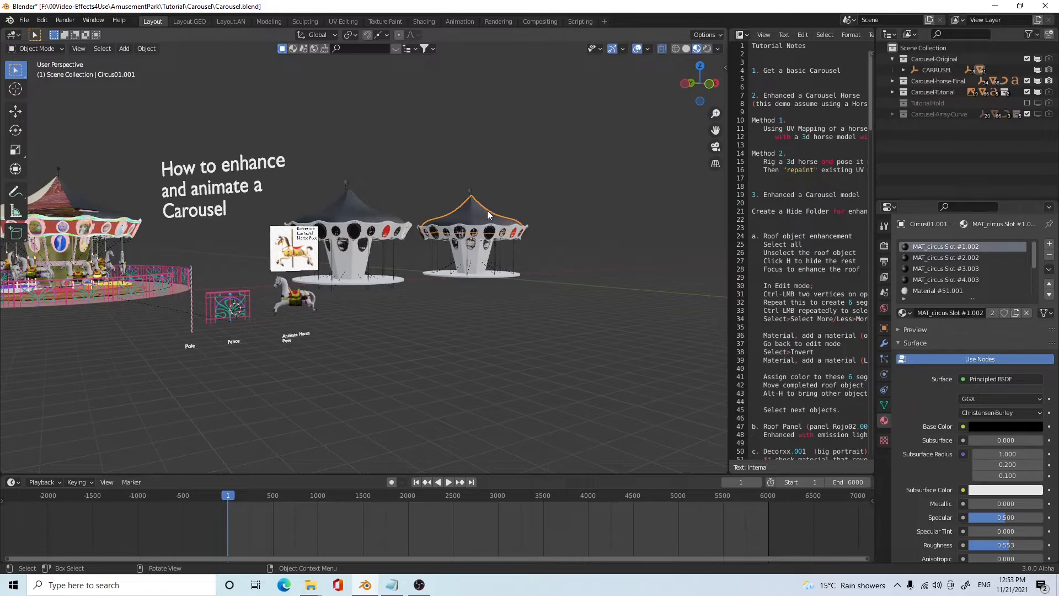
left_click(353, 207)
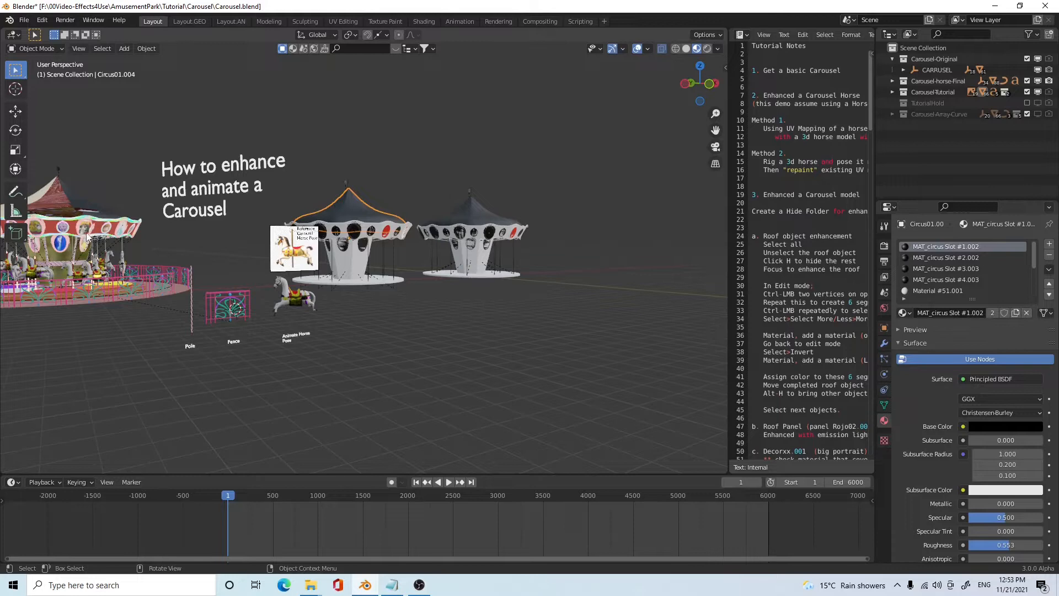
left_click(1048, 83)
middle_click_drag(306, 332, 296, 331)
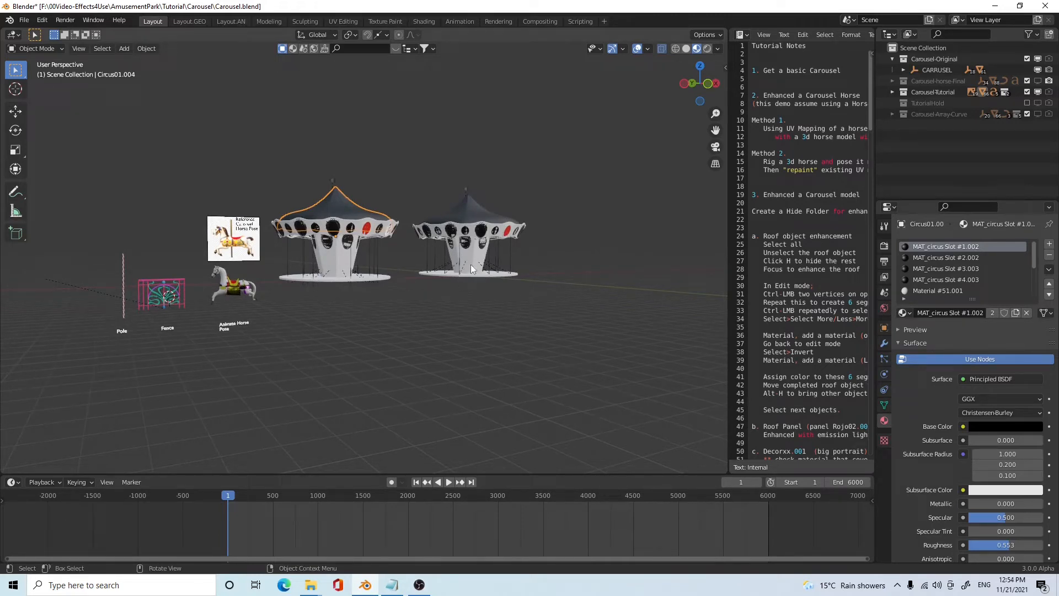
- Inspect the posed horse, fence section and striped pole models, and compare the pole with the carousel's thin poles
middle_click_drag(312, 385, 266, 351)
scroll(273, 336, "up", 4)
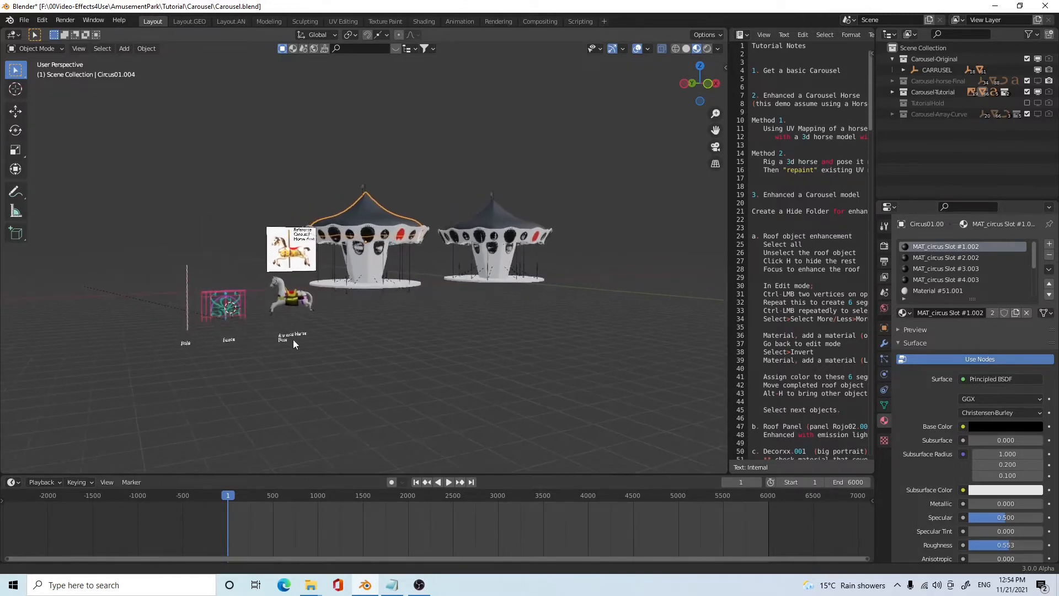
middle_click_drag(300, 341, 294, 310, "shift")
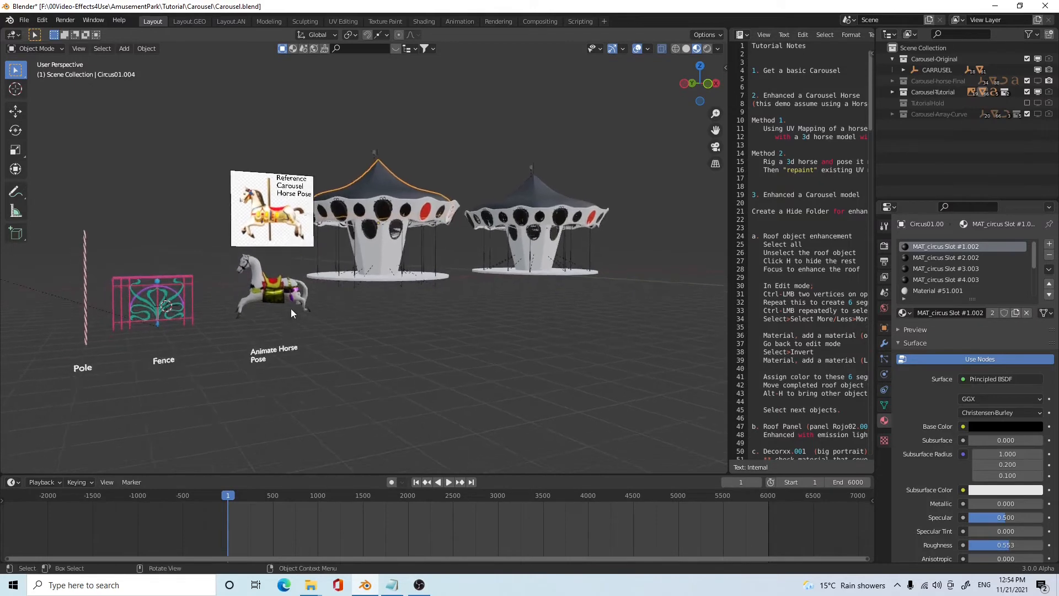
left_click(286, 297)
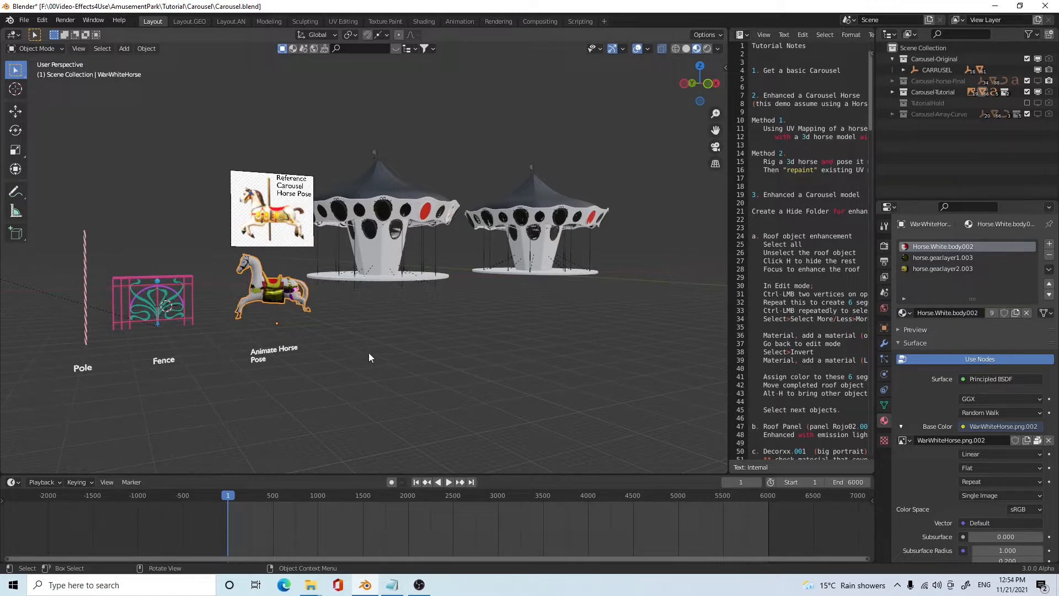
left_click(179, 288)
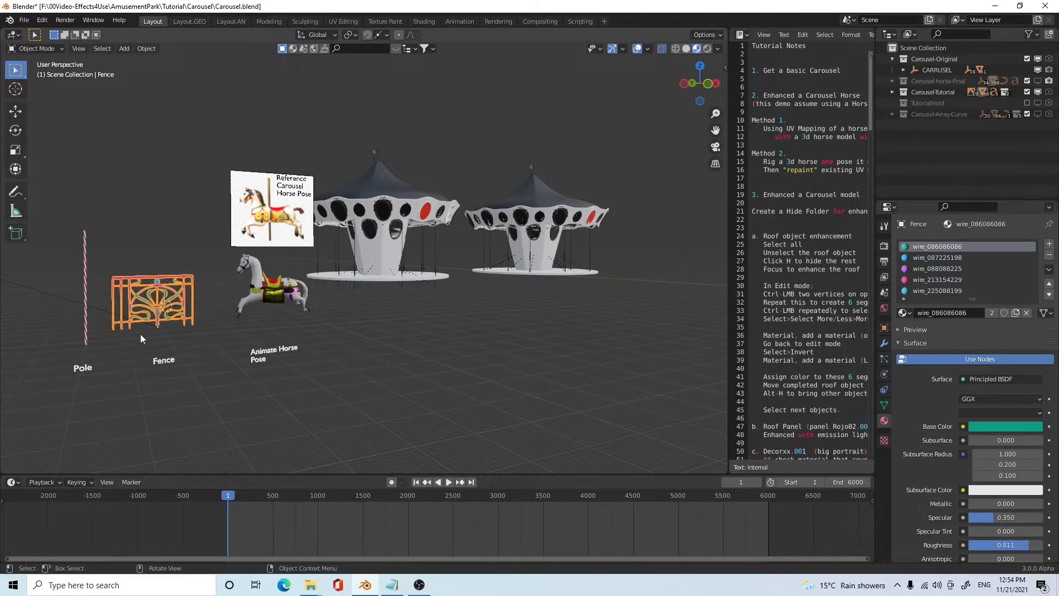
left_click(84, 282)
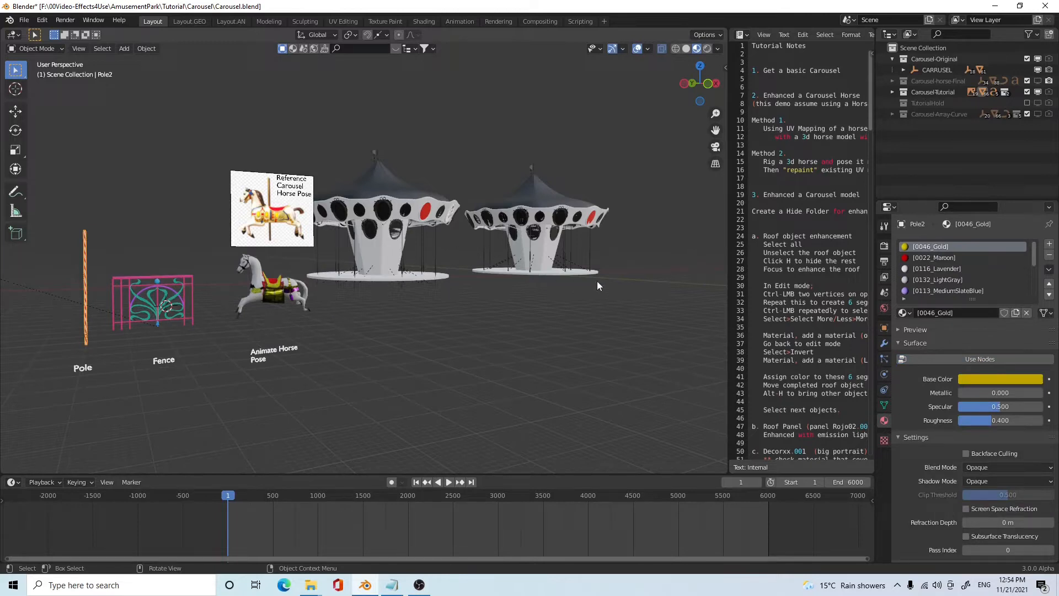
left_click(435, 254)
left_click(422, 255)
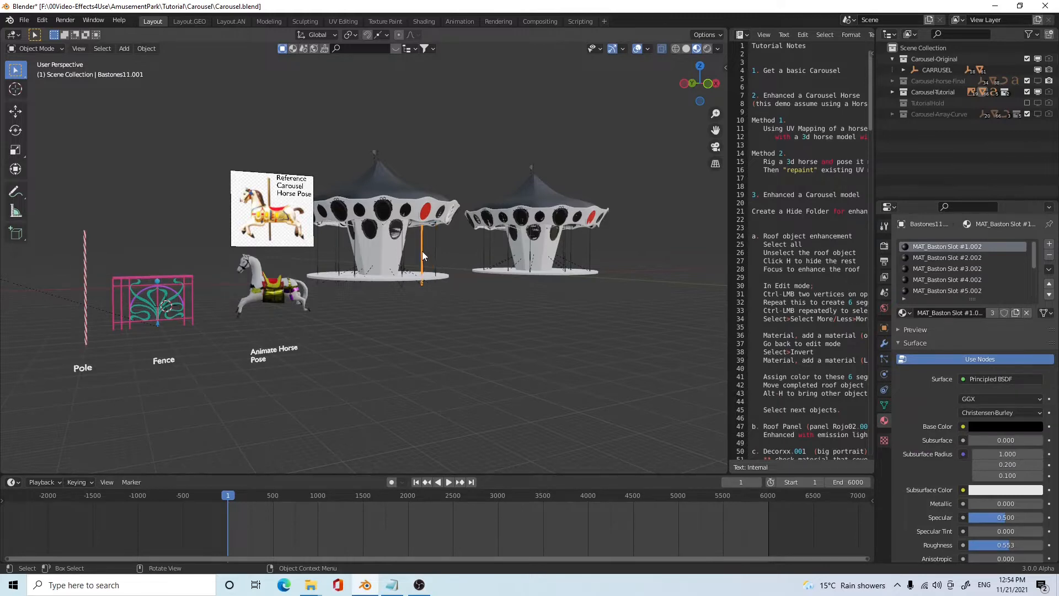
left_click(436, 255)
left_click(84, 256)
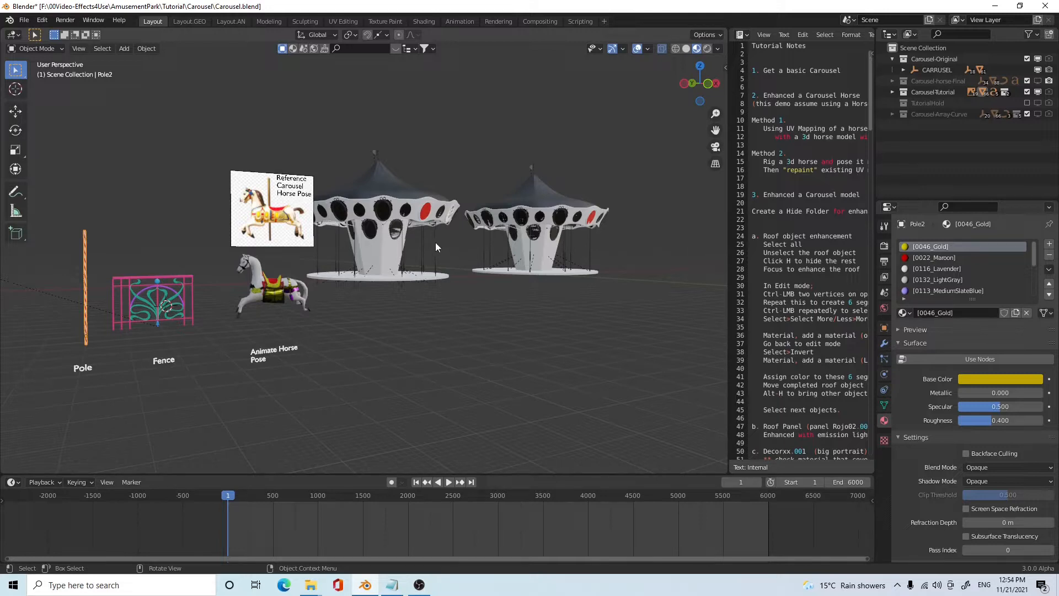
- Hide the Carousel-Original collection, make Carousel-Tutorial the active collection and select the roof of its carousel
middle_click_drag(501, 276, 501, 284)
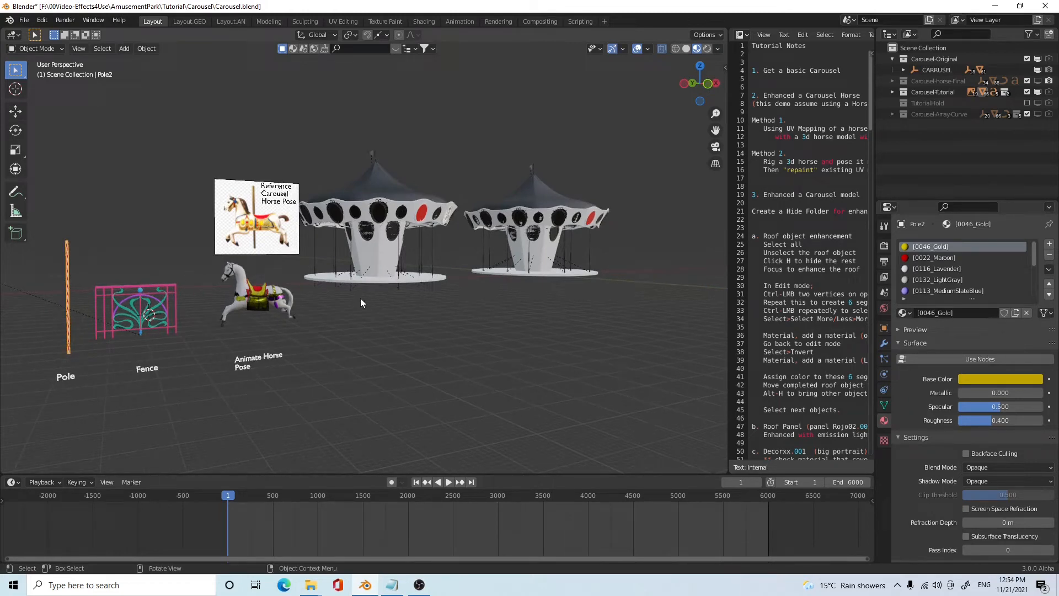
mouse_move(419, 306)
middle_mouse_down()
mouse_move(382, 312)
mouse_move(389, 302)
mouse_move(405, 330)
mouse_move(423, 320)
middle_mouse_up()
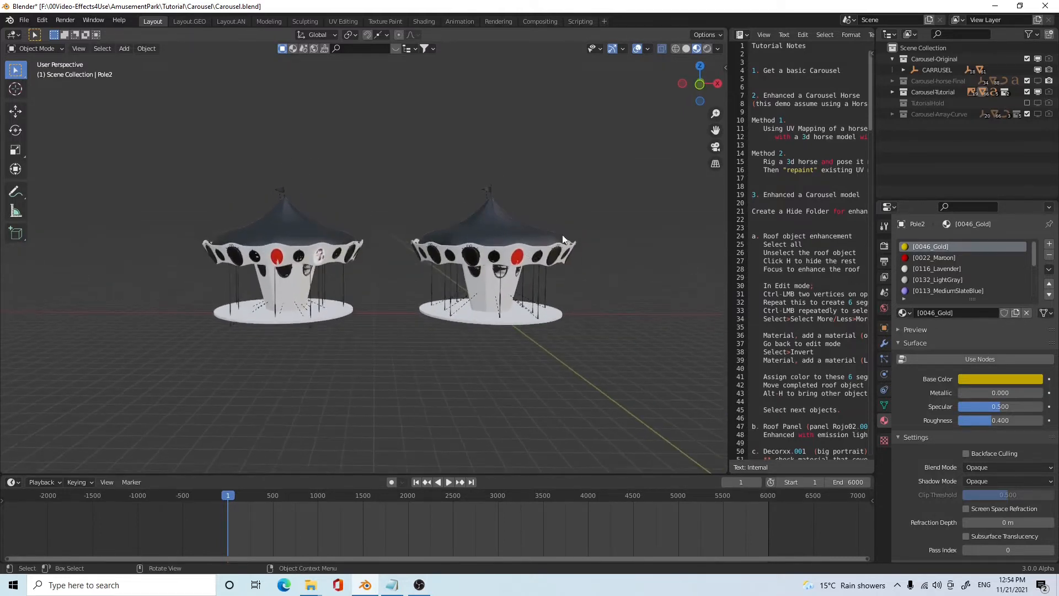
left_click(511, 219)
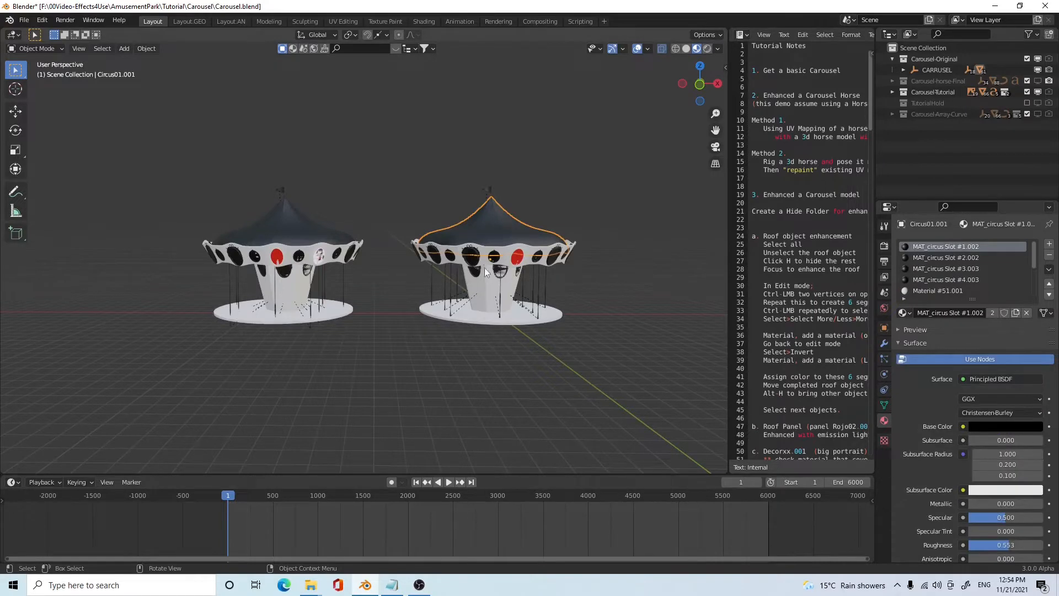
left_click(1037, 59)
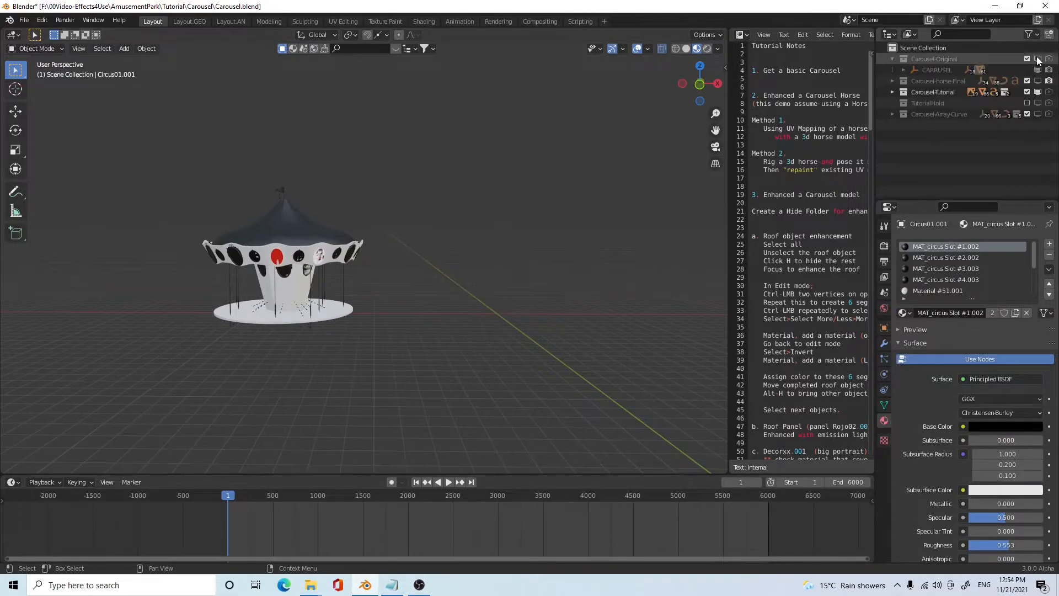
left_click(933, 92)
middle_click_drag(393, 217, 473, 202, "shift")
left_click(364, 224)
scroll(429, 269, "up", 3)
middle_click_drag(429, 269, 461, 290)
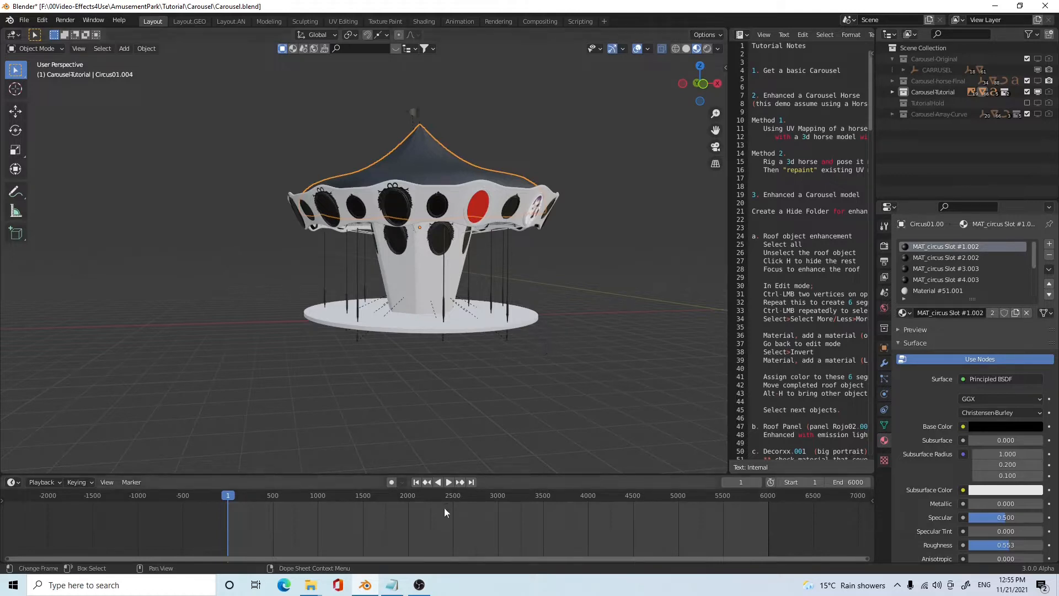
- Switch to File Explorer and open Carousel-horse-UVmap.blend from the Carousel tutorial folder in Blender
mouse_move(315, 589)
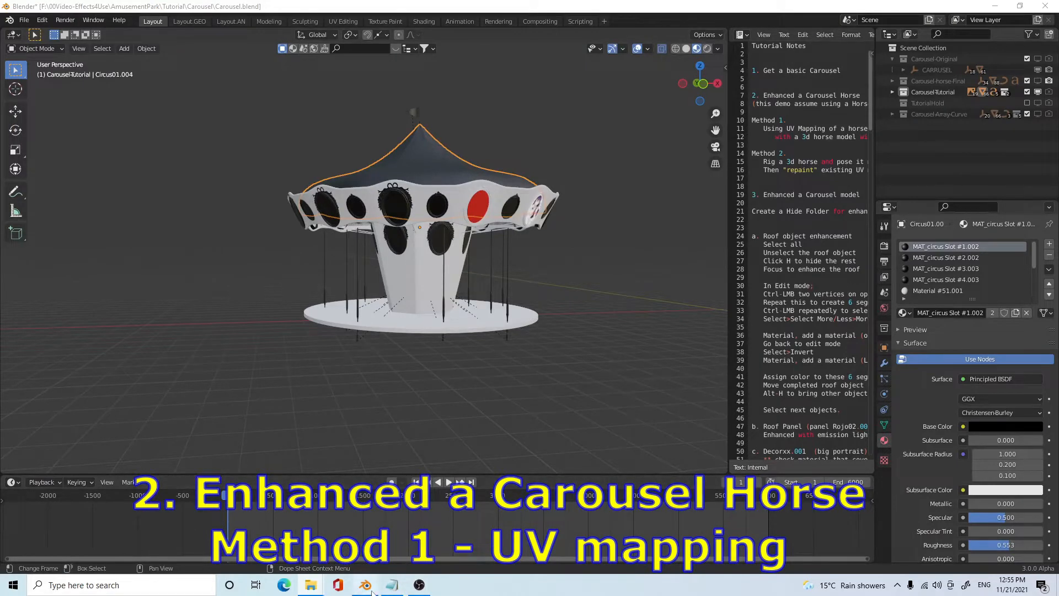
mouse_move(312, 586)
left_click(251, 542)
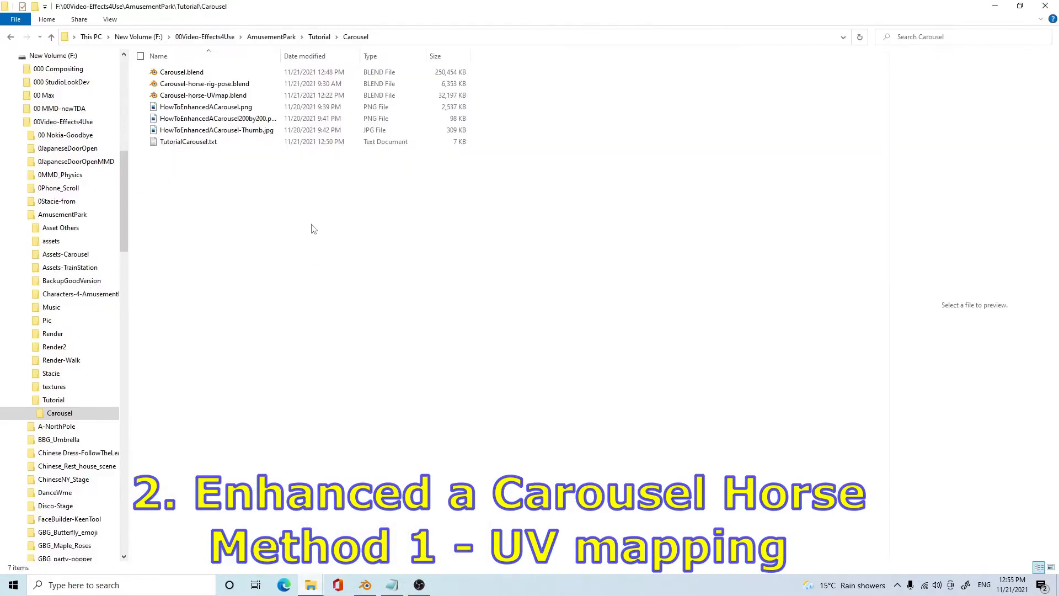
left_click(201, 96)
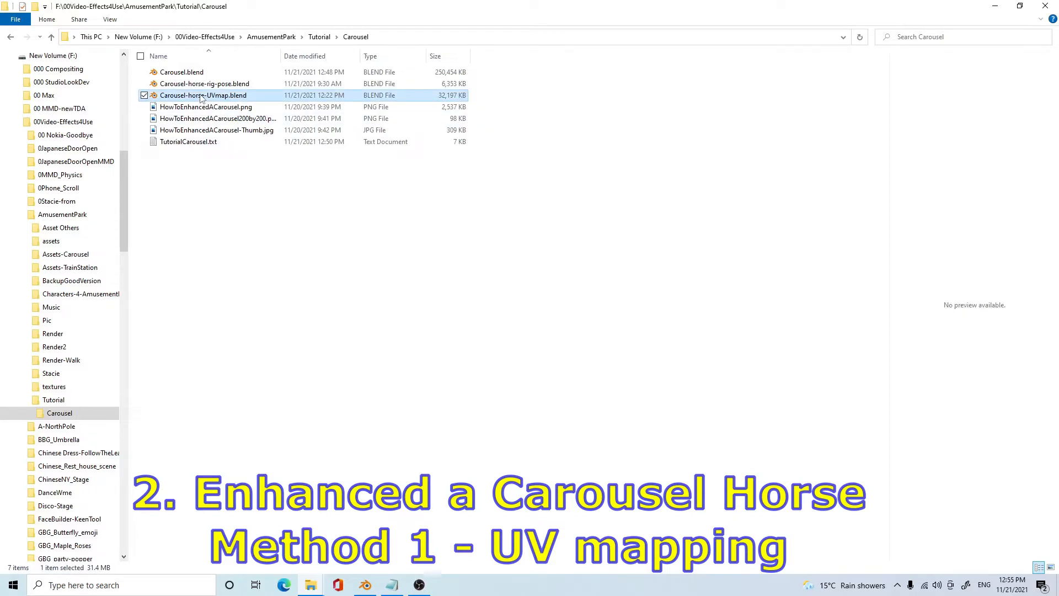
double_click(203, 96)
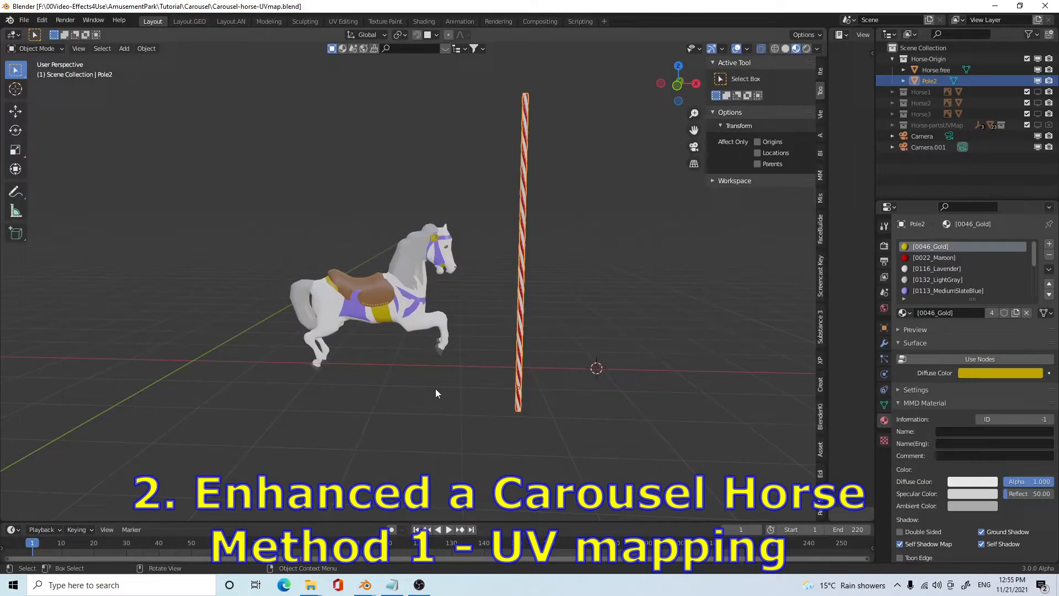
- Hide the striped pole beside the horse and select the carousel horse
middle_click_drag(435, 389, 443, 386)
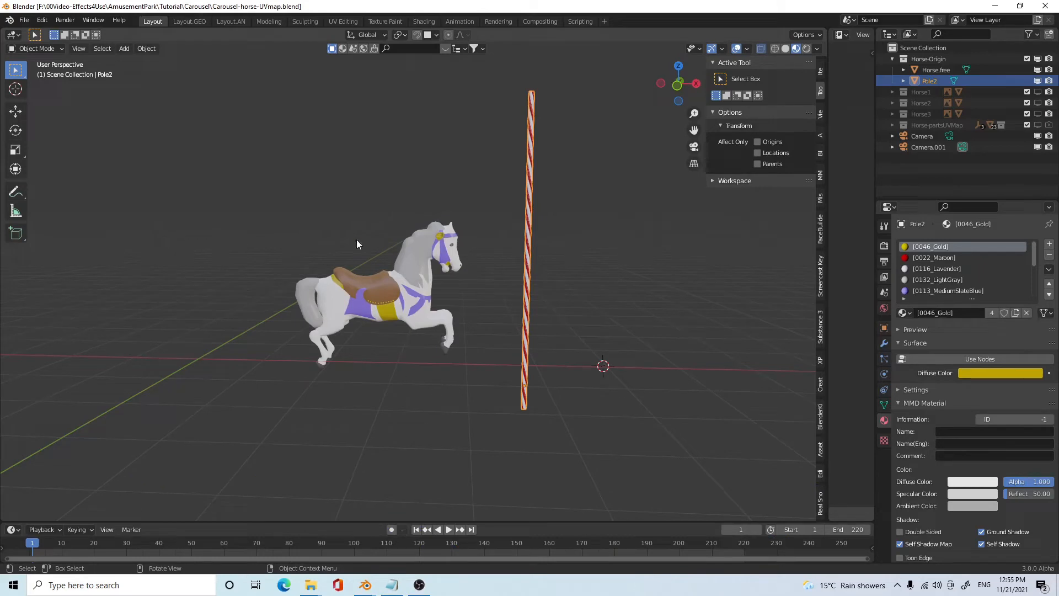
left_click_drag(262, 209, 491, 396)
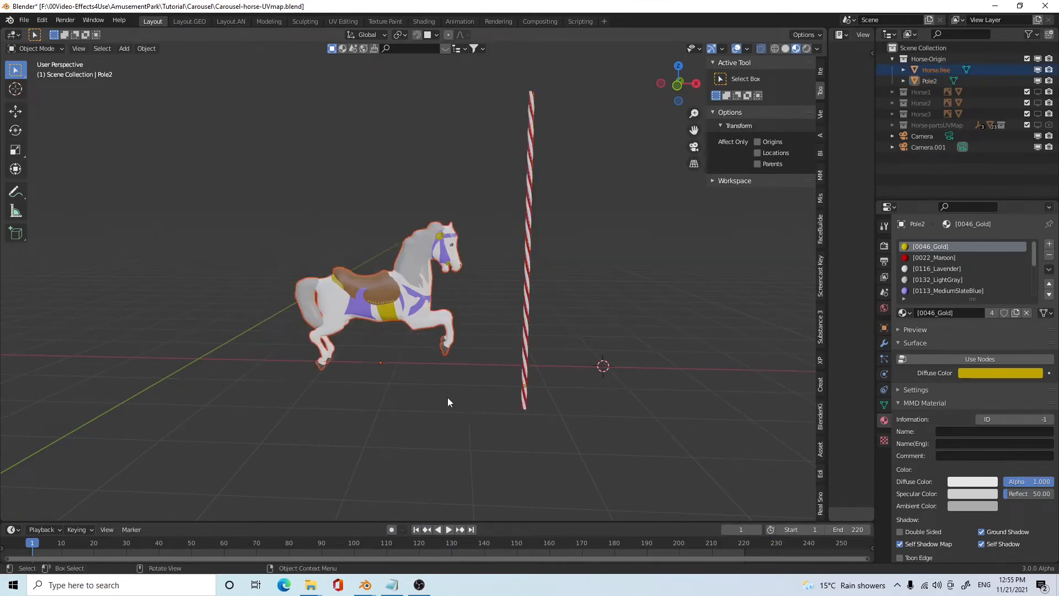
mouse_move(444, 398)
middle_mouse_down()
mouse_move(440, 384)
mouse_move(434, 395)
middle_mouse_up()
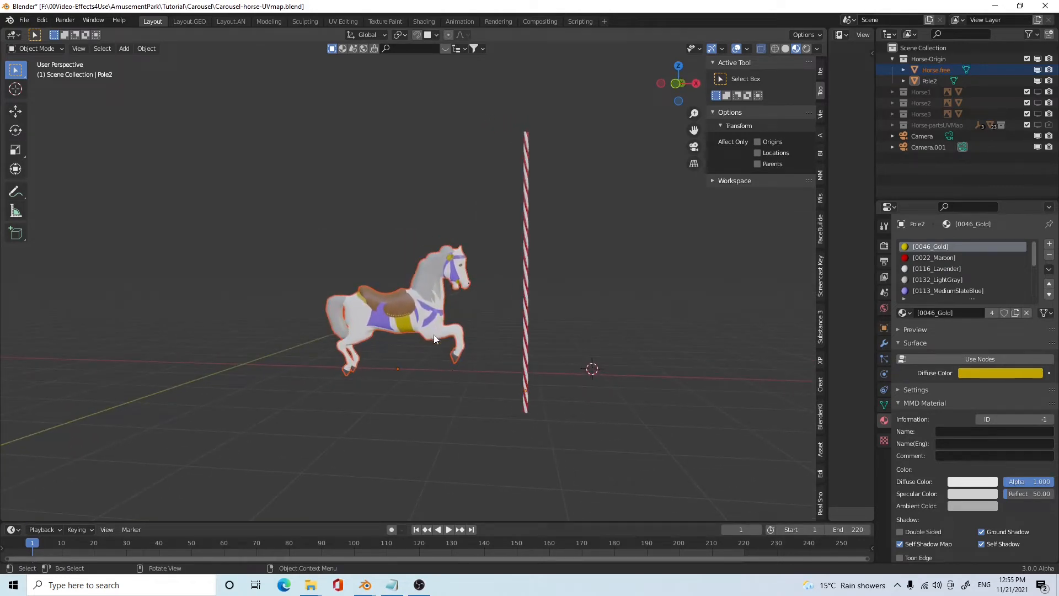
scroll(519, 311, "down", 2)
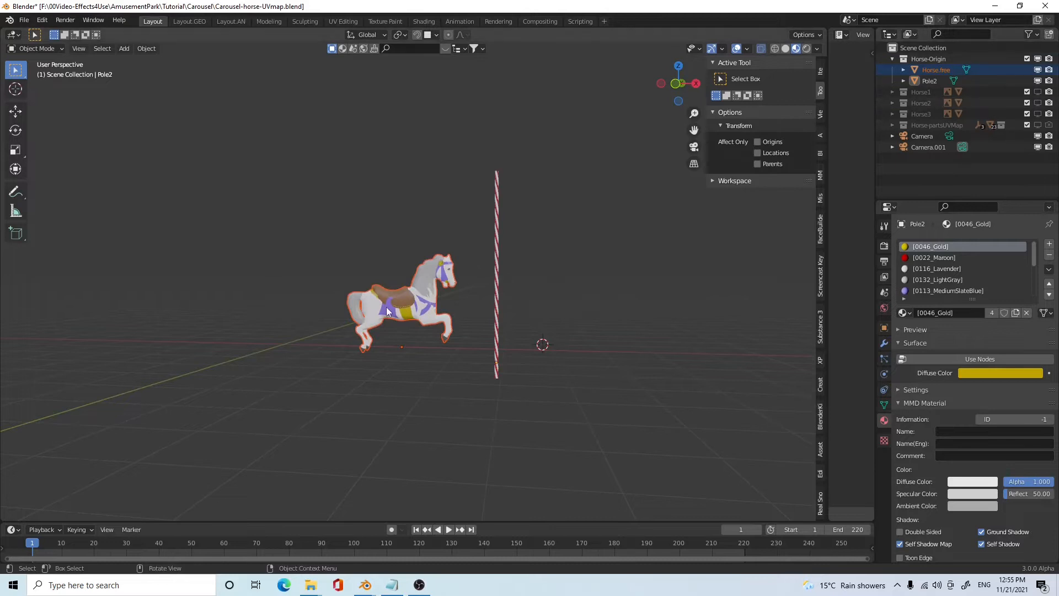
middle_click_drag(419, 335, 469, 339, "shift")
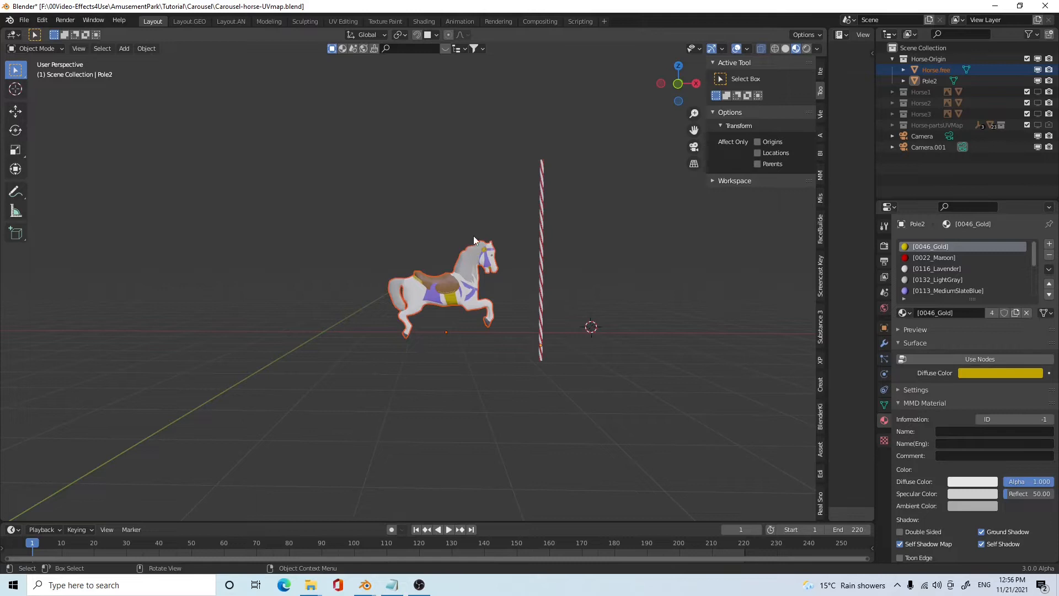
left_click(542, 207)
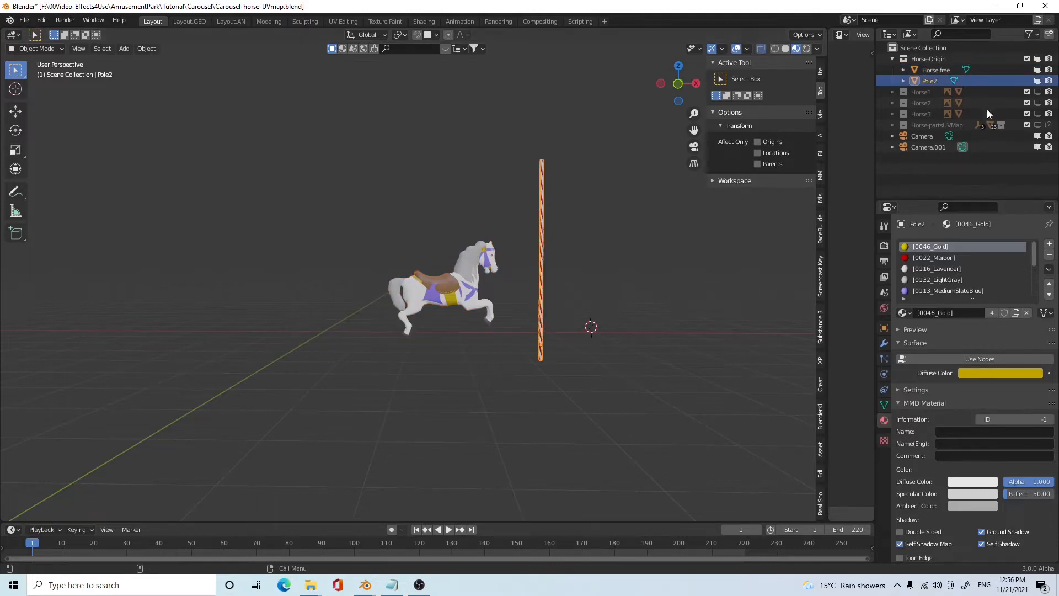
key("h")
left_click(439, 303)
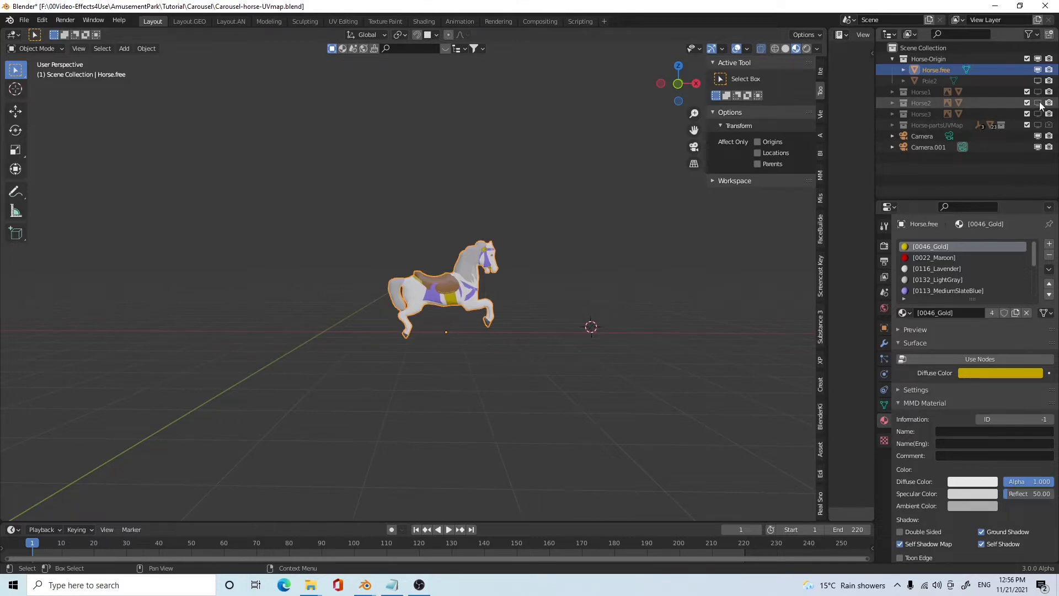
- Show the Horse1, Horse2 and Horse3 collections beside the original horse
left_click_drag(1040, 94, 1038, 115)
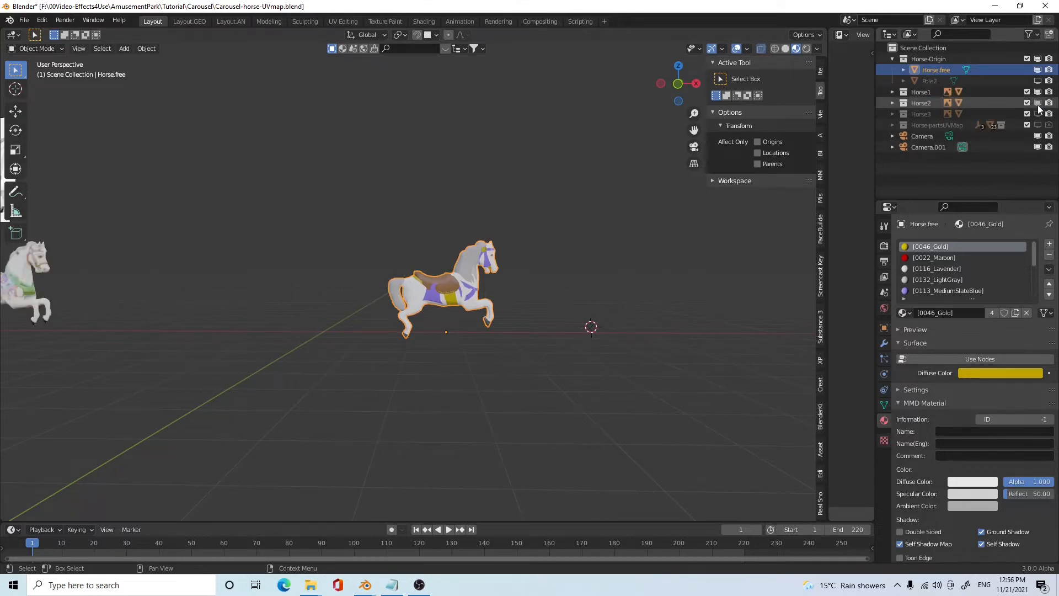
middle_click_drag(340, 316, 637, 271)
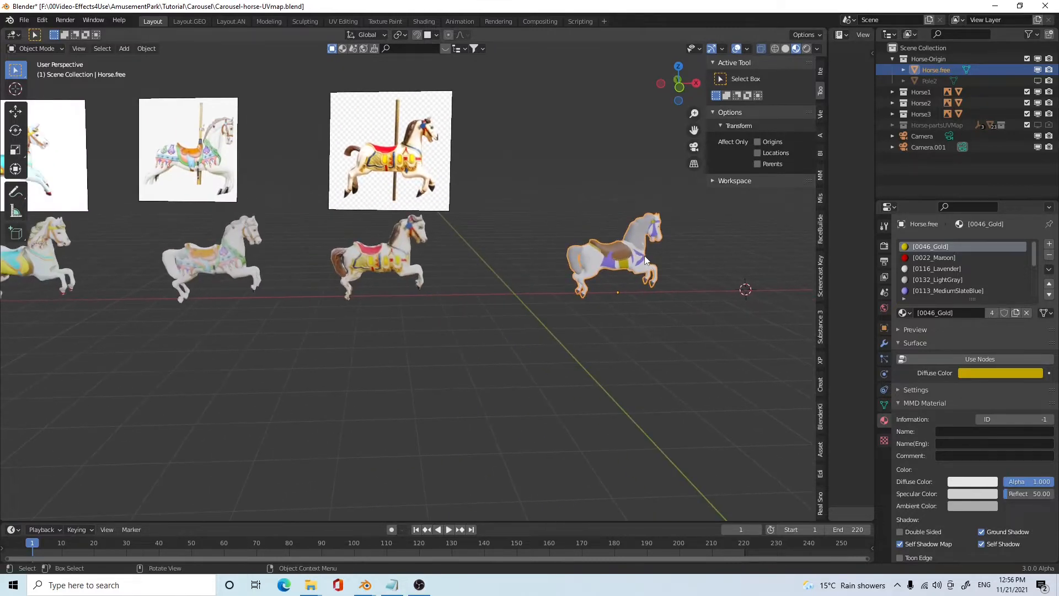
middle_click_drag(415, 327, 620, 336)
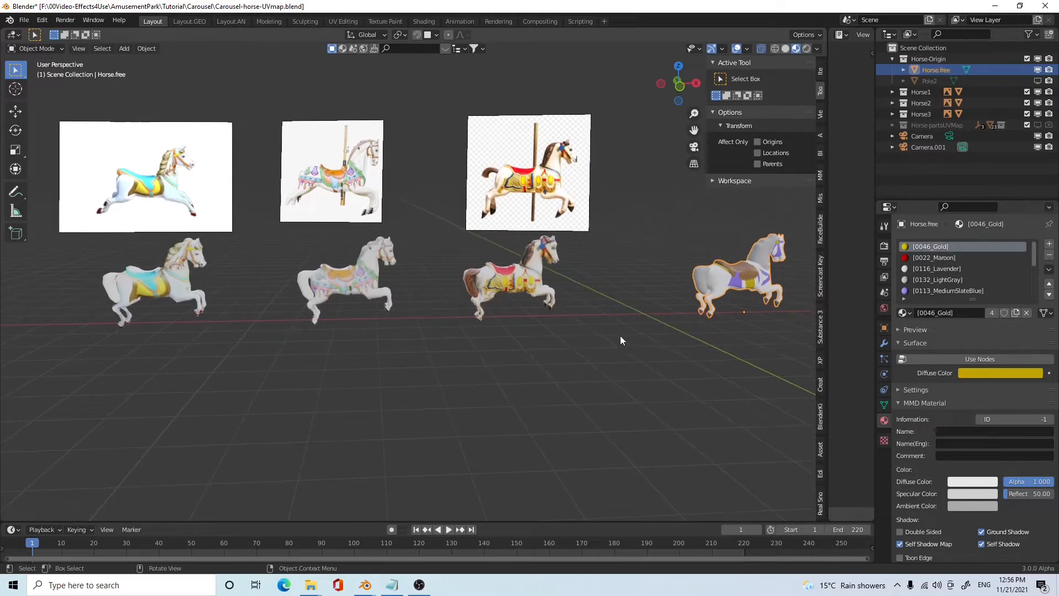
- Inspect the three textured horses, their reference images and the original horse with plain material colours
left_click(511, 295)
left_click(377, 287)
left_click(170, 277)
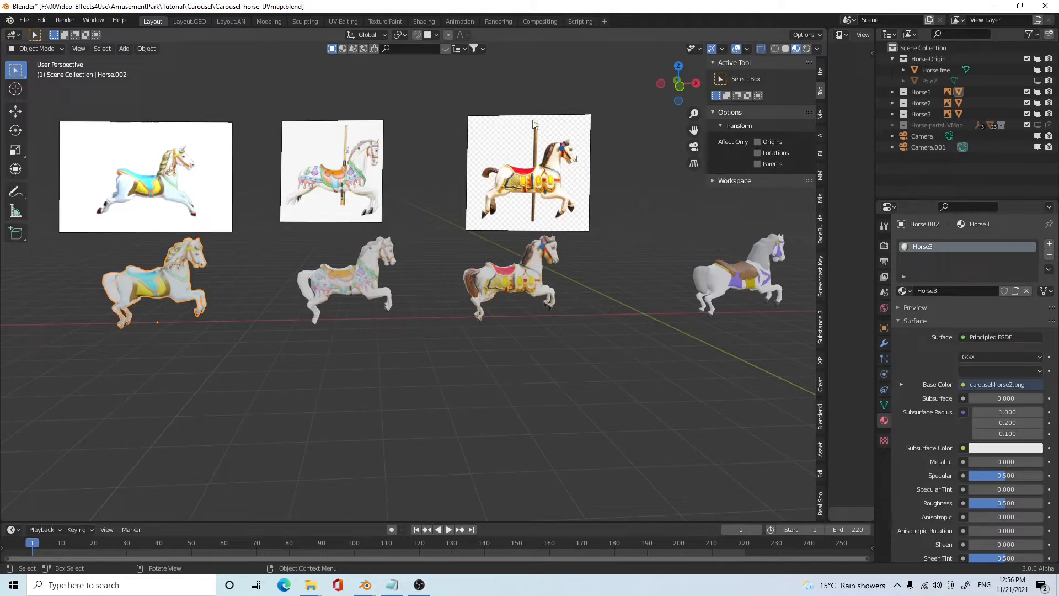
left_click(506, 129)
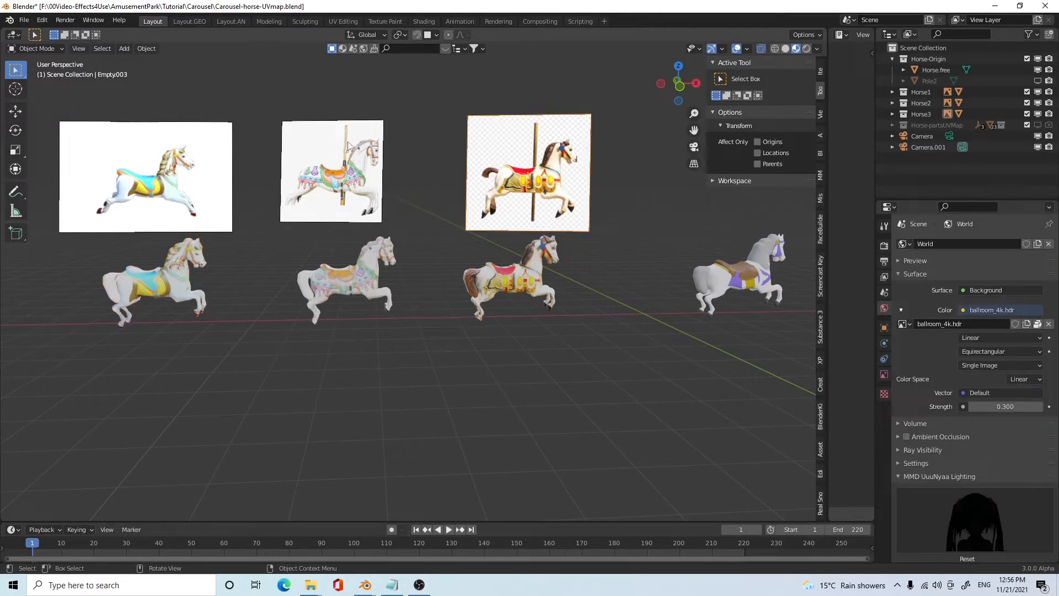
left_click(329, 143)
left_click(208, 140)
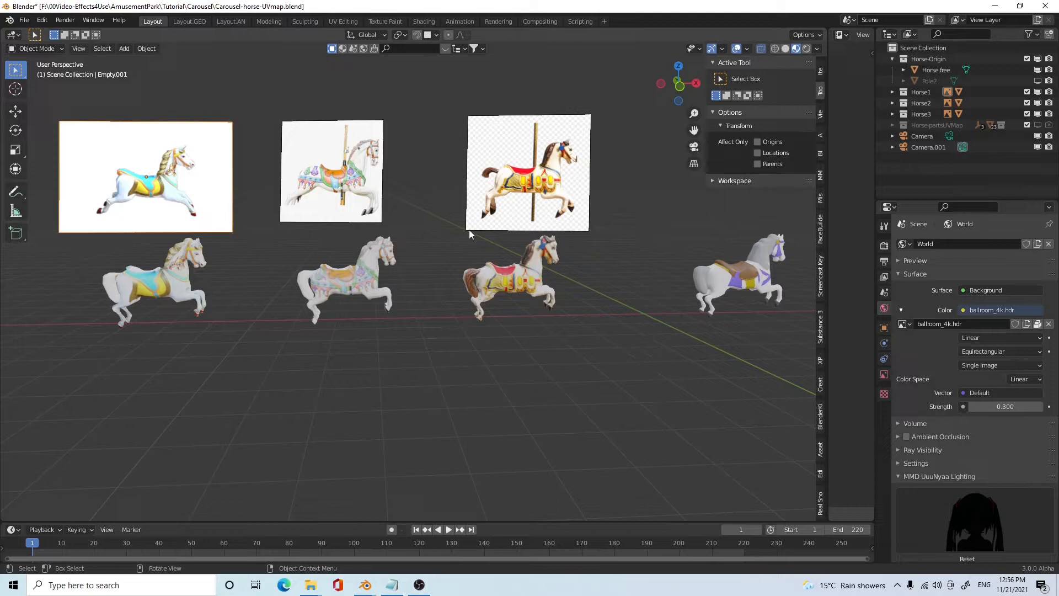
left_click(730, 276)
left_click_drag(678, 206, 815, 363)
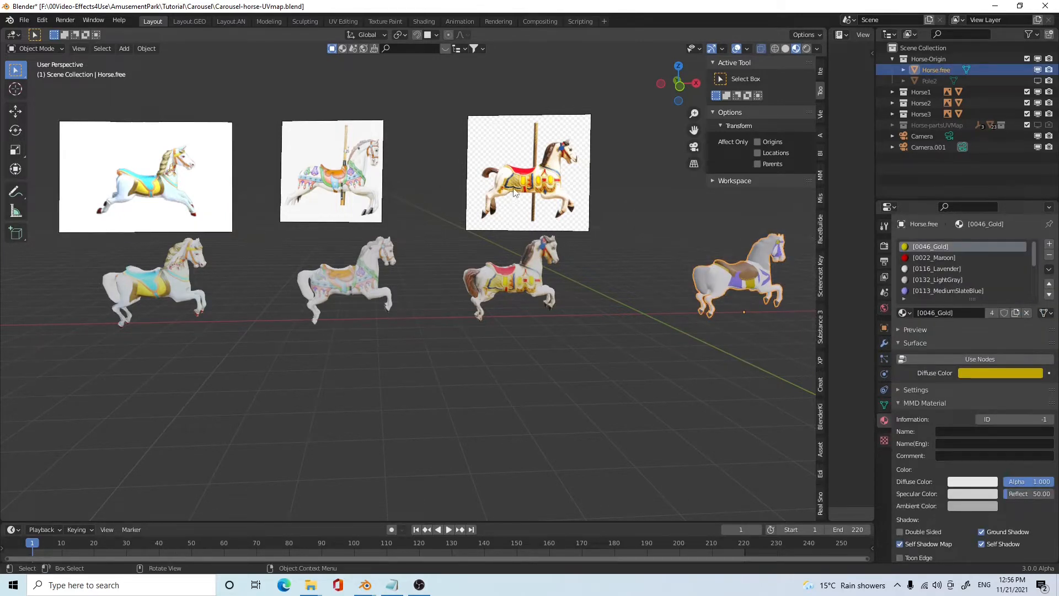
- Compare the reference images above the textured horses with the original purple-and-gold horse
left_click(518, 142)
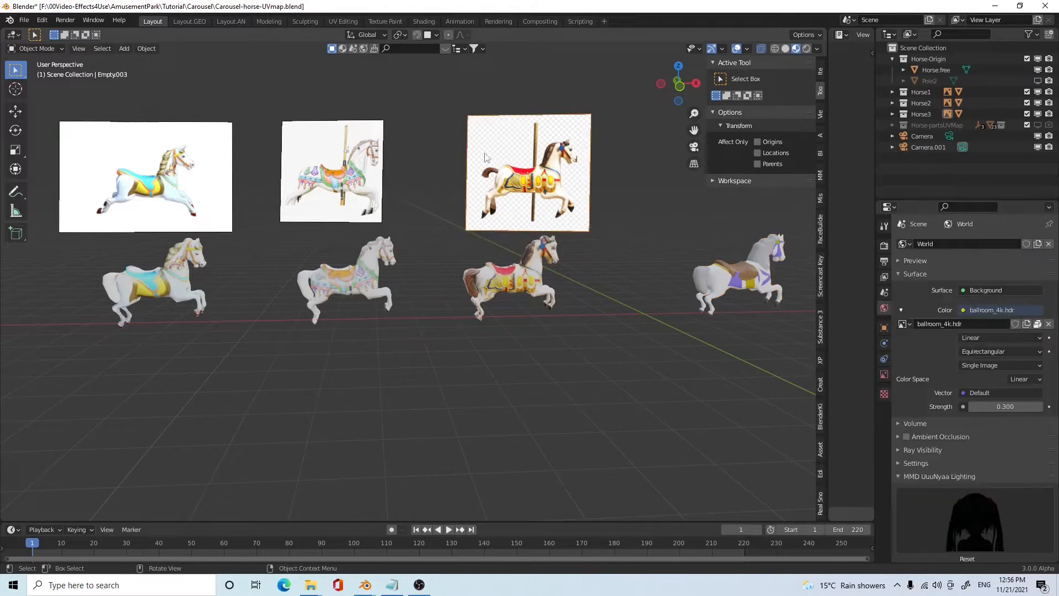
left_click(305, 144)
left_click(209, 166)
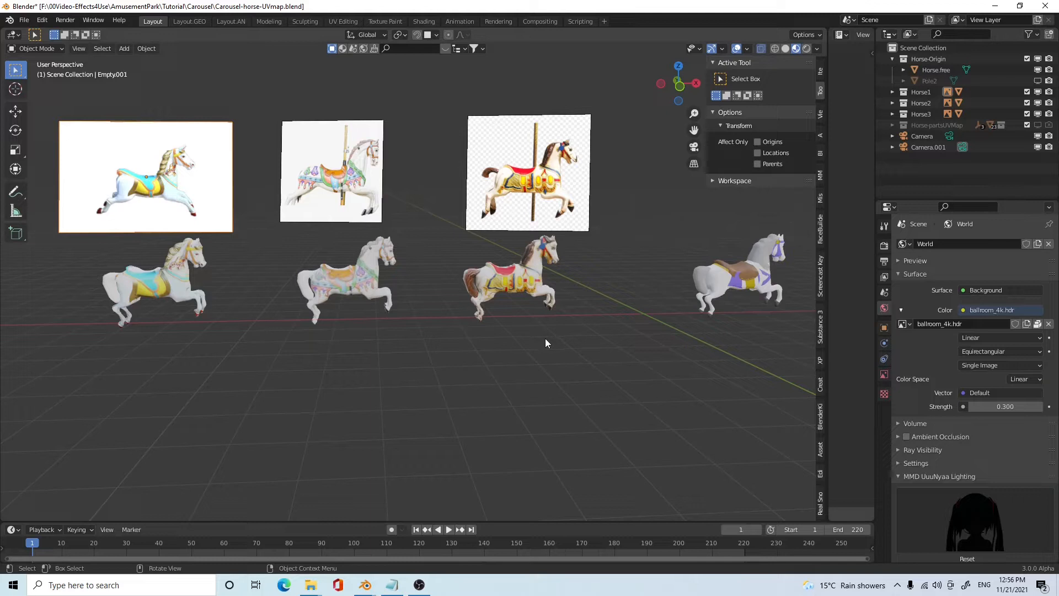
middle_click_drag(564, 319, 558, 320)
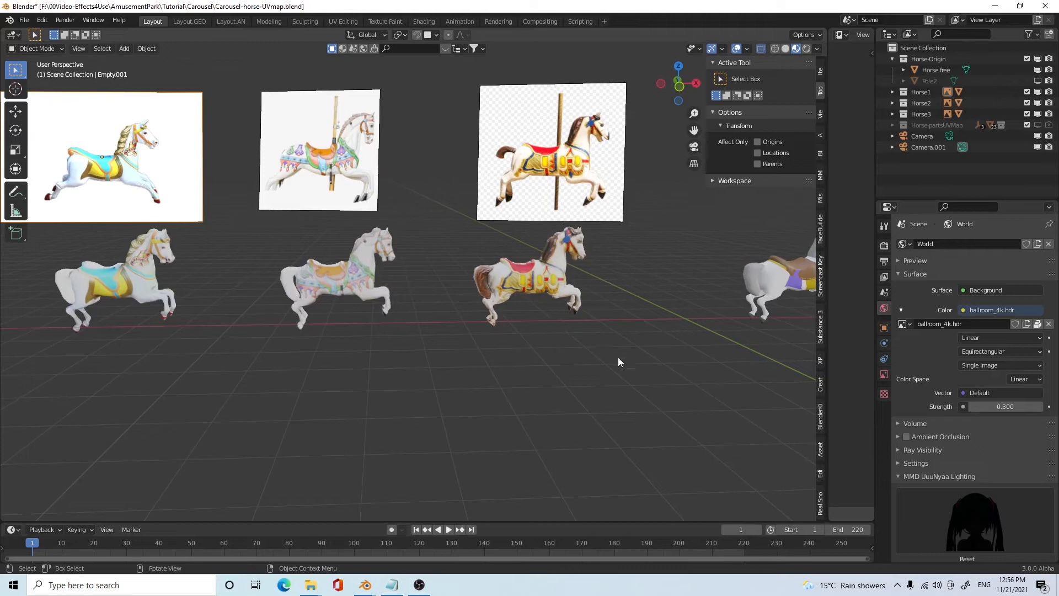
scroll(618, 358, "down", 2)
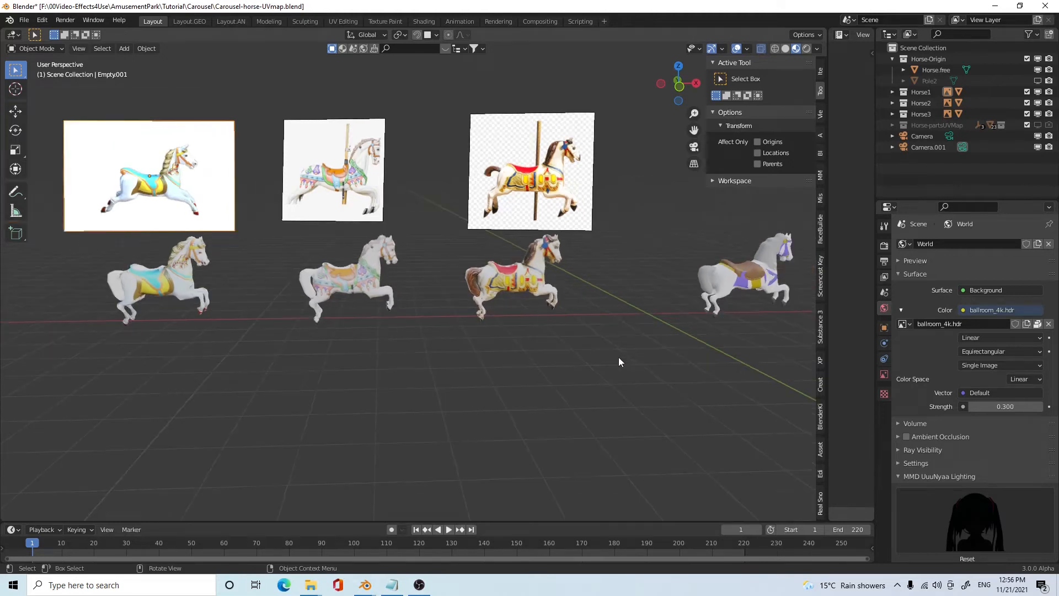
left_click(745, 286)
middle_click_drag(726, 352, 614, 328)
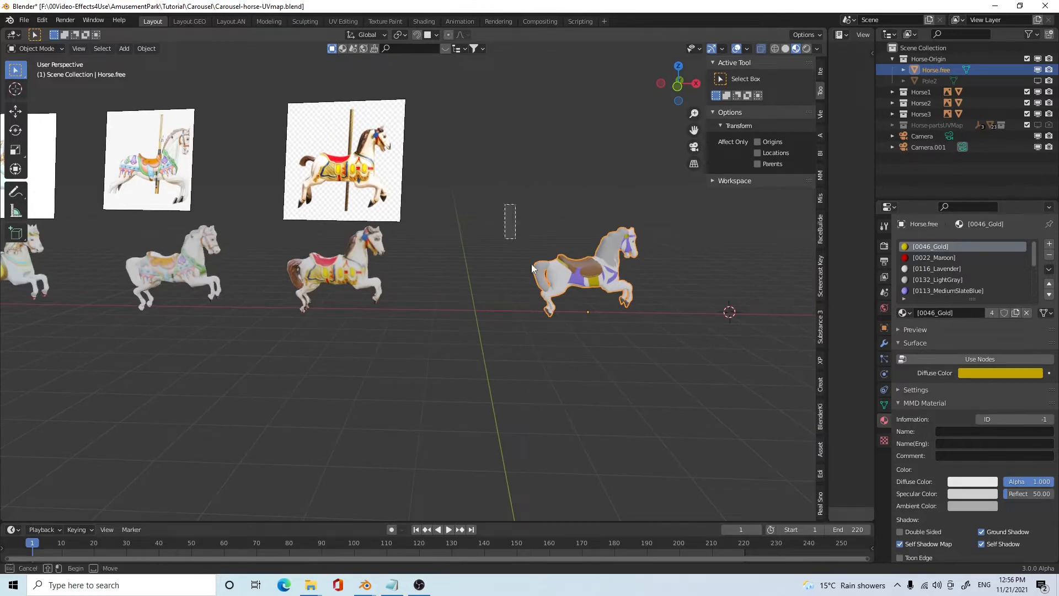
middle_click_drag(466, 346, 549, 309)
left_click(462, 146)
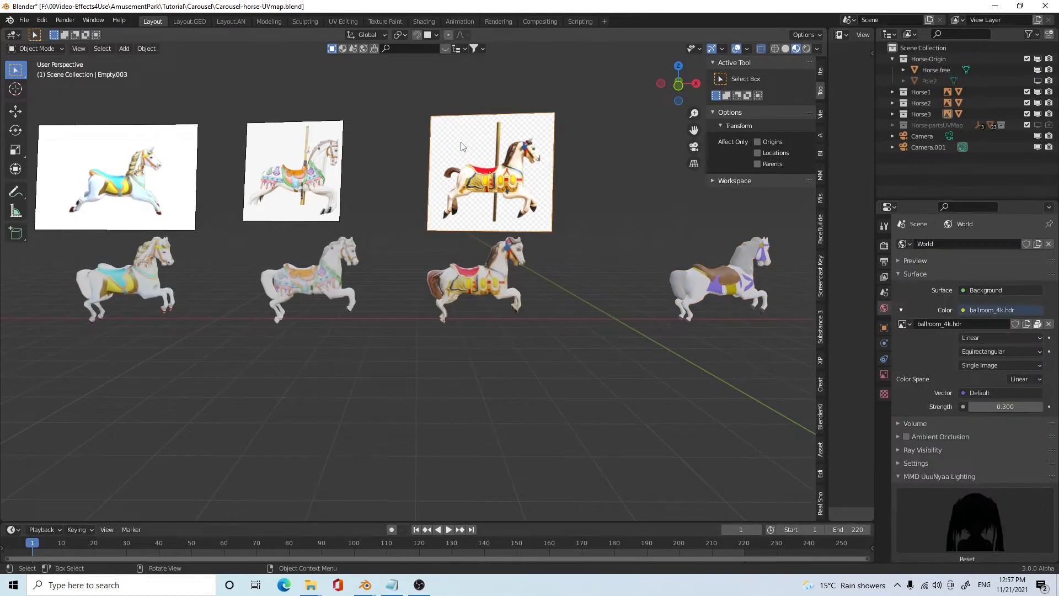
left_click(168, 166)
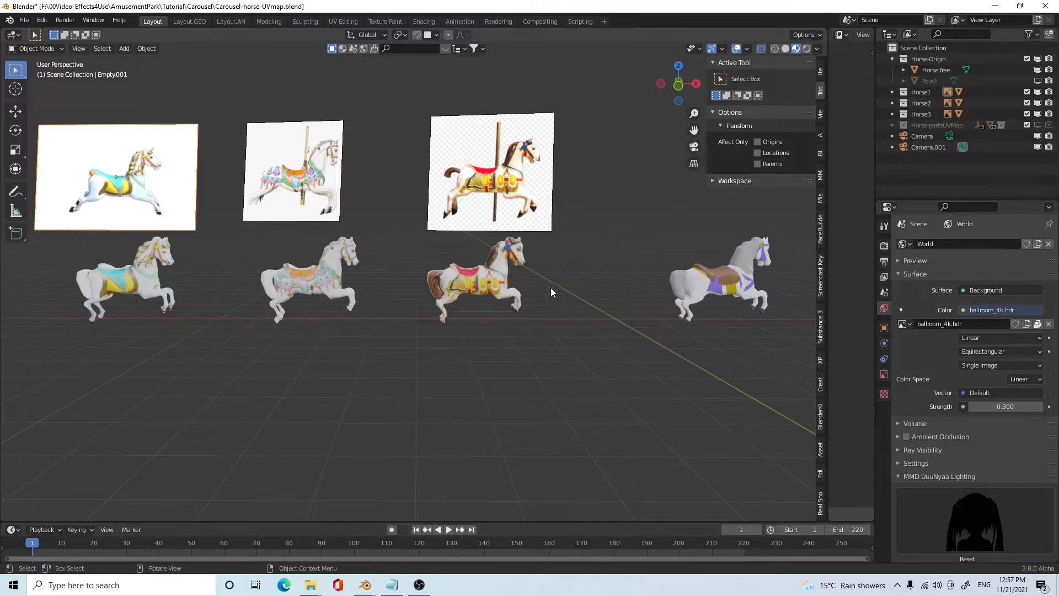
- Select the red-saddled horse below the checkered reference image
left_click(502, 293)
mouse_move(582, 323)
middle_mouse_down()
mouse_move(596, 335)
mouse_move(587, 324)
middle_mouse_up()
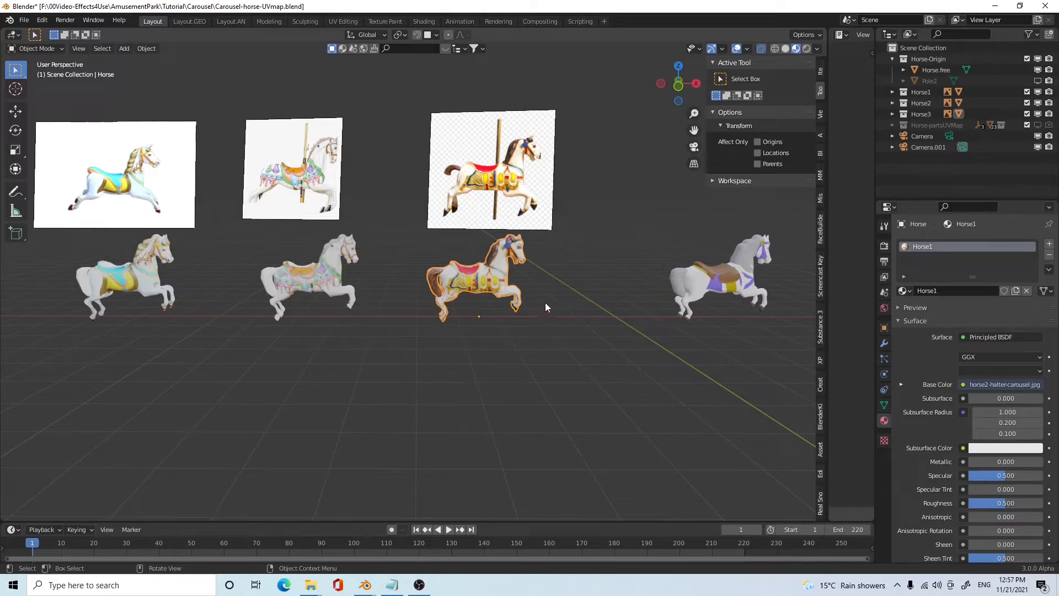
mouse_move(545, 303)
middle_mouse_down()
mouse_move(556, 305)
mouse_move(541, 315)
middle_mouse_up()
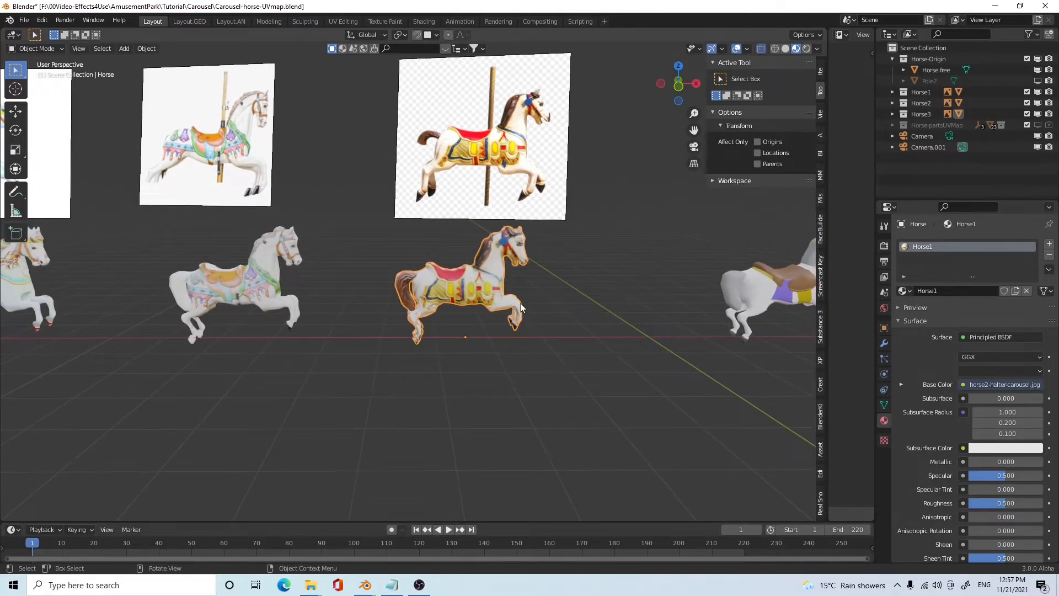
scroll(531, 305, "down", 1)
- Unwrap the whole red-saddled horse with Project from View in the front orthographic view
key("KP_3")
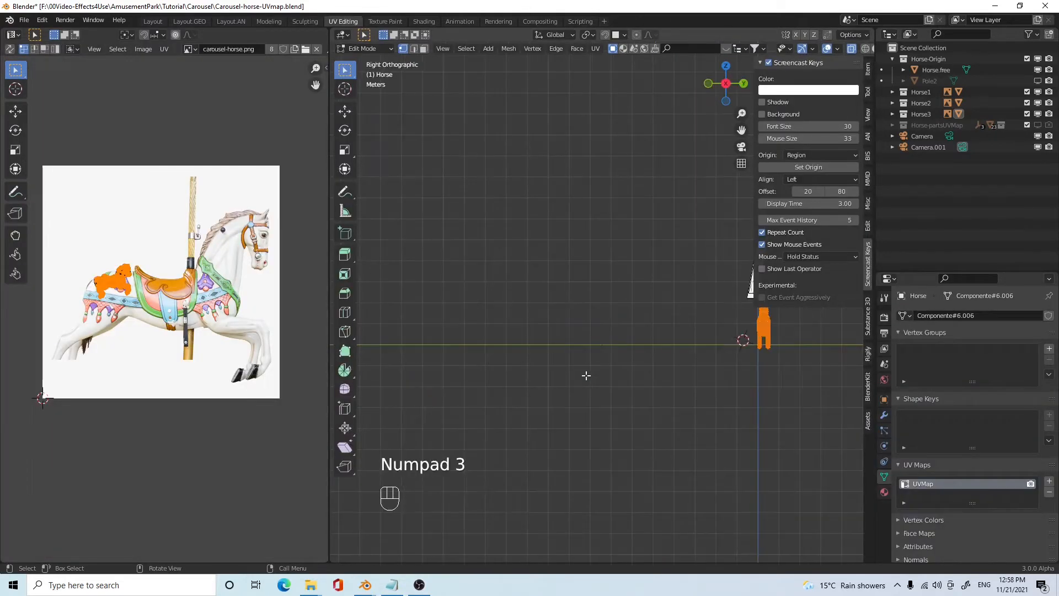
key("KP_1")
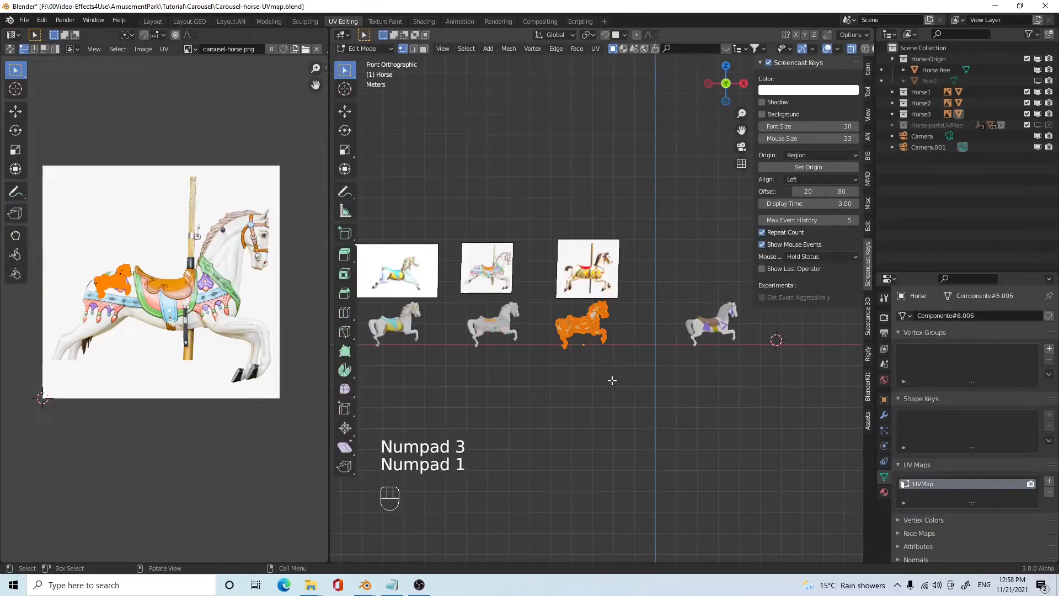
scroll(611, 380, "up", 2)
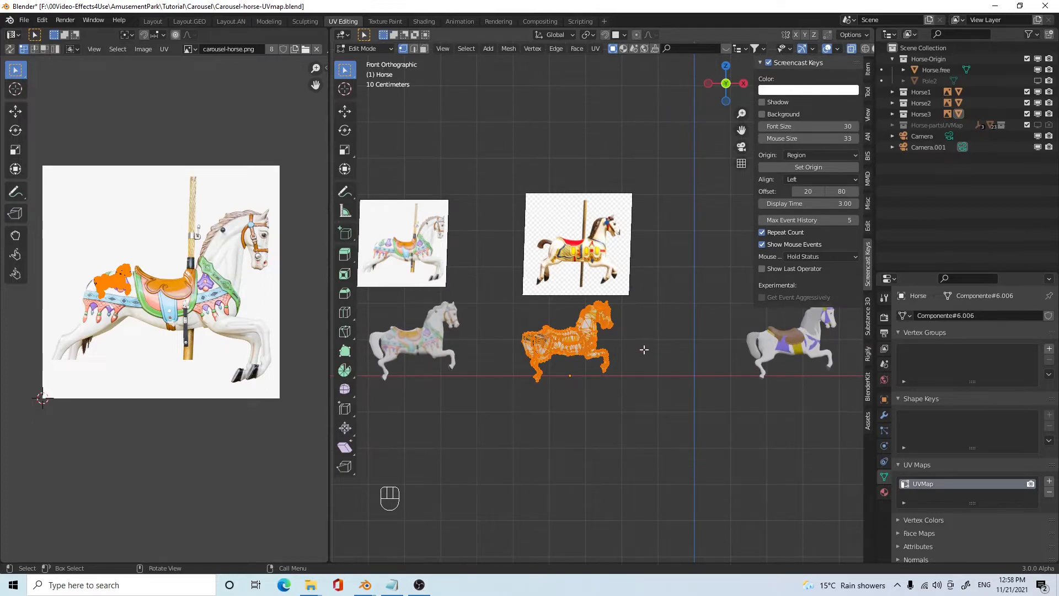
key("u")
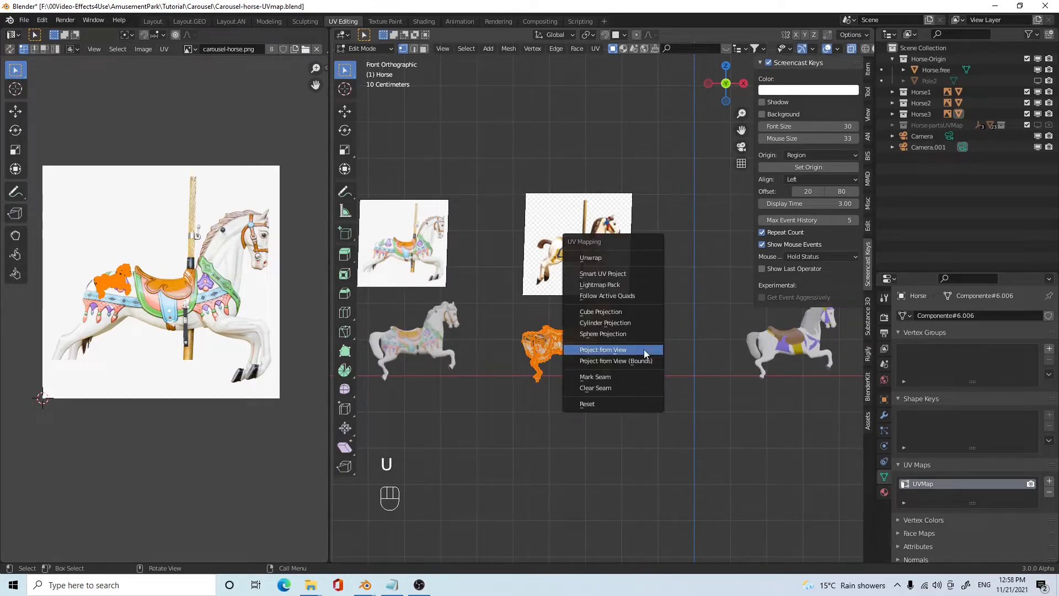
left_click(643, 349)
left_click_drag(105, 242, 206, 397)
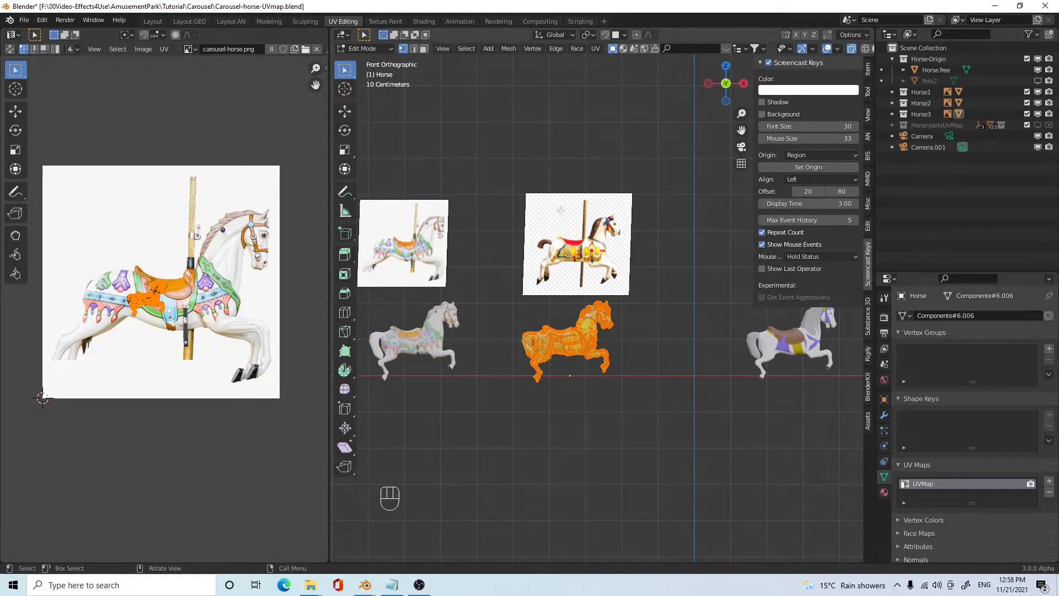
- Deselect the horse mesh and open horse-halter-carousel.jpg as the image in the UV editor
left_click(607, 217)
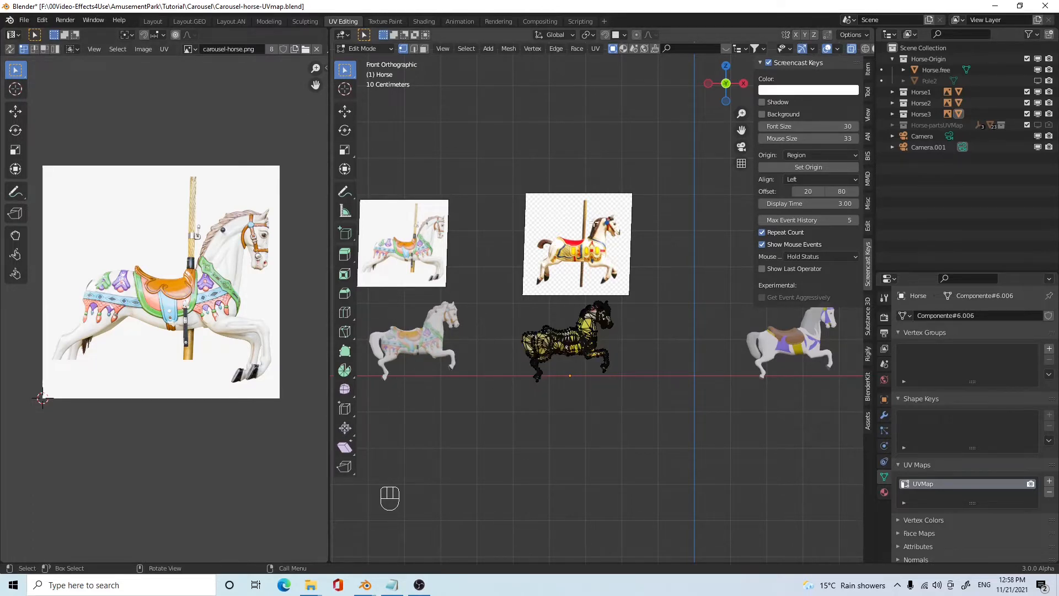
left_click(307, 50)
left_click(503, 298)
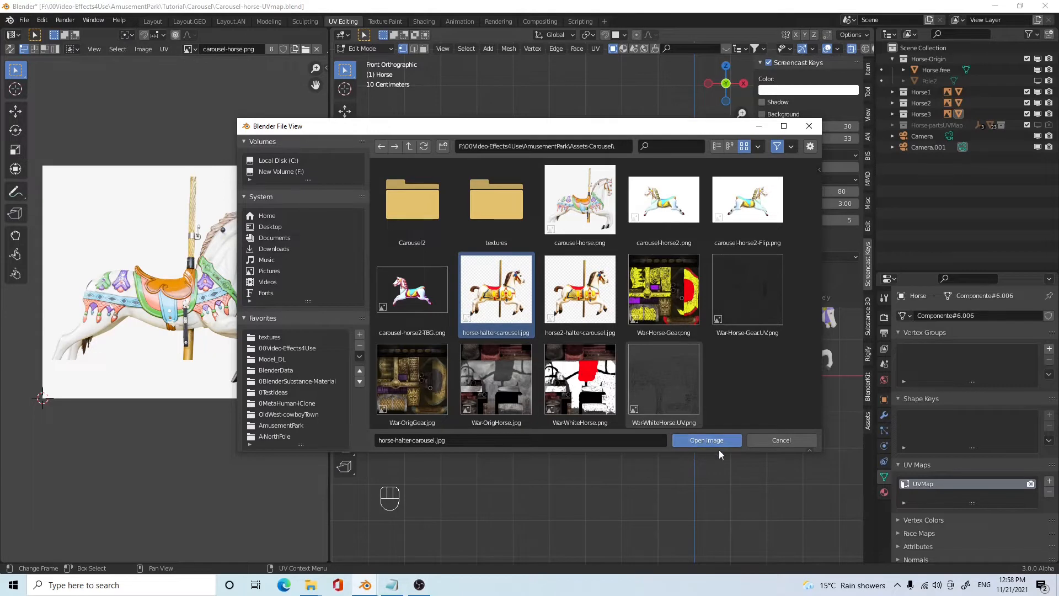
left_click(707, 439)
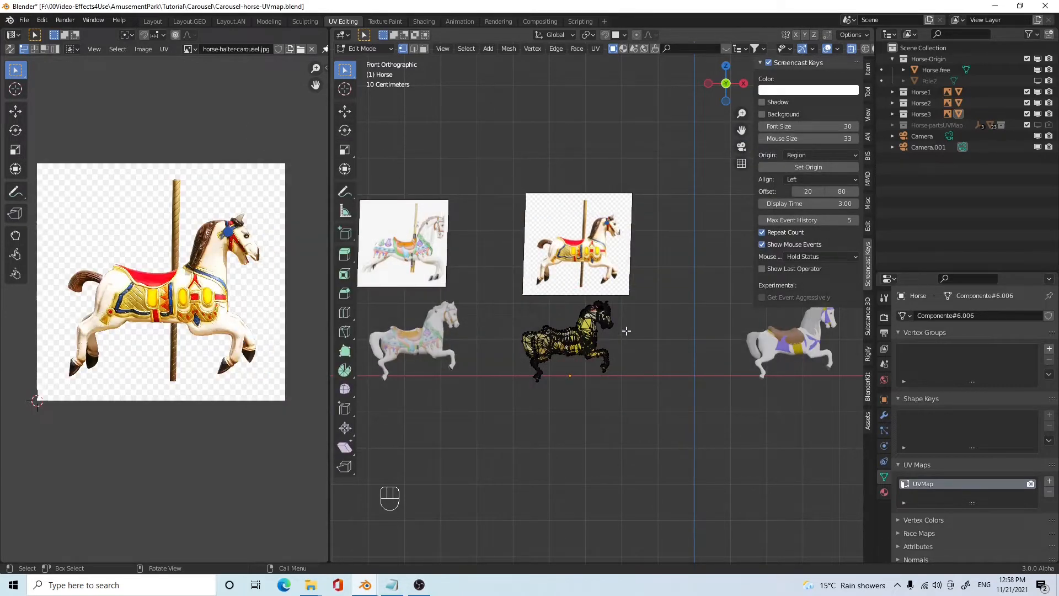
- Select the whole horse mesh, then enlarge and rotate its UV layout to match the horse in the image
key("a")
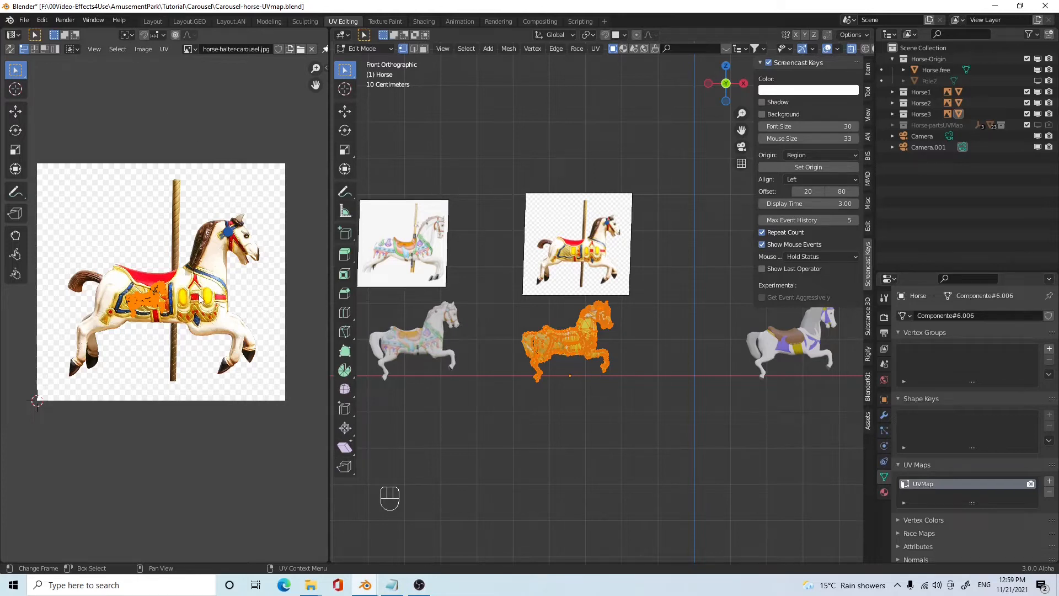
key("s")
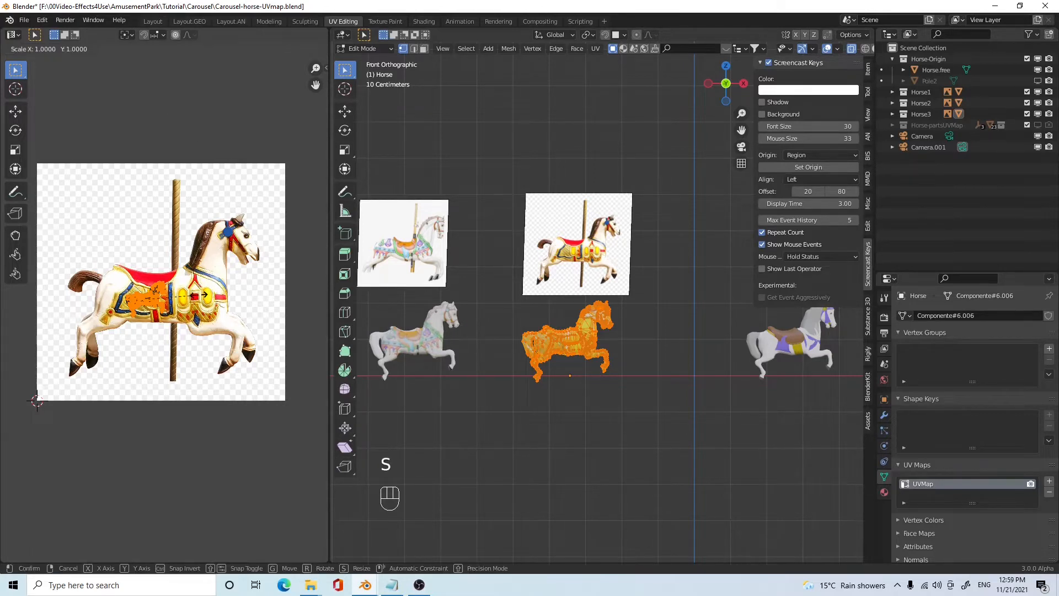
left_click(46, 380)
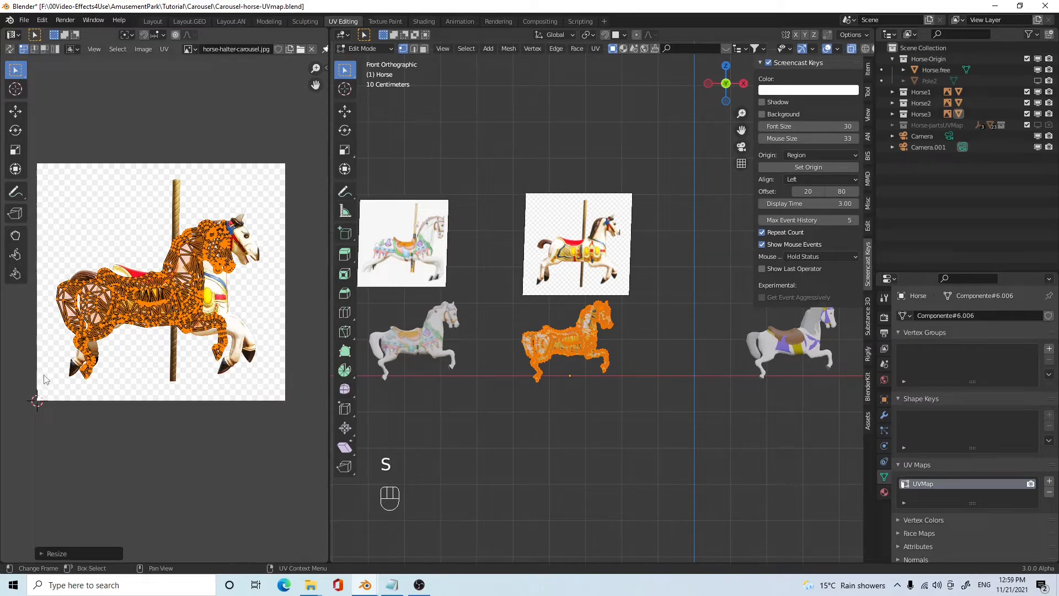
key("r")
left_click(246, 332)
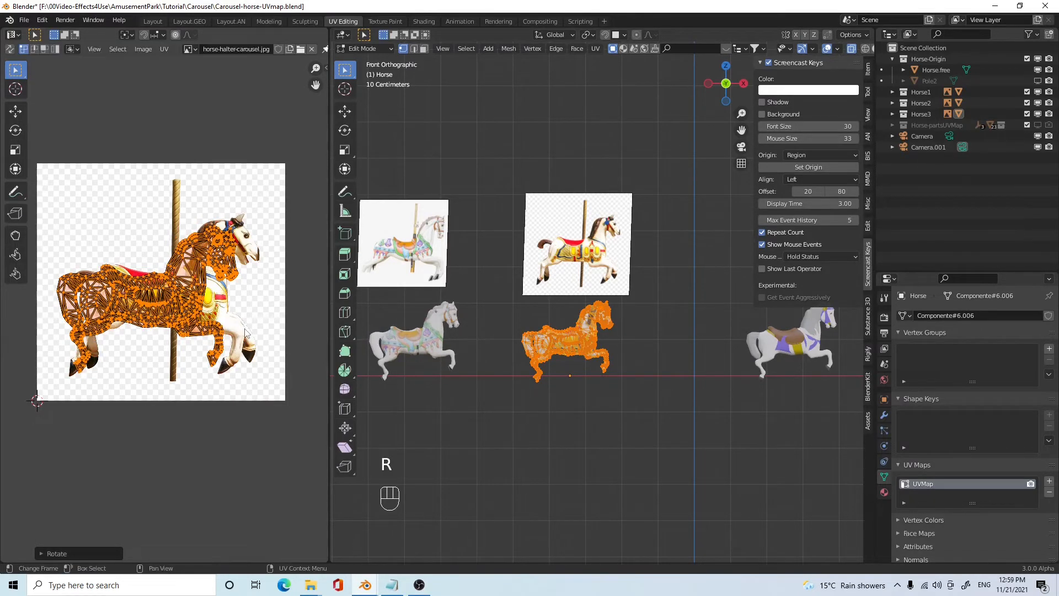
- Move the UV layout onto the pictured horse and shift the leg UVs to fit its legs and hooves
key("g")
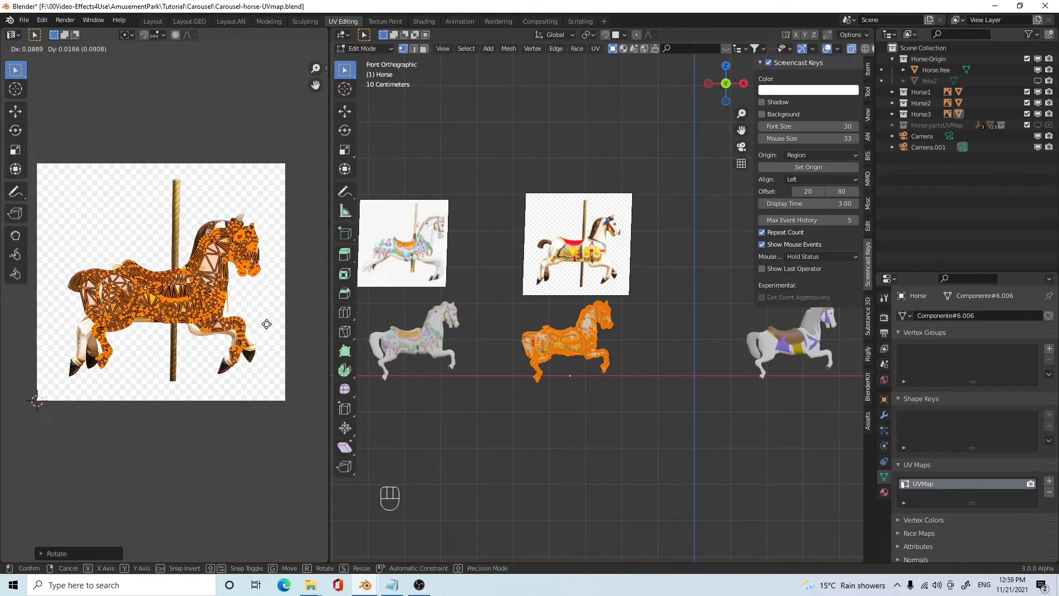
left_click(266, 325)
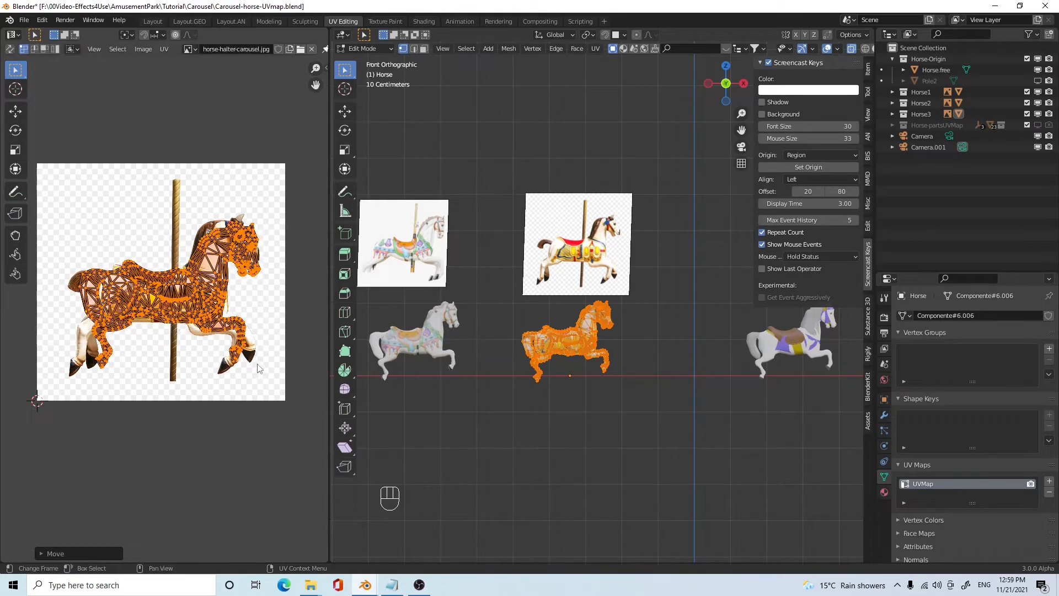
scroll(241, 381, "up", 1)
scroll(241, 380, "down", 1)
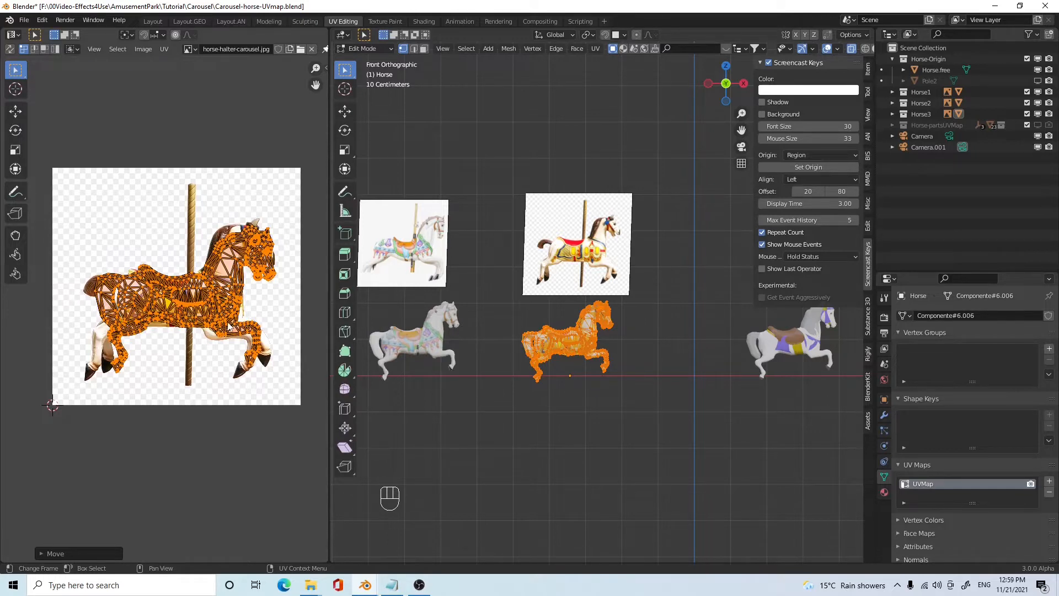
key("g")
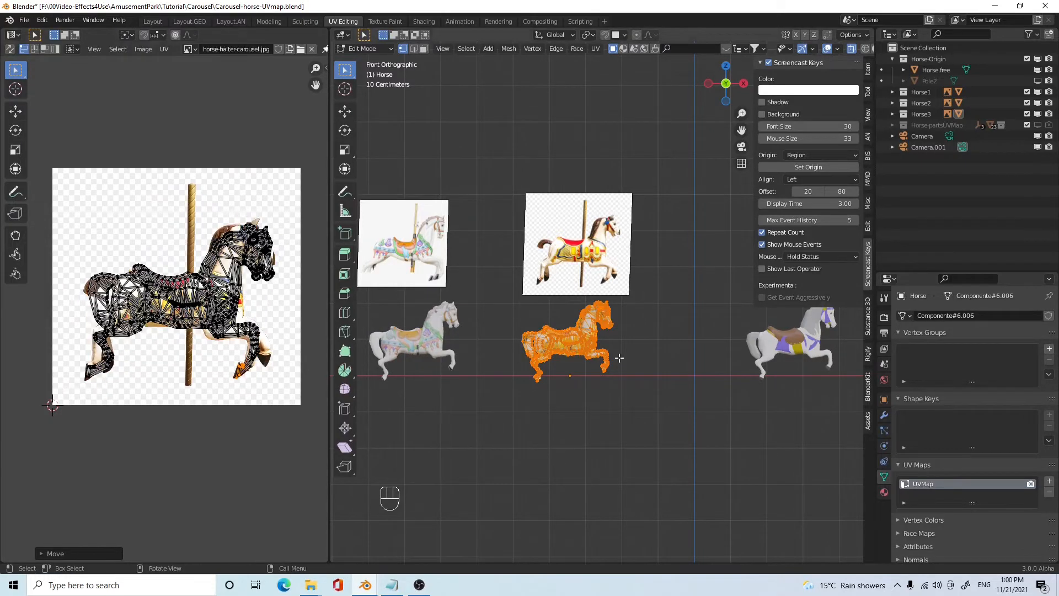
- Check the projected texture on the horse up close in Object Mode, then return to Edit Mode
key("Tab")
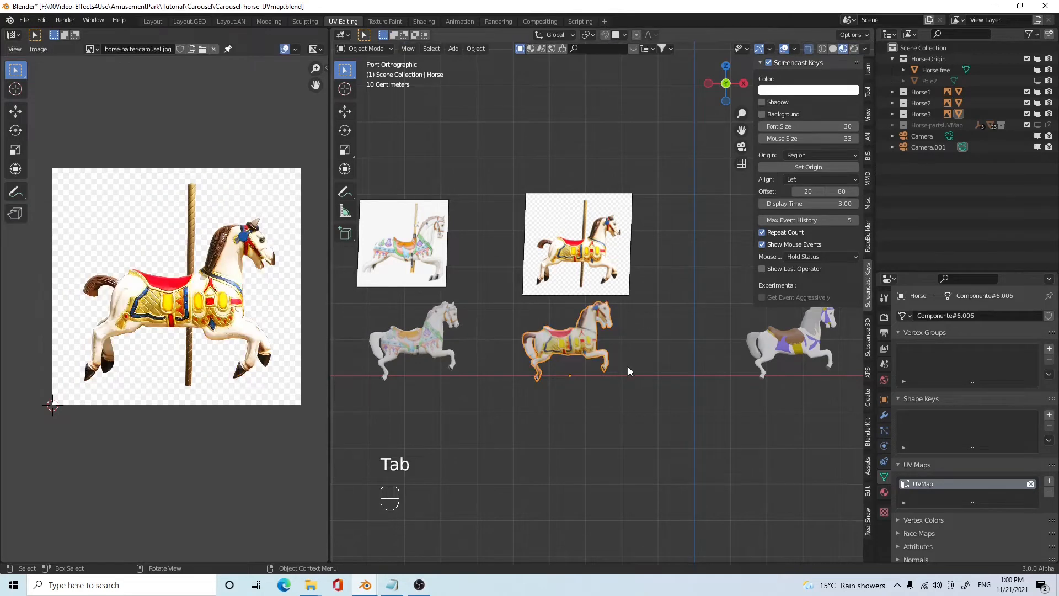
scroll(628, 366, "up", 3)
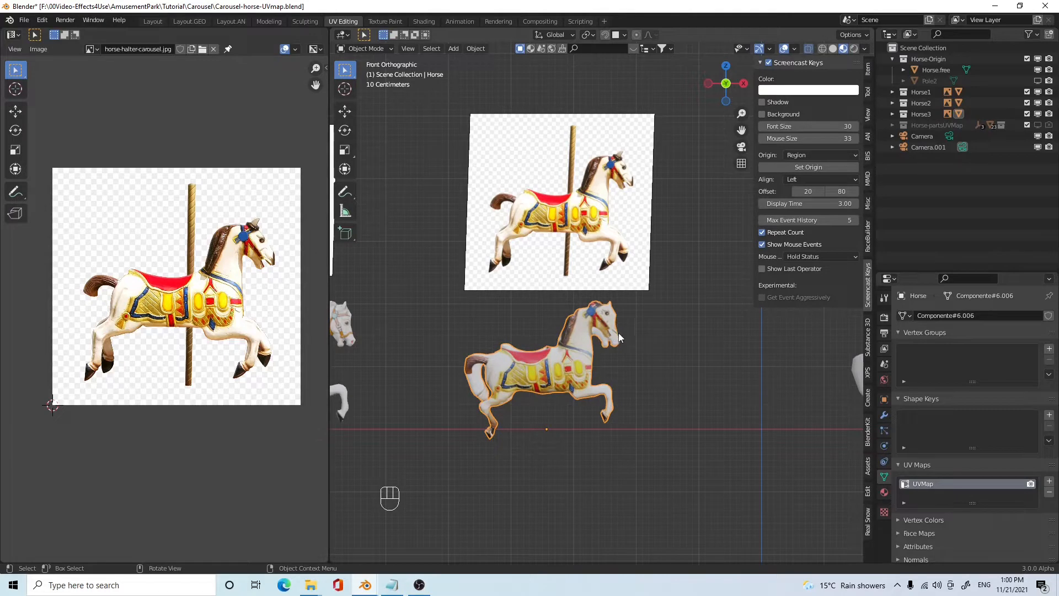
key("Tab")
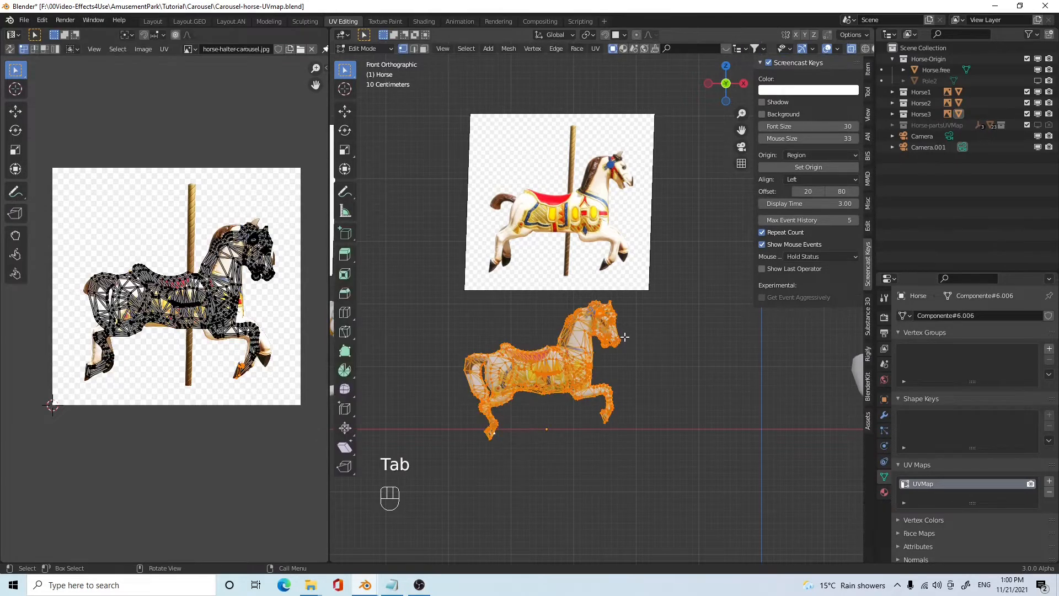
- Select the horse's head UVs and rotate and move them to line up with the pictured head
left_click_drag(240, 220, 283, 285)
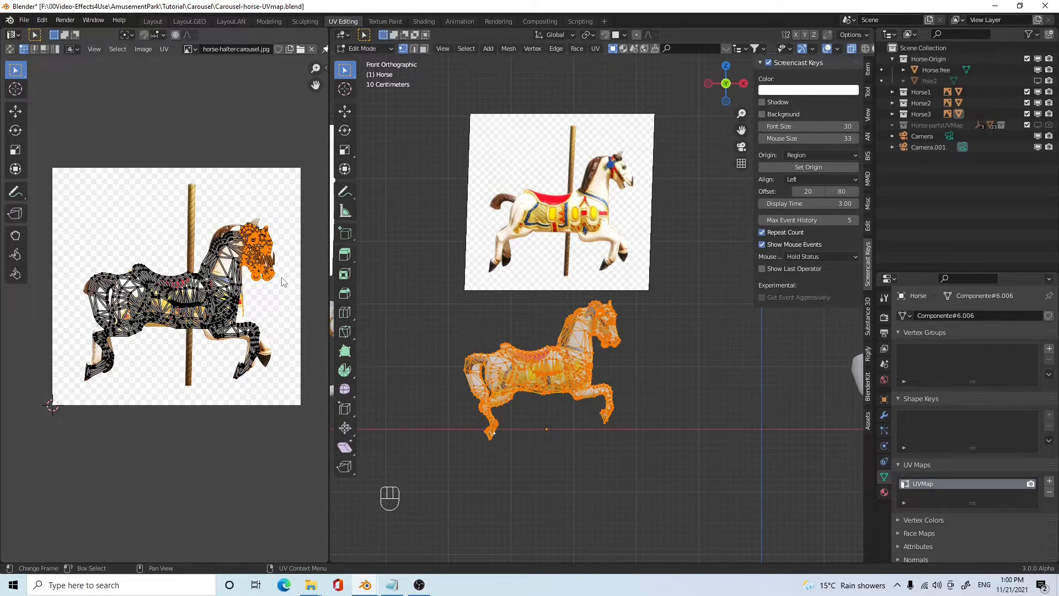
key("r")
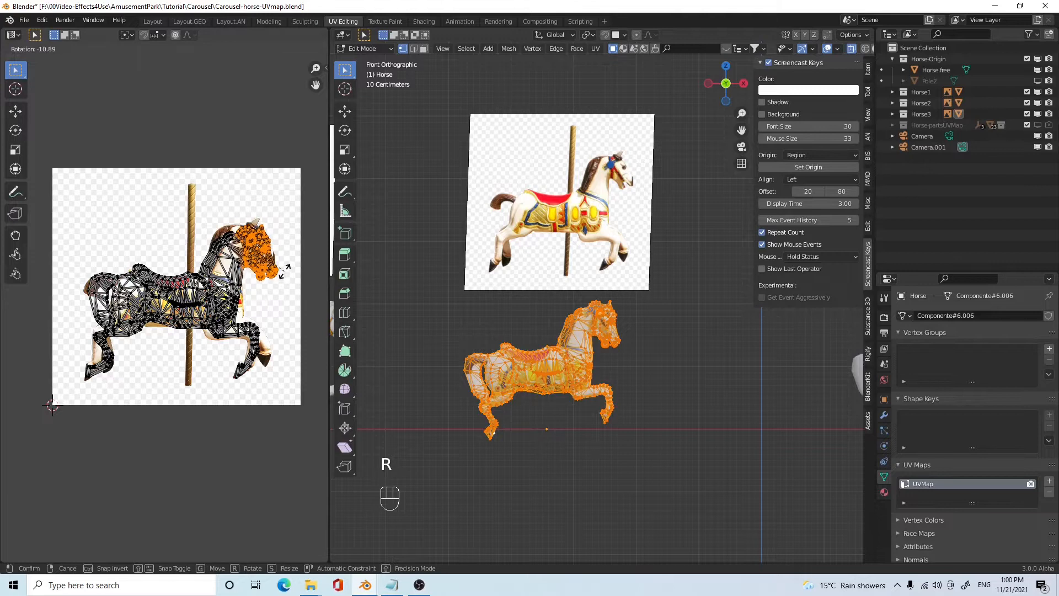
left_click(285, 272)
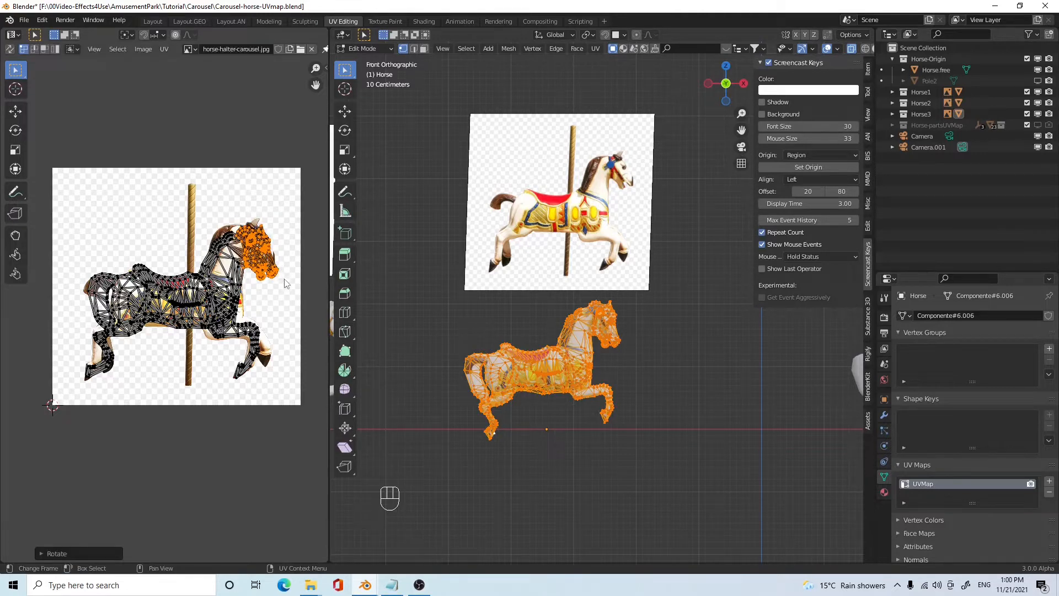
key("g")
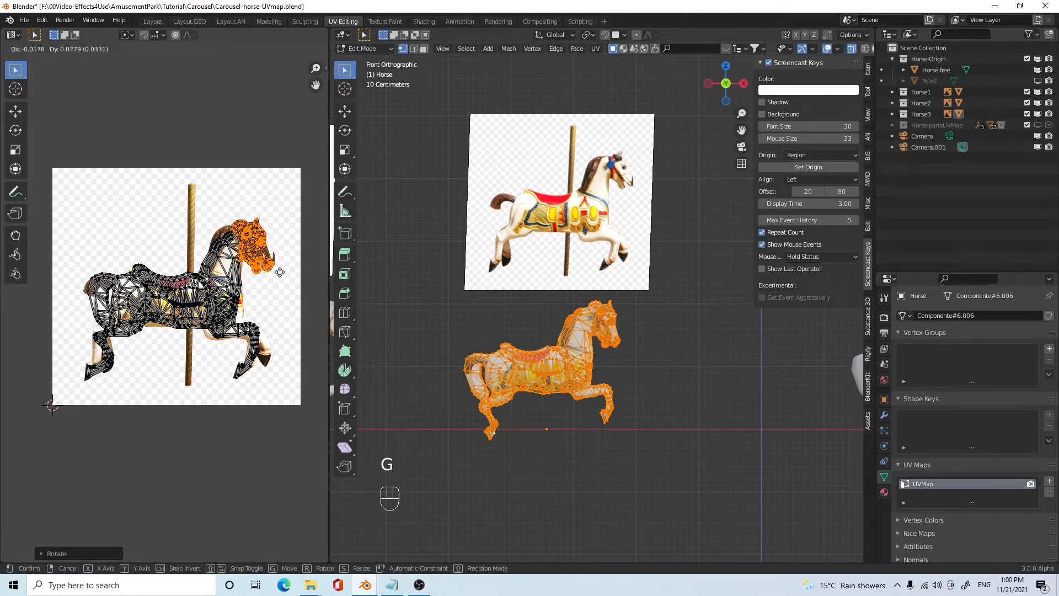
left_click(280, 272)
key("r")
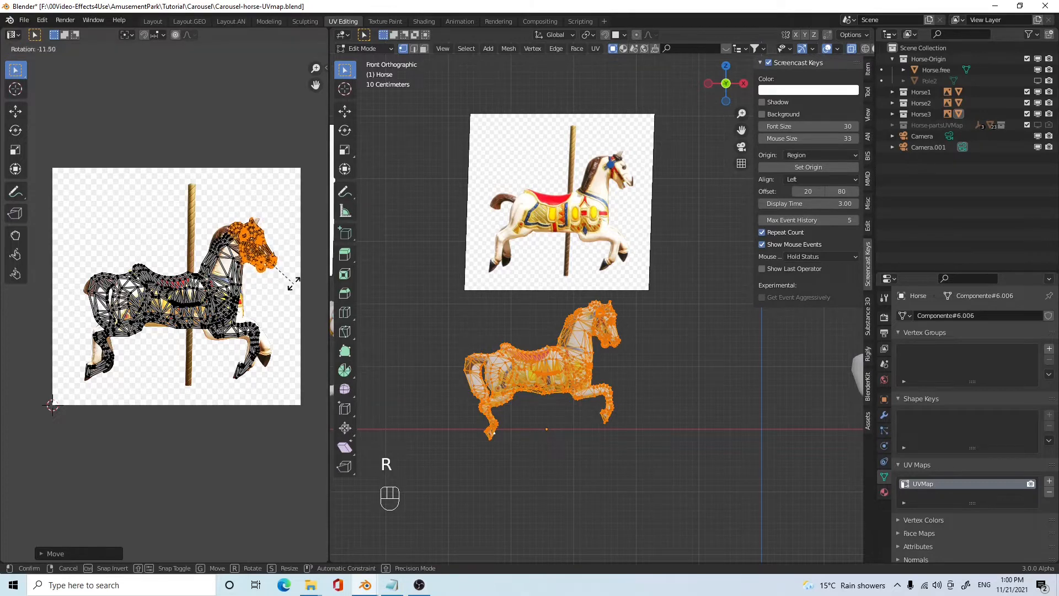
left_click(292, 285)
key("g")
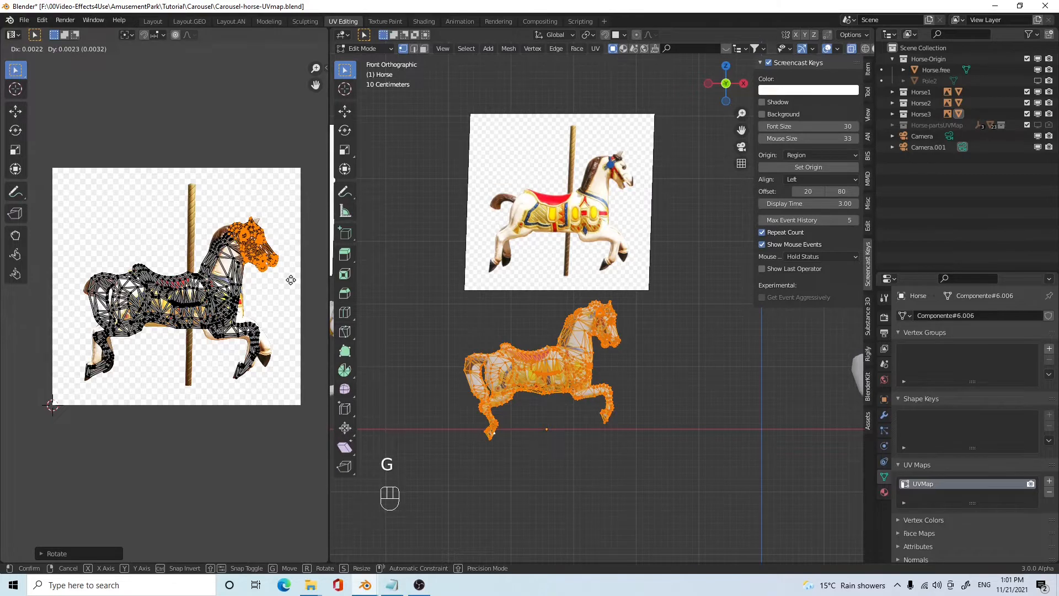
left_click(291, 280)
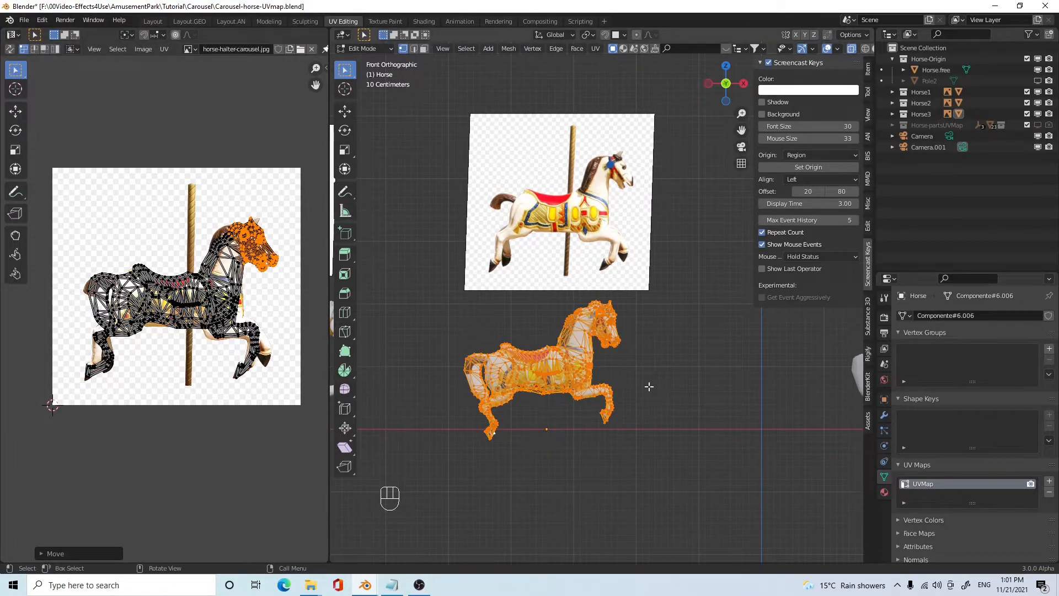
- Shift the UVs at the back of the neck to fit the pictured mane, and return to Object Mode
left_click_drag(210, 228, 234, 255)
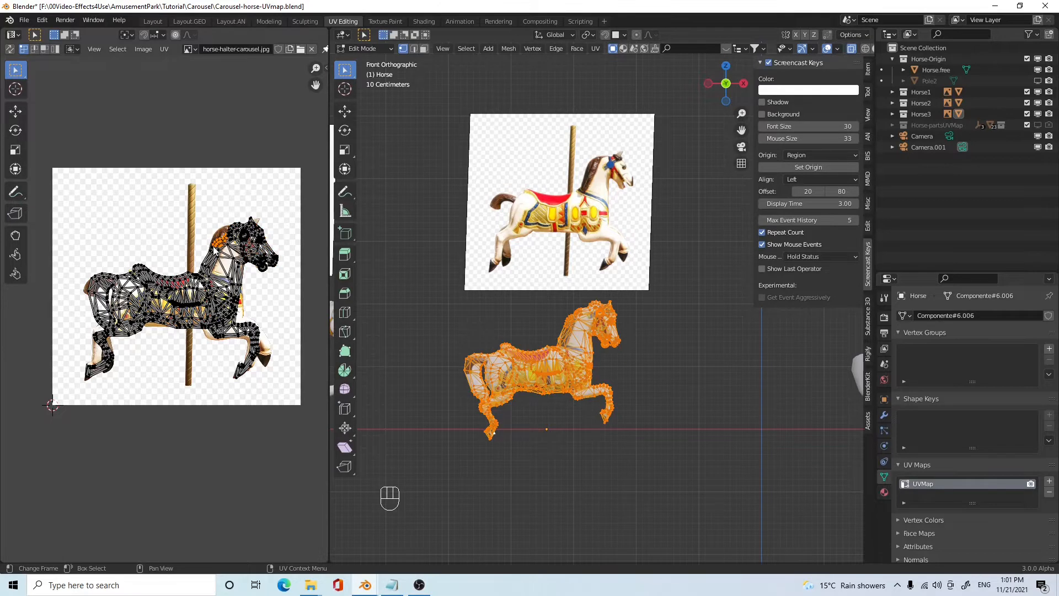
key("g")
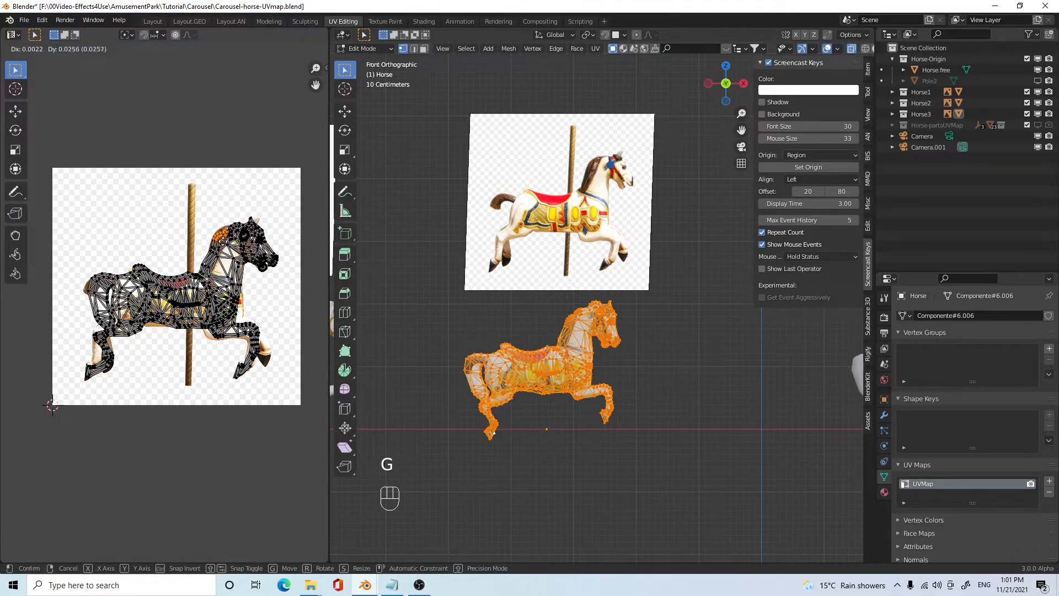
left_click(226, 244)
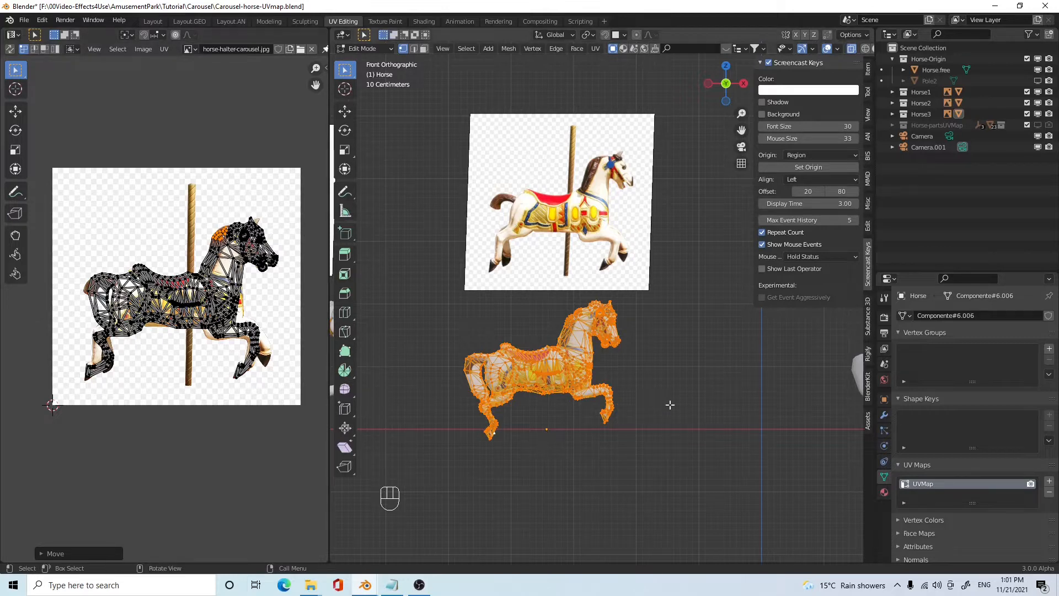
key("Tab")
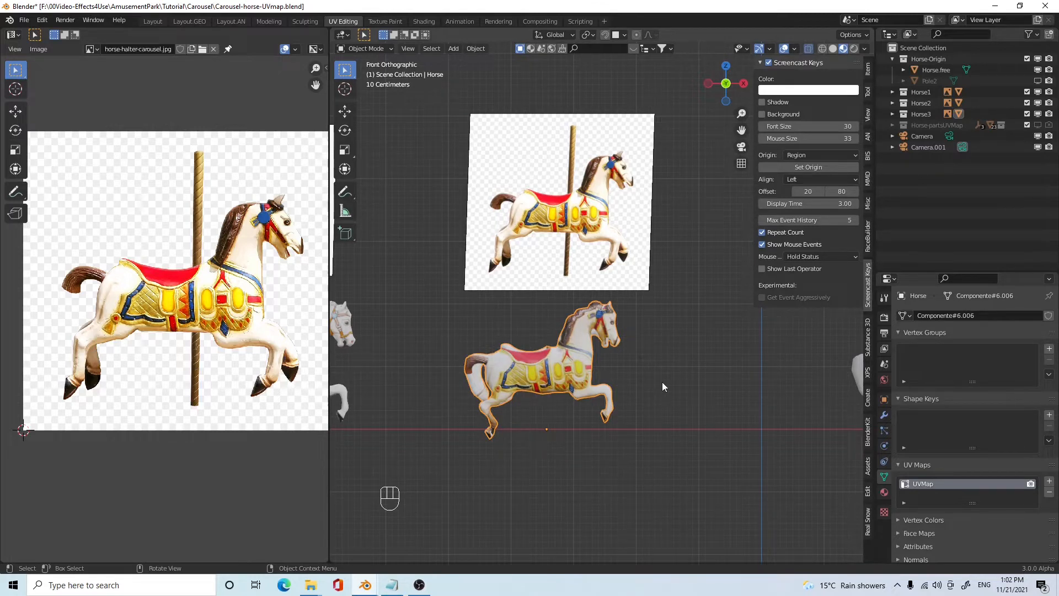
- Compare the row of textured carousel horses with the reference pictures above them
scroll(662, 382, "down", 1)
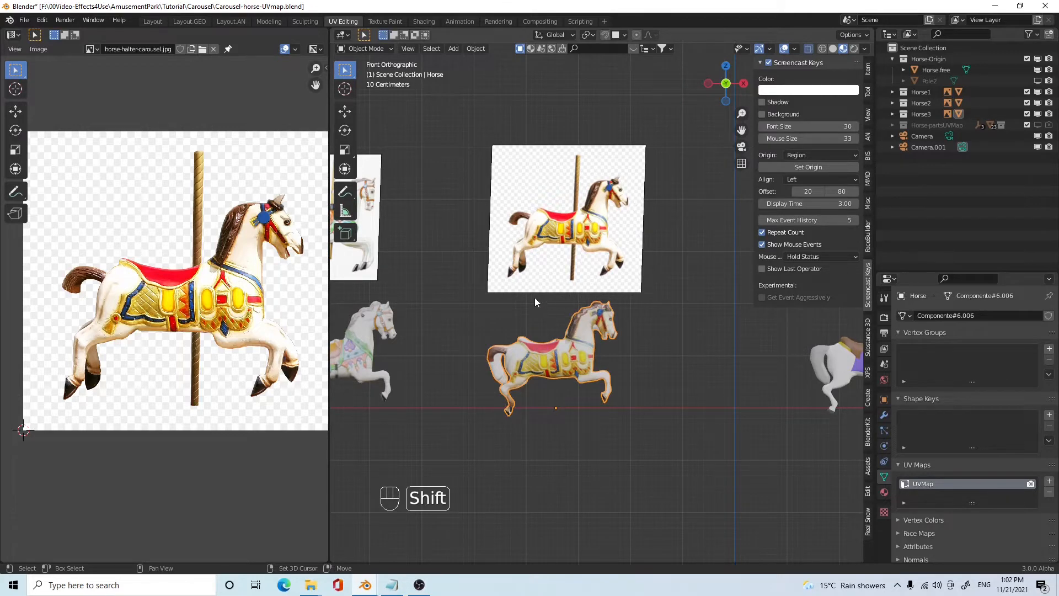
middle_click_drag(536, 297, 671, 336, "shift")
scroll(561, 303, "down", 2)
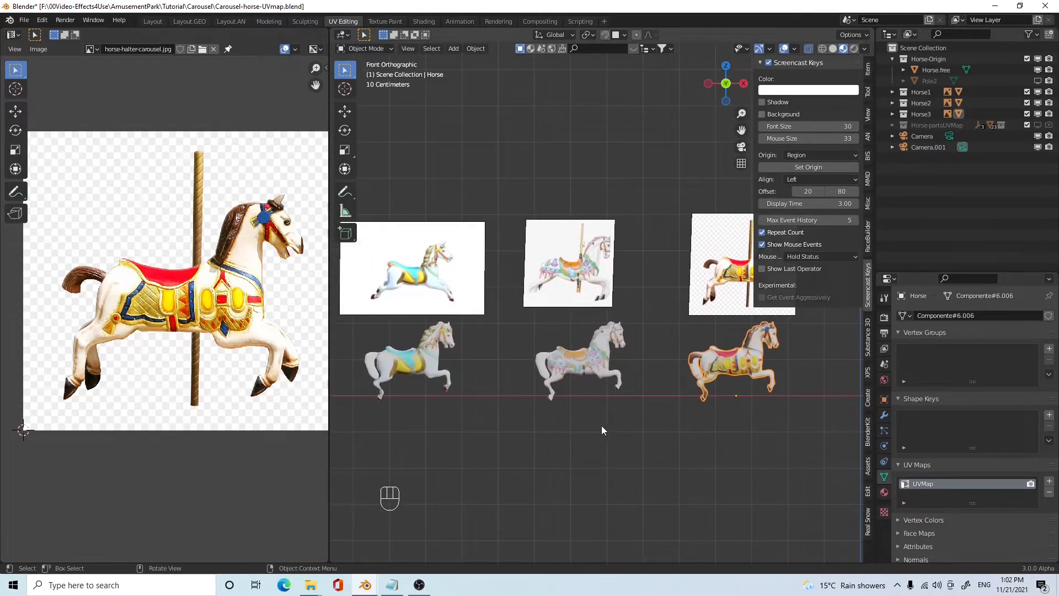
middle_click_drag(621, 426, 591, 397, "shift")
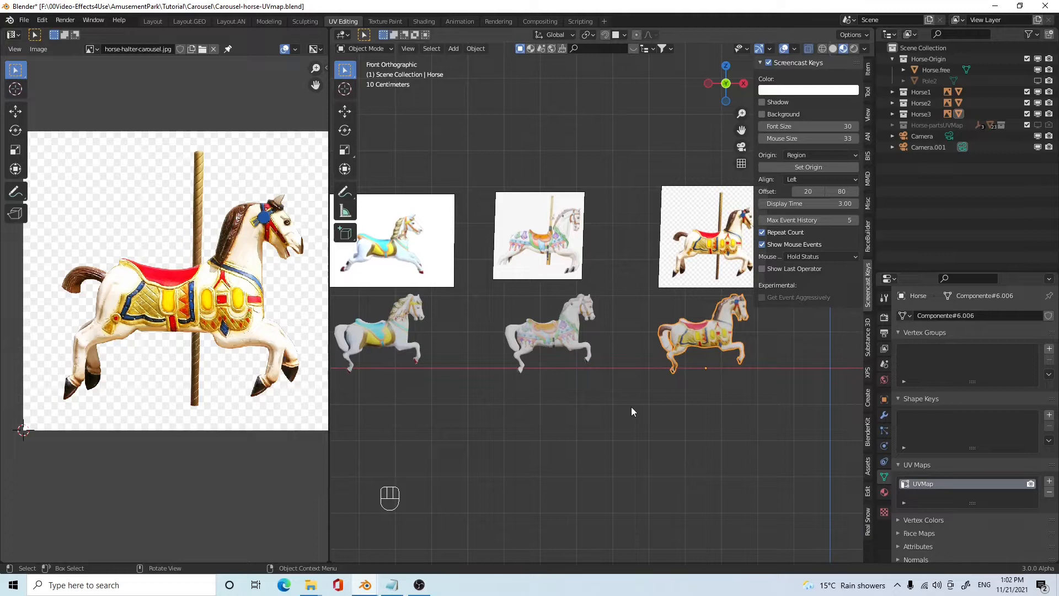
scroll(647, 417, "up", 2)
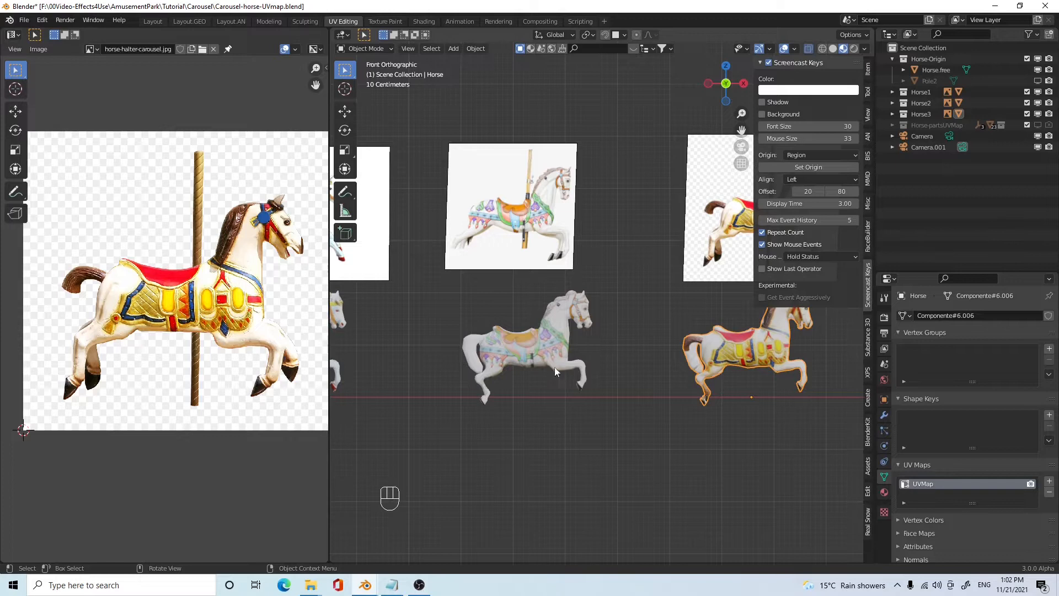
scroll(600, 372, "down", 1)
middle_click_drag(677, 399, 562, 406, "shift")
scroll(619, 401, "down", 2)
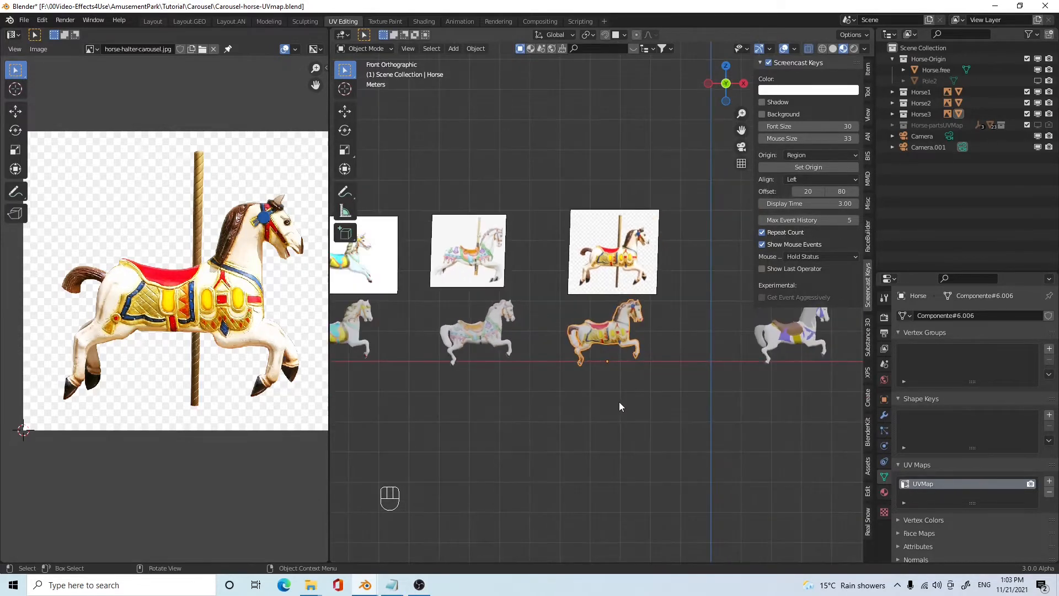
middle_click_drag(652, 402, 480, 416, "shift")
scroll(700, 395, "down", 1)
left_click(607, 324)
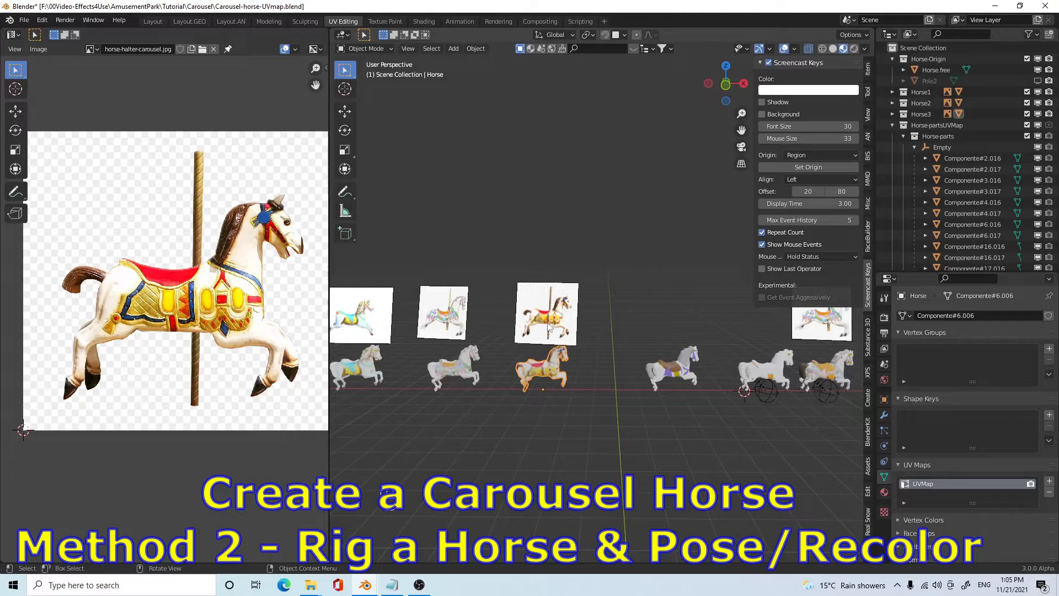
- Close the UV map file without saving and open Carousel-horse-rig-pose.blend from the Carousel folder
left_click(1048, 6)
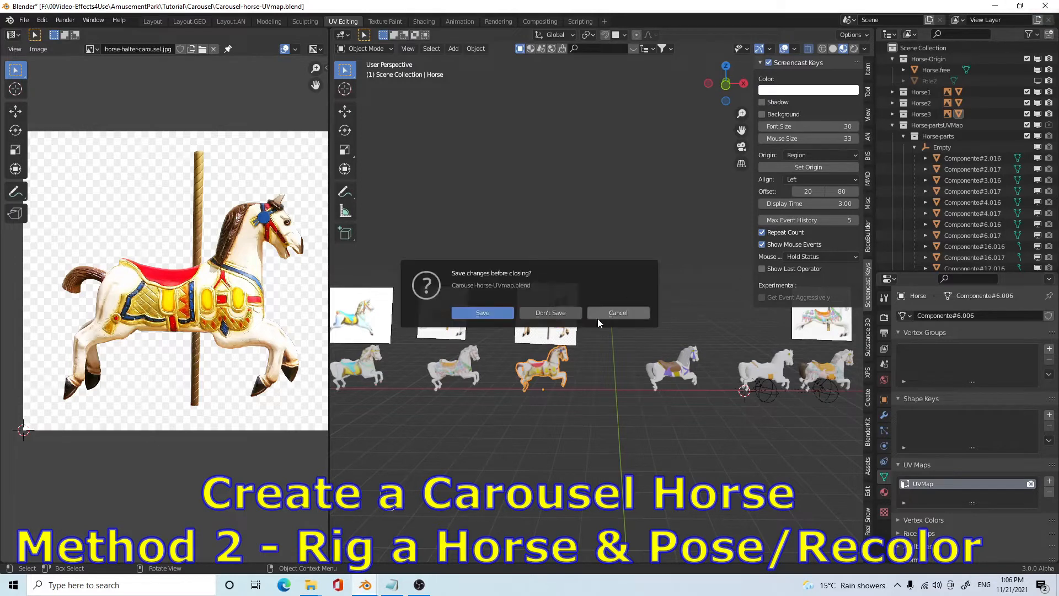
left_click(552, 313)
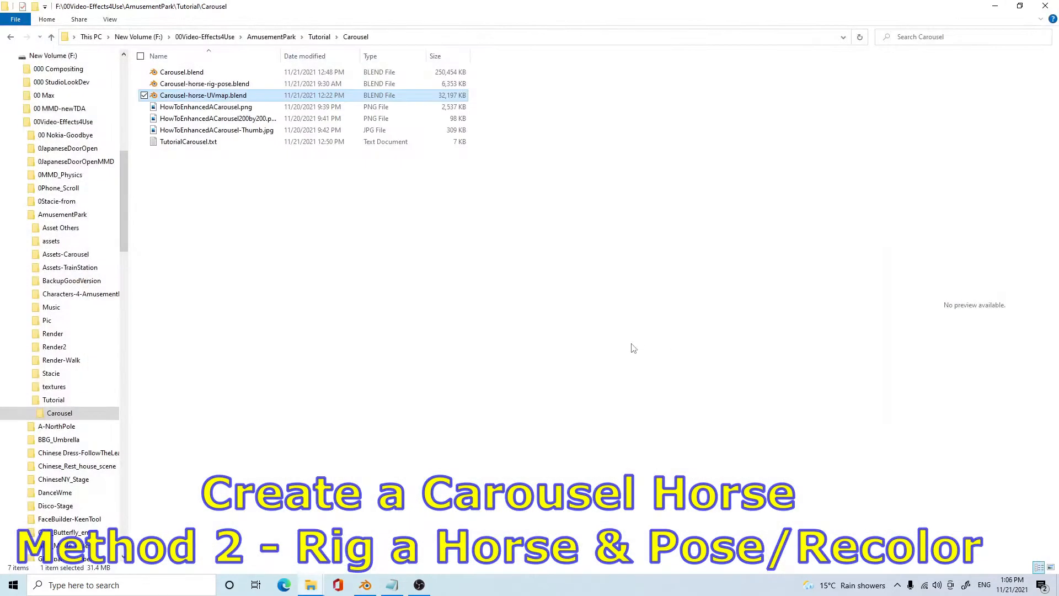
double_click(210, 84)
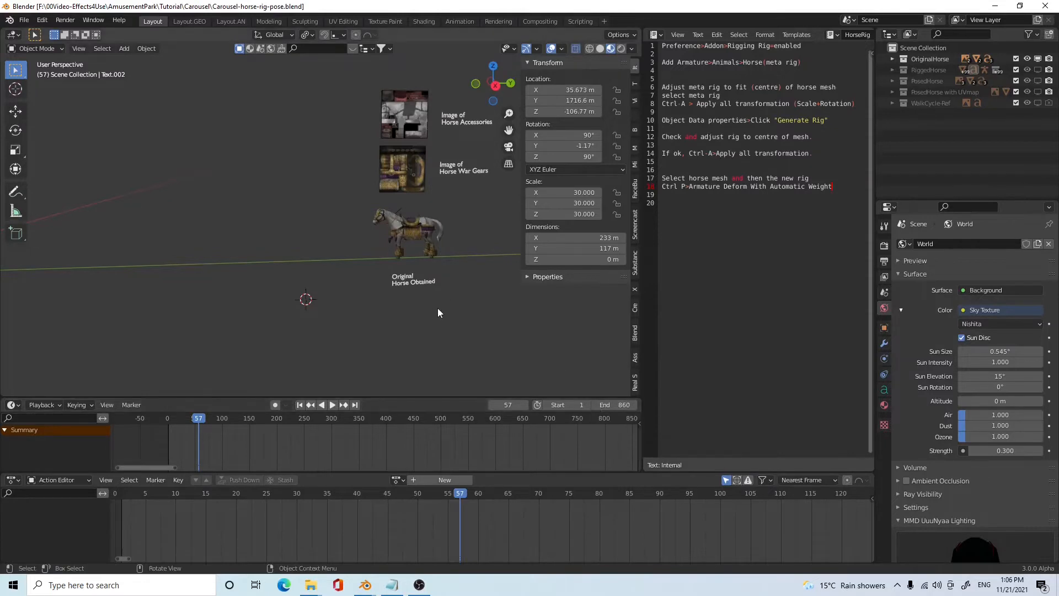
- Examine the original horse up close, selecting its saddle gear and its body mesh in turn
middle_click_drag(486, 314, 449, 331)
middle_click_drag(501, 372, 459, 333)
scroll(459, 334, "up", 2)
scroll(514, 359, "down", 1)
middle_click_drag(514, 359, 478, 341)
scroll(418, 274, "up", 2)
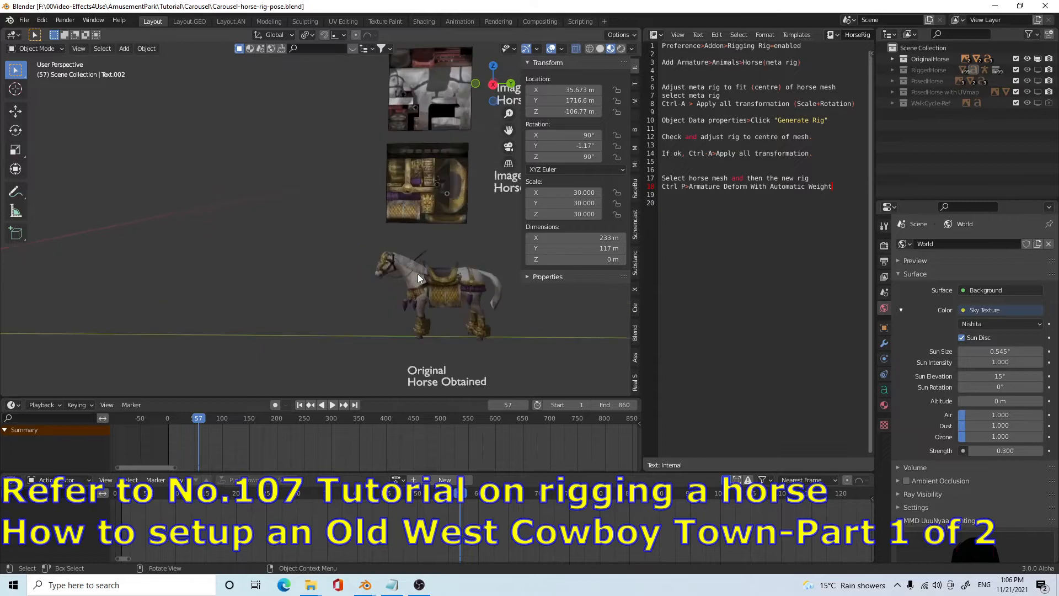
scroll(458, 299, "down", 1)
left_click(448, 273)
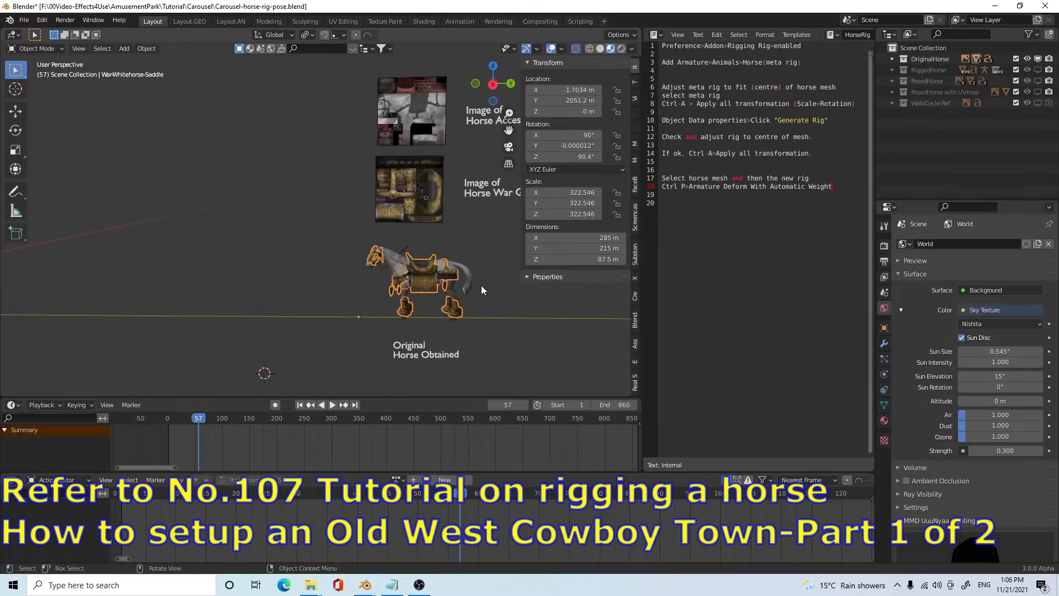
left_click(458, 271)
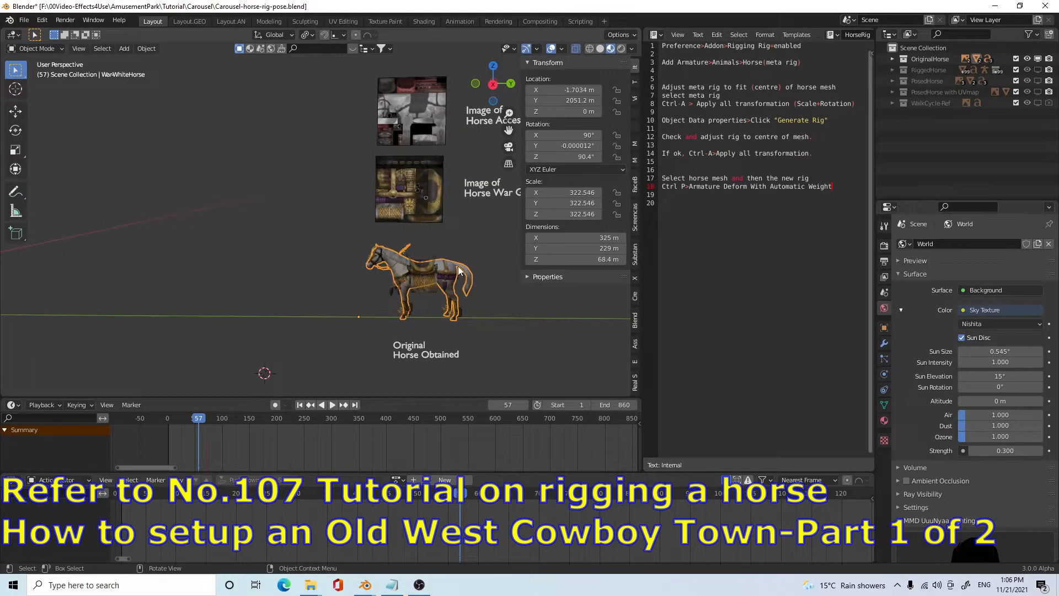
left_click(434, 277)
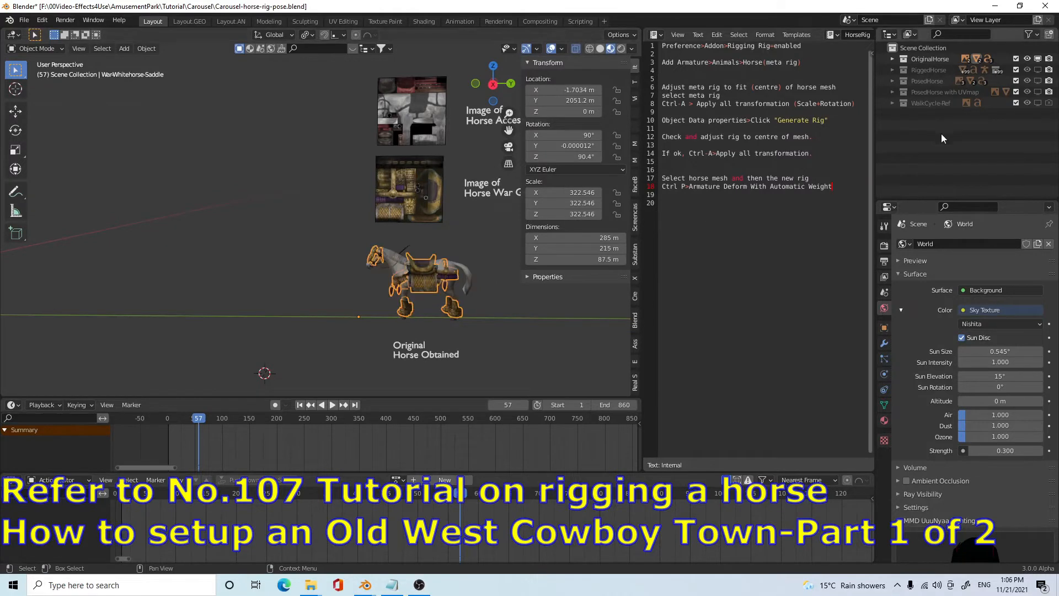
- Expand the OriginalHorse collection, hide WarWhitehorse-Saddle to inspect the bare horse, and show the saddle again
left_click(892, 60)
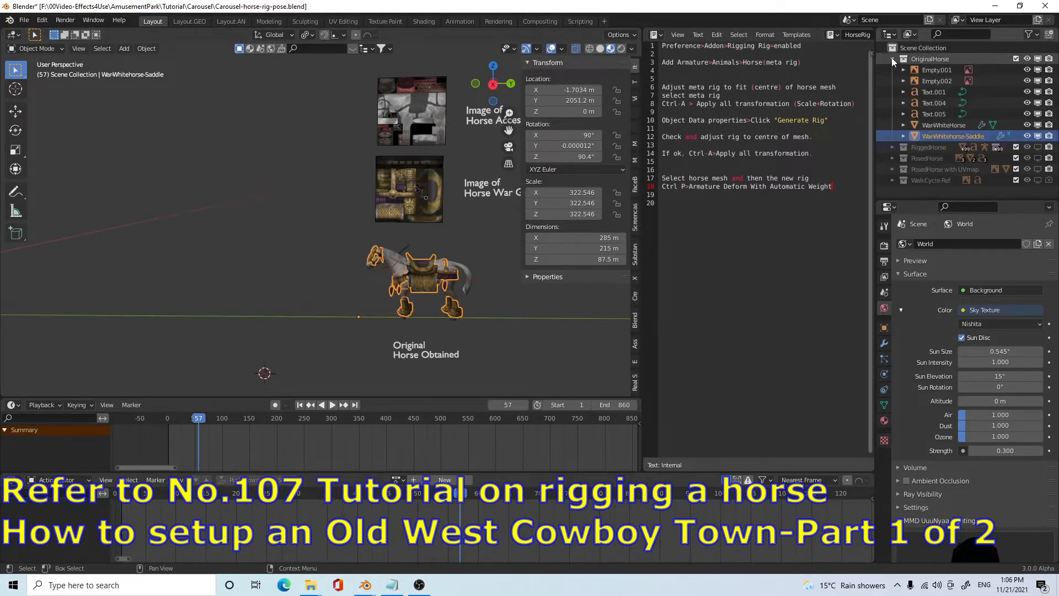
left_click(1038, 136)
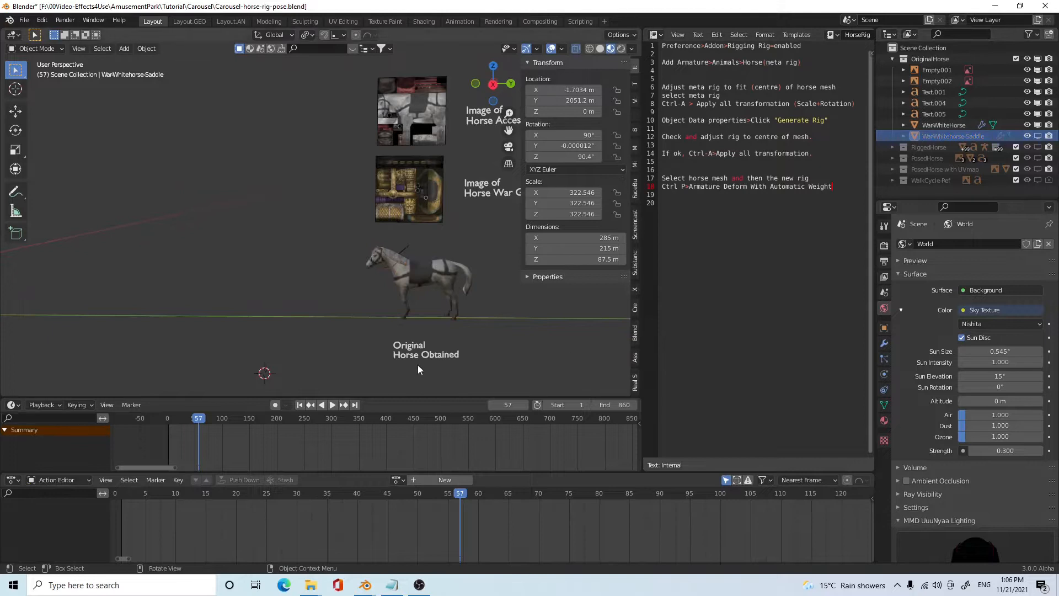
scroll(446, 320, "up", 2)
left_click(508, 324)
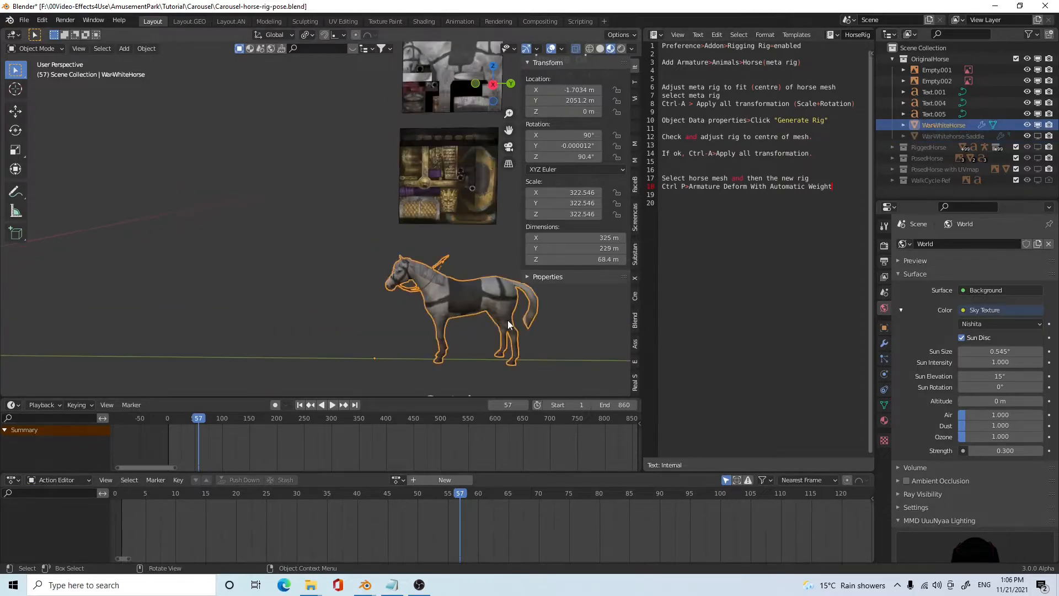
left_click(1039, 136)
- Inspect the horse accessories and war gear texture images above the original horse
middle_click_drag(510, 335, 436, 326, "shift")
middle_click_drag(436, 248, 445, 298)
left_click(380, 144)
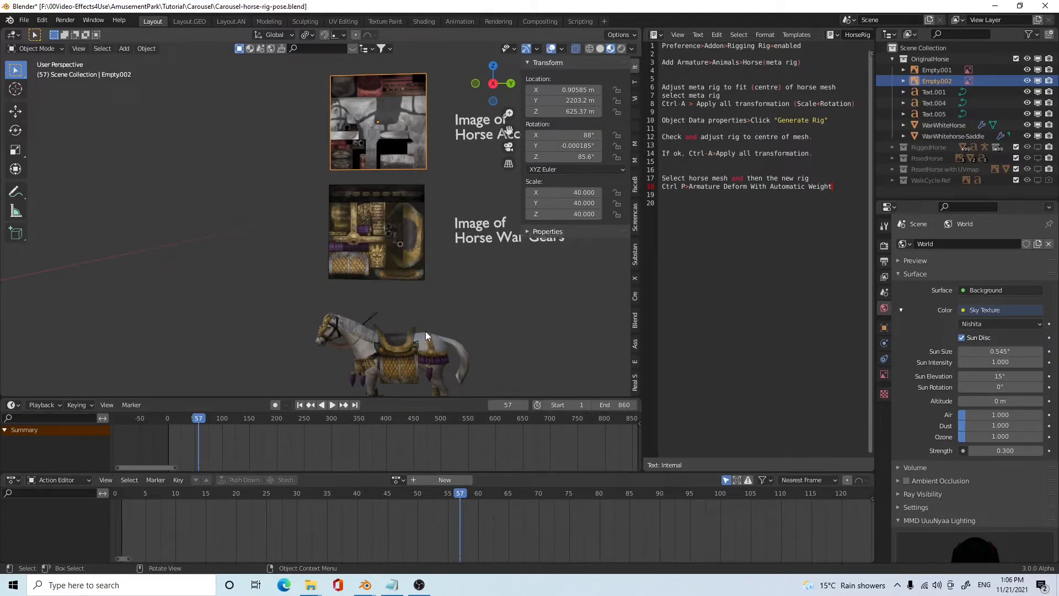
left_click(402, 255)
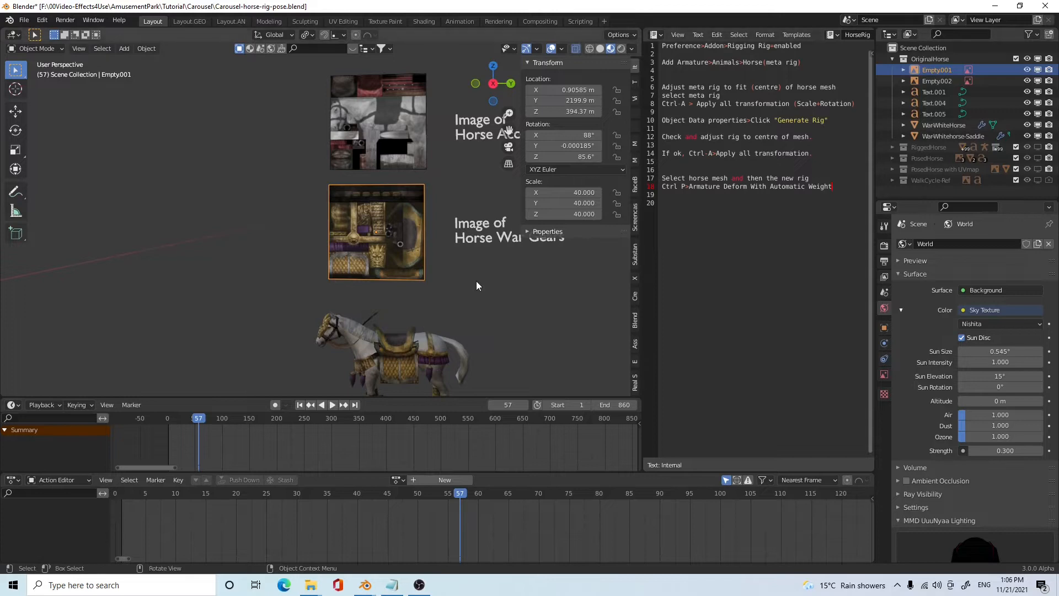
scroll(476, 280, "down", 3)
mouse_move(428, 291)
middle_mouse_down("shift")
mouse_move(437, 250)
mouse_move(422, 276)
middle_mouse_up("shift")
middle_click_drag(391, 228, 413, 260, "shift")
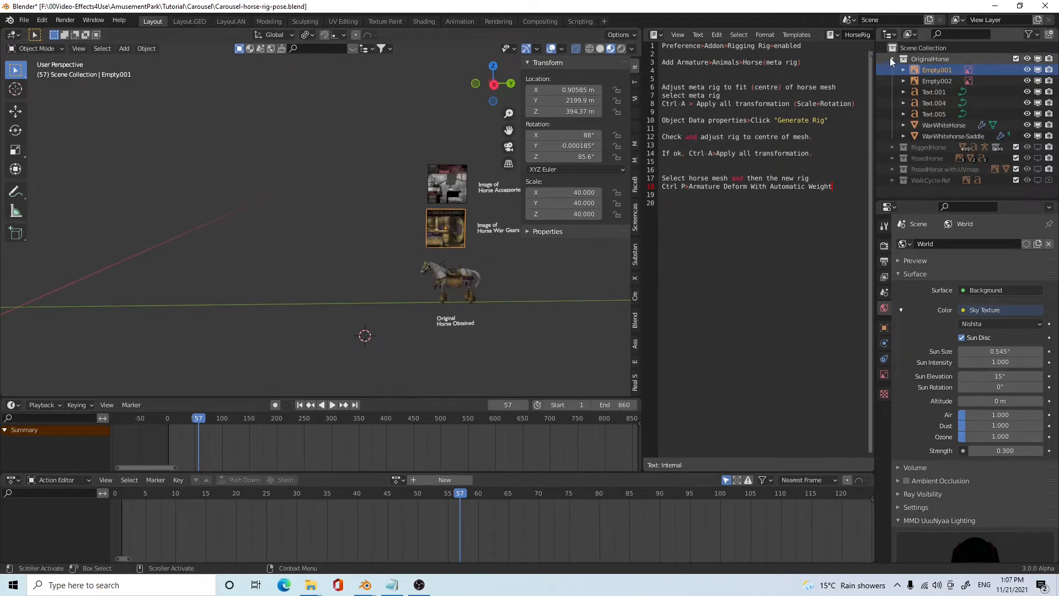
- Show the RiggedHorse and WalkCycle-Ref collections in the viewport and select the Horse Walk Cycle reference image
left_click(1037, 148)
scroll(411, 315, "down", 2)
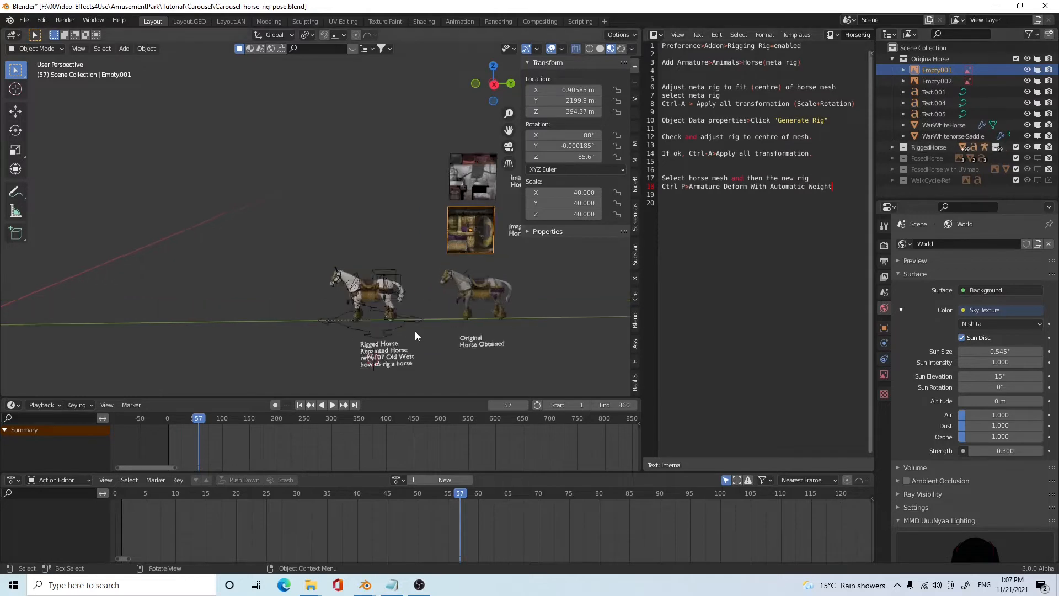
scroll(437, 313, "up", 3)
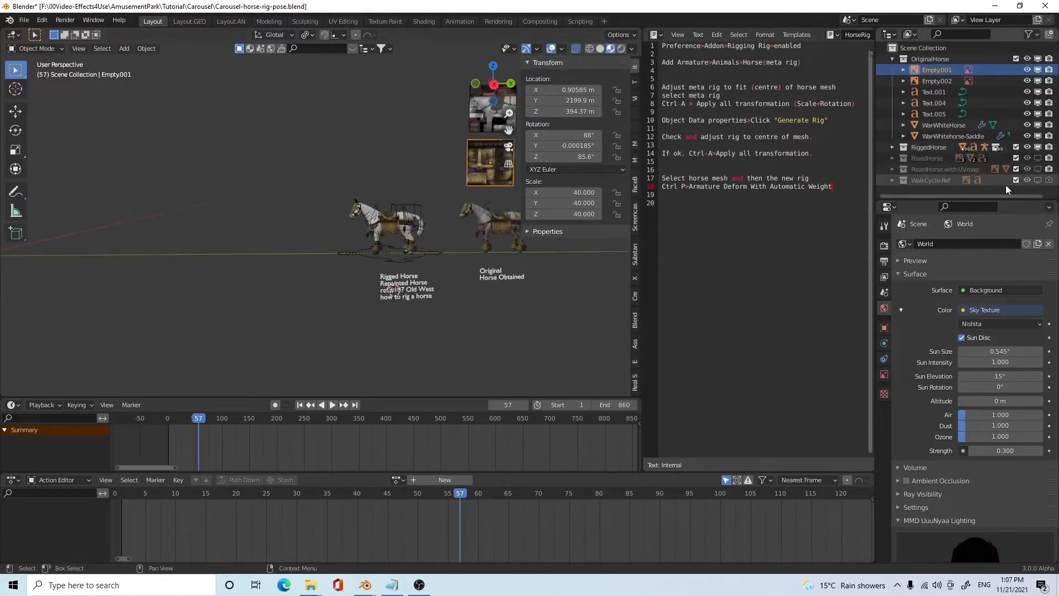
left_click(1038, 180)
scroll(215, 245, "down", 2)
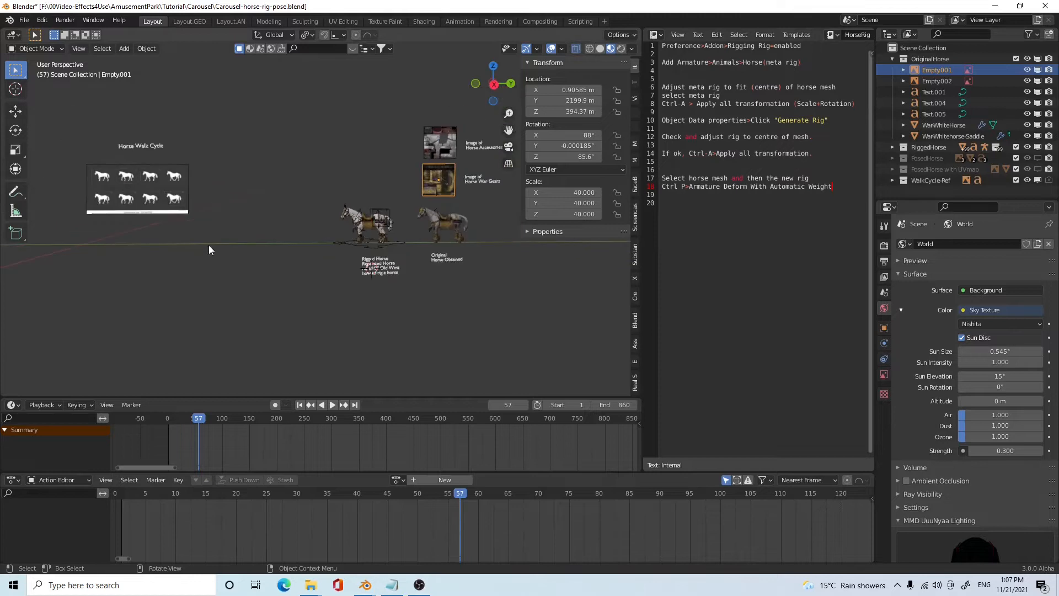
middle_click_drag(211, 251, 214, 248)
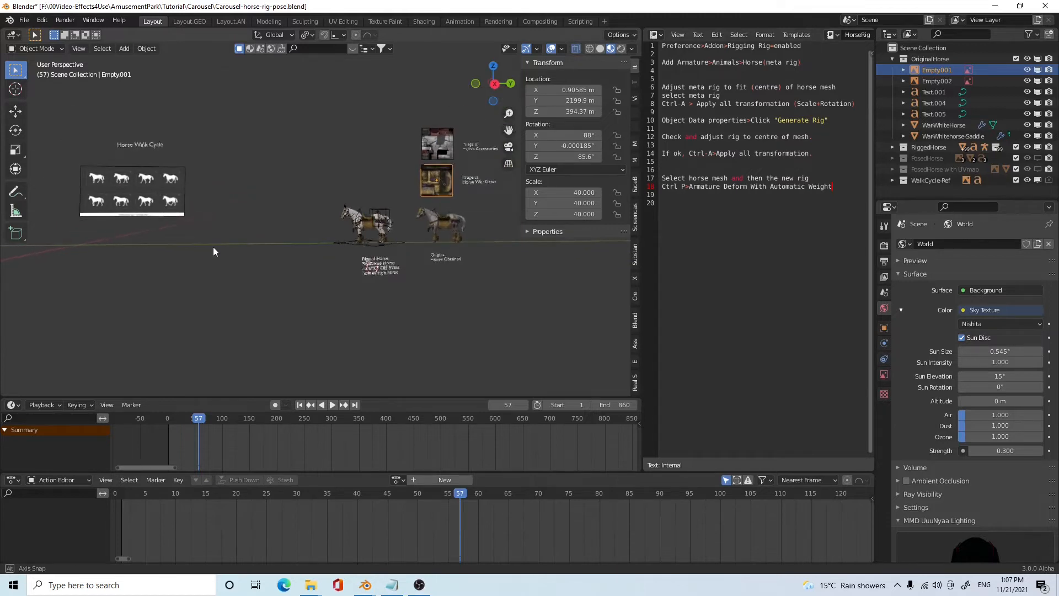
left_click(97, 180)
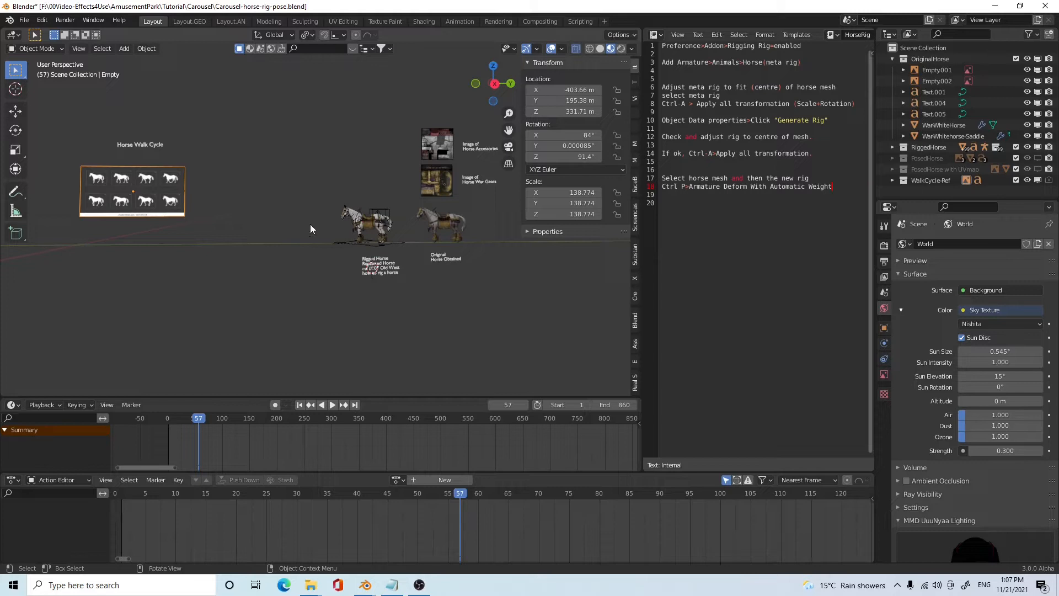
- Select the rig of the repainted rigged horse, hide the OriginalHorse collection to view that horse alone, and show the collection again
scroll(378, 272, "up", 2)
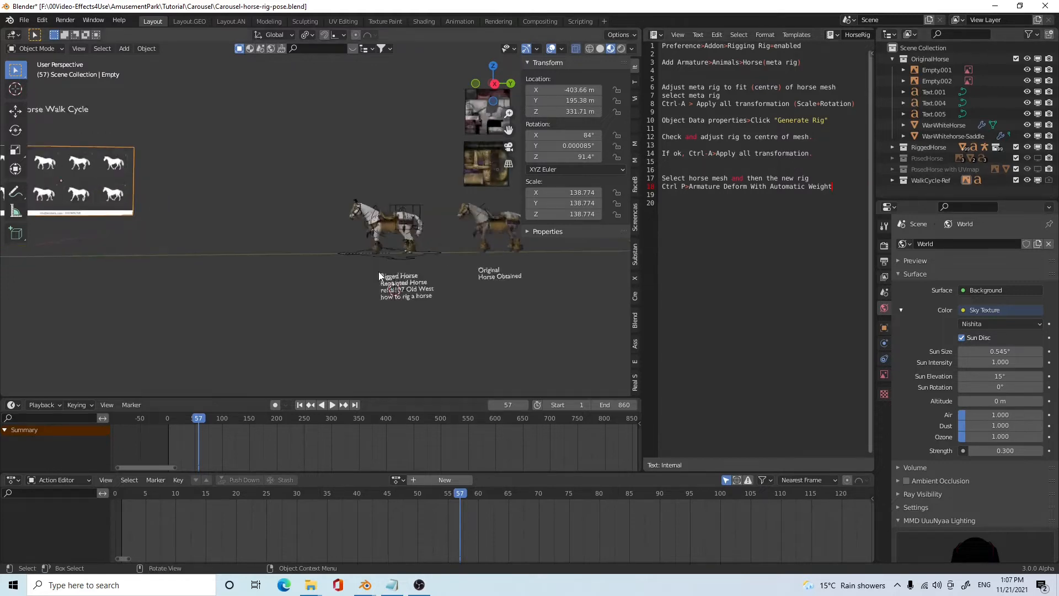
scroll(449, 276, "up", 2)
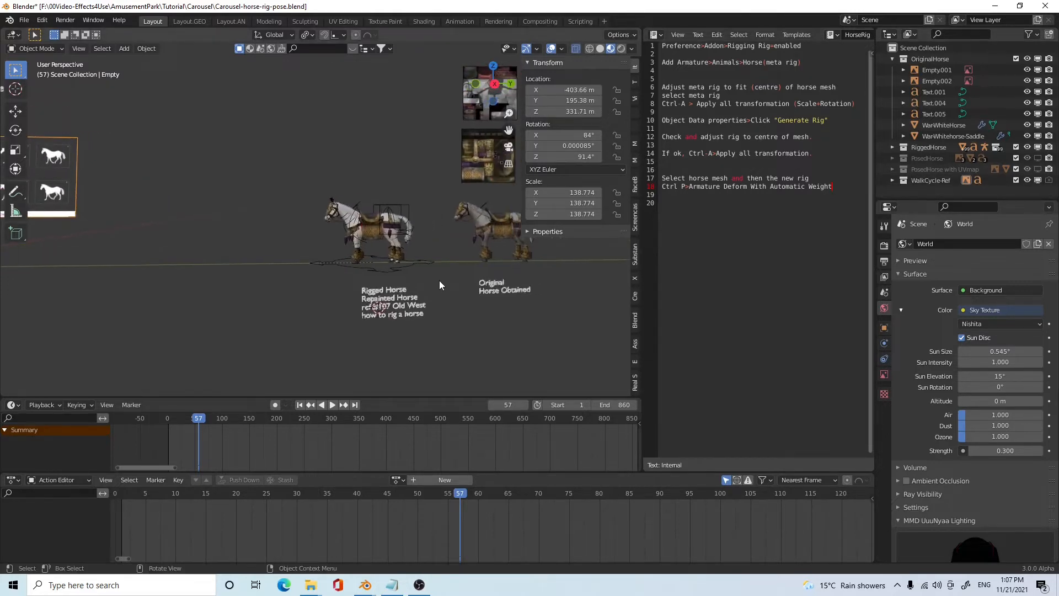
left_click(397, 206)
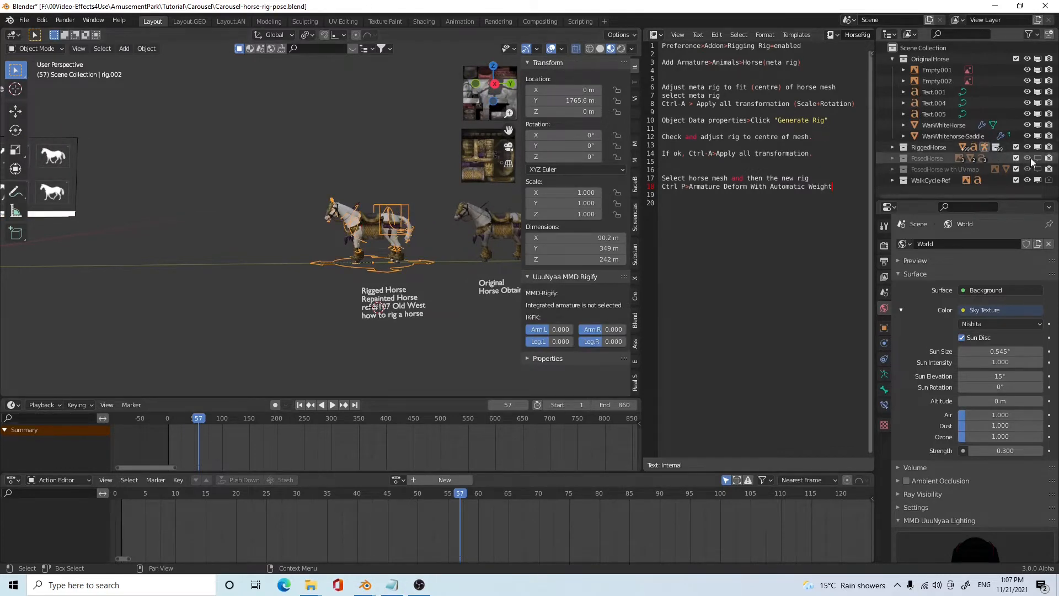
left_click(1037, 59)
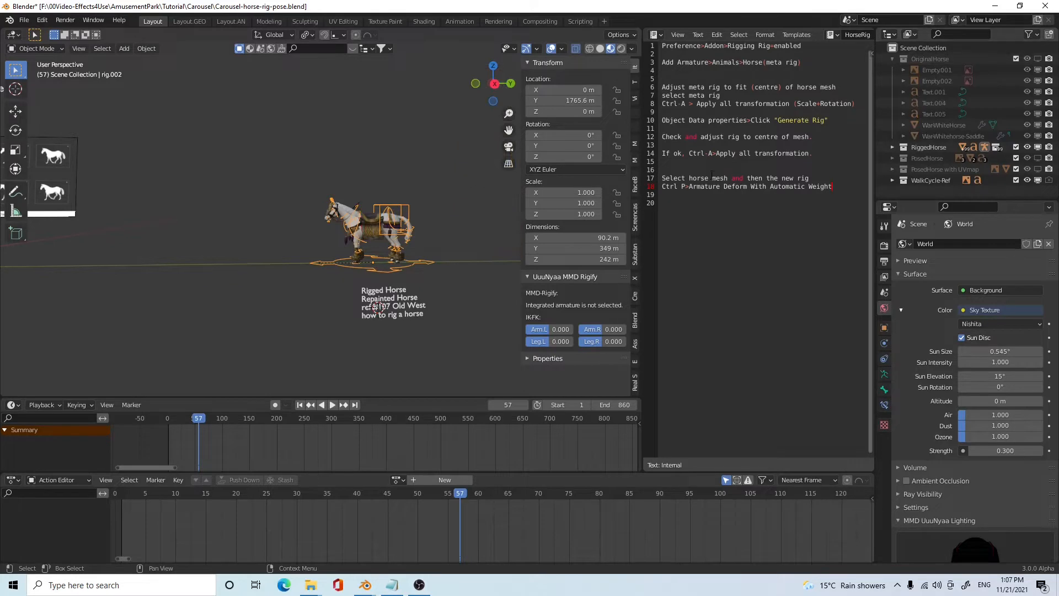
left_click(1038, 59)
scroll(386, 326, "up", 3)
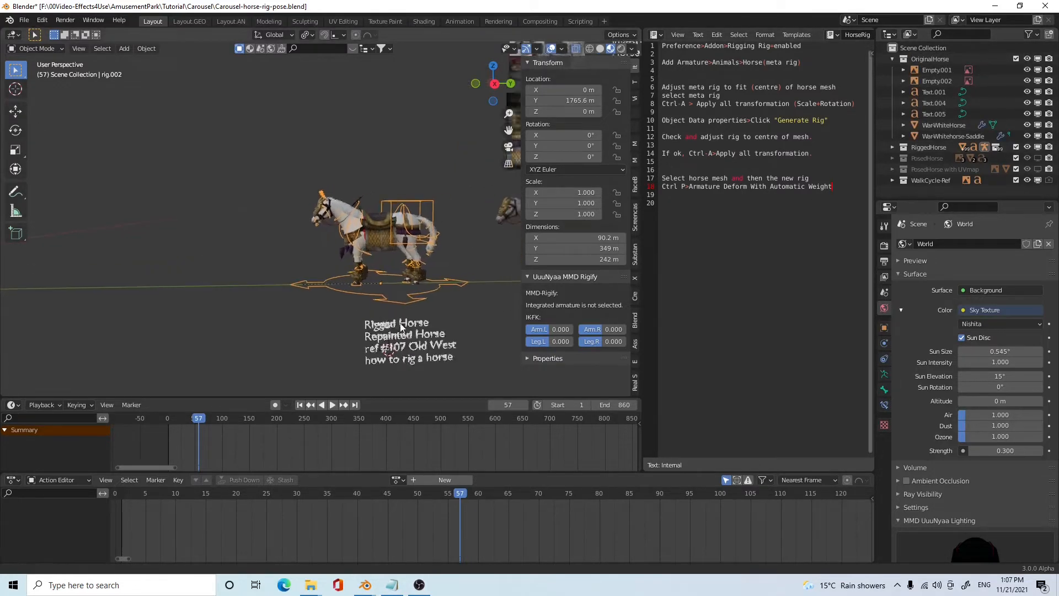
scroll(401, 327, "up", 3)
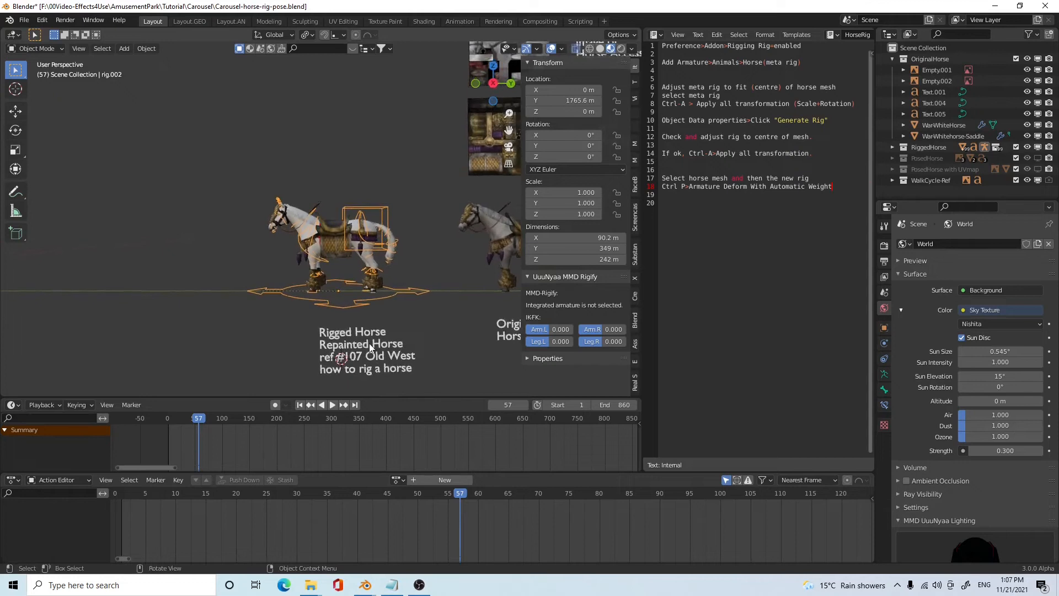
middle_click_drag(383, 344, 375, 346)
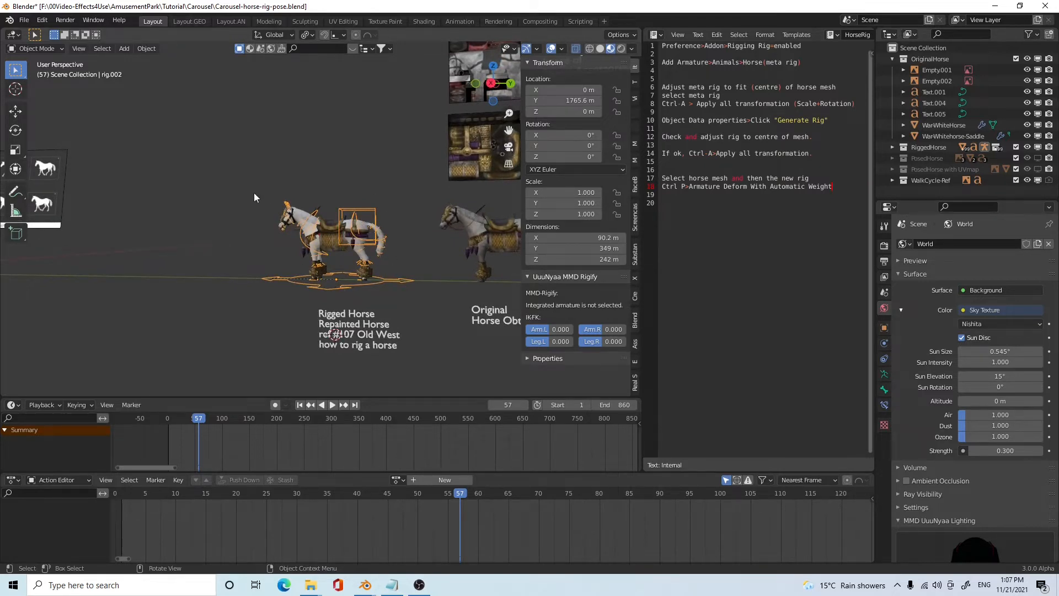
- Switch the horse rig to Pose Mode and try rotating its chest control to lift the front of the body
left_click(44, 51)
left_click(33, 86)
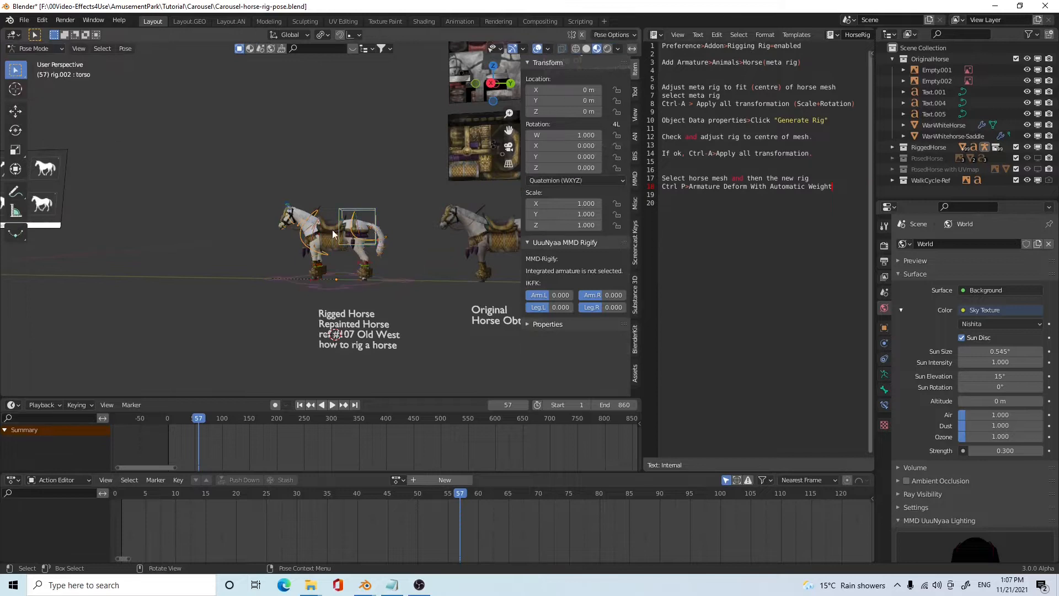
scroll(294, 255, "up", 2)
left_click(314, 213)
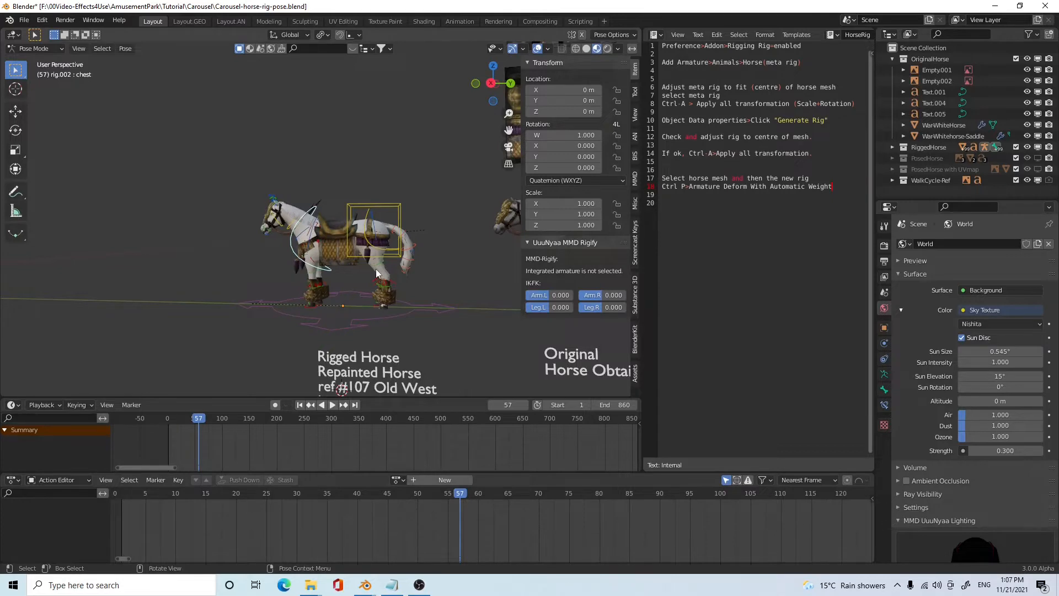
key("r")
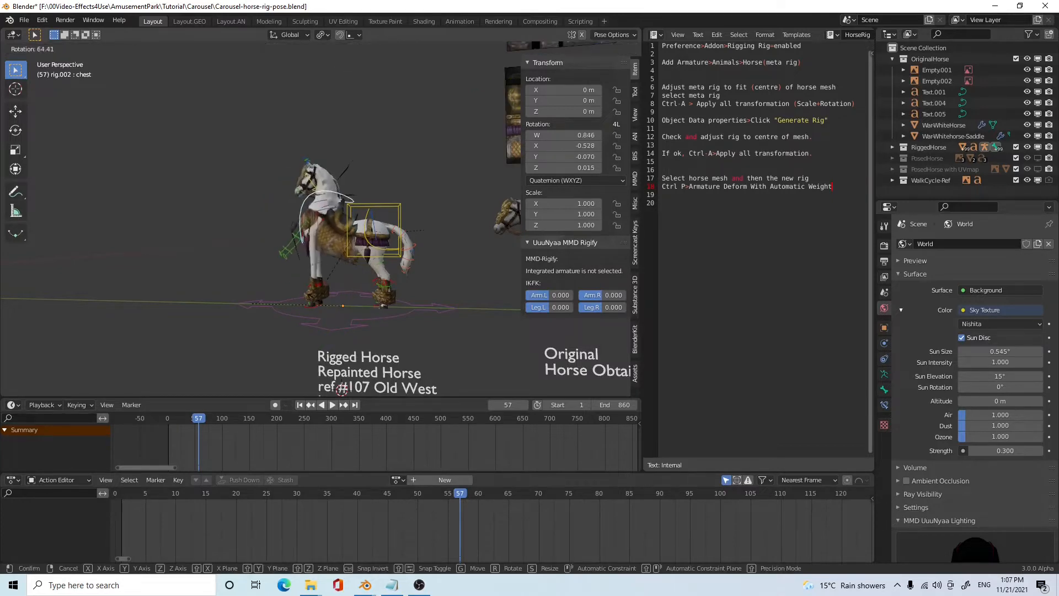
key("Escape")
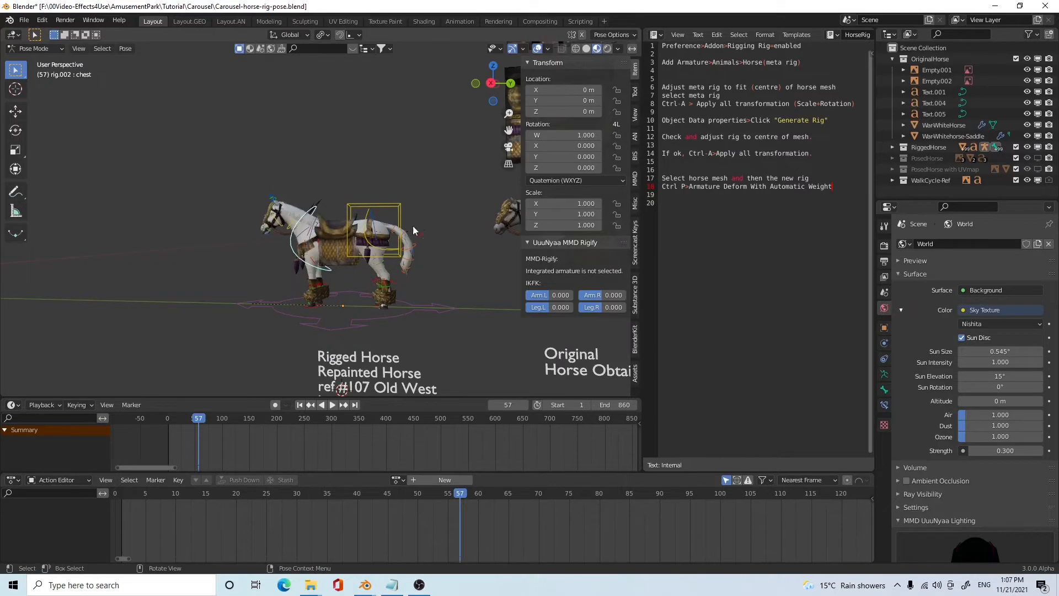
- Try rotating the middle tail control and moving the right hind foot IK control of the rigged horse
left_click(412, 247)
key("r")
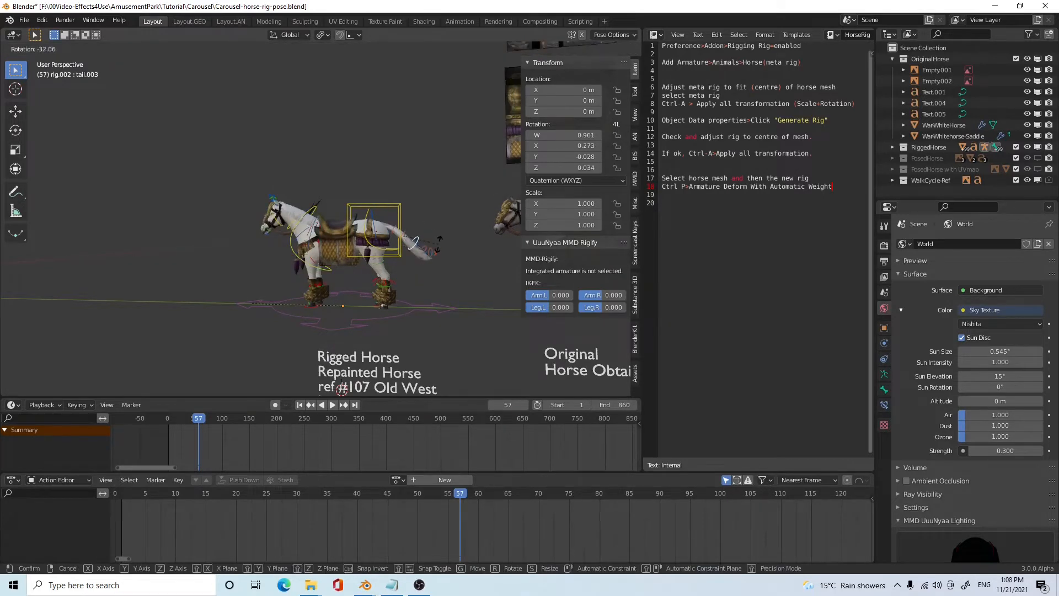
key("Escape")
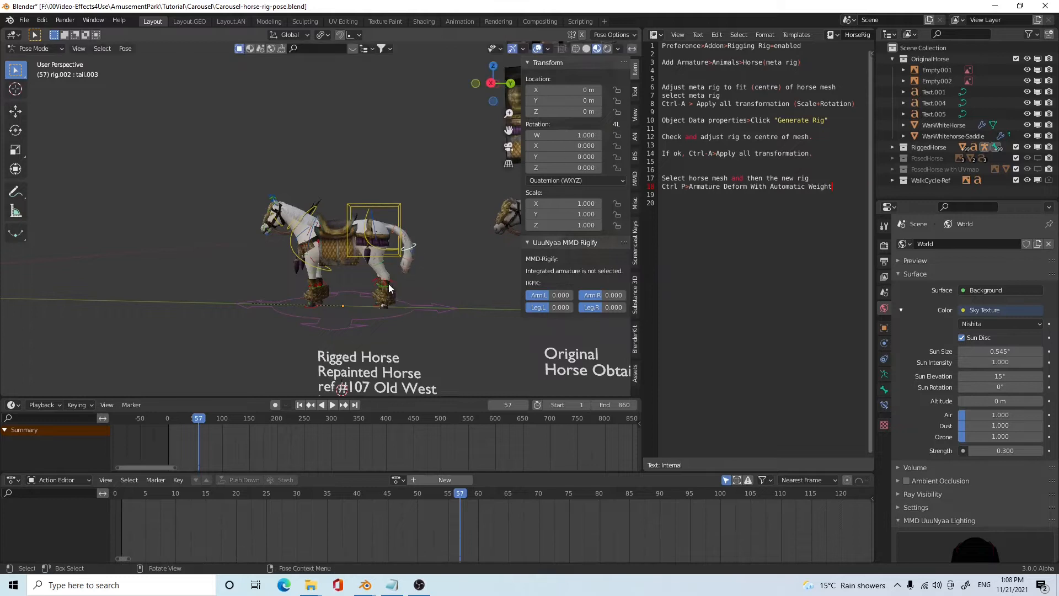
left_click(378, 309)
key("g")
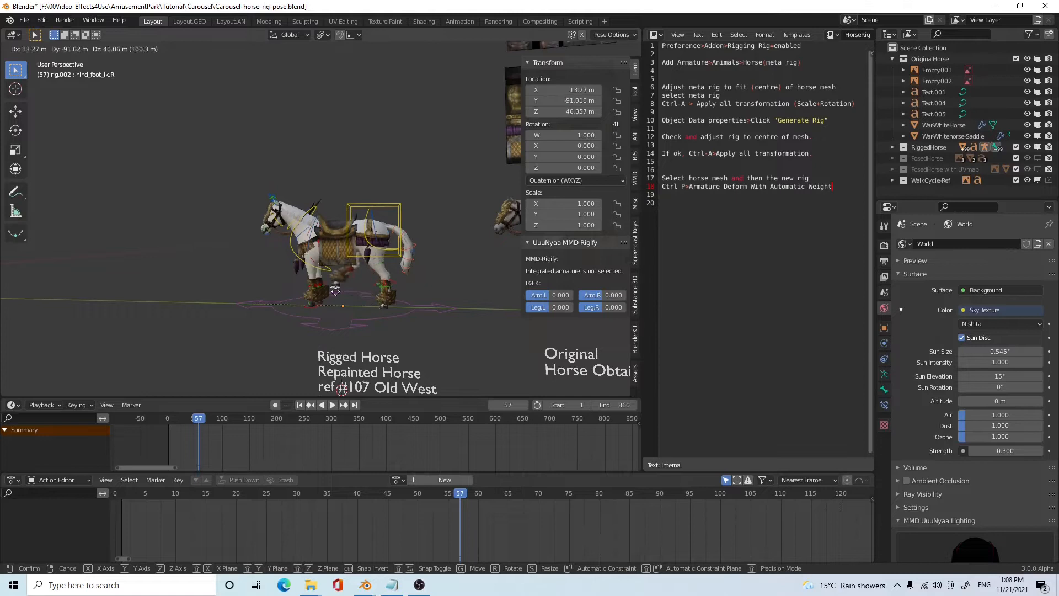
key("Escape")
- Show the PosedHorse collection in the viewport beside the rigged horse
scroll(387, 315, "down", 3)
middle_click_drag(387, 315, 449, 339)
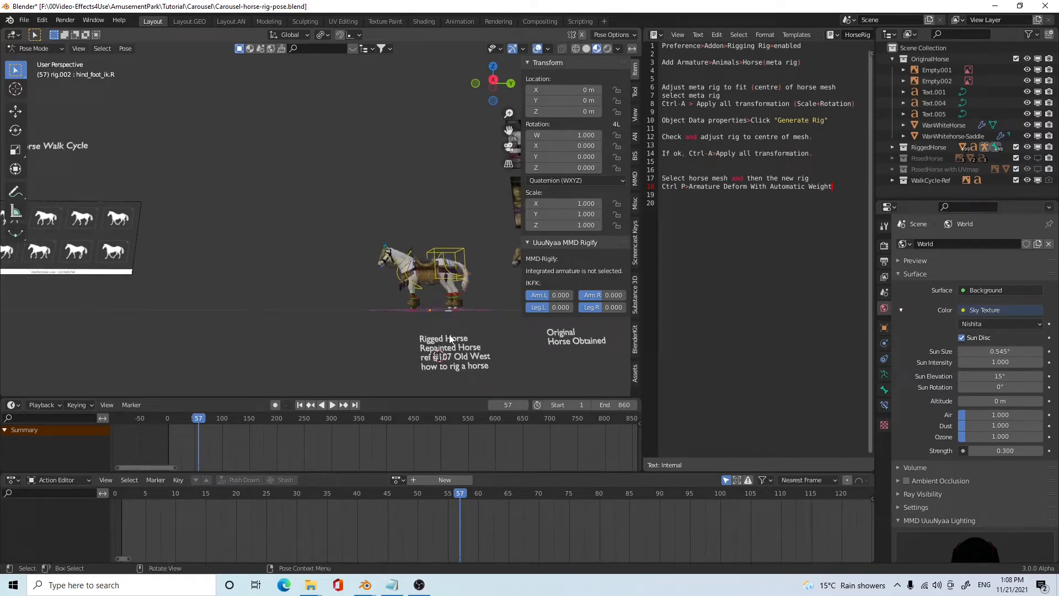
mouse_move(441, 288)
middle_mouse_down()
mouse_move(440, 315)
mouse_move(439, 302)
middle_mouse_up()
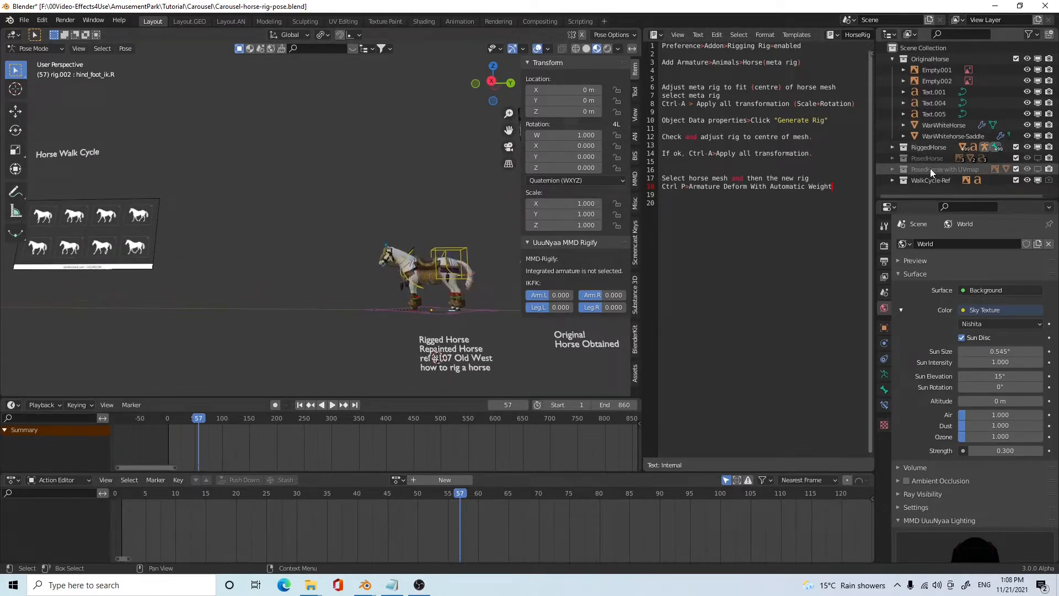
left_click(1038, 158)
mouse_move(395, 244)
middle_mouse_down()
mouse_move(373, 250)
mouse_move(346, 237)
mouse_move(368, 227)
mouse_move(378, 239)
middle_mouse_up()
middle_click_drag(442, 276, 414, 295, "shift")
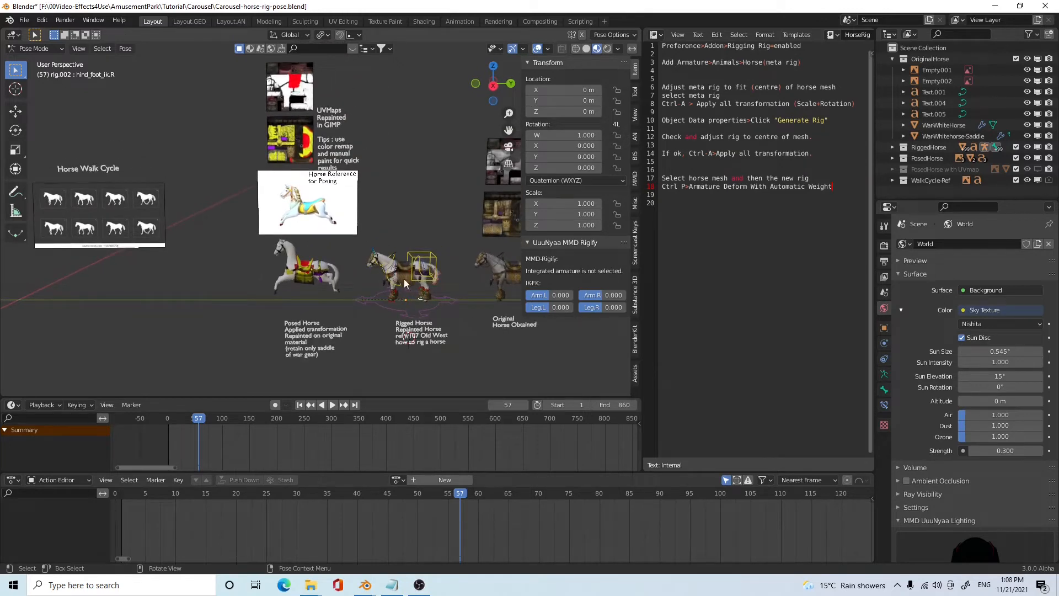
mouse_move(404, 280)
middle_mouse_down()
mouse_move(415, 278)
mouse_move(398, 287)
middle_mouse_up()
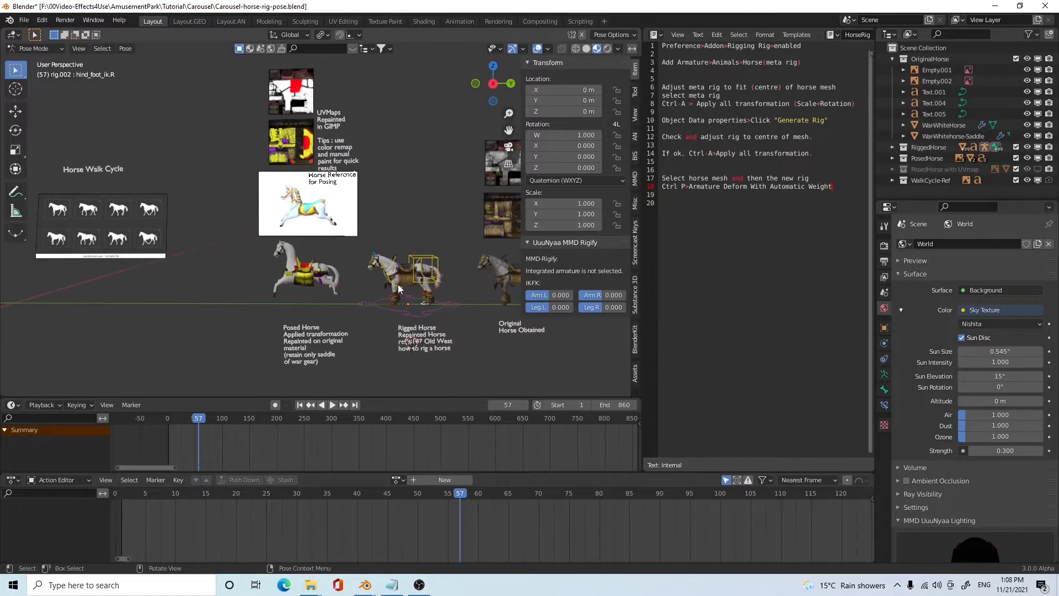
- Rotate the rigged horse's chest control by about 39° so the head and neck rise
left_click(394, 284)
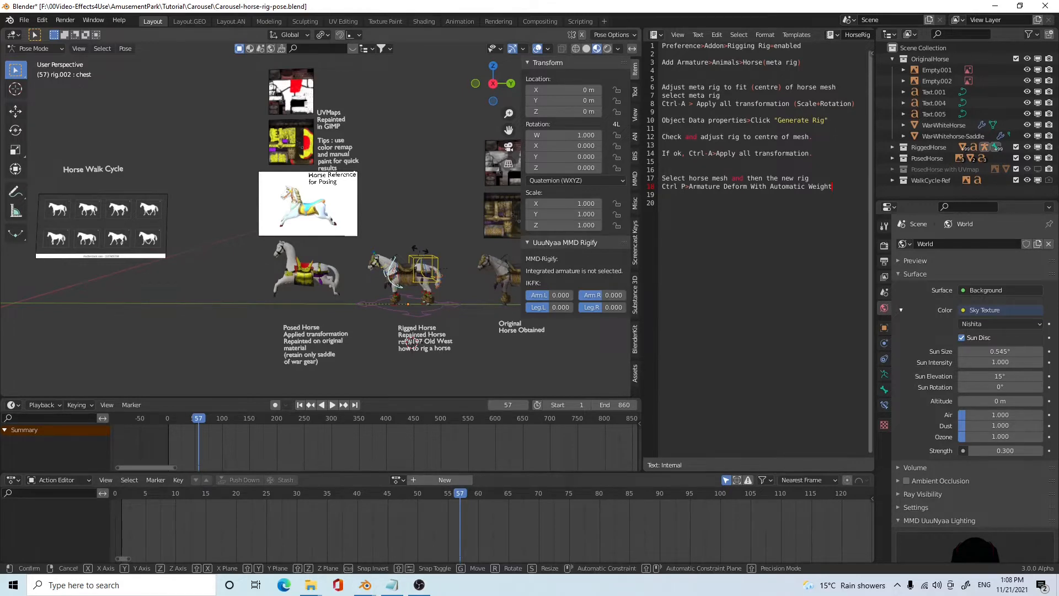
key("r")
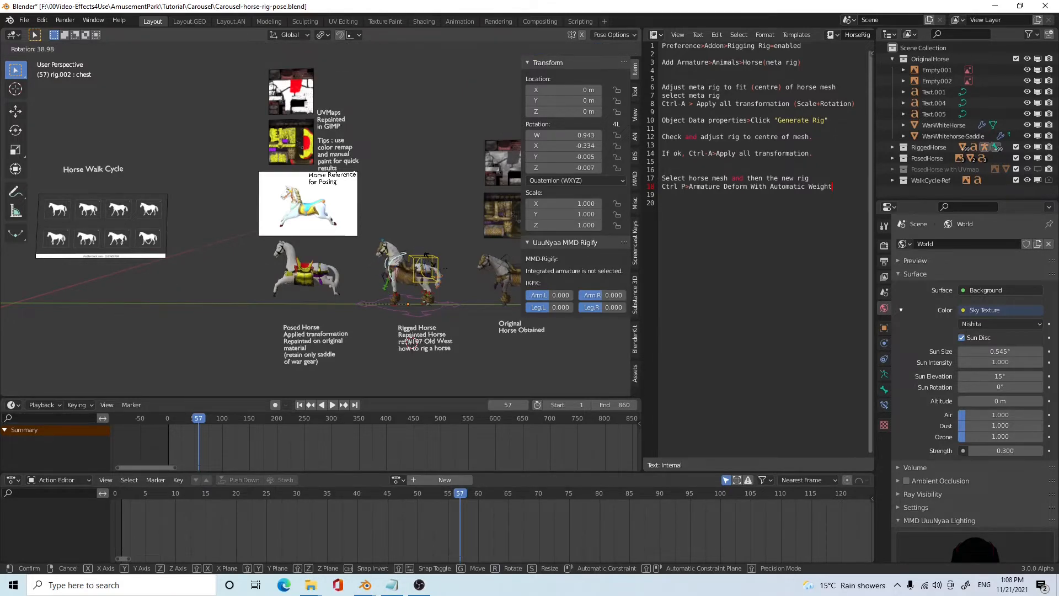
left_click(430, 264)
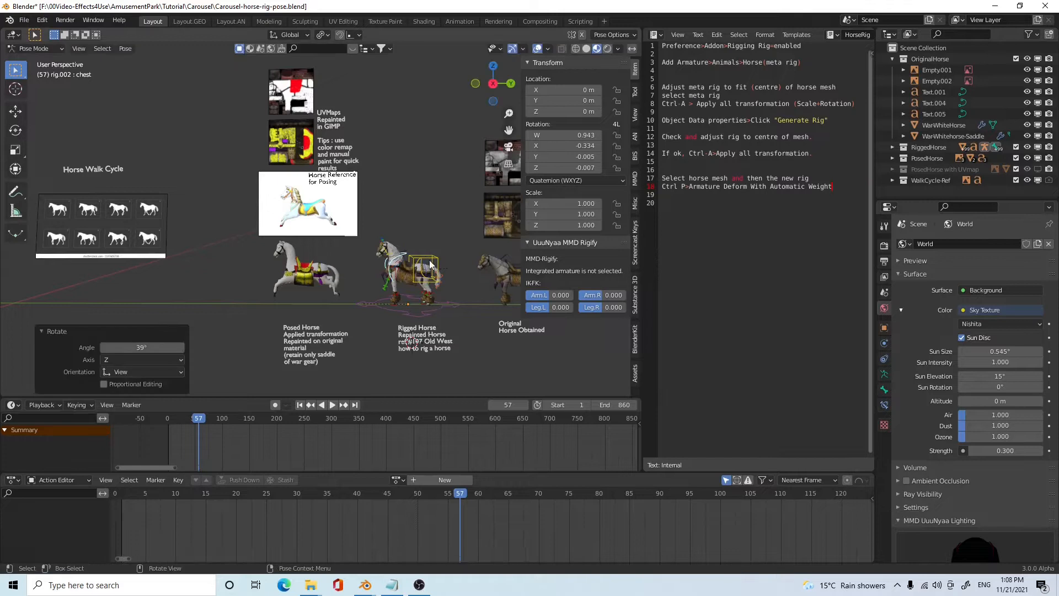
- Return the rig to Object Mode and select the posed horse's body mesh
middle_click_drag(358, 278, 407, 280, "shift")
left_click(343, 293)
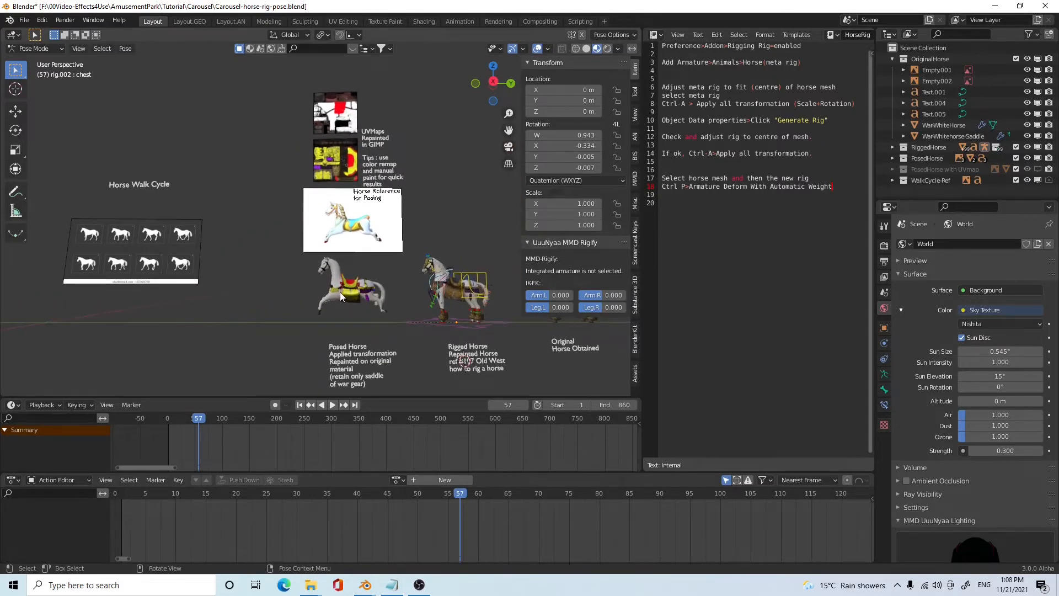
key("Tab")
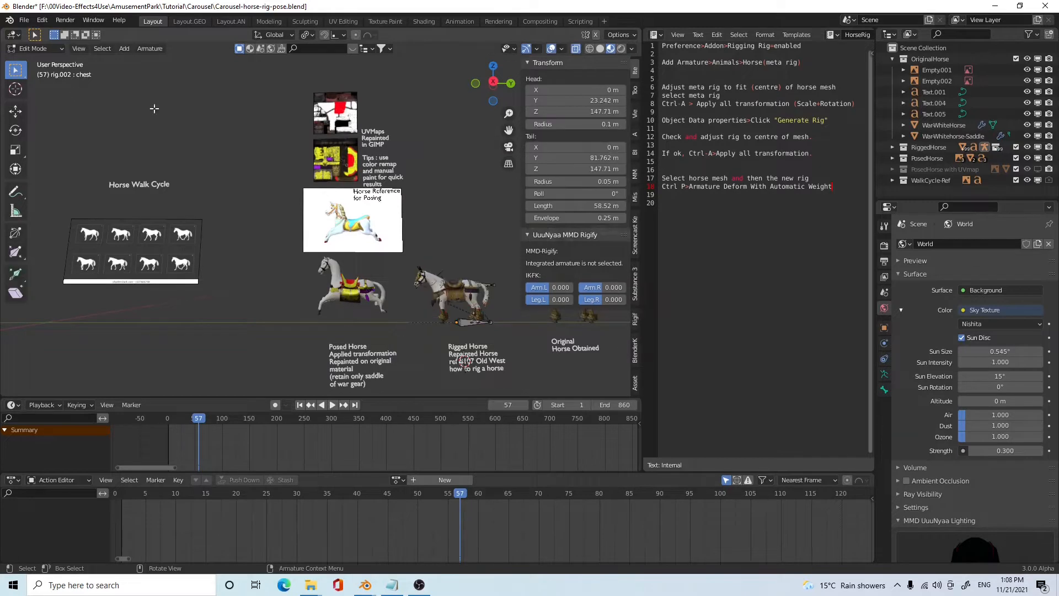
left_click(39, 49)
left_click(30, 61)
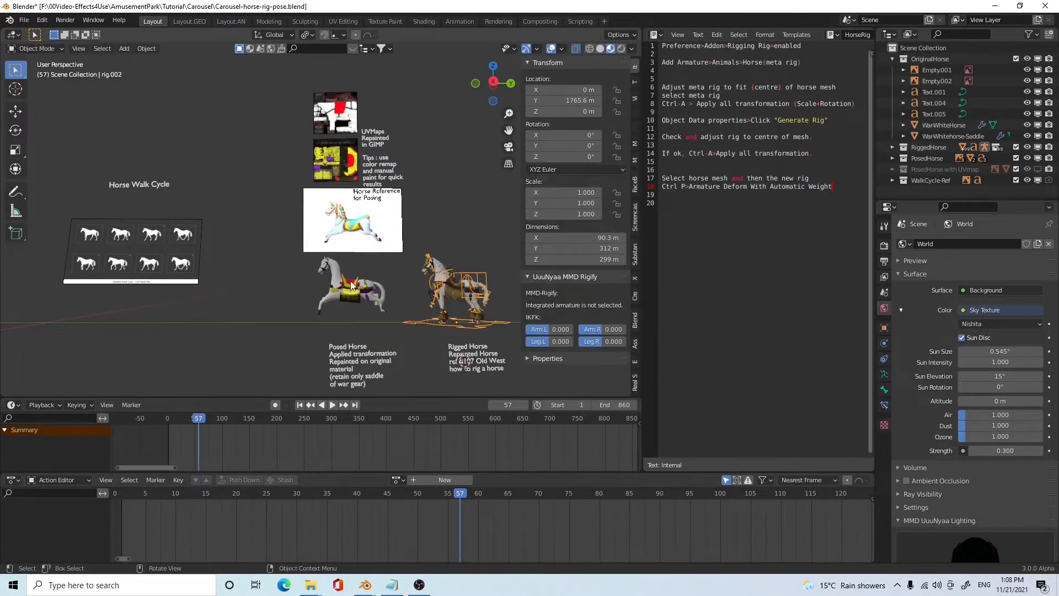
left_click(332, 290)
left_click(334, 282)
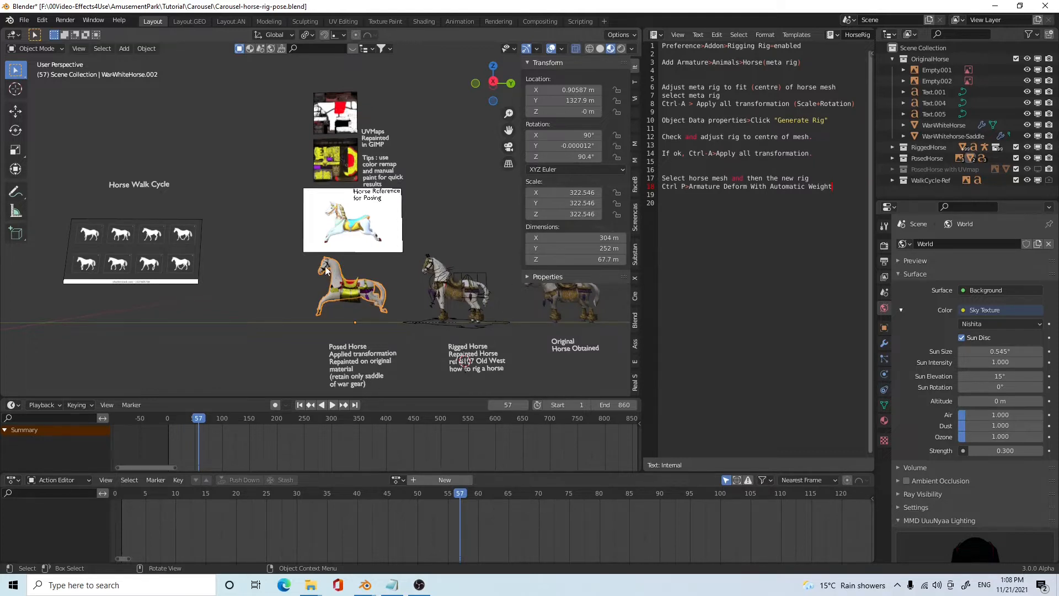
- Select the horse reference image for posing and compare it with the posed horse below
scroll(344, 285, "up", 1)
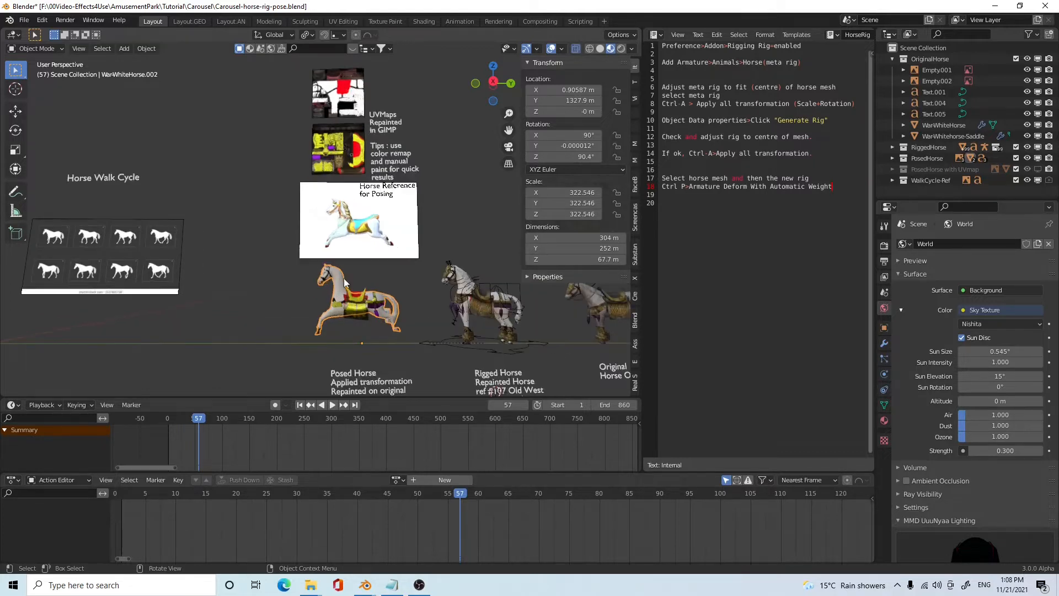
left_click(364, 241)
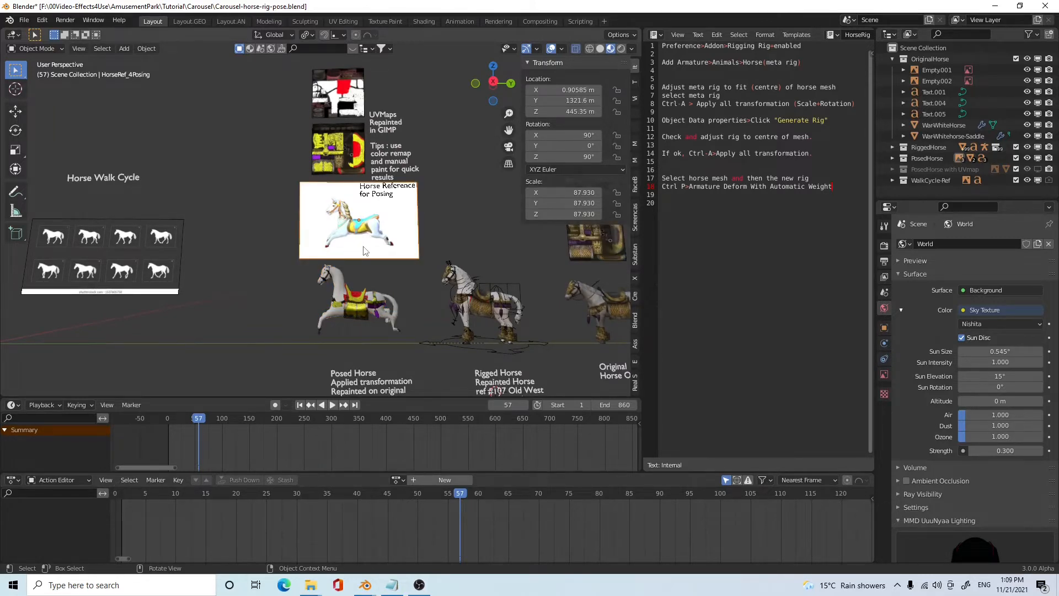
middle_click_drag(387, 341, 415, 346)
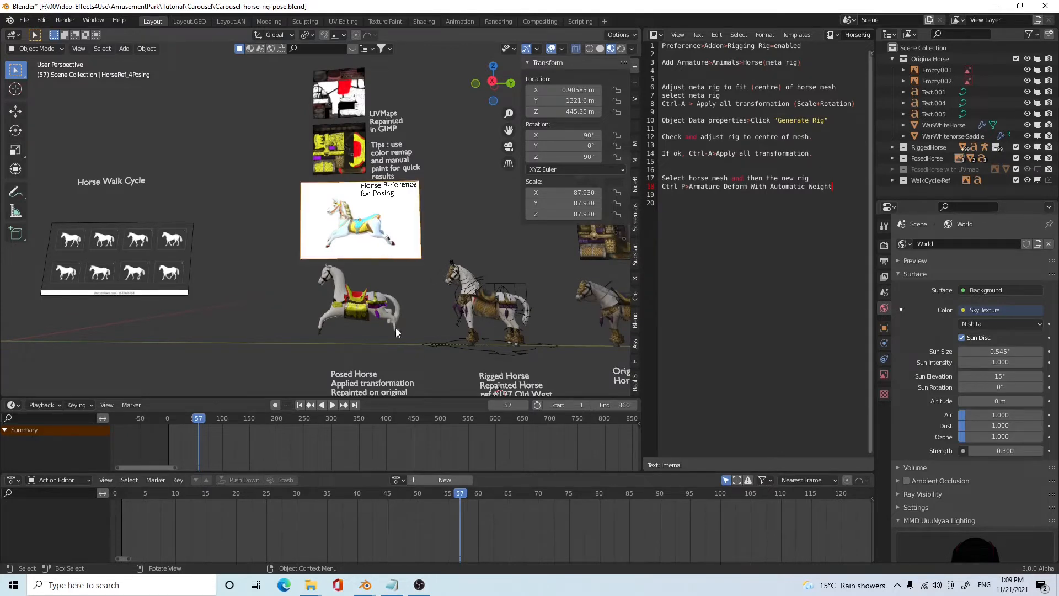
- Compare the war gear of the rigged and posed horses by selecting each in turn, along with the posed horse's body
left_click(488, 311)
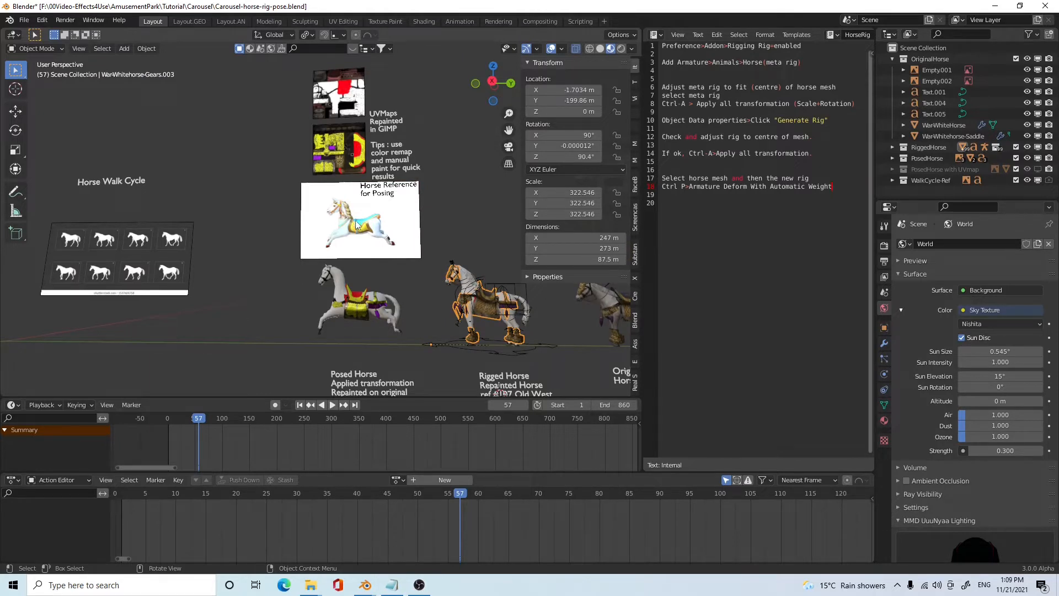
left_click(334, 308)
left_click(351, 309)
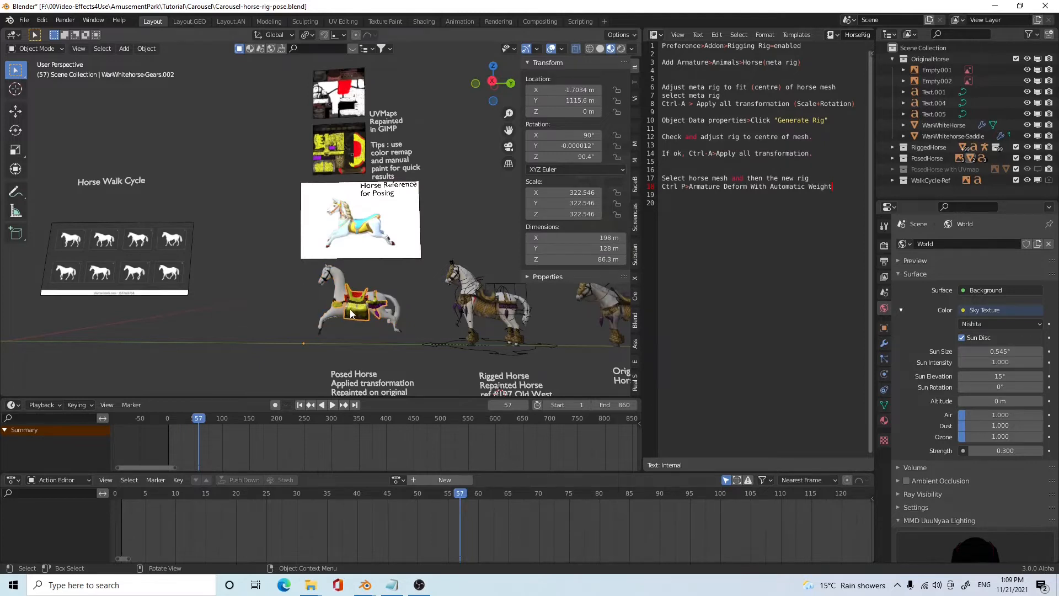
left_click(482, 310)
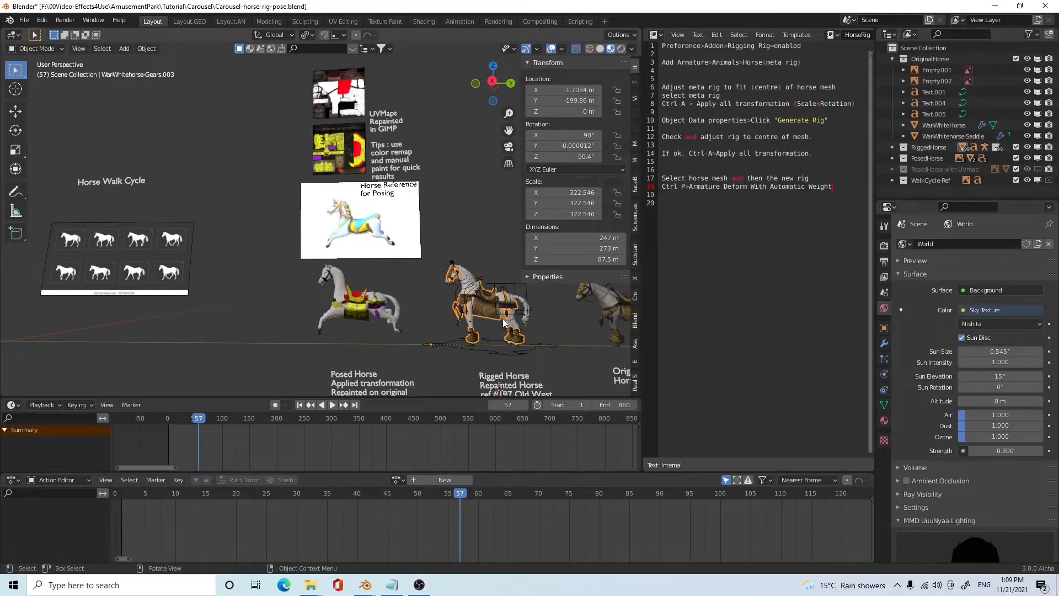
left_click(355, 313)
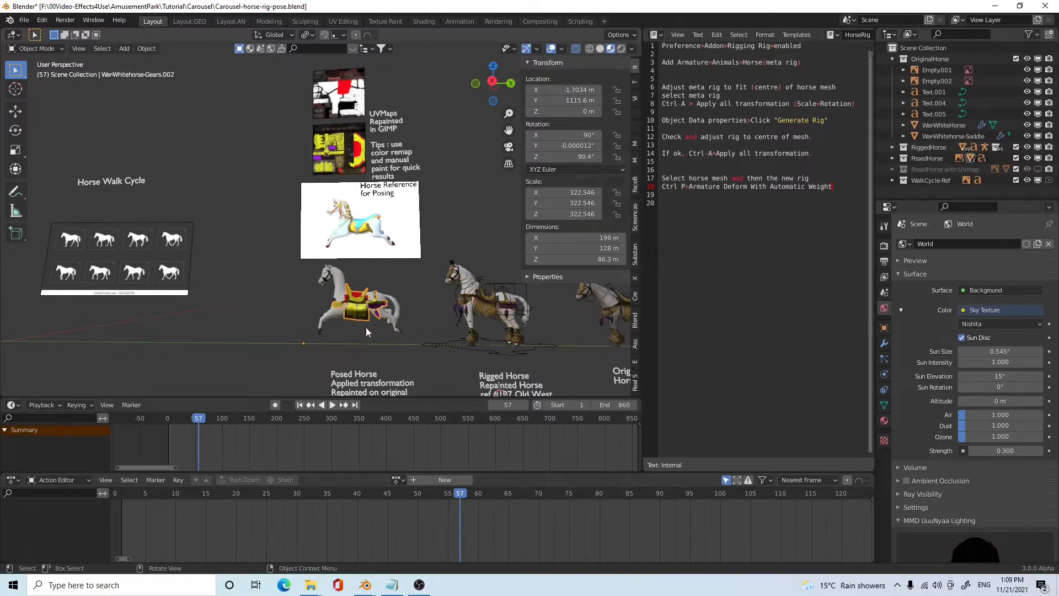
left_click(336, 284)
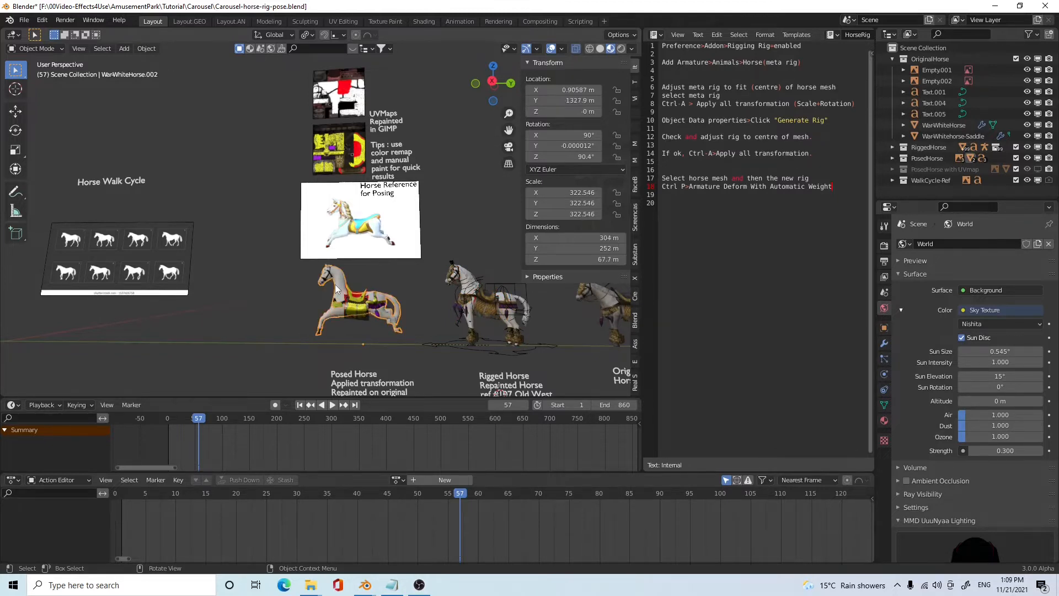
left_click(356, 310)
left_click(354, 312)
middle_click_drag(381, 328, 341, 257)
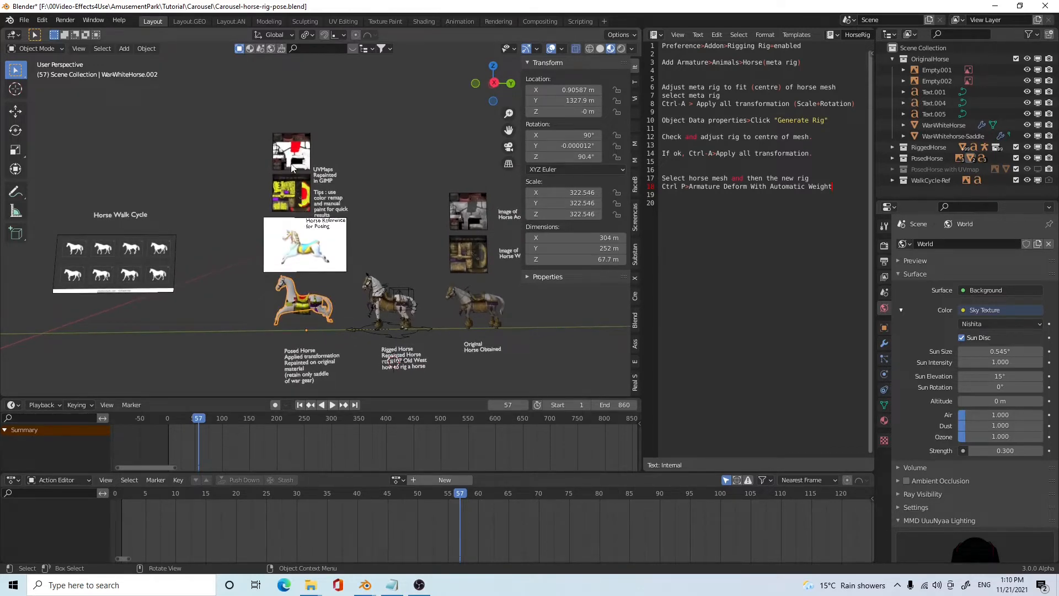
- Inspect the repainted UV map images and the posing reference above the posed horse by selecting them in turn
left_click(297, 211)
left_click(297, 213)
left_click(302, 258)
left_click(296, 194)
left_click(293, 156)
left_click(294, 192)
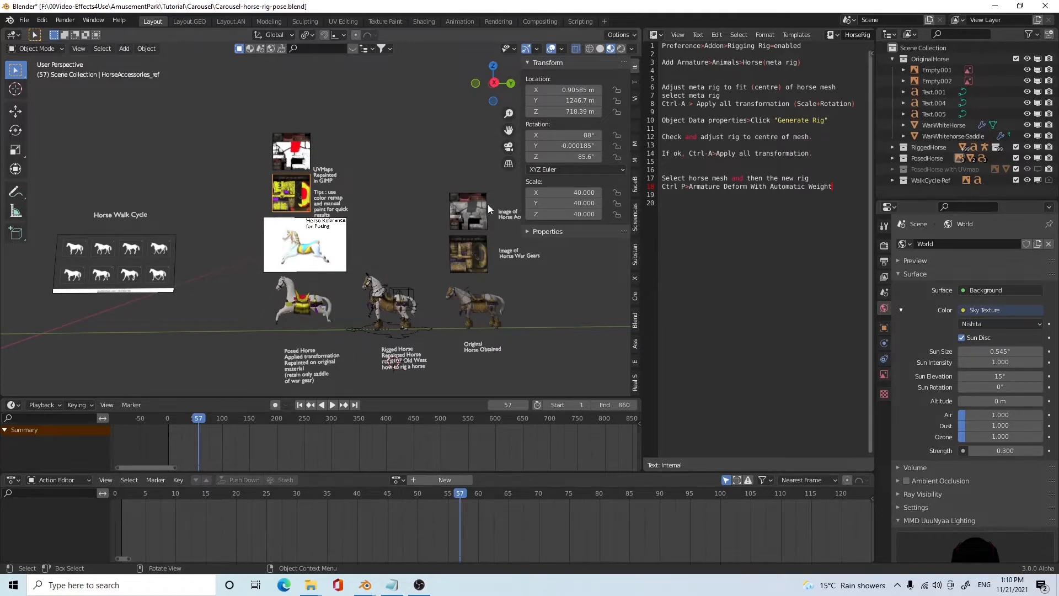
- Inspect the original horse's war gear and accessories images by selecting each, and bring the posed horse into closer view
left_click(469, 254)
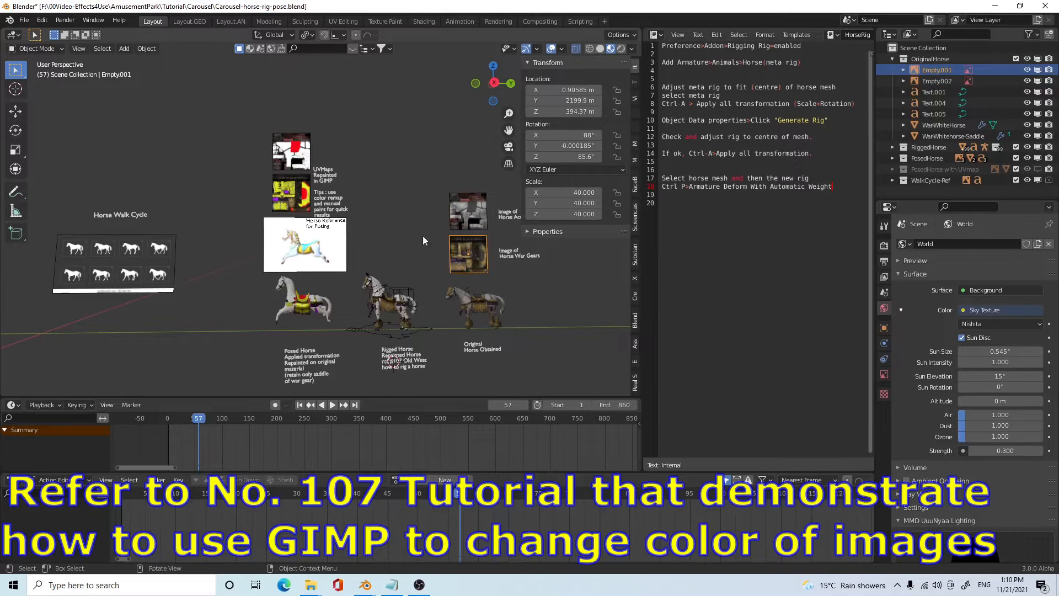
left_click(462, 220)
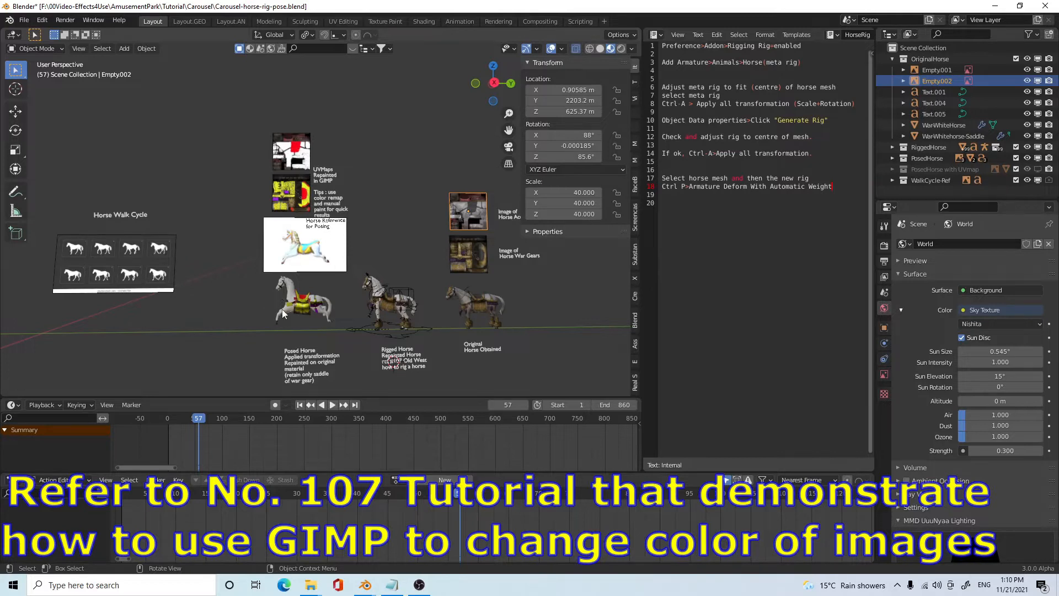
scroll(282, 313, "up", 2)
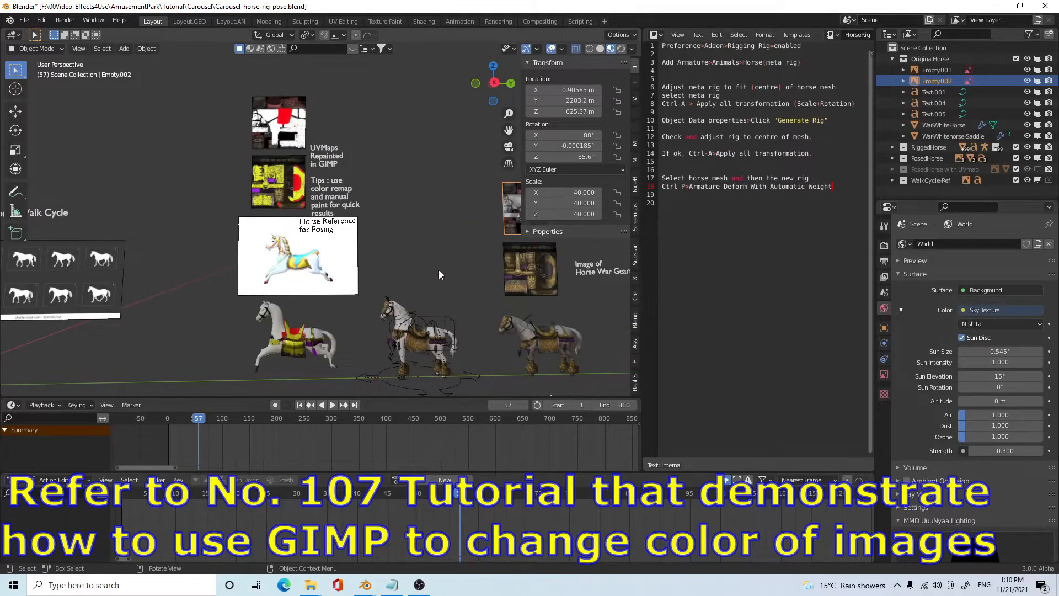
scroll(440, 271, "down", 1)
middle_click_drag(327, 321, 376, 271, "shift")
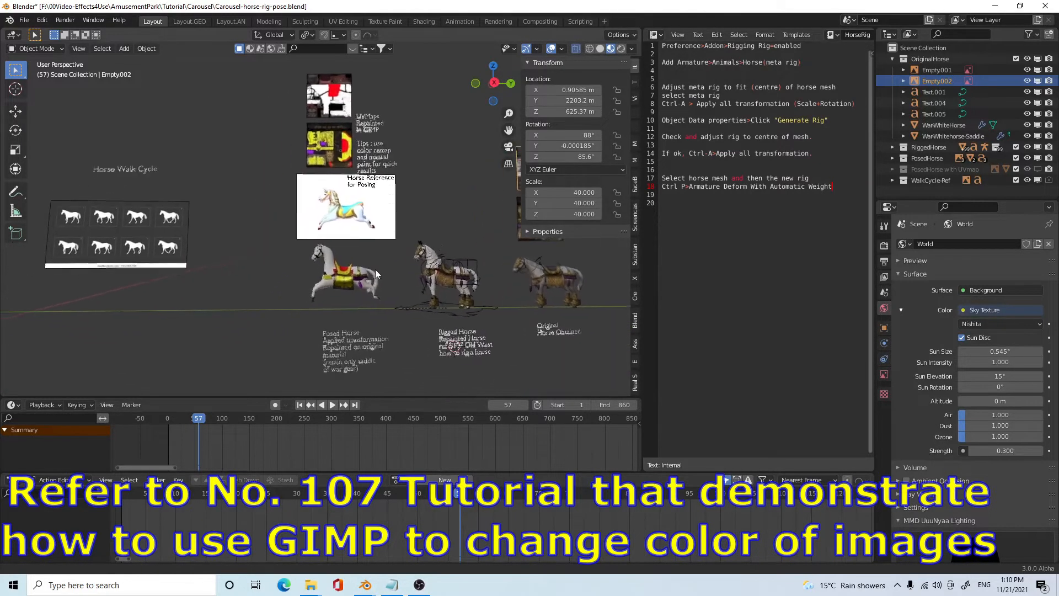
scroll(376, 273, "up", 2)
middle_click_drag(397, 312, 384, 308)
scroll(327, 207, "up", 4)
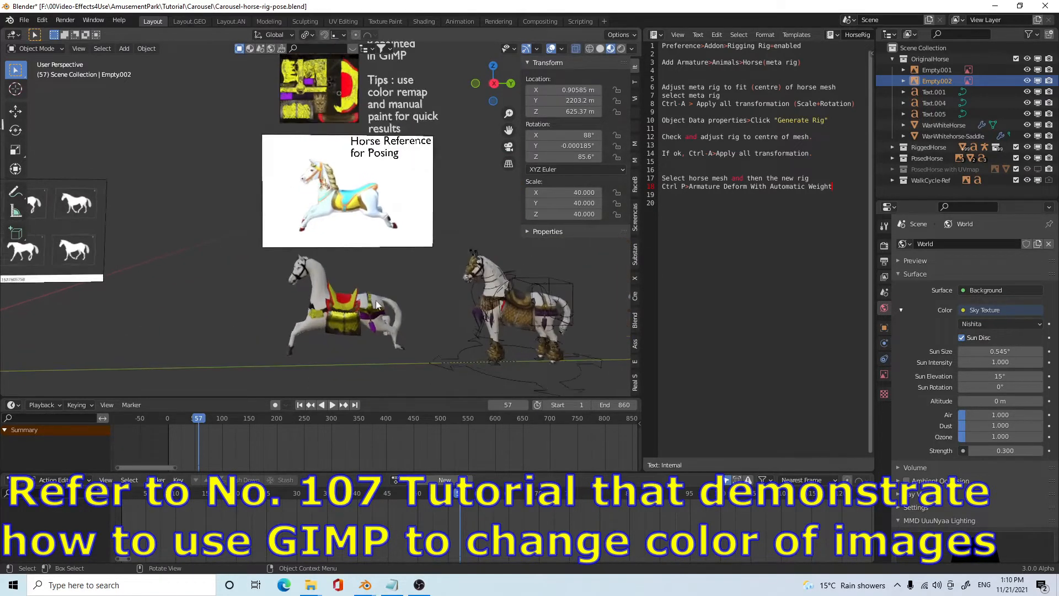
- Compare the posing reference image and the original horse, selecting each in turn, with the posed horse below the reference
left_click(329, 206)
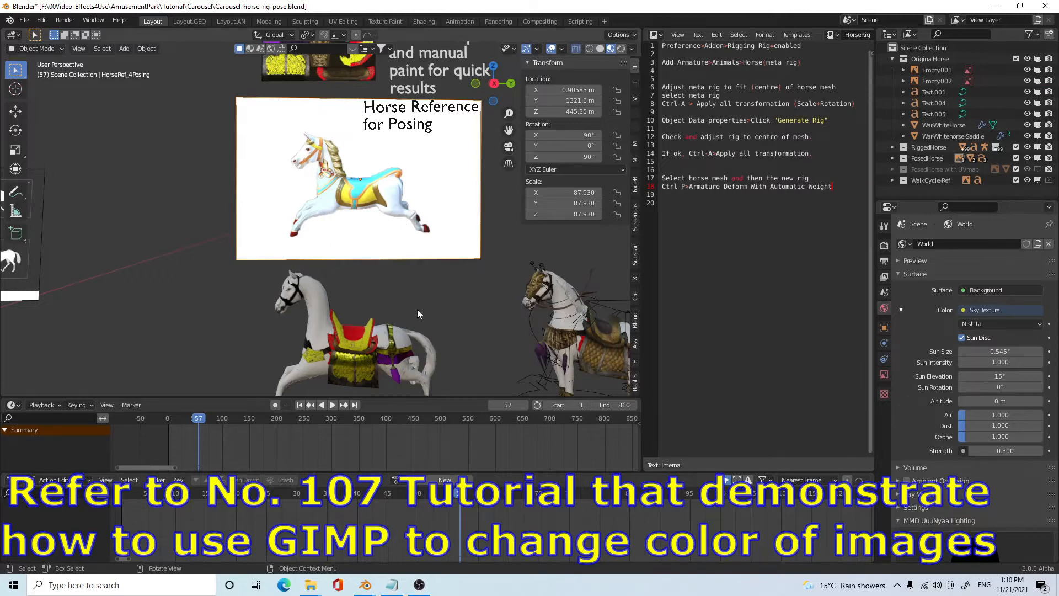
scroll(438, 313, "down", 1)
middle_click_drag(439, 312, 241, 285, "shift")
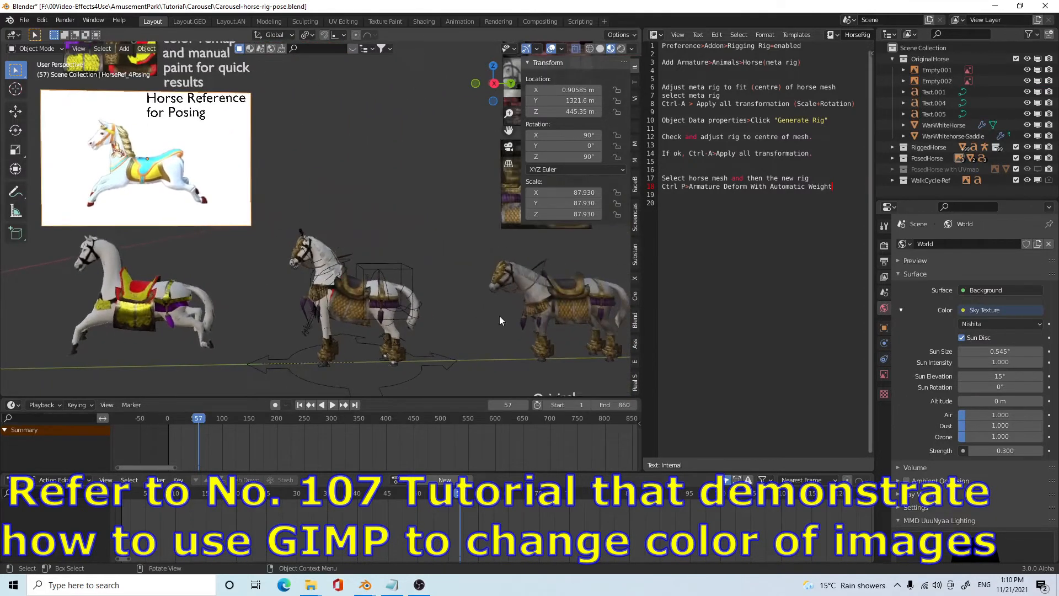
left_click(534, 303)
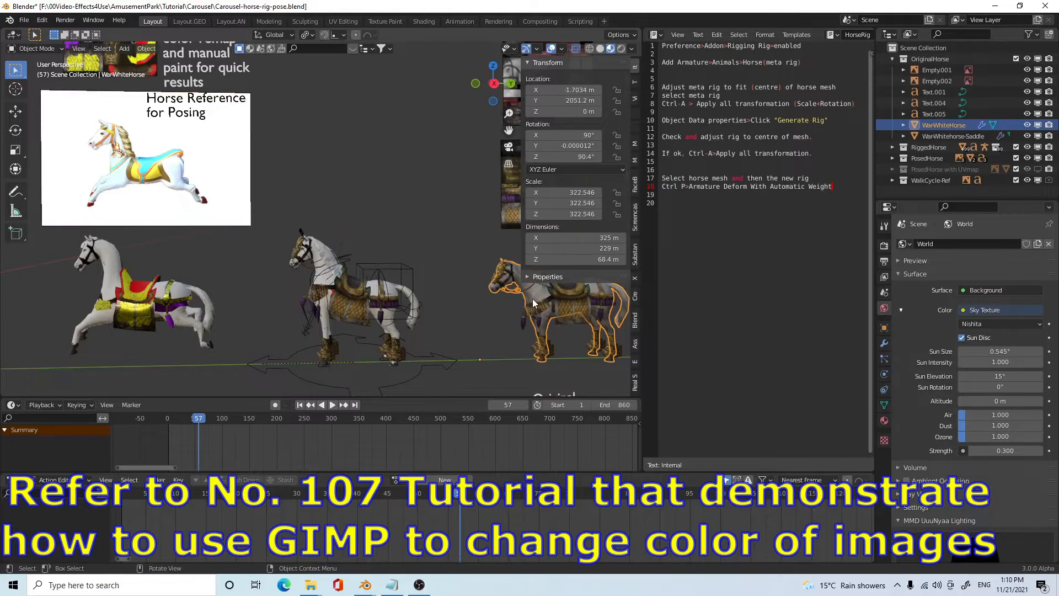
middle_click_drag(202, 253, 287, 259, "shift")
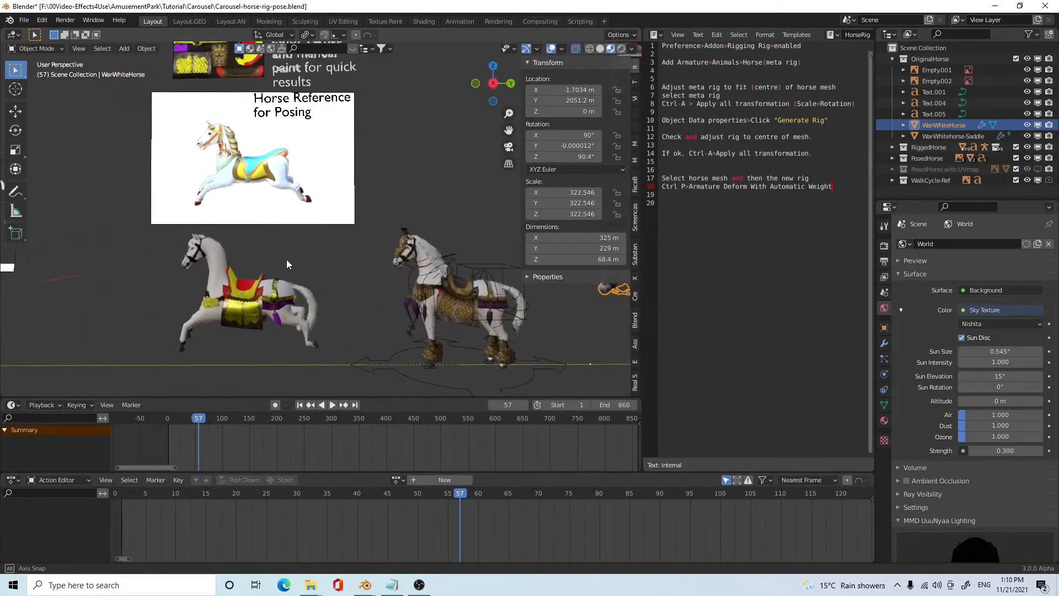
scroll(260, 225, "up", 4)
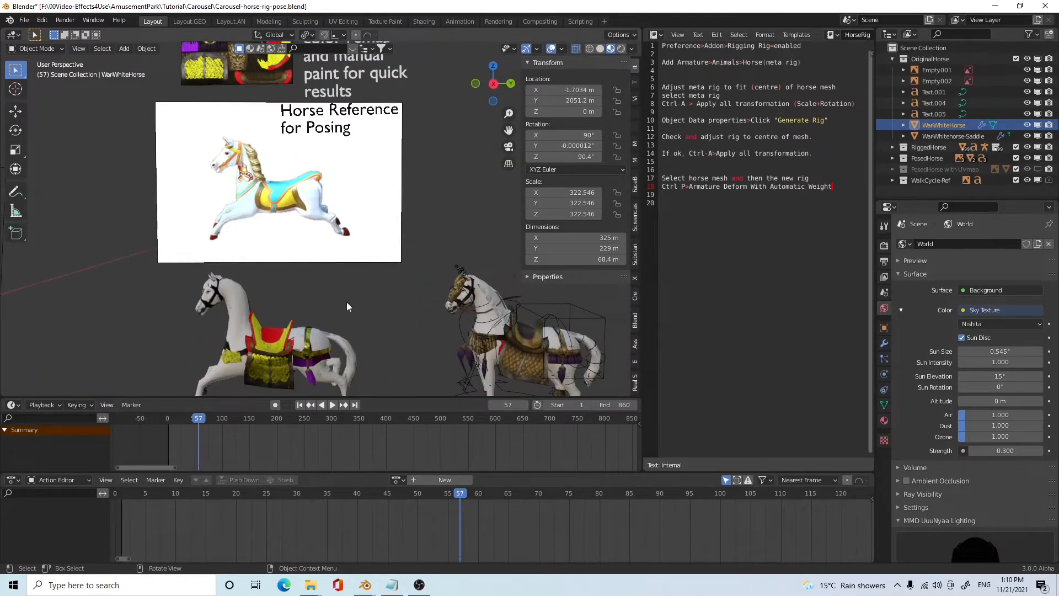
scroll(352, 302, "down", 1)
middle_click_drag(351, 303, 309, 315)
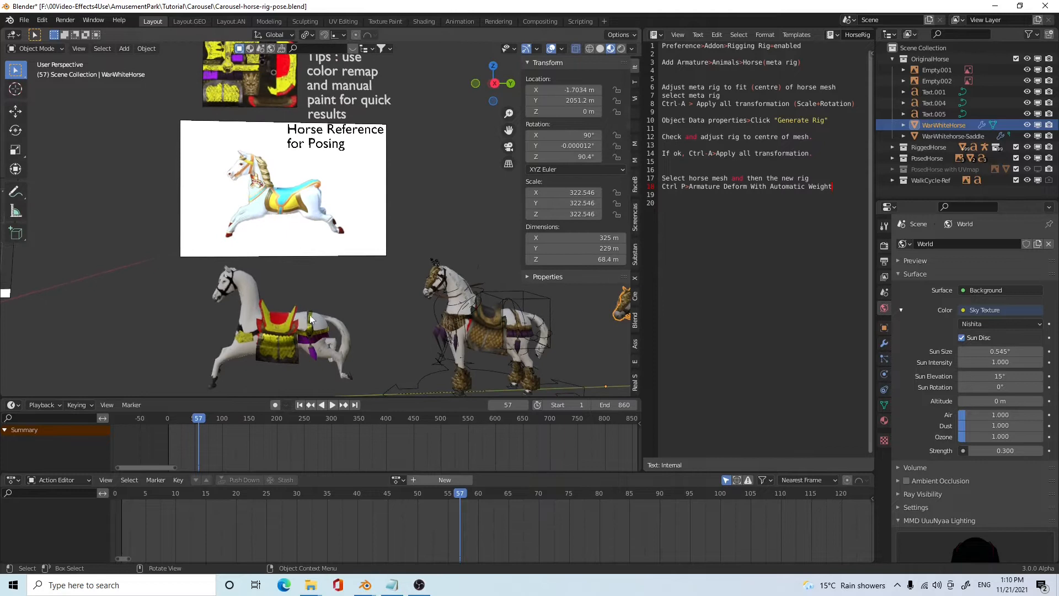
middle_click_drag(395, 368, 376, 343)
scroll(381, 358, "down", 2)
scroll(359, 341, "up", 2)
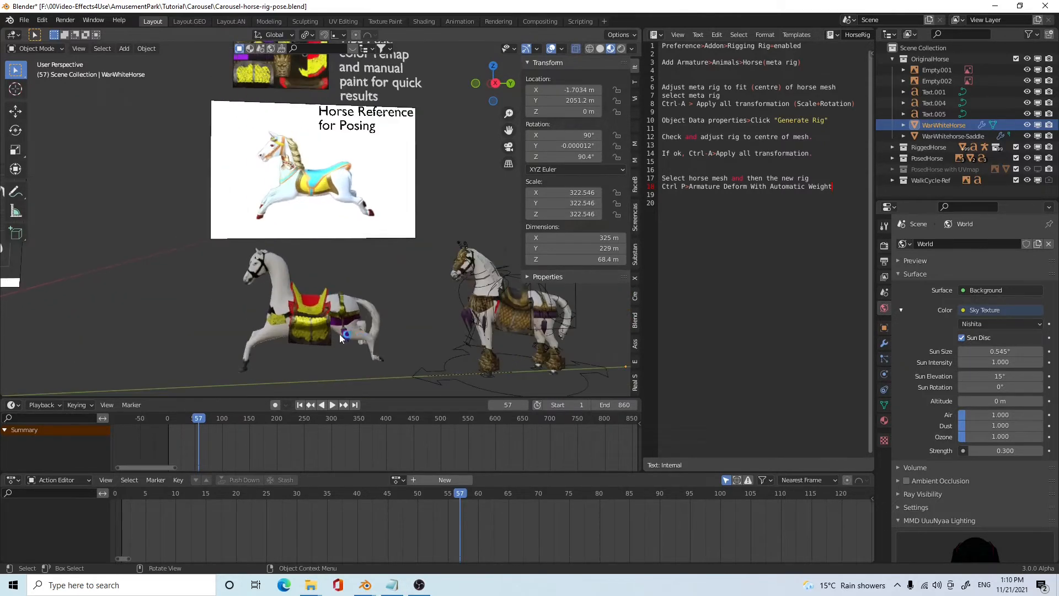
- Select the posed horse's body and compare its repainted UV map image with the original Horse Accessories image
left_click(282, 293)
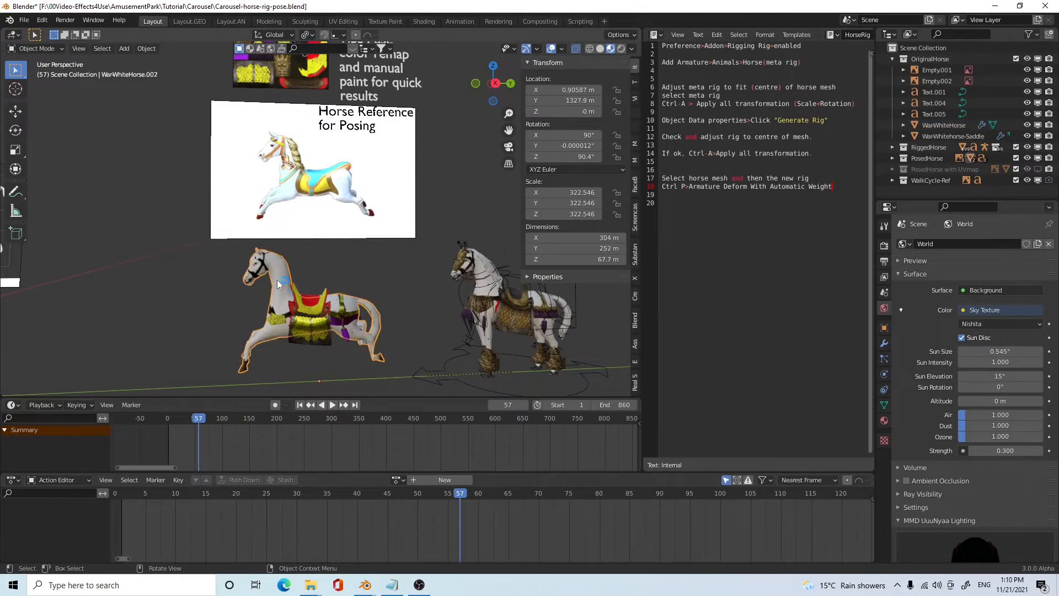
middle_click_drag(395, 247, 421, 415, "shift")
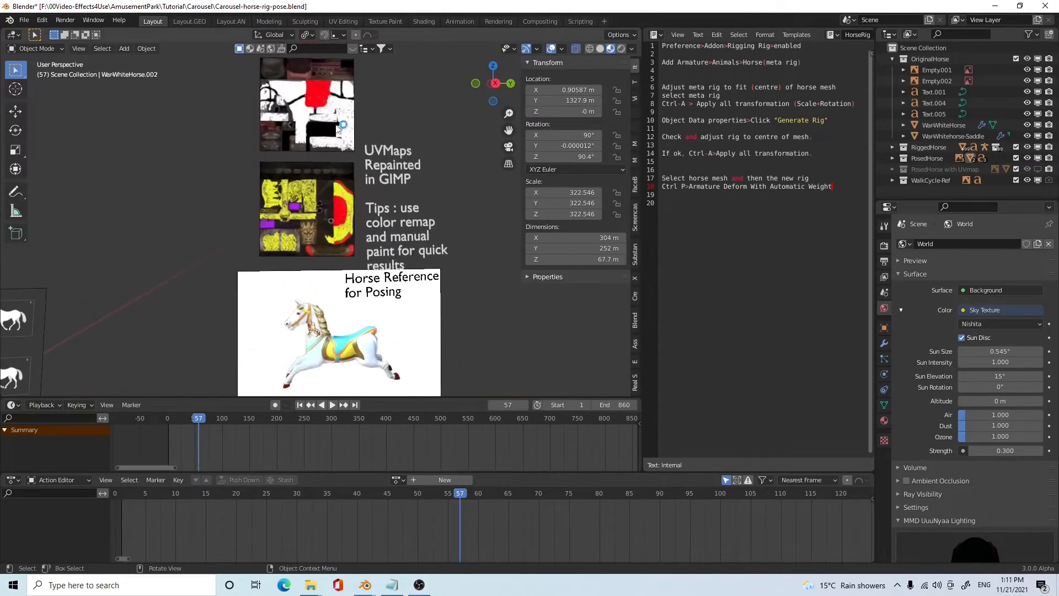
left_click(328, 113)
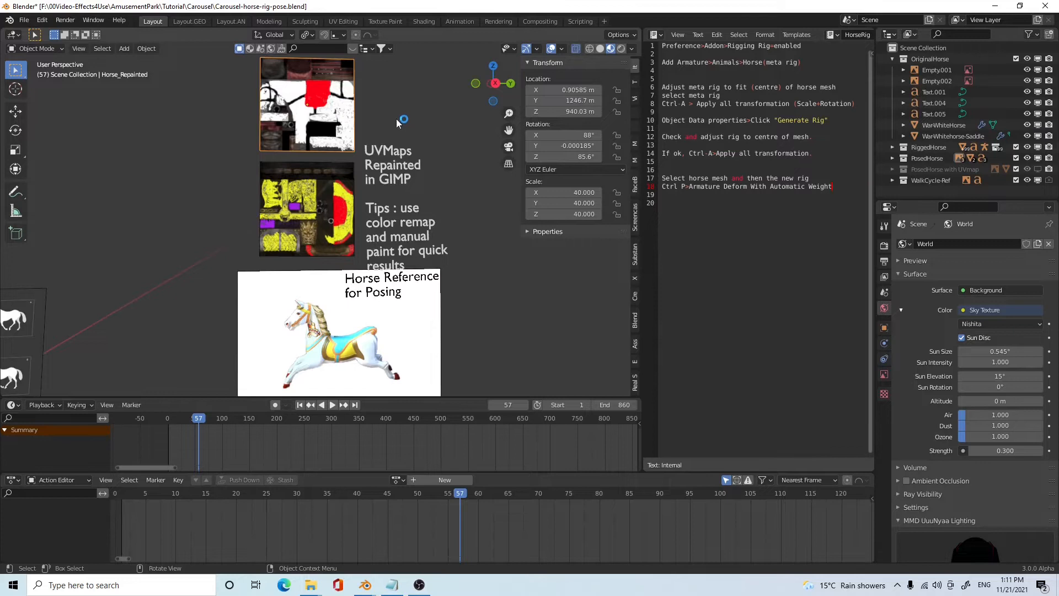
scroll(397, 119, "down", 2)
middle_click_drag(424, 135, 260, 144, "shift")
scroll(304, 160, "down", 1)
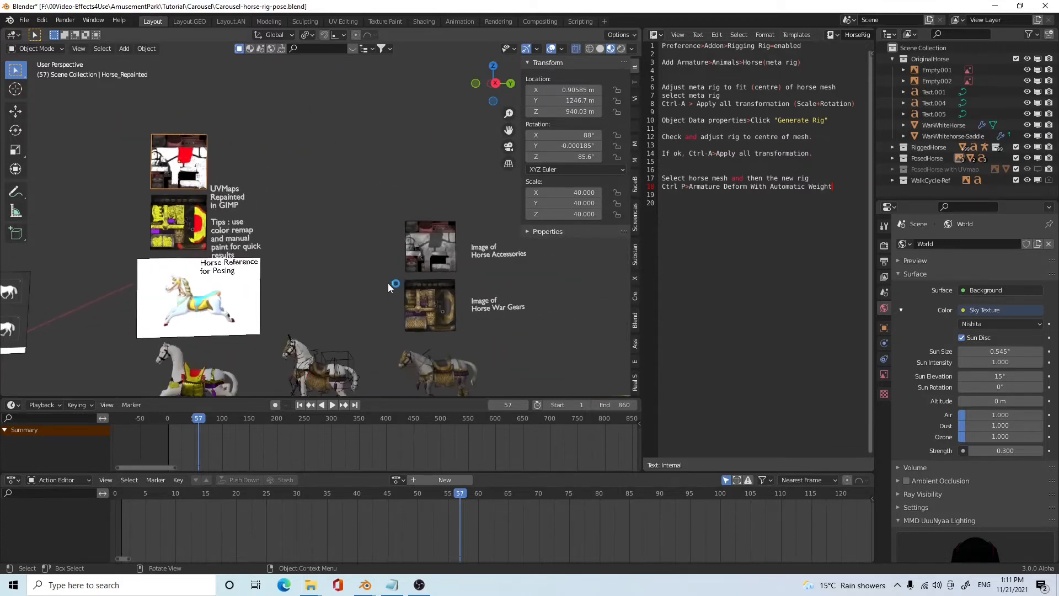
left_click(425, 258)
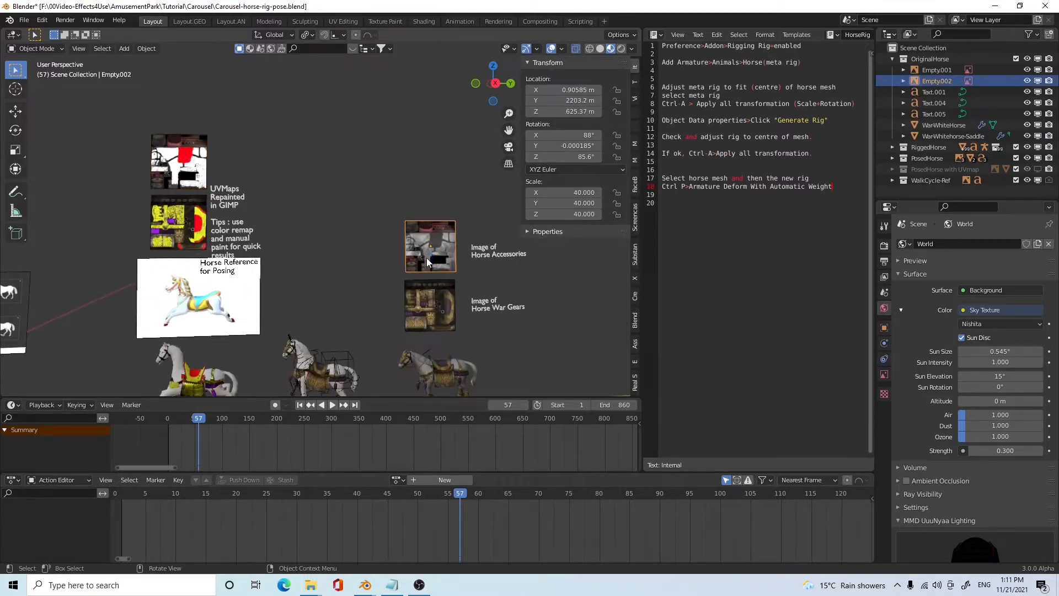
left_click(177, 163)
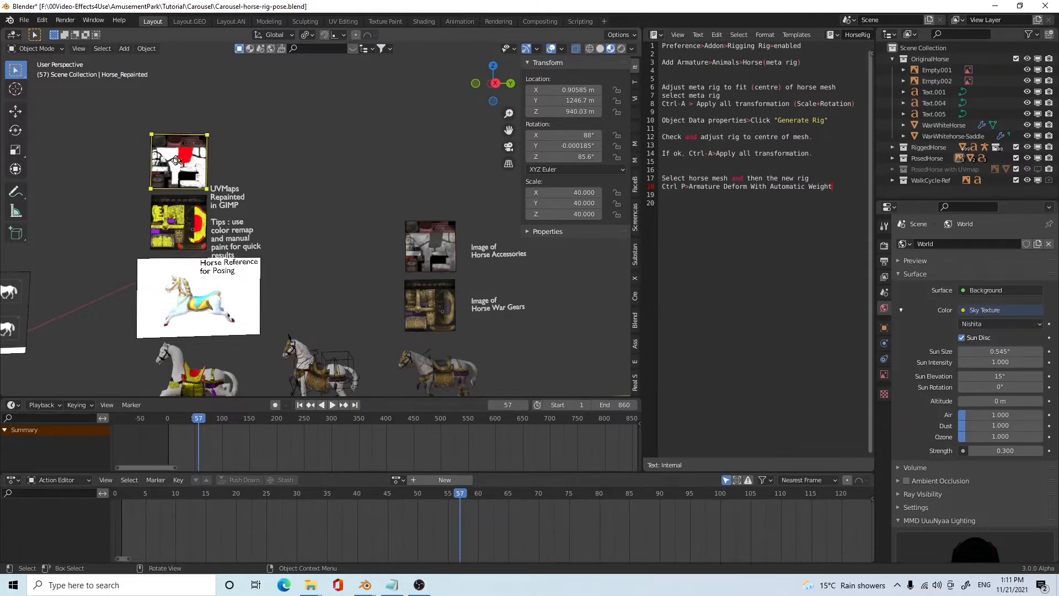
middle_click_drag(198, 172, 211, 178, "shift")
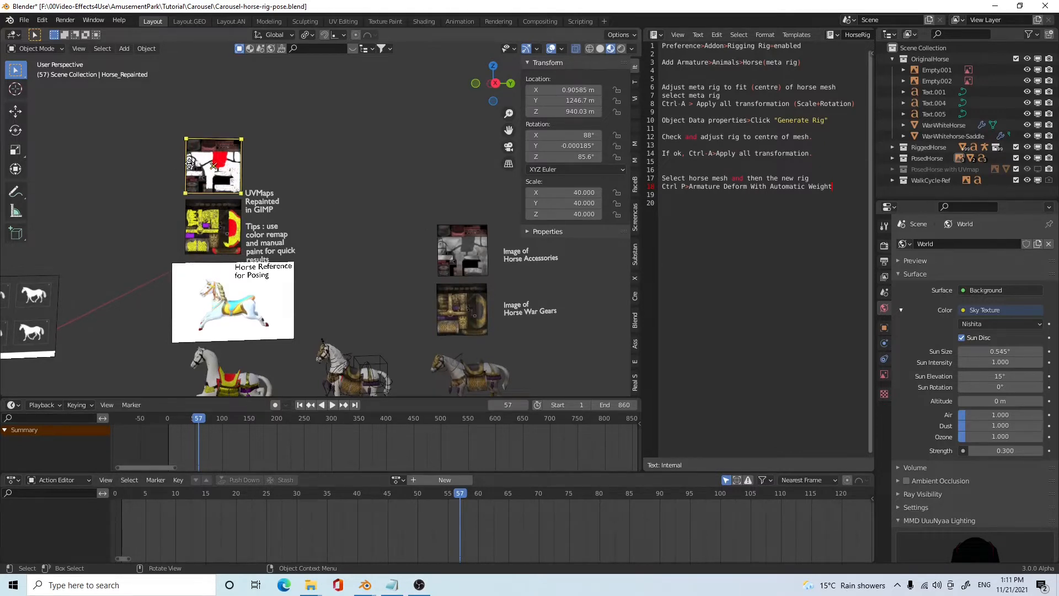
scroll(188, 166, "up", 1)
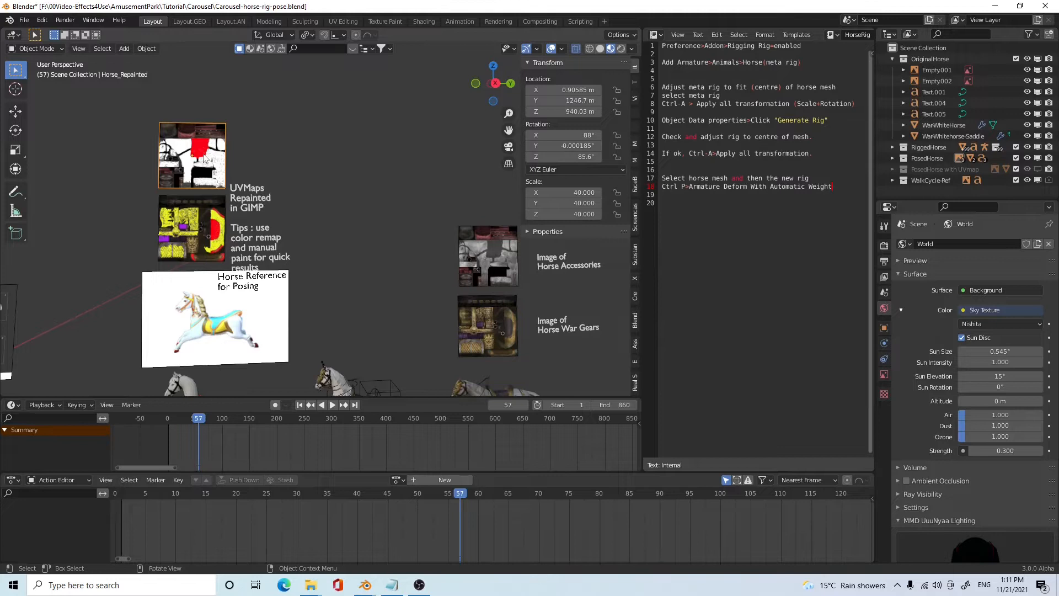
- Inspect the repainted war gear UV map and select the posed horse's body that is painted with the new colours
left_click(189, 224)
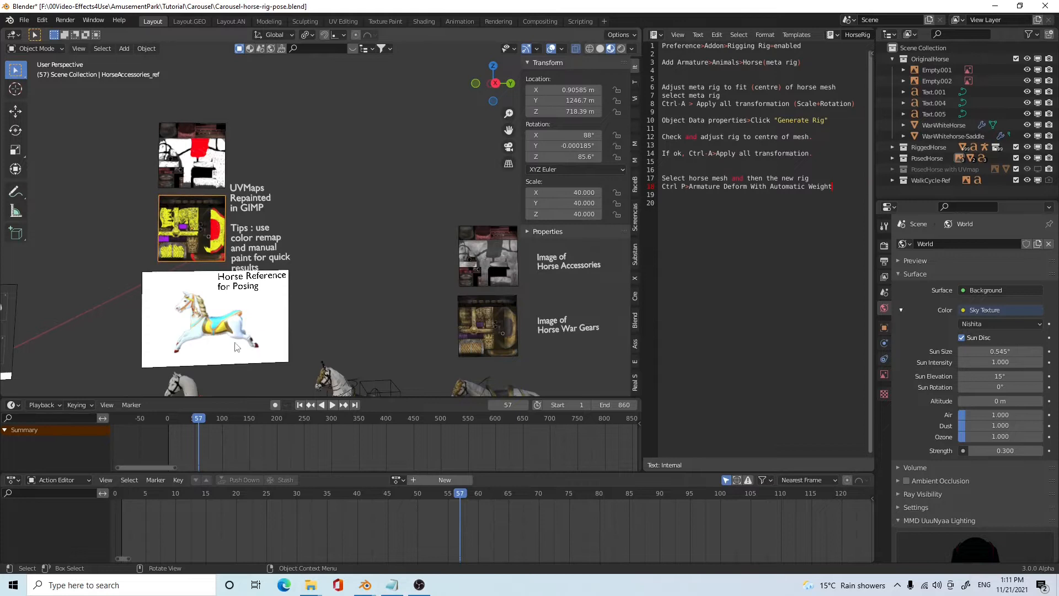
scroll(291, 333, "down", 4)
scroll(316, 280, "up", 5)
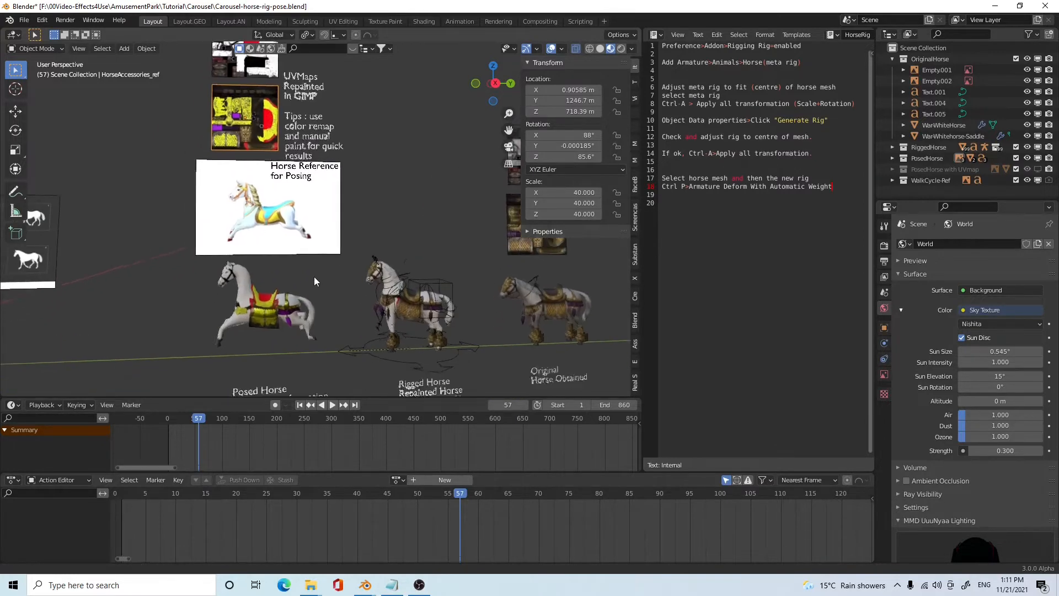
left_click(268, 264)
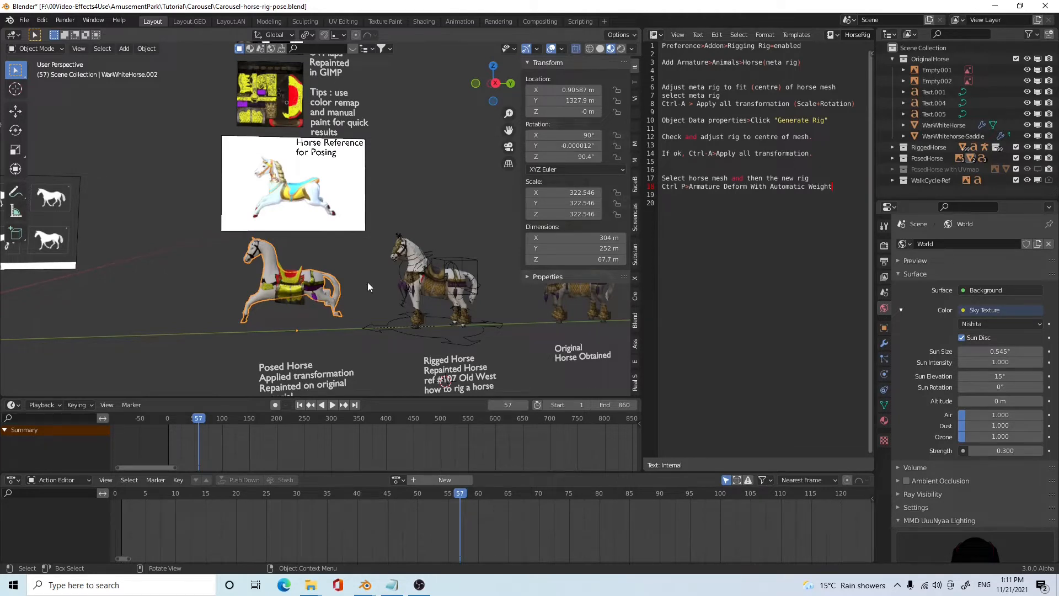
scroll(340, 316, "down", 3)
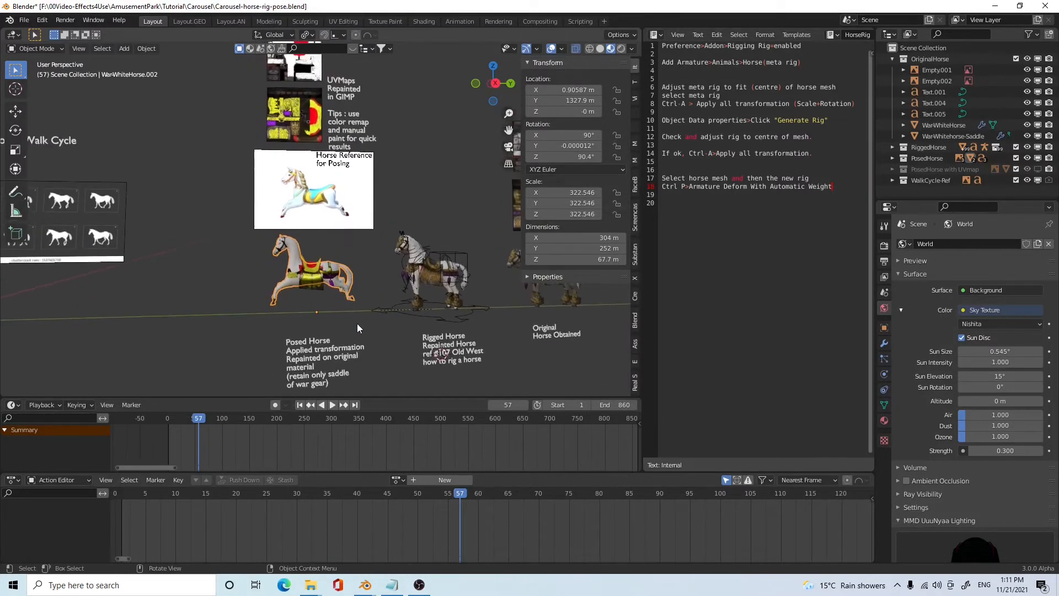
- View the Apply options for the horse rig, including All Transforms, and reselect the posed horse's body mesh
left_click(446, 257)
key("ctrl+a")
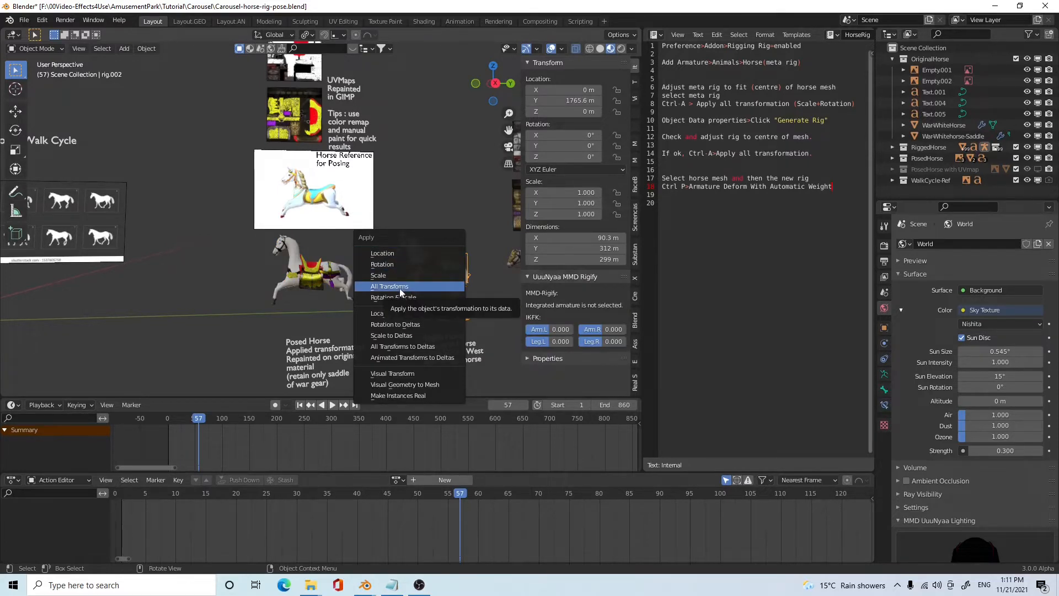
left_click(325, 278)
left_click(309, 270)
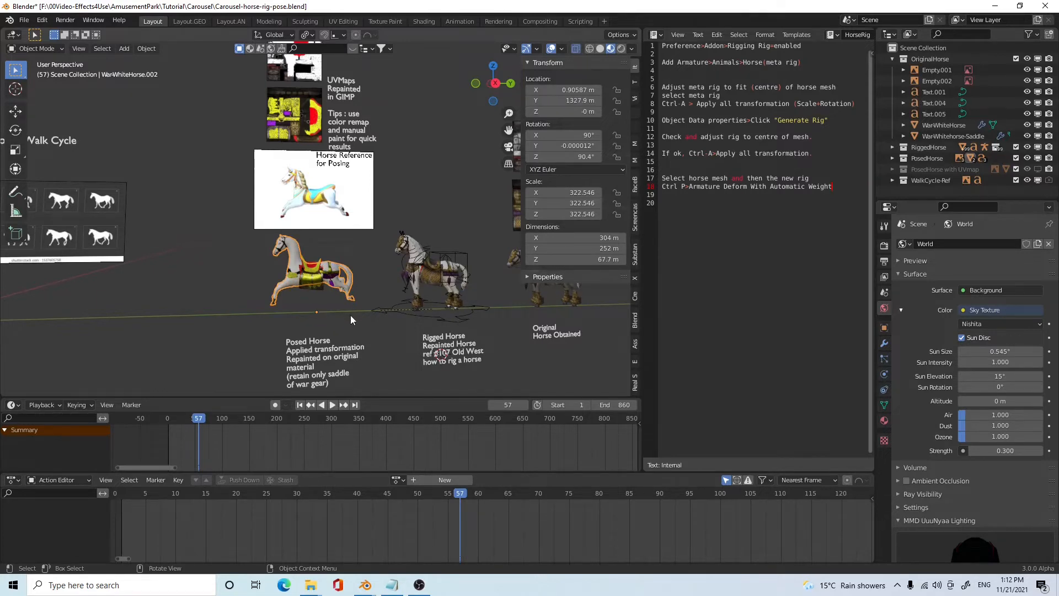
- Review both repainted UV map images and the original war gear image by selecting each, finishing on the posed horse's body
scroll(350, 316, "down", 2)
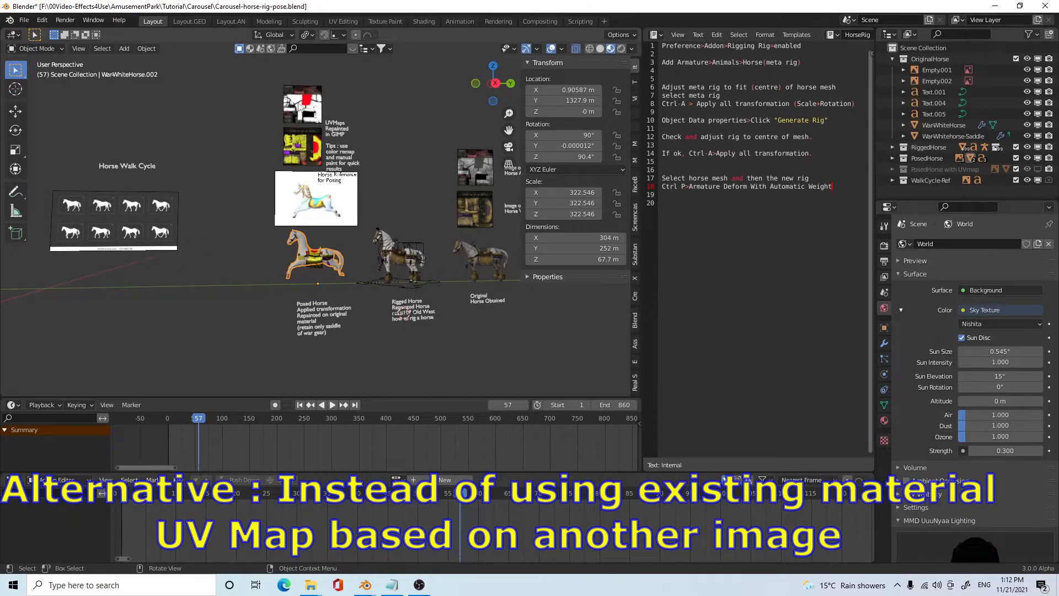
left_click(300, 106)
left_click(302, 146)
left_click(483, 211)
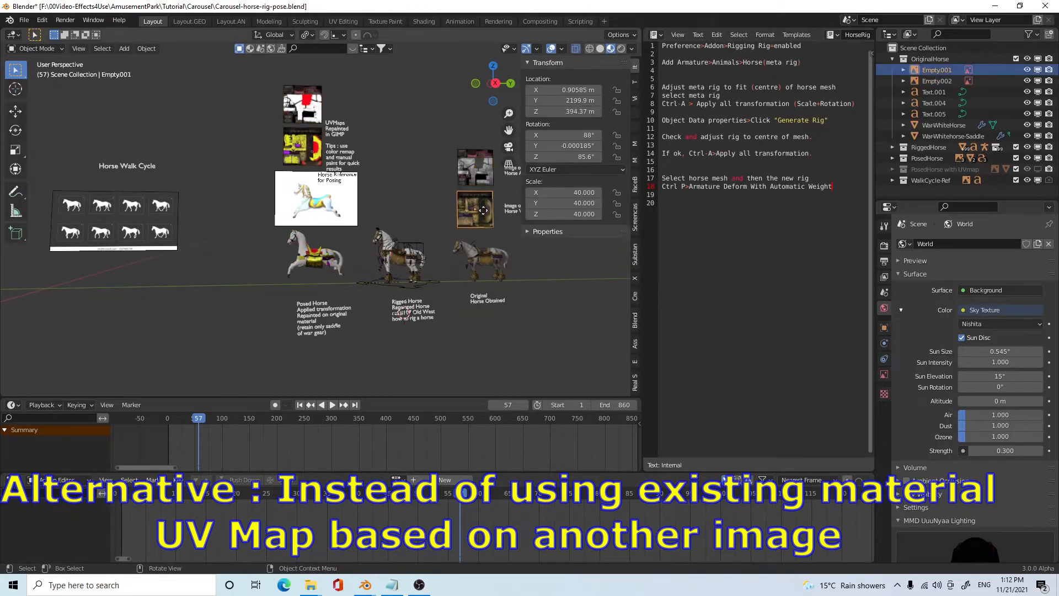
left_click(305, 251)
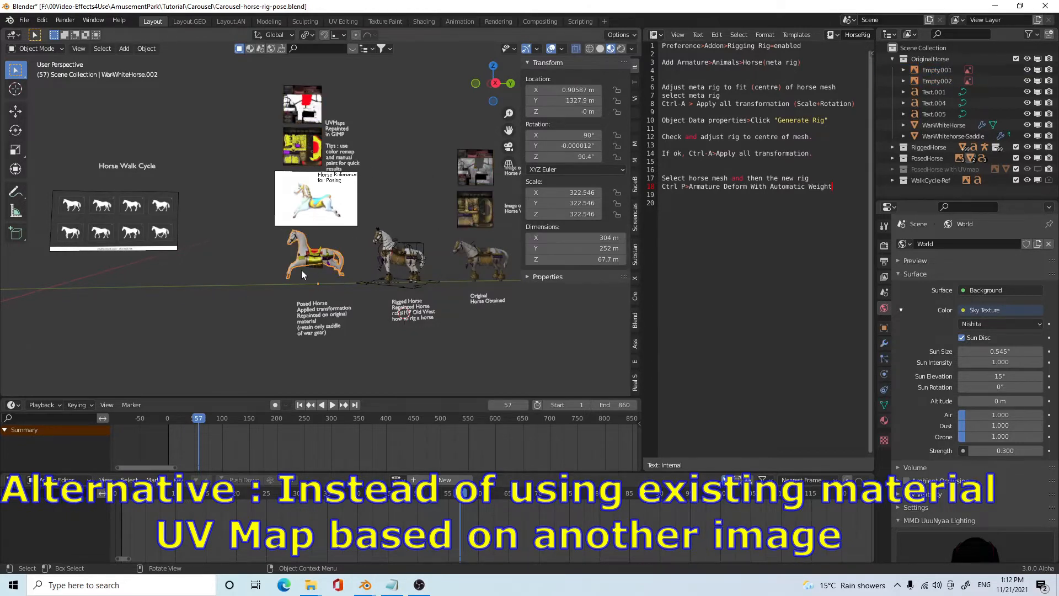
- Show the PosedHorse with UVmap collection in the viewport and select its UV-mapped horse
left_click(1040, 170)
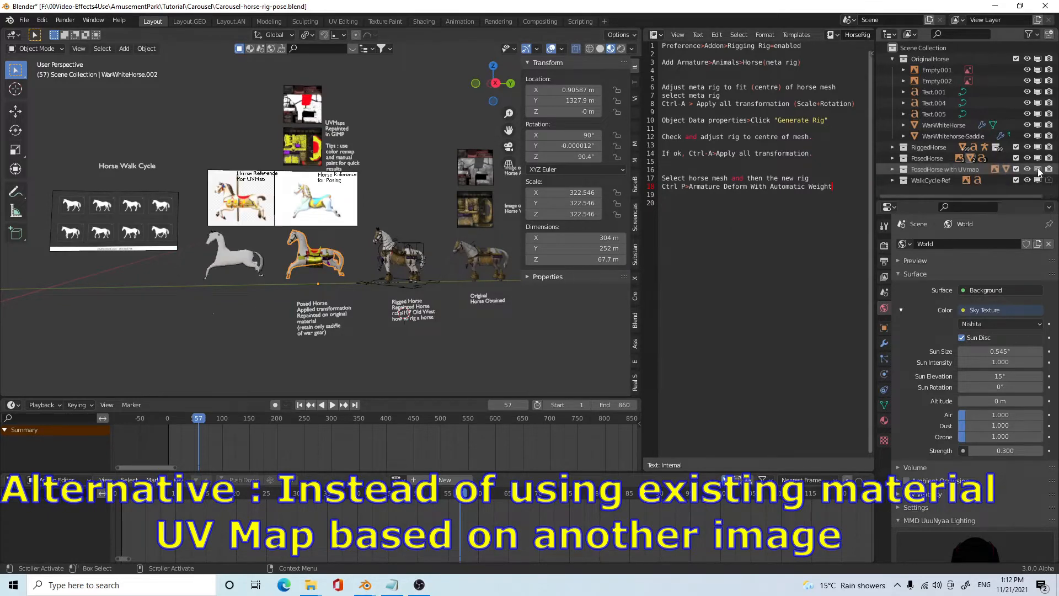
middle_click_drag(325, 295, 411, 264)
scroll(345, 270, "up", 3)
left_click(298, 260)
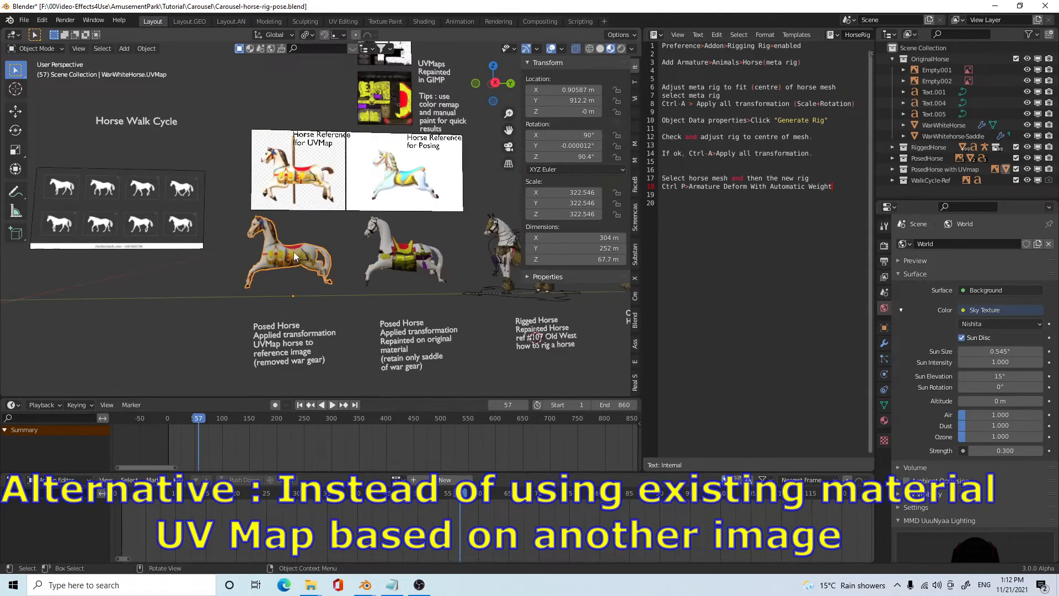
- Compare the repainted posed horse and its war gear with the UV-mapped horse, leaving the UV-mapped horse selected
left_click(397, 255)
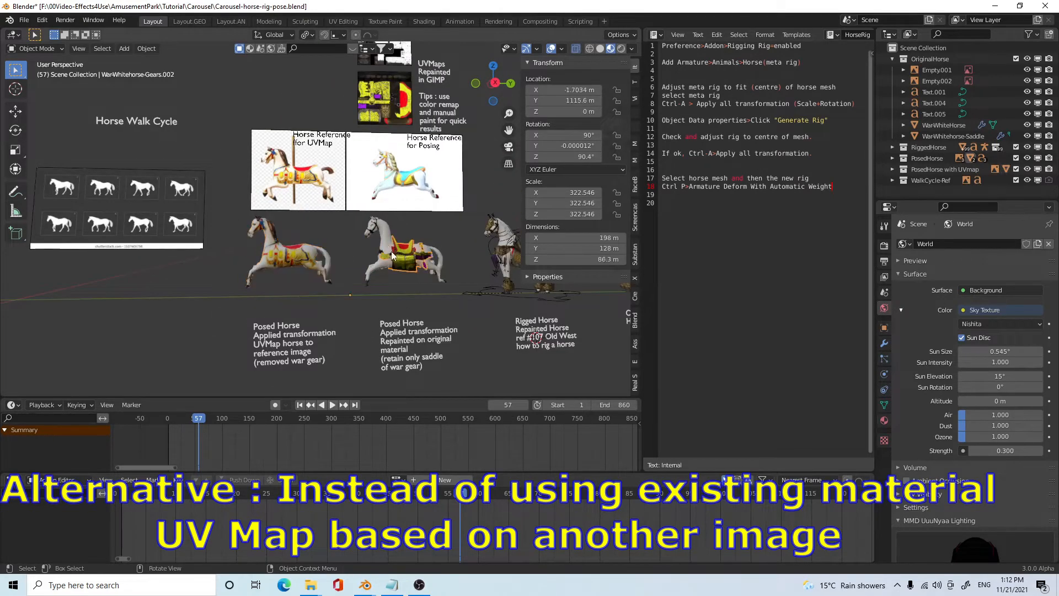
left_click(407, 258)
left_click(409, 259)
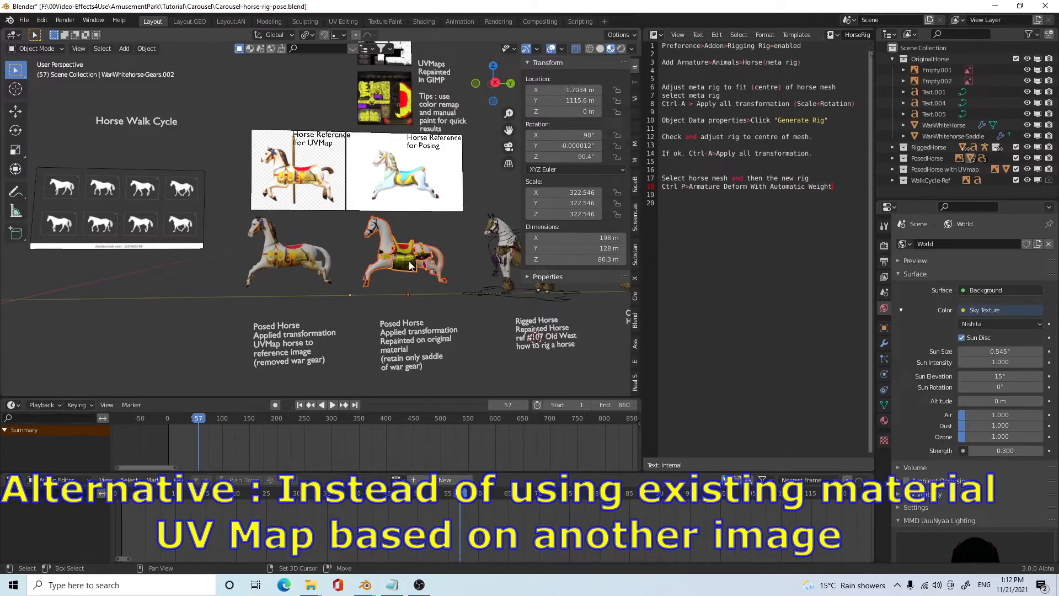
left_click(264, 257)
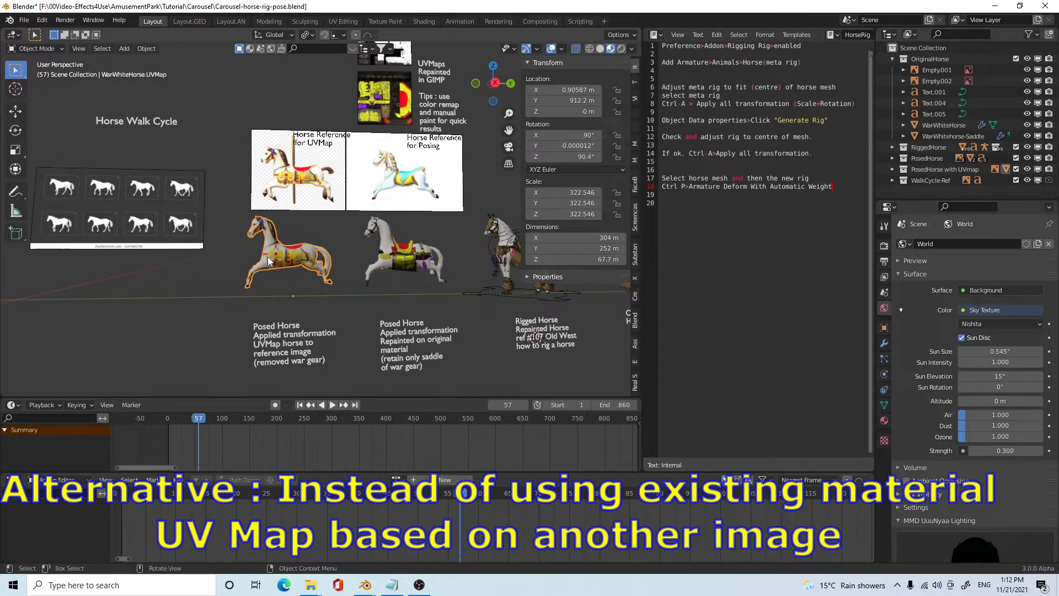
middle_click_drag(305, 290, 300, 292)
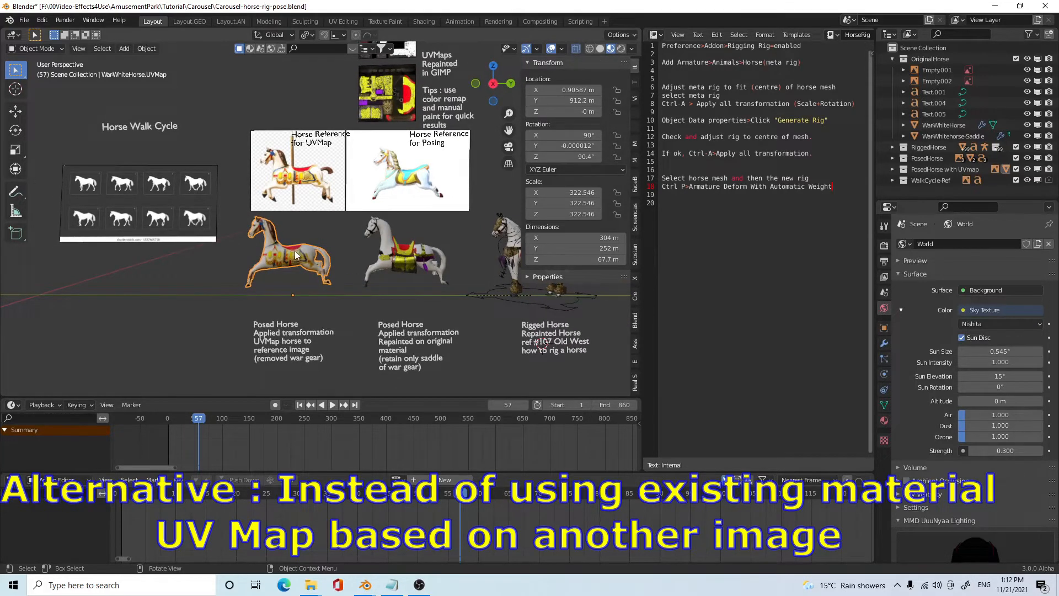
- Examine the repainted posed horse's body and war gear against the UV-mapped horse by selecting each in turn
left_click(407, 268)
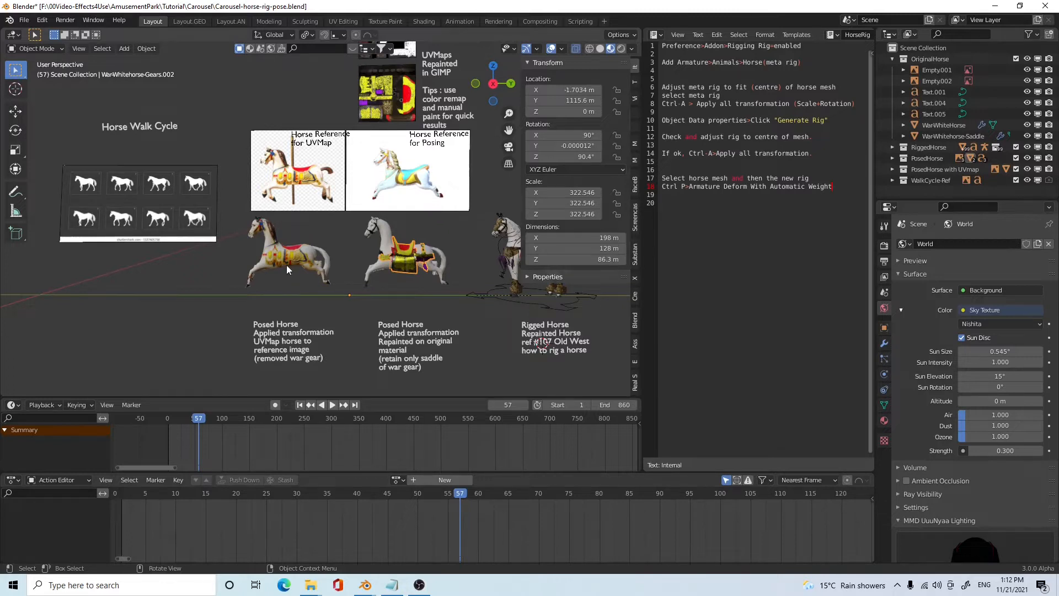
left_click(382, 230)
left_click(410, 261)
left_click(291, 258)
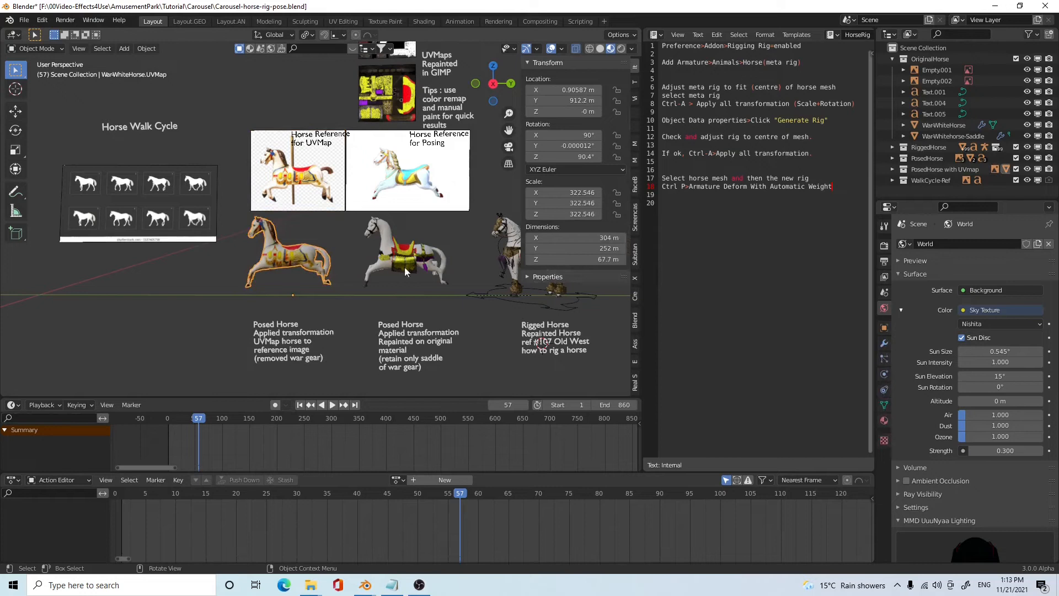
left_click(399, 256)
left_click(297, 257)
left_click(382, 227)
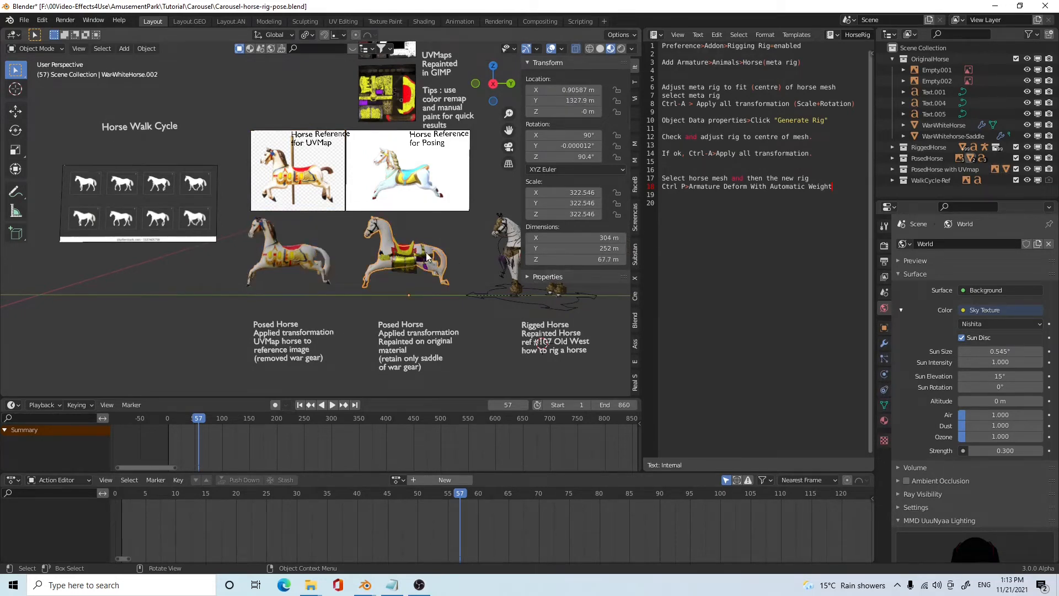
left_click(273, 249)
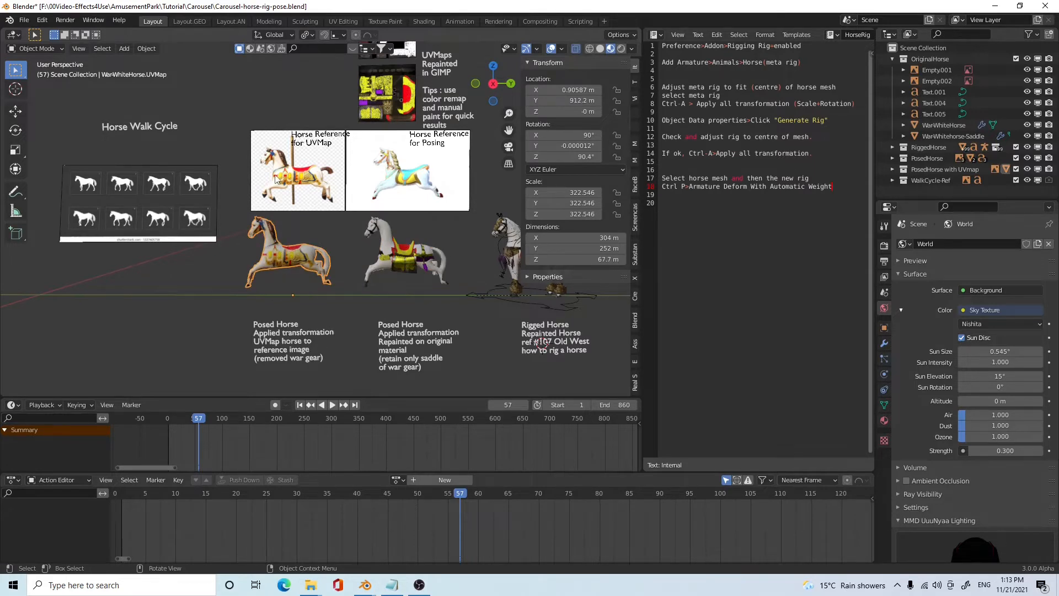
- Compare the UVMap reference image with the UV-mapped horse and inspect that horse's UV layout over the image in the UV Editing workspace
scroll(276, 178, "up", 1)
left_click(294, 164)
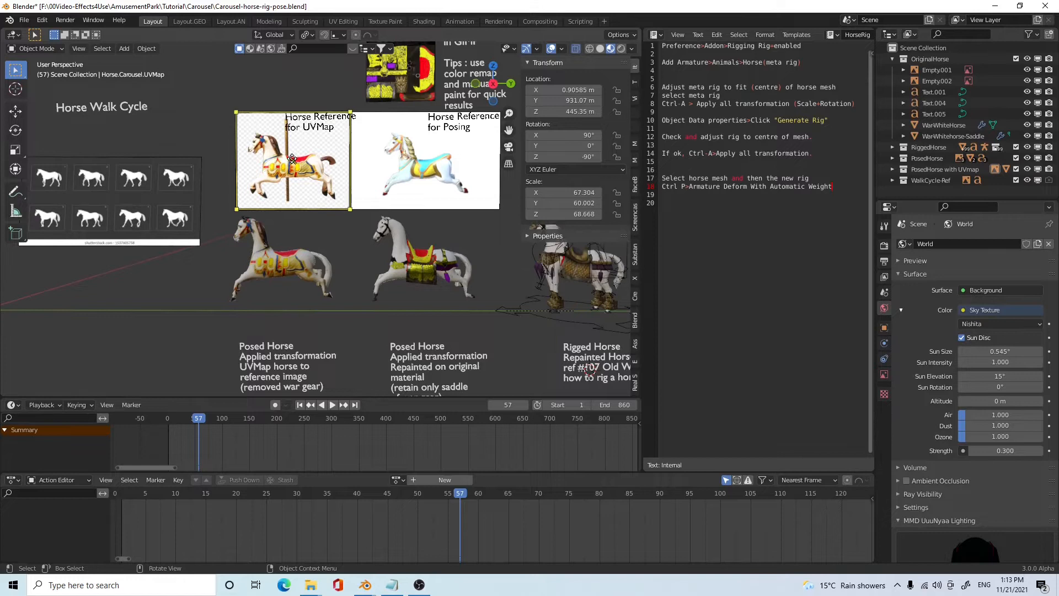
left_click(286, 264)
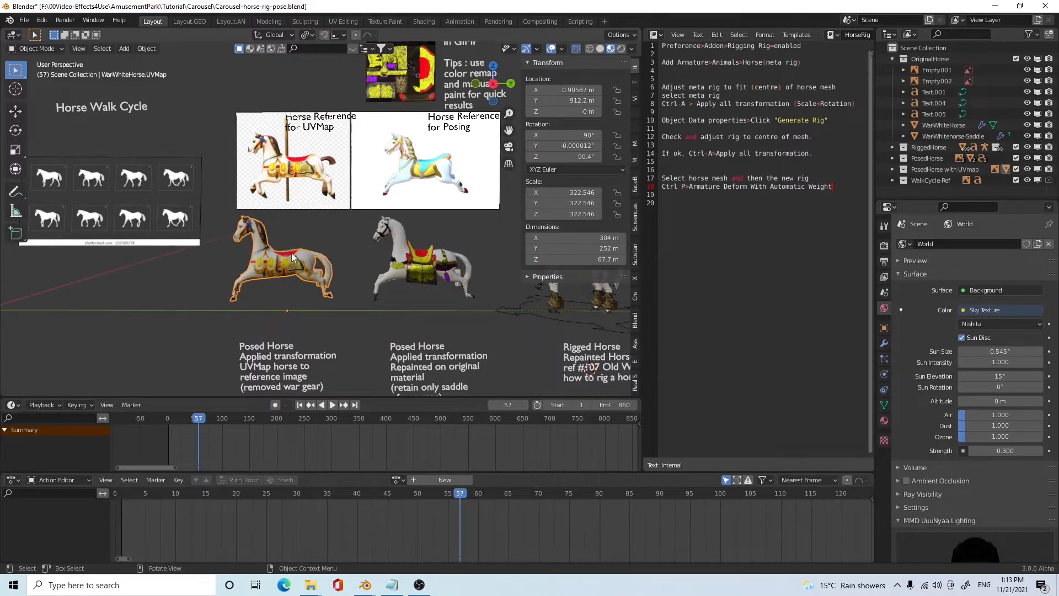
left_click(343, 21)
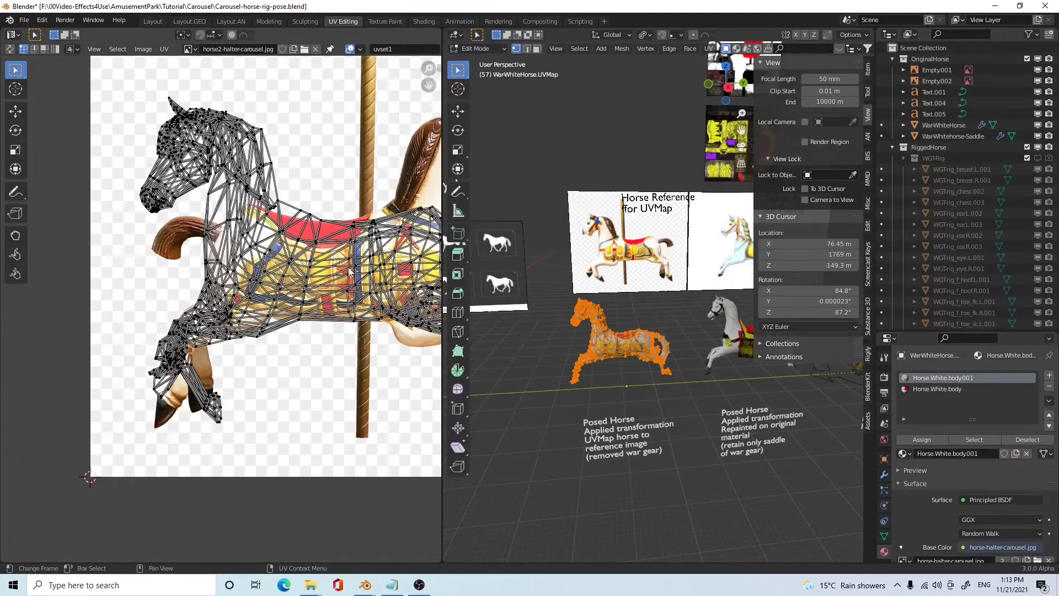
scroll(346, 194, "down", 3)
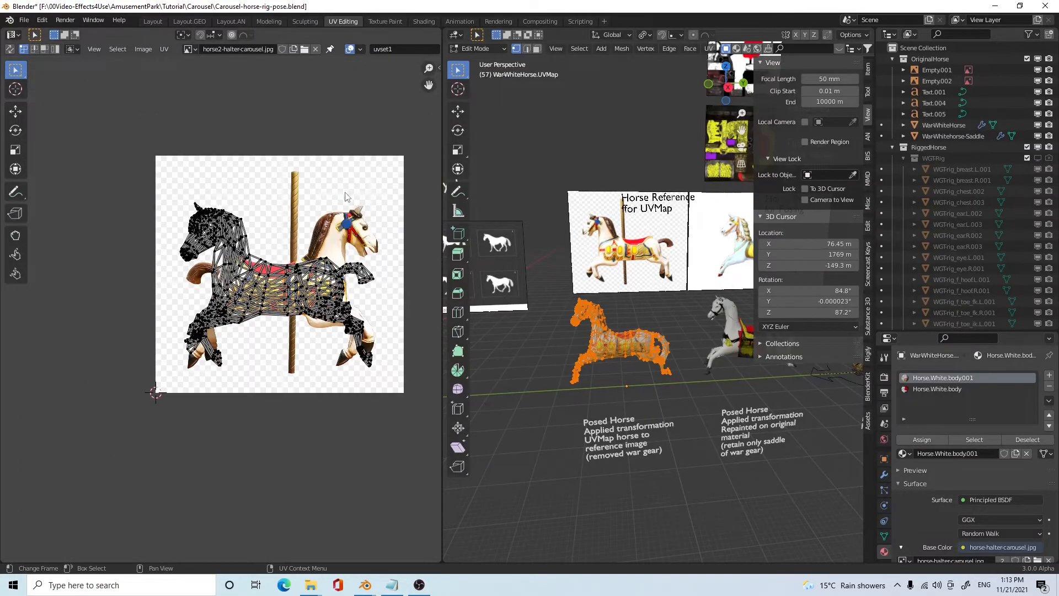
- Flip the image horse2-halter-carousel.jpg horizontally in the UV editor
left_click(144, 49)
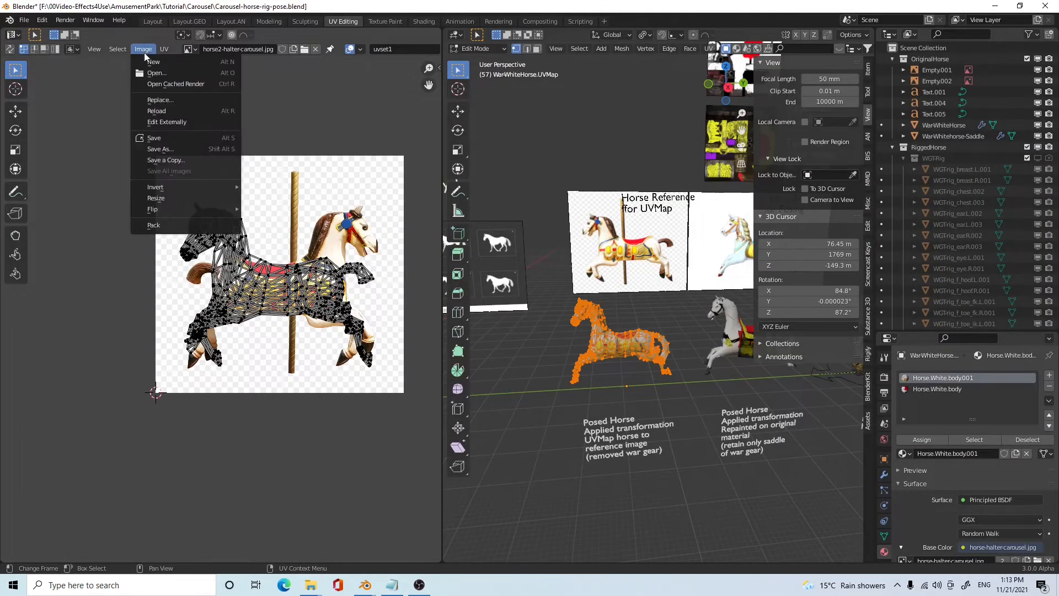
mouse_move(198, 209)
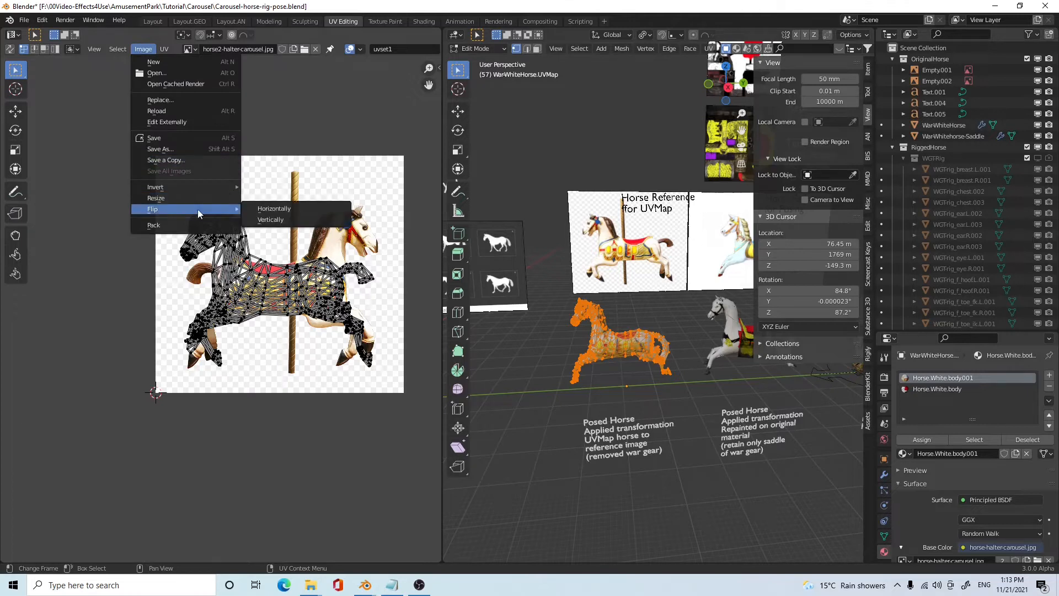
left_click(277, 211)
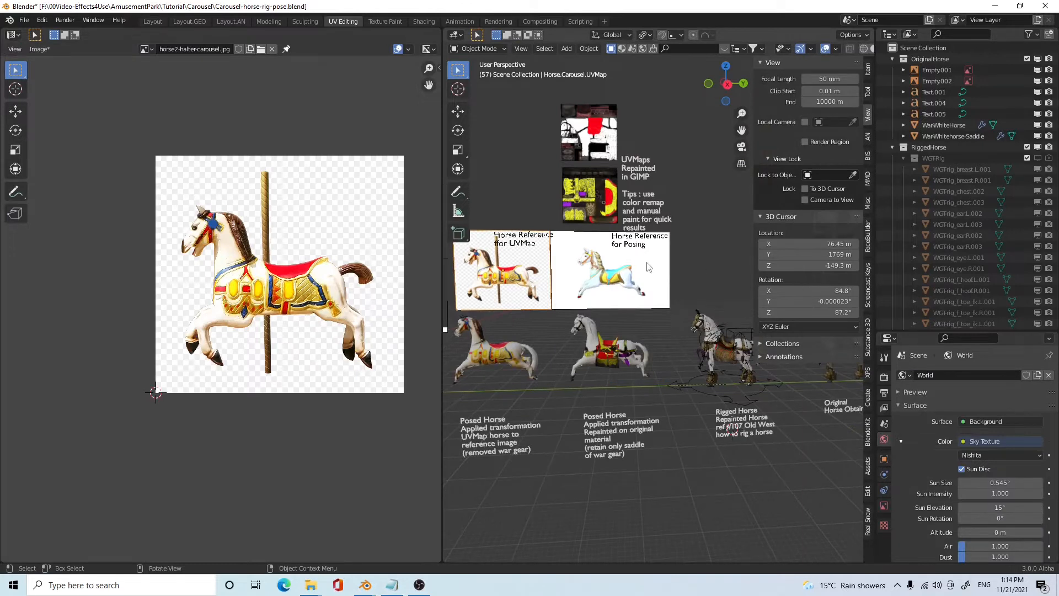
- Close Carousel-horse-rig-pose.blend without saving the changes
scroll(608, 359, "down", 3)
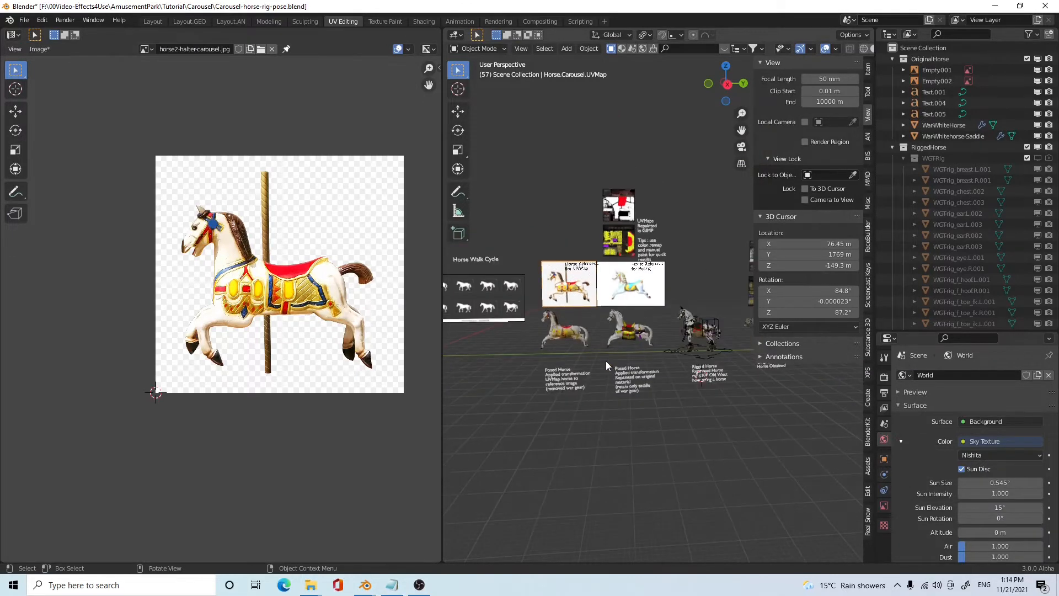
mouse_move(598, 365)
middle_mouse_down()
mouse_move(622, 355)
mouse_move(605, 360)
middle_mouse_up()
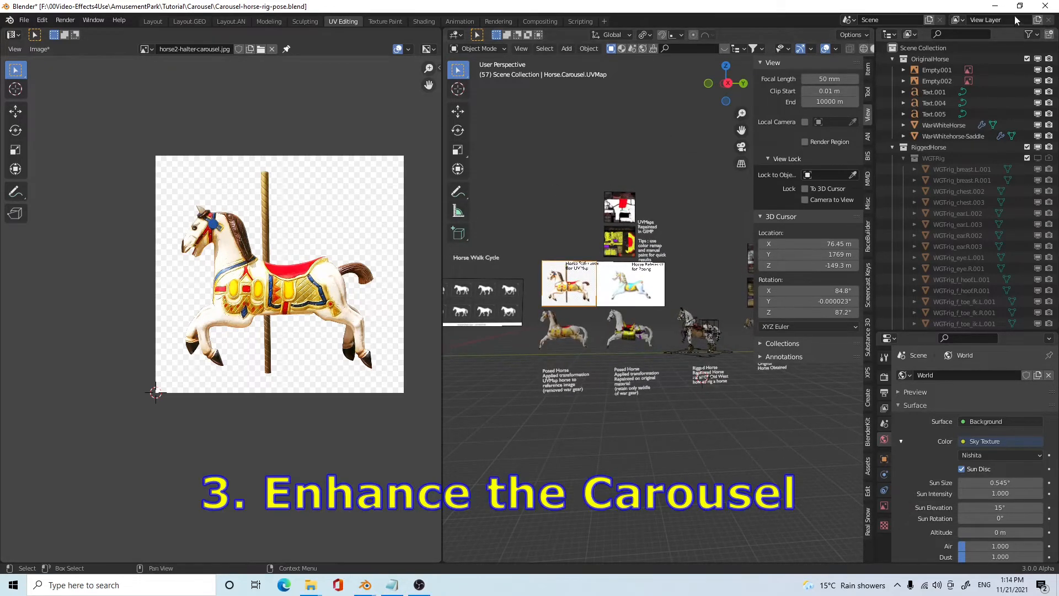
left_click(1053, 7)
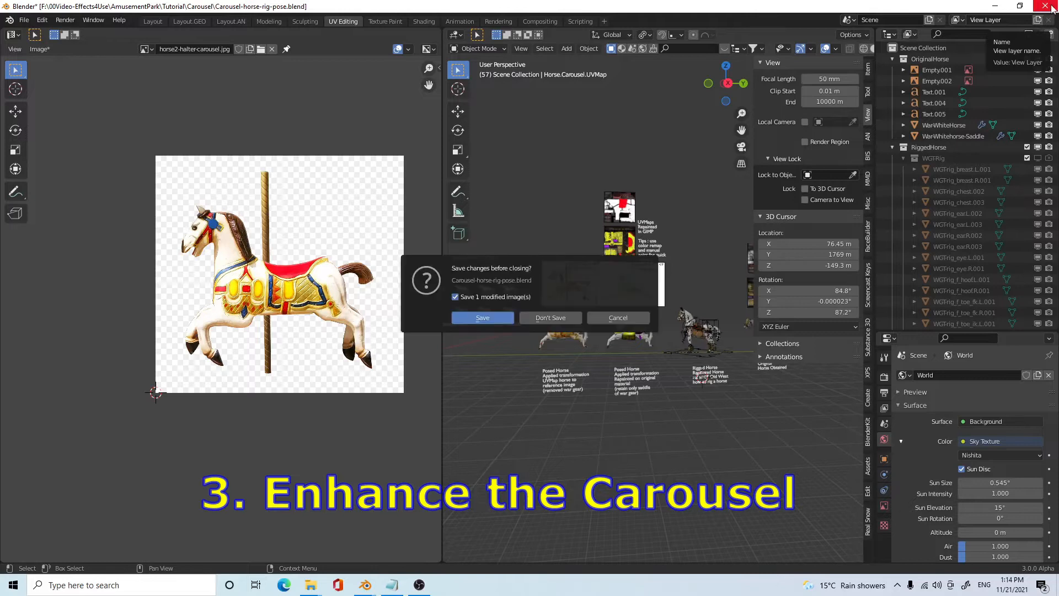
left_click(554, 318)
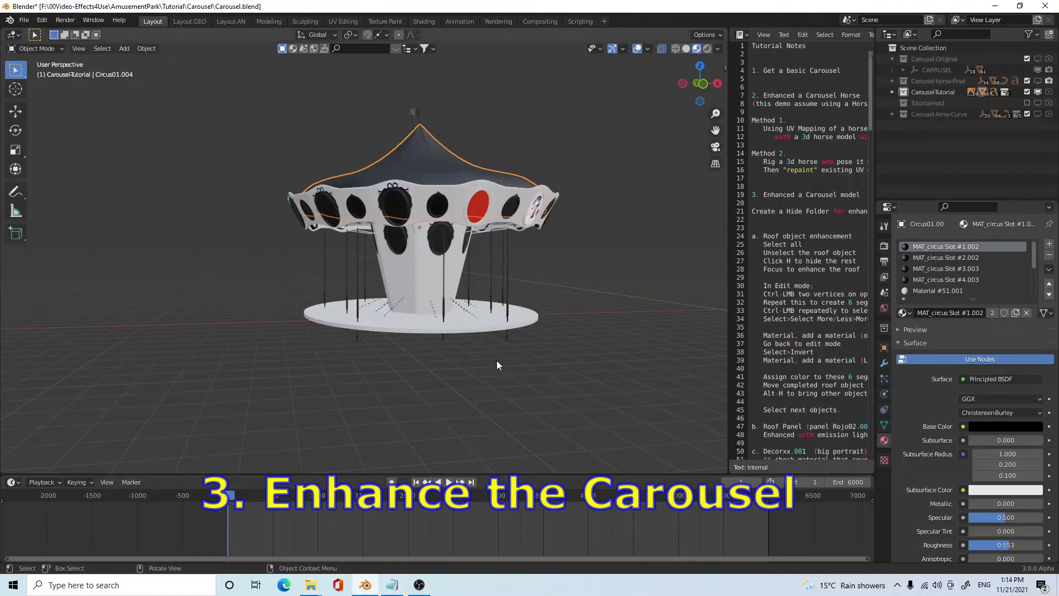
- Review the parts prepared in Carousel.blend by selecting the posed horse, the fence and the pole beside the carousel
scroll(495, 363, "down", 2)
middle_click_drag(491, 366, 575, 331)
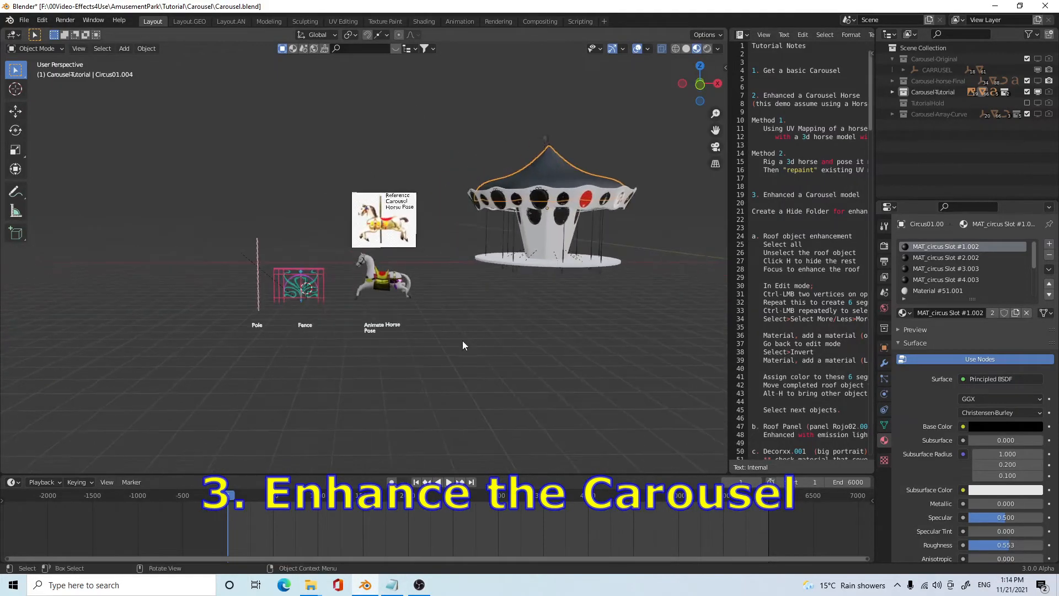
left_click(399, 285)
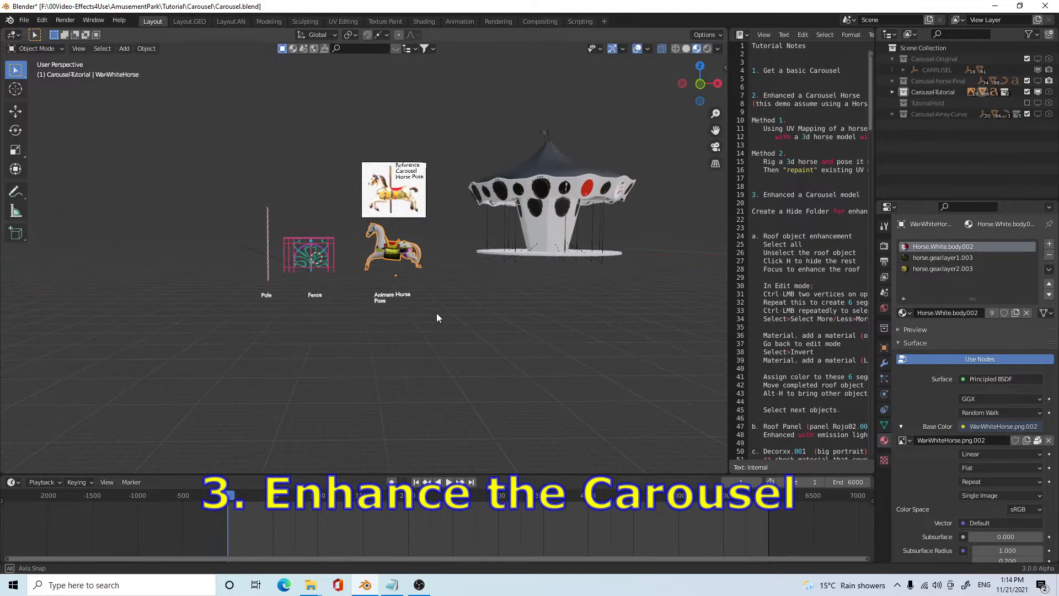
scroll(436, 318, "up", 3)
middle_click_drag(474, 333, 471, 330)
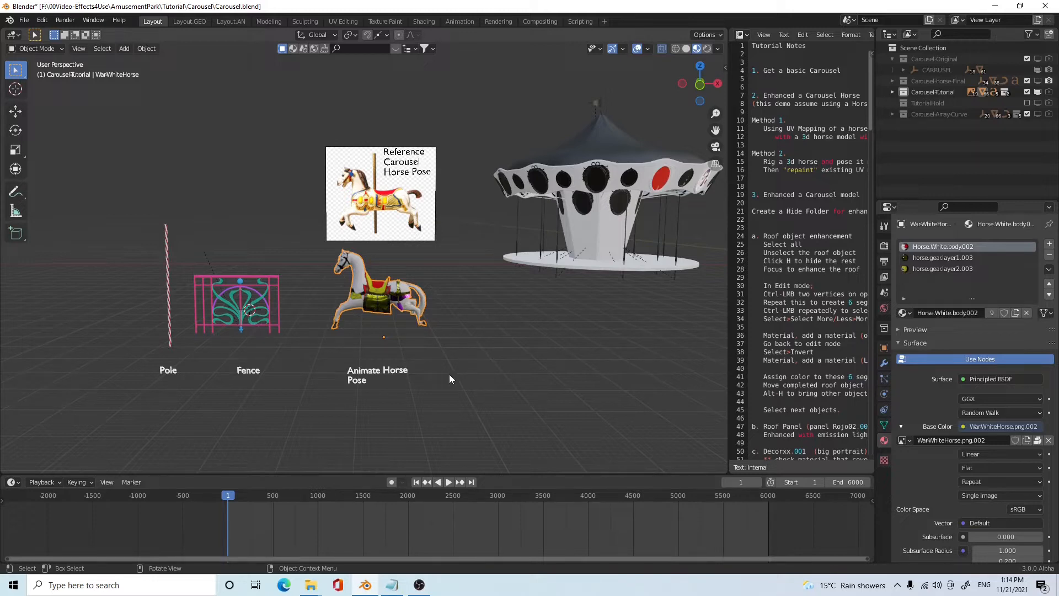
middle_click_drag(425, 382, 417, 382)
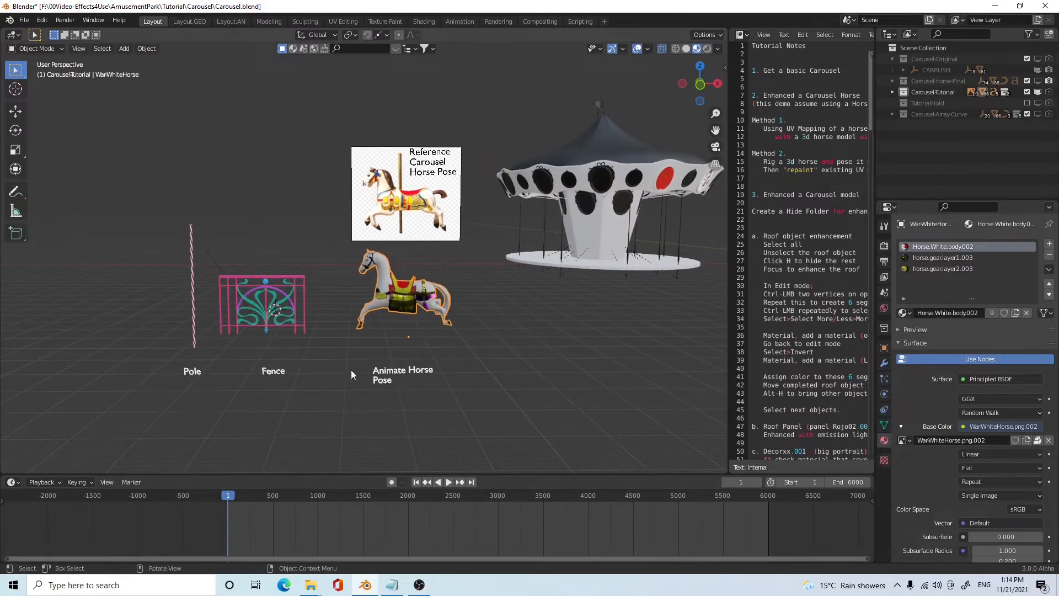
left_click(291, 280)
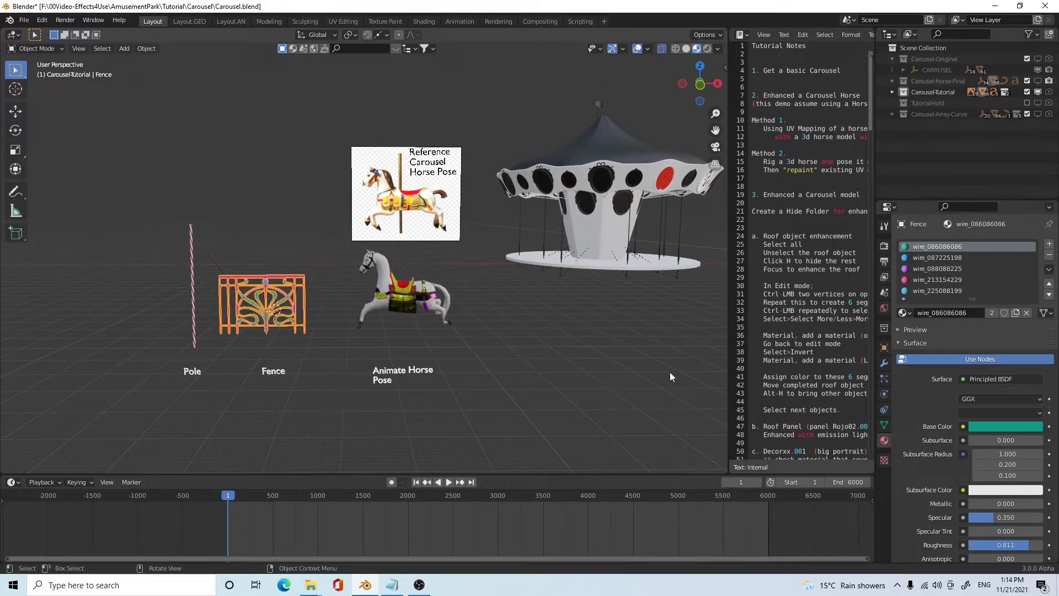
left_click(192, 311)
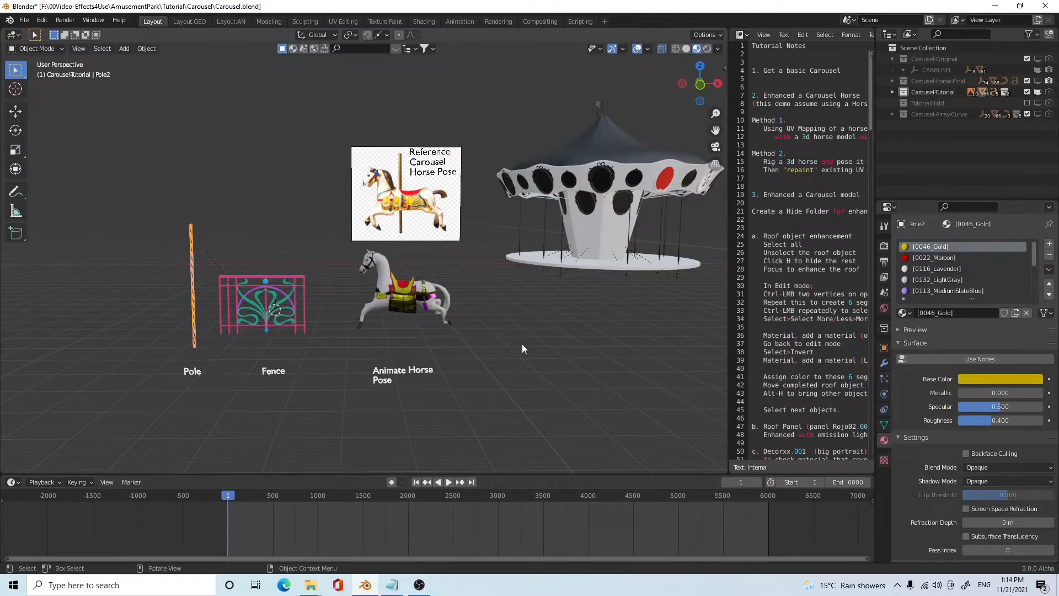
middle_click_drag(554, 347, 543, 349)
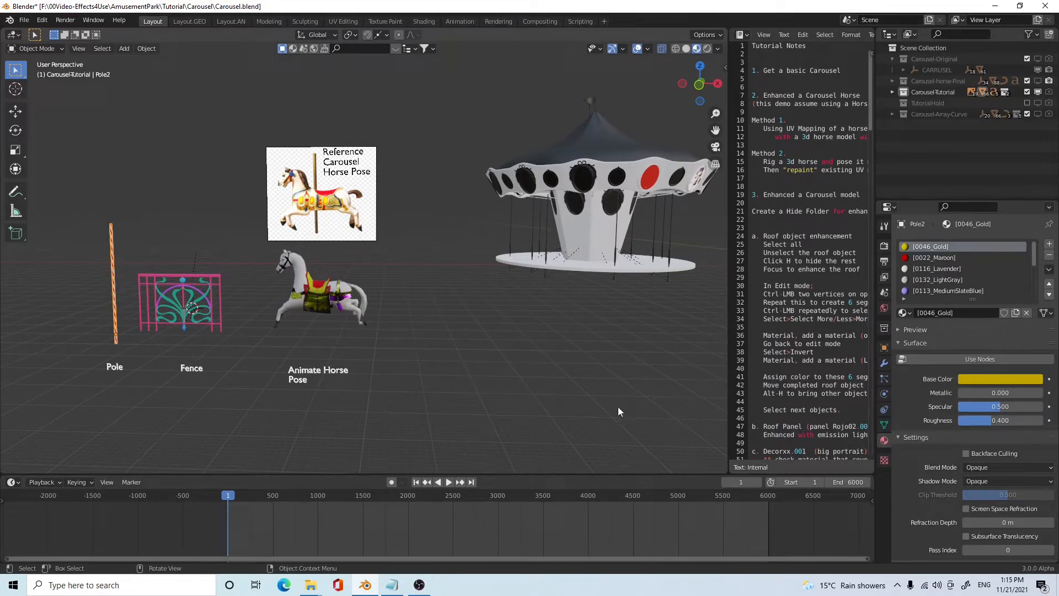
middle_click_drag(610, 385, 594, 386)
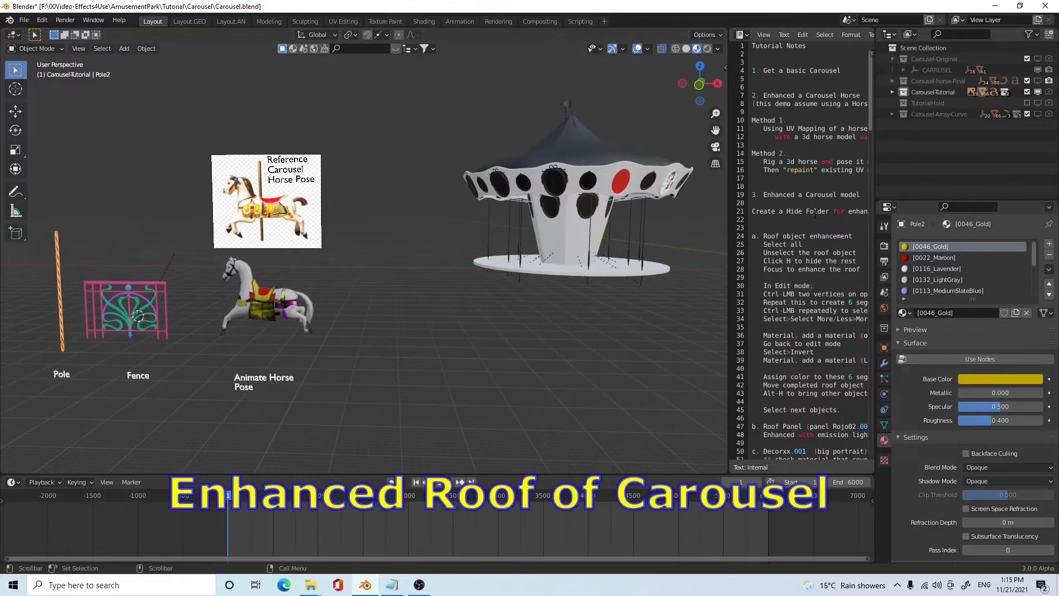
- Select the carousel's dark roof object, viewed closely from above
key("alt+Tab")
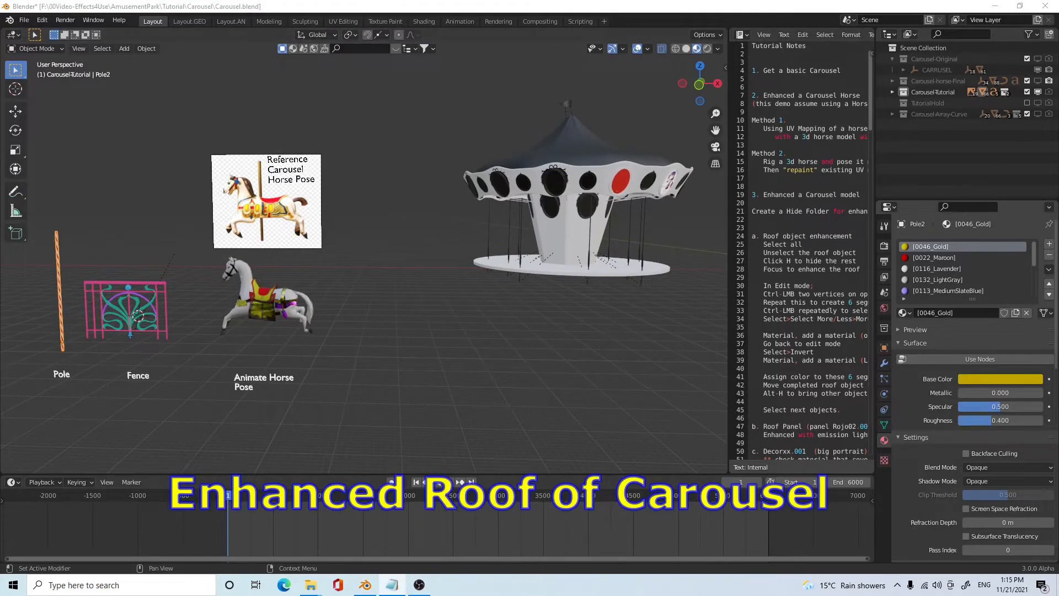
middle_click_drag(624, 279, 648, 289)
middle_click_drag(644, 287, 644, 309)
middle_click_drag(574, 306, 532, 309, "shift")
scroll(531, 313, "up", 3)
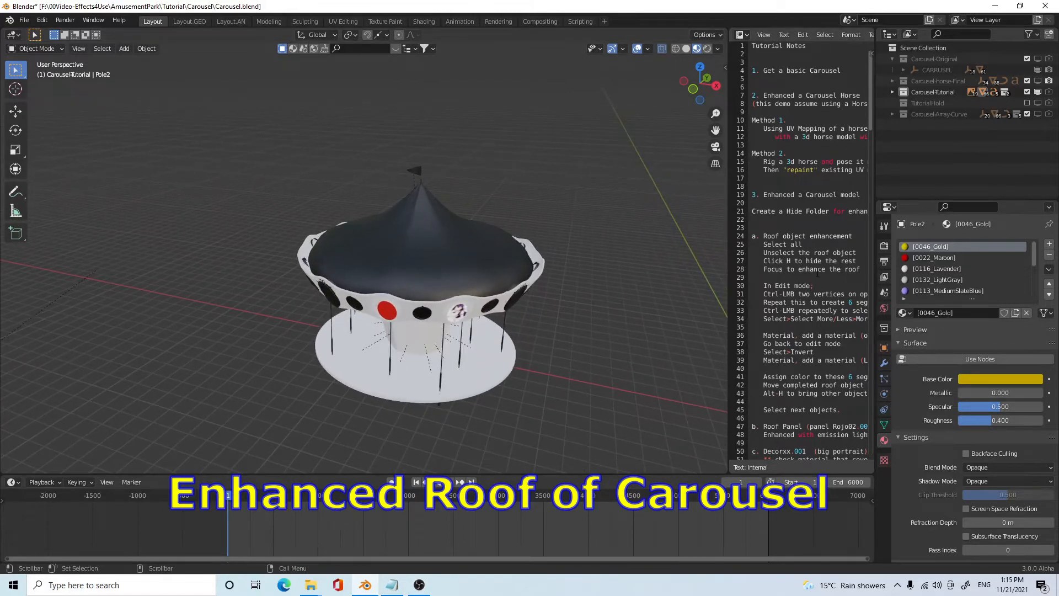
left_click(441, 267)
middle_click_drag(432, 269, 451, 309)
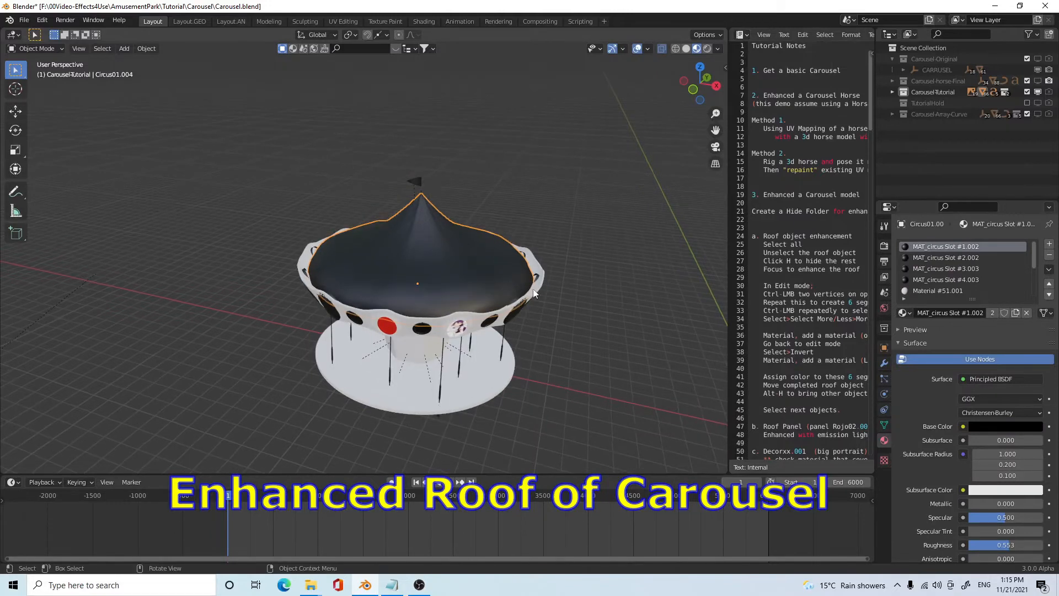
left_click(439, 263)
left_click(425, 229)
- Examine the roof mesh in Edit Mode, expand the CarouselTutorial collection, and return to Object Mode
key("Tab")
mouse_move(539, 312)
middle_mouse_down()
mouse_move(539, 331)
mouse_move(497, 354)
mouse_move(498, 340)
mouse_move(535, 331)
mouse_move(528, 320)
middle_mouse_up()
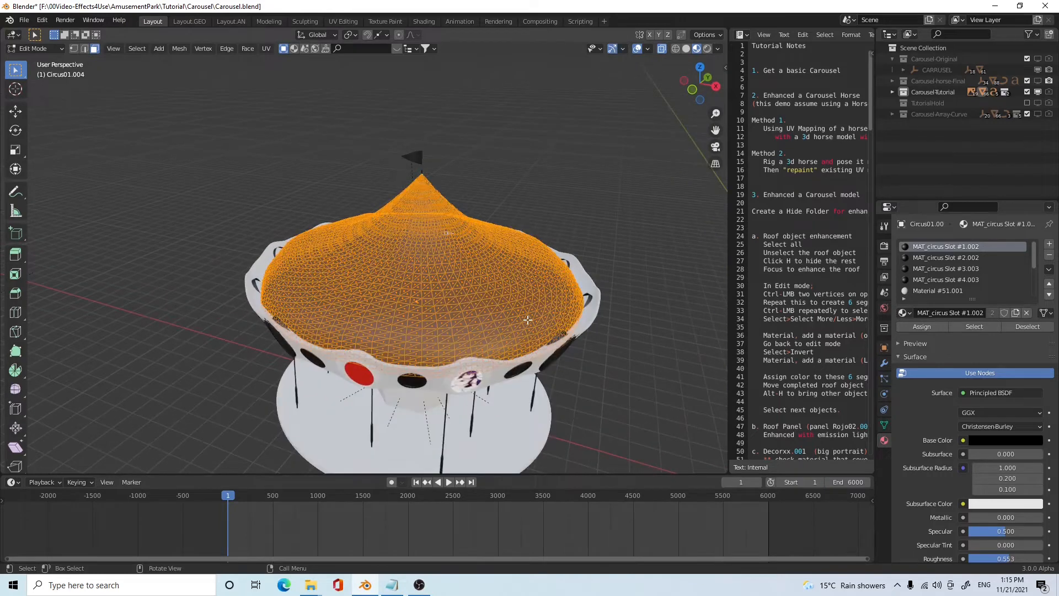
scroll(526, 321, "down", 4)
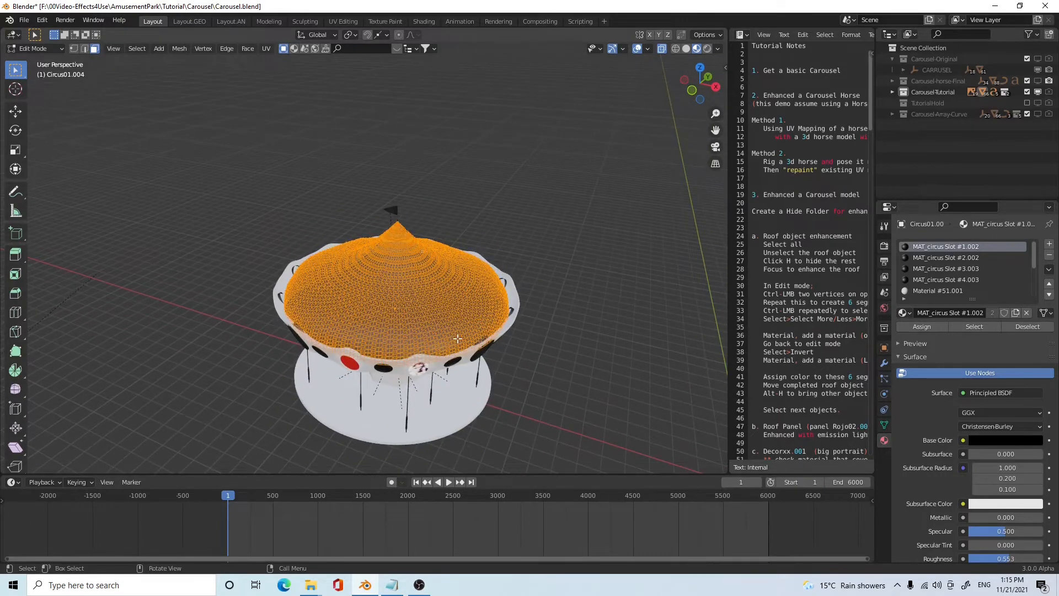
middle_click_drag(458, 339, 458, 330)
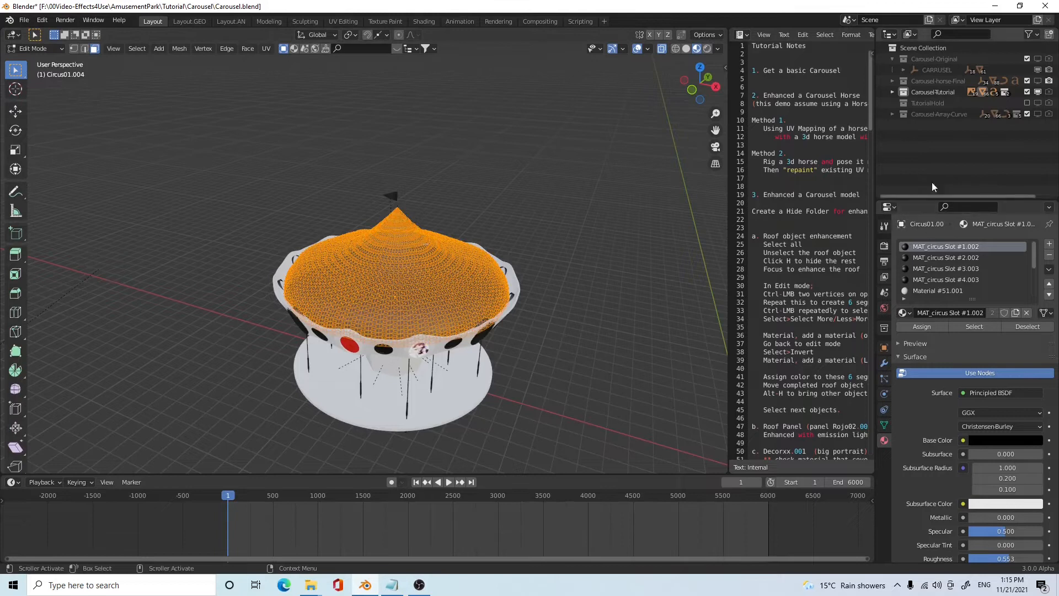
left_click(891, 92)
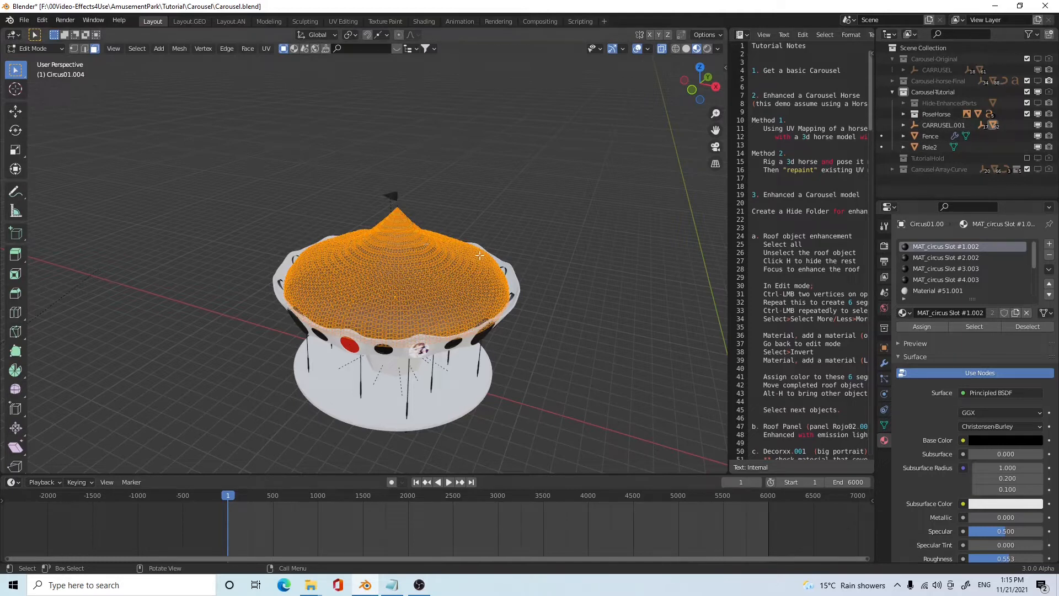
key("Tab")
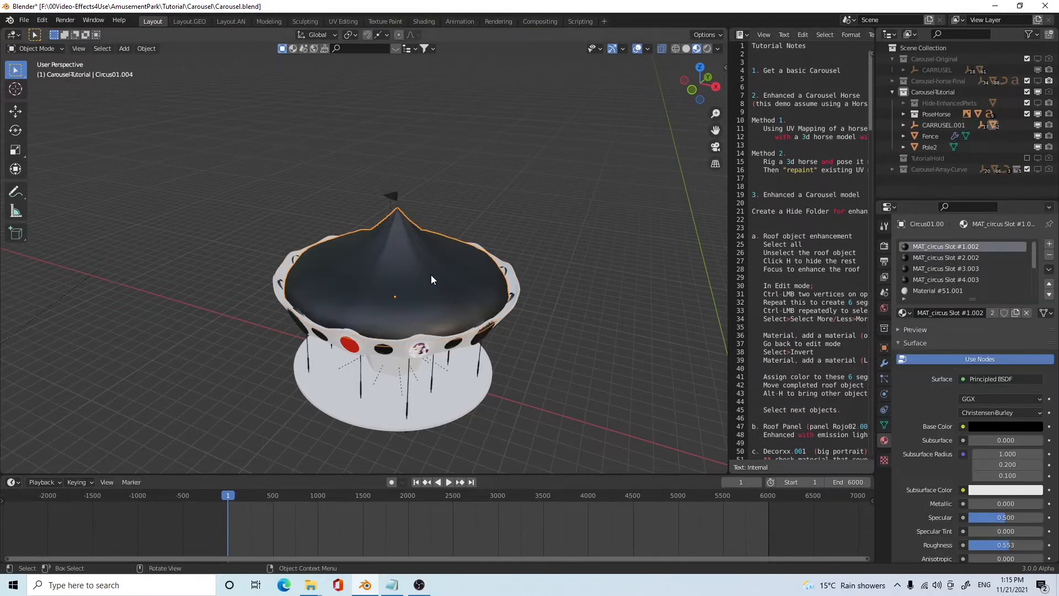
- Move the roof object Circus01.004 from CARRUSEL.001 into the Hide-EnhancedParts collection, and show and expand that collection
left_click(905, 125)
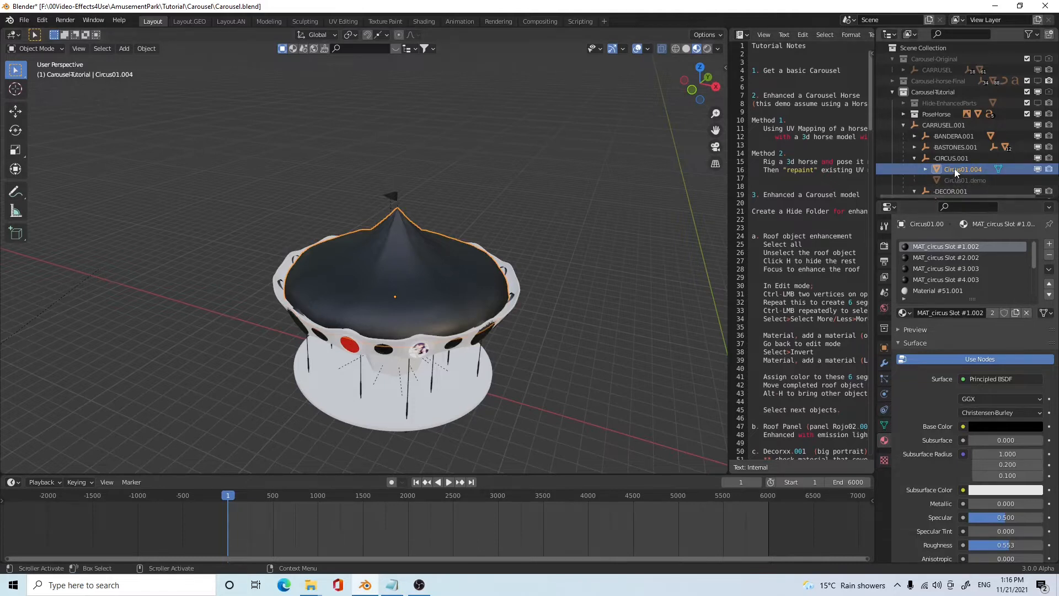
left_click_drag(954, 168, 945, 104)
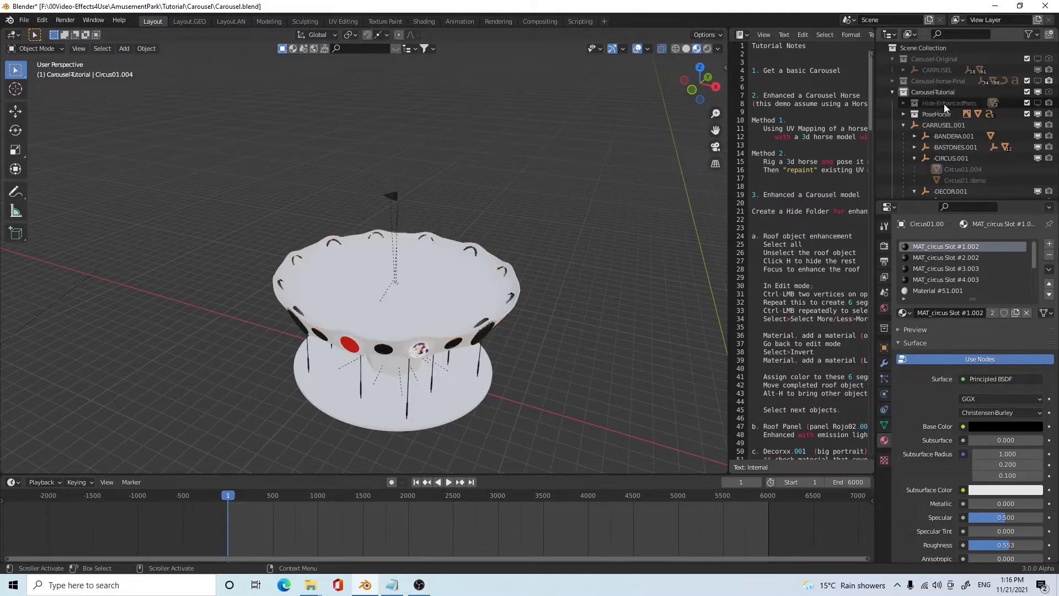
left_click(1038, 105)
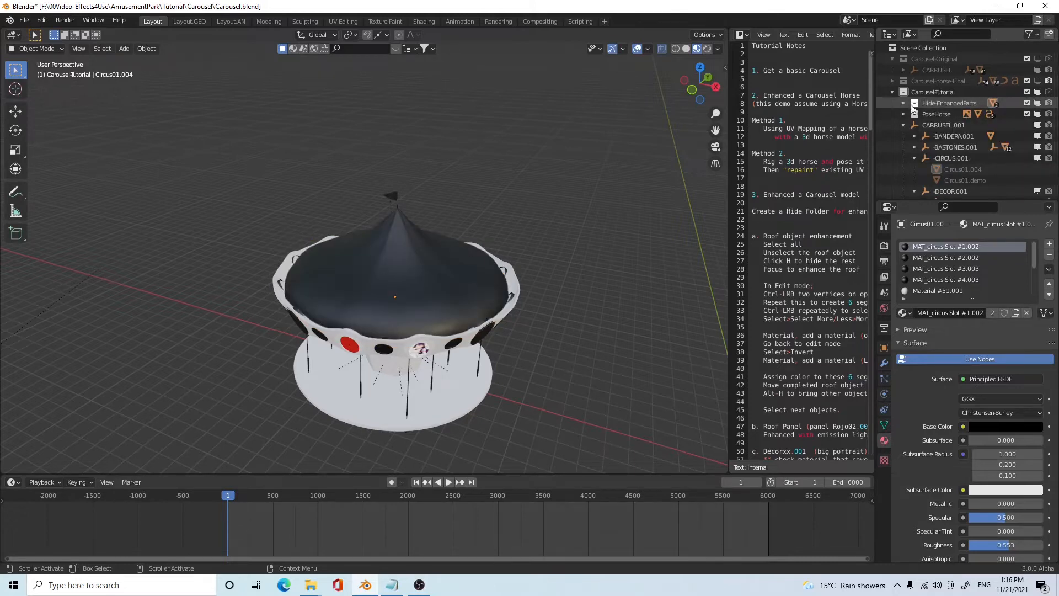
left_click(903, 103)
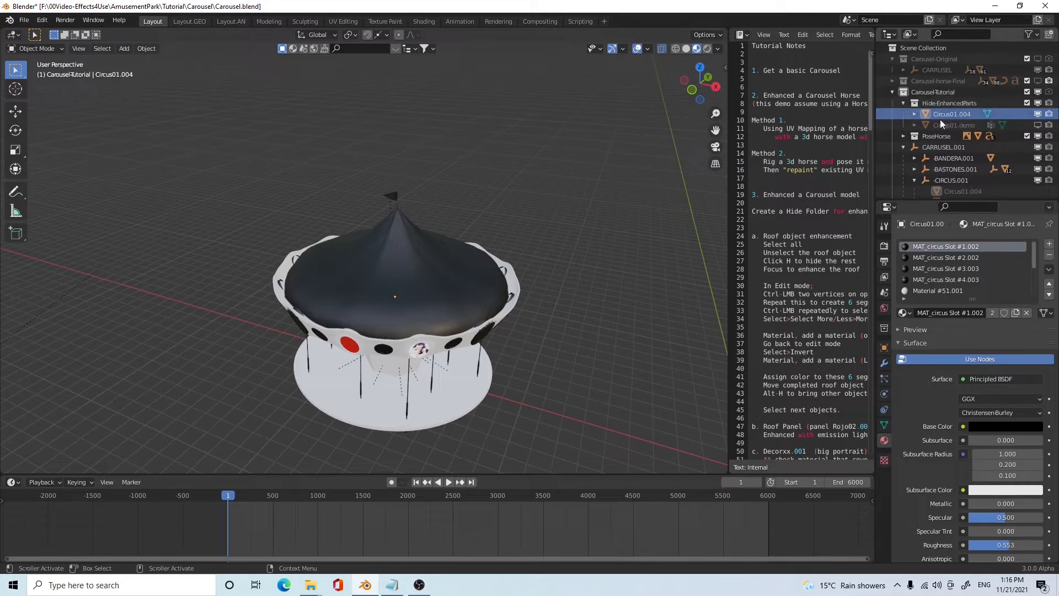
- Isolate the roof by hiding all remaining carousel parts while Hide-EnhancedParts is temporarily hidden, and show that collection again
left_click(1037, 104)
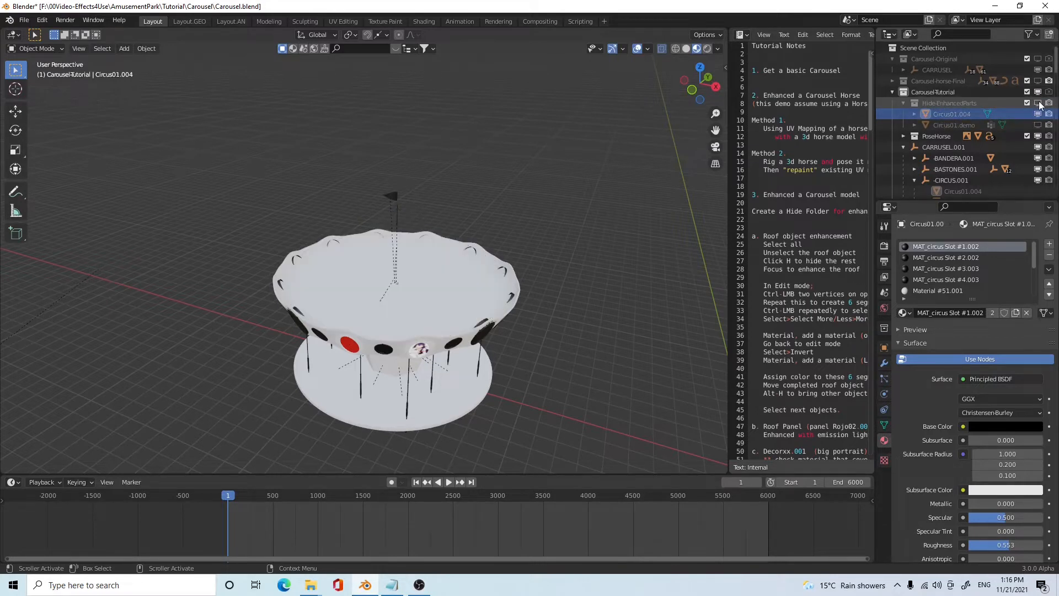
left_click_drag(195, 198, 571, 468)
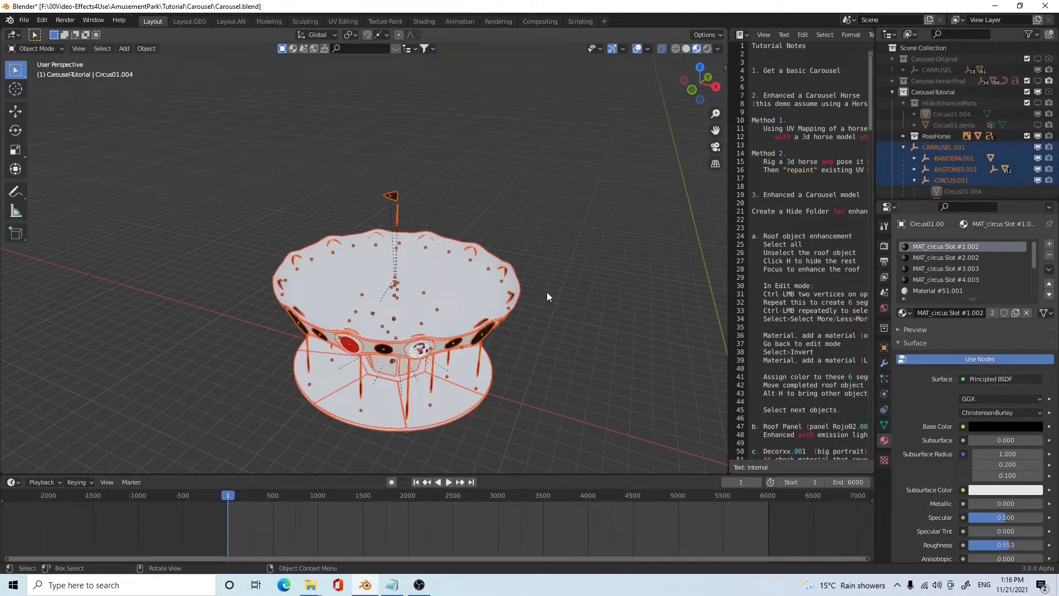
key("h")
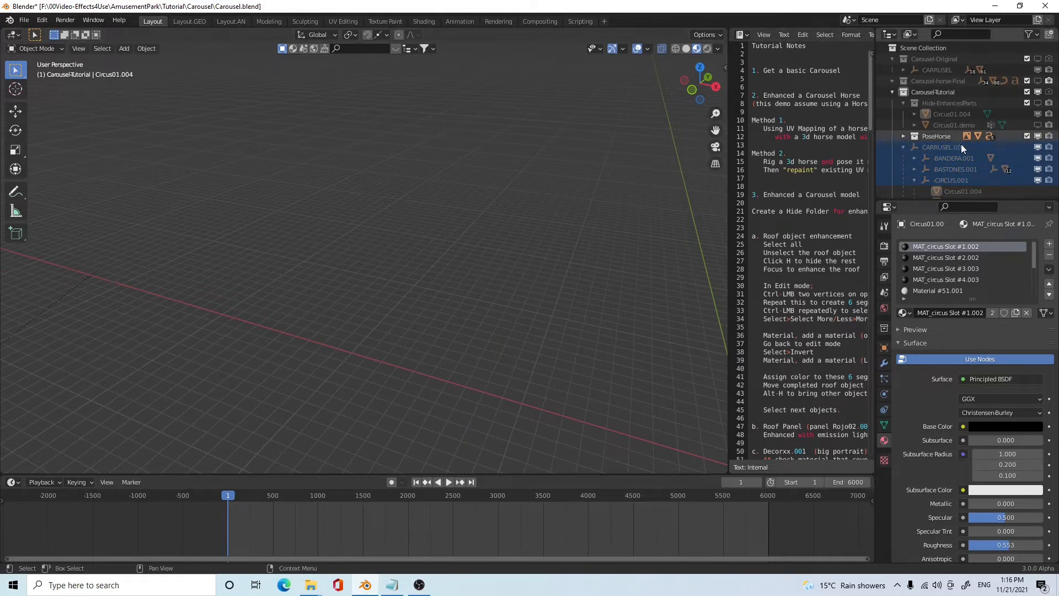
left_click(1039, 104)
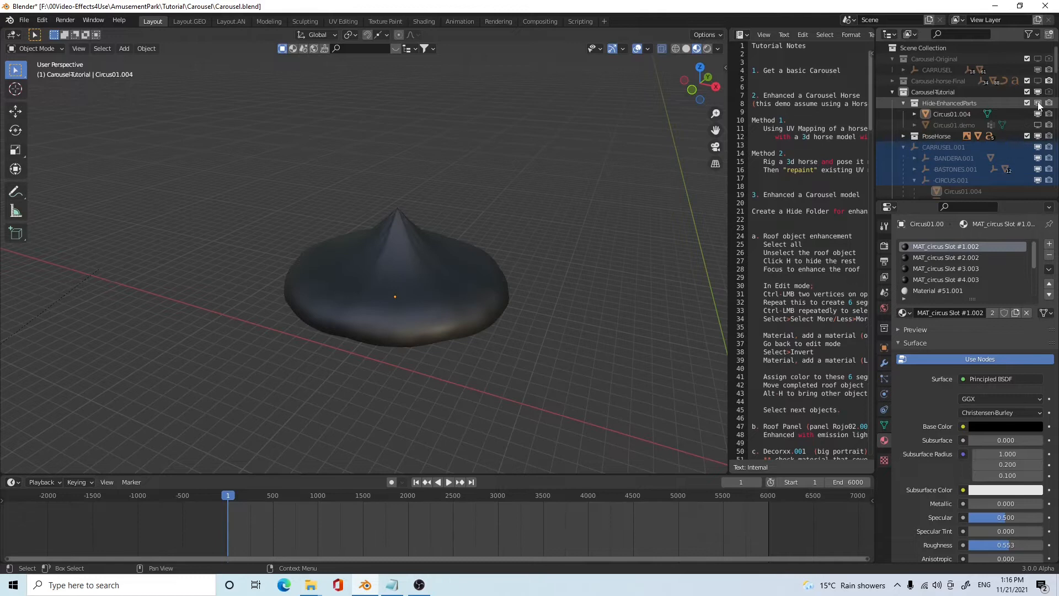
- Select the roof object Circus01.004, enter Edit Mode and deselect all of its mesh
middle_click_drag(466, 366, 469, 295)
left_click(465, 305)
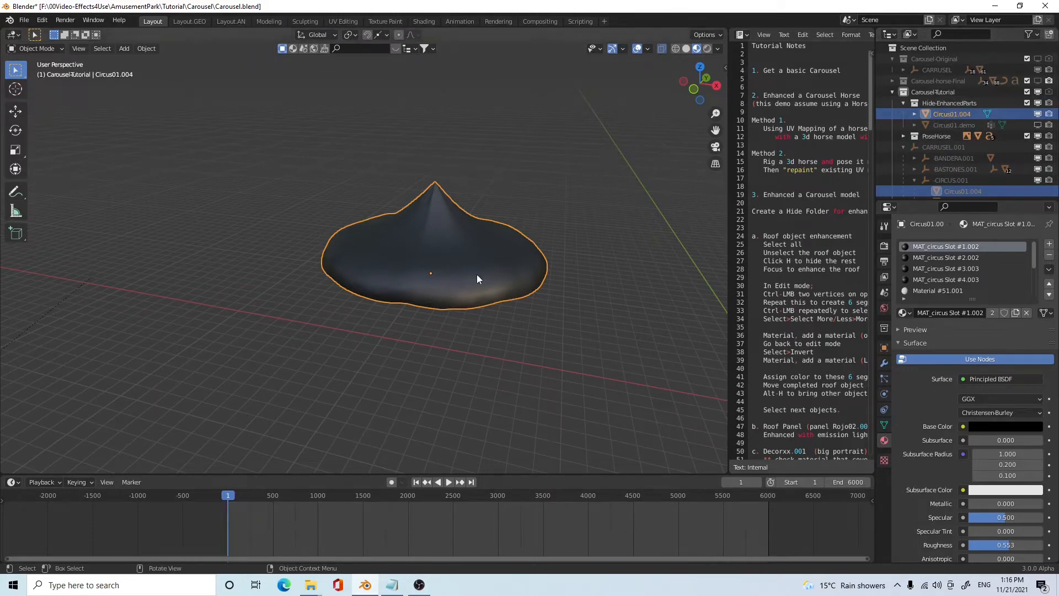
key("Tab")
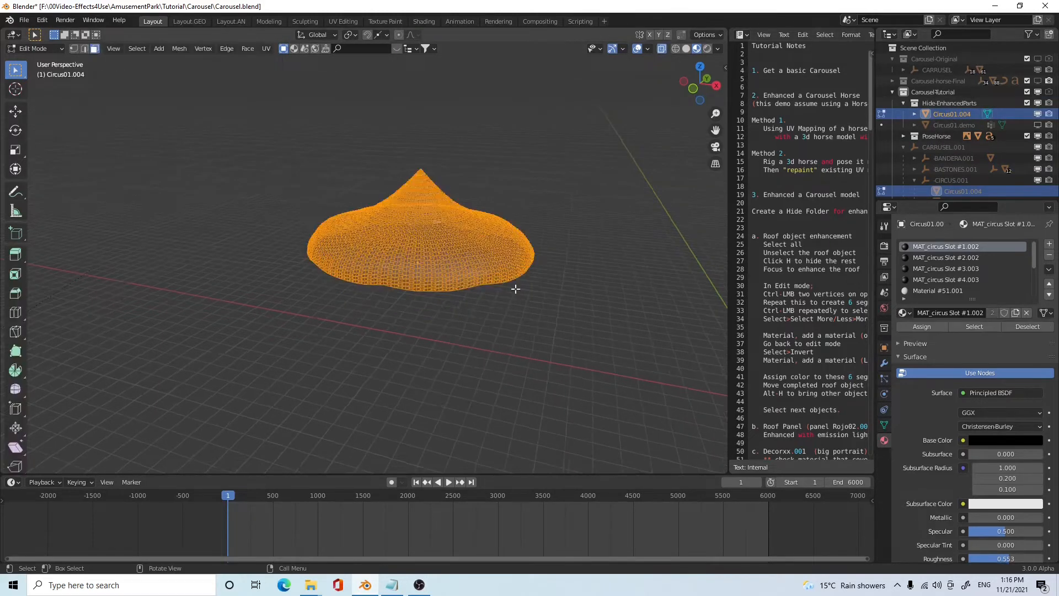
middle_click_drag(530, 296, 555, 314)
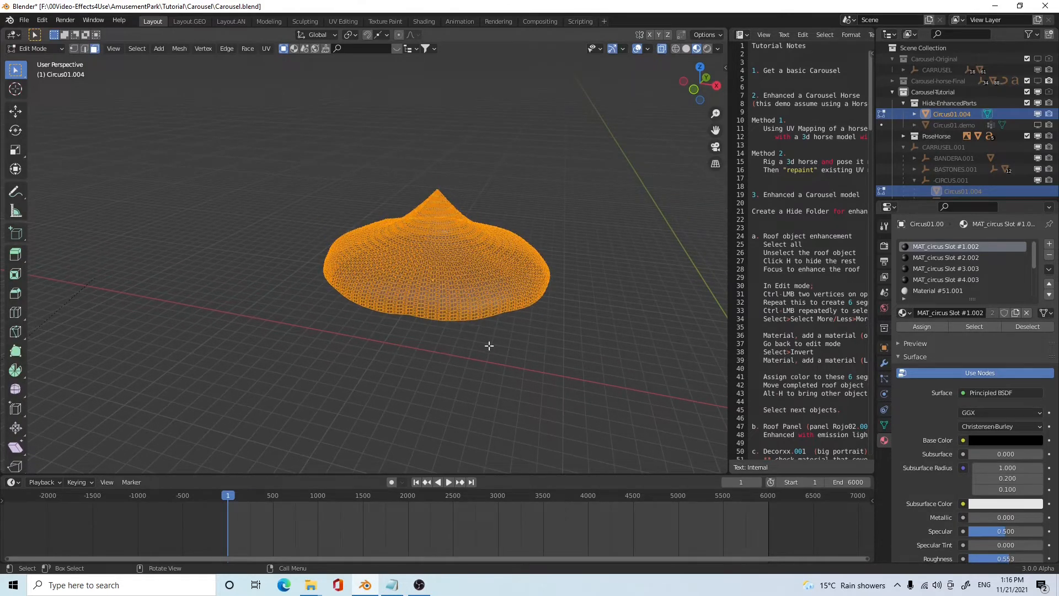
key("alt+a")
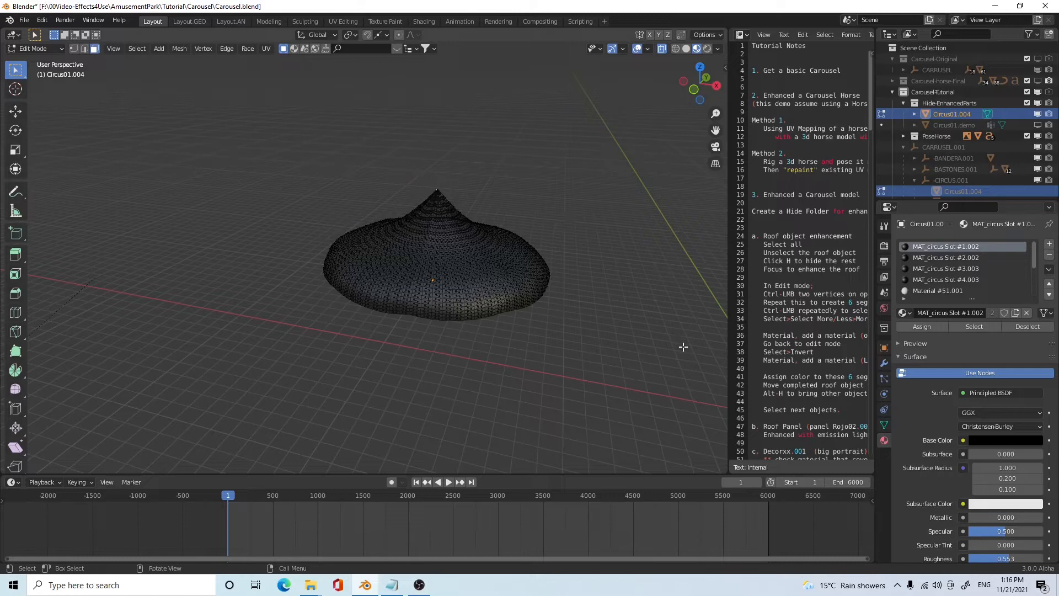
- Turn on the Screencast Keys display in the viewport
key("n")
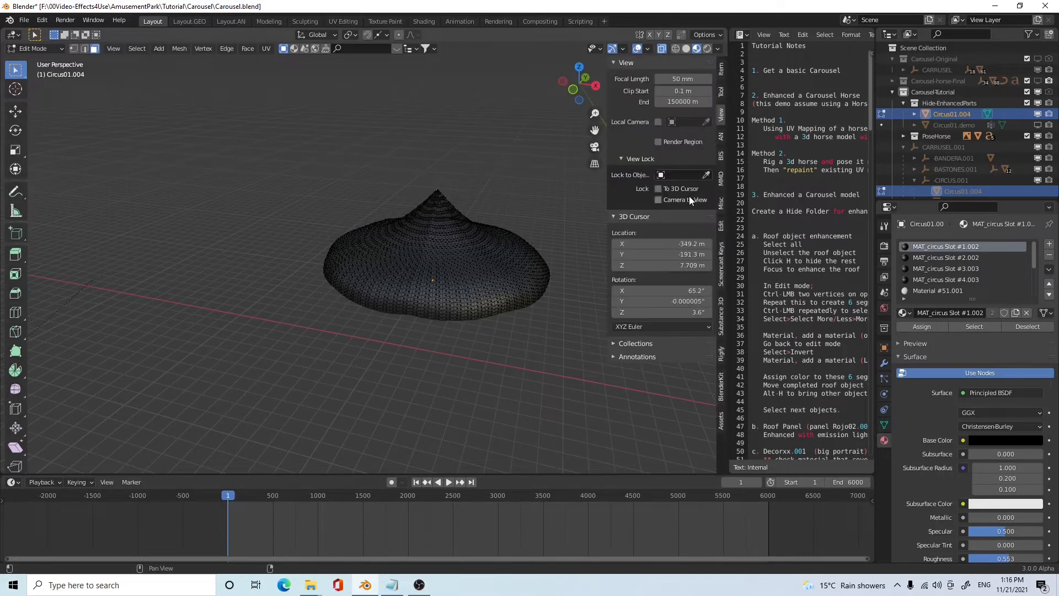
left_click(722, 275)
left_click(622, 62)
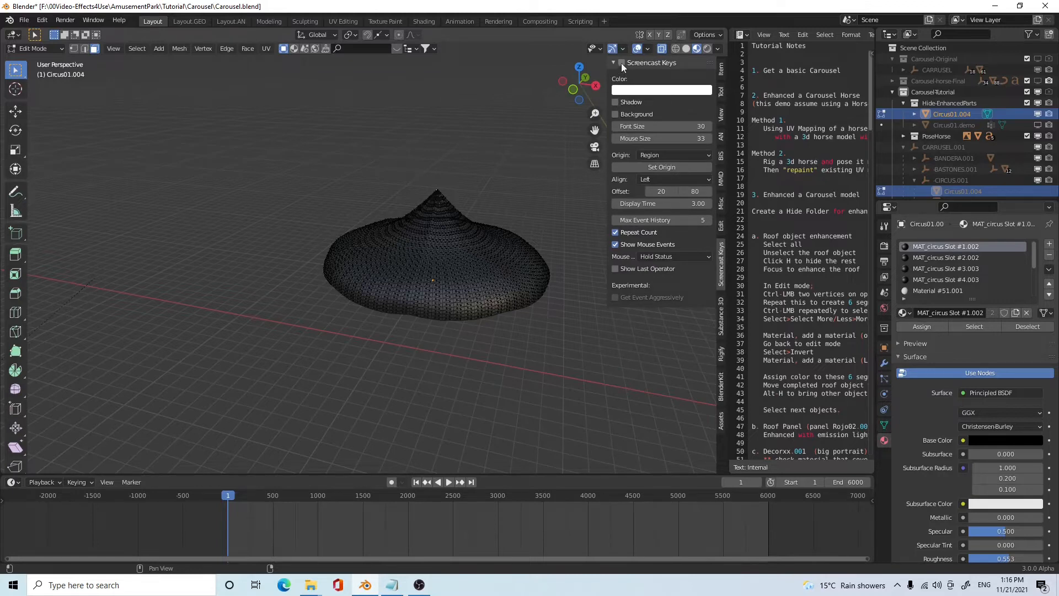
key("n")
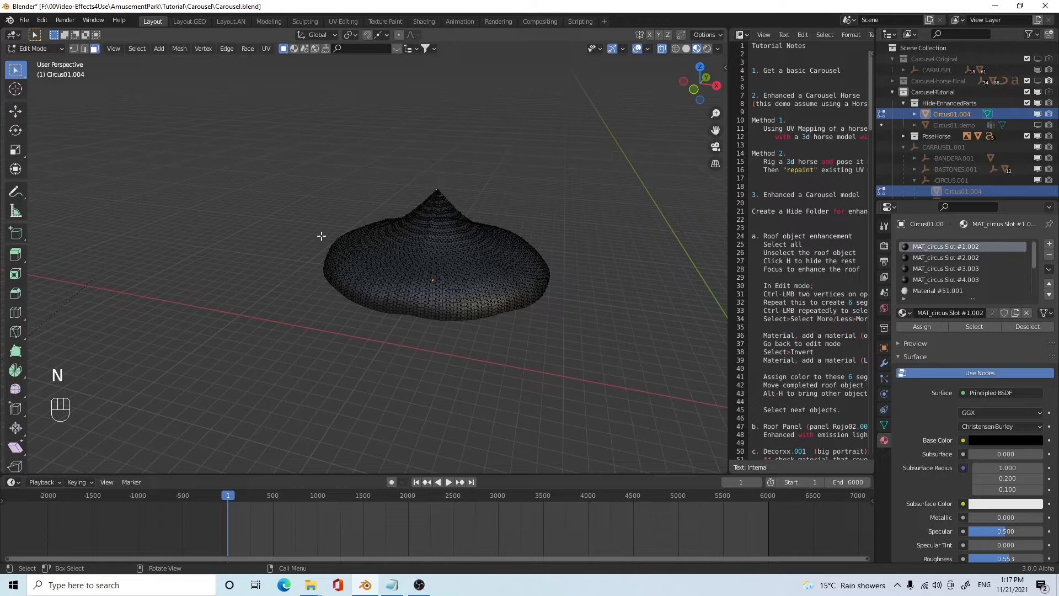
key("Tab")
key("Tab")
key("a")
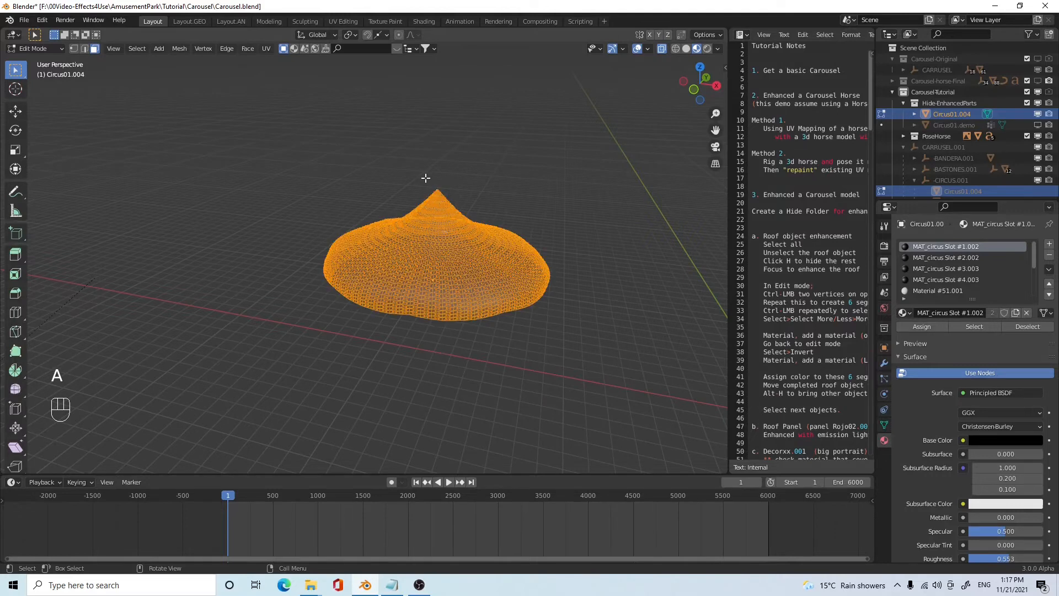
left_click(385, 165)
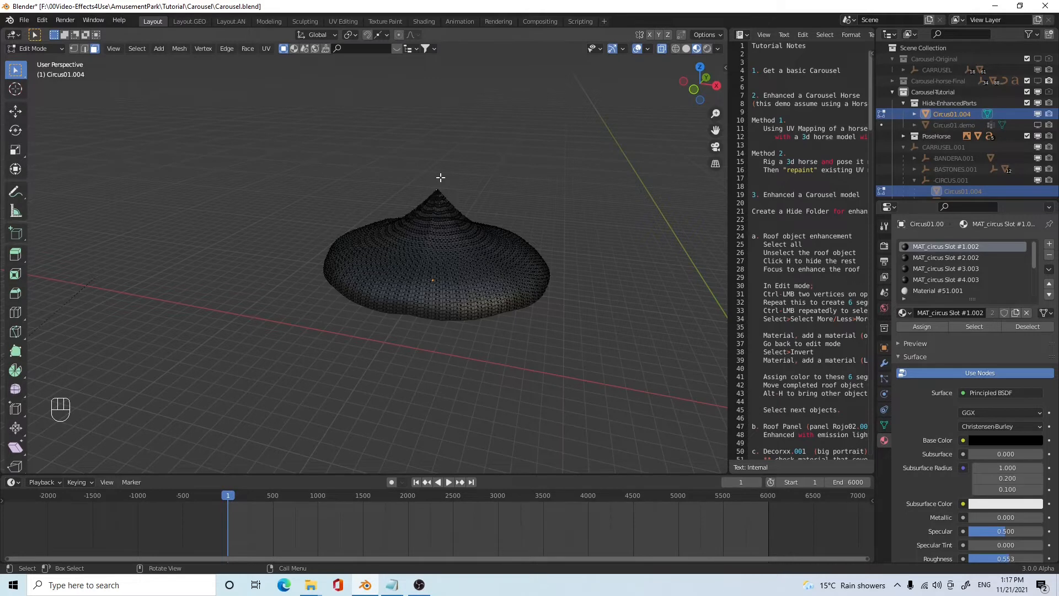
- Try to select a strip of faces from the roof's tip down to its rim using the shortest path
scroll(438, 177, "up", 2)
middle_click_drag(457, 194, 442, 230, "shift")
scroll(449, 227, "up", 2)
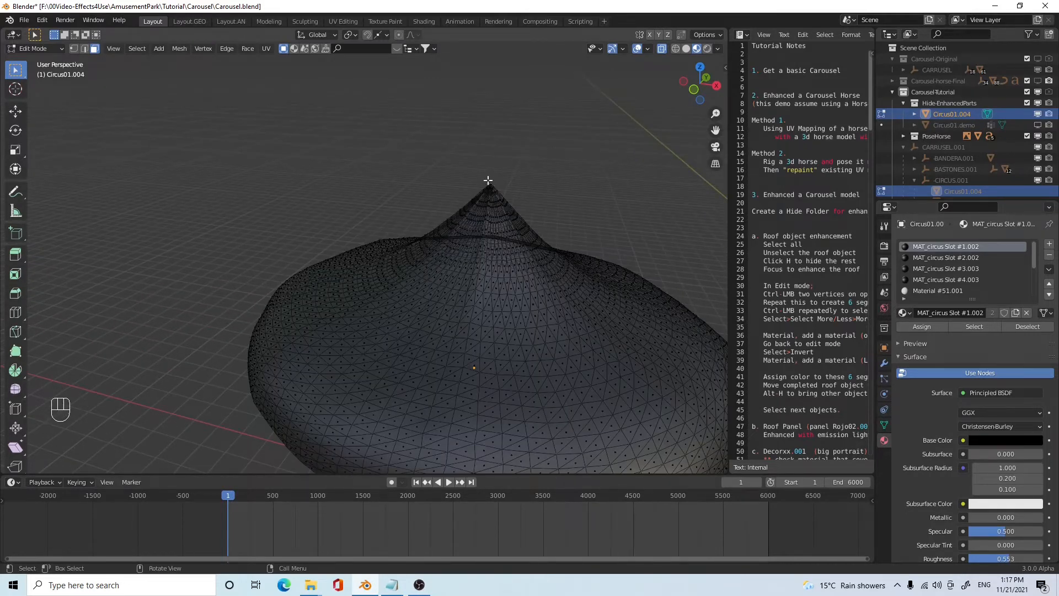
scroll(536, 226, "down", 3)
scroll(538, 232, "down", 4)
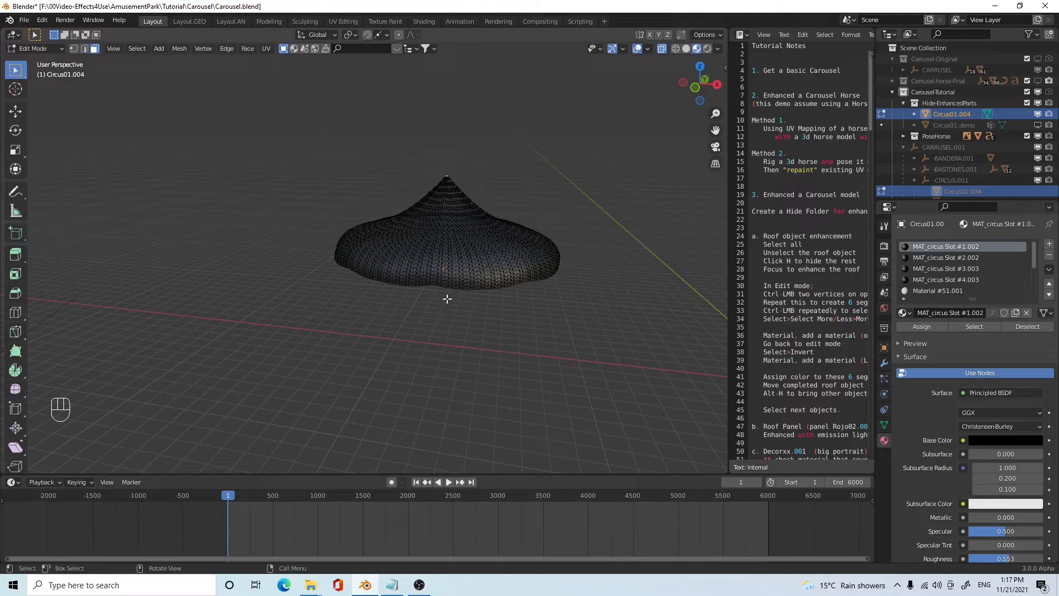
key("ctrl")
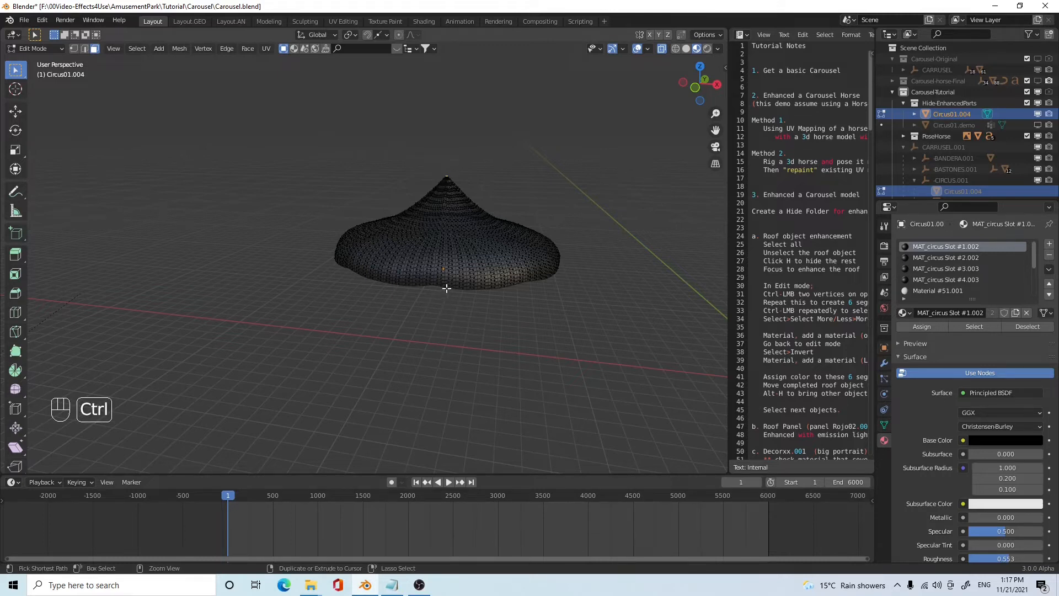
left_click(446, 288, "ctrl")
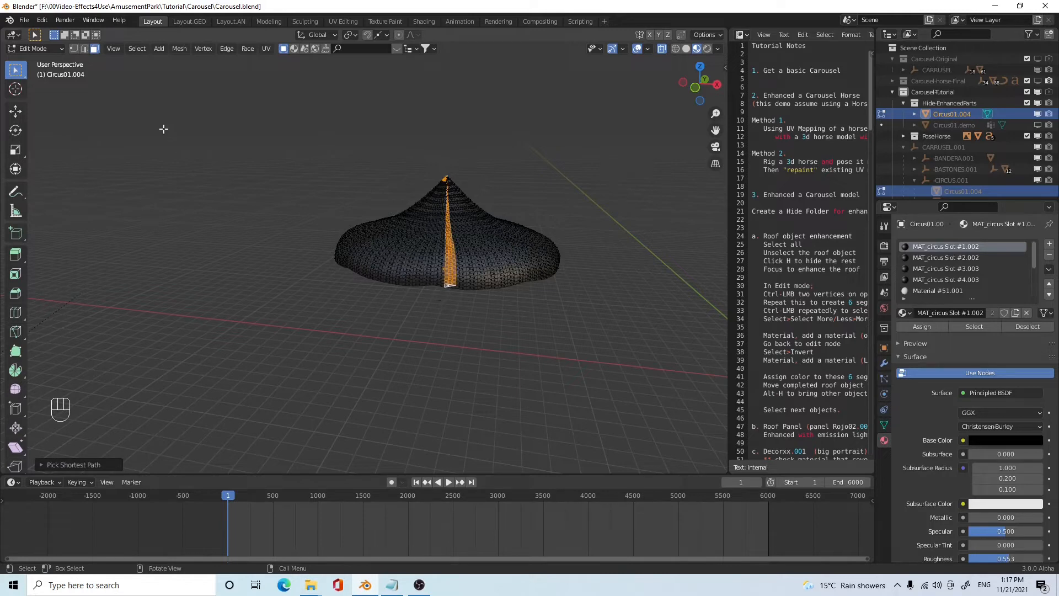
- Switch to vertex selection and select the shortest path of vertices from the roof's tip down to its rim
left_click(72, 50)
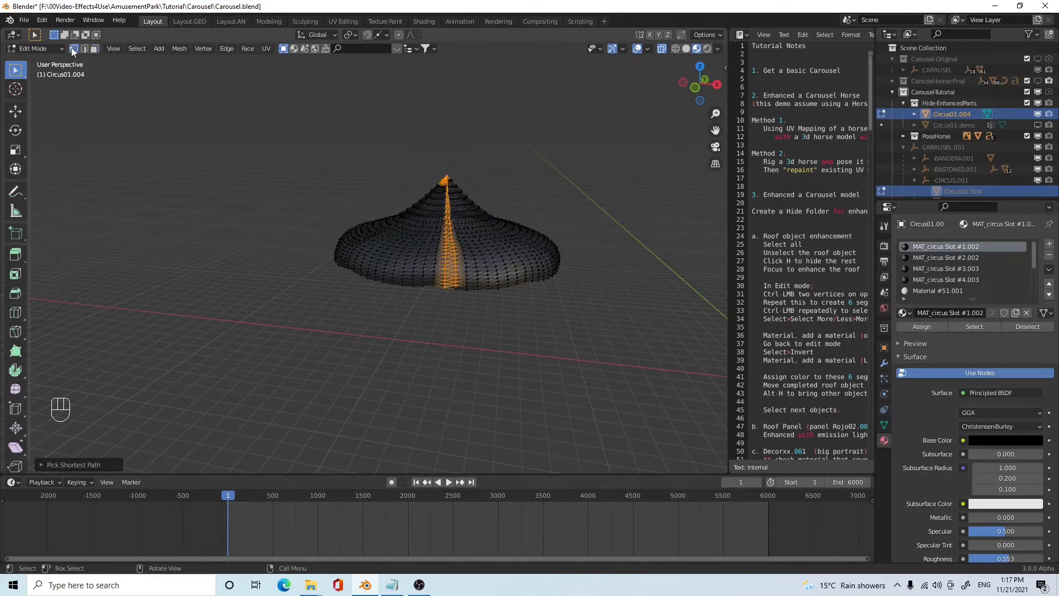
left_click(457, 150)
scroll(459, 159, "up", 3)
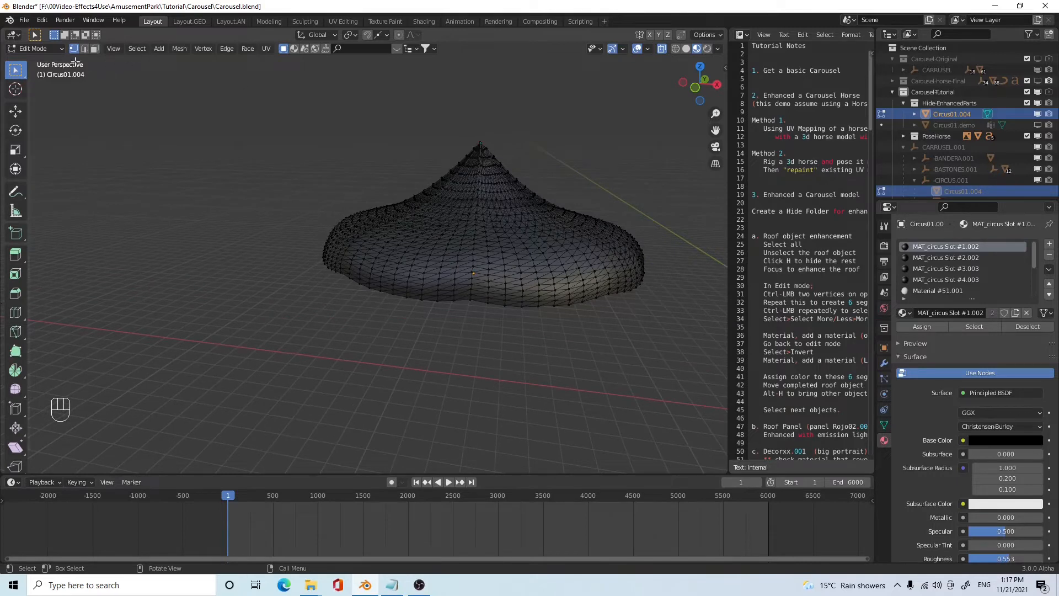
left_click(471, 301, "ctrl")
middle_click_drag(491, 335, 491, 349)
middle_click_drag(453, 307, 440, 314)
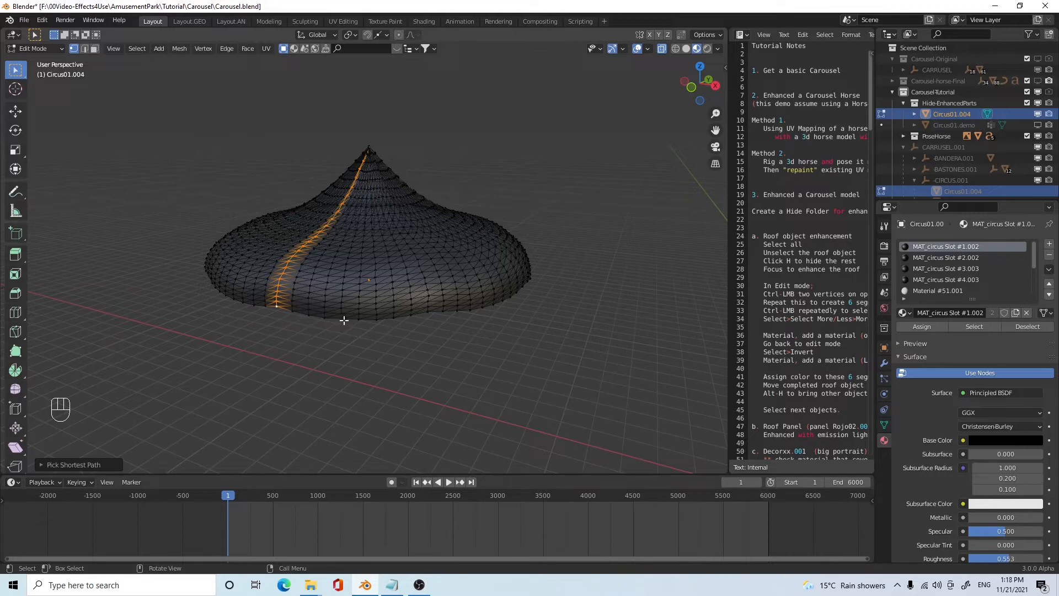
- Extend the vertex path along the rim and back up to the tip to outline one roof segment
key("ctrl")
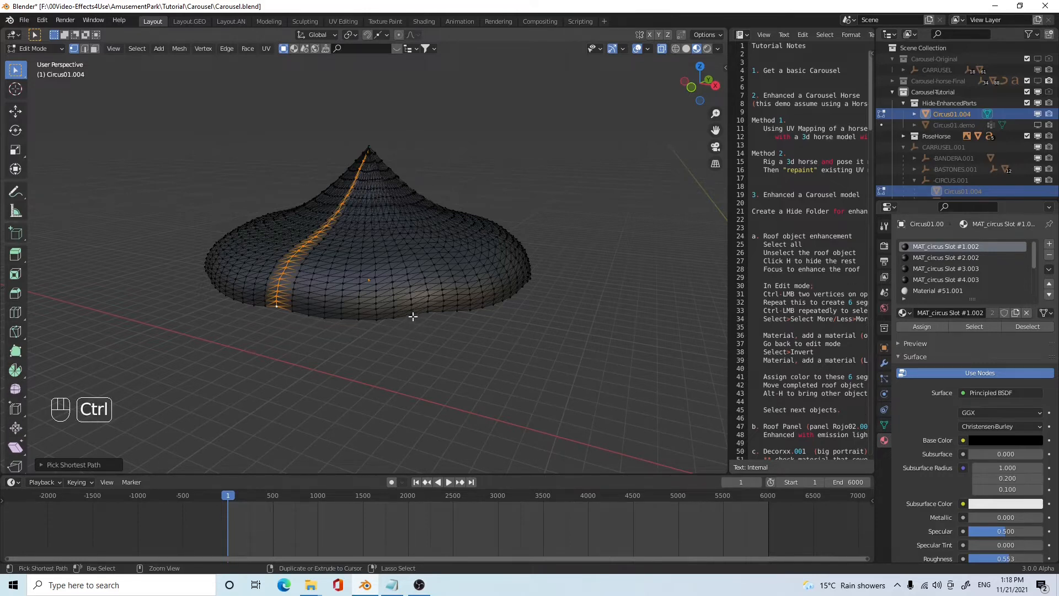
left_click(413, 316, "ctrl")
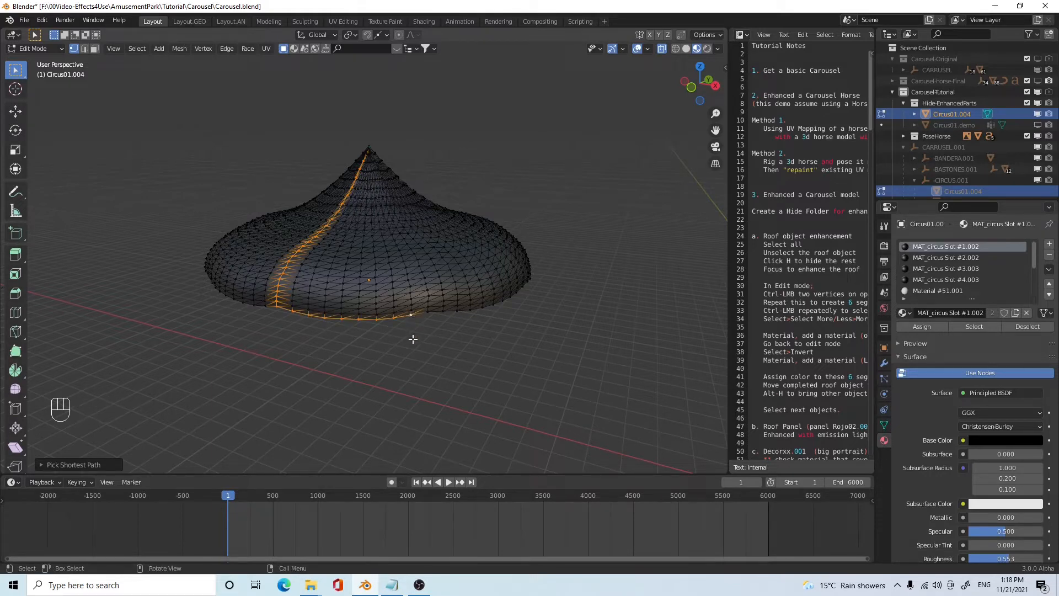
left_click(370, 145, "ctrl")
middle_click_drag(523, 431, 486, 426)
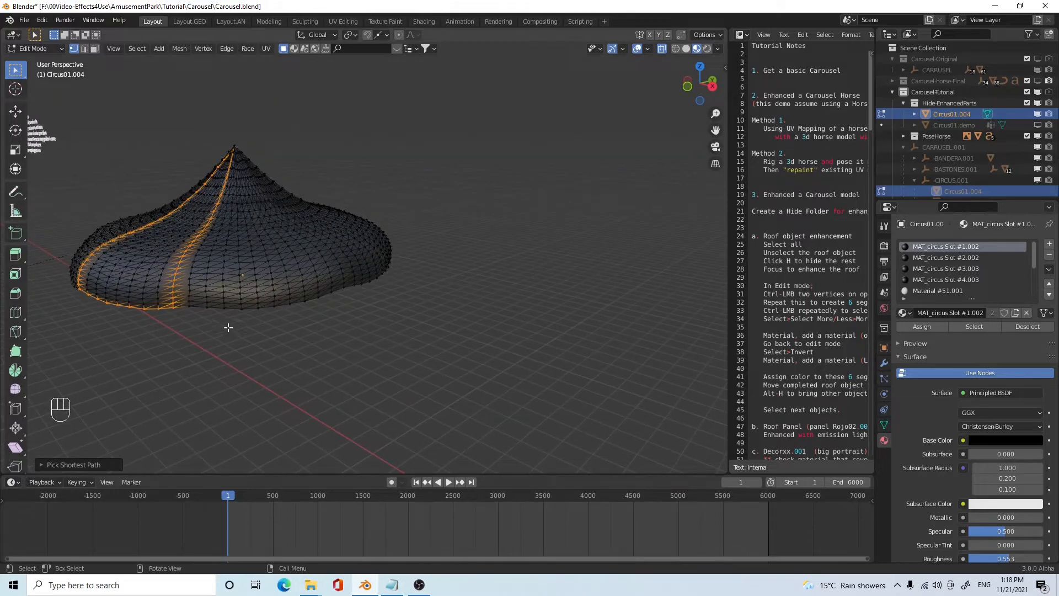
- Continue the shortest-path vertex selection between tip and rim around the roof to outline the remaining alternating segments
left_click(305, 302, "ctrl")
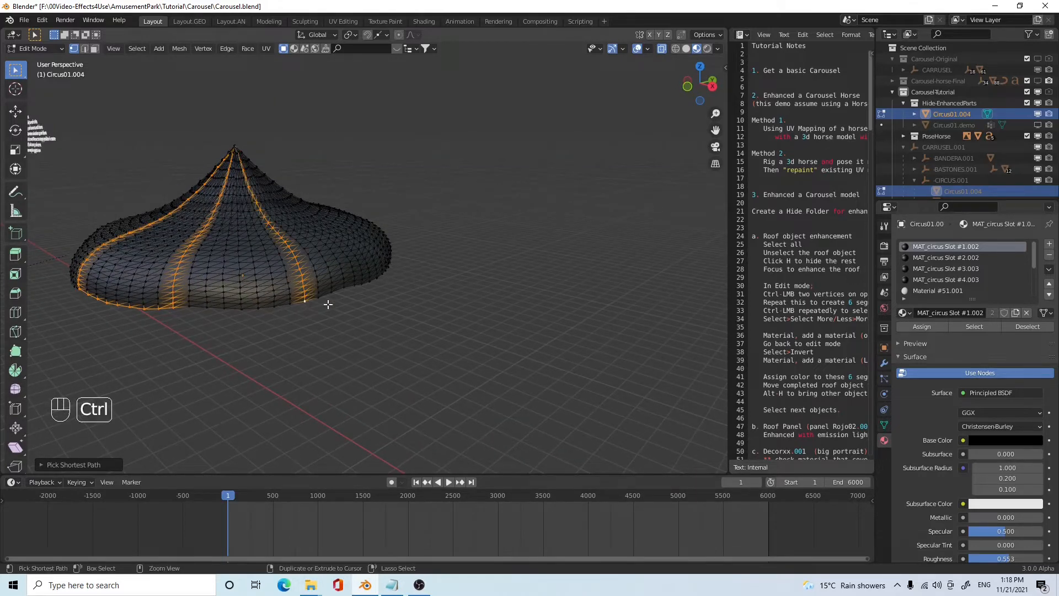
middle_click_drag(367, 348, 386, 344)
mouse_move(229, 314)
middle_mouse_down()
mouse_move(239, 326)
mouse_move(208, 285)
mouse_move(232, 300)
middle_mouse_up()
left_click(239, 186, "ctrl")
left_click(239, 186, "ctrl")
middle_click_drag(187, 265, 190, 331)
scroll(232, 276, "up", 3)
middle_click_drag(231, 287, 404, 192)
left_click(515, 181, "ctrl")
middle_click_drag(570, 246, 408, 212)
left_click(472, 198, "ctrl")
middle_click_drag(475, 187, 499, 338)
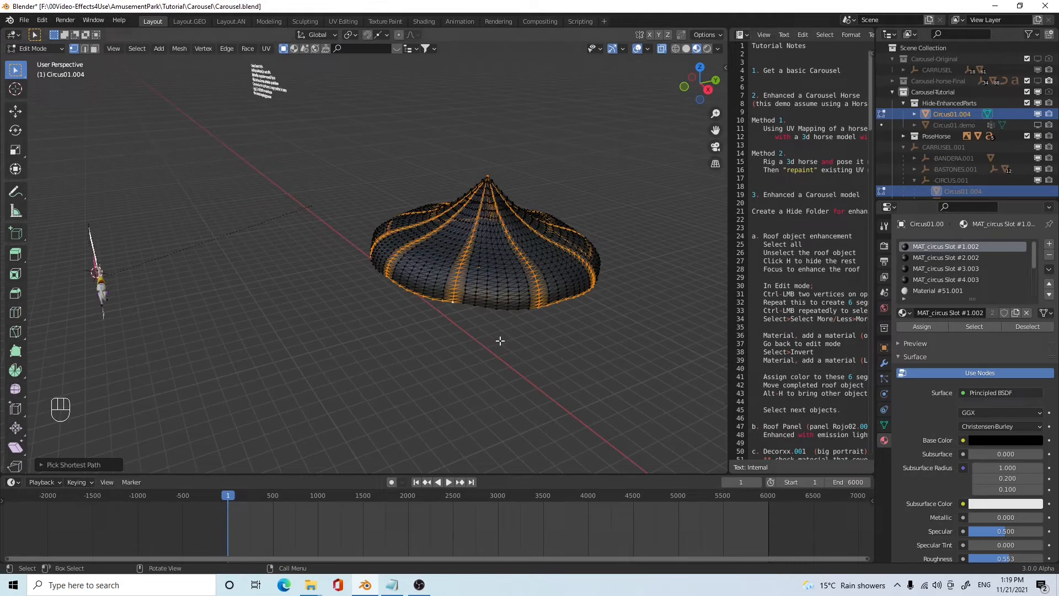
- Add a vertex group to the roof mesh and assign the selected segment outlines to it
left_click(884, 426)
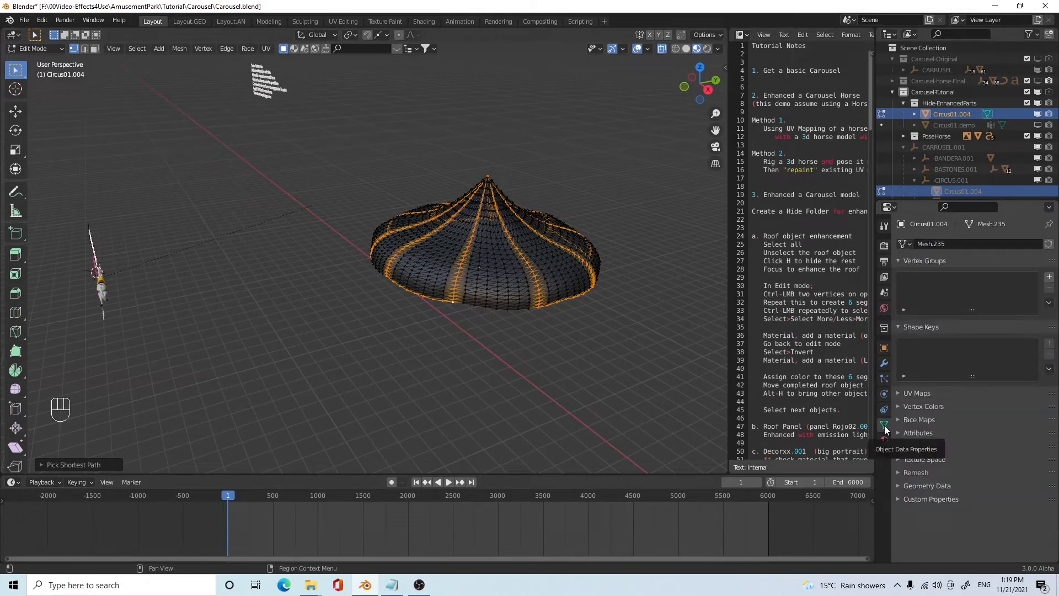
left_click(1049, 277)
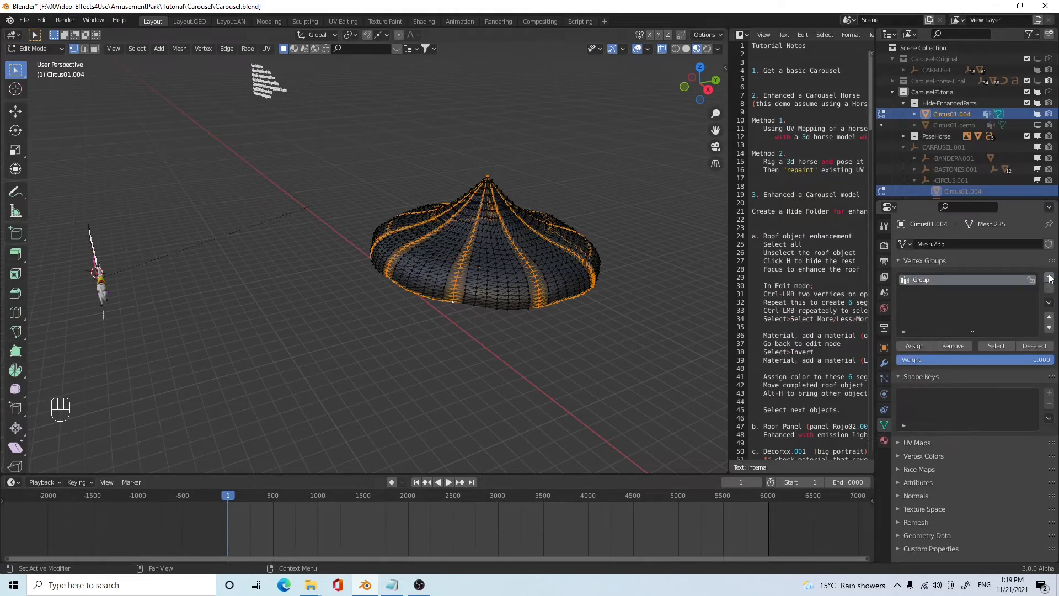
left_click(915, 346)
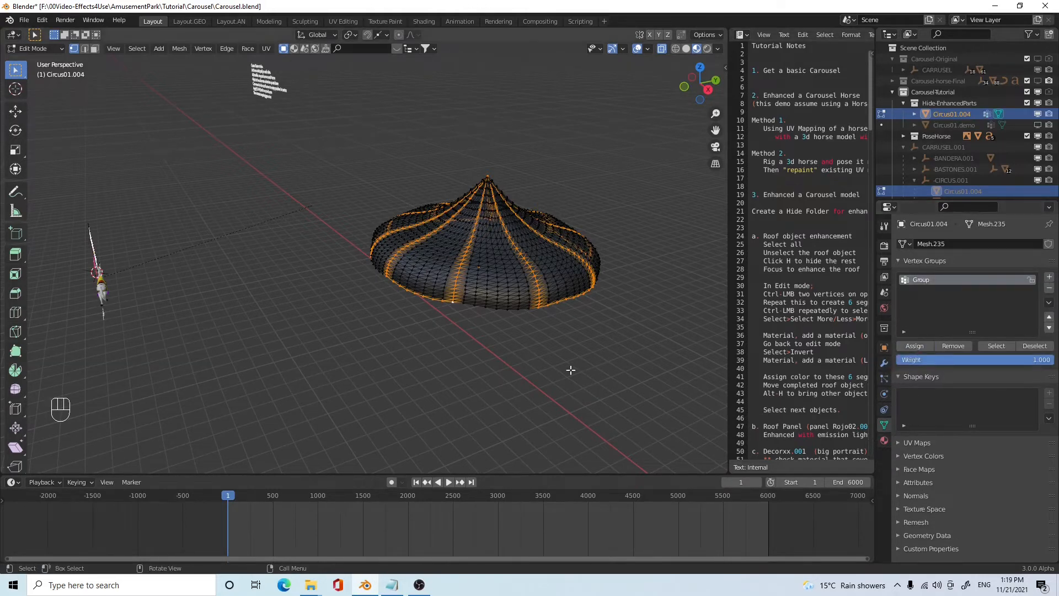
mouse_move(573, 355)
middle_mouse_down()
mouse_move(354, 355)
mouse_move(466, 365)
mouse_move(570, 353)
mouse_move(613, 376)
mouse_move(587, 360)
middle_mouse_up()
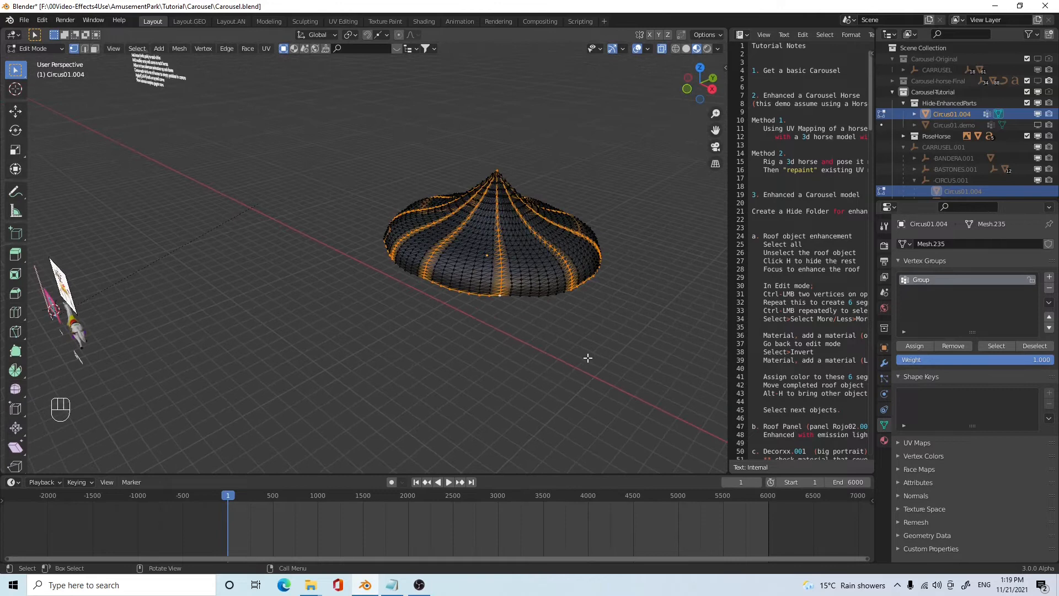
- Show the finished striped roof Circus01.demo for comparison with the selected outlines, and hide it again
left_click(1038, 124)
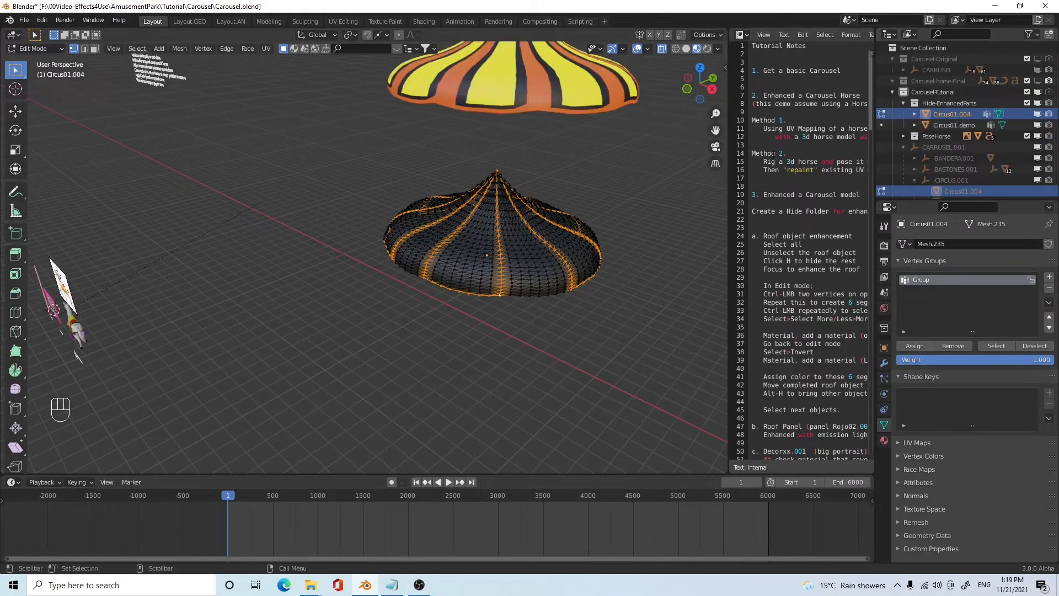
middle_click_drag(597, 230, 568, 267, "shift")
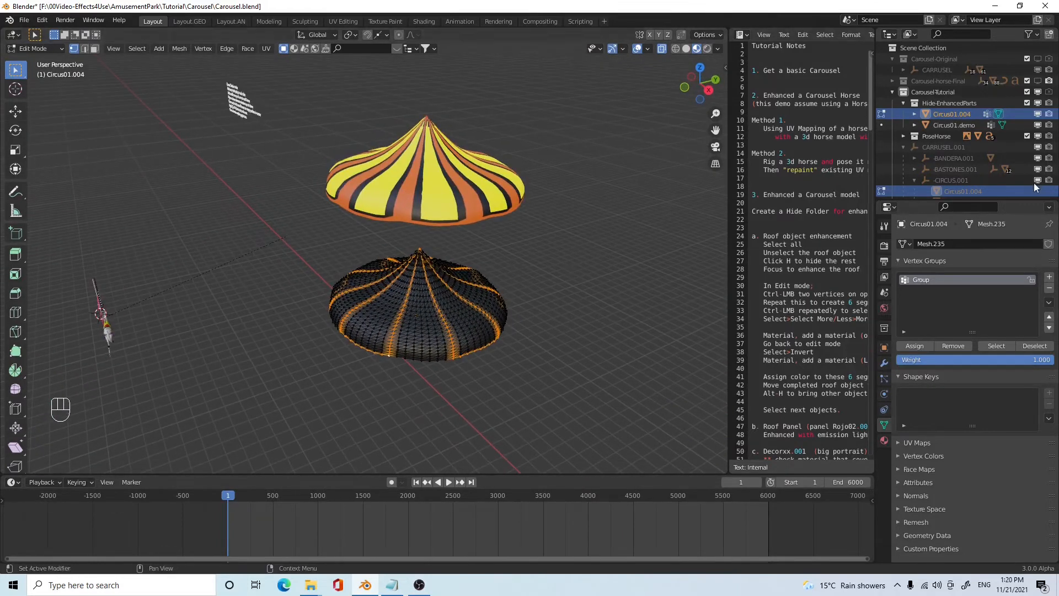
left_click(1039, 126)
middle_click_drag(551, 417, 551, 374)
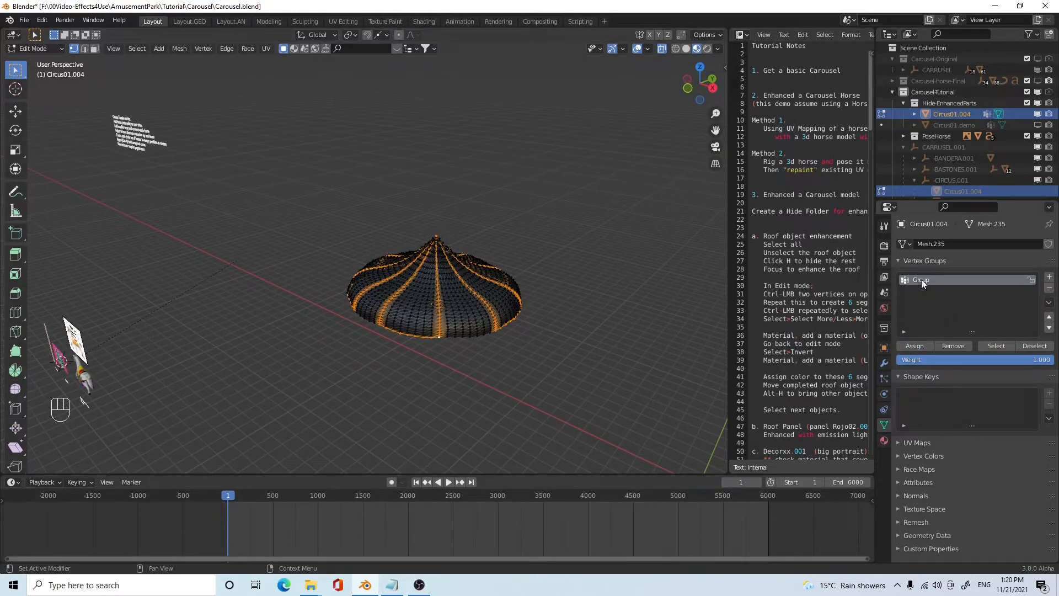
- Grow the selected roof outlines twice with Select More and reduce them once with Select Less to form wider stripes
middle_click_drag(423, 246, 412, 357)
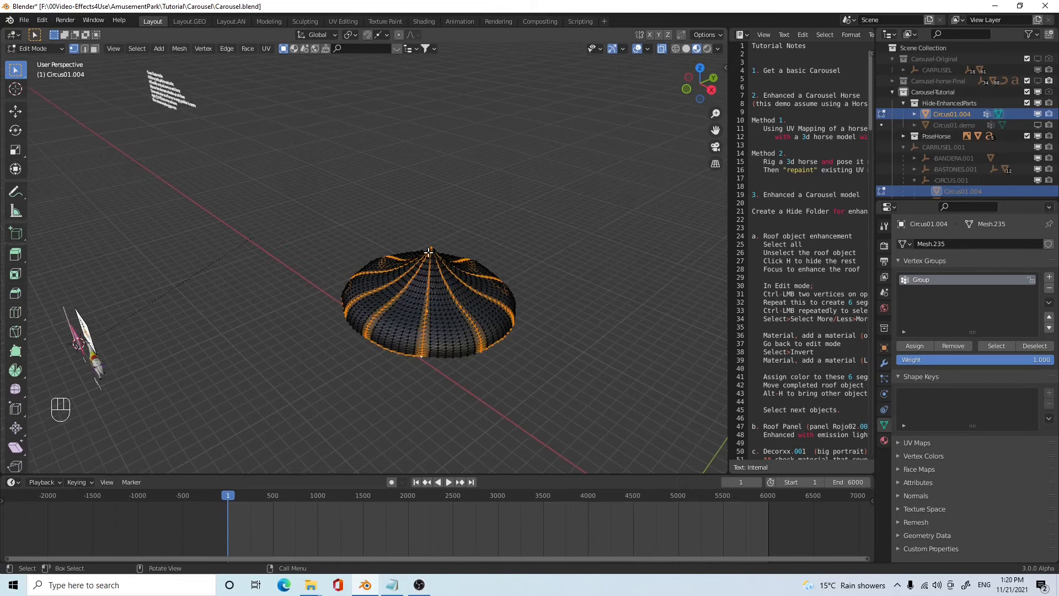
left_click(137, 48)
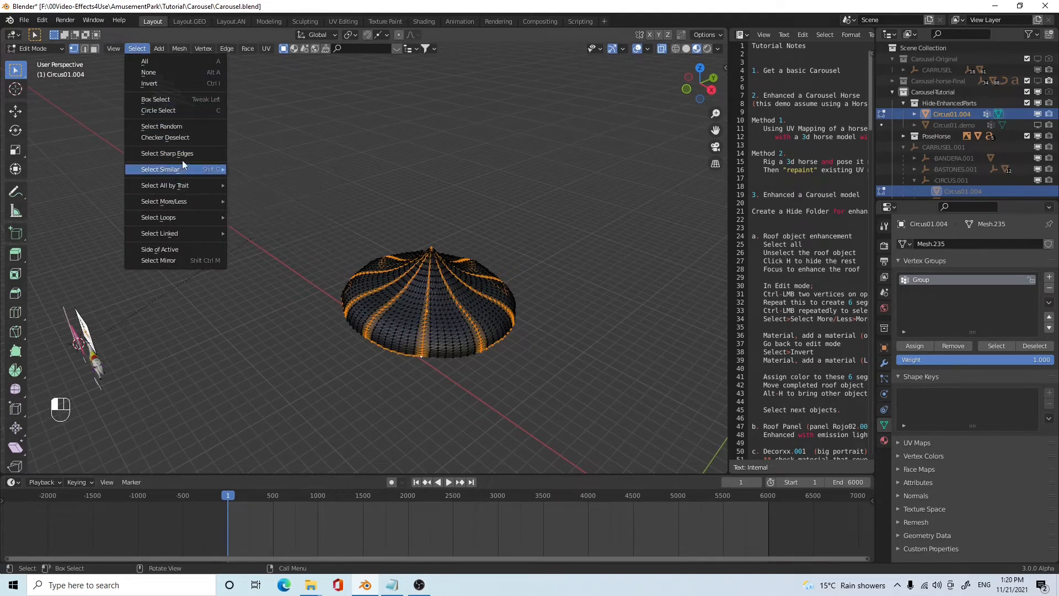
mouse_move(187, 202)
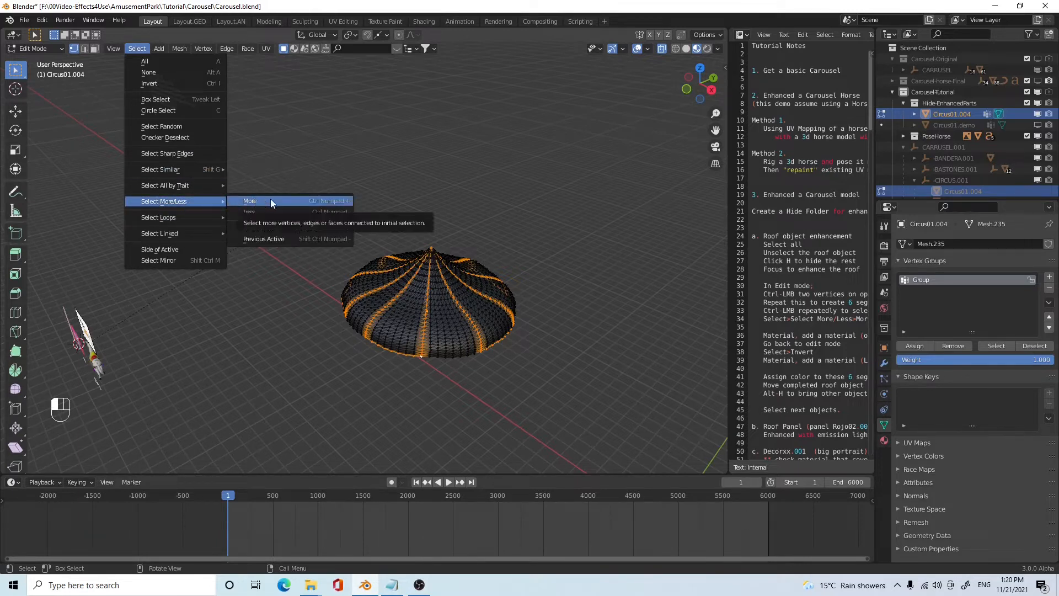
left_click(270, 202)
key("ctrl")
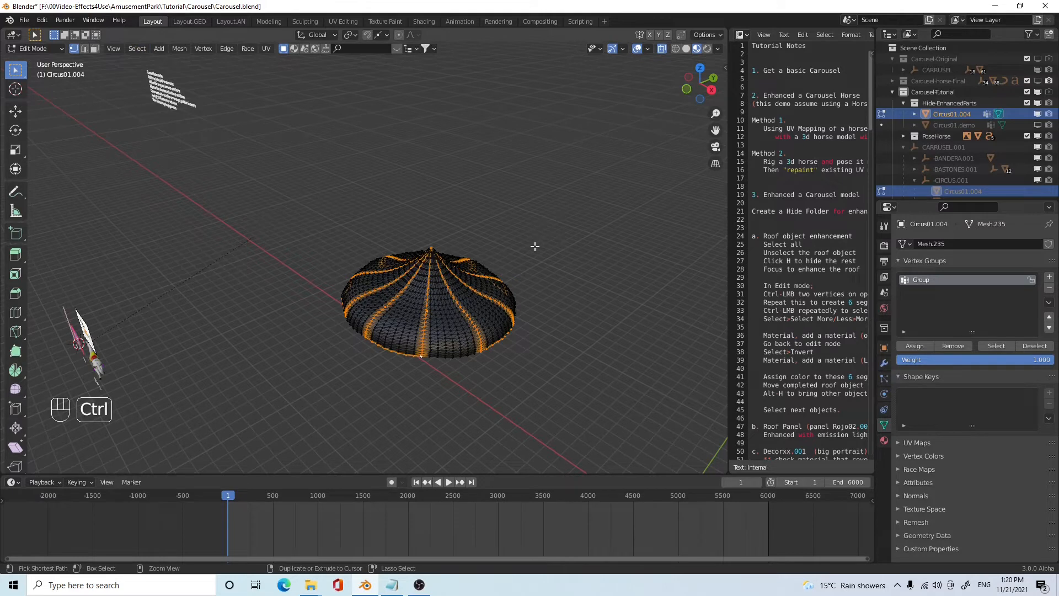
key("ctrl+KP_Add")
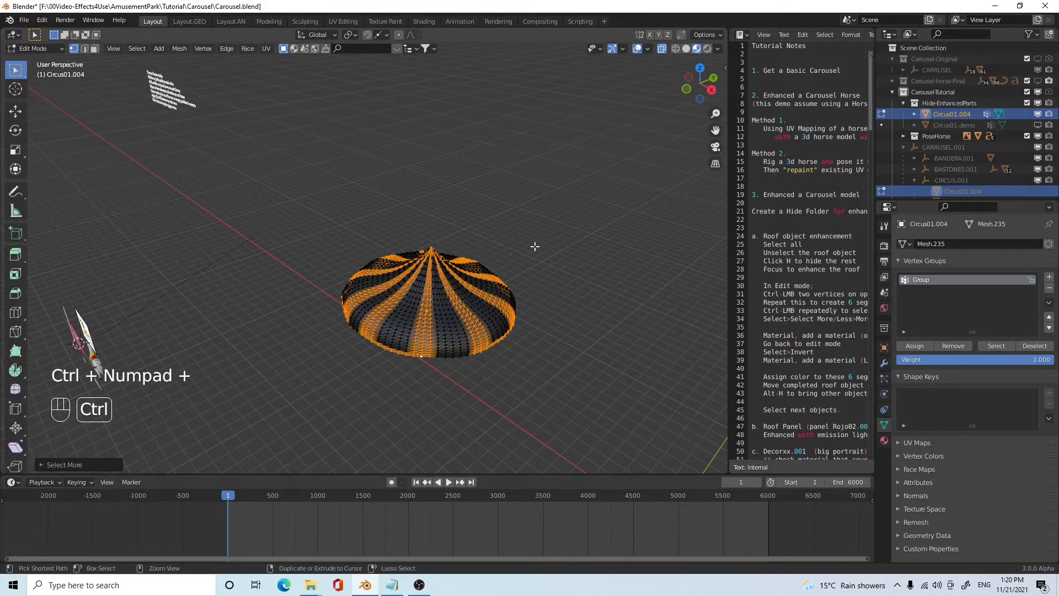
key("ctrl+KP_Add")
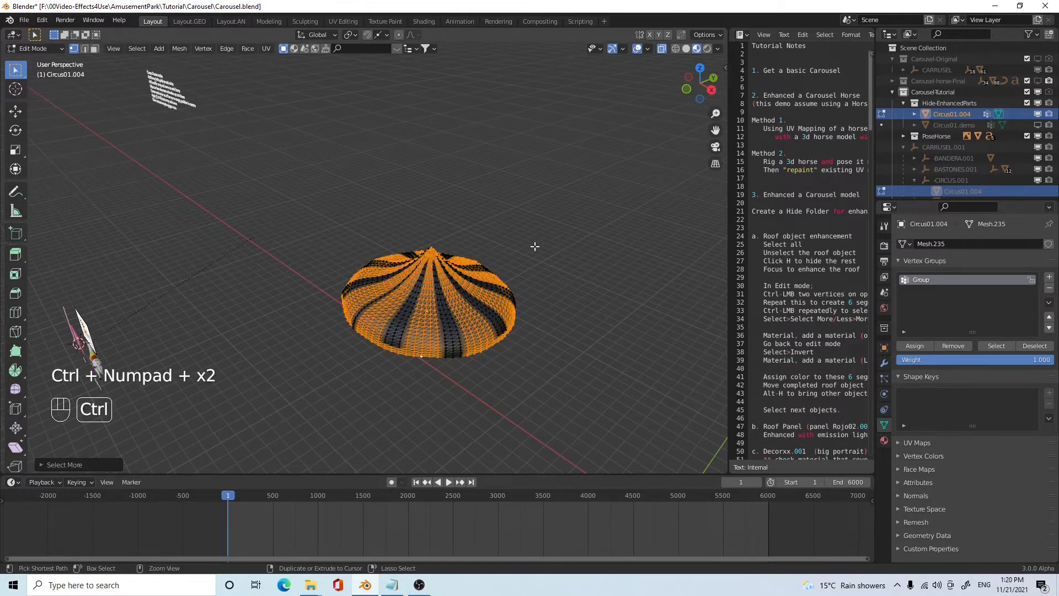
key("ctrl+KP_Subtract")
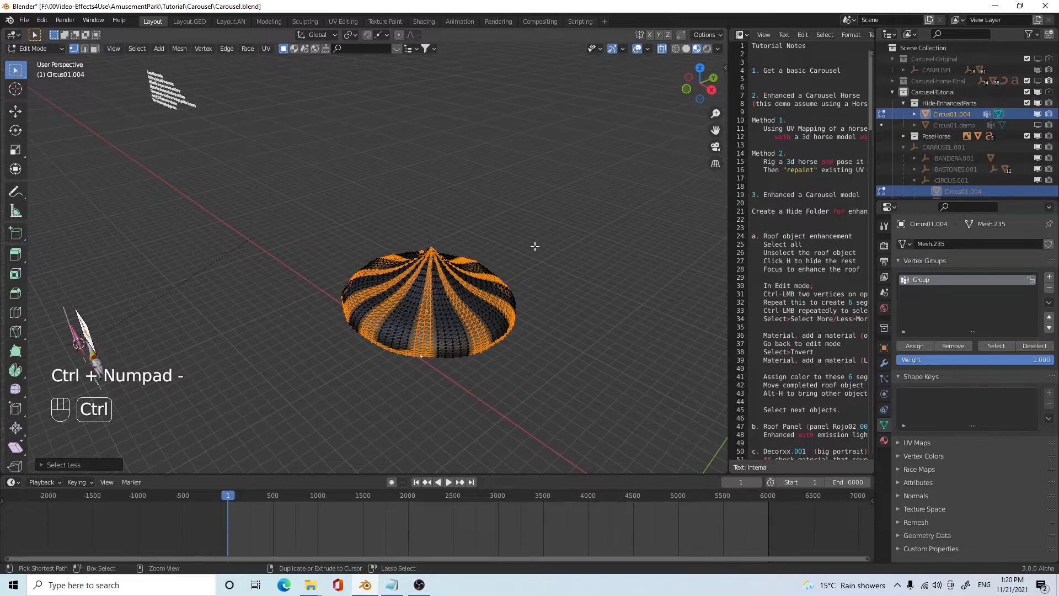
- Add a second vertex group to the roof mesh, assign the widened stripes to it and clear the selection
middle_click_drag(485, 354, 393, 377)
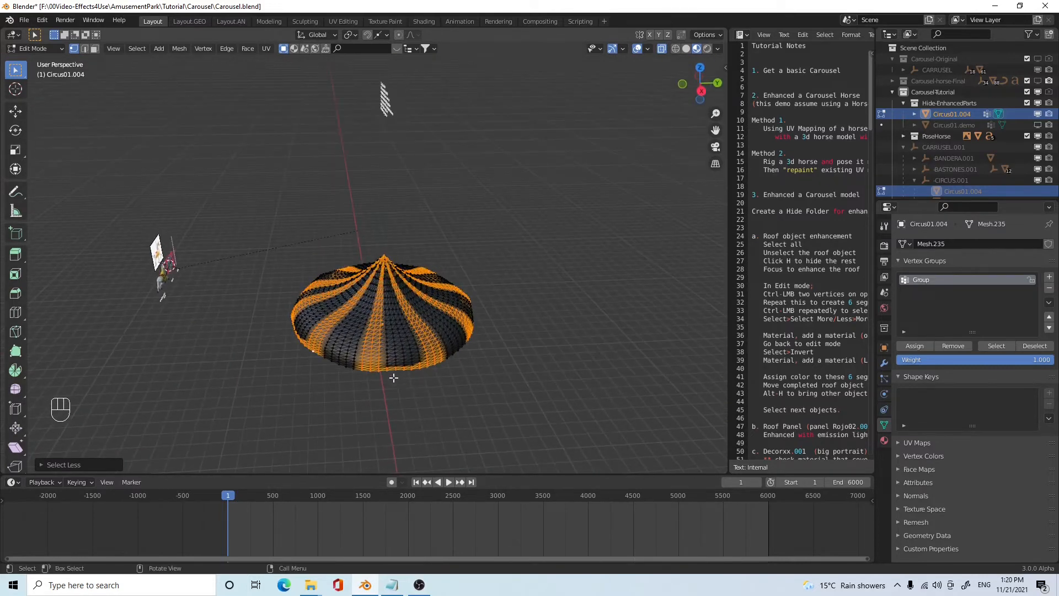
left_click(1049, 277)
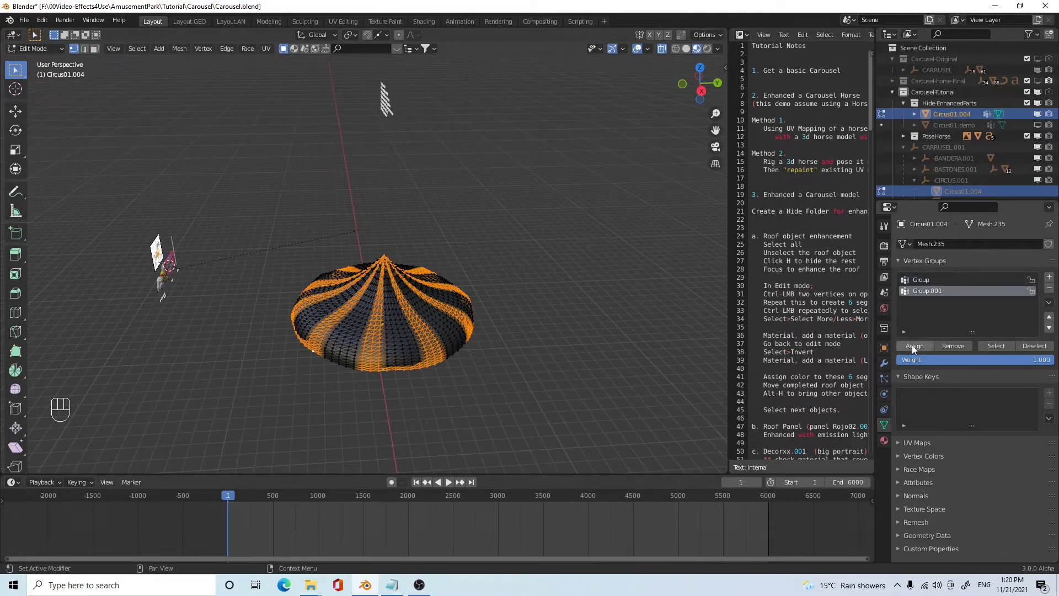
left_click(529, 362)
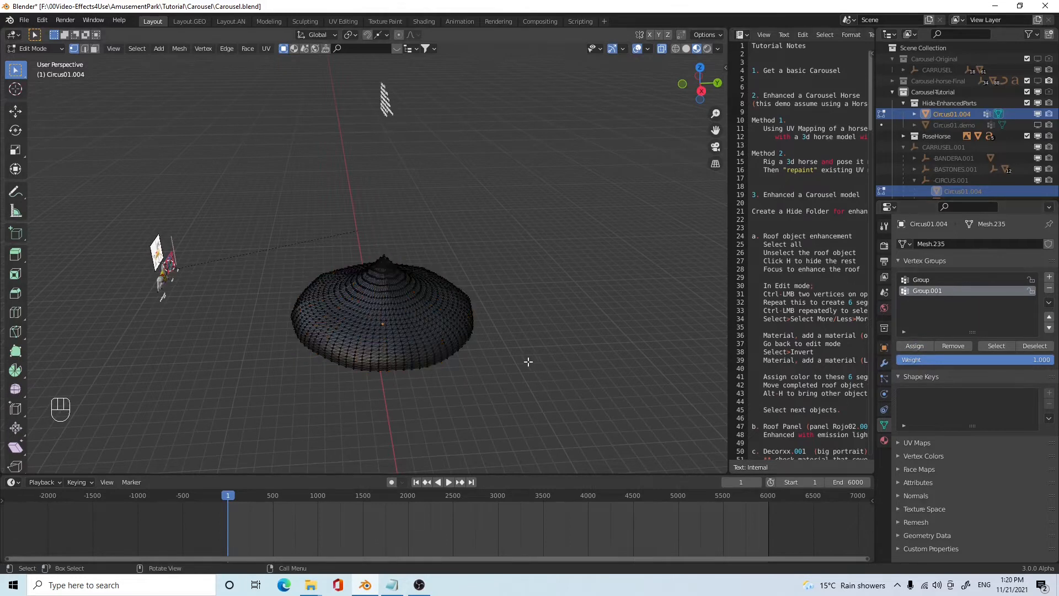
- Check the first vertex group's selection, clear it, and select the wide stripes stored in the second vertex group
left_click(960, 280)
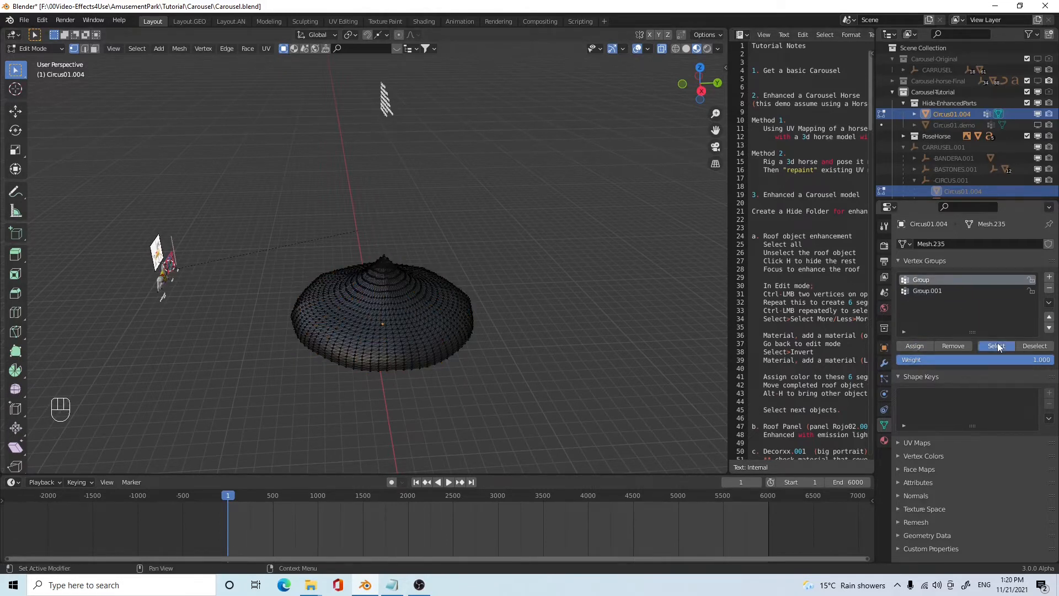
left_click(996, 346)
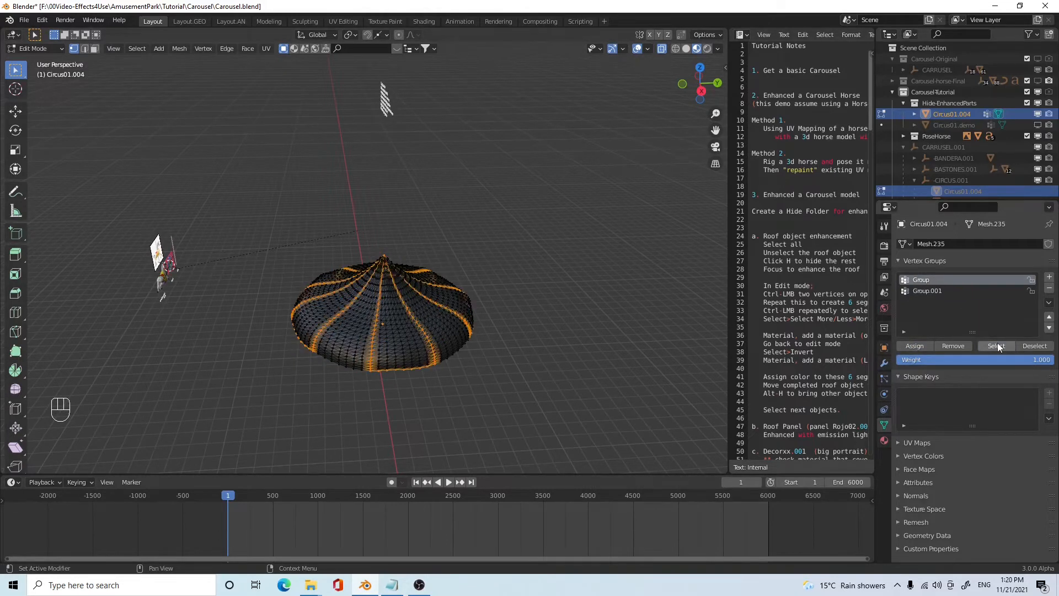
left_click(614, 263)
left_click(932, 291)
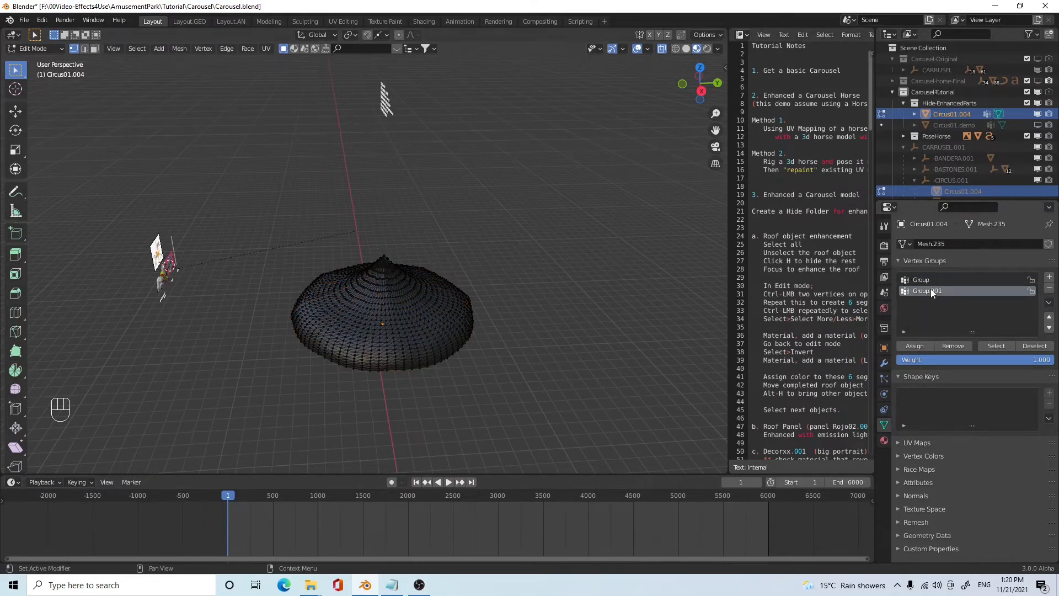
left_click(997, 346)
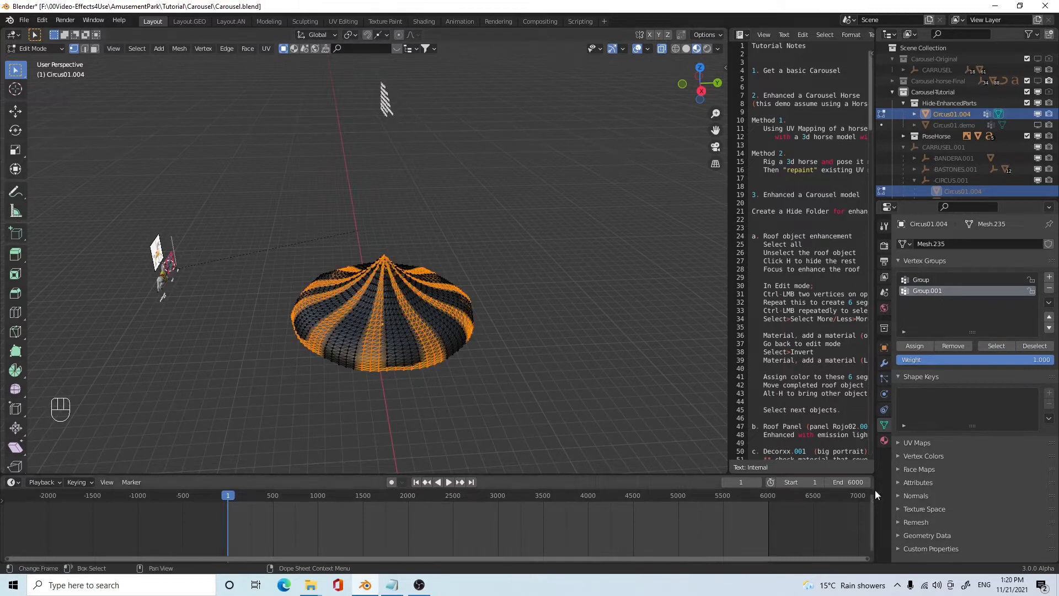
- Add a material slot with [0046_Gold], assign it to the selected roof stripes and view the roof in Object Mode
left_click(885, 441)
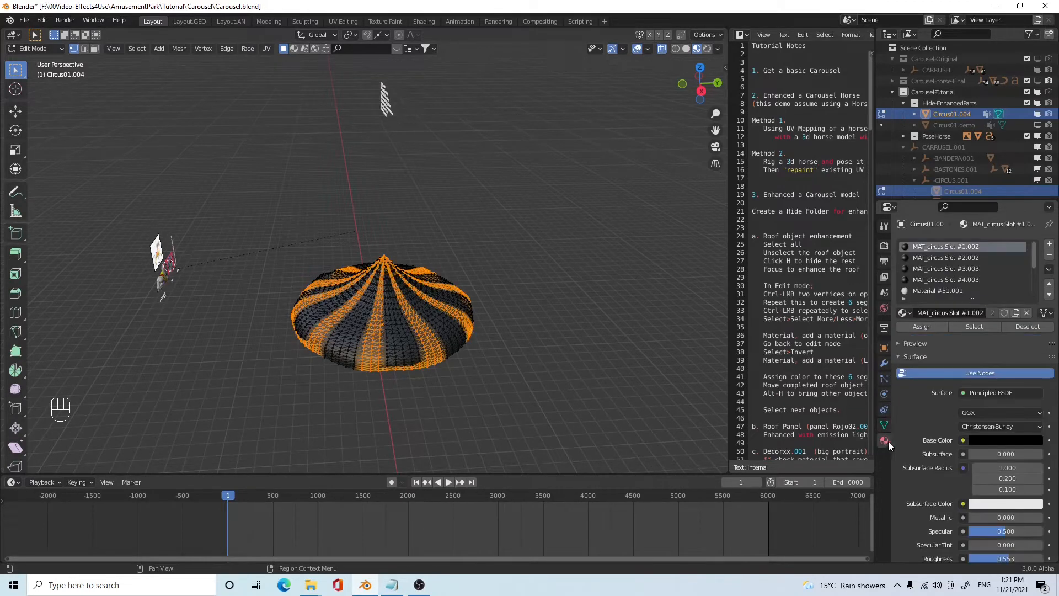
left_click(1049, 243)
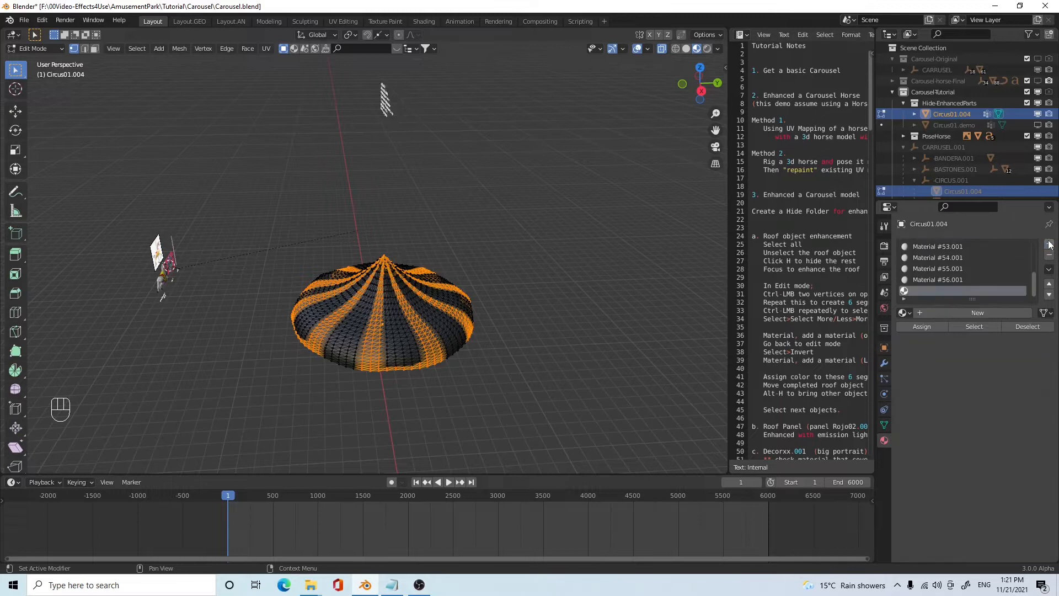
left_click(908, 312)
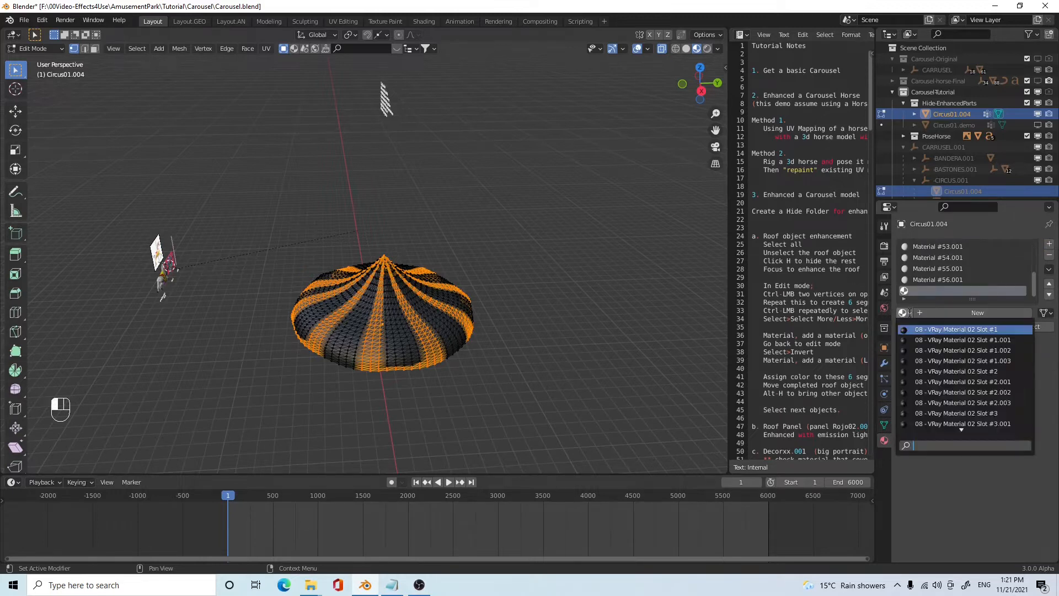
type("GOLD")
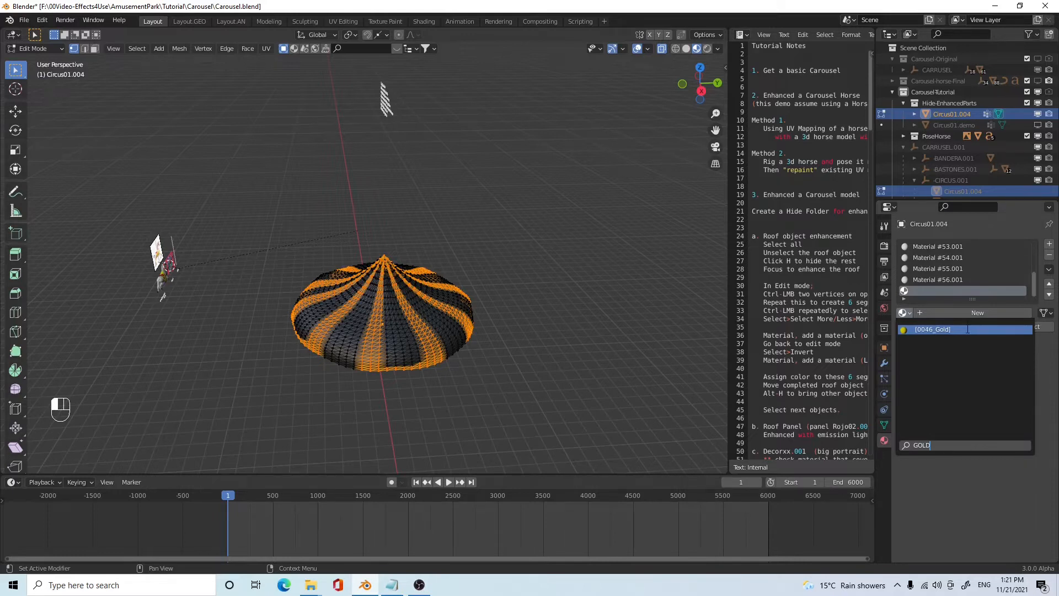
left_click(968, 329)
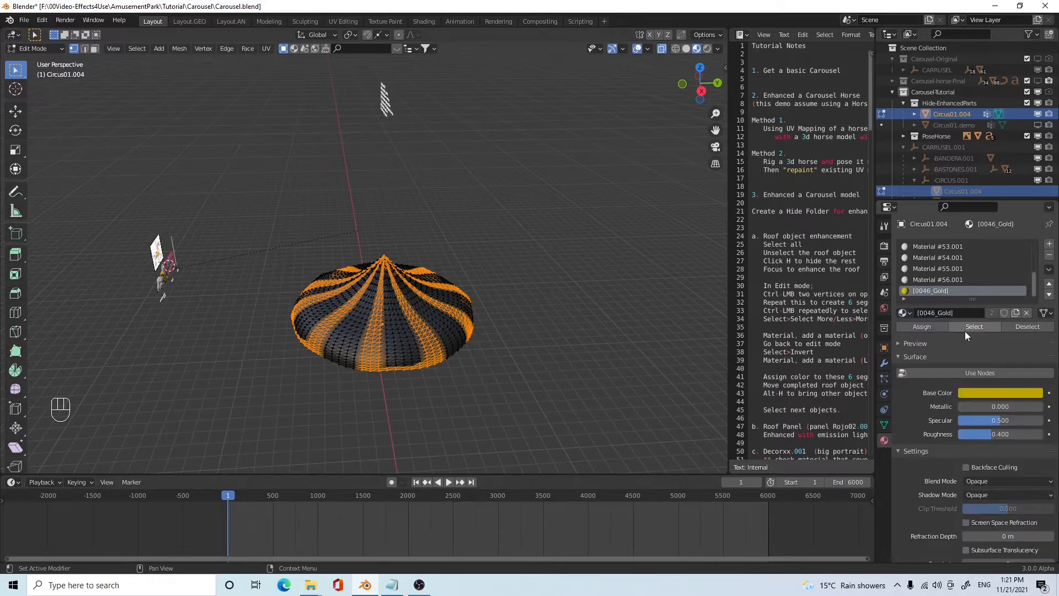
left_click(923, 326)
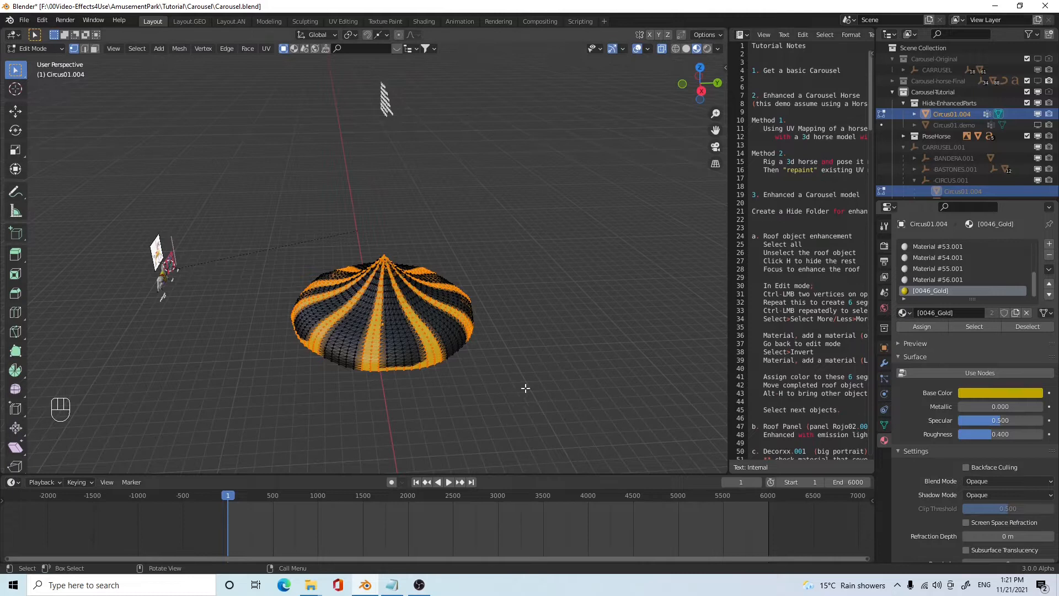
key("Tab")
middle_click_drag(493, 369, 513, 380)
scroll(504, 382, "up", 2)
scroll(504, 392, "down", 3)
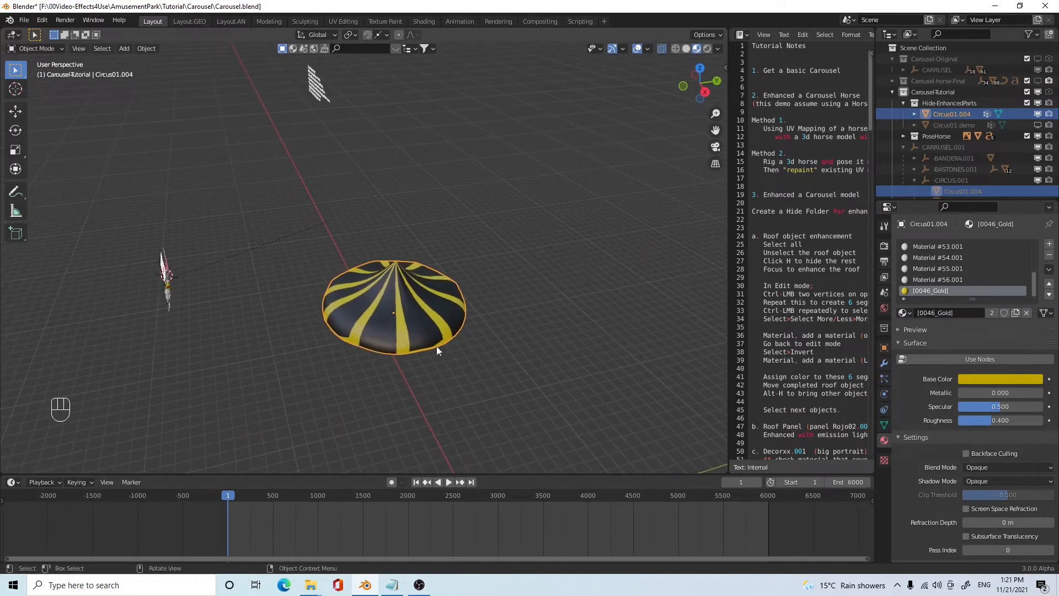
- Return the roof to Edit Mode and invert the selection to select the segments between the gold stripes
left_click(885, 426)
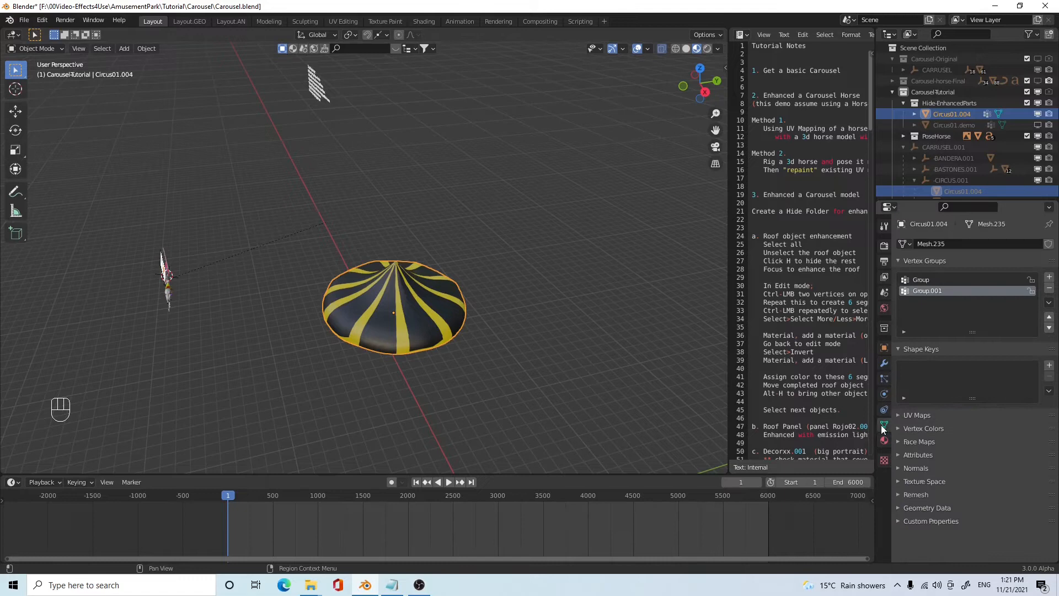
key("Tab")
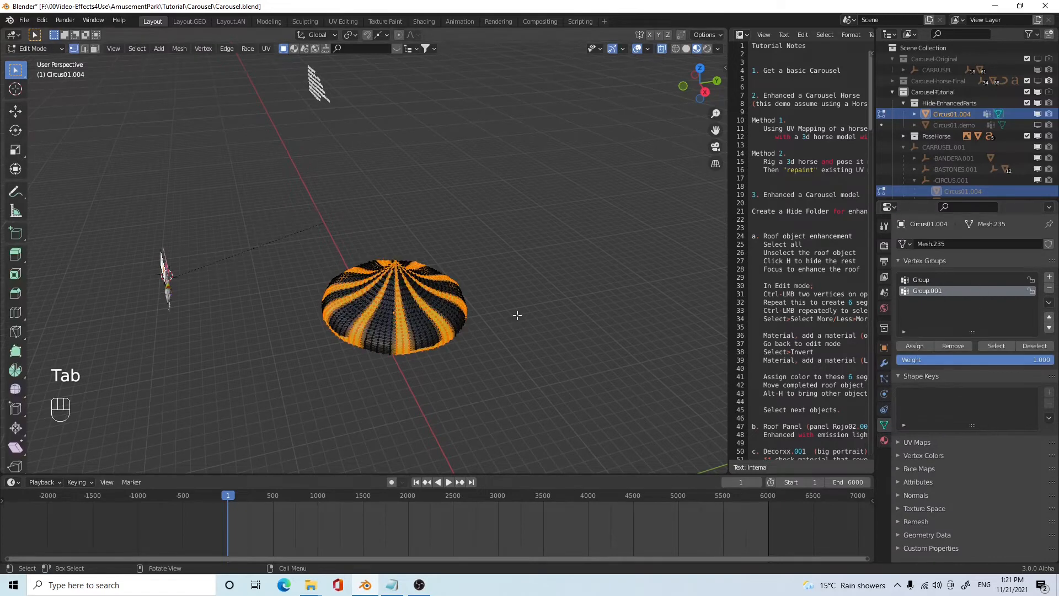
scroll(422, 353, "up", 2)
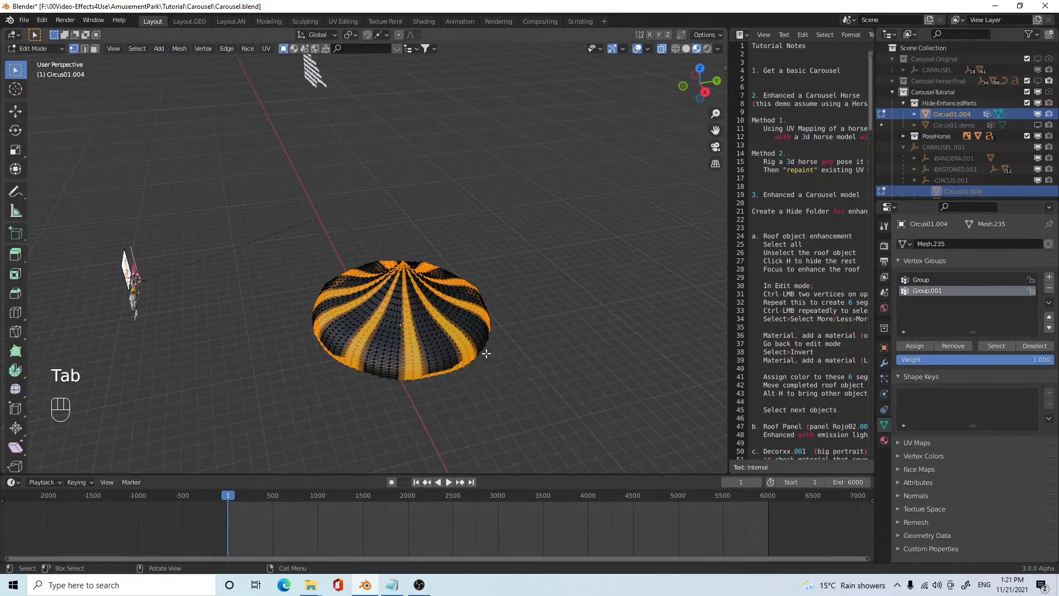
left_click(136, 49)
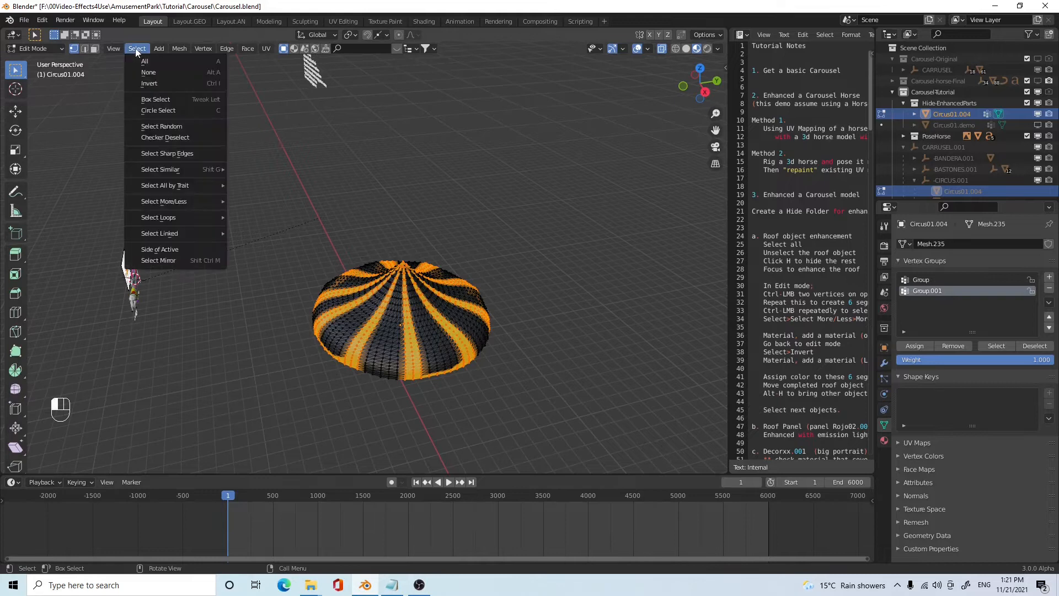
left_click(146, 83)
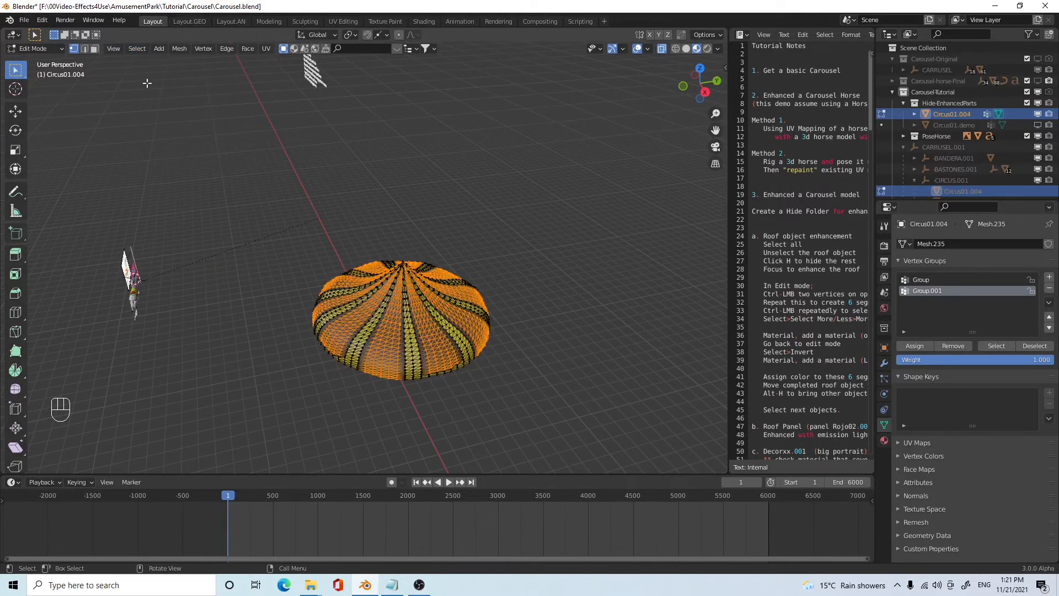
middle_click_drag(464, 397, 472, 372)
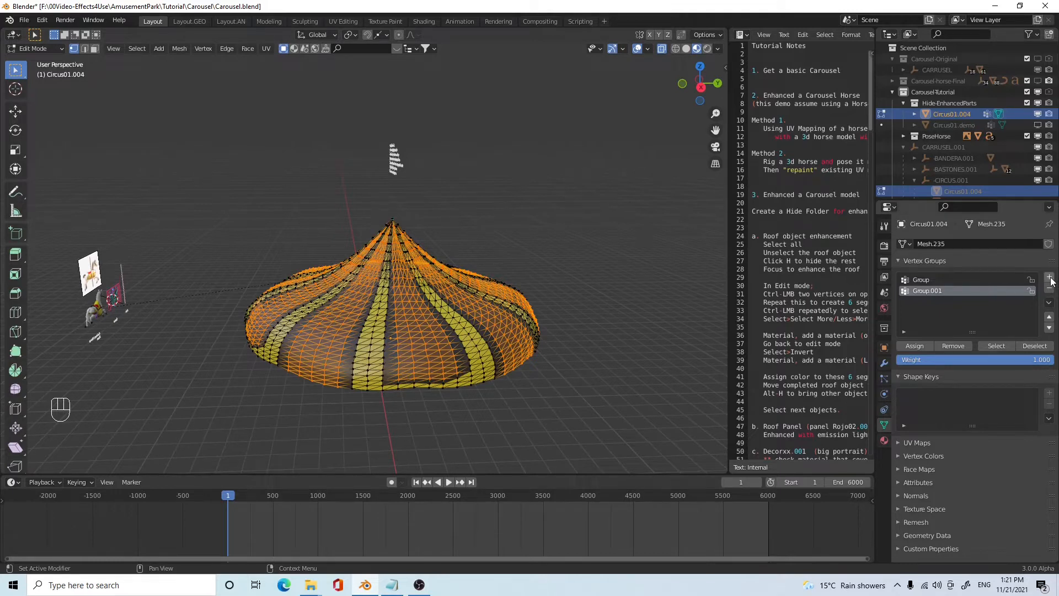
- Add a material slot with [0022_Maroon], assign it to the selected segments and return to Object Mode
left_click(885, 440)
left_click(905, 313)
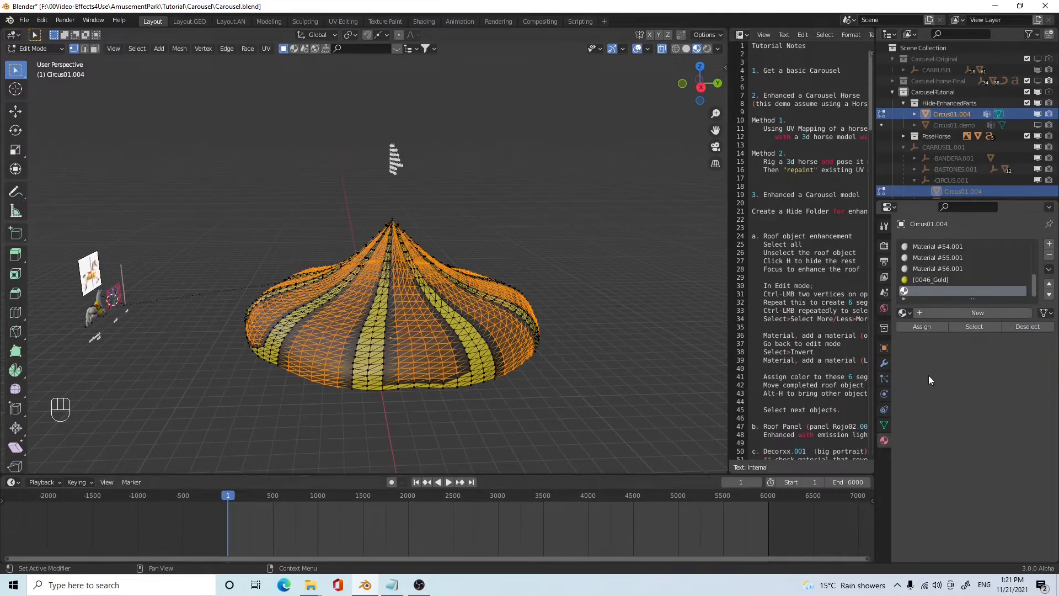
left_click(929, 393)
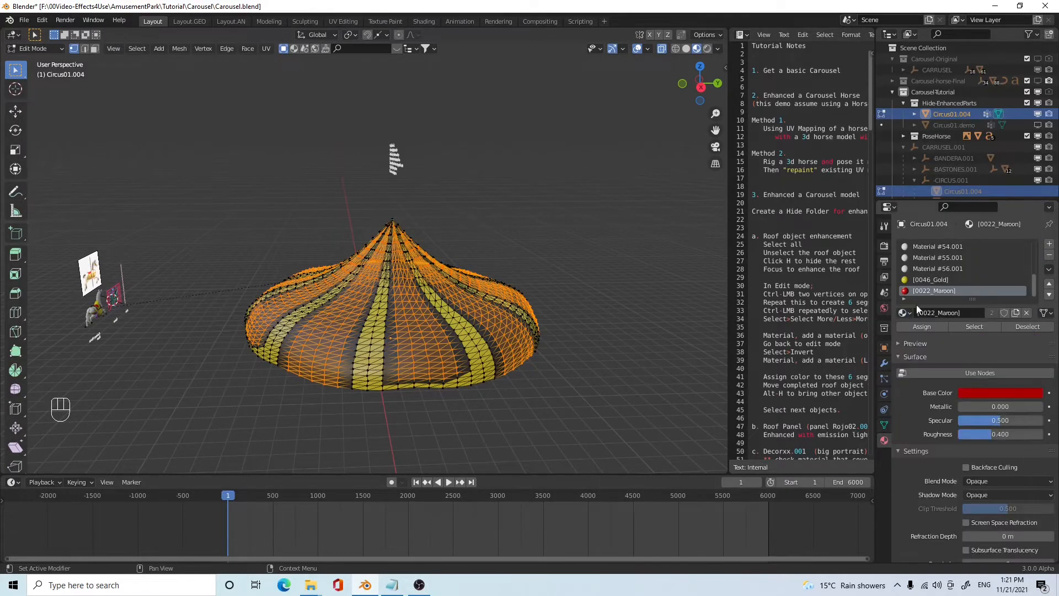
key("Tab")
middle_click_drag(505, 355, 547, 378)
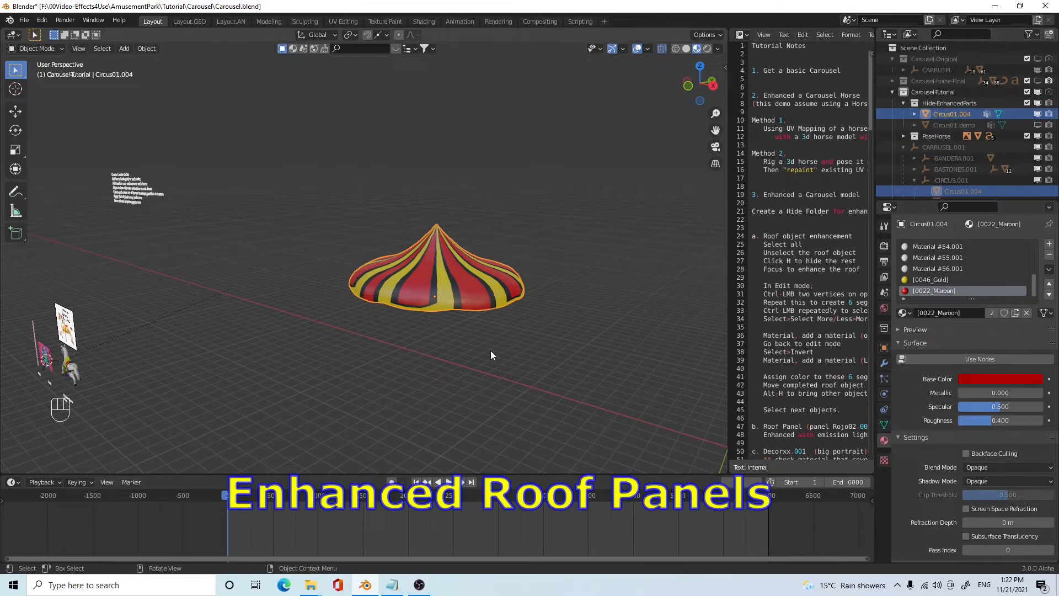
- Unhide all the hidden carousel objects and clear the object selection
key("alt+h")
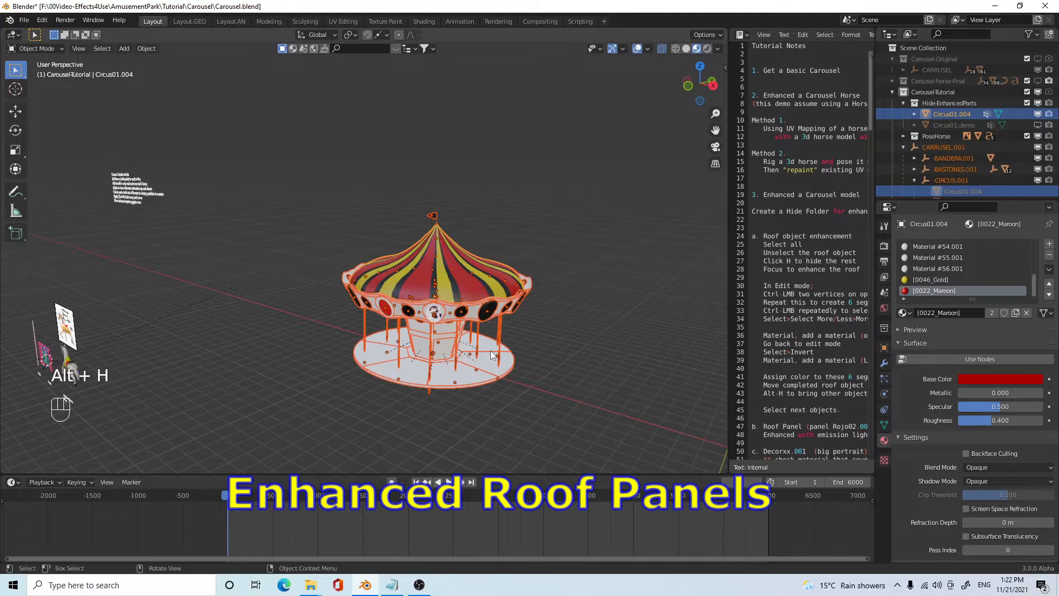
middle_click_drag(485, 346, 555, 334)
left_click(554, 333)
scroll(448, 331, "up", 2)
mouse_move(454, 338)
middle_mouse_down()
mouse_move(518, 332)
mouse_move(436, 366)
mouse_move(442, 349)
mouse_move(433, 367)
mouse_move(464, 342)
middle_mouse_up()
scroll(435, 366, "up", 2)
scroll(449, 375, "down", 1)
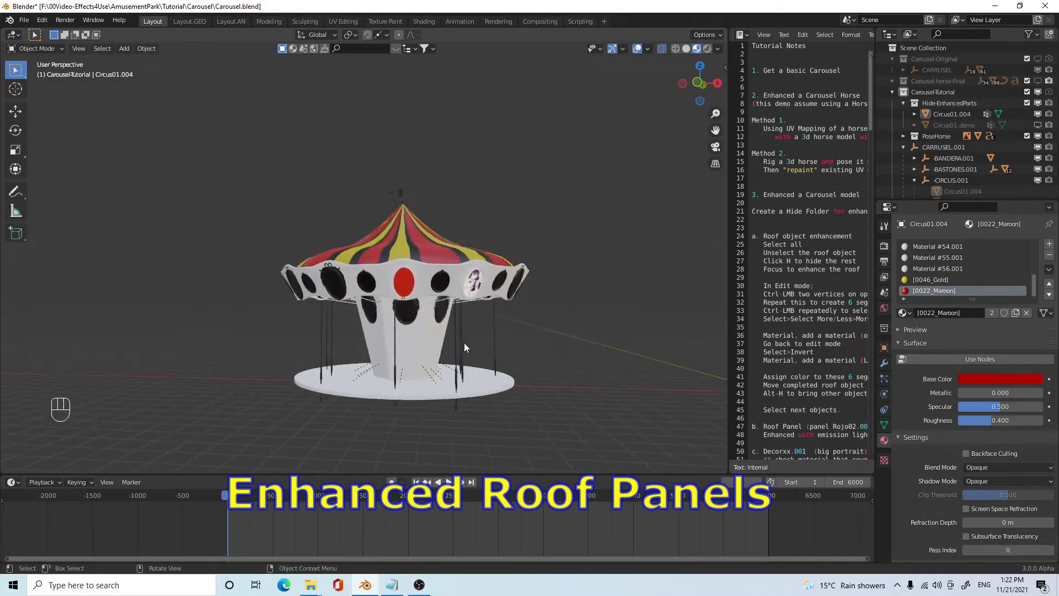
scroll(464, 342, "up", 1)
scroll(470, 340, "up", 1)
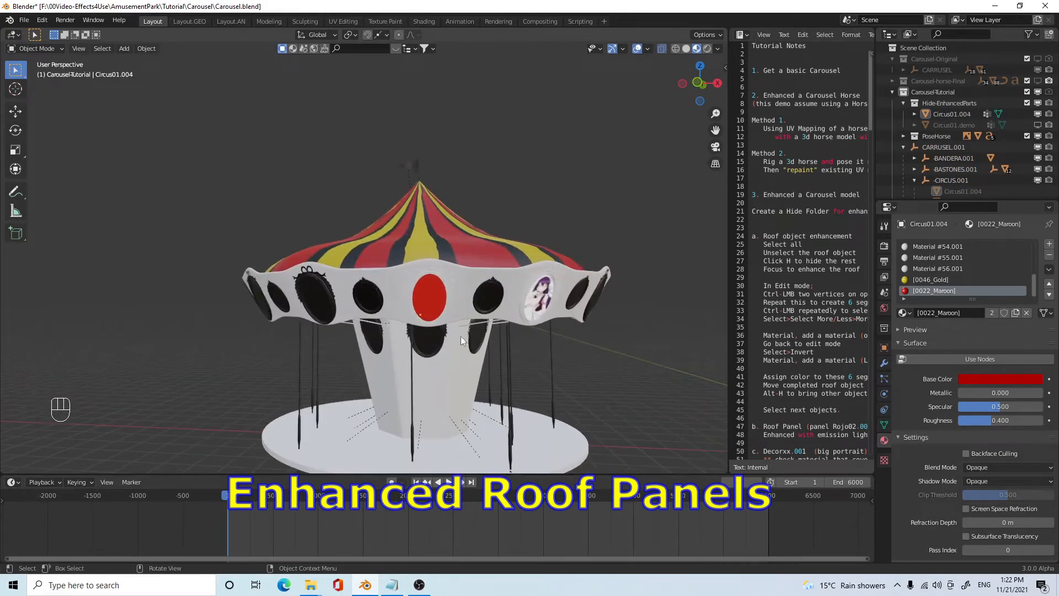
- Select the ornate frame Decor18.001 around the red oval panel on the roof rim
left_click(431, 279)
mouse_move(450, 317)
middle_mouse_down()
mouse_move(468, 307)
mouse_move(464, 320)
mouse_move(448, 320)
middle_mouse_up()
left_click(359, 275)
left_click(476, 278)
scroll(478, 320, "up", 2)
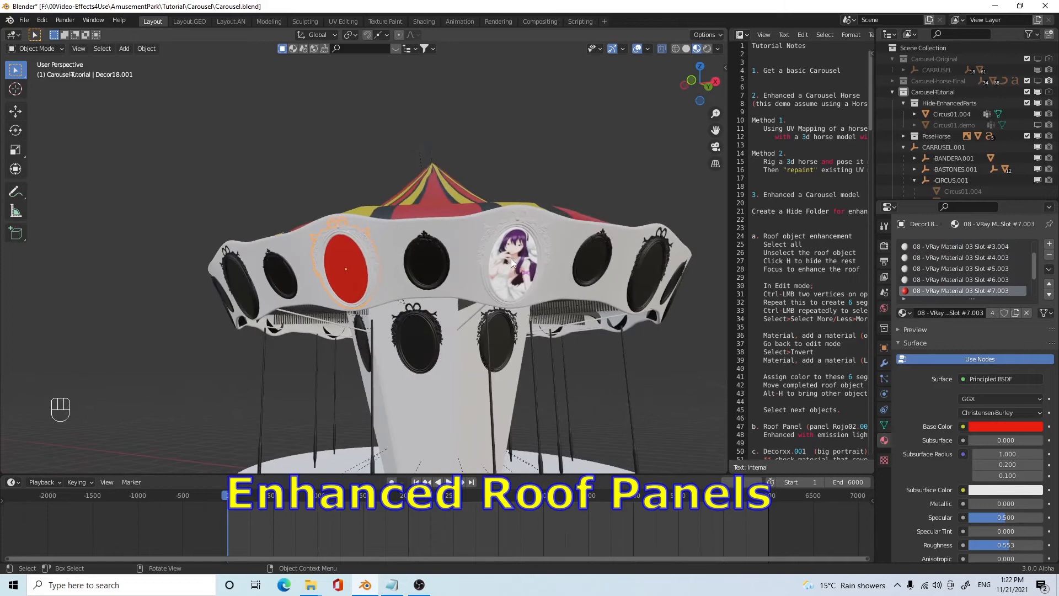
left_click(356, 240)
left_click(356, 233)
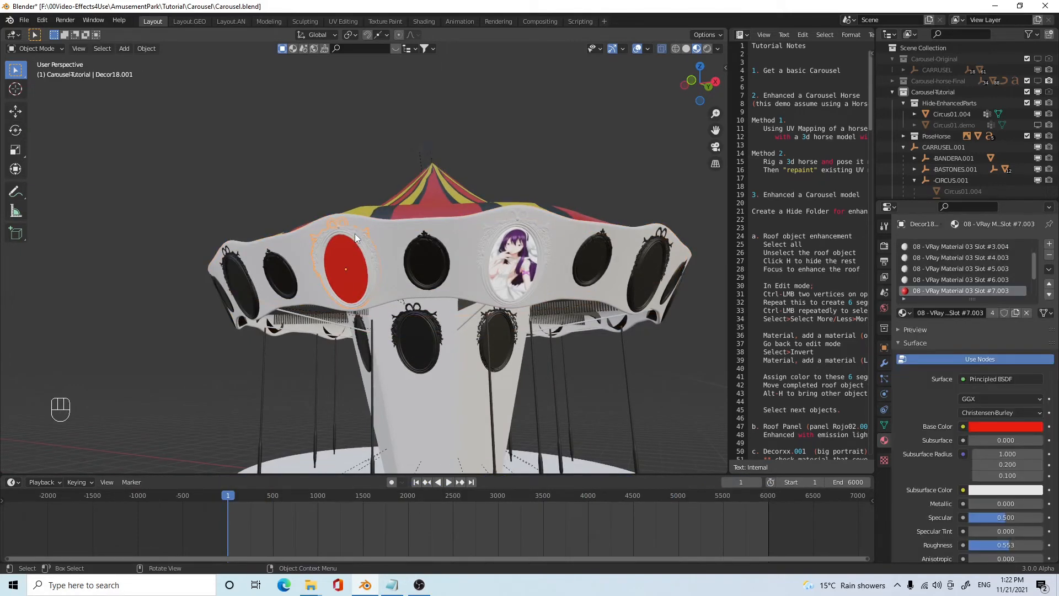
key("g")
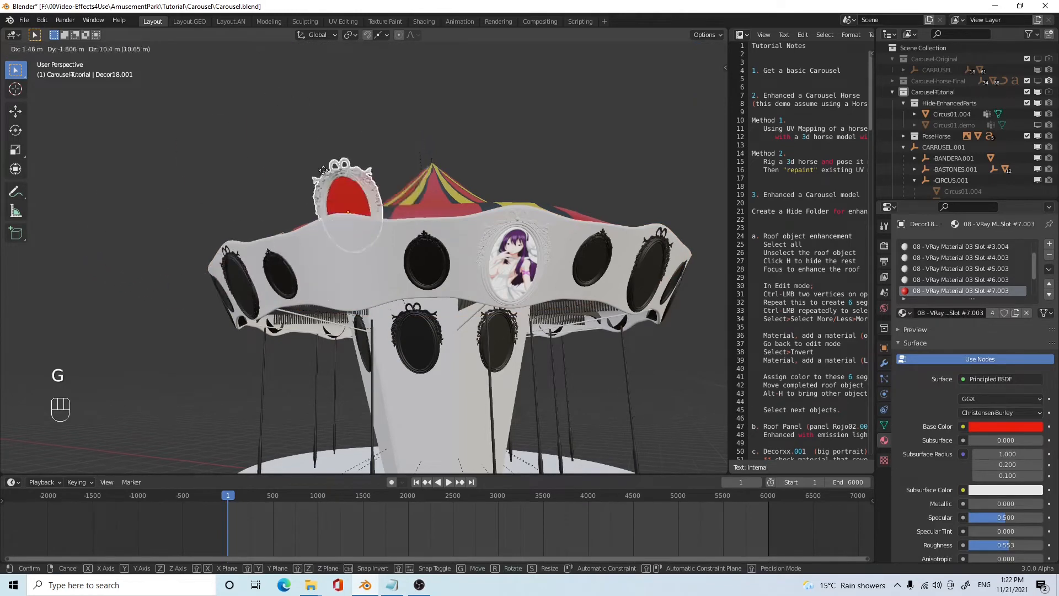
right_click(356, 122)
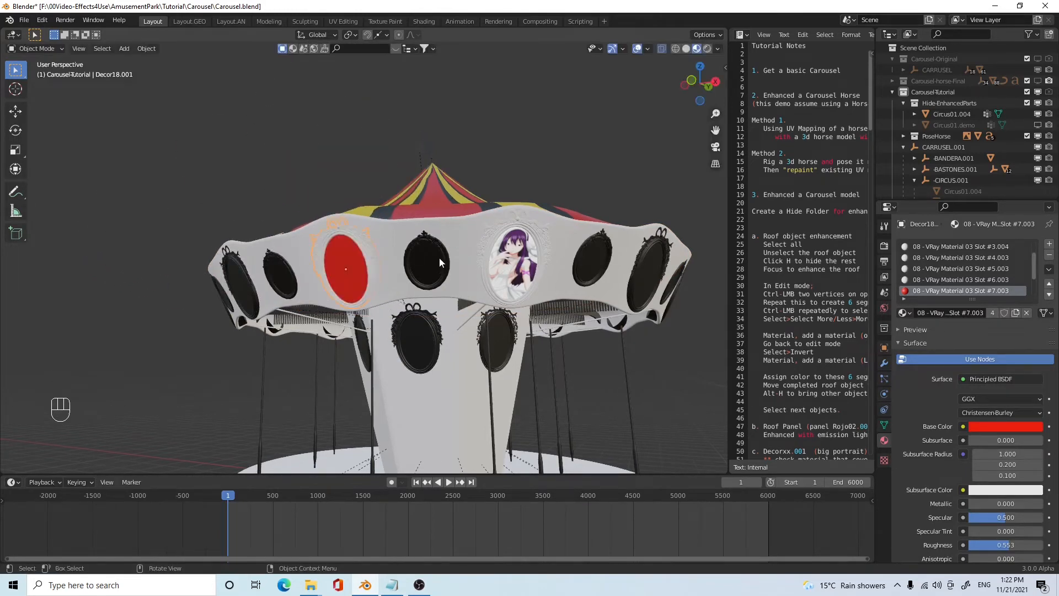
left_click(436, 241)
key("g")
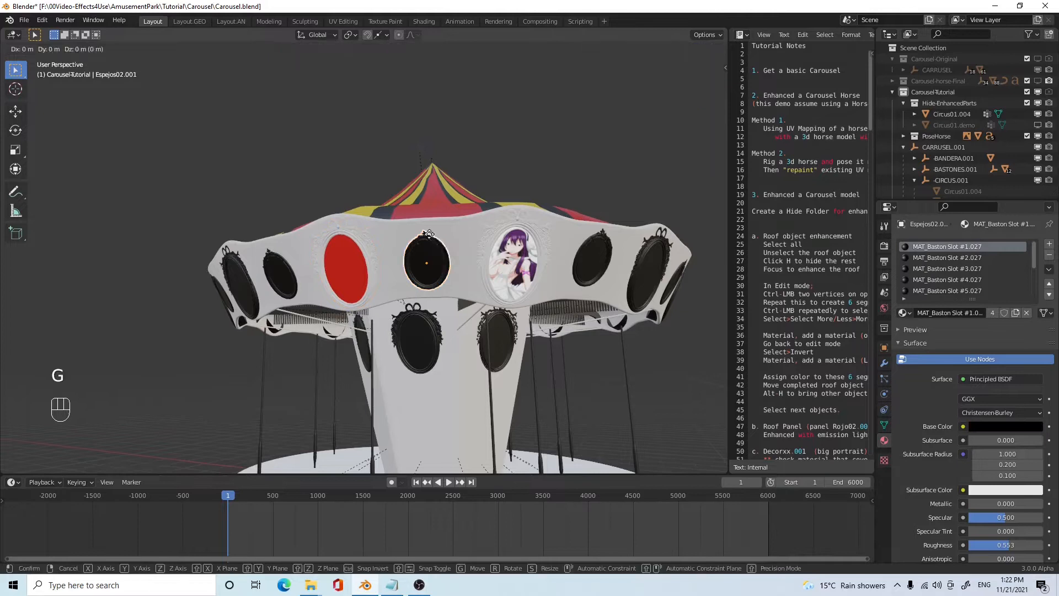
right_click(392, 217)
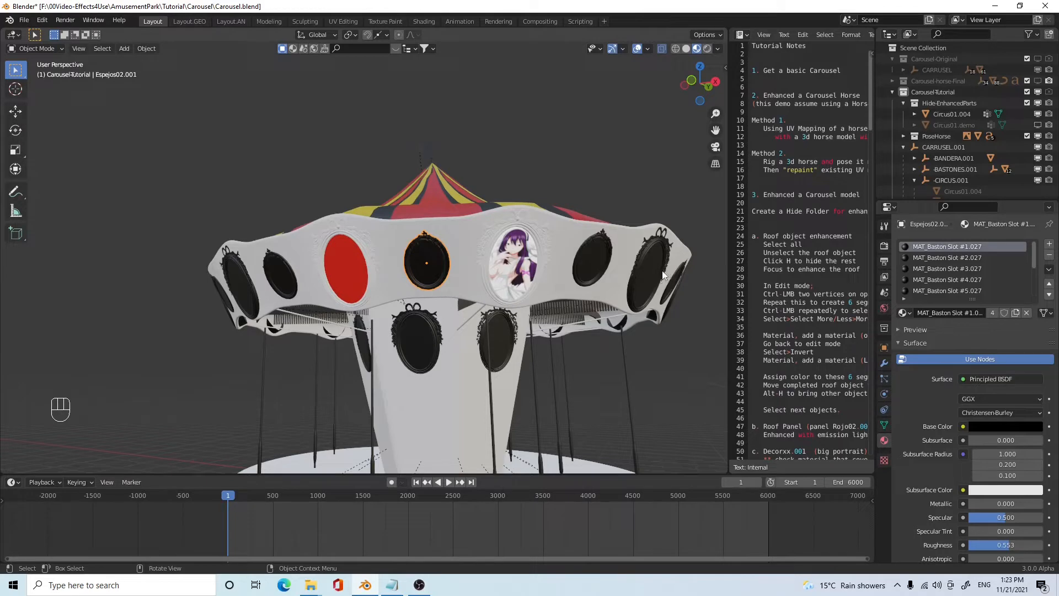
- Select the Decor18.001 frame around the red oval, check its material slots and enter Edit Mode
middle_click_drag(445, 295, 435, 257)
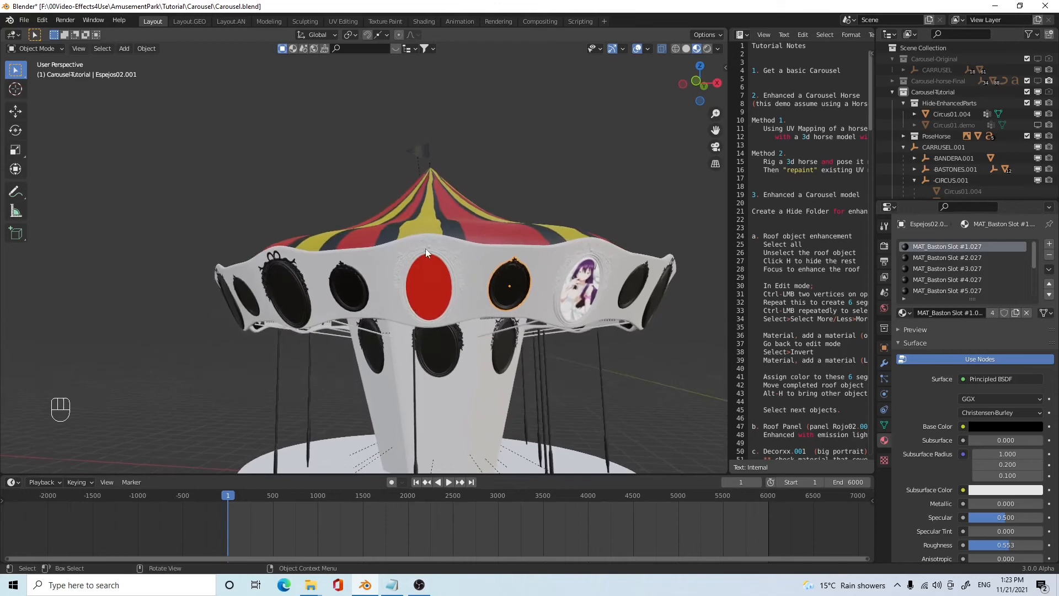
left_click(426, 252)
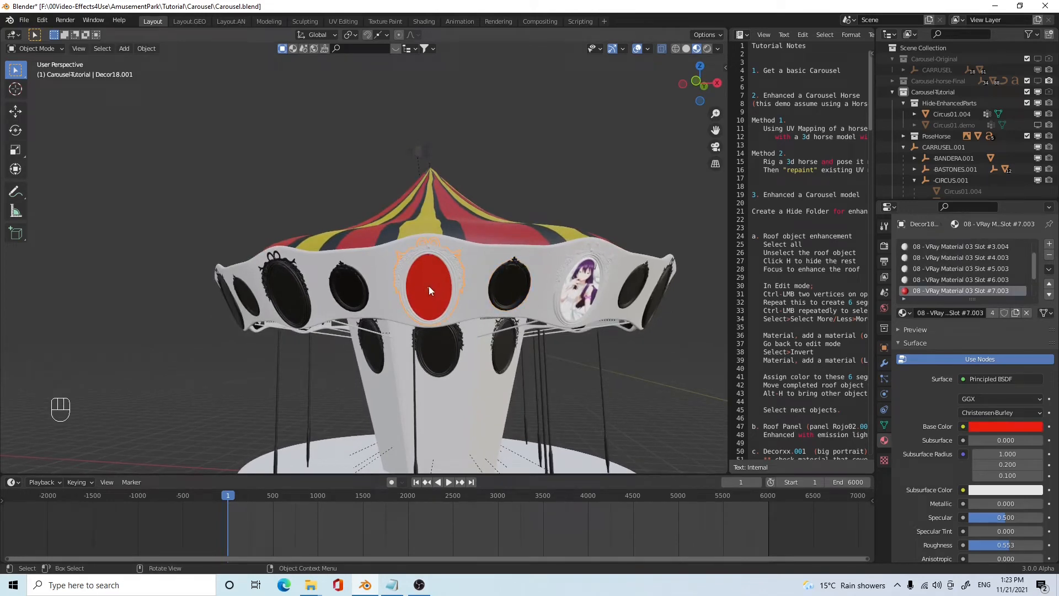
mouse_move(1034, 271)
left_mouse_down()
mouse_move(1034, 260)
mouse_move(1032, 286)
left_mouse_up()
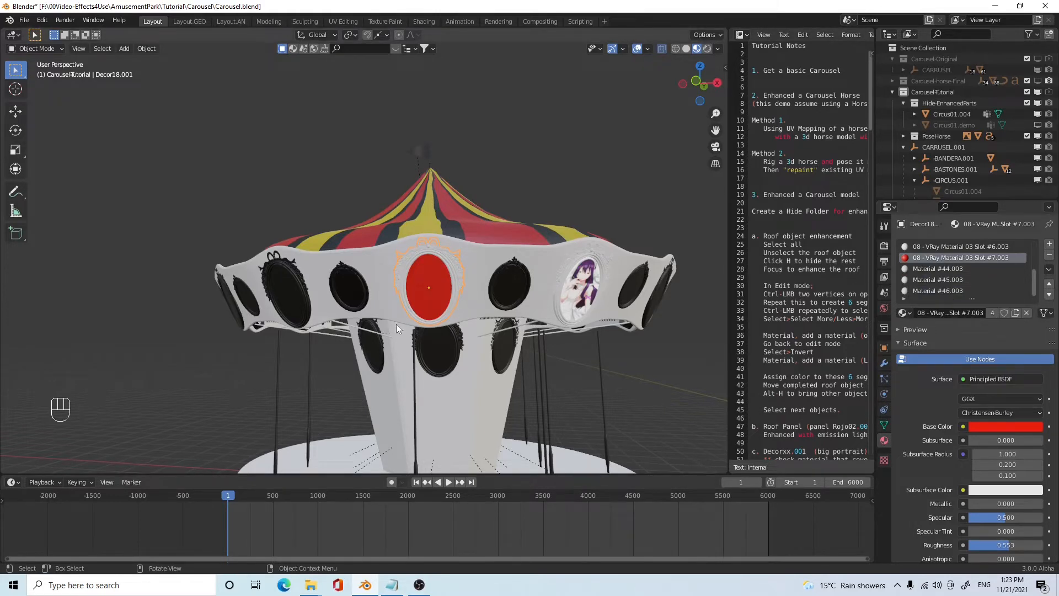
key("Tab")
scroll(415, 295, "up", 2)
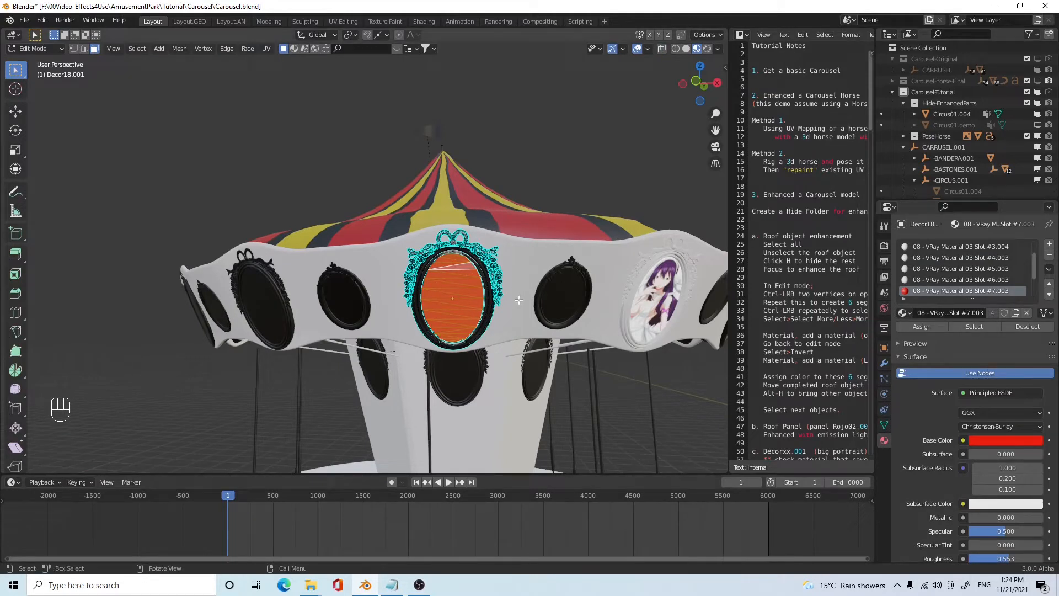
middle_click_drag(517, 294, 419, 228)
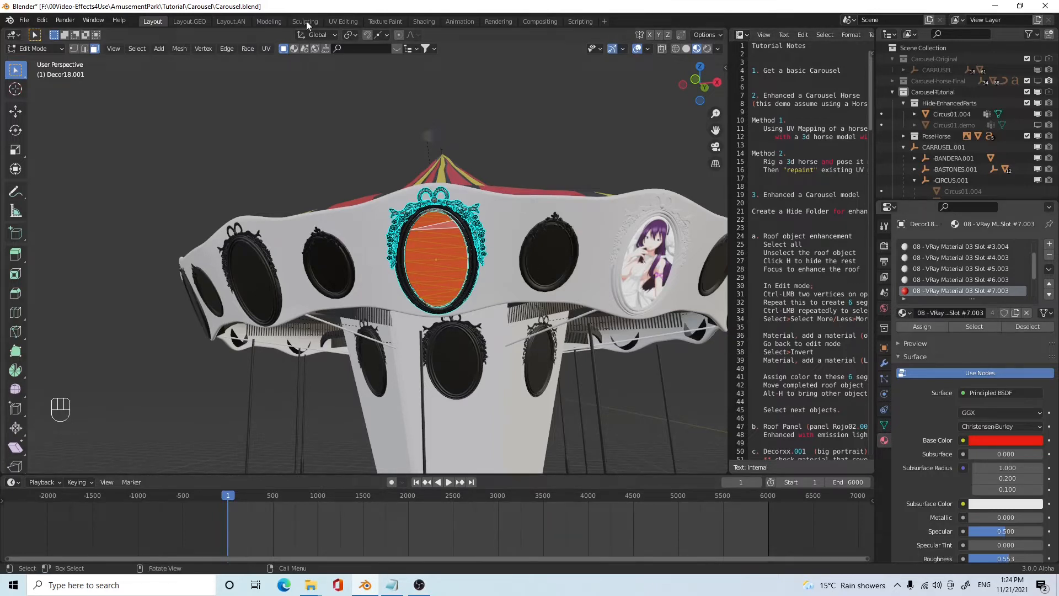
- In the Shading workspace, add an Image Texture node to the red oval's material and link its Color output to Base Color
left_click(435, 21)
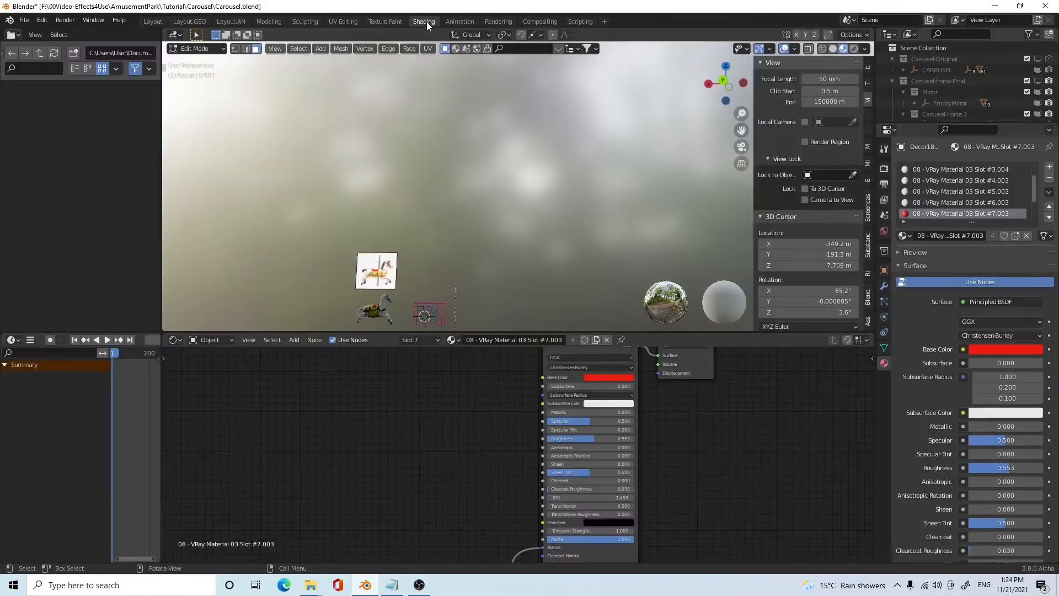
middle_click_drag(451, 415, 433, 453)
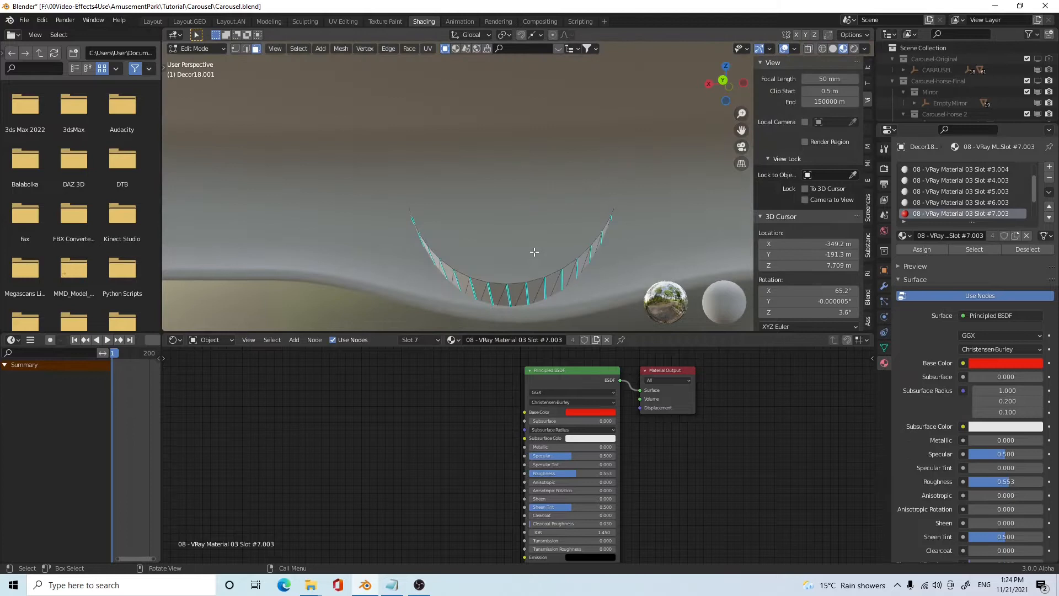
scroll(534, 253, "down", 8)
middle_click_drag(533, 251, 574, 206)
scroll(501, 275, "down", 6)
scroll(501, 275, "down", 5)
scroll(574, 206, "up", 3)
scroll(572, 205, "up", 3)
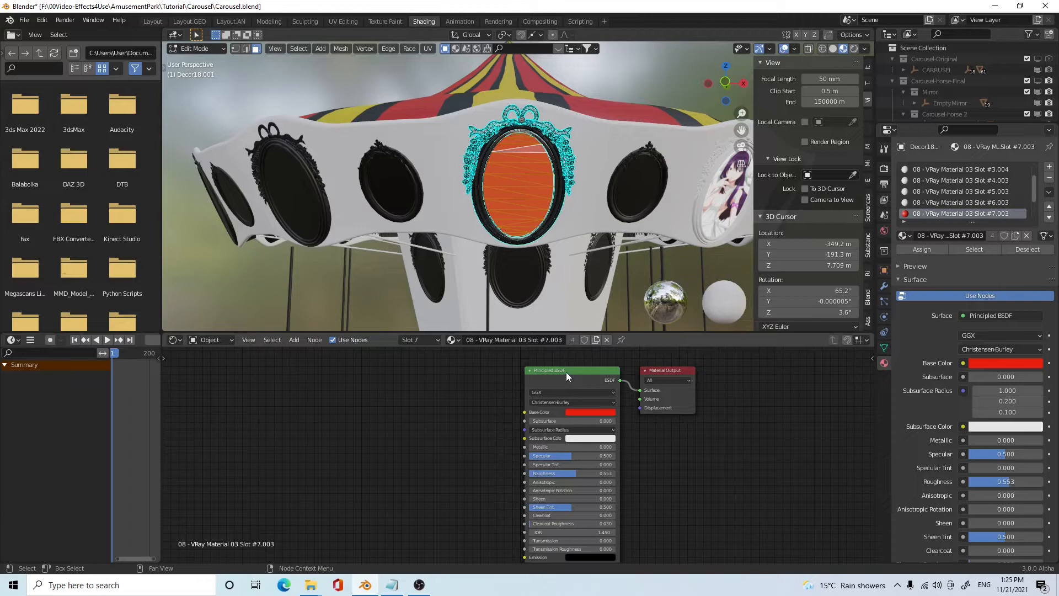
left_click(292, 343)
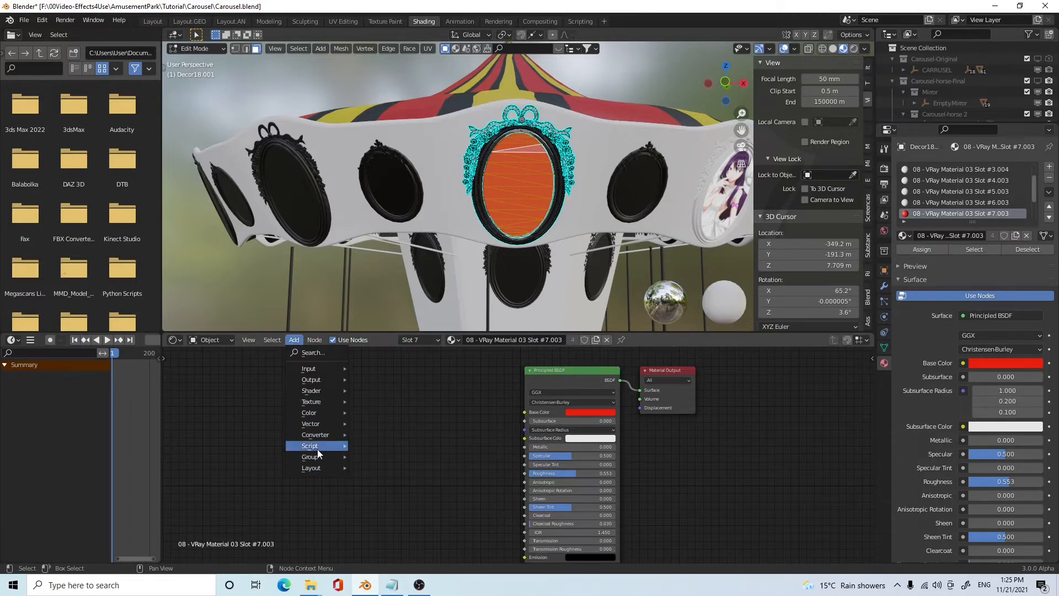
mouse_move(321, 406)
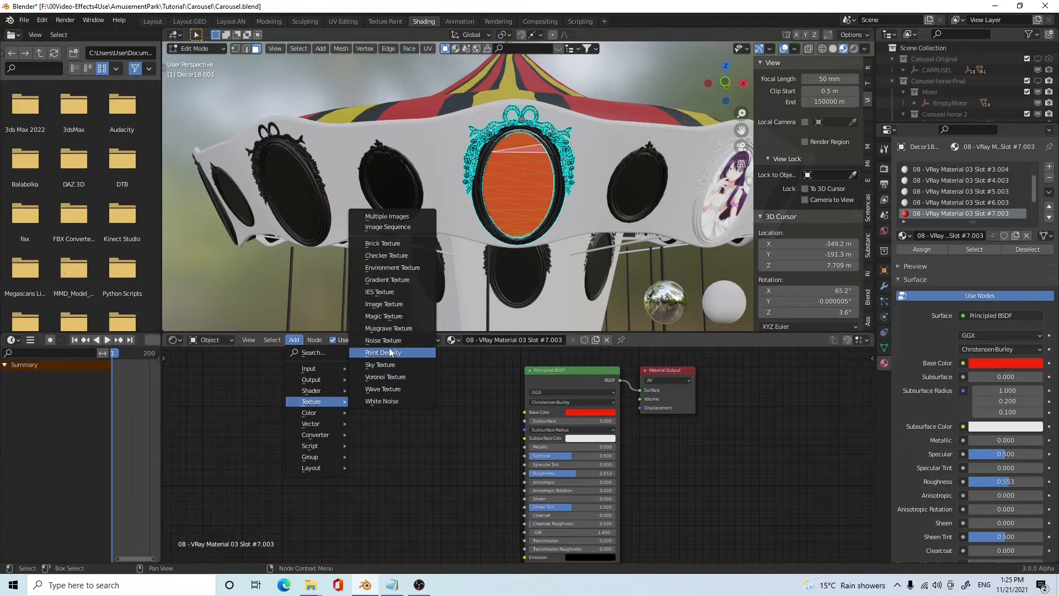
left_click(386, 304)
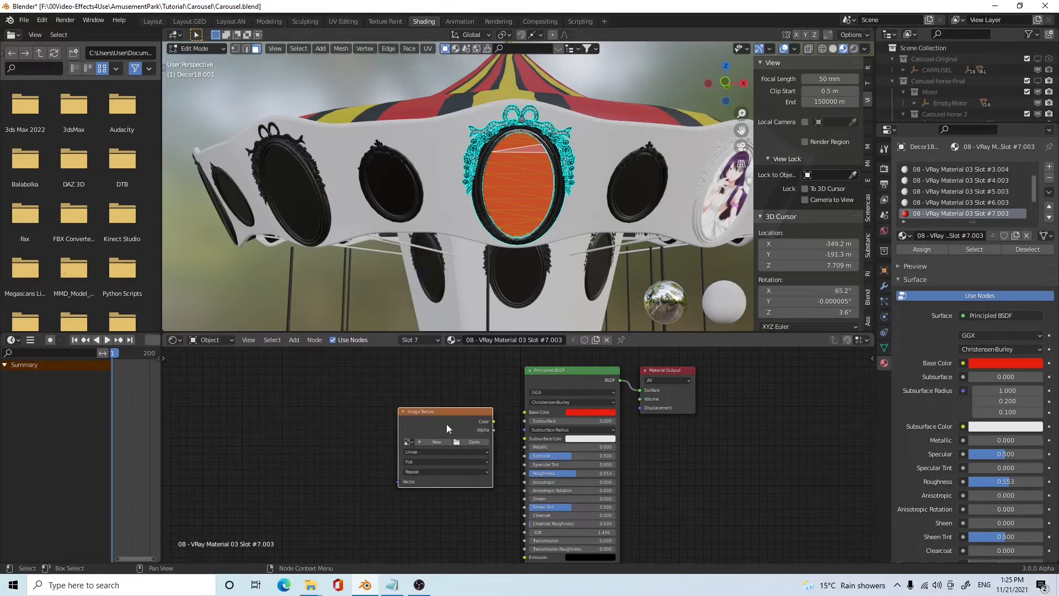
left_click_drag(493, 422, 531, 413)
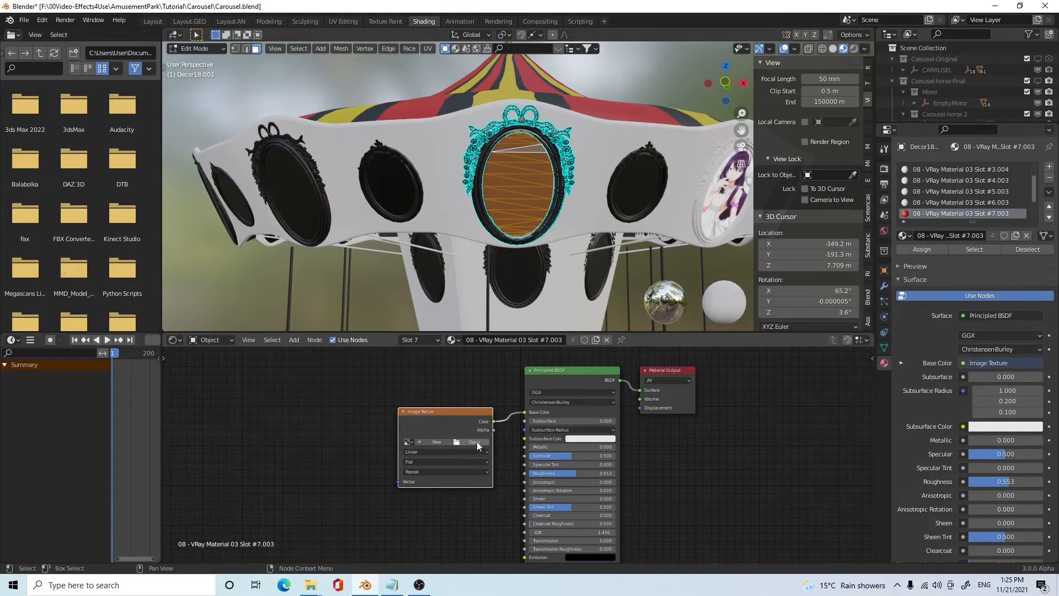
- Load luka.hdr from the Pictures\Anime_pic folder into the Image Texture node and move the node slightly away from the shader
left_click(476, 441)
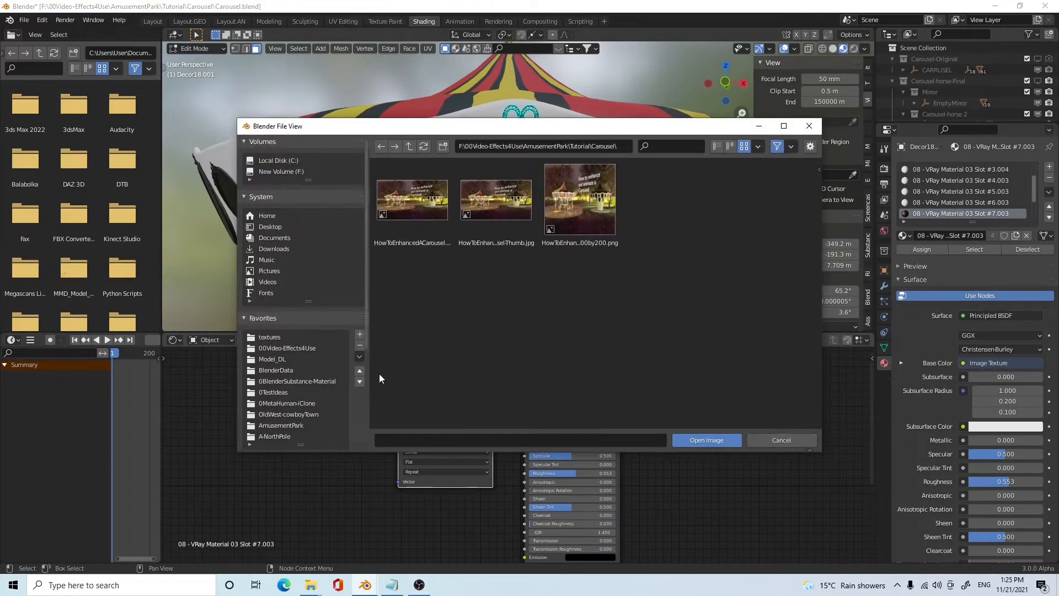
left_click(276, 271)
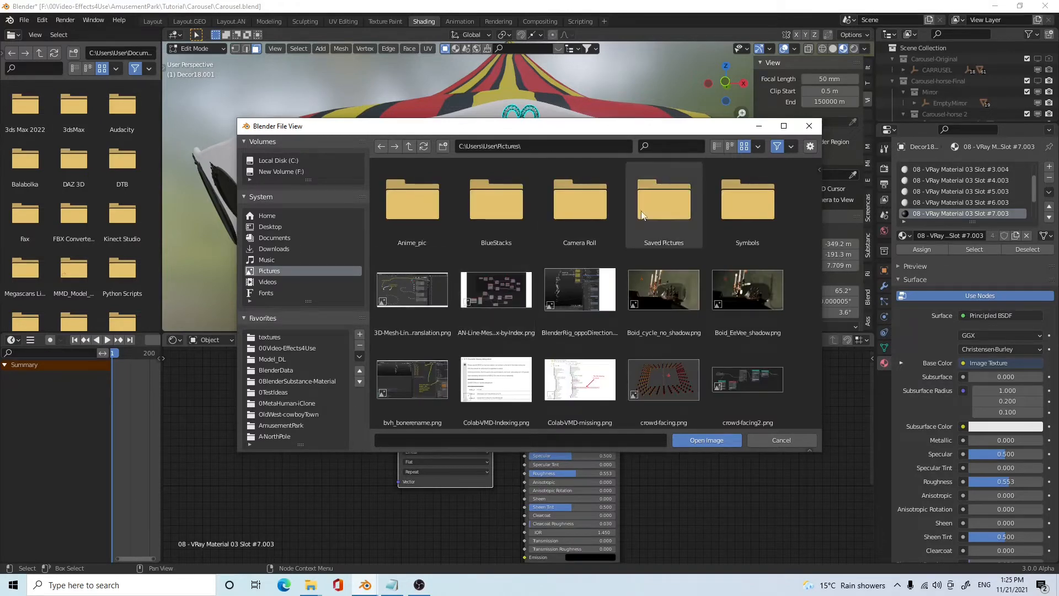
left_click(422, 218)
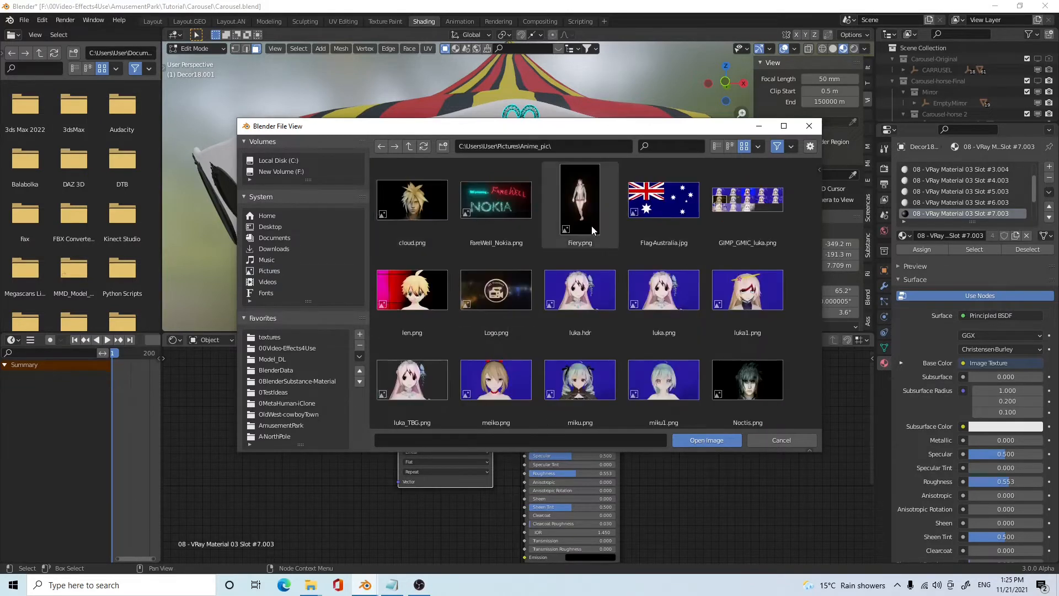
left_click(579, 309)
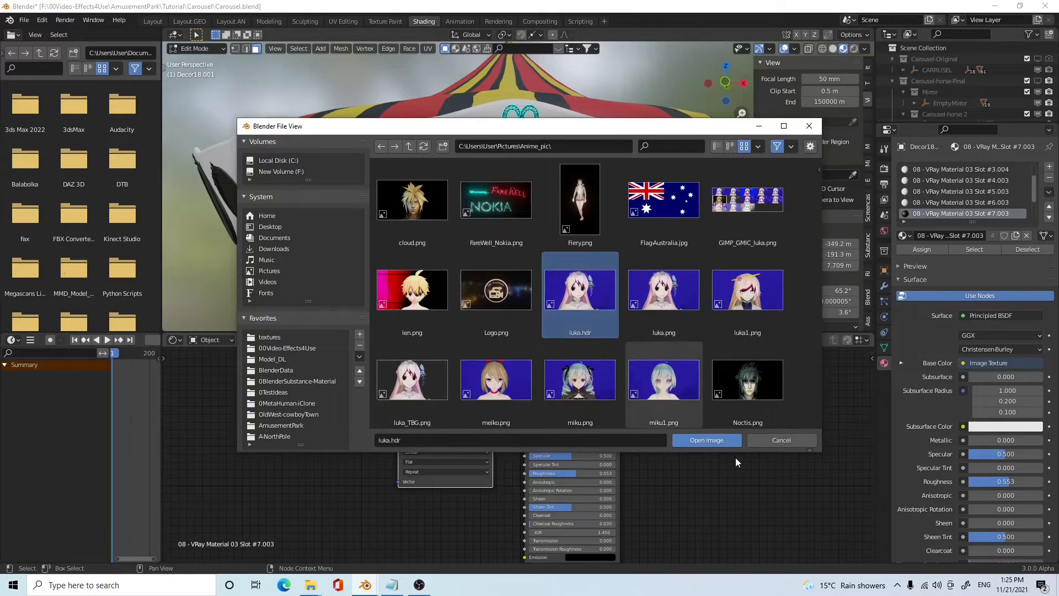
left_click(707, 440)
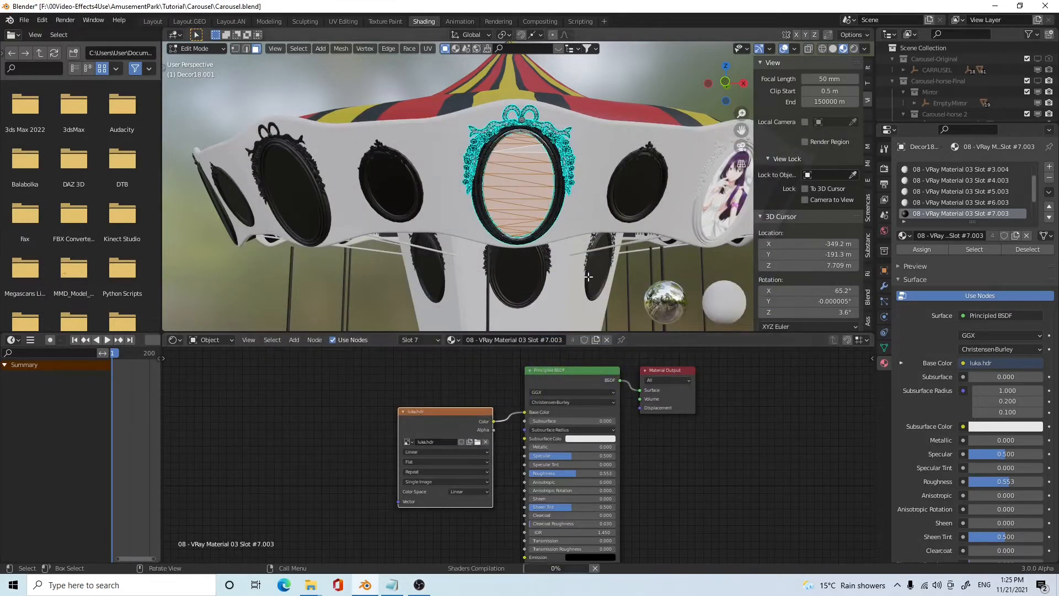
left_click_drag(452, 412, 437, 396)
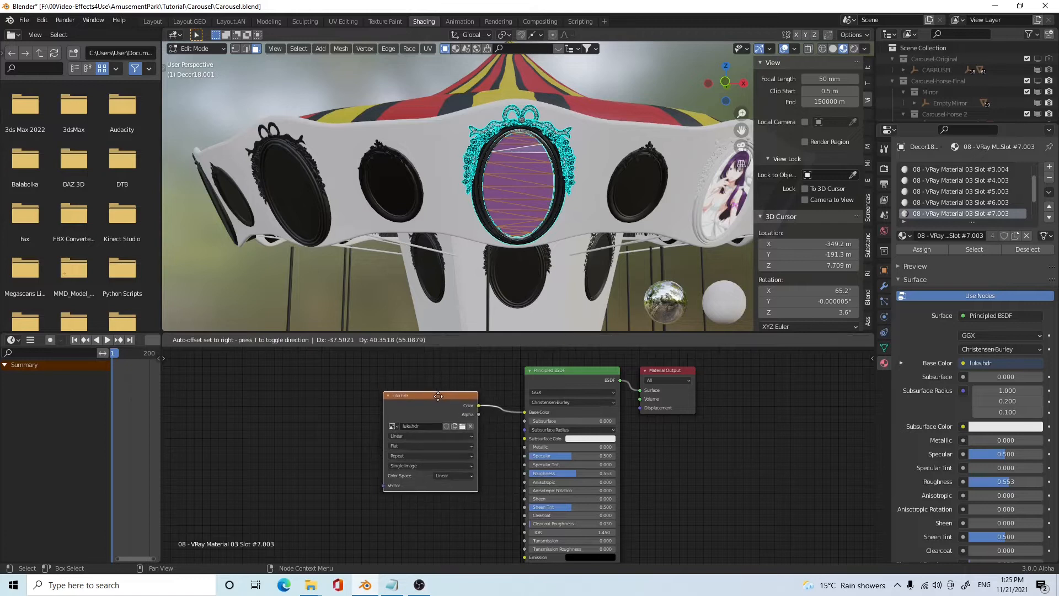
- In the UV Editing workspace, unpack SleepingBeautyface.jpg with the option to use the file in its original location
left_click(341, 21)
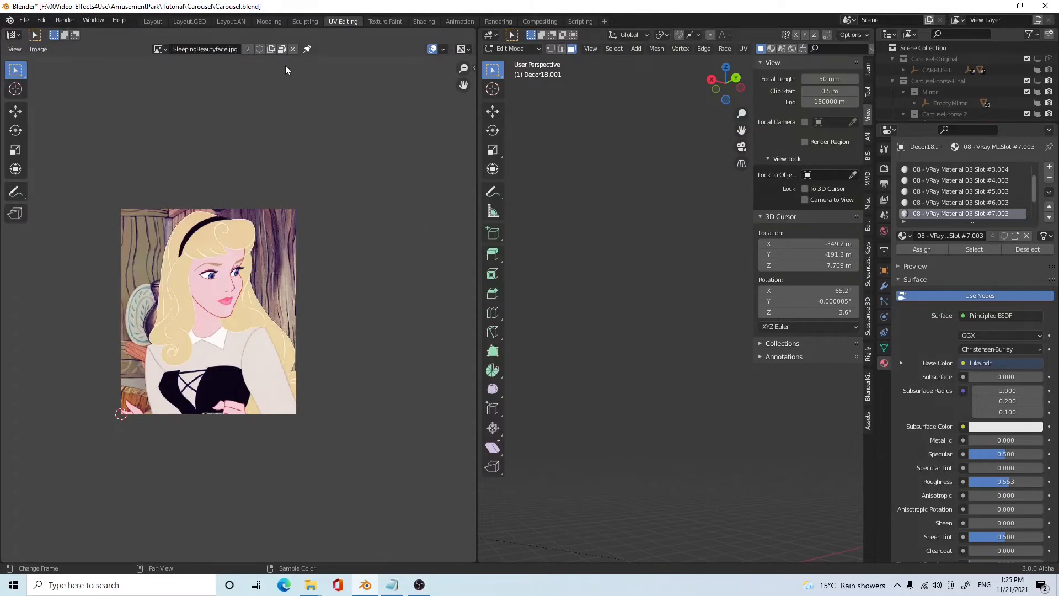
left_click(282, 49)
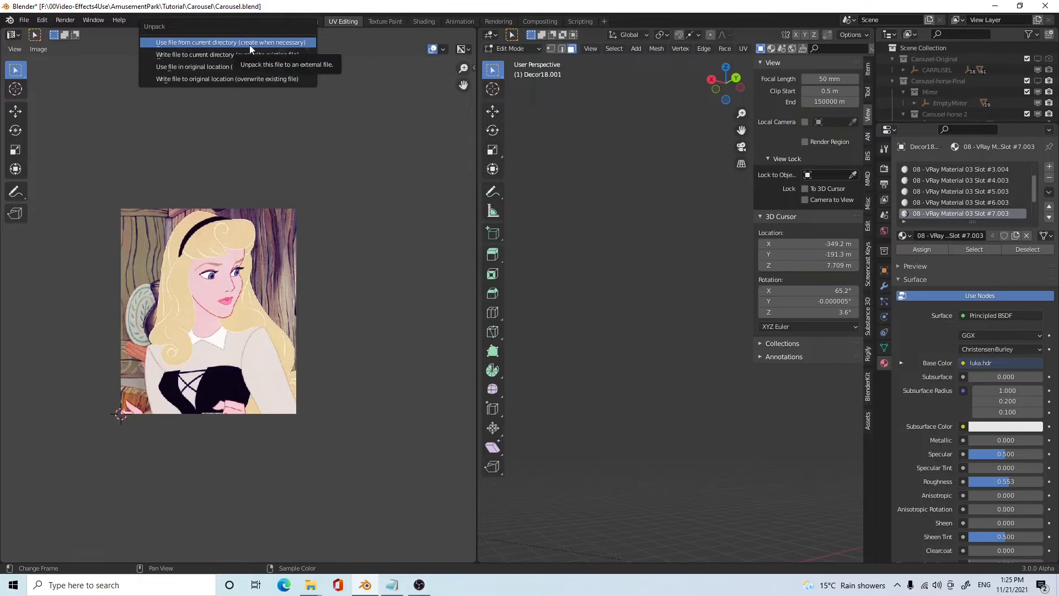
left_click(250, 66)
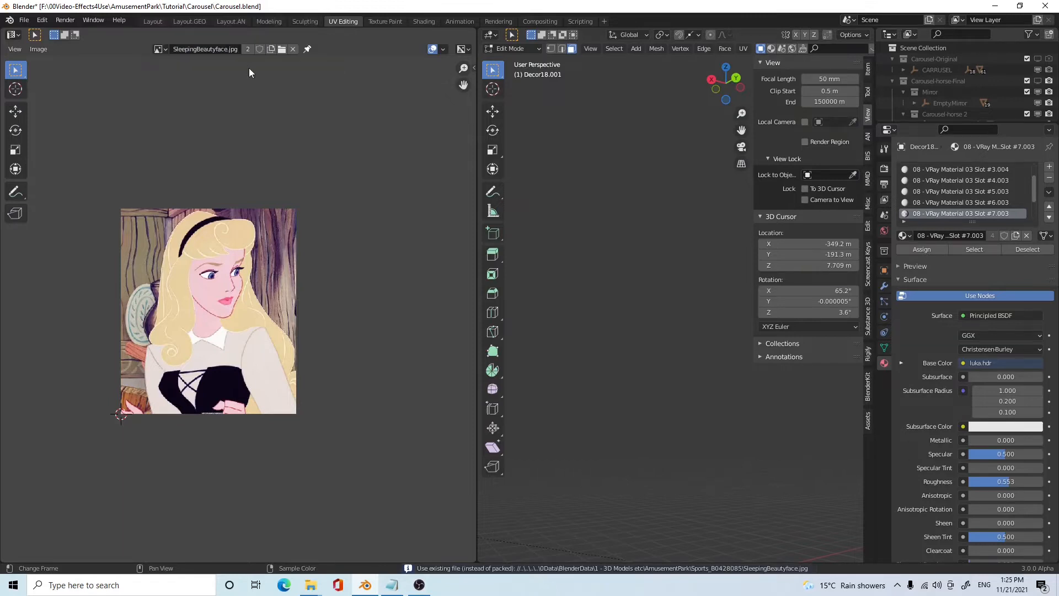
- Open luka.hdr from the Pictures\Anime_pic folder as the image shown in the UV editor
left_click(282, 49)
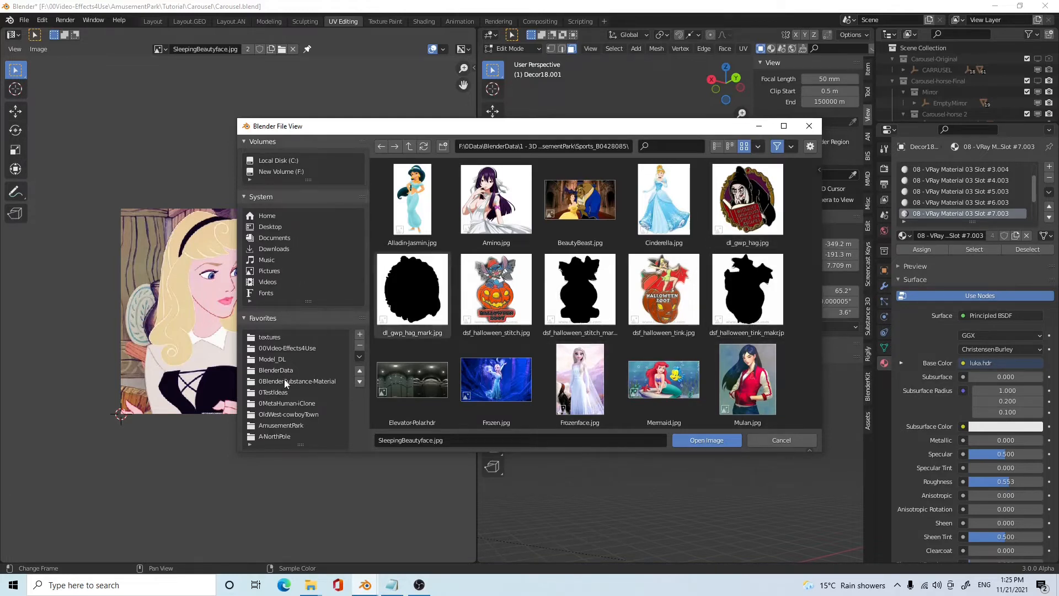
left_click(273, 270)
double_click(415, 203)
left_click(585, 303)
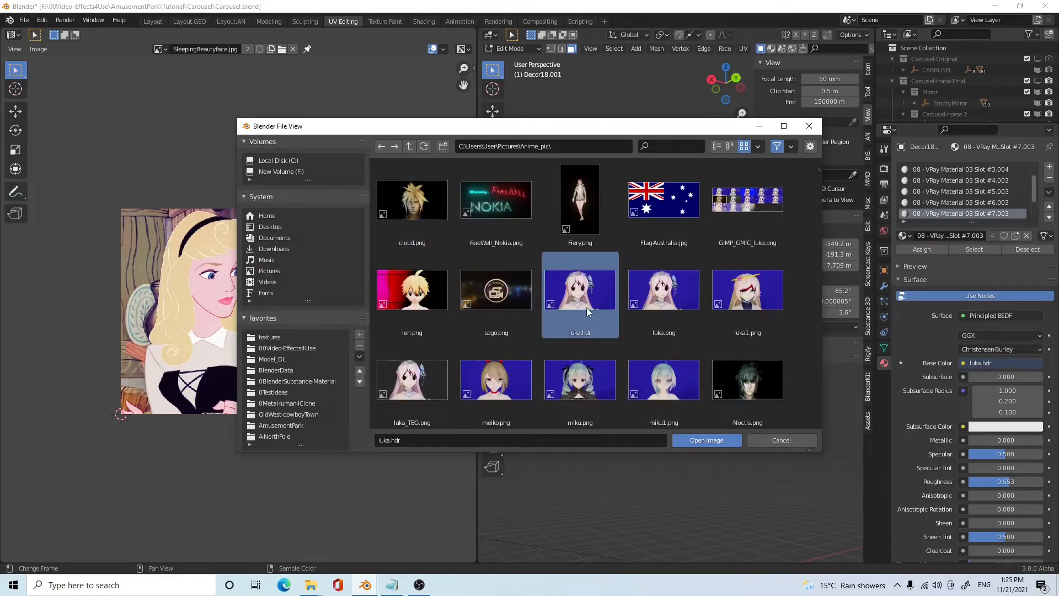
left_click(692, 440)
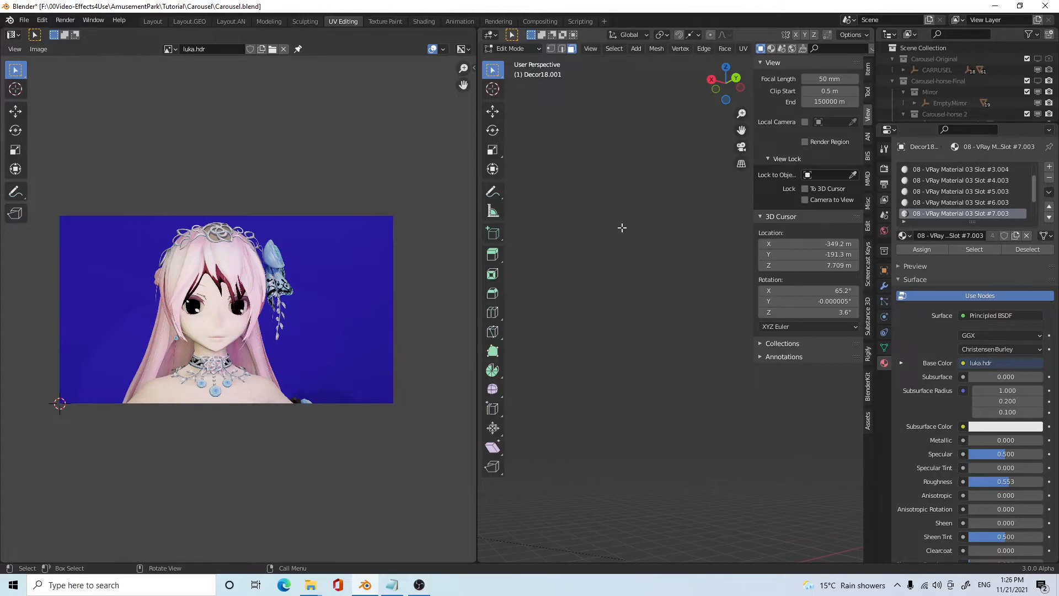
- Unwrap the selected oval faces with Project from View, scale their UVs about 2.8 times over the portrait and return to Object Mode
middle_click_drag(622, 227, 643, 210)
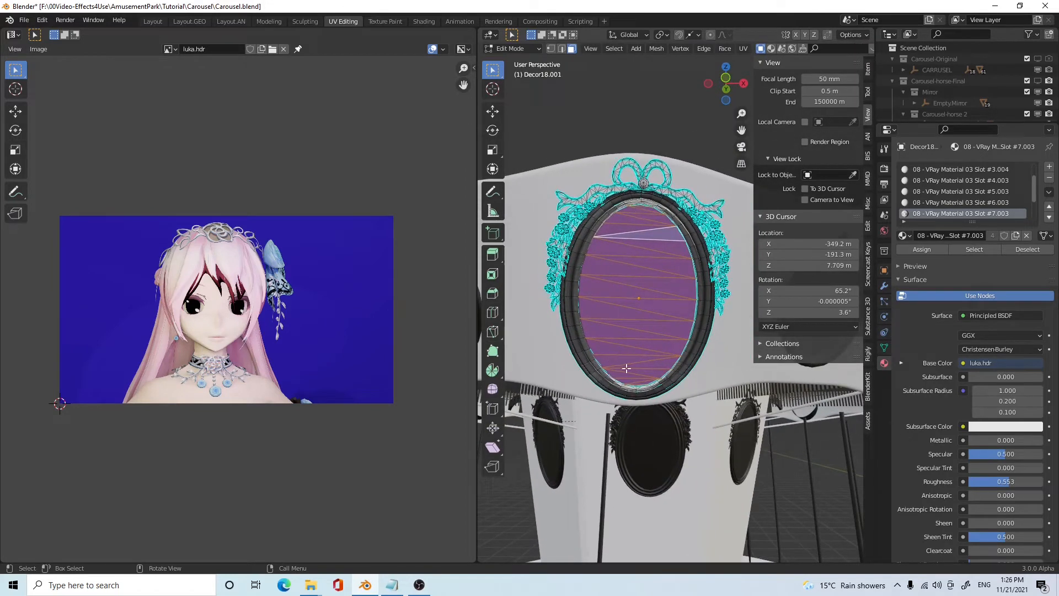
key("u")
left_click(650, 299)
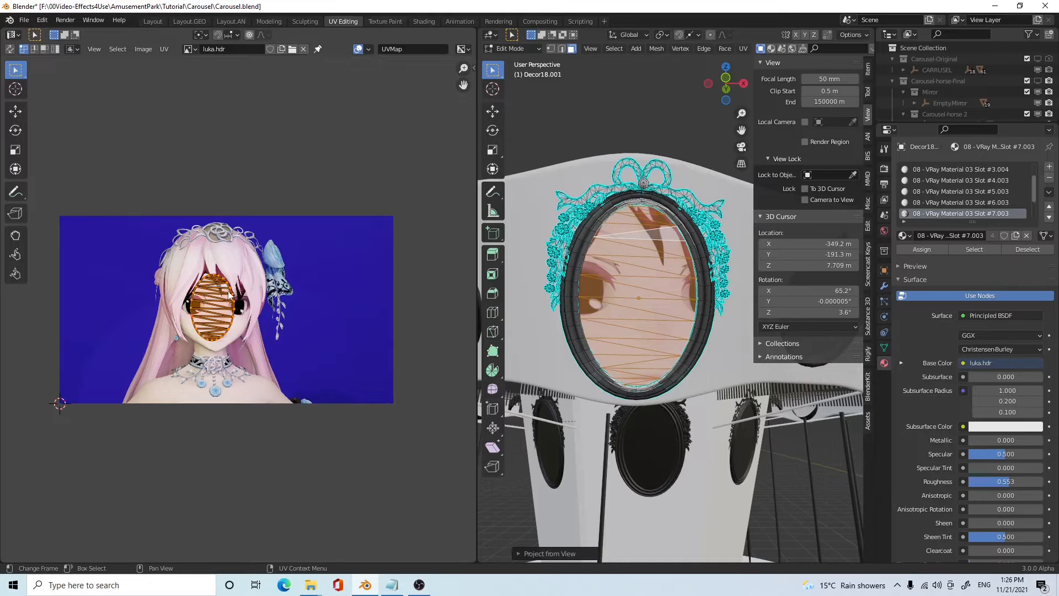
key("s")
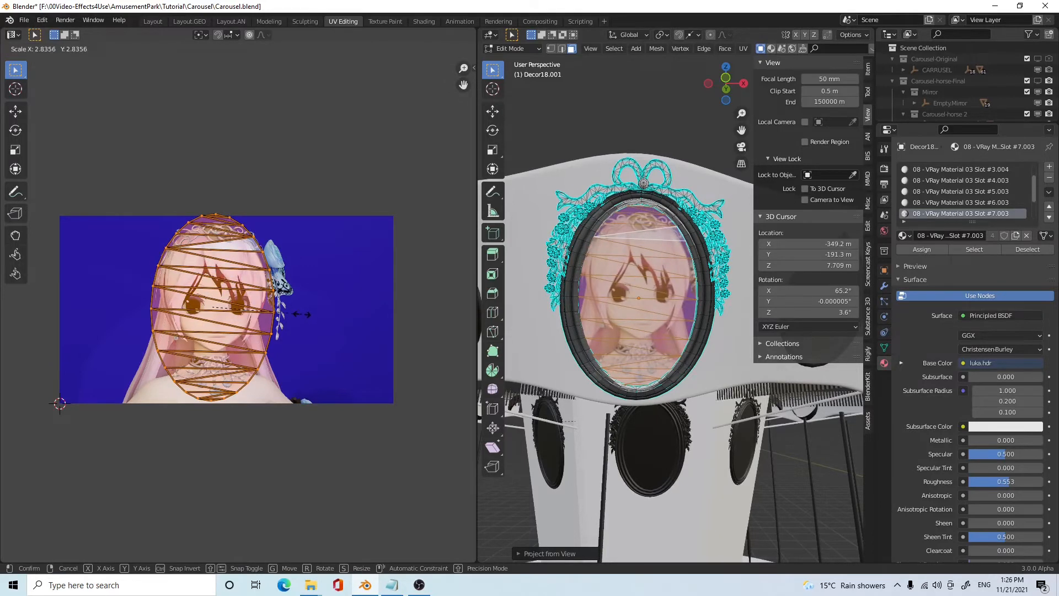
left_click(302, 313)
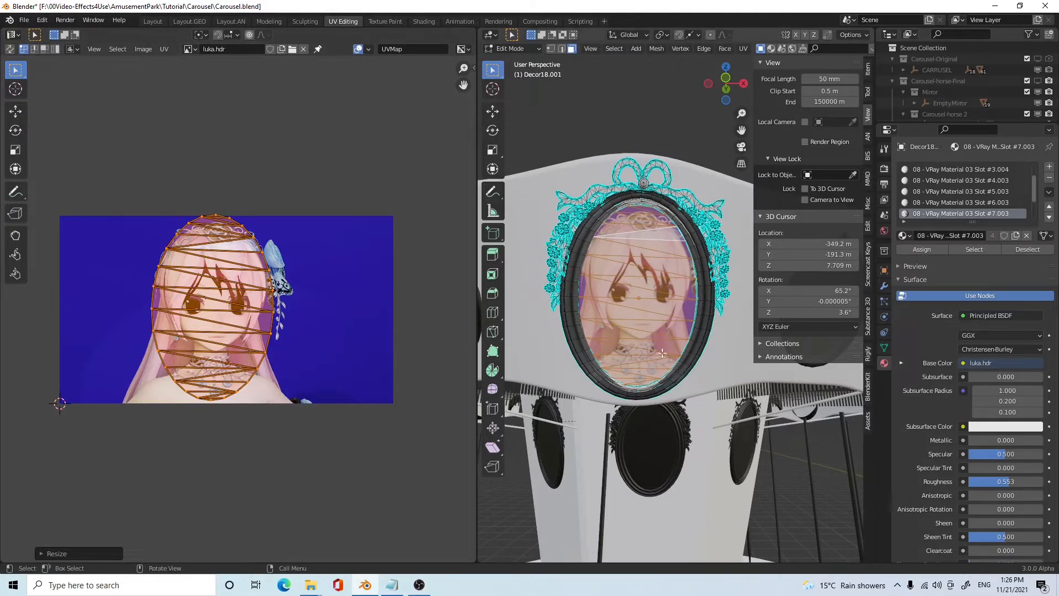
scroll(691, 365, "down", 2)
middle_click_drag(709, 371, 608, 346)
key("Tab")
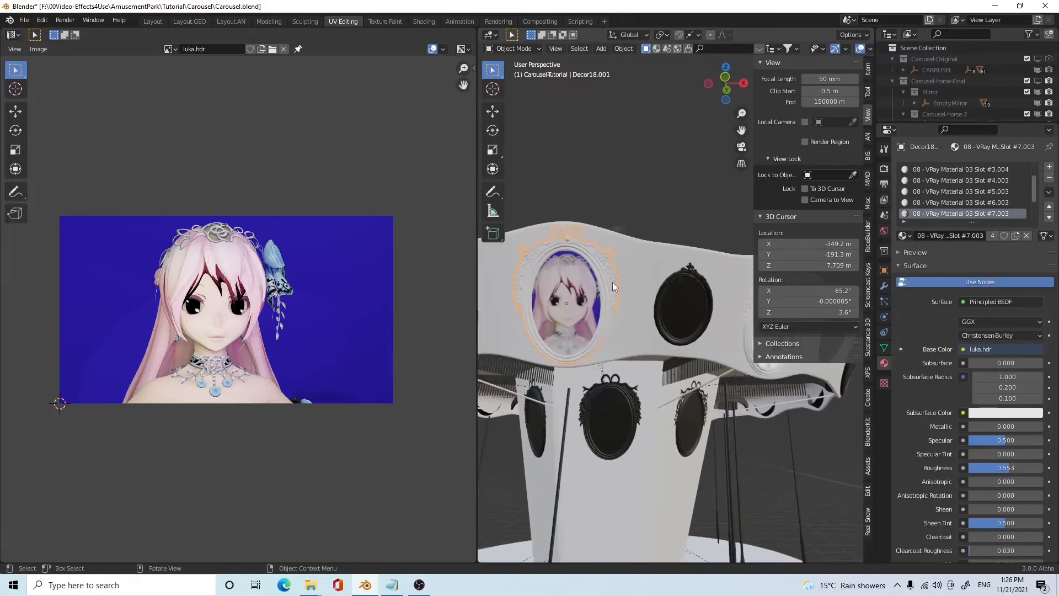
- Compare the two portrait panels on the roof rim, selecting frame Decor02.001 and then Decor18.001
middle_click_drag(677, 277, 646, 361)
left_click(694, 312)
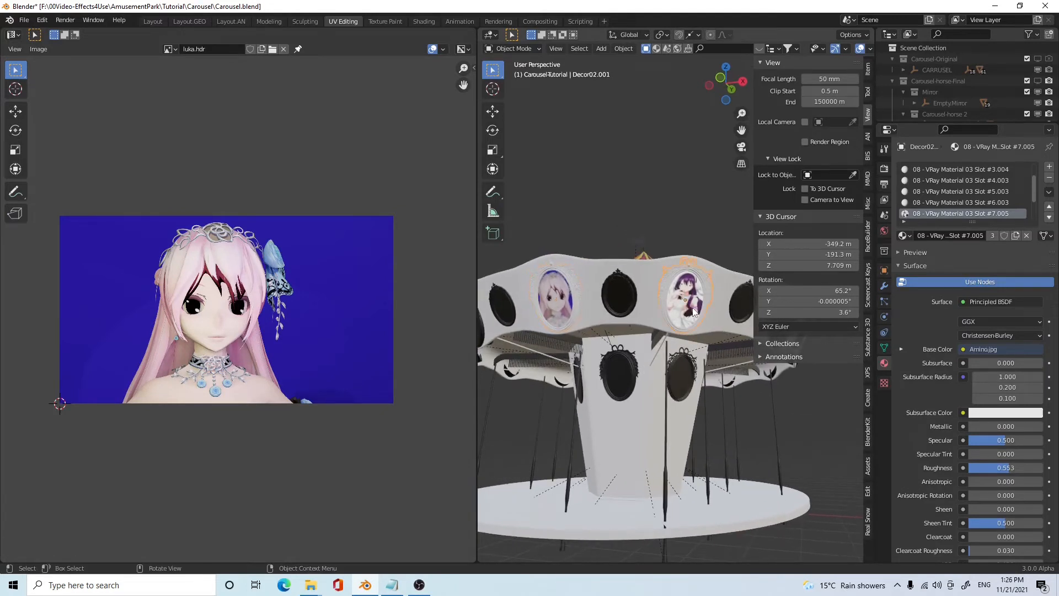
middle_click_drag(568, 333, 703, 348)
left_click(695, 305)
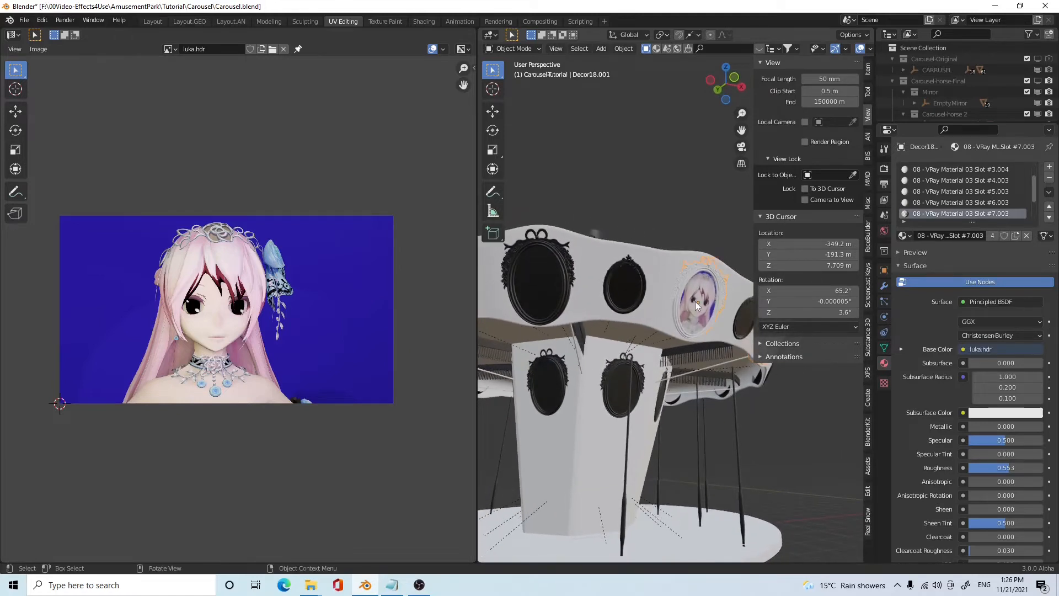
- Link the materials of the portrait frame Decor18.001 to the black oval frame Decor07.001 with Link/Transfer Data
left_click(536, 294)
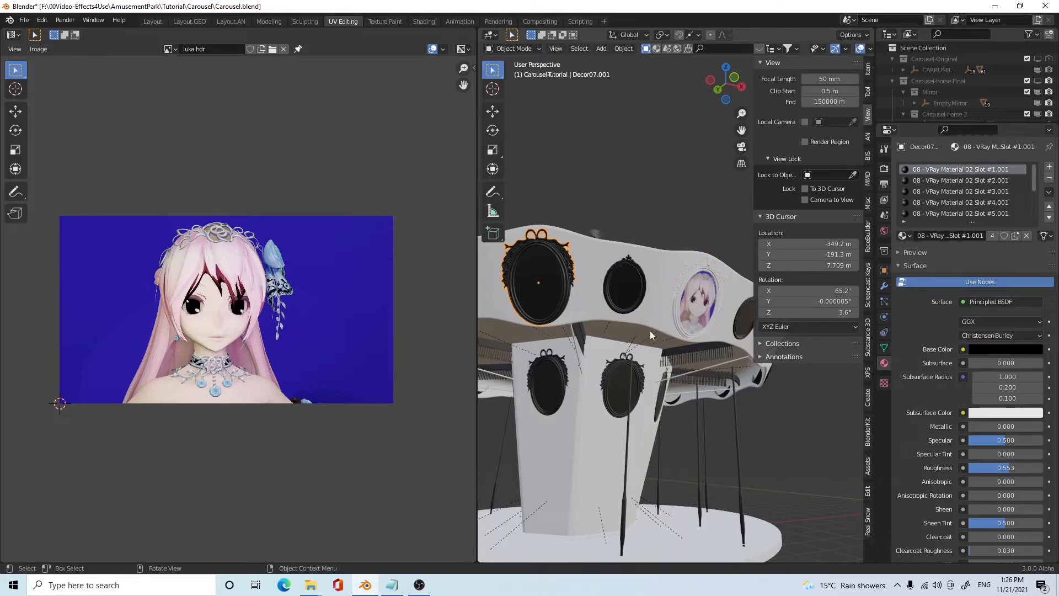
left_click(712, 309, "shift")
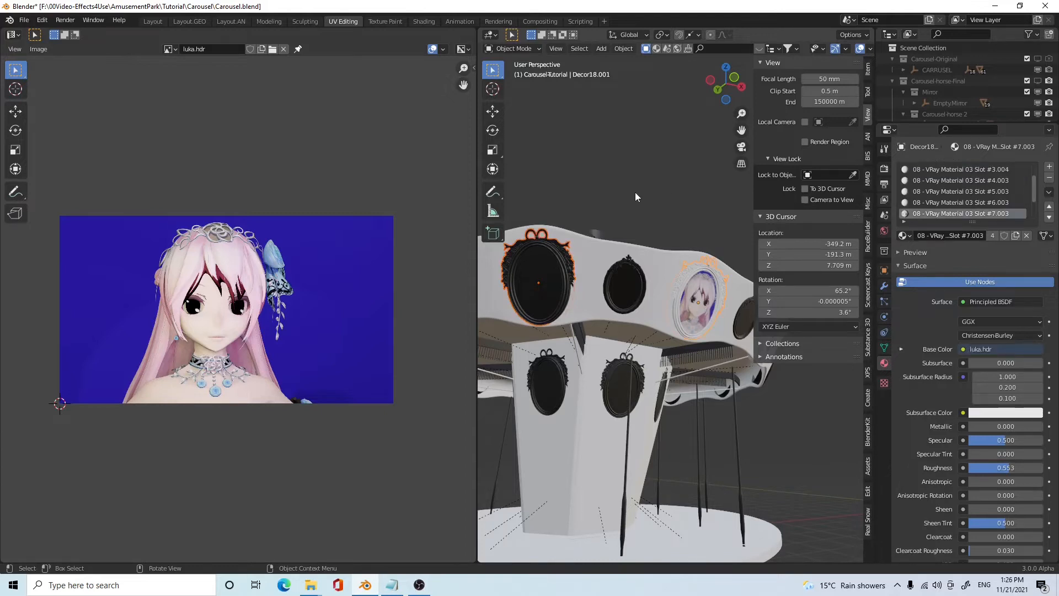
left_click(524, 279, "shift")
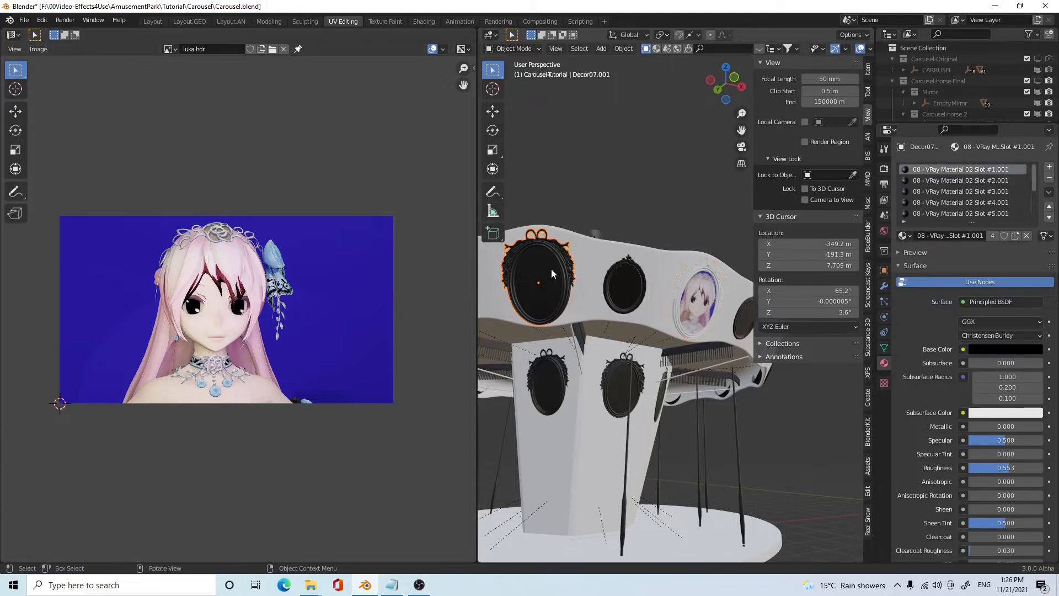
left_click(701, 307)
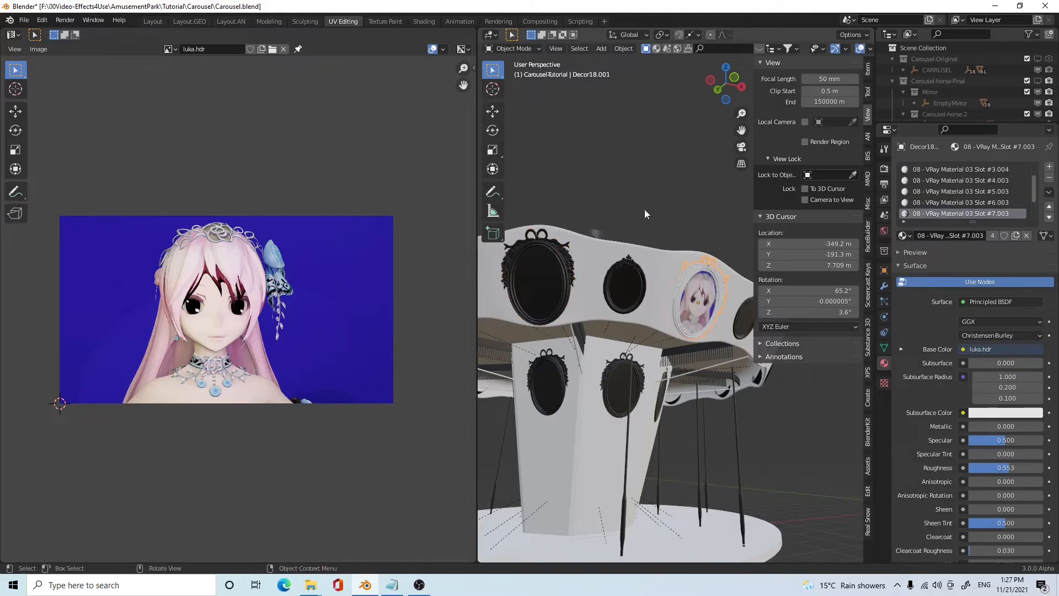
left_click(539, 286)
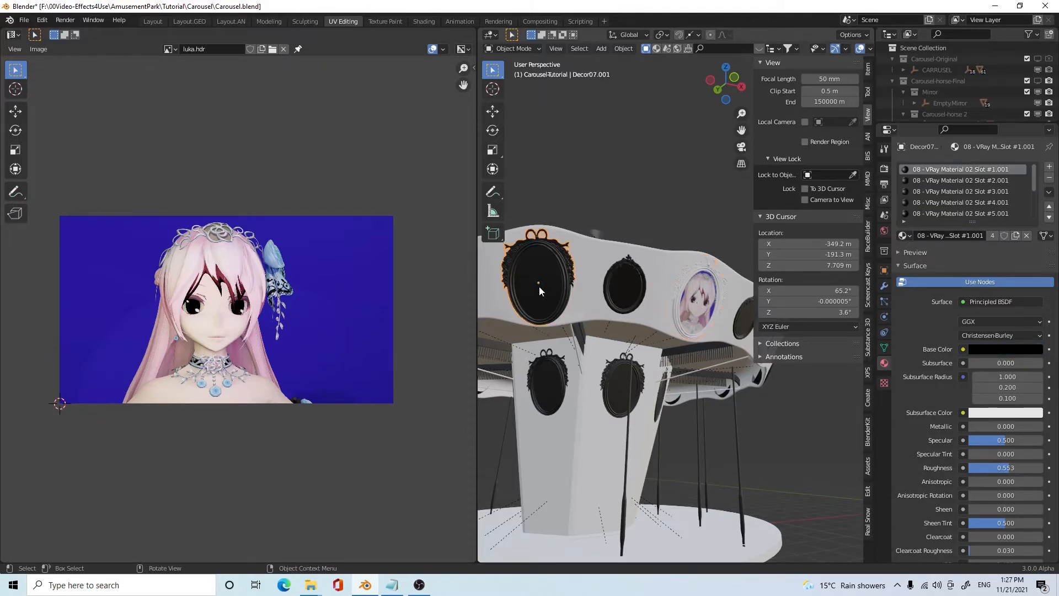
left_click(701, 306, "shift")
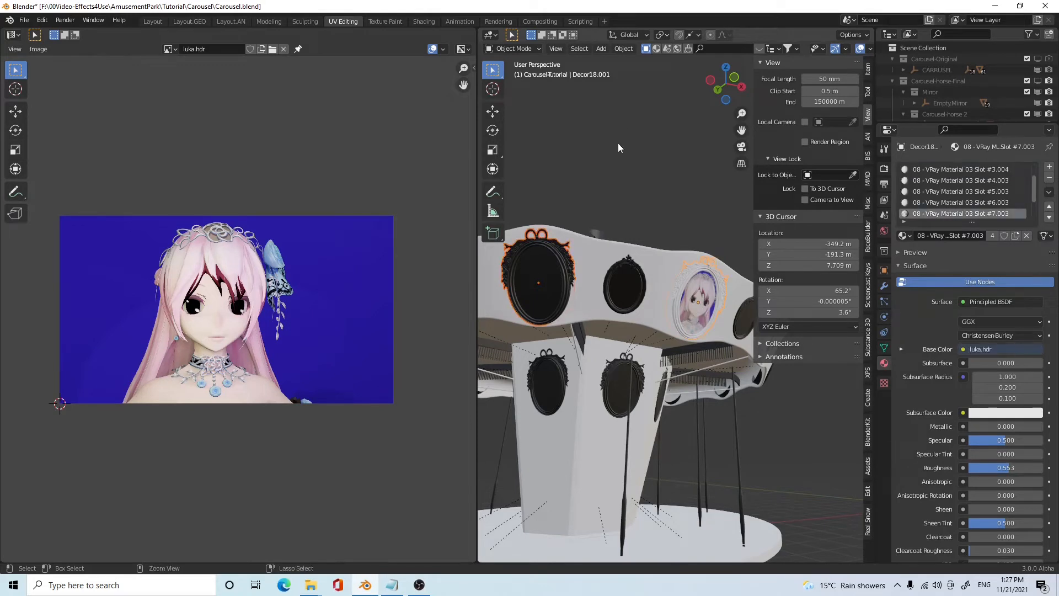
key("ctrl+l")
left_click(574, 172)
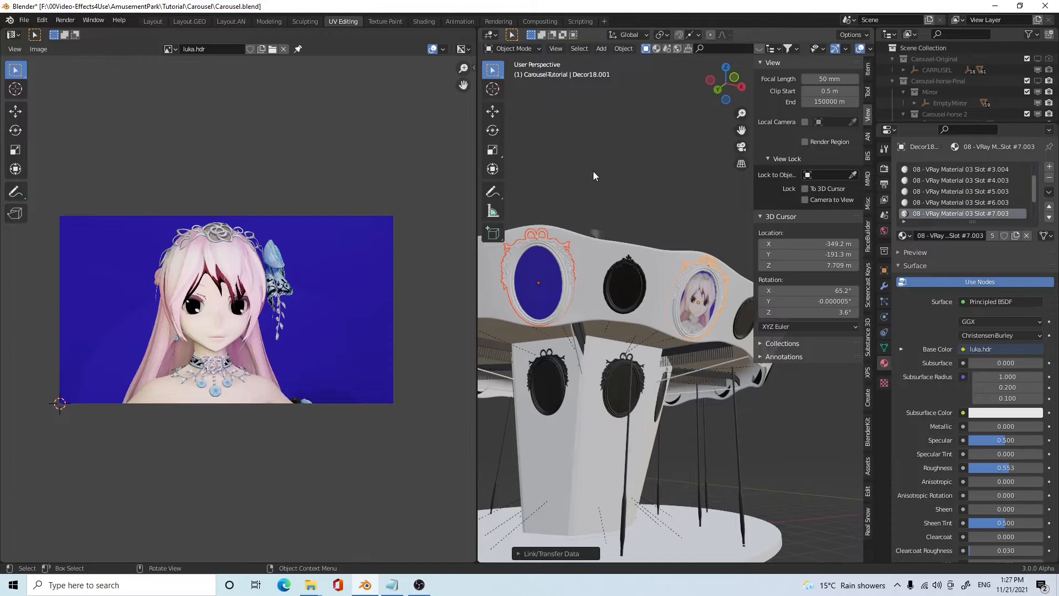
- Select frame Decor07.001 alone and make its material slot 08 - VRay Material 03 Slot #7.003 active
left_click(538, 293, "shift")
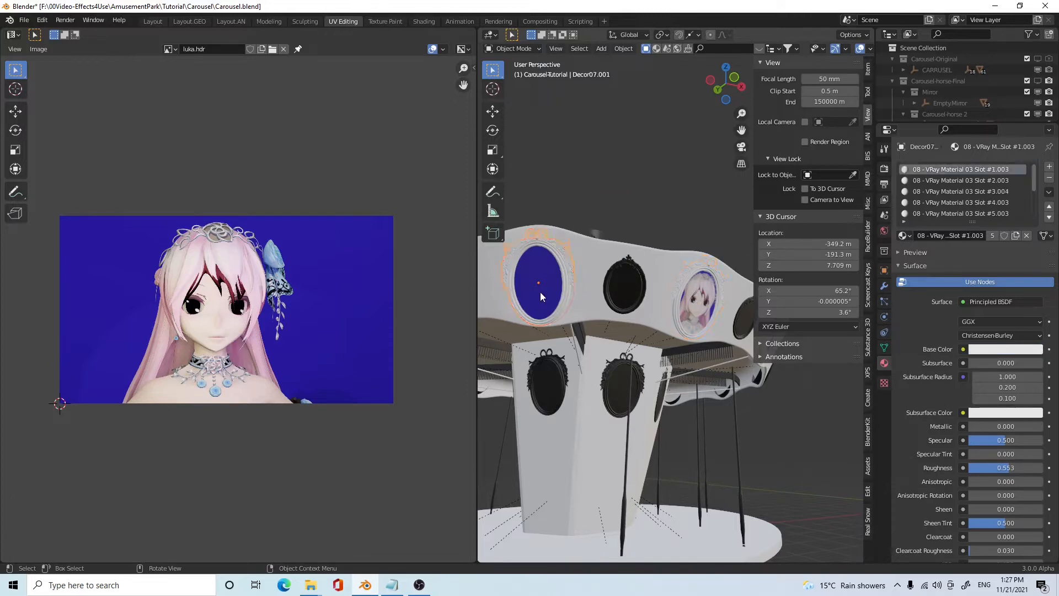
left_click(540, 293)
left_click(554, 283)
left_click_drag(1035, 177, 1030, 211)
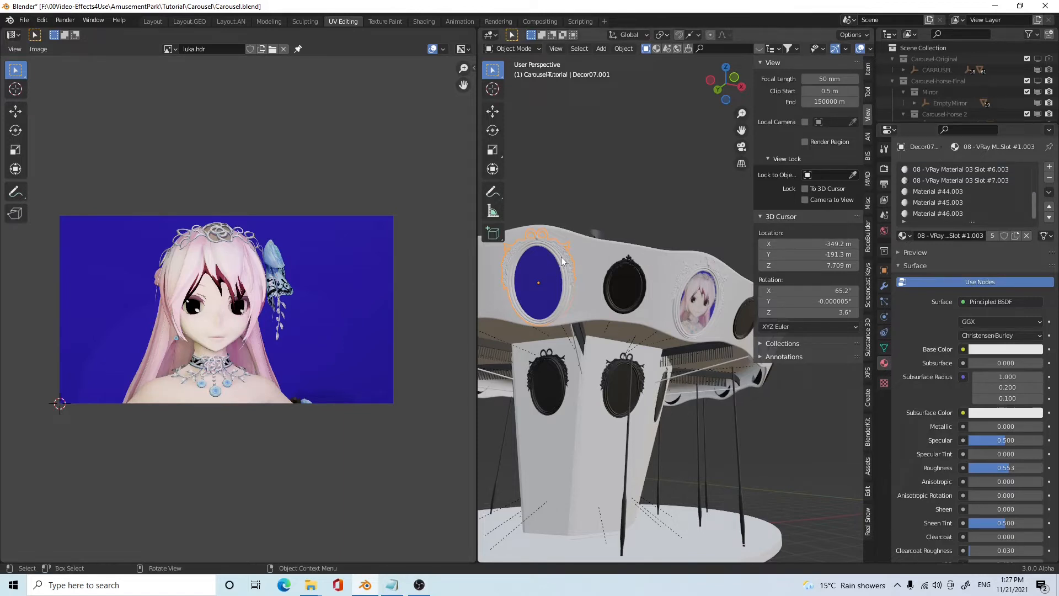
left_click(700, 298)
left_click(539, 294)
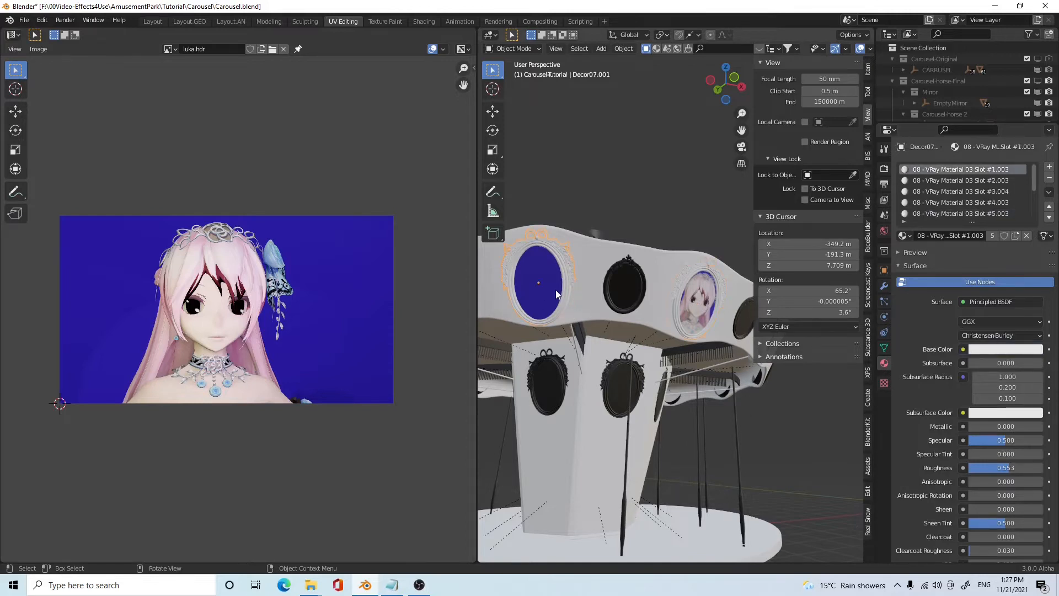
scroll(963, 216, "down", 3)
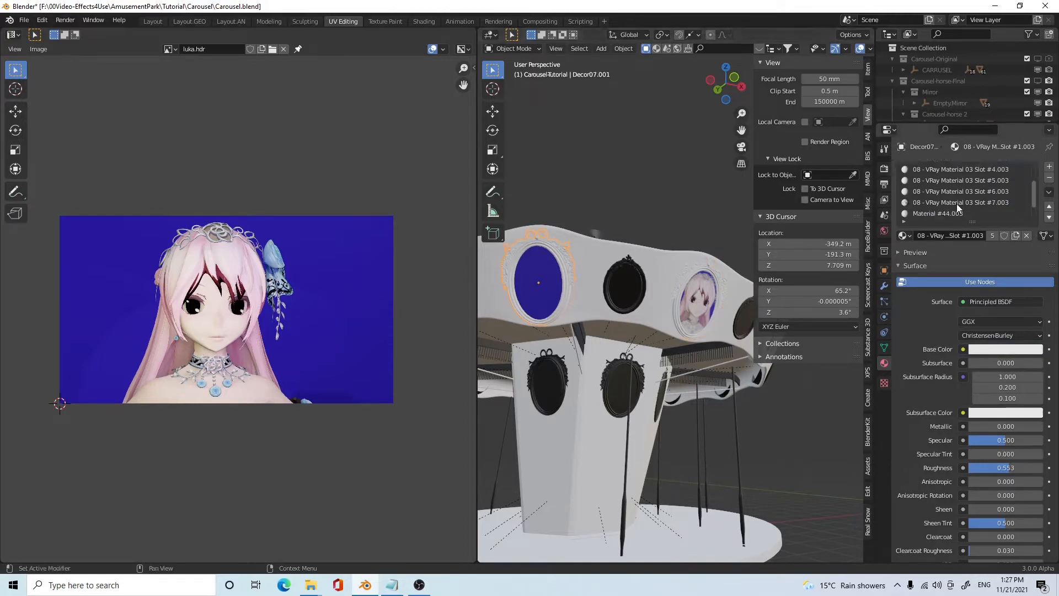
left_click(955, 203)
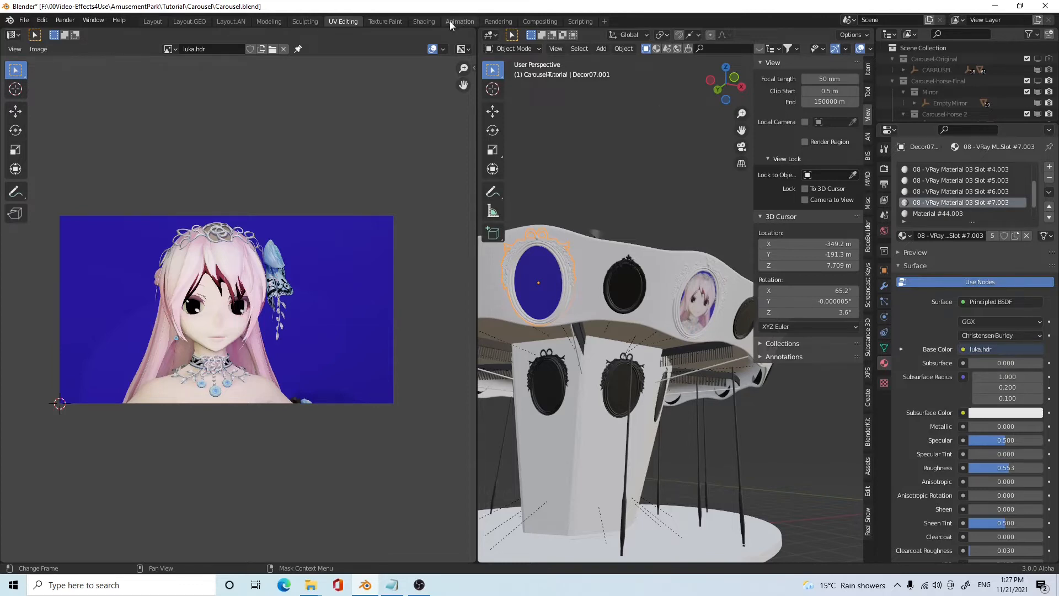
- In the Shading workspace, replace the image texture of material Slot #7.003 with meiko.png from the Pictures\Anime_pic folder
left_click(424, 21)
middle_click_drag(495, 473, 477, 454)
scroll(467, 444, "up", 1)
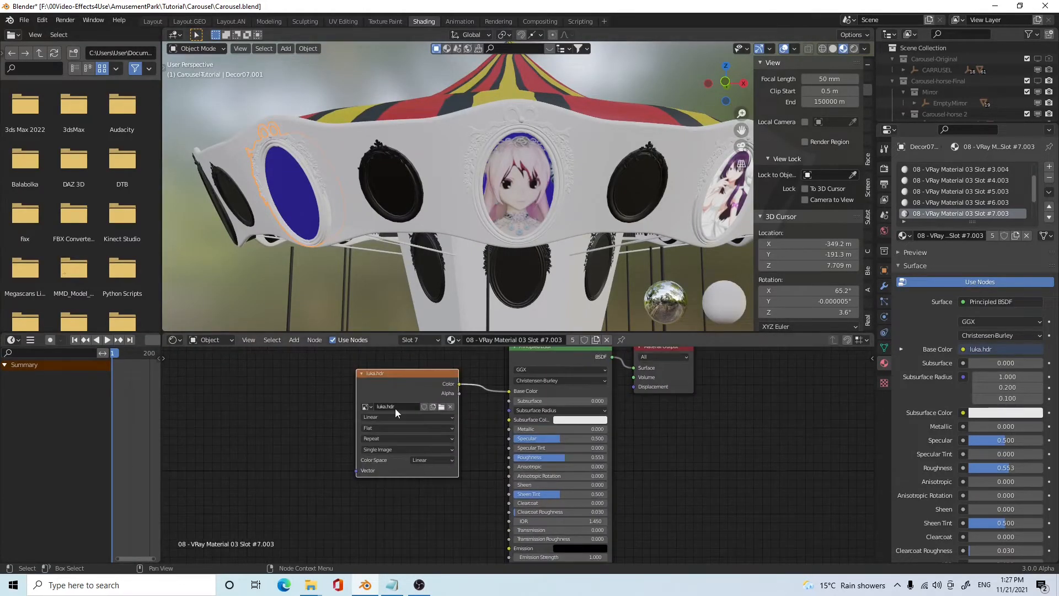
middle_click_drag(451, 201, 399, 173)
scroll(403, 181, "down", 1)
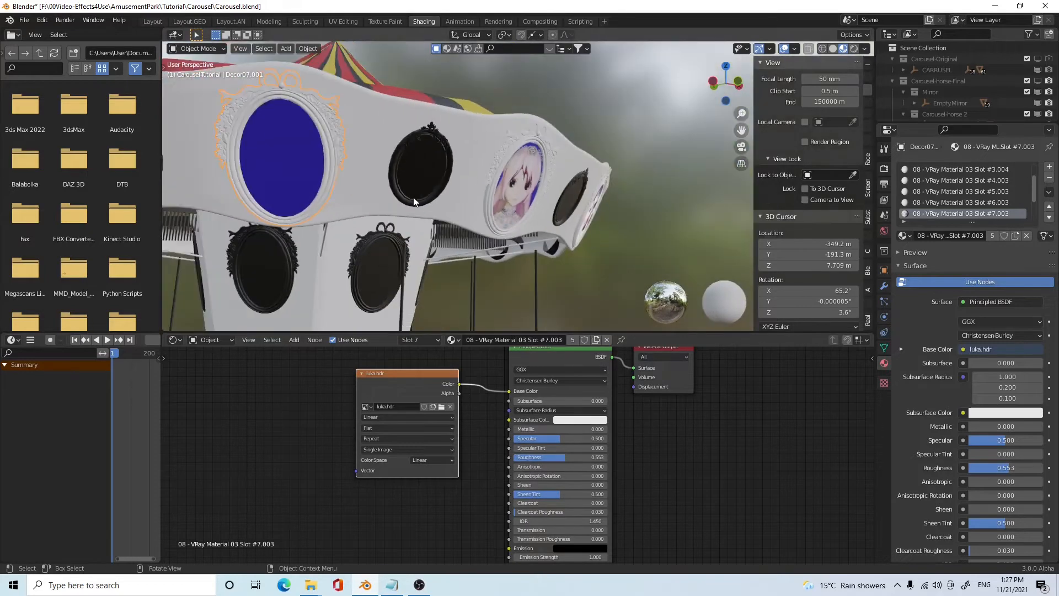
middle_click_drag(458, 244, 521, 230, "shift")
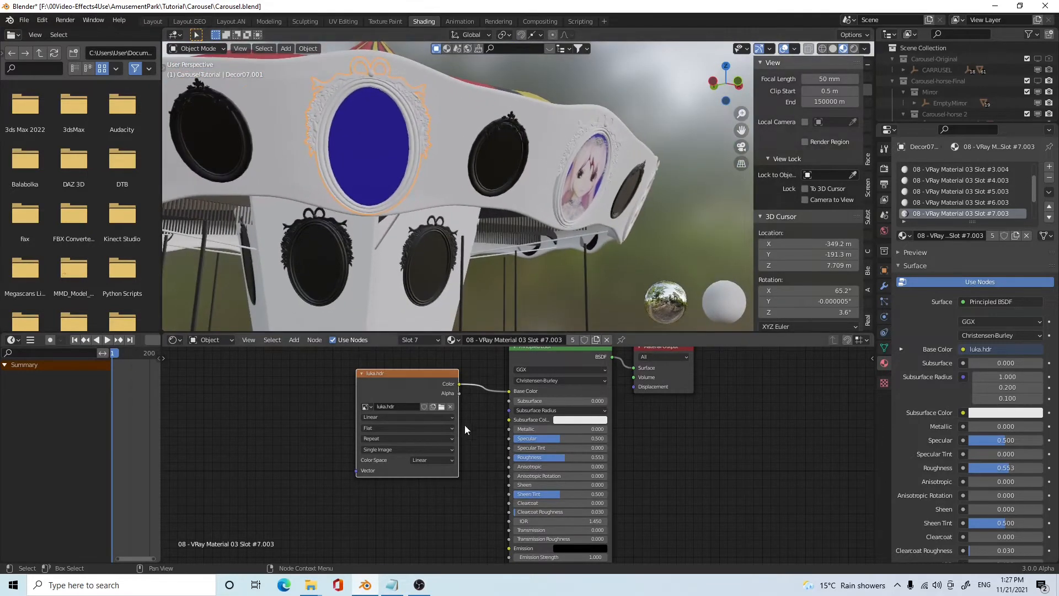
left_click(440, 406)
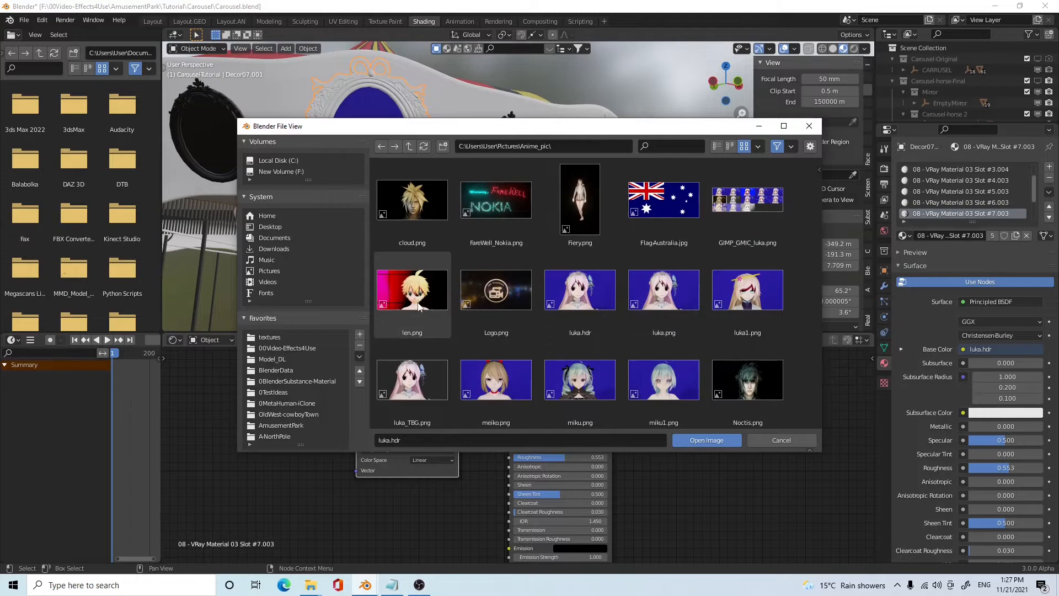
left_click(497, 384)
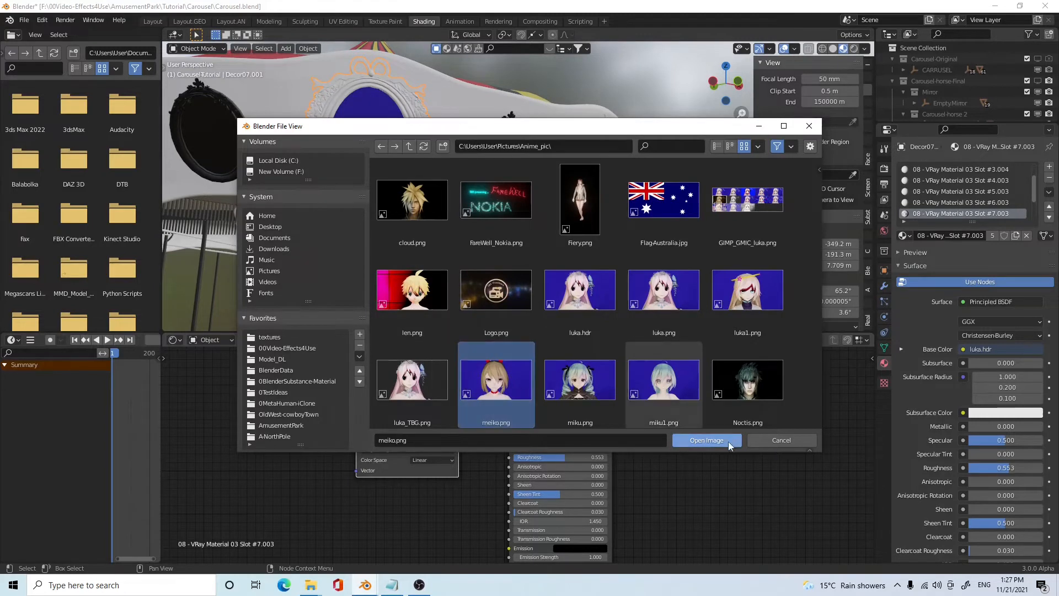
left_click(705, 440)
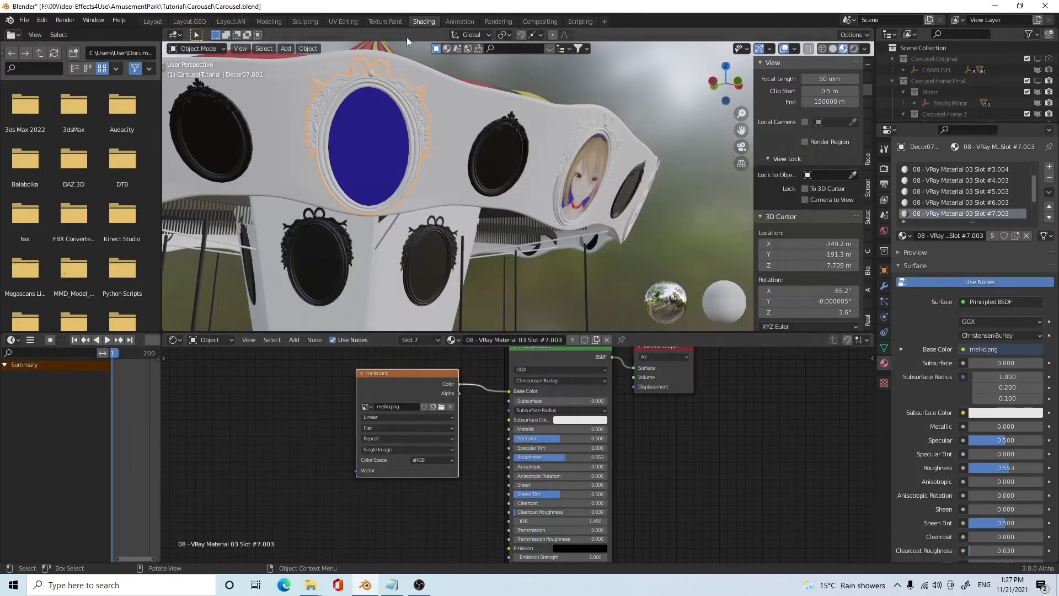
- Back in UV Editing, select only Decor07.001's faces assigned to material Slot #7.003 and unwrap them with Project from View
left_click(334, 19)
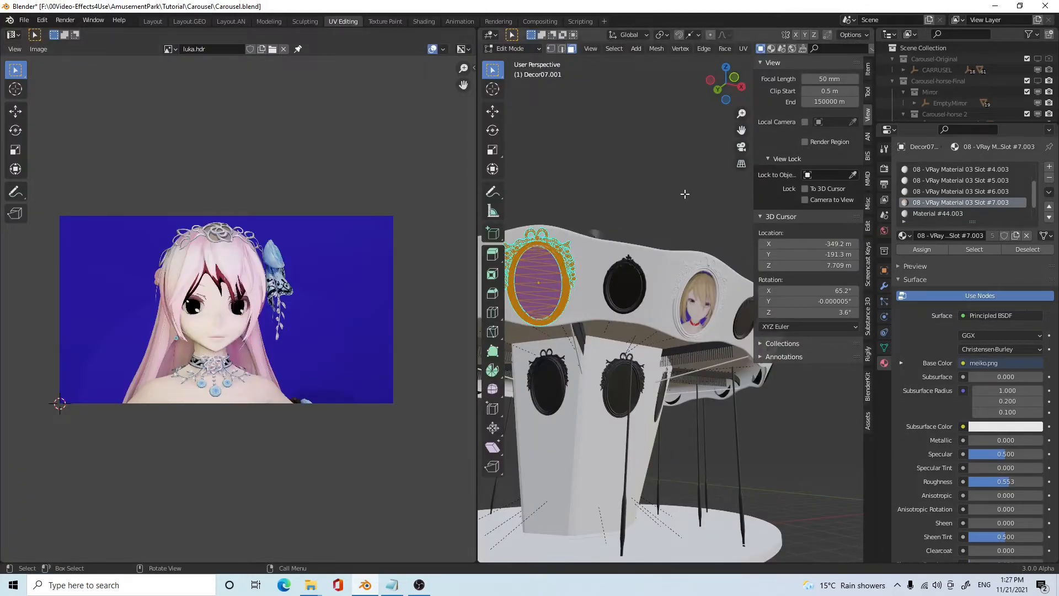
left_click(600, 198)
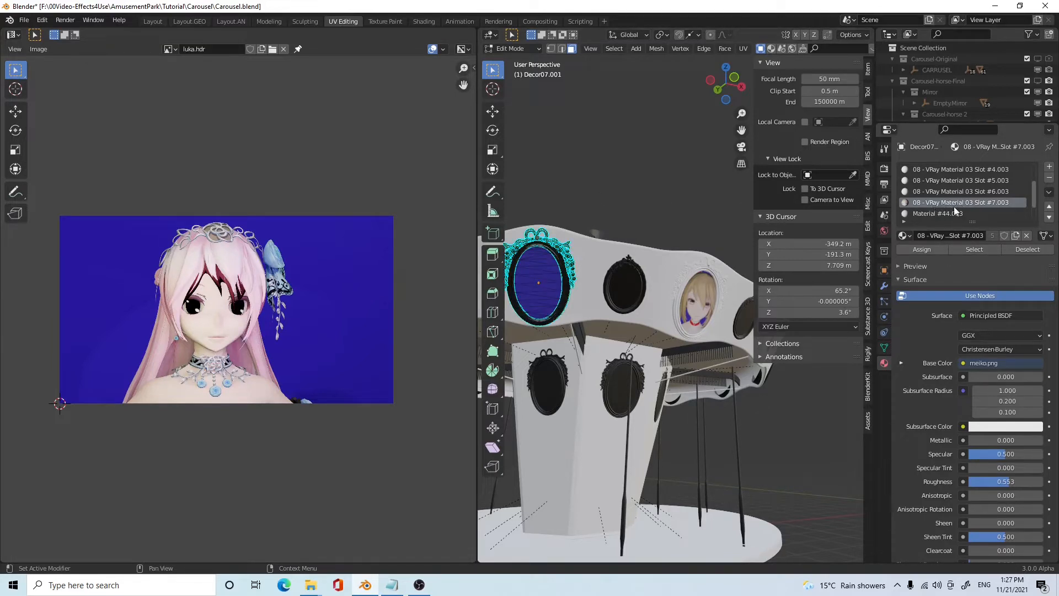
left_click(973, 252)
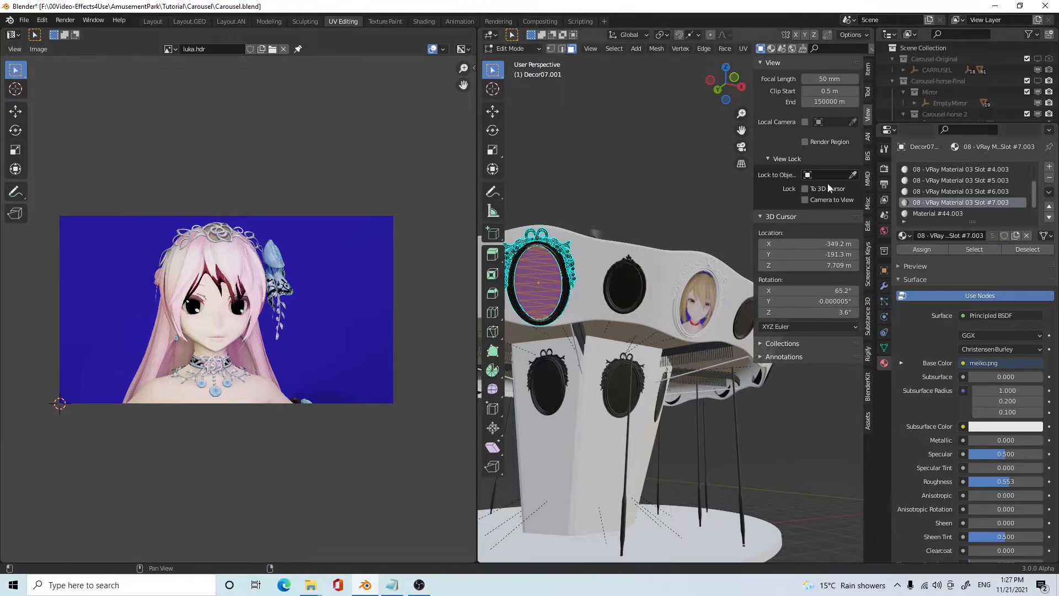
middle_click_drag(607, 190, 653, 177, "shift")
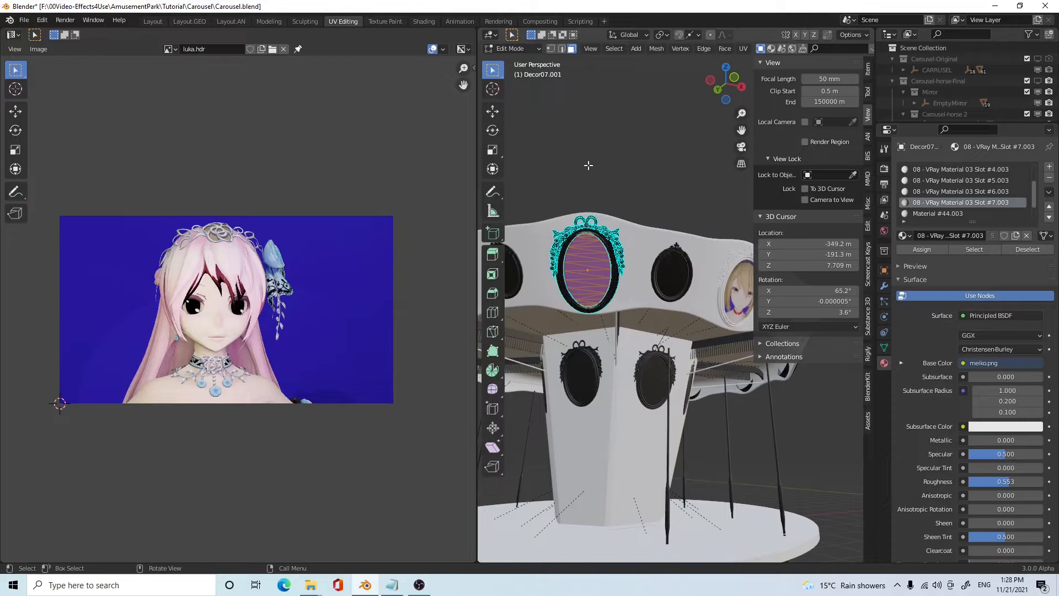
key("u")
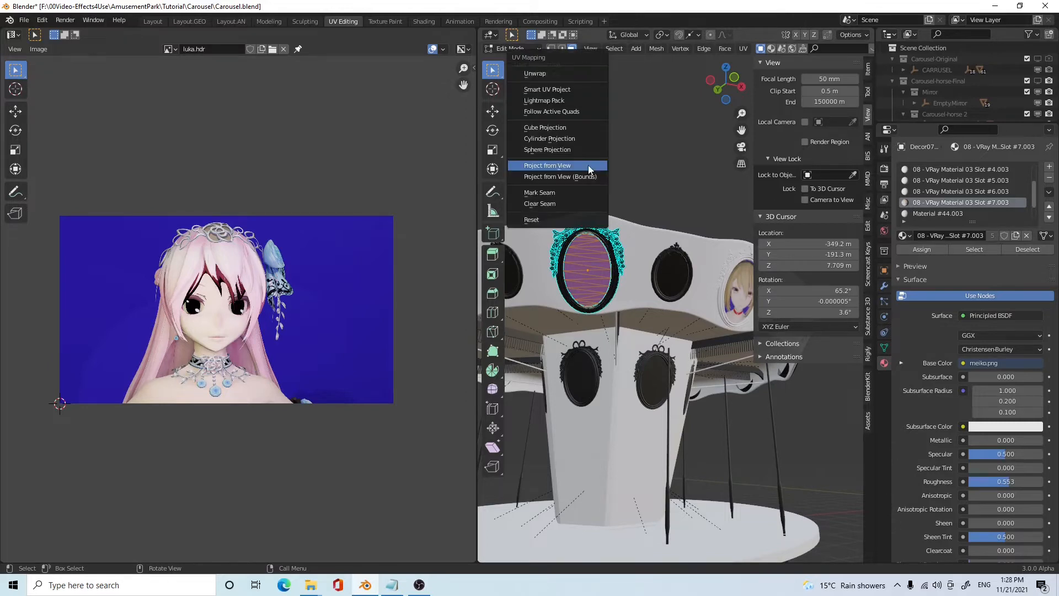
left_click(589, 169)
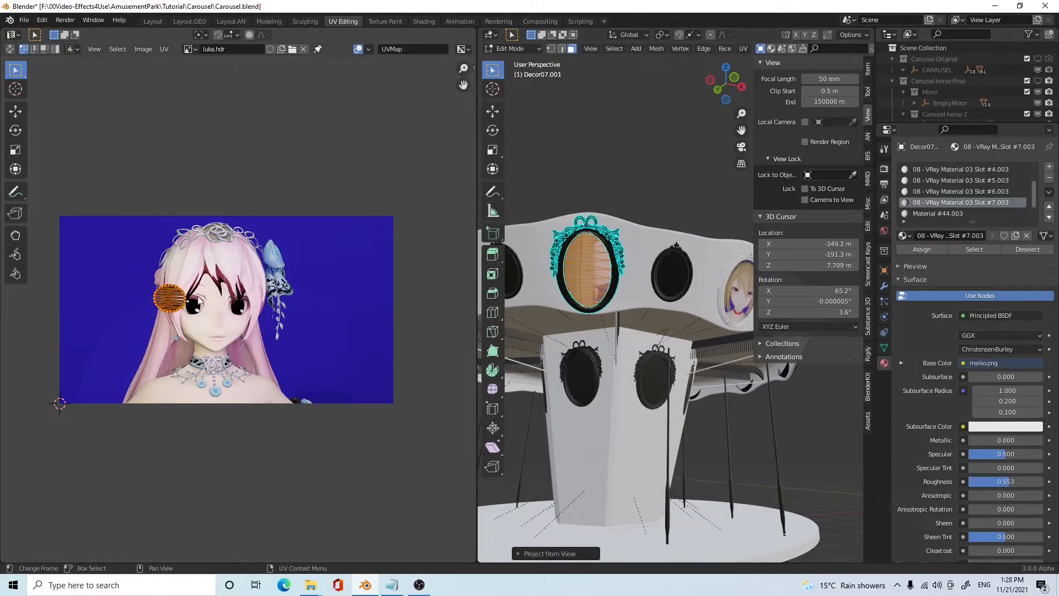
- Scale the projected oval UVs about 3 times and open meiko.png as the image shown in the UV editor
key("s")
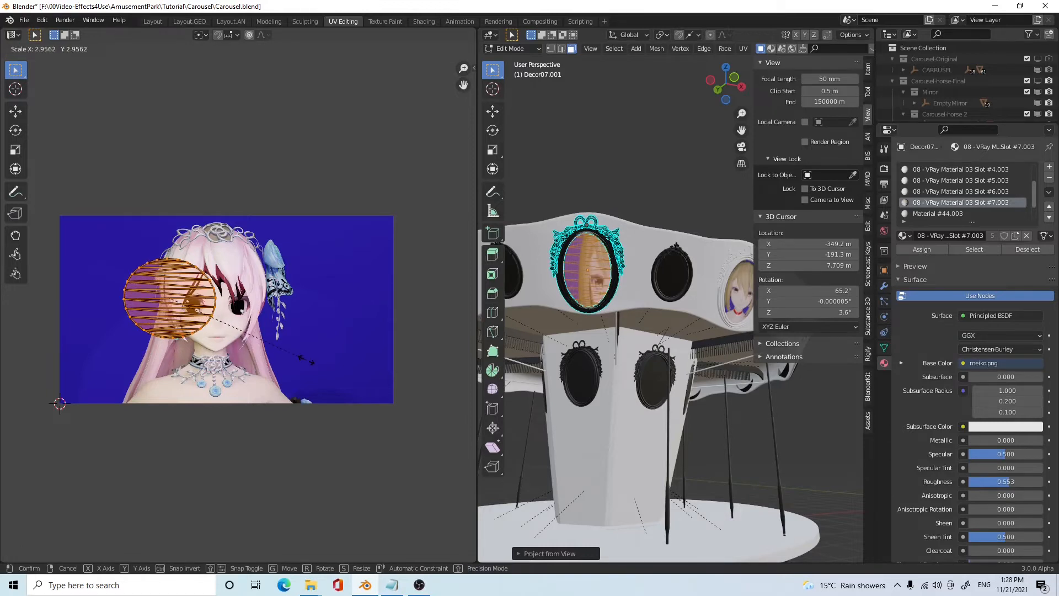
left_click(307, 349)
left_click(293, 49)
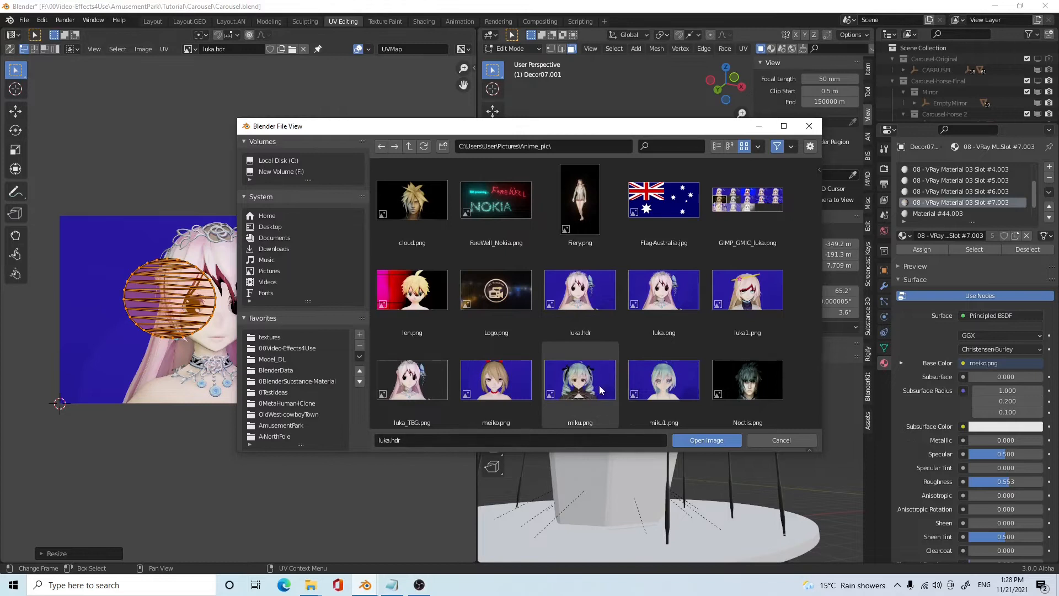
left_click(506, 369)
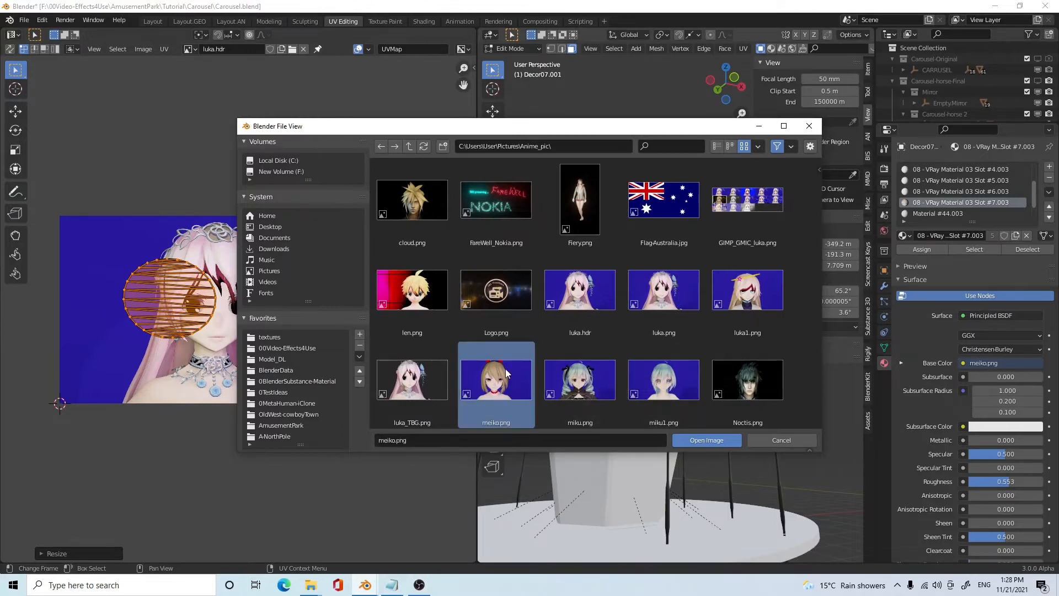
left_click(711, 441)
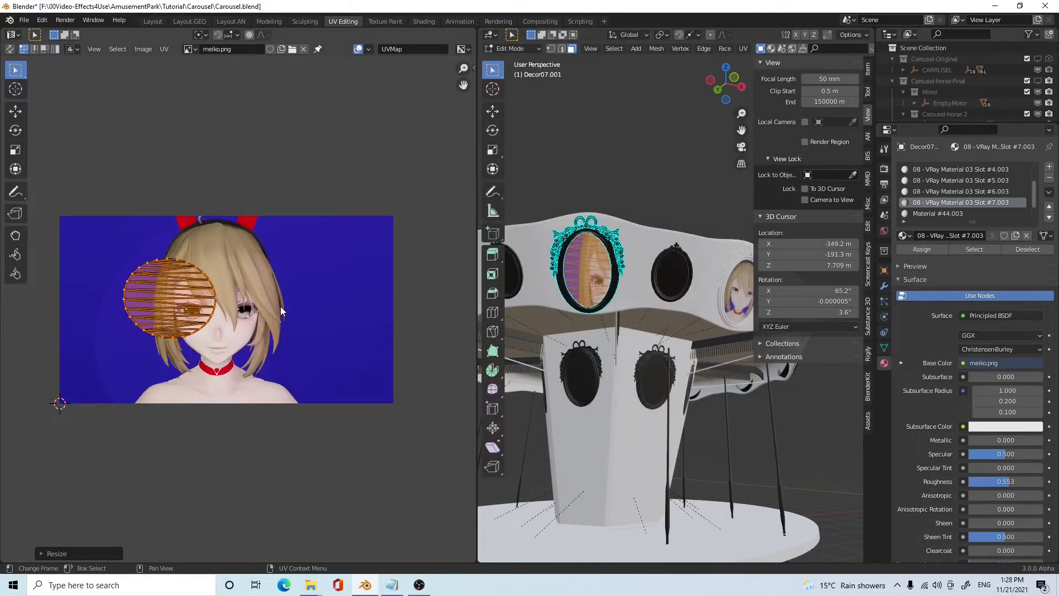
- Enlarge the oval UVs about 1.4 times, centre them over the face in meiko.png and scale them up slightly more
key("s")
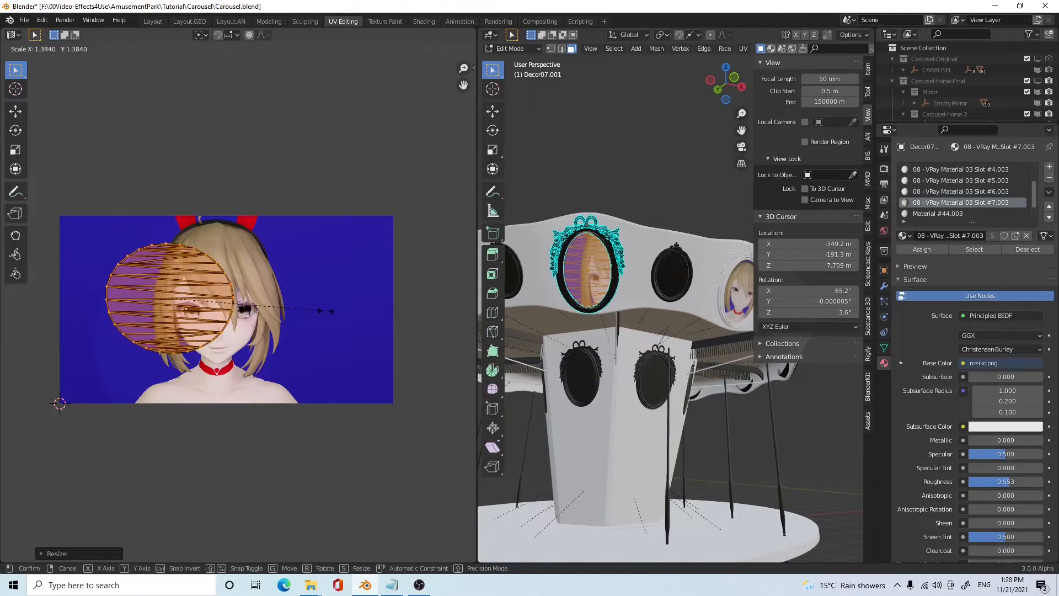
left_click(330, 317)
key("g")
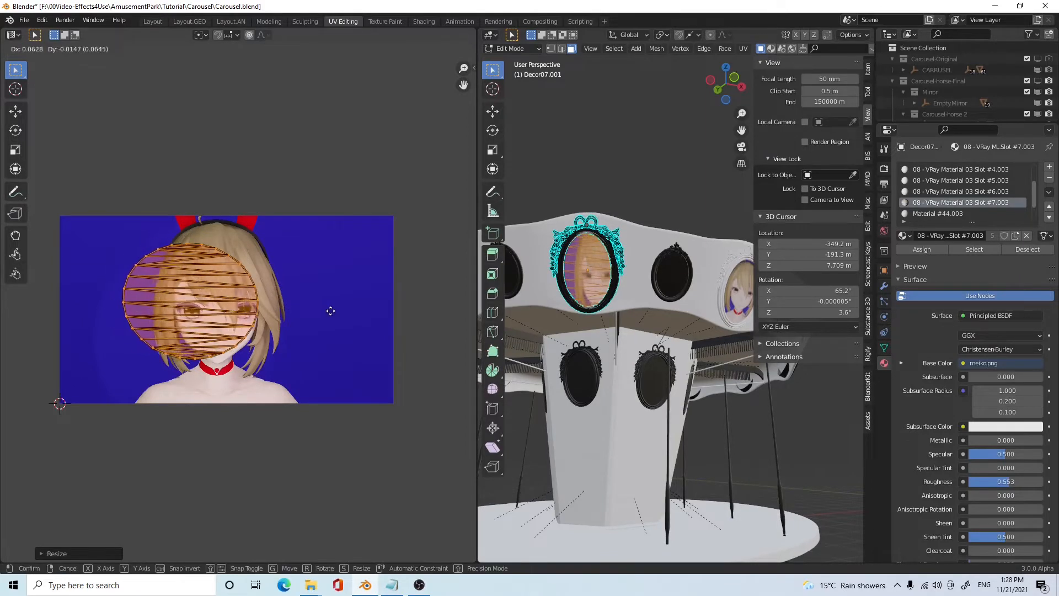
left_click(347, 350)
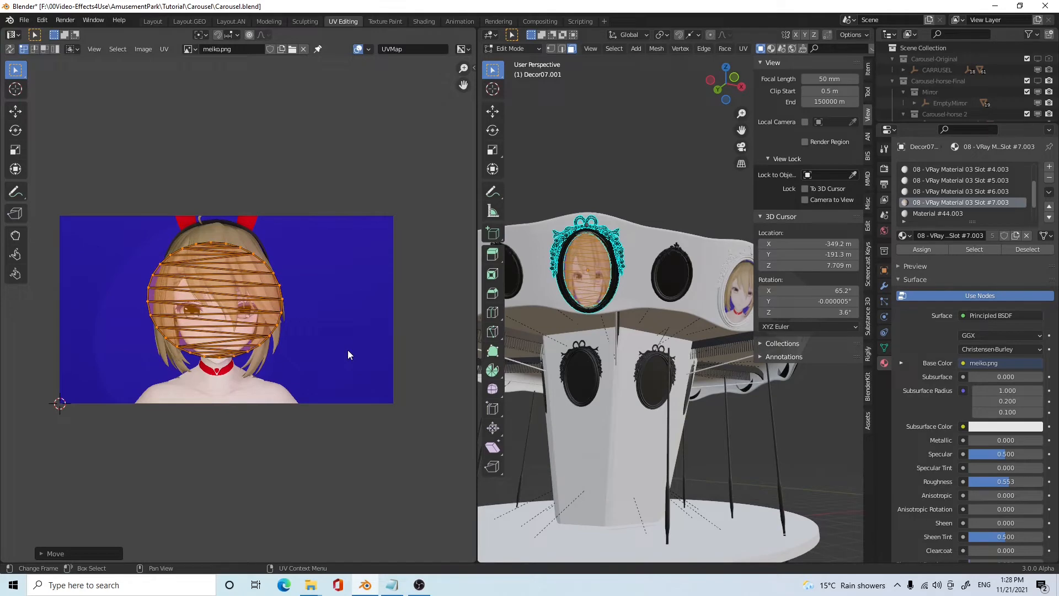
key("s")
left_click(362, 366)
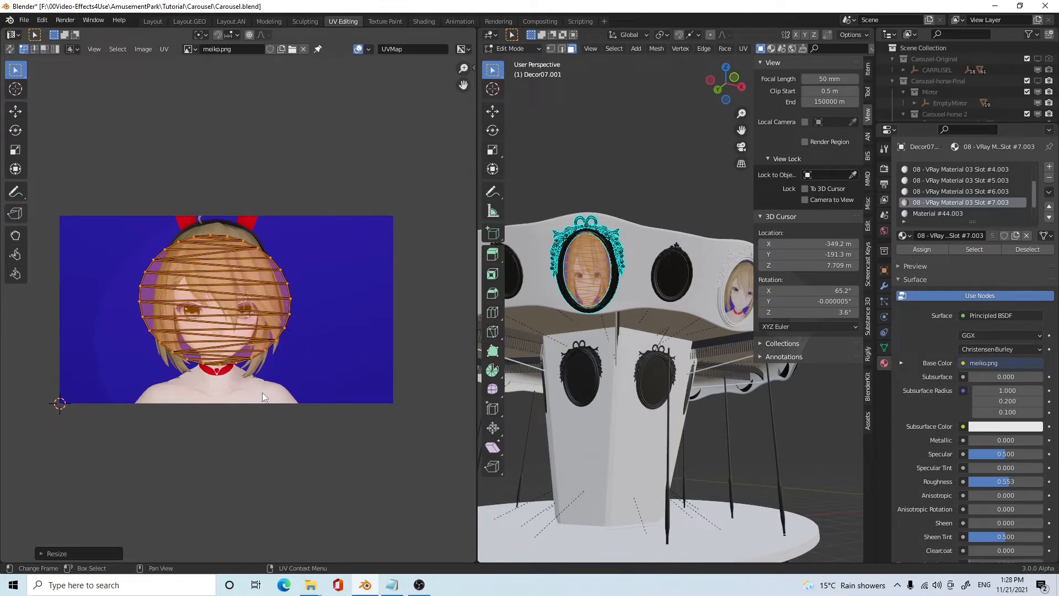
- Stretch the oval UVs along Y about 1.4 times to cover the head, and return to Object Mode
key("s")
key("y")
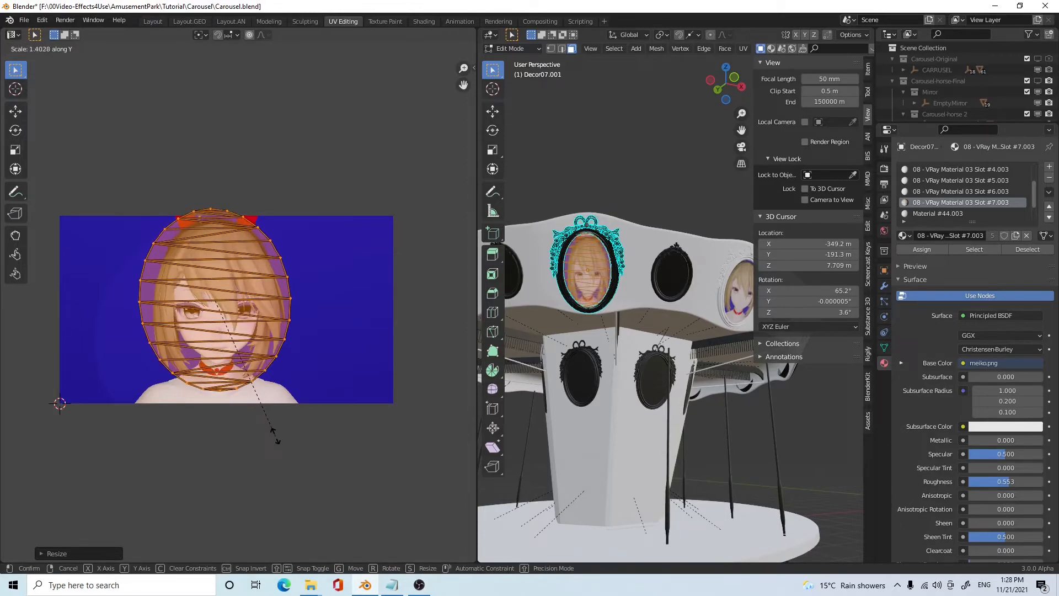
left_click(276, 437)
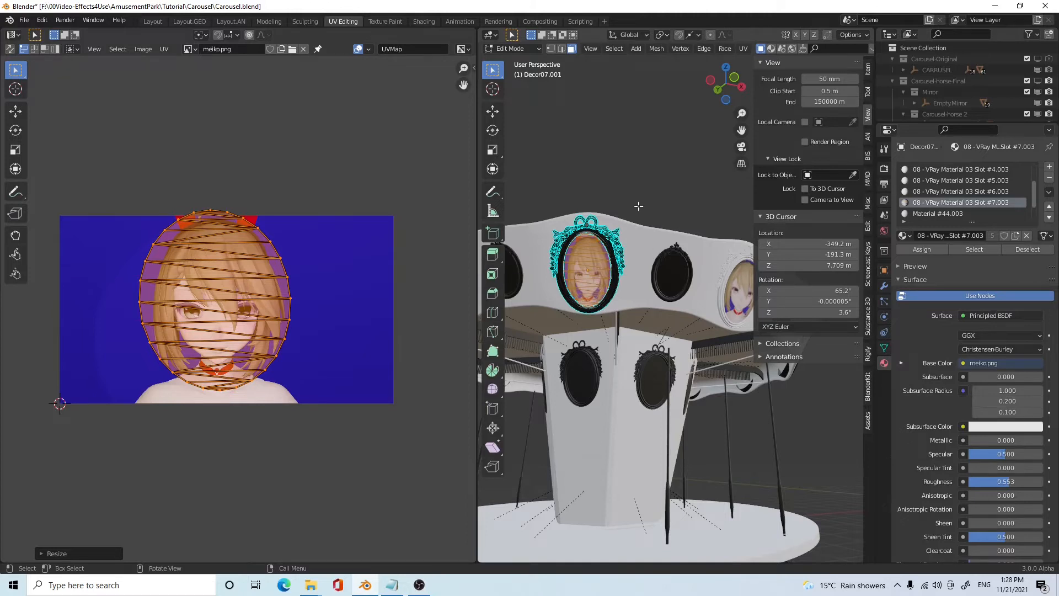
key("Tab")
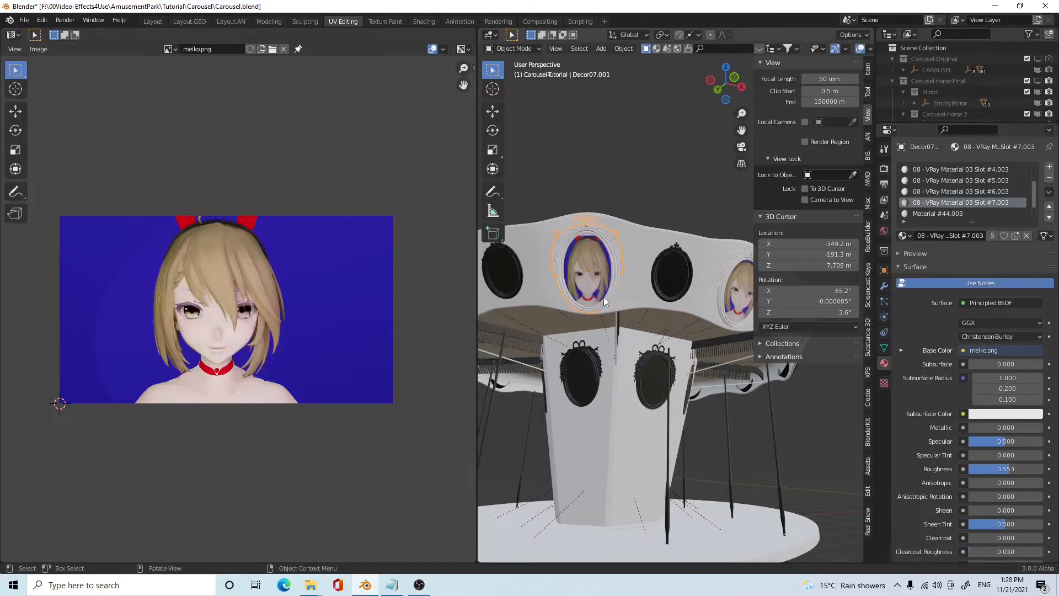
- Select the neighbouring portrait oval Decor18.001 and make its Slot #7.003 material a separate single-user copy
left_click(604, 282)
left_click(591, 264)
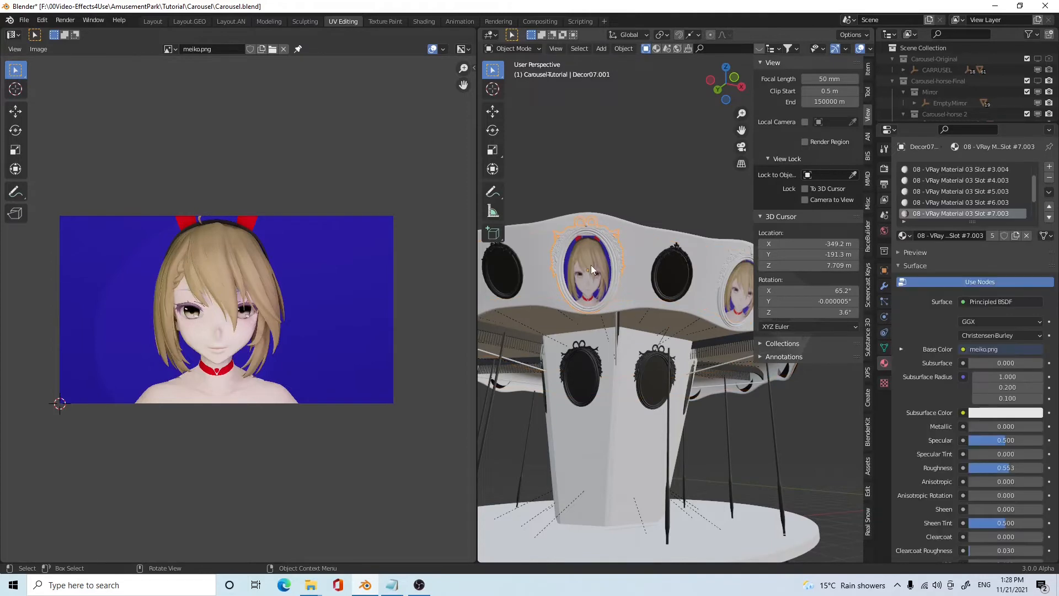
middle_click_drag(668, 361, 630, 338)
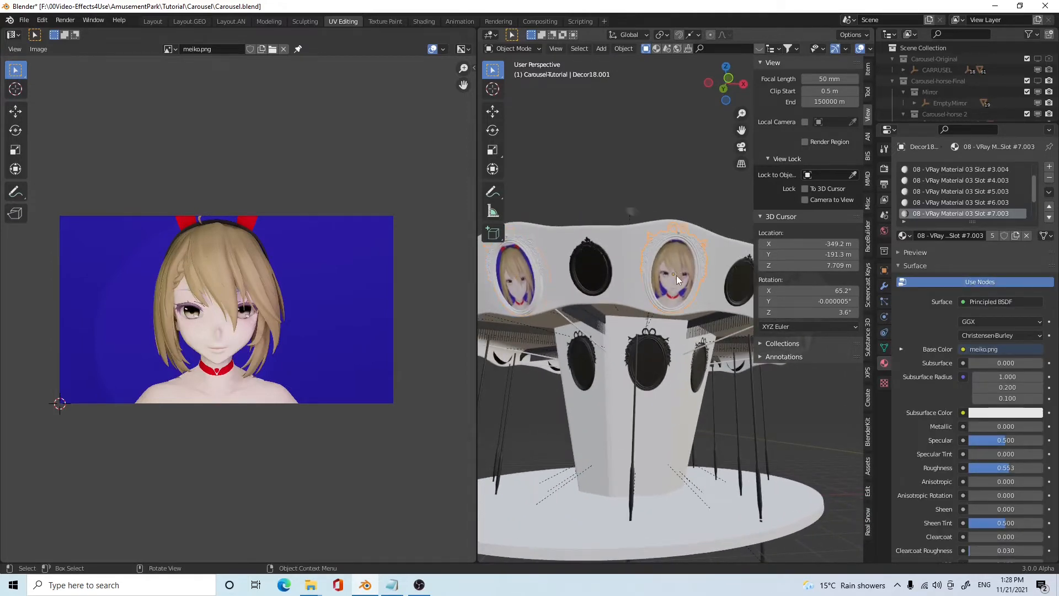
left_click(689, 262)
left_click(703, 250)
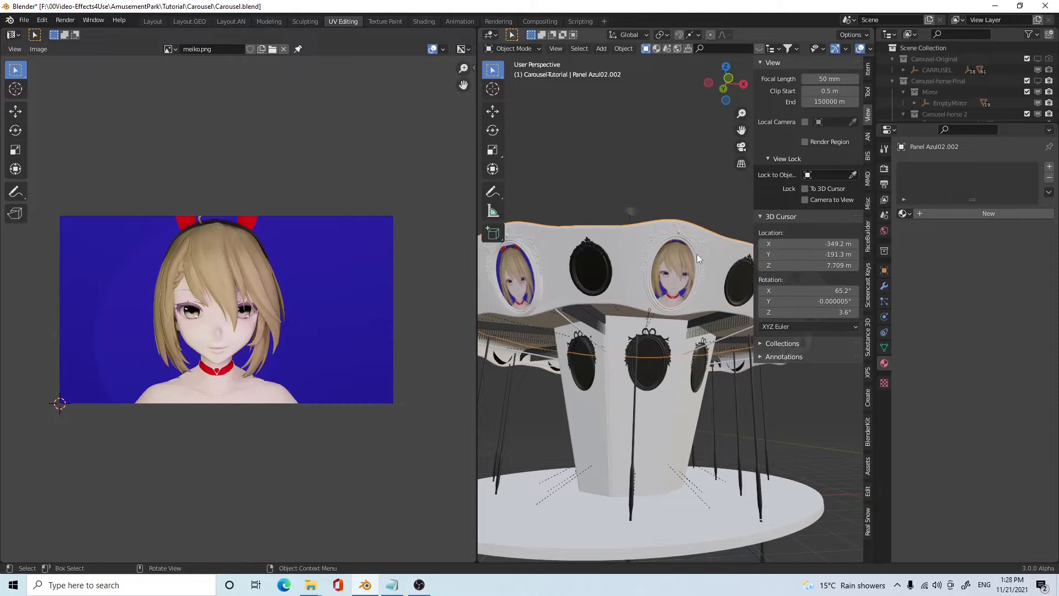
left_click(698, 255)
left_click(1017, 237)
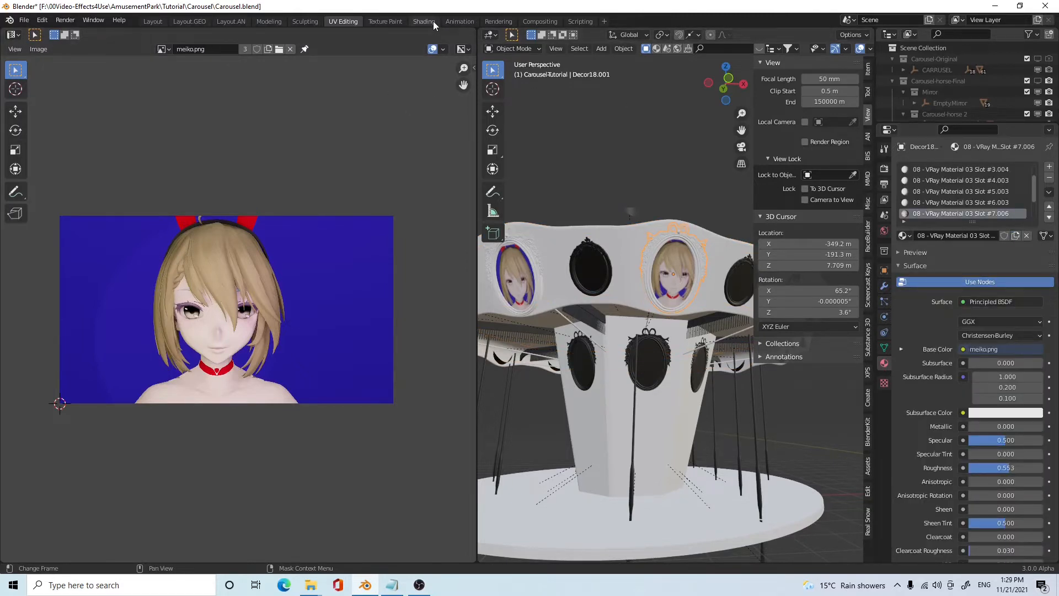
- In the Shading workspace, replace the image in Decor18.001's Image Texture node with luka.hdr from Anime_pic
left_click(424, 21)
left_click(442, 407)
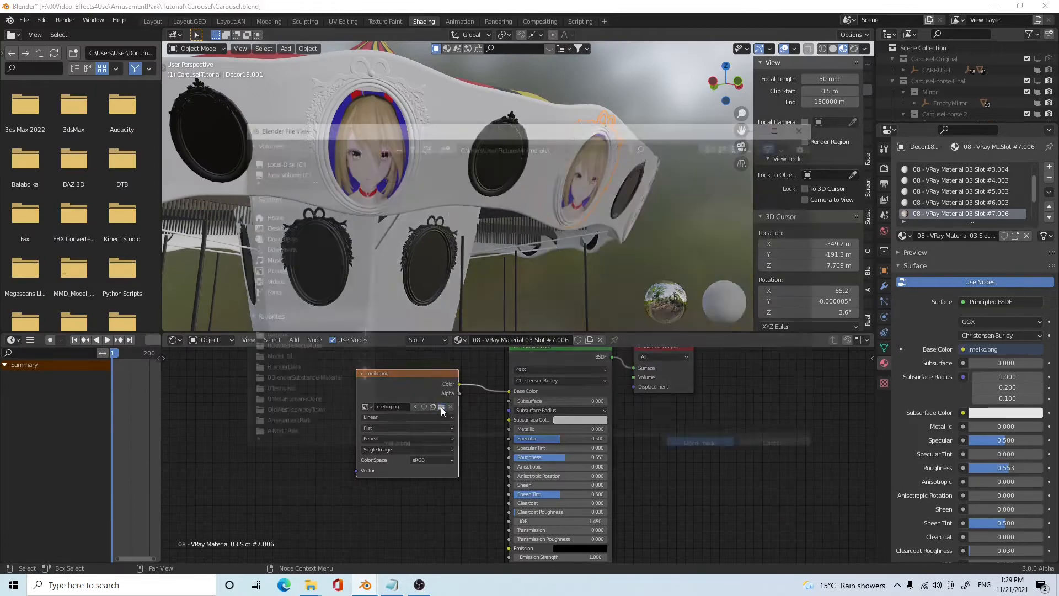
left_click(576, 302)
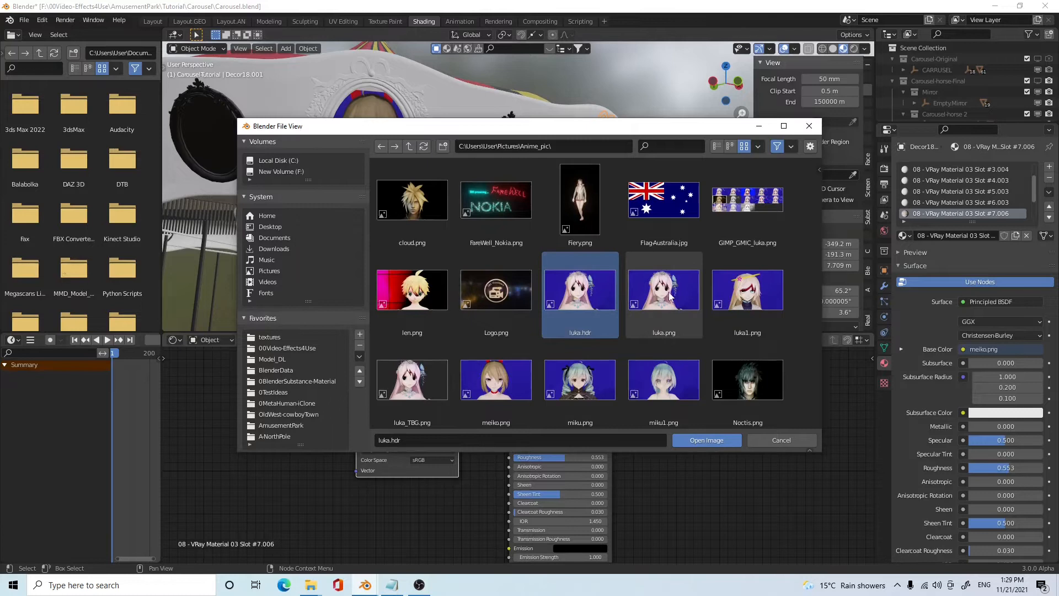
left_click(706, 440)
middle_click_drag(520, 249, 460, 237)
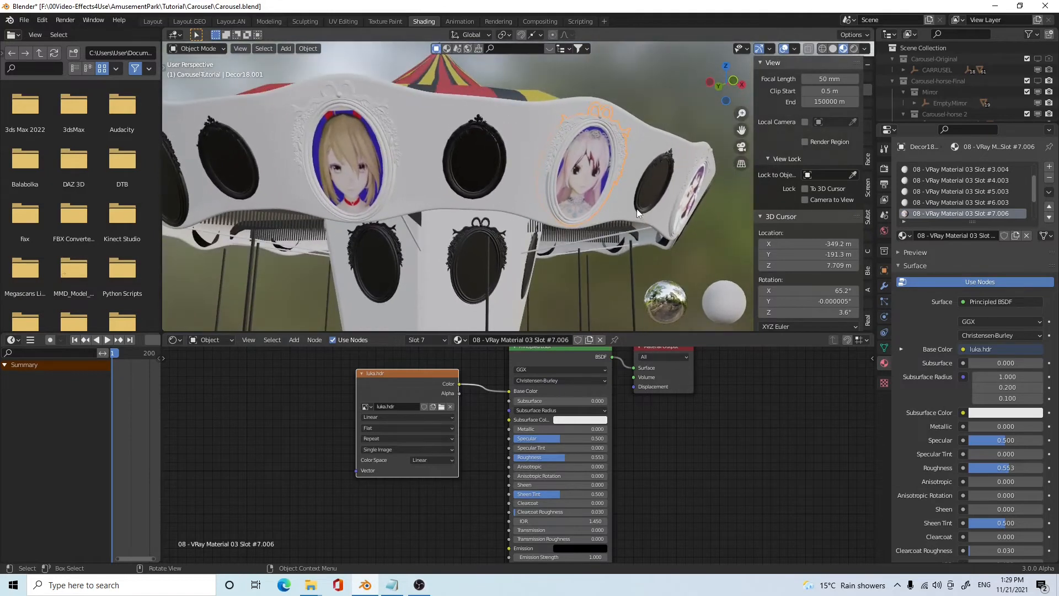
- Select the black oval mirror Espejos05.001 on the roof panel between the two portrait ovals
left_click(589, 186)
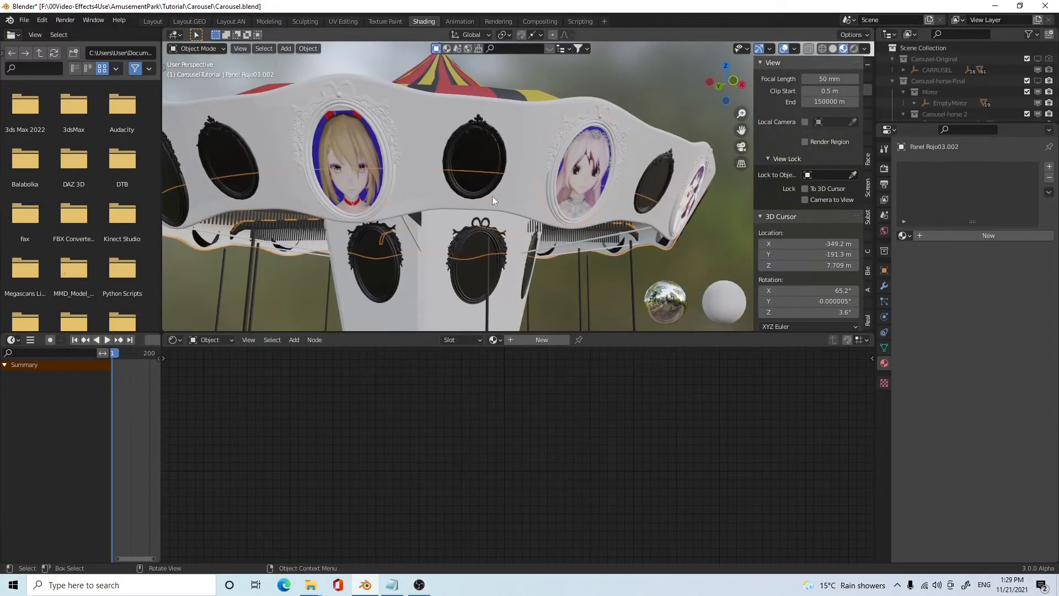
left_click(346, 184)
middle_click_drag(612, 195, 651, 228)
left_click(495, 186)
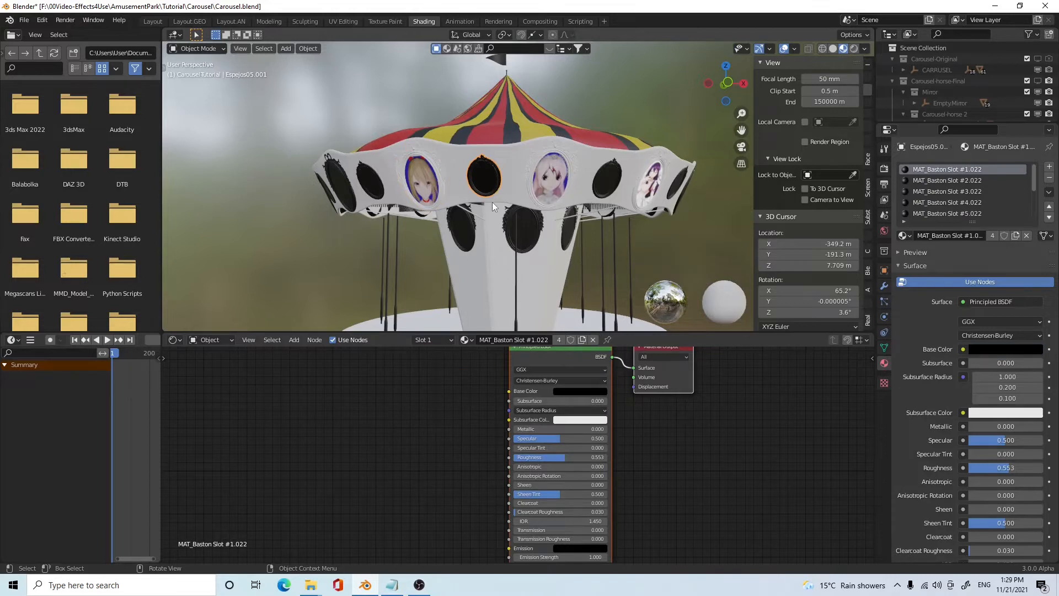
middle_click_drag(604, 211, 326, 184)
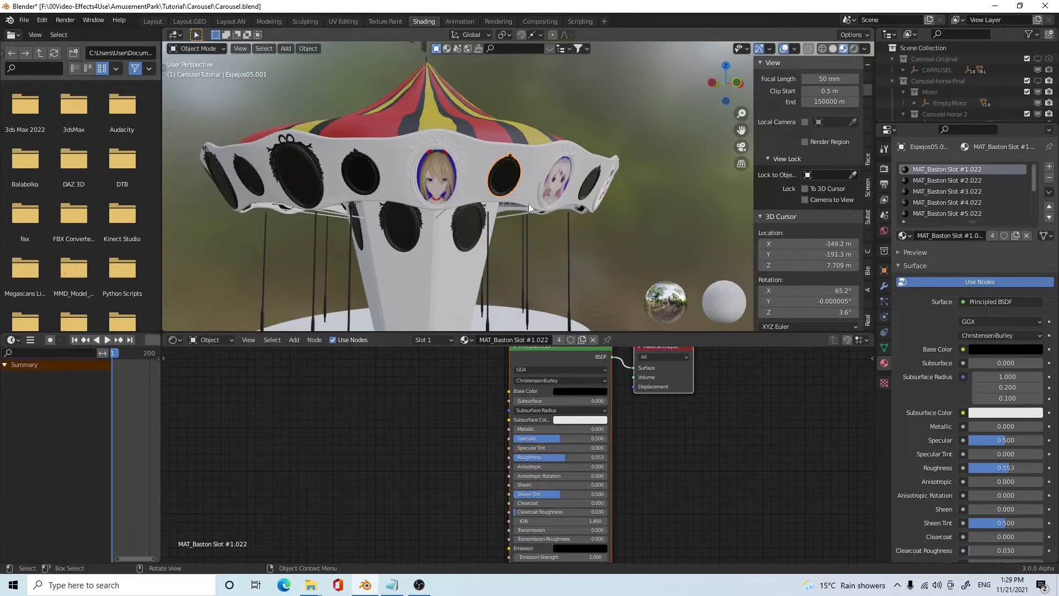
middle_click_drag(518, 228, 502, 199)
left_click(501, 177)
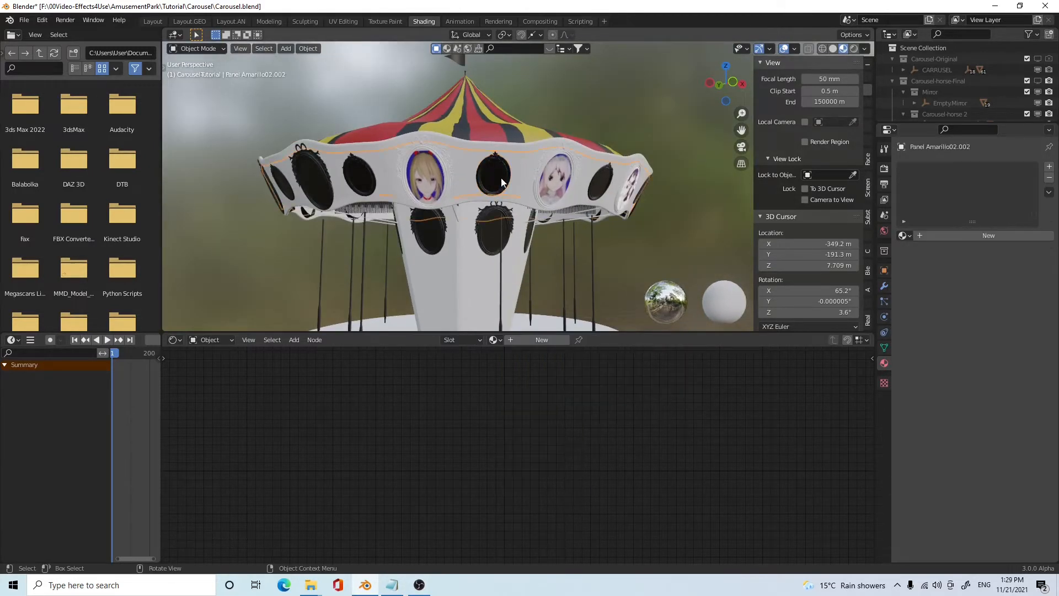
left_click(499, 177)
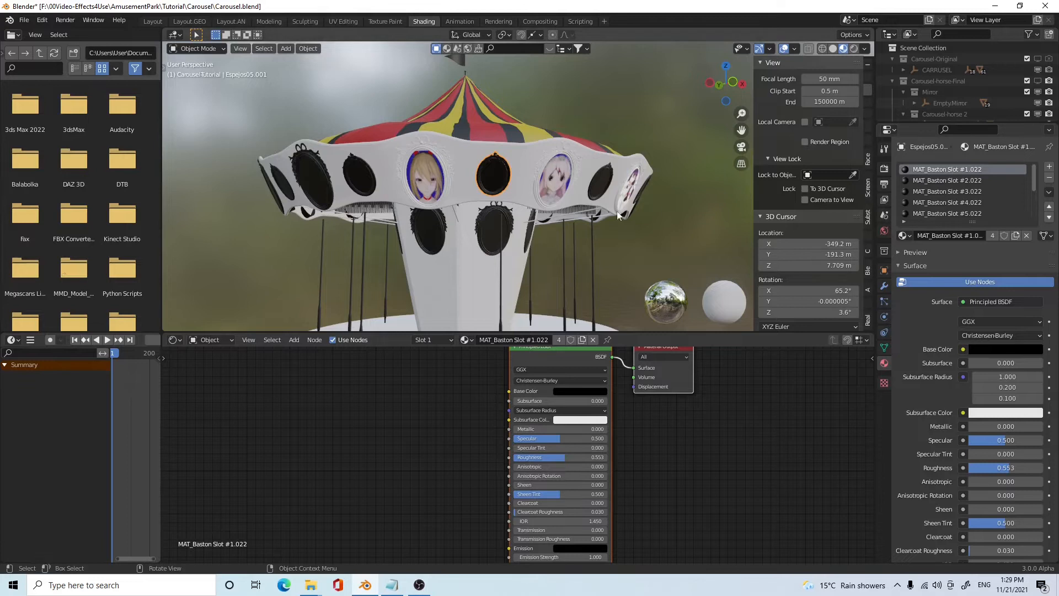
- Enter Edit Mode on the oval mirror and try to select the faces assigned to MAT_Baston Slot #7.022
middle_click_drag(582, 226, 553, 228)
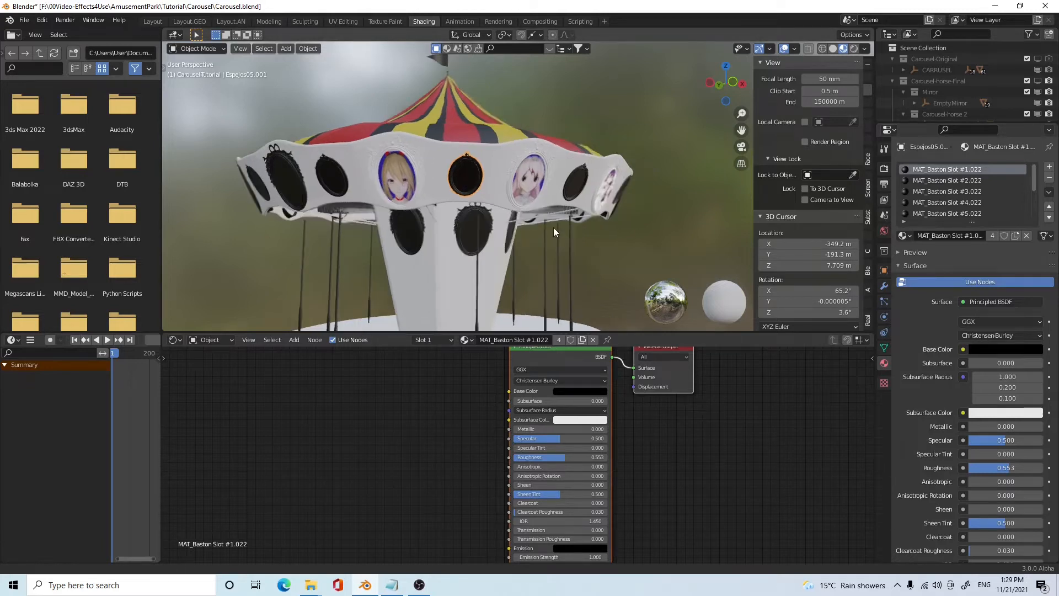
scroll(981, 207, "down", 1)
scroll(980, 205, "down", 3)
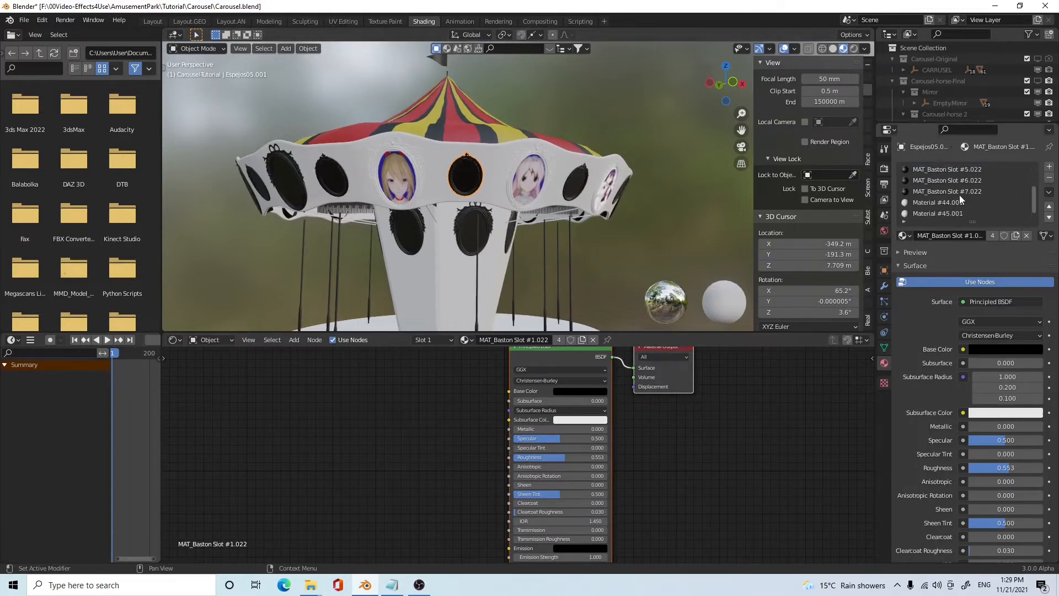
left_click(958, 190)
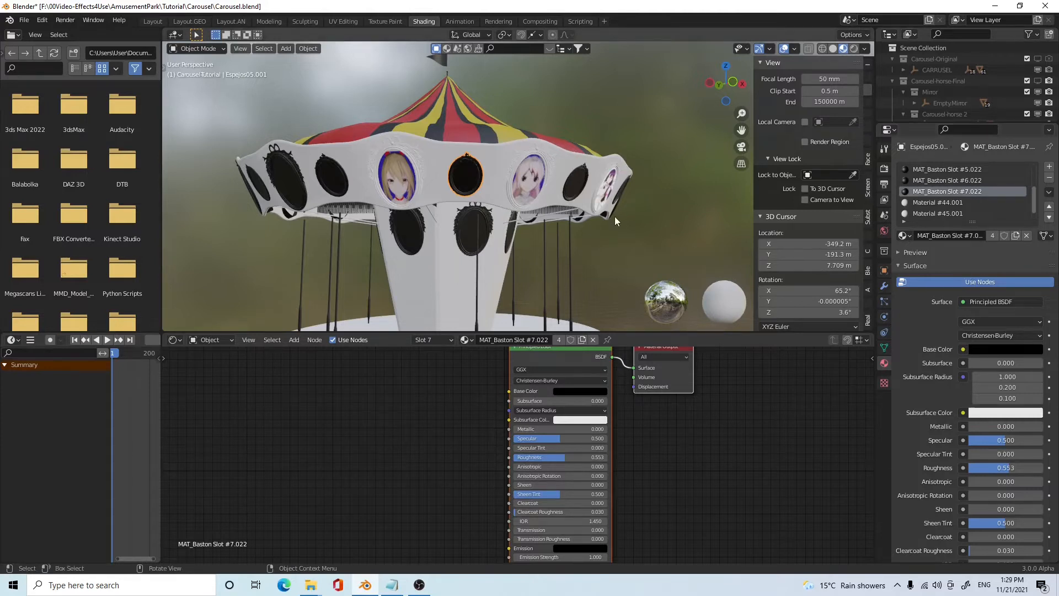
key("Tab")
left_click(660, 171)
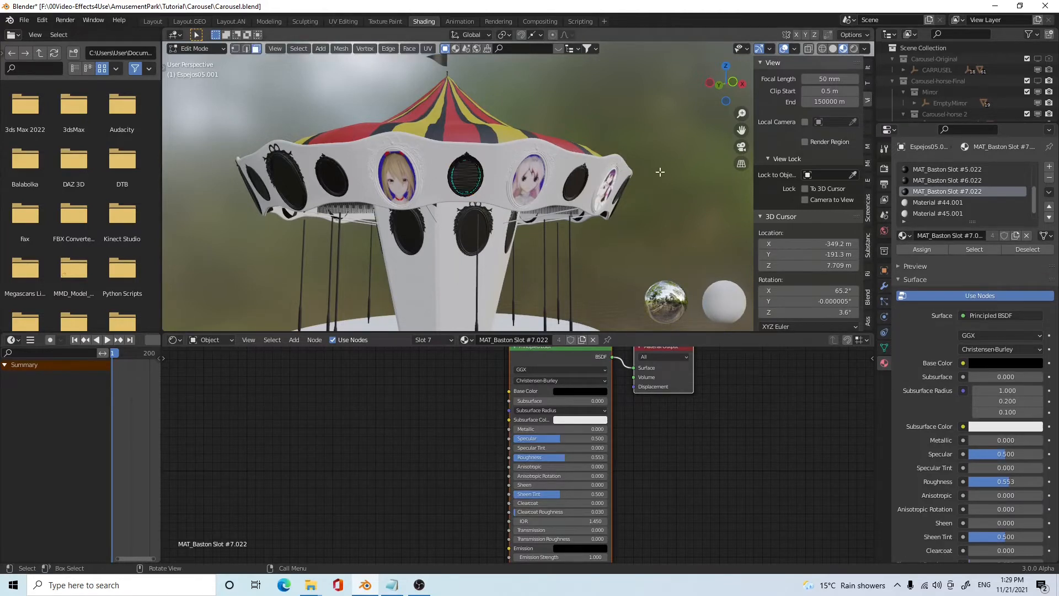
left_click(974, 250)
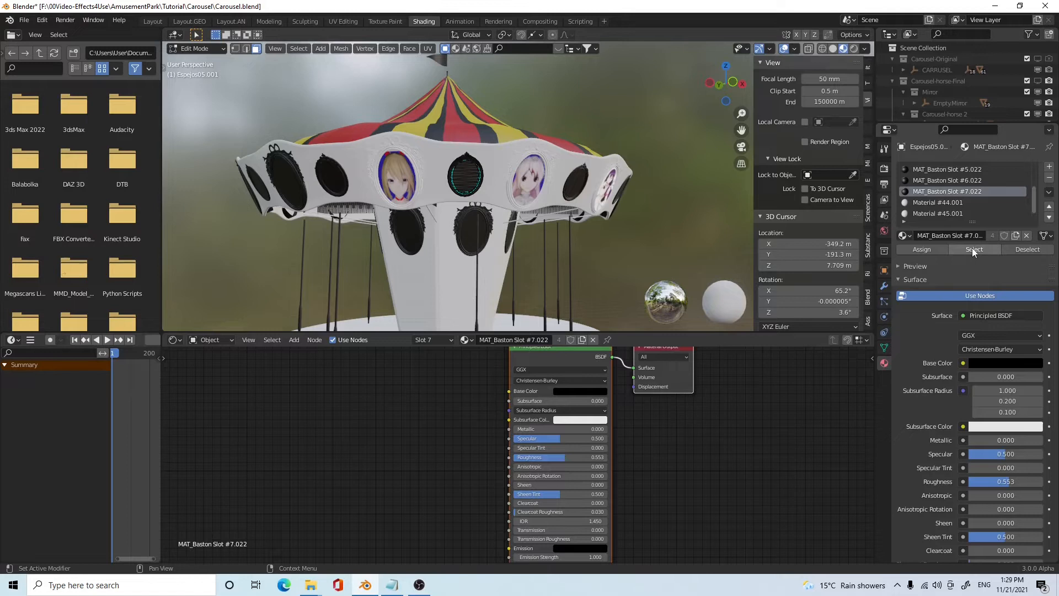
- Select the mirror's inner faces assigned to material MAT_Baston Slot #1.022
scroll(964, 190, "up", 4)
left_click(960, 169)
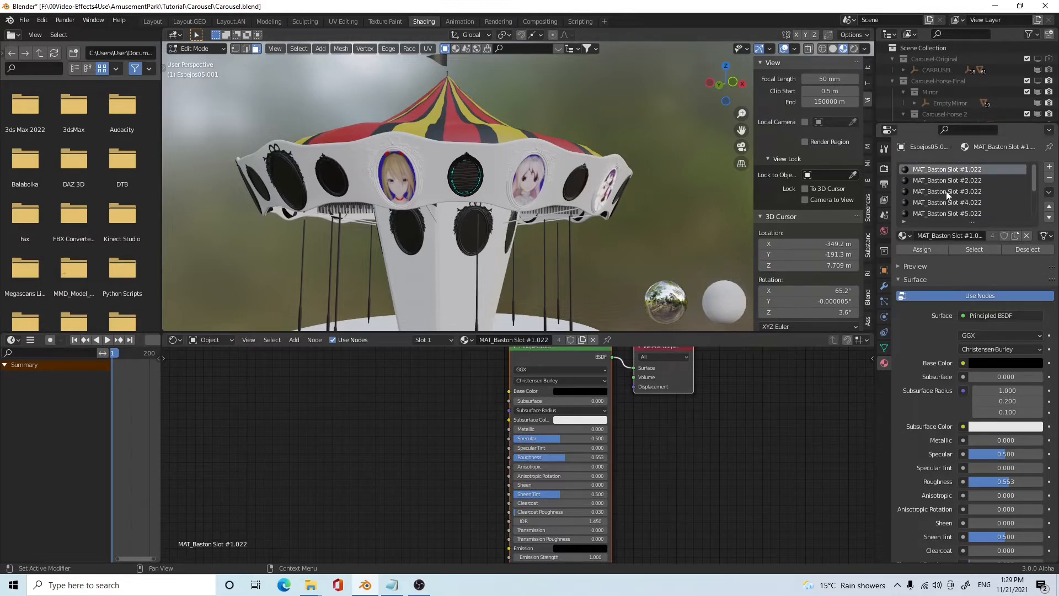
left_click(975, 249)
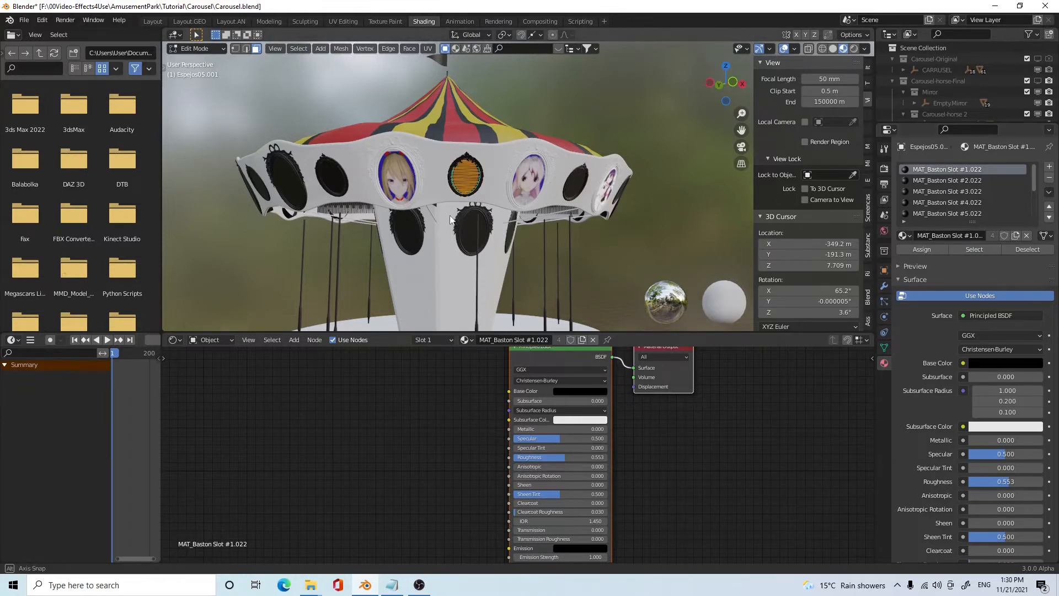
scroll(495, 200, "up", 6)
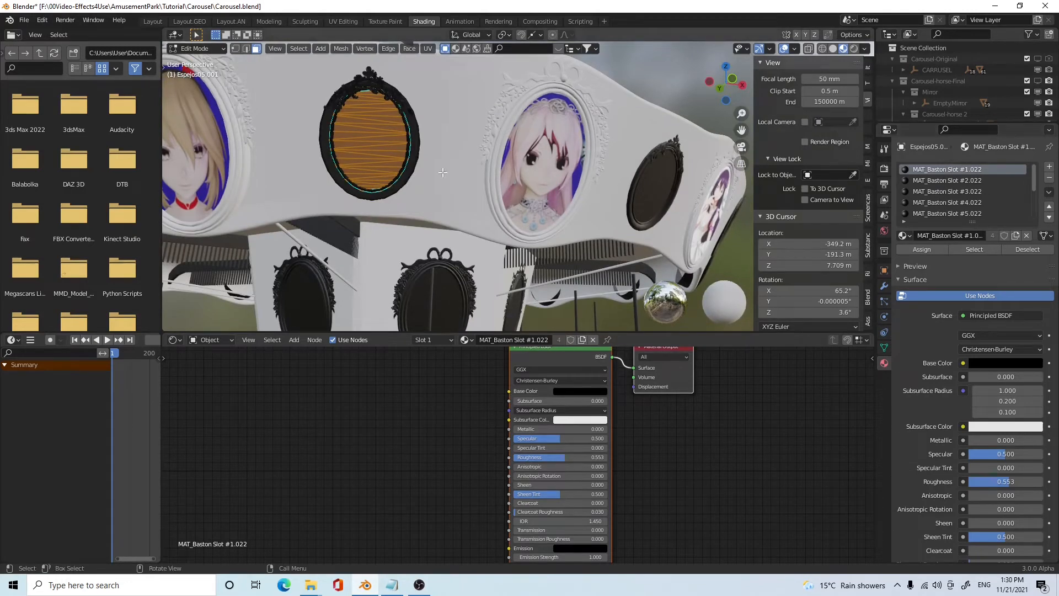
scroll(410, 166, "down", 4)
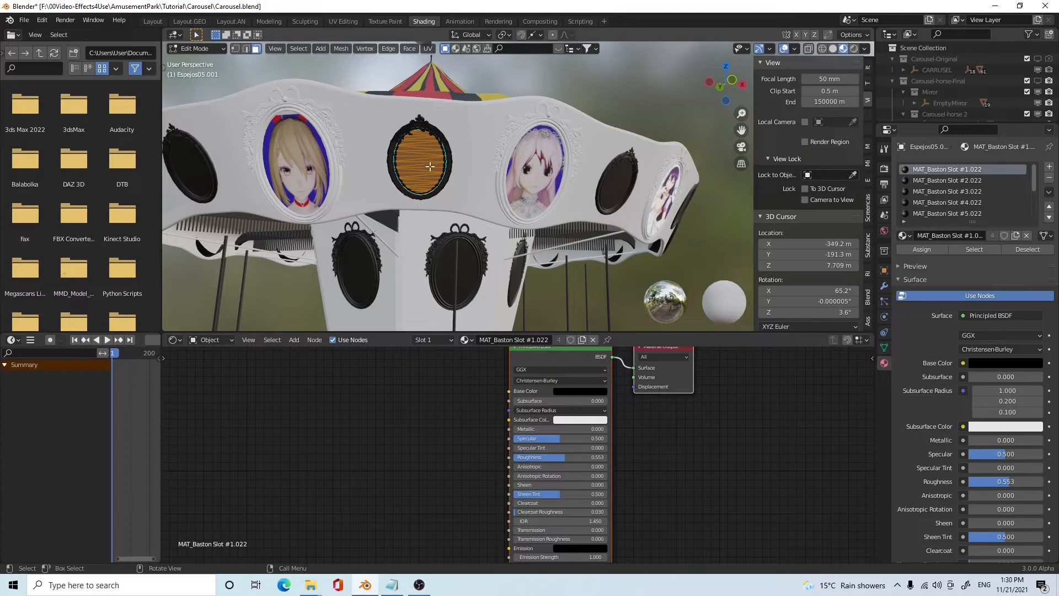
middle_click_drag(453, 206, 455, 175)
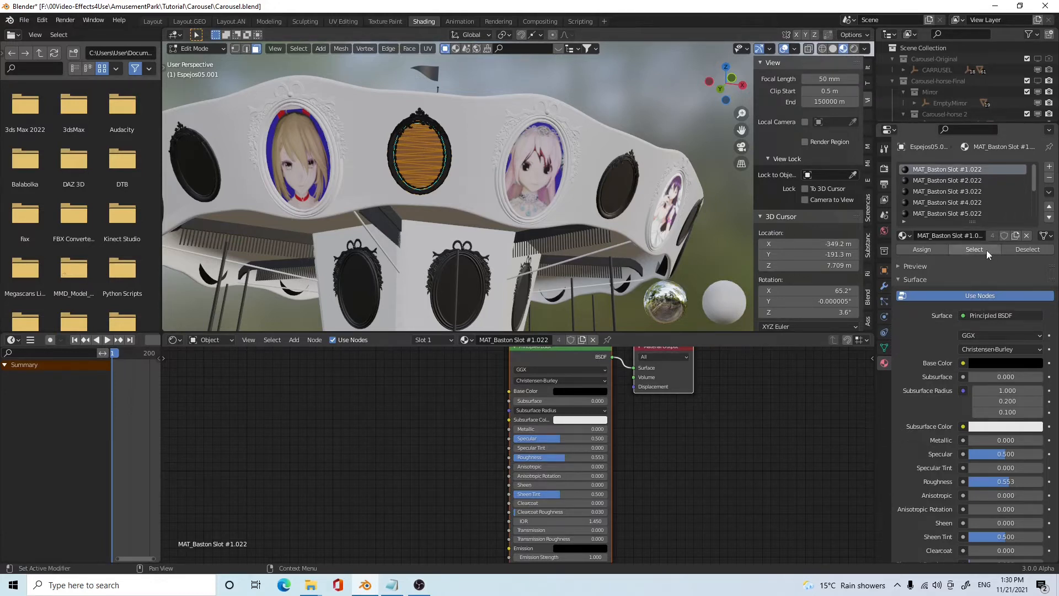
- Add an Image Texture node to MAT_Baston Slot #1.022 and connect its Color to the Principled BSDF's Base Color
middle_click_drag(663, 453, 646, 473)
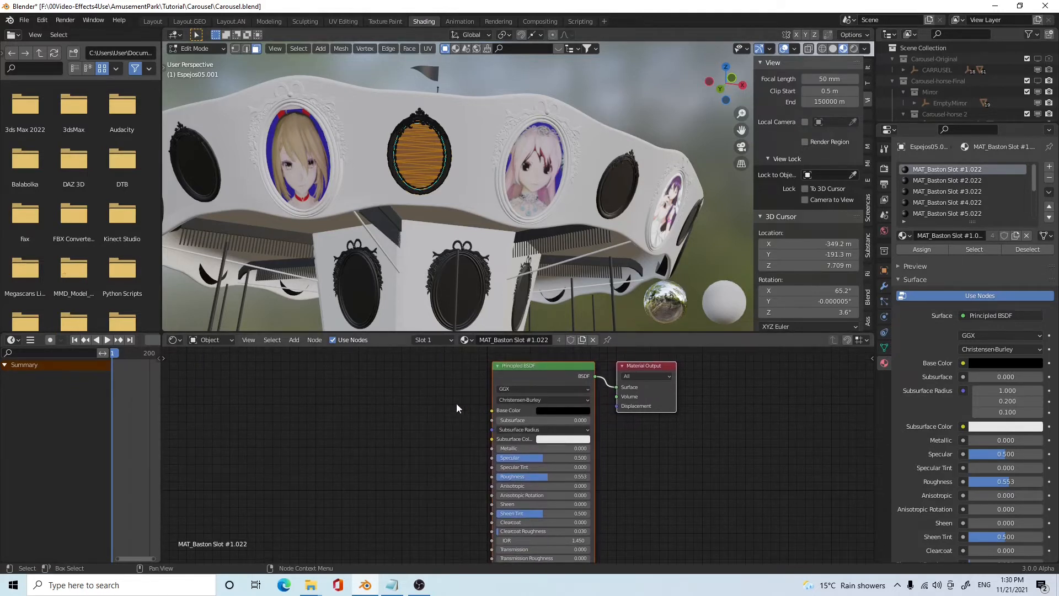
left_click(297, 340)
mouse_move(323, 401)
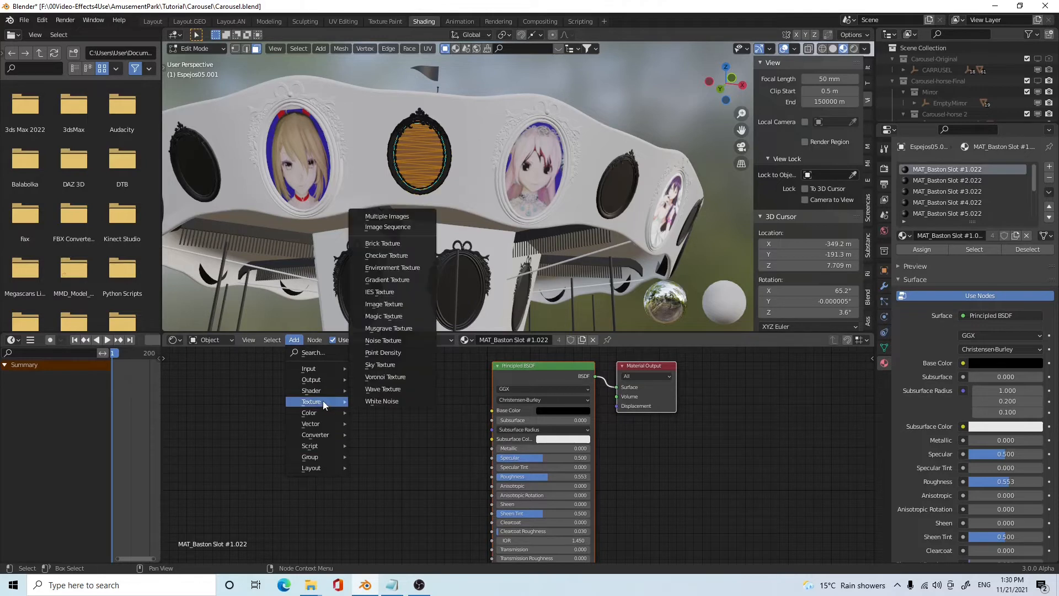
left_click(384, 304)
left_click(459, 392)
left_click_drag(456, 390, 492, 411)
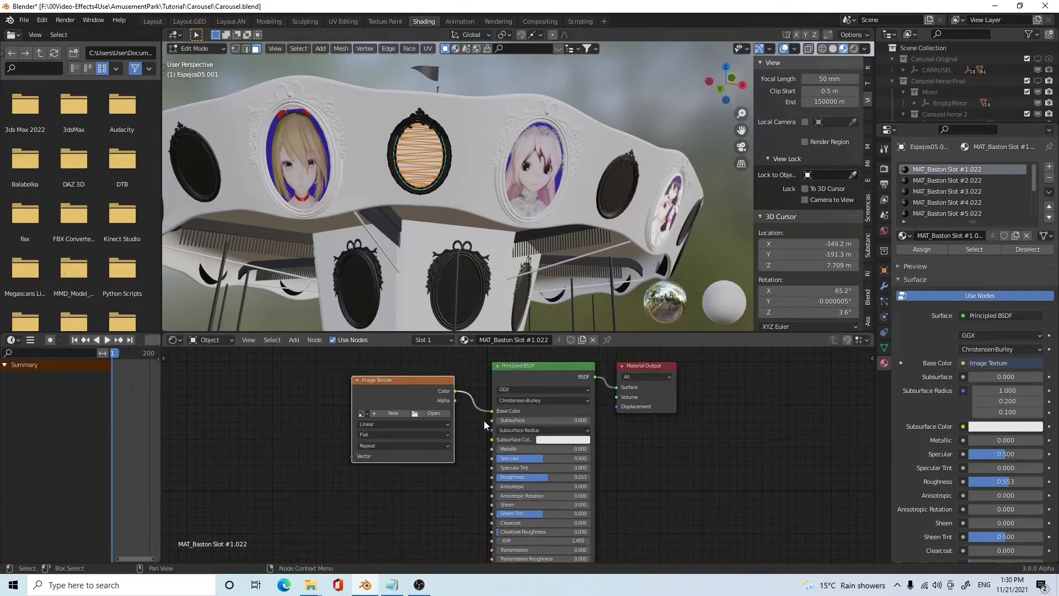
- Load the white bird photo 2ff6d5566ac...2c61e0d.jpg from Pictures\Saved Pictures into the new Image Texture node
left_click(434, 413)
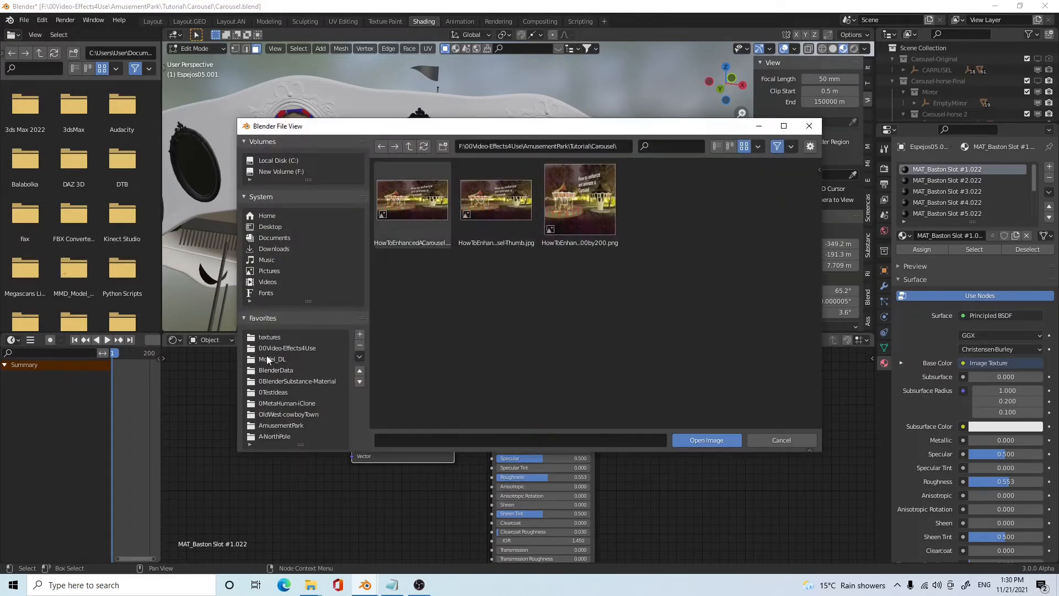
left_click(271, 337)
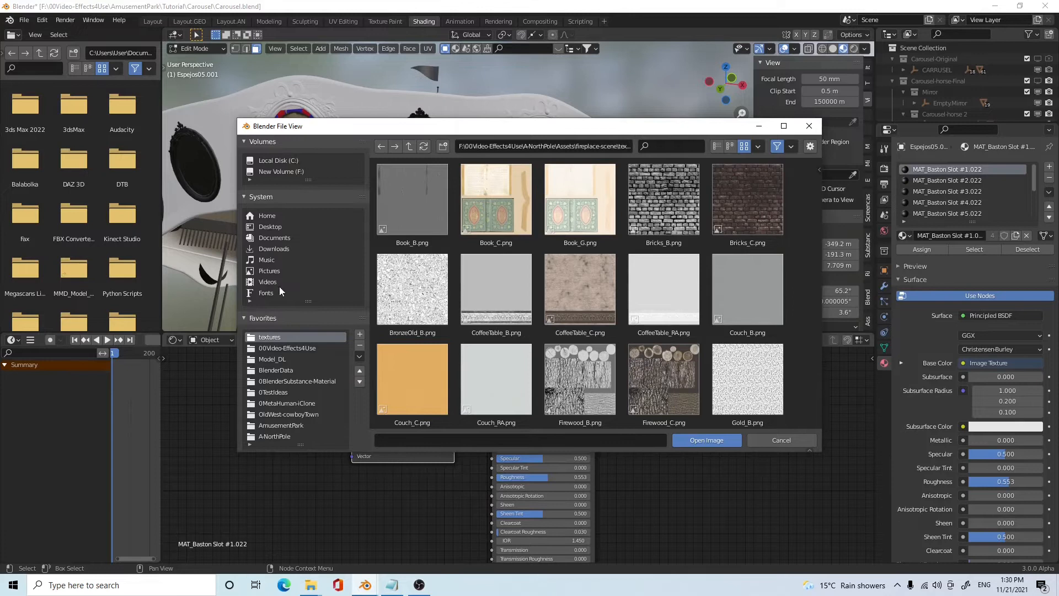
left_click(273, 271)
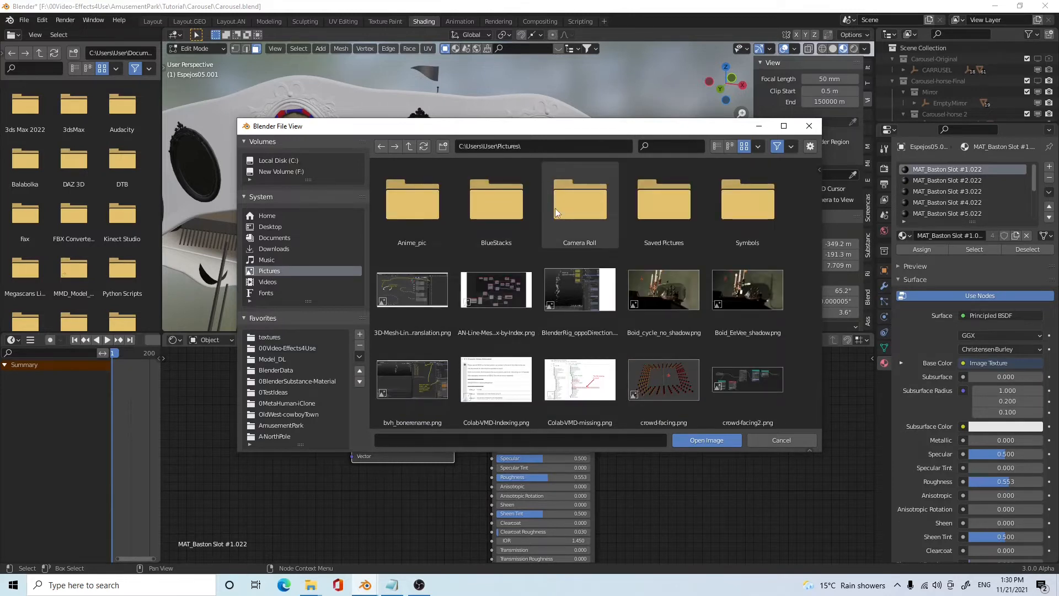
left_click(643, 198)
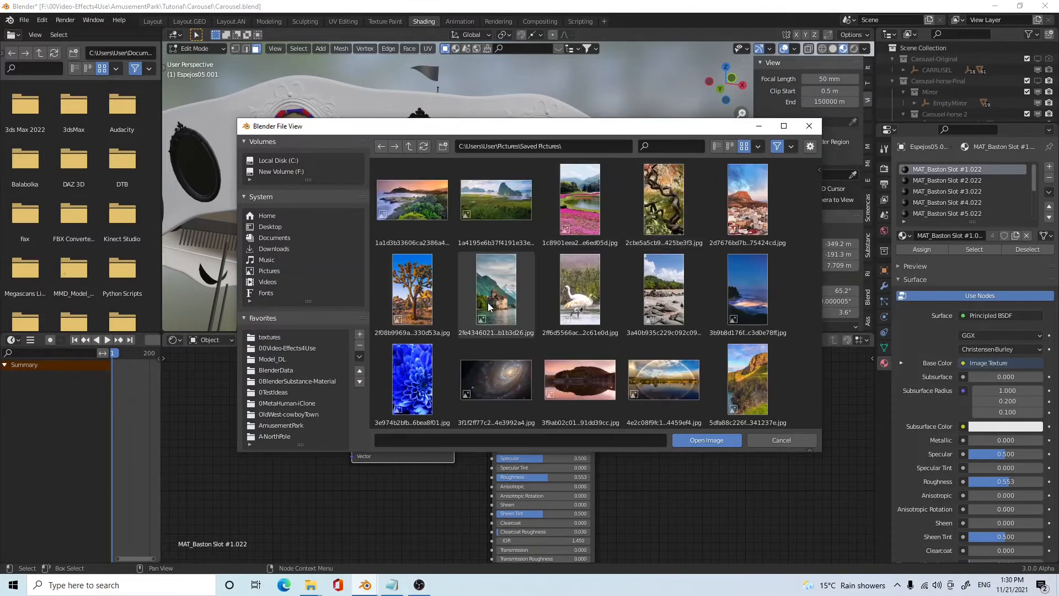
left_click(580, 303)
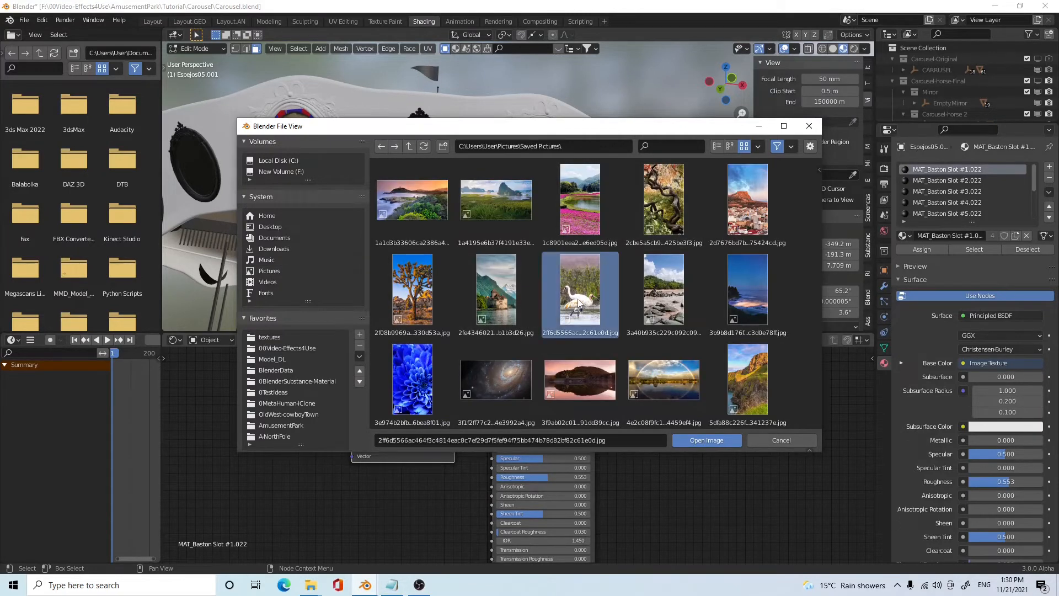
left_click(707, 441)
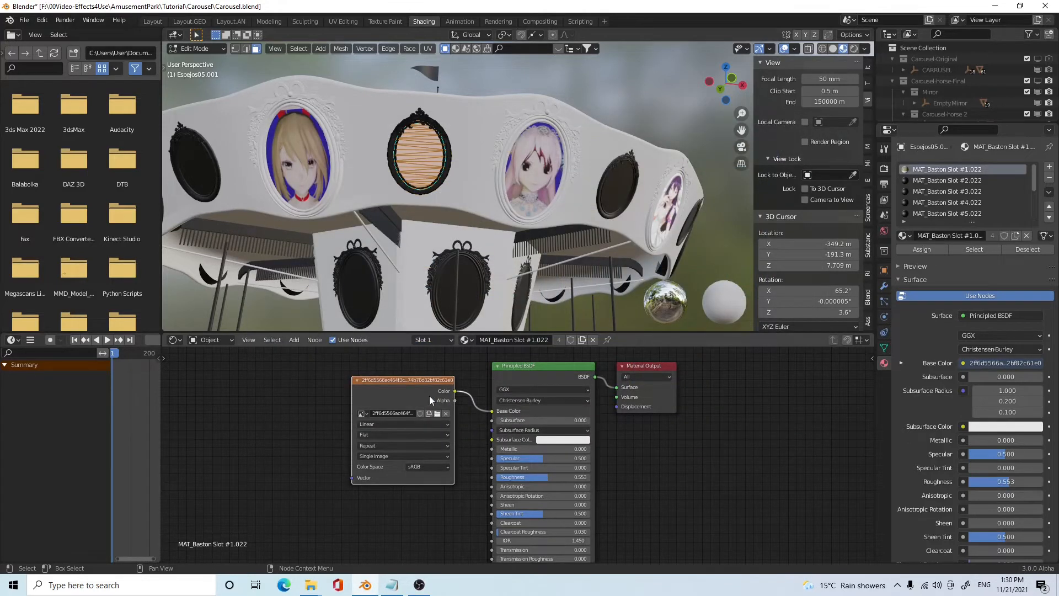
left_click(428, 50)
left_click(430, 49)
left_click(432, 51)
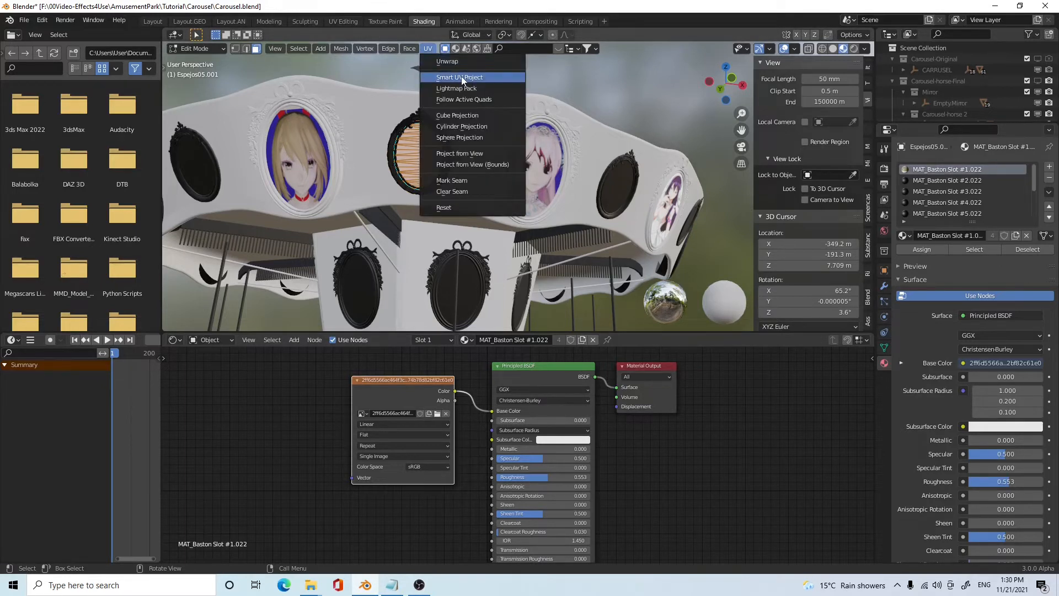
left_click(430, 50)
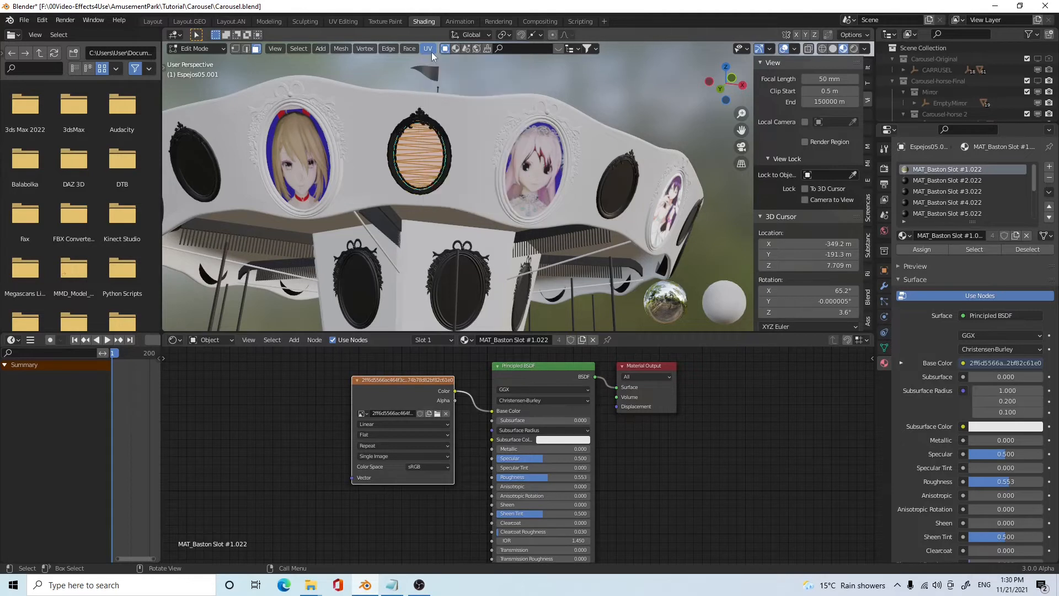
- In the UV Editing workspace, open the white bird photo 2ff6d5566ac...2c61e0d.jpg from Pictures\Saved Pictures in the image editor
left_click(343, 22)
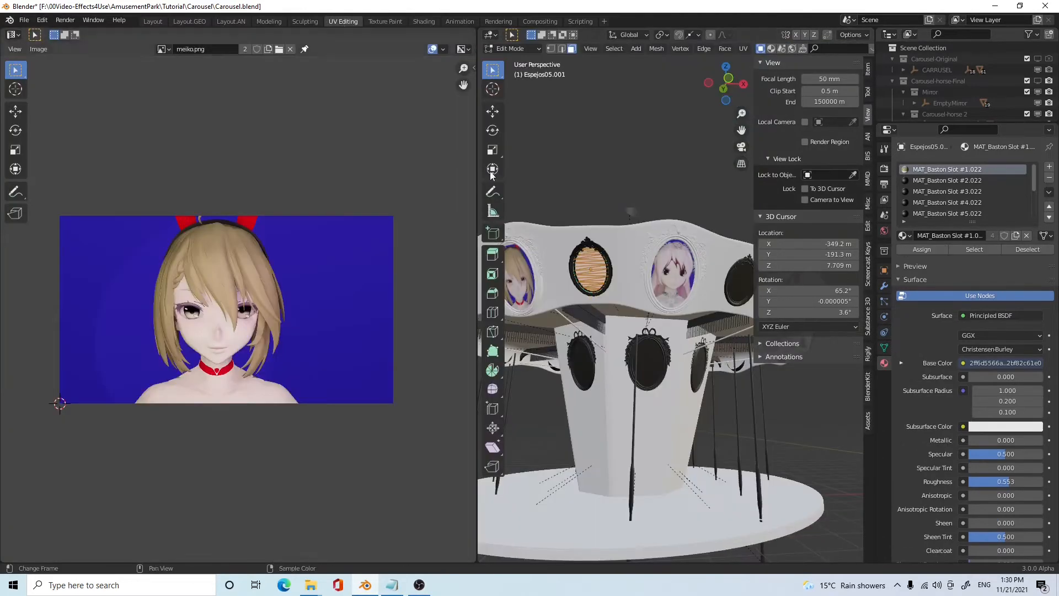
left_click(280, 51)
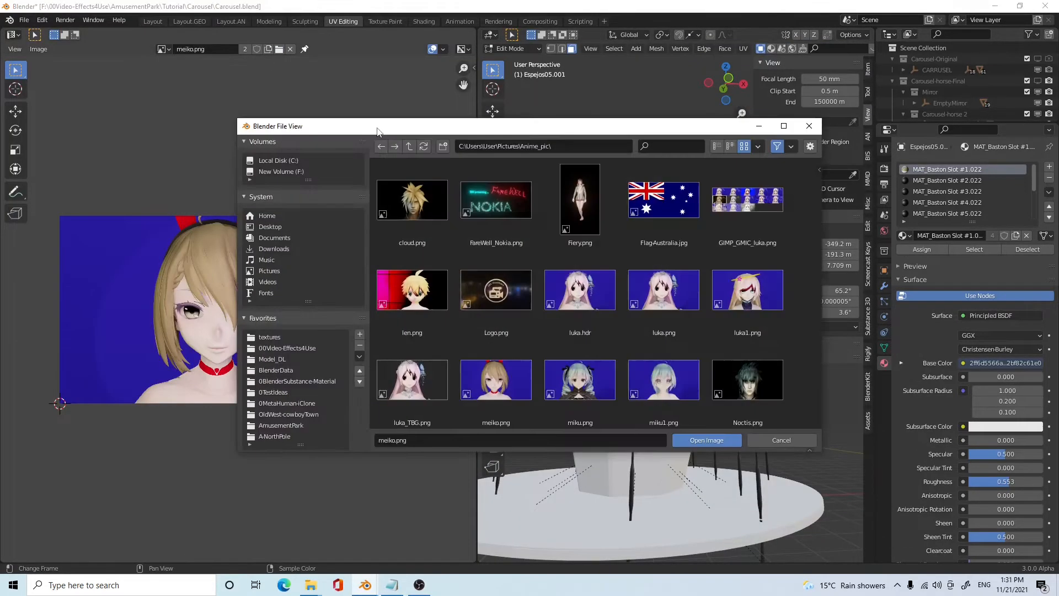
left_click(408, 146)
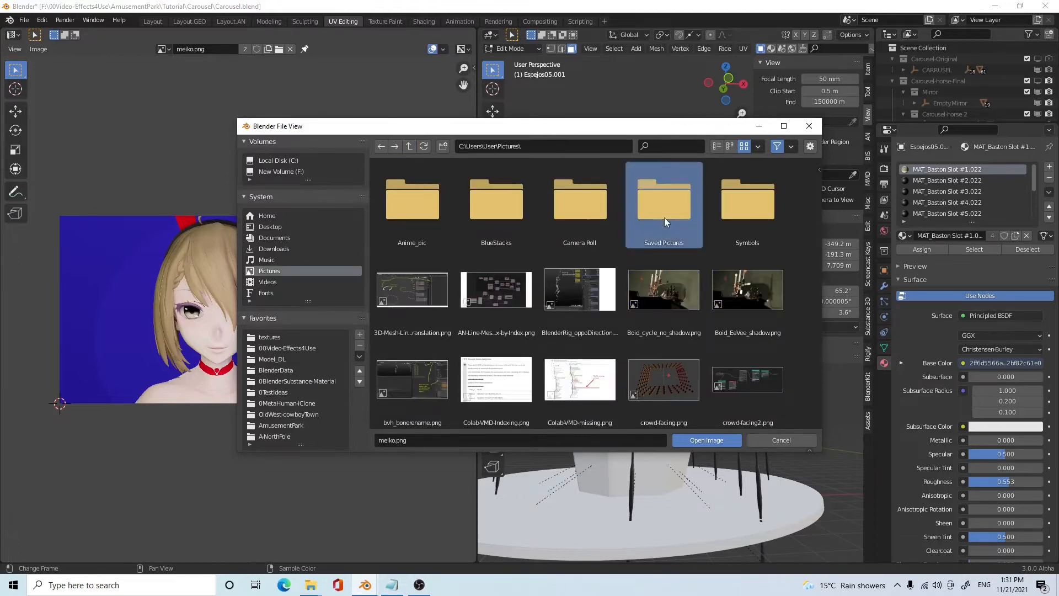
left_click(664, 218)
left_click(580, 289)
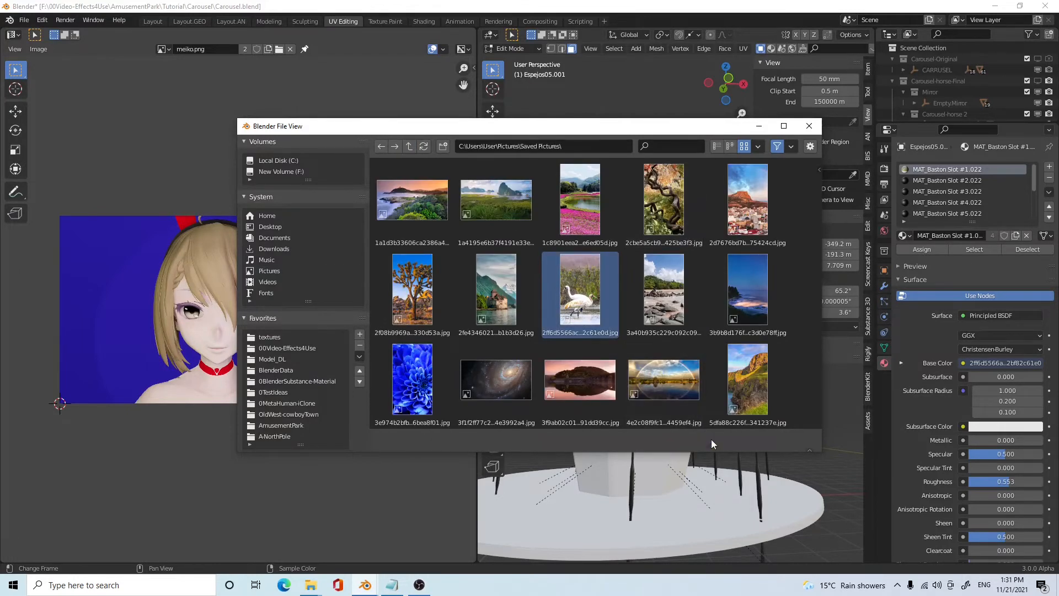
left_click(710, 440)
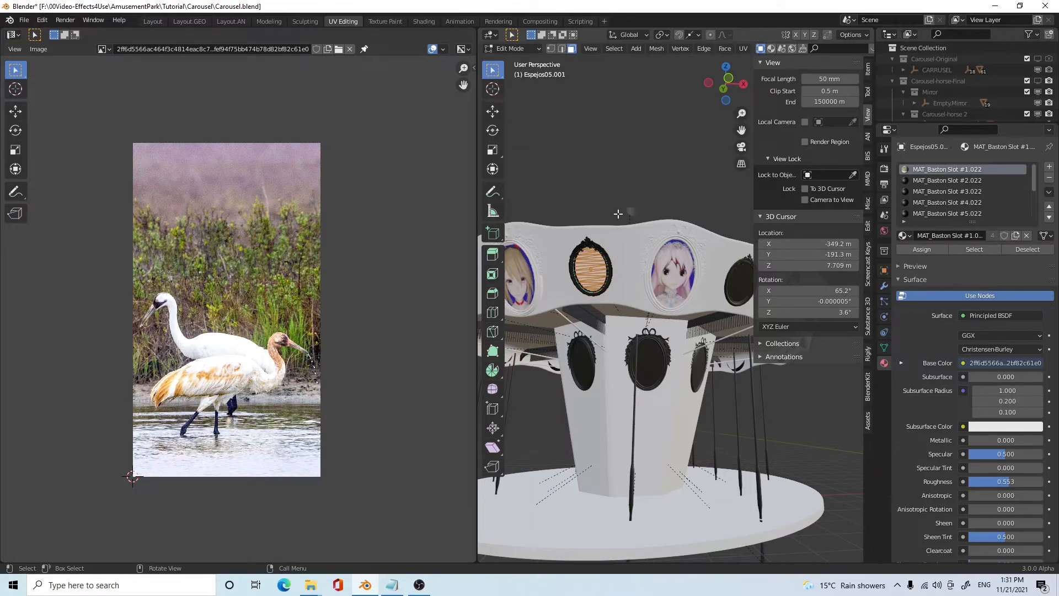
- UV-map the selected oval mirror faces with Project from View and scale up their UV island over the bird photo
middle_click_drag(624, 215, 641, 212)
key("u")
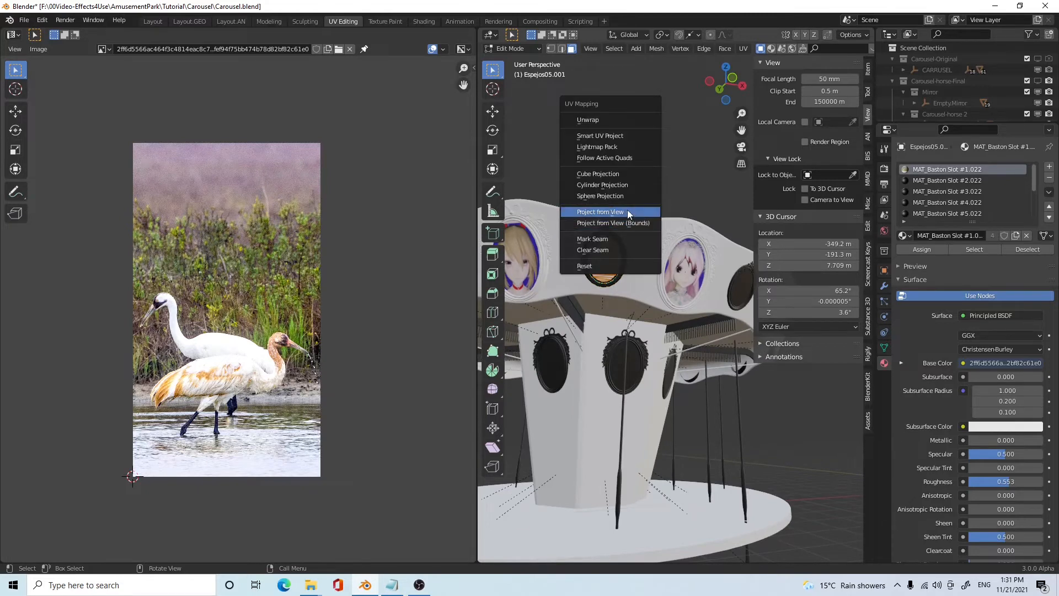
left_click(632, 214)
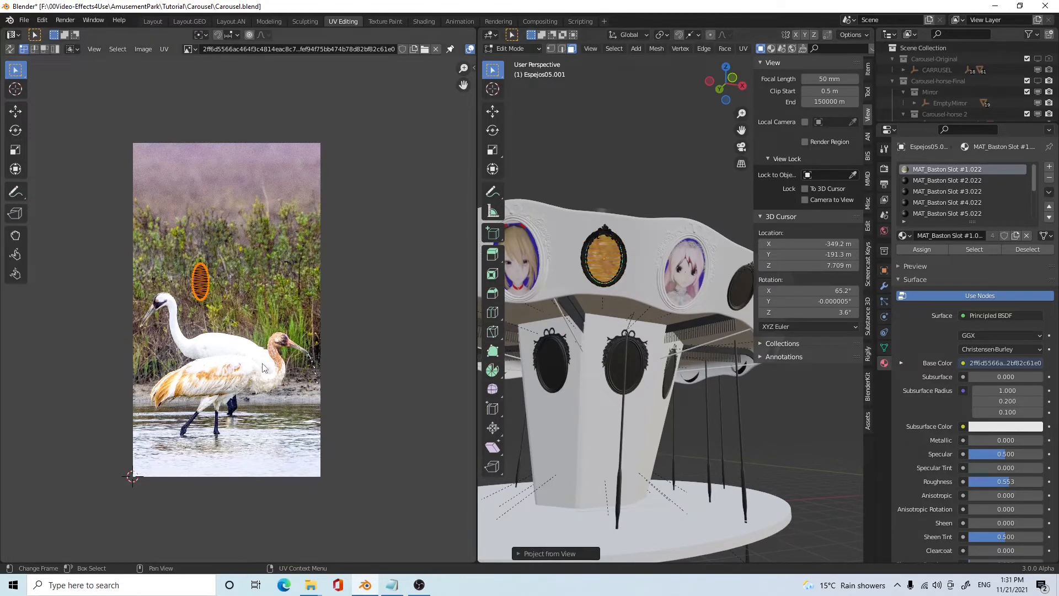
key("s")
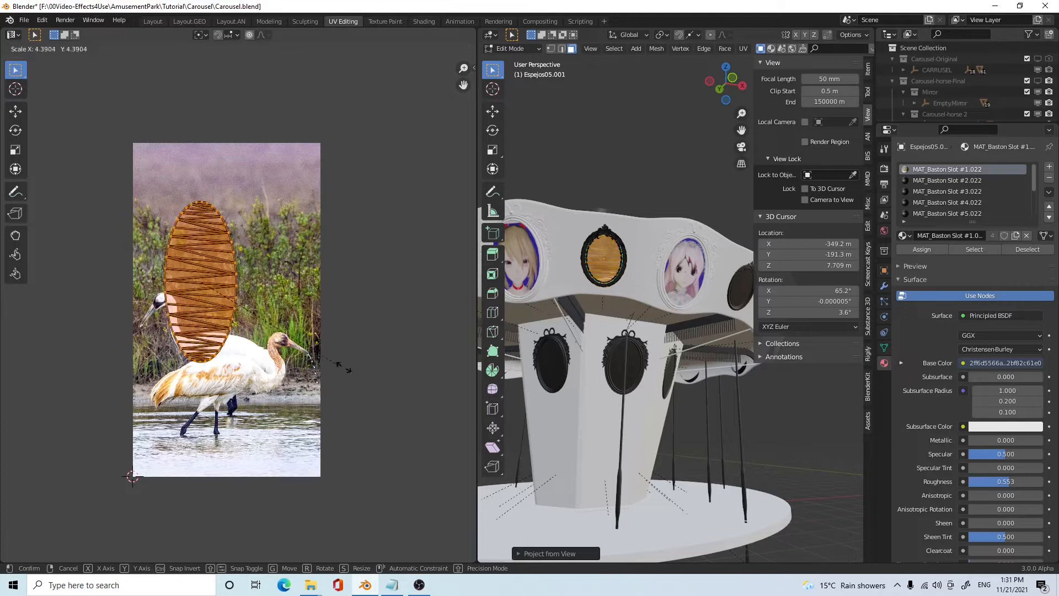
- Enlarge the mirror's UV island on the bird image and move it over the brown-headed bird at the water's edge
left_click(349, 369)
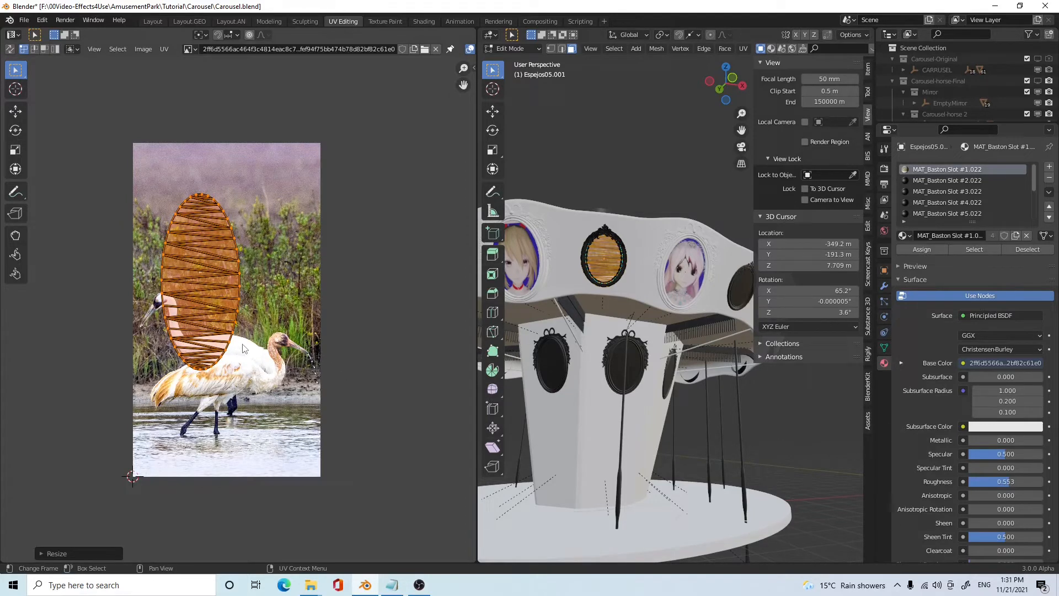
key("g")
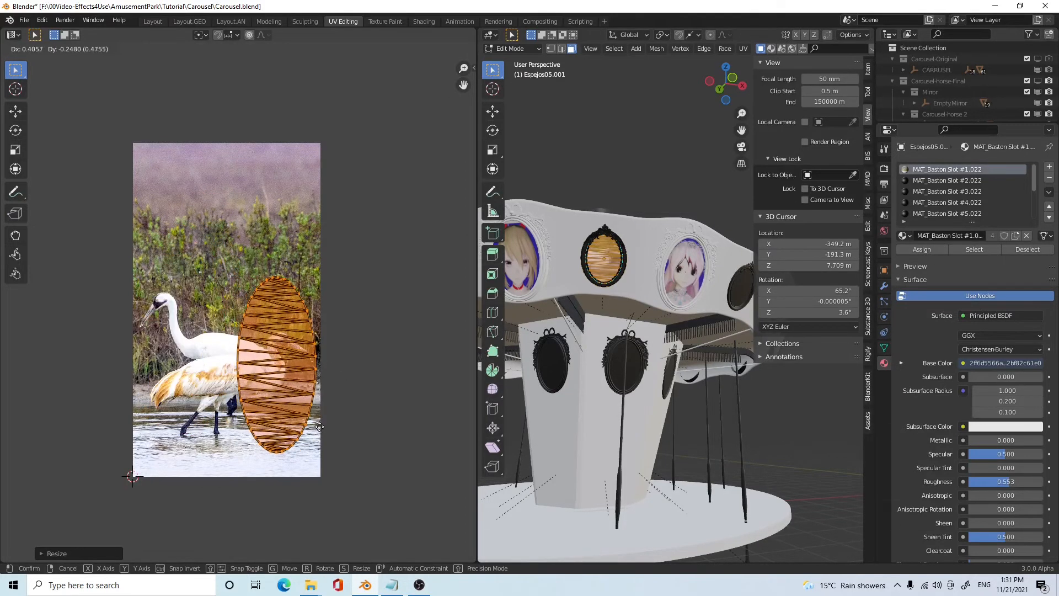
left_click(320, 427)
scroll(660, 296, "up", 3)
middle_click_drag(629, 321, 699, 353, "shift")
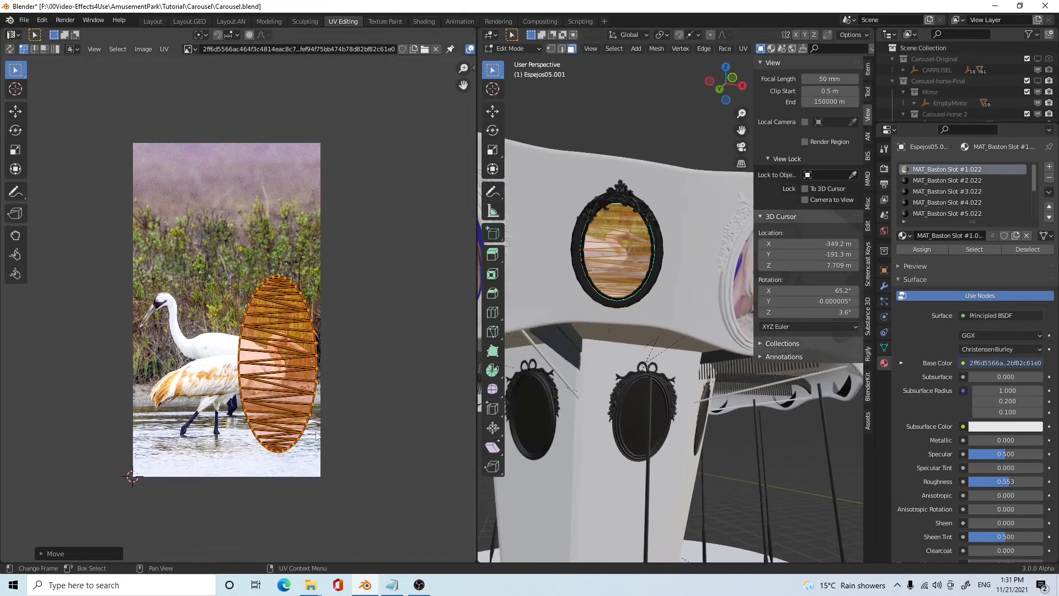
- Shrink the mirror's UV island along Y to correct the bird's proportions, and return to Object Mode
key("s")
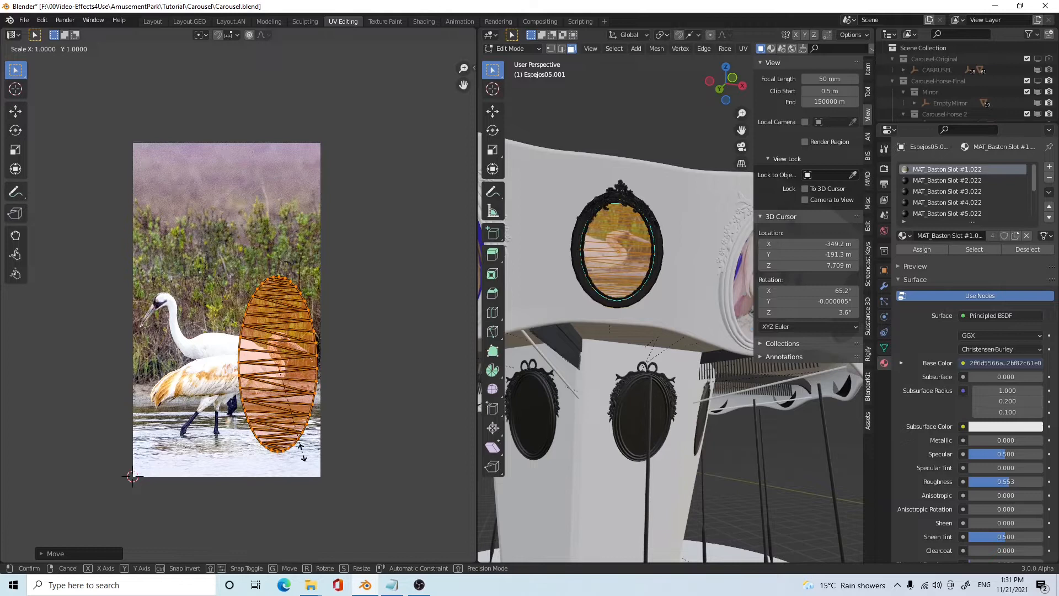
key("y")
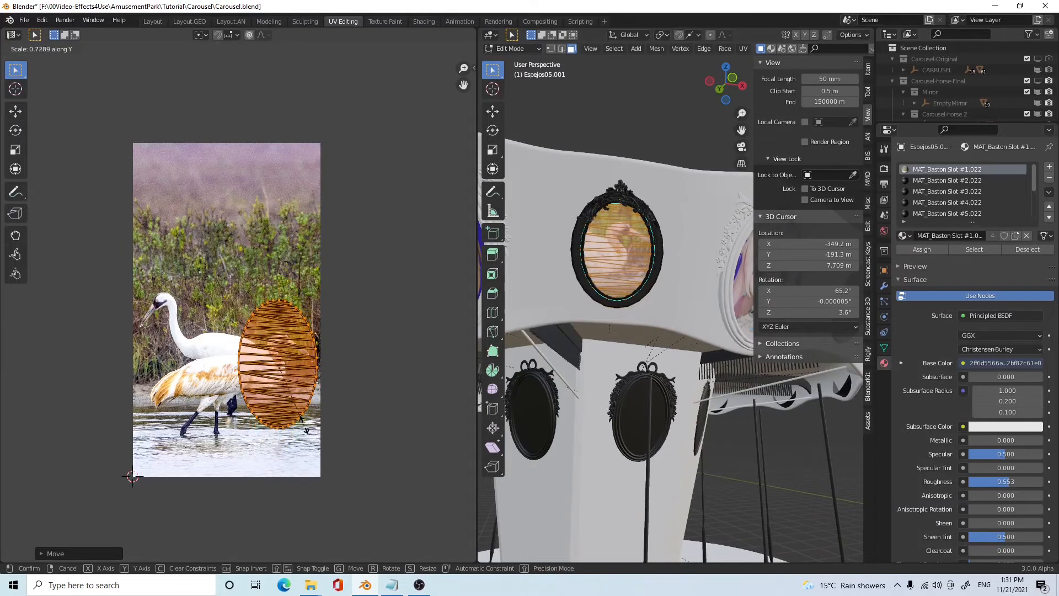
left_click(303, 417)
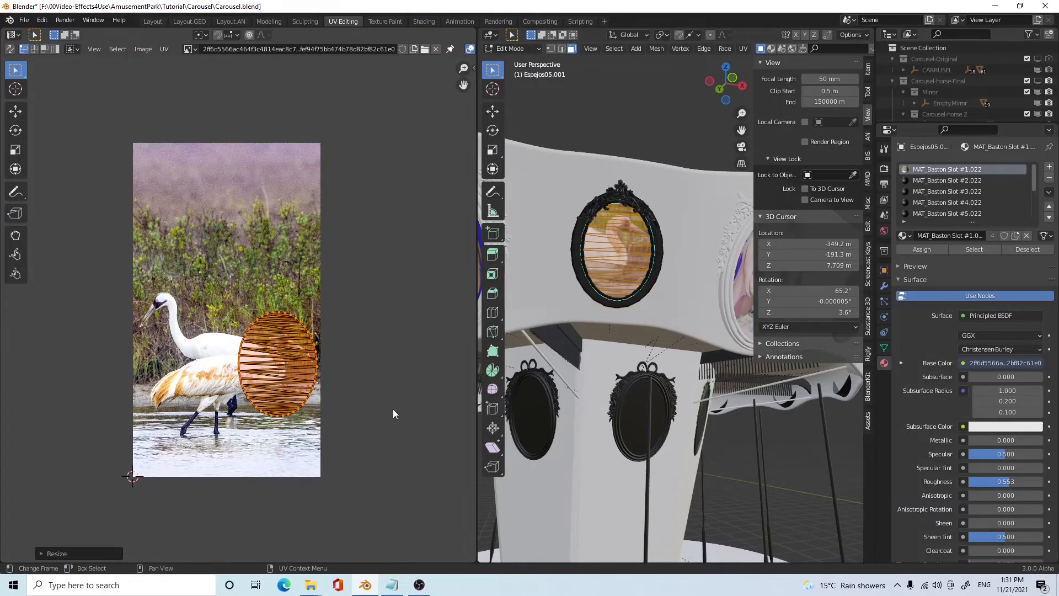
key("Tab")
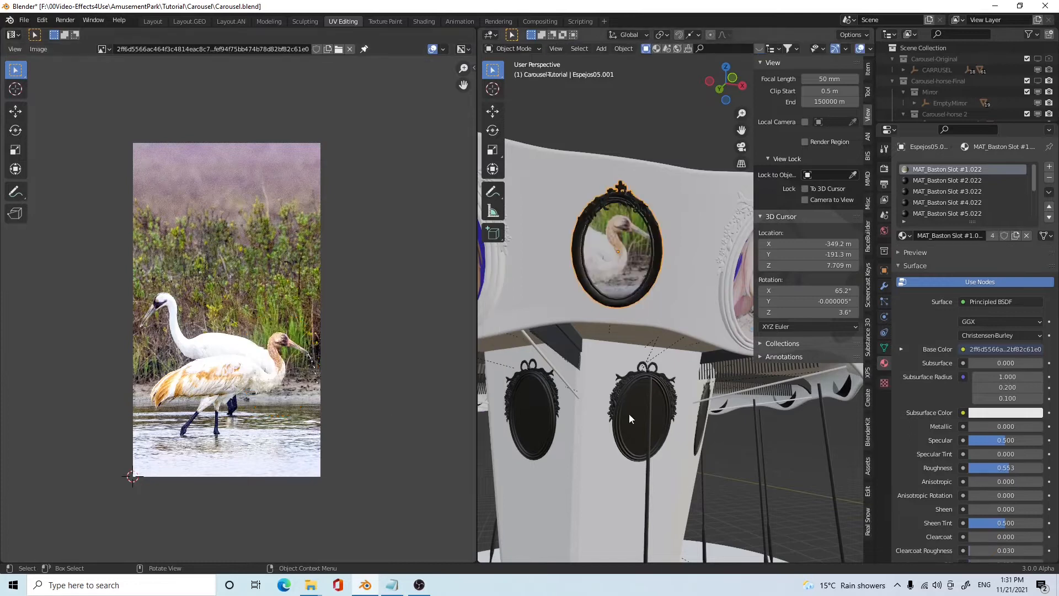
scroll(629, 413, "down", 5)
middle_click_drag(626, 420, 626, 386)
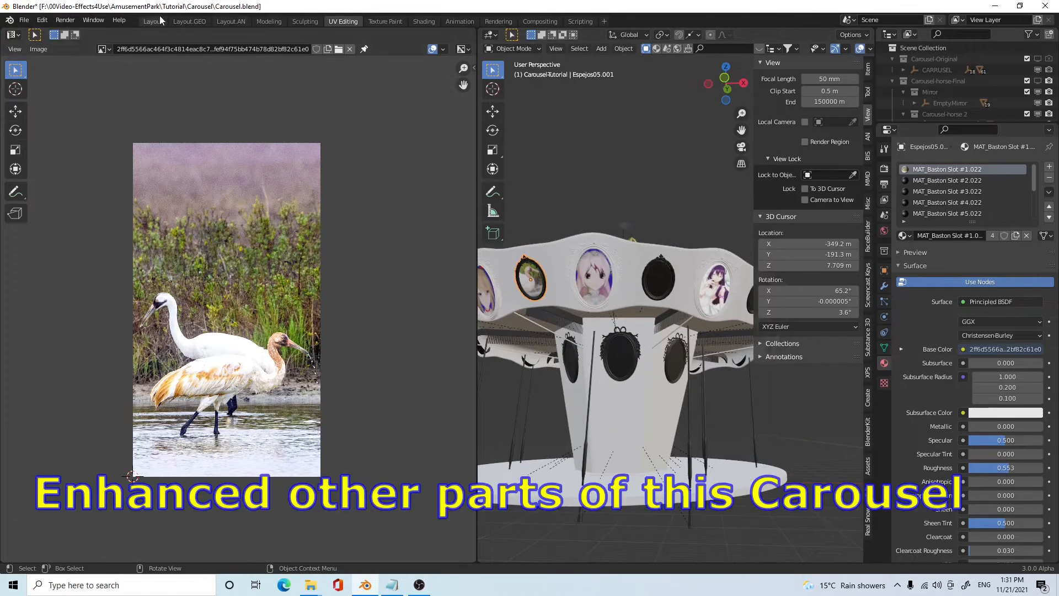
- Switch to the Layout workspace and inspect the geometry of Panel Azul02.002 below the roof edge in Edit Mode
left_click(154, 21)
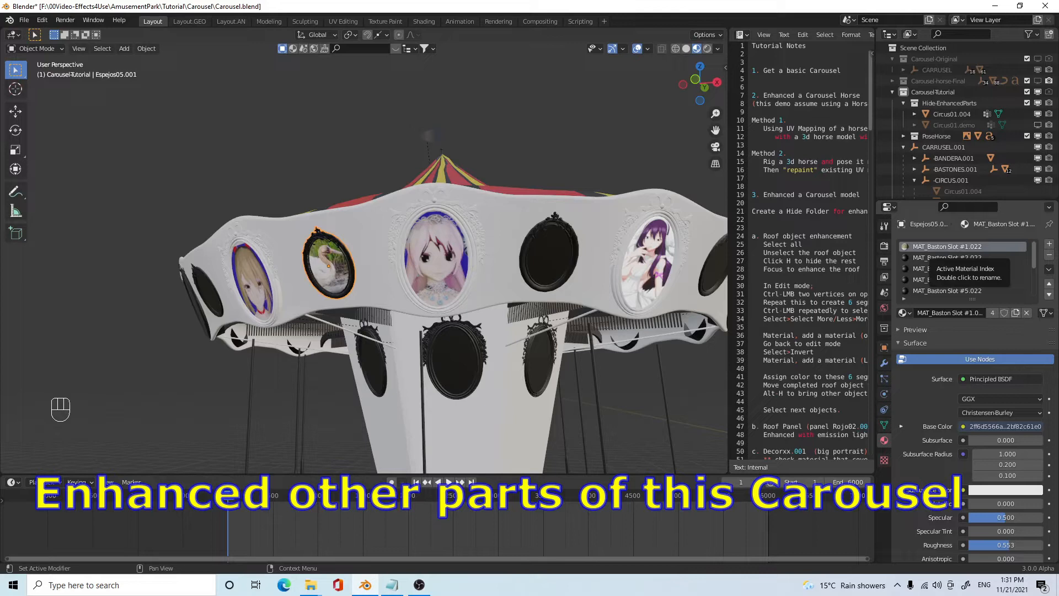
middle_click_drag(583, 353, 577, 356)
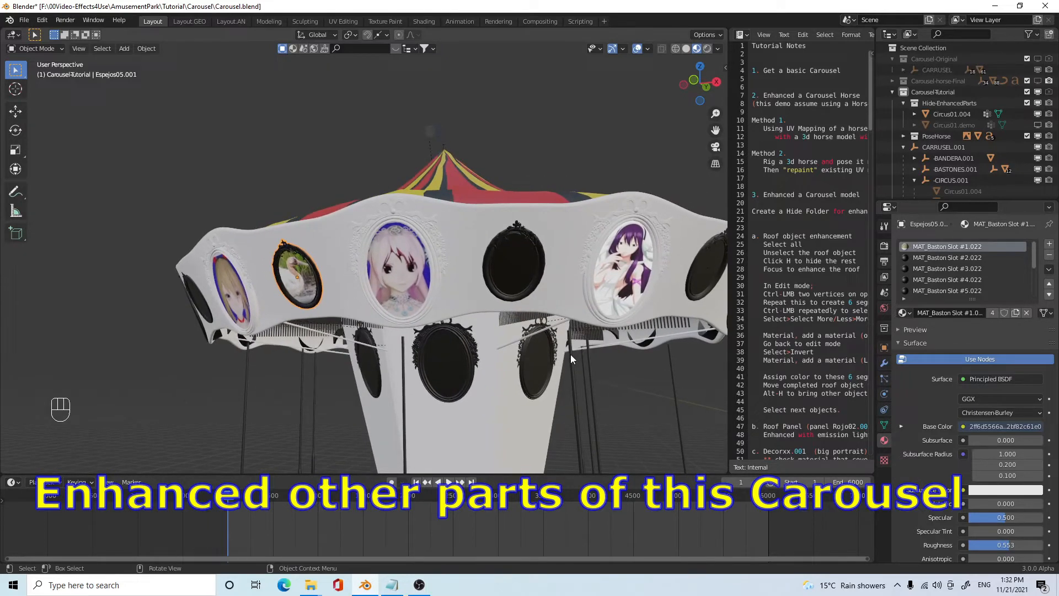
left_click(540, 205)
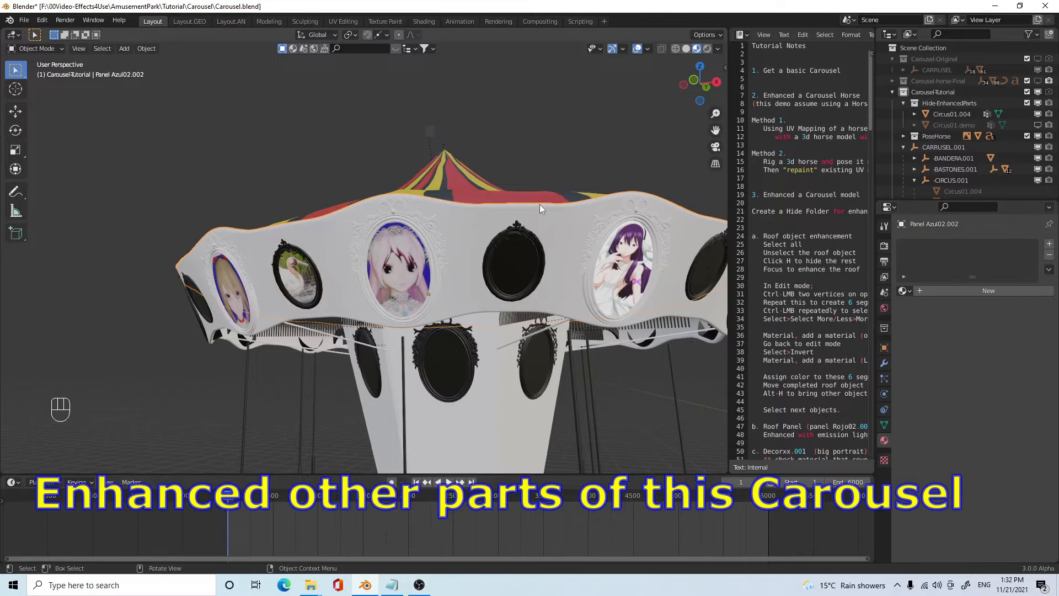
middle_click_drag(562, 233, 560, 300)
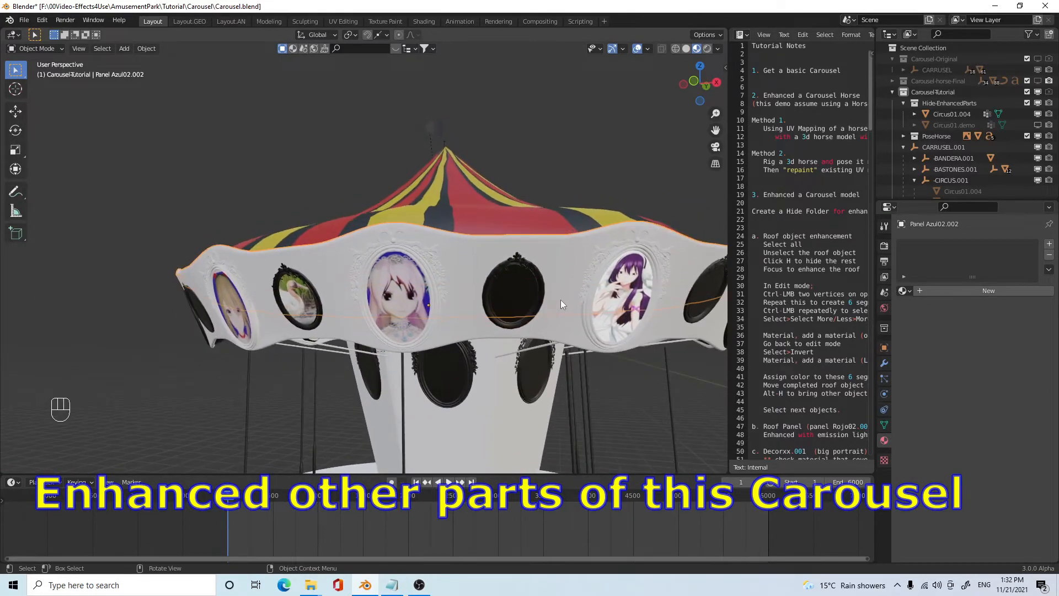
key("Tab")
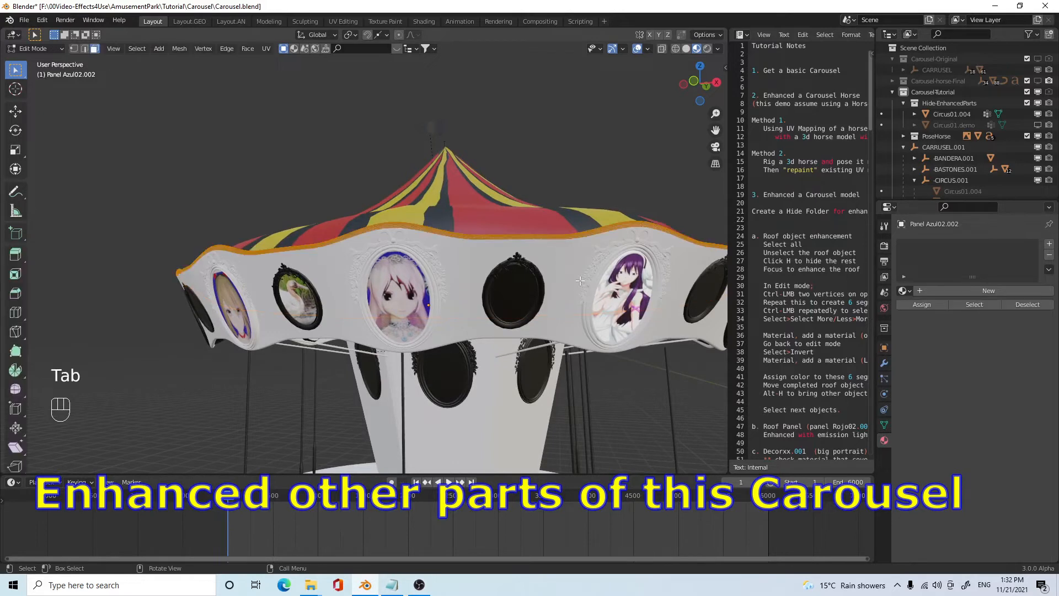
scroll(564, 328, "down", 2)
mouse_move(563, 334)
middle_mouse_down()
mouse_move(566, 355)
mouse_move(572, 348)
middle_mouse_up()
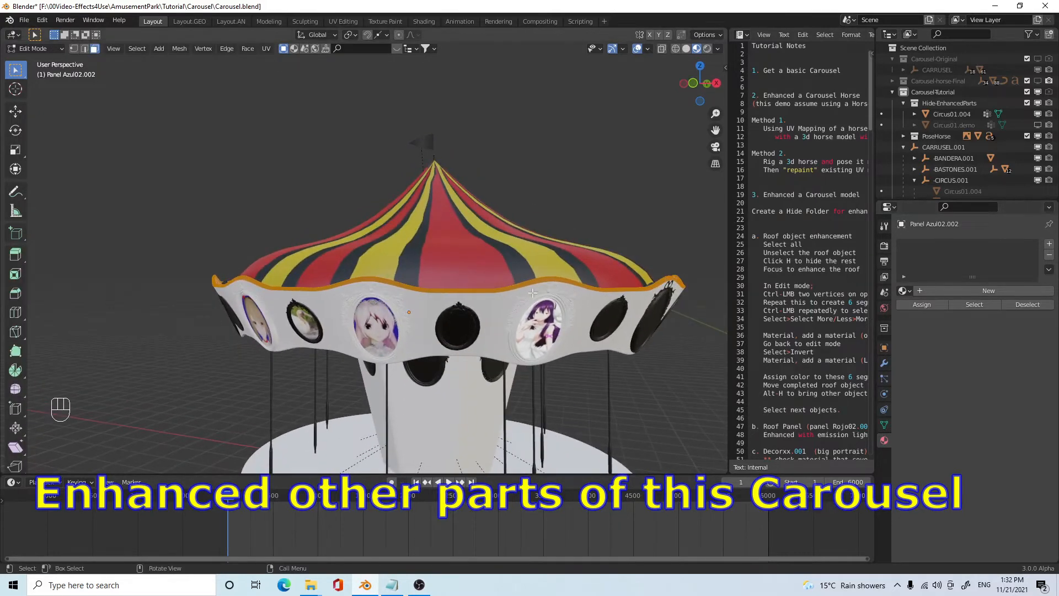
key("Tab")
- Select the Panel Rojo02.002 trim bands and try moving them off the carousel to identify them
left_click(489, 288)
middle_click_drag(491, 300, 514, 346)
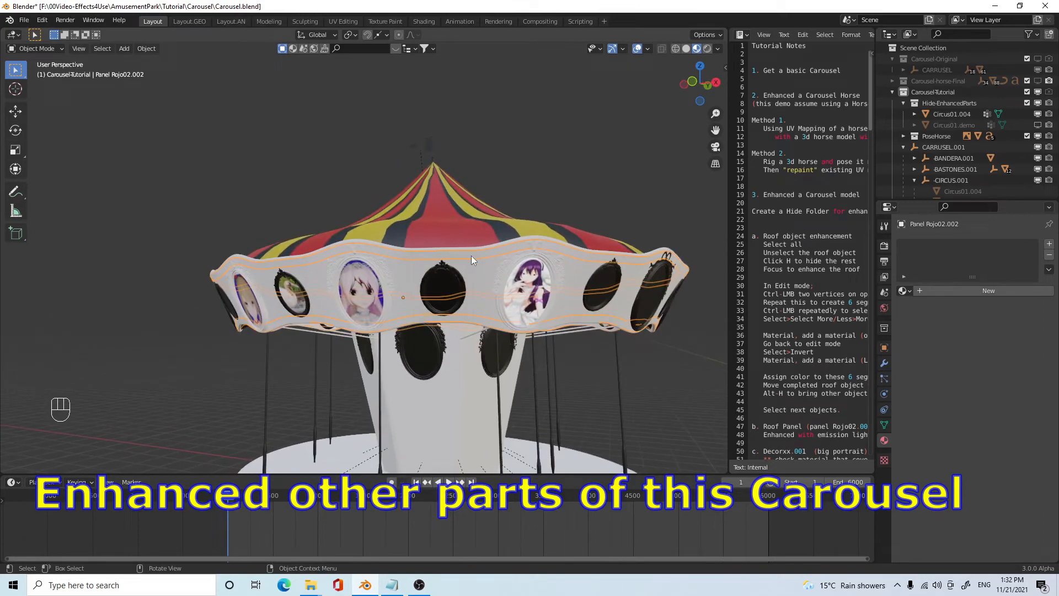
key("g")
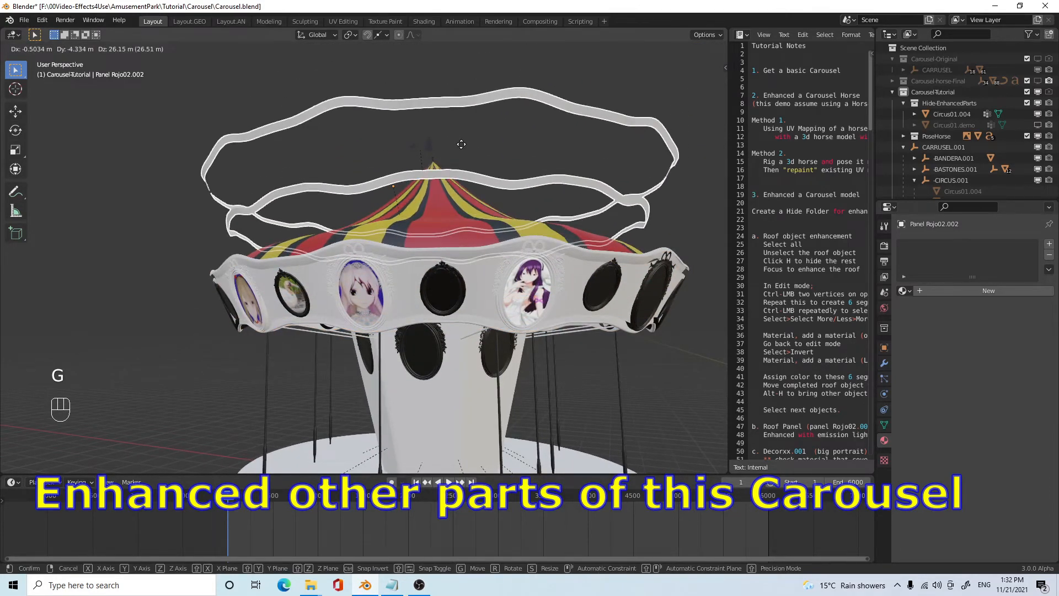
right_click(461, 144)
middle_click_drag(499, 377, 479, 331)
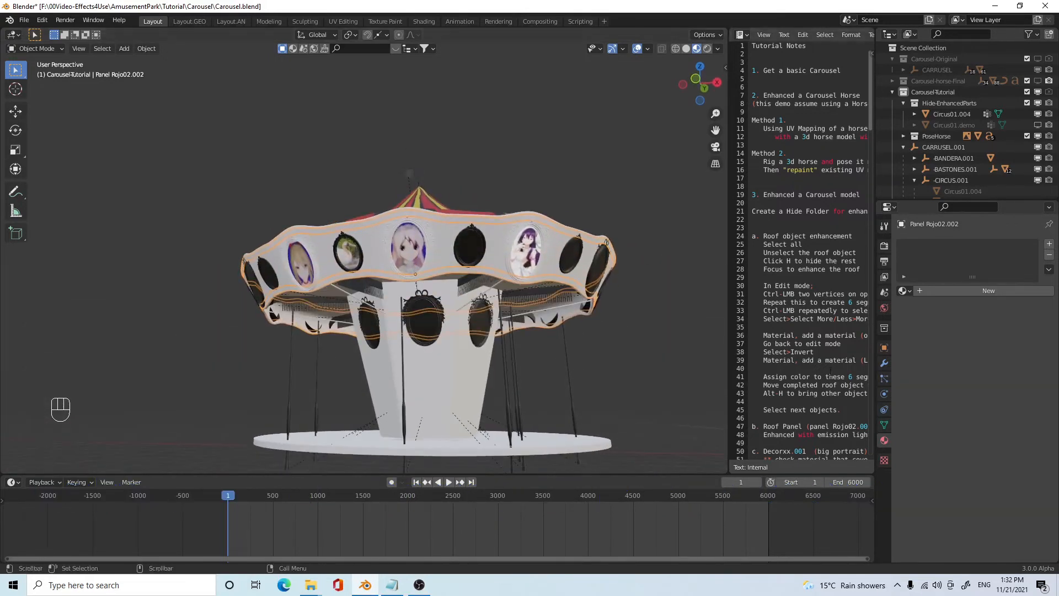
middle_click_drag(545, 355, 545, 362)
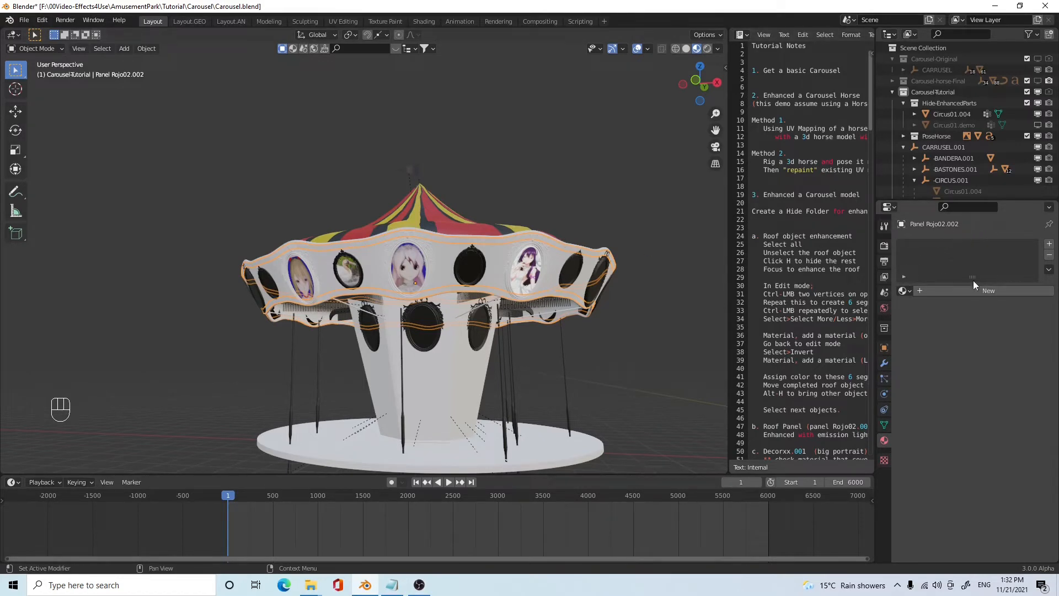
- Assign the existing LED-pink material to the selected trim bands and check its emission settings
left_click(909, 291)
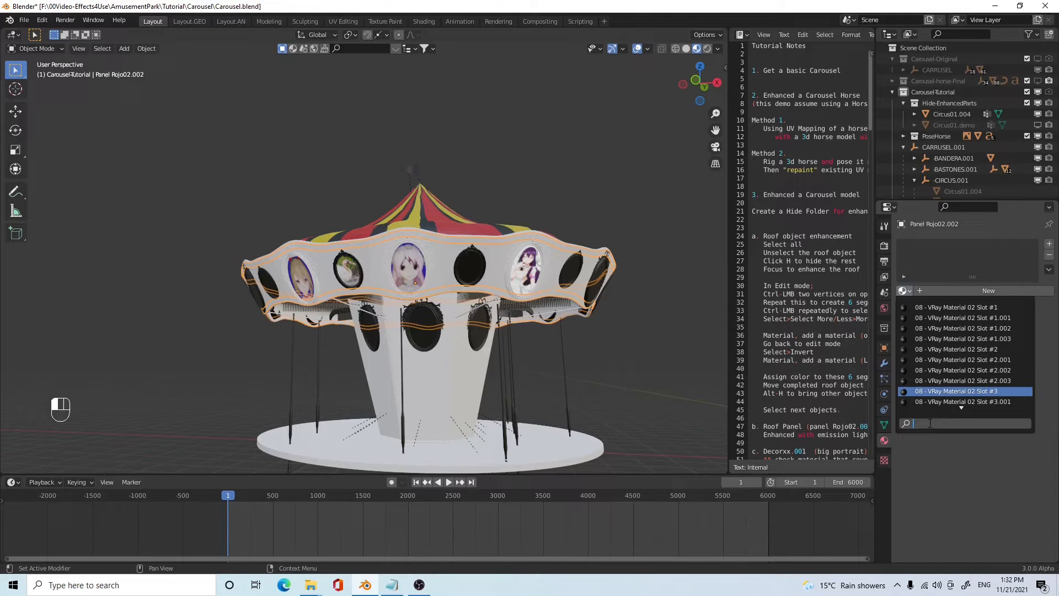
type("led")
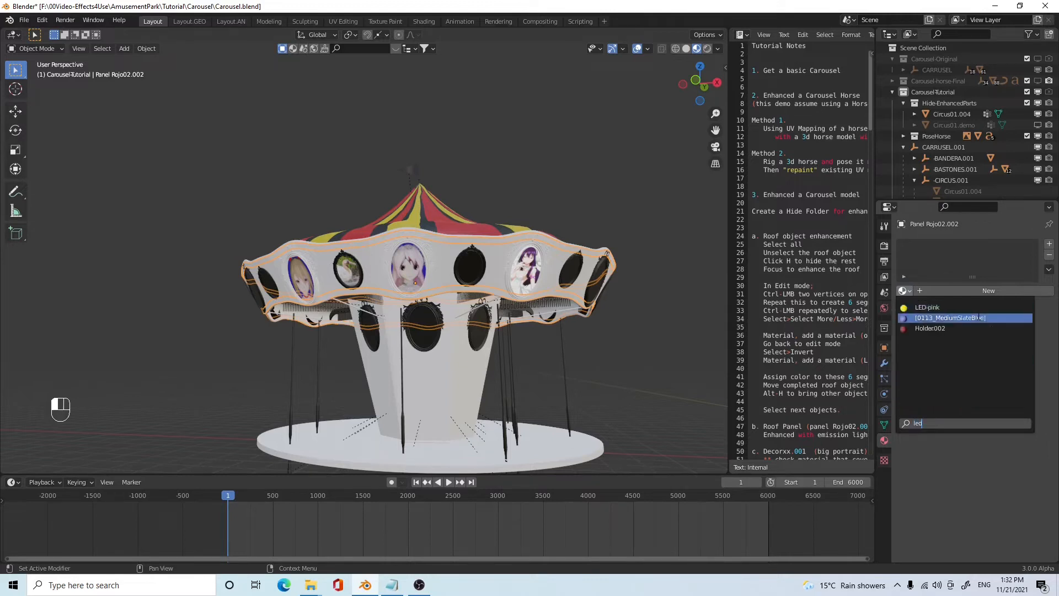
left_click(956, 308)
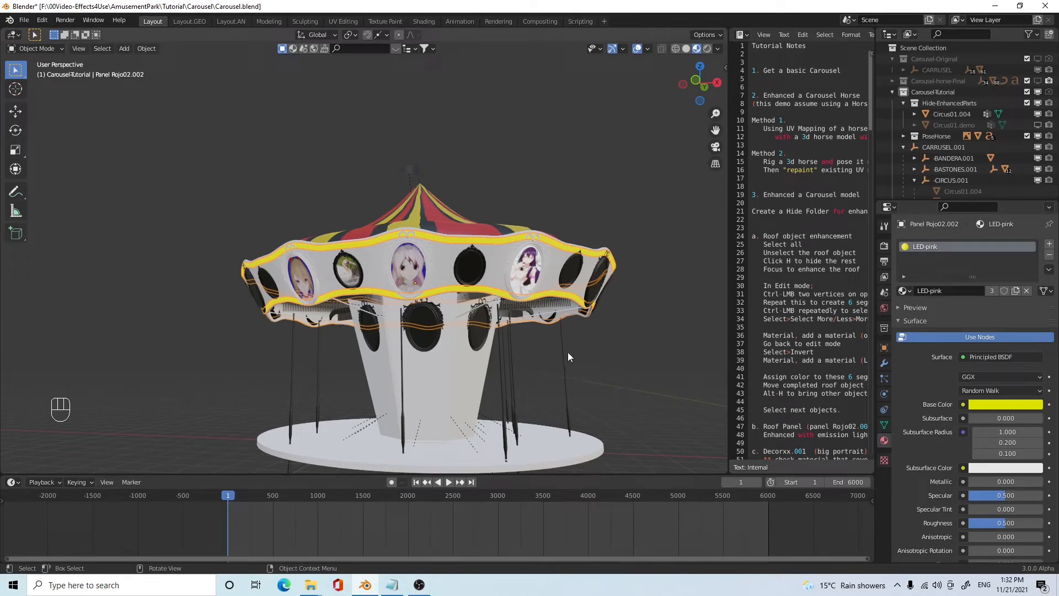
scroll(981, 456, "down", 10)
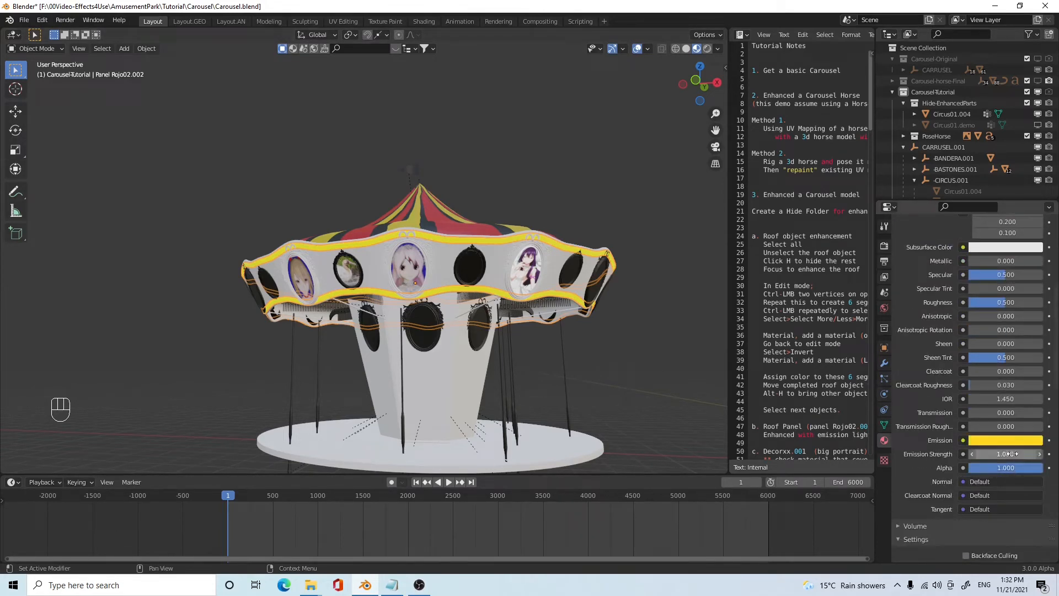
scroll(956, 246, "up", 10)
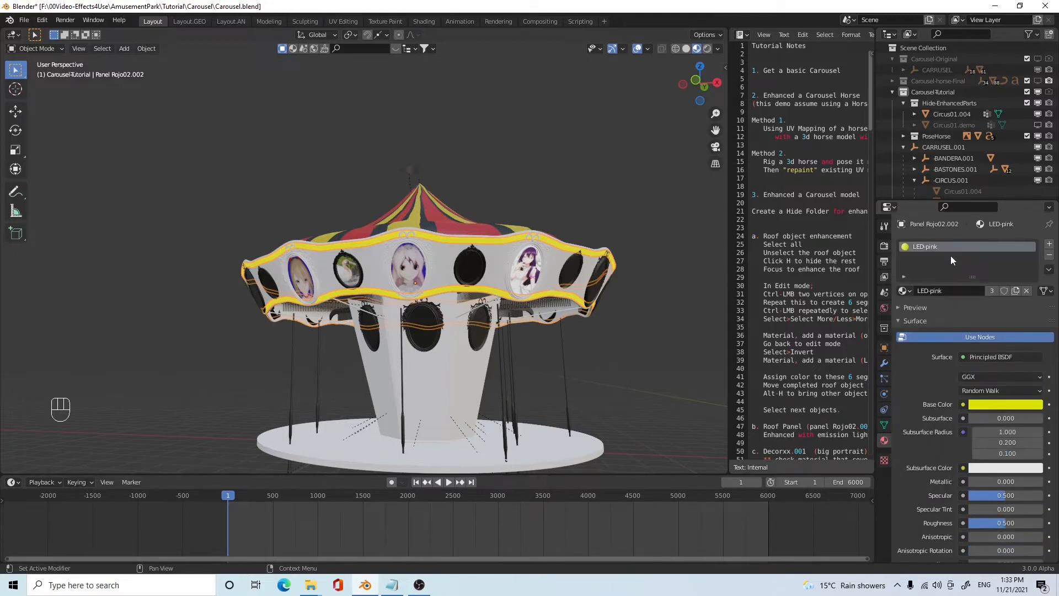
- Change the LED-pink material's emission color to magenta with hue 0.886 and saturation 0.995
double_click(933, 247)
key("Return")
left_click(945, 292)
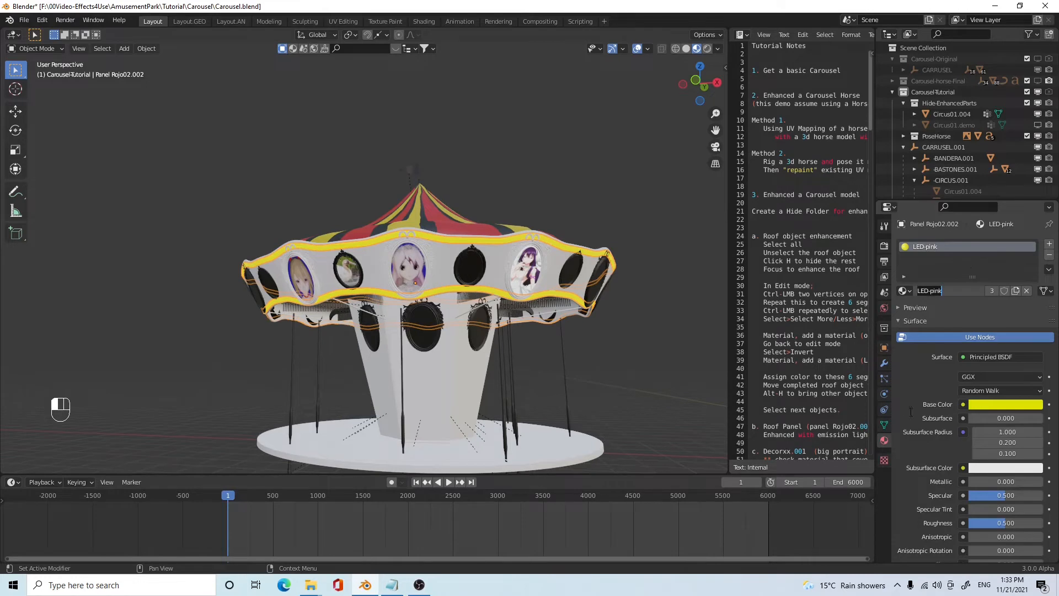
scroll(938, 434, "down", 9)
left_click(1007, 464)
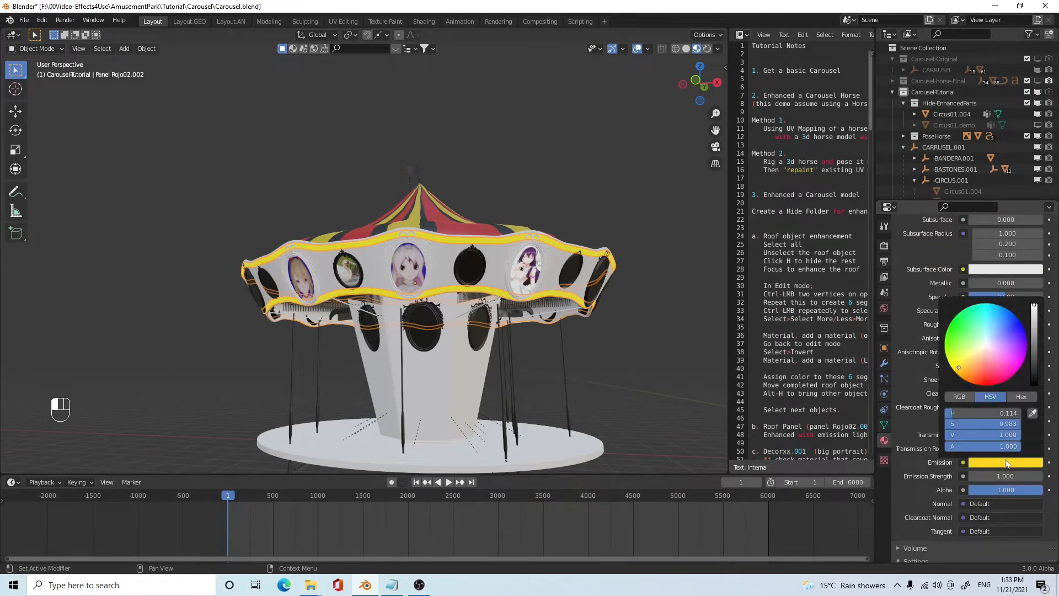
left_click(1008, 376)
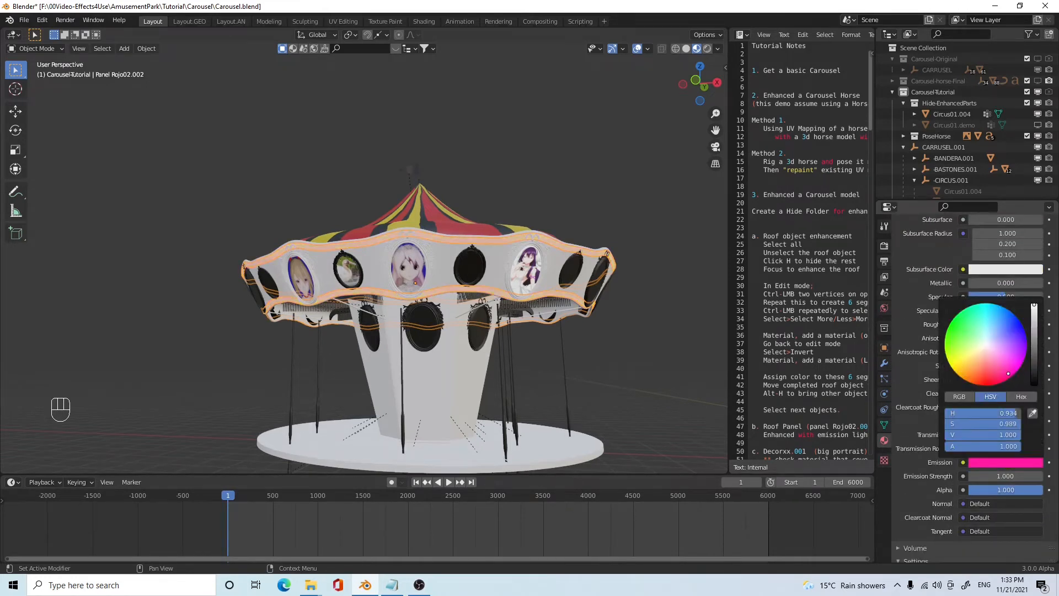
left_click_drag(1011, 372, 1015, 369)
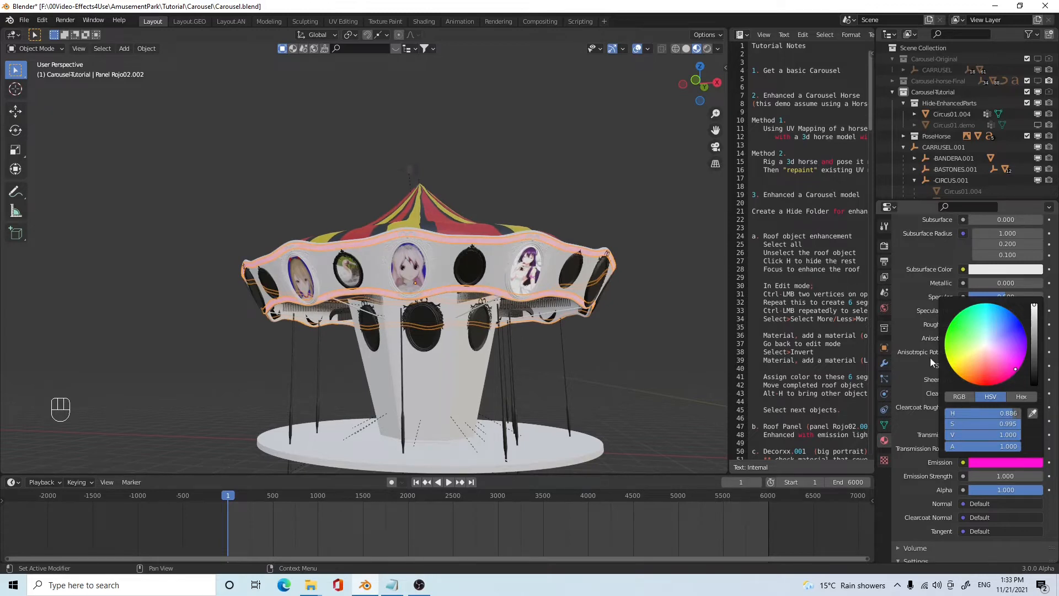
- Change the LED-pink material's base color to magenta with hue 0.892 and saturation 0.990
scroll(940, 362, "up", 1)
scroll(940, 362, "up", 5)
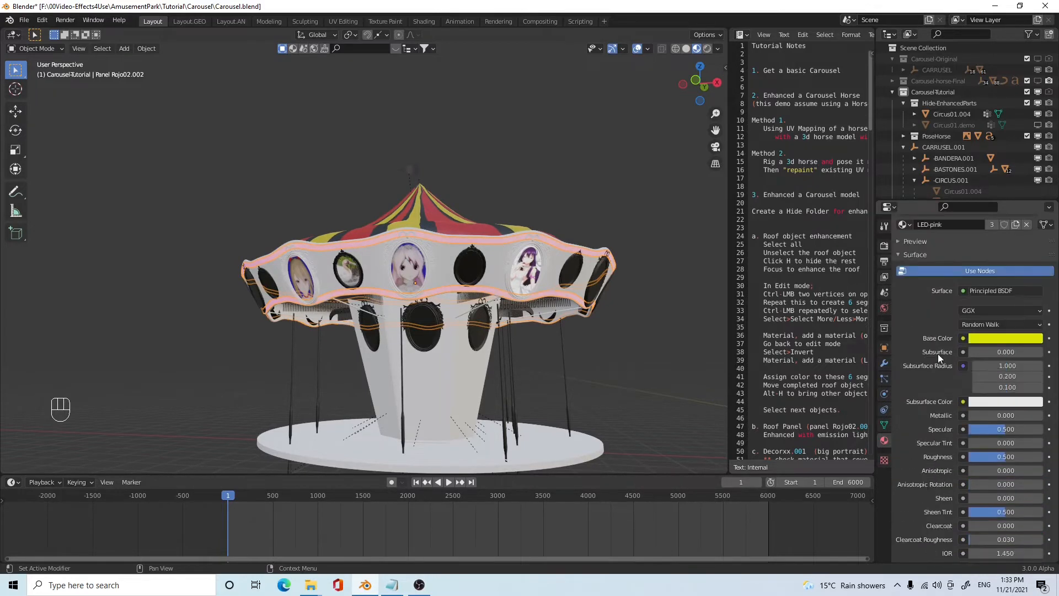
left_click(1003, 338)
left_click(1015, 249)
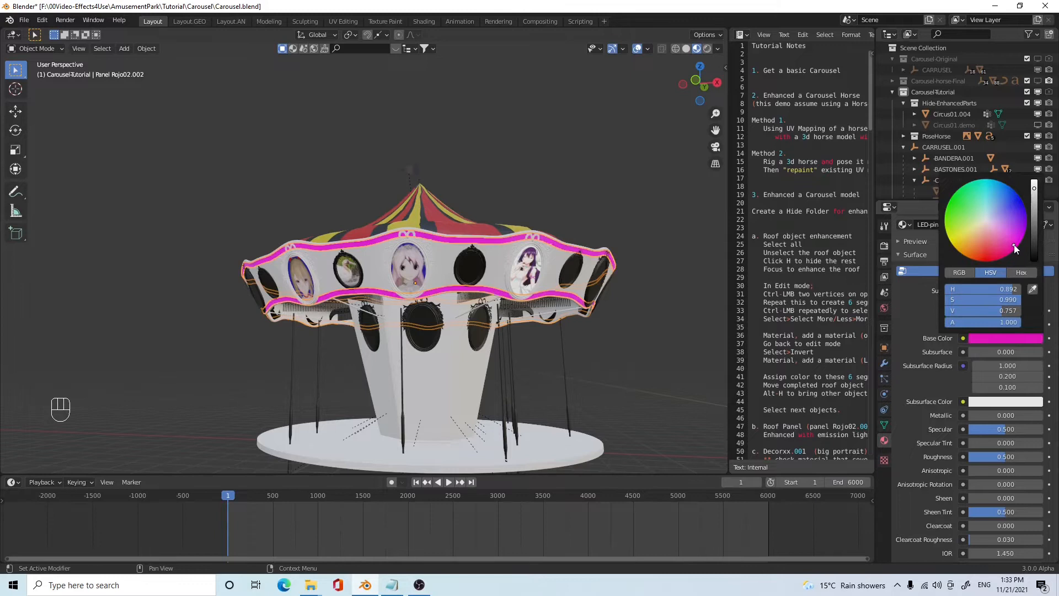
mouse_move(601, 382)
middle_mouse_down()
mouse_move(600, 398)
mouse_move(611, 397)
middle_mouse_up()
- Set the LED-pink material's emission strength to 10 and check the trim bands around the carousel
scroll(1015, 433, "down", 8)
left_click(1015, 433)
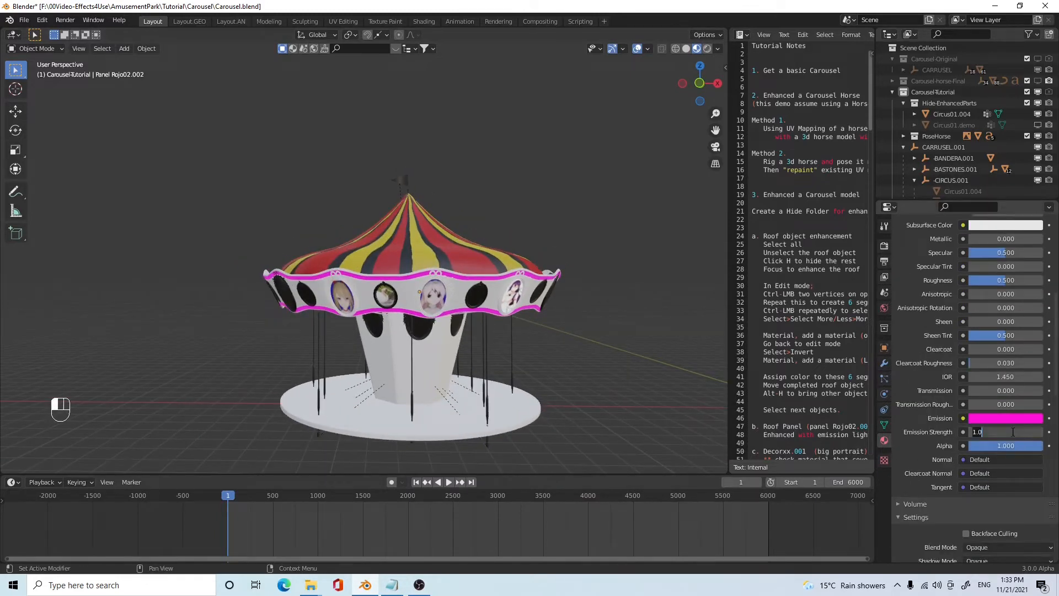
type("5")
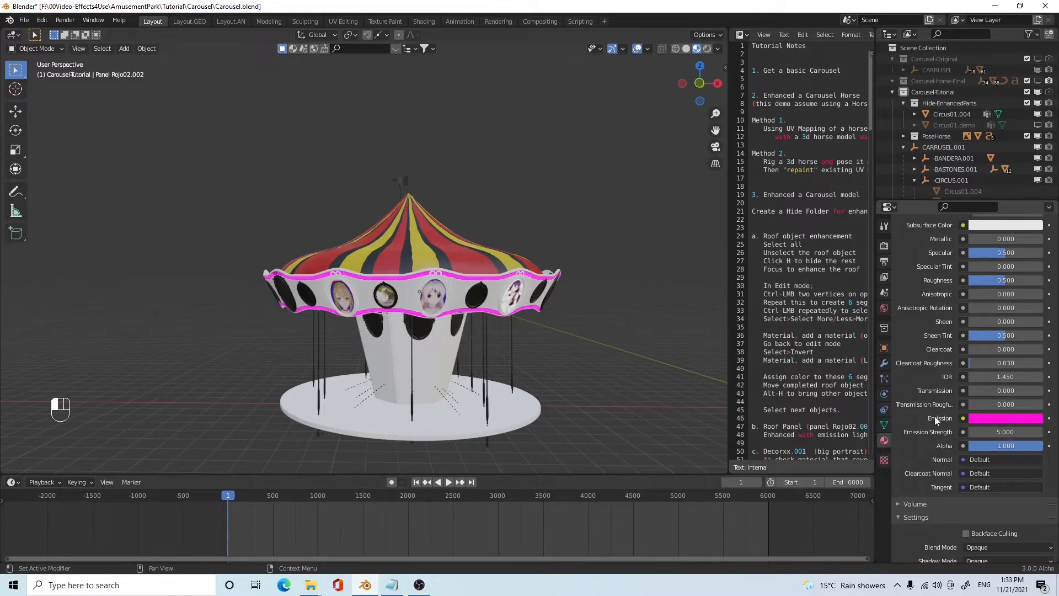
type(".0")
left_click(800, 455)
scroll(531, 385, "up", 5)
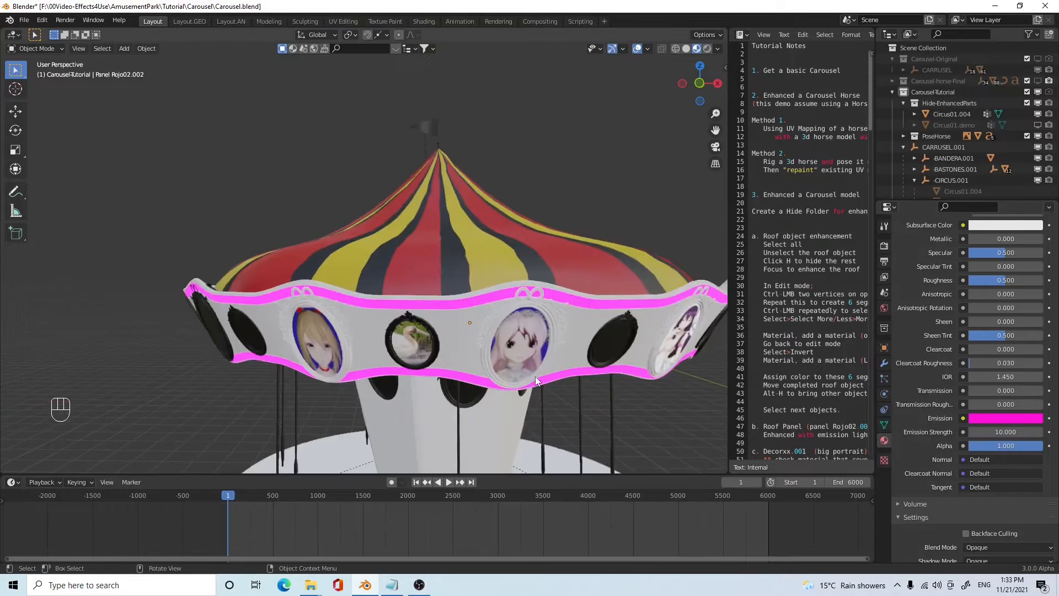
middle_click_drag(547, 366, 520, 350)
scroll(520, 350, "down", 4)
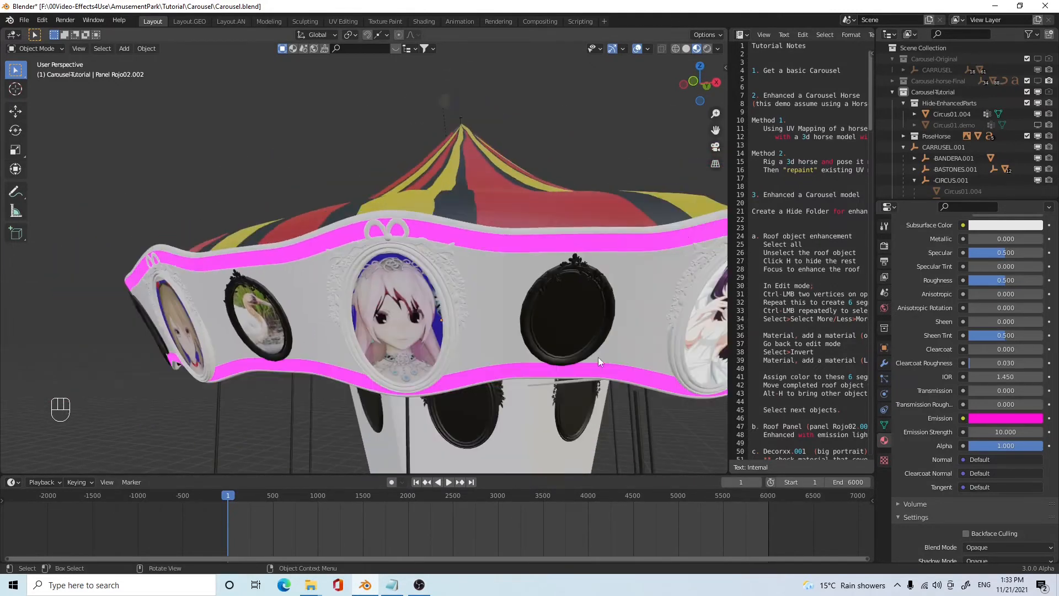
- Show the viewport in Rendered shading and examine the pink trim bands from several distances and angles
left_click(709, 48)
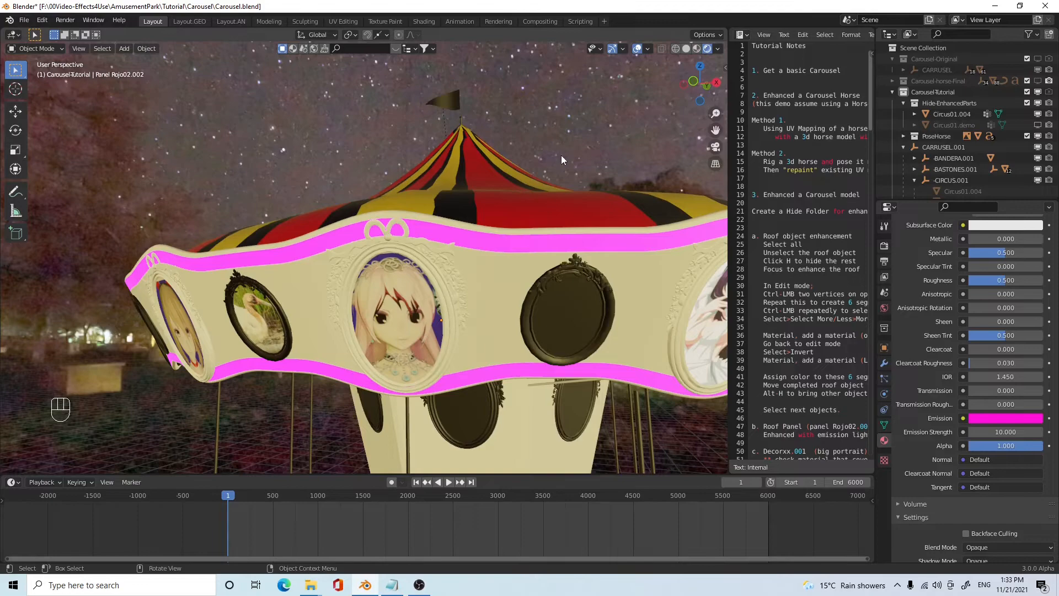
middle_click_drag(550, 244, 579, 307)
scroll(518, 273, "down", 5)
scroll(595, 280, "up", 6)
scroll(588, 293, "up", 1)
scroll(606, 310, "down", 2)
scroll(566, 303, "up", 2)
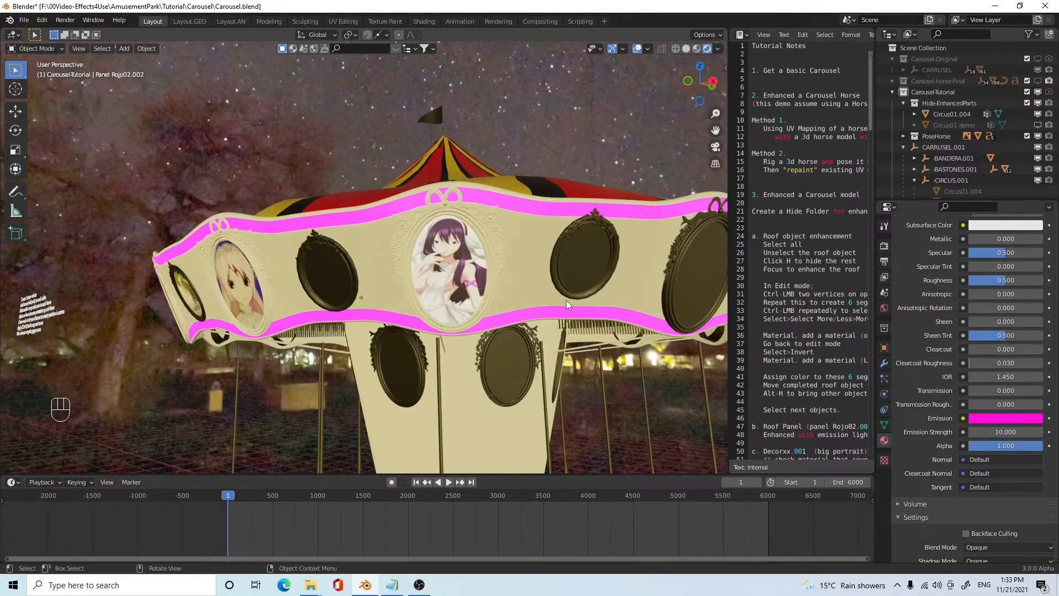
- Assign the existing material "08 - VRay Material 03 Slot #3.001" to the upper panel behind the carousel's portraits
left_click(488, 239)
middle_click_drag(491, 242, 581, 226)
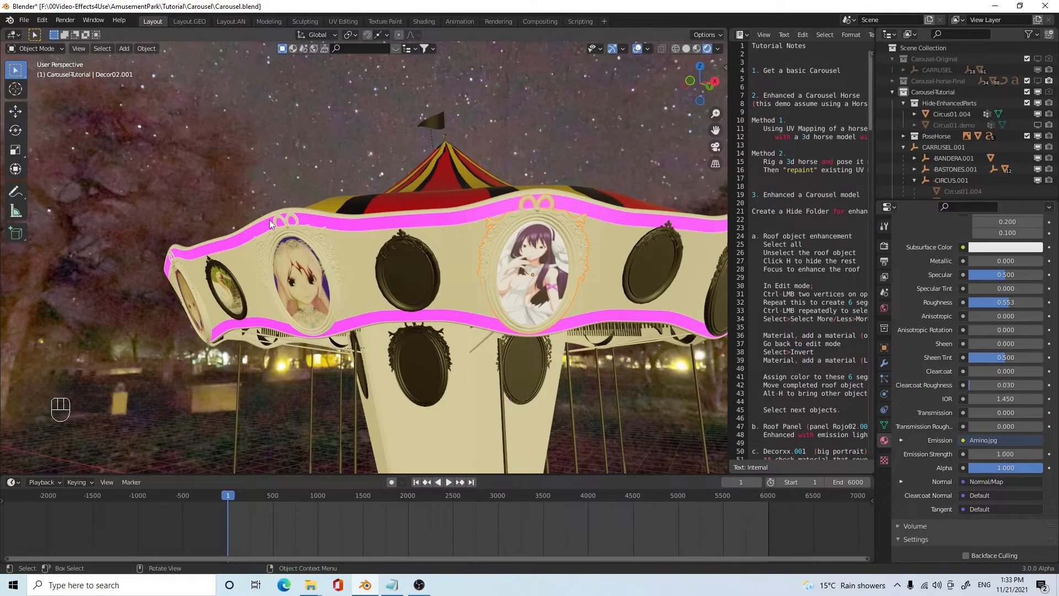
left_click(464, 270)
mouse_move(461, 272)
middle_mouse_down()
mouse_move(480, 309)
mouse_move(473, 287)
middle_mouse_up()
key("g")
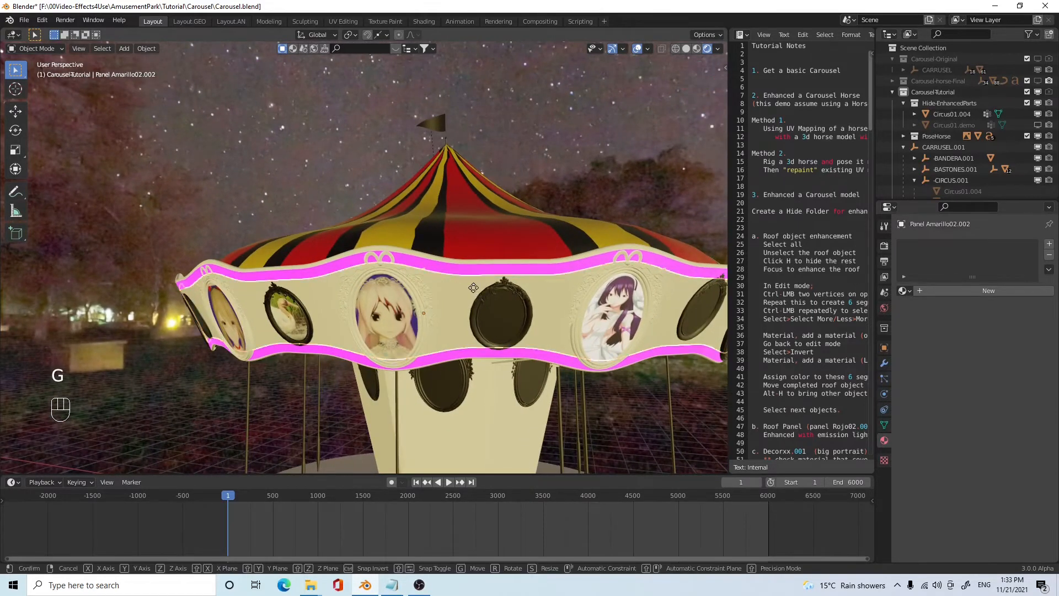
right_click(452, 174)
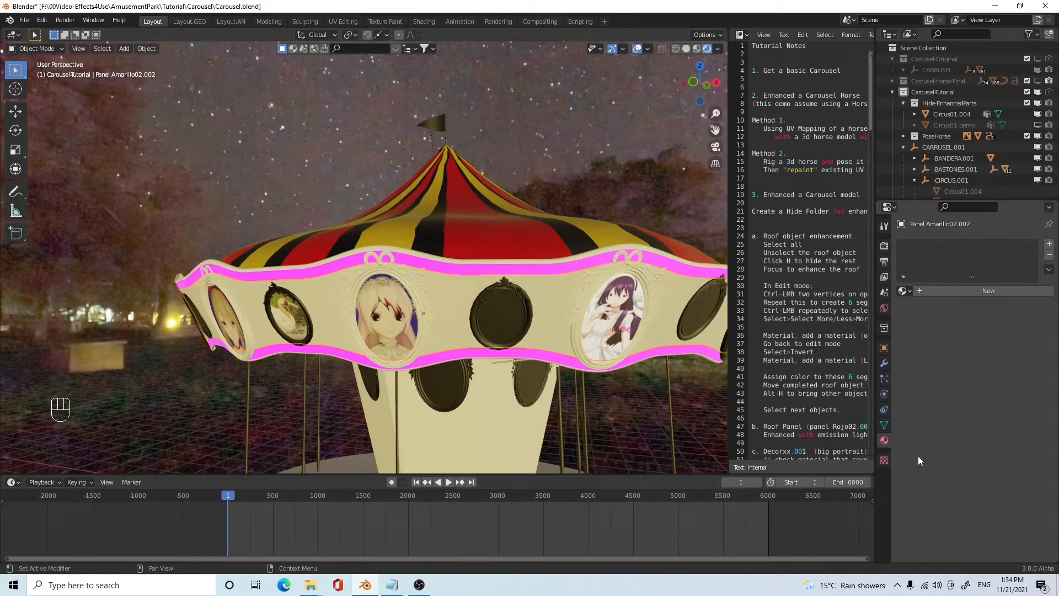
left_click(909, 291)
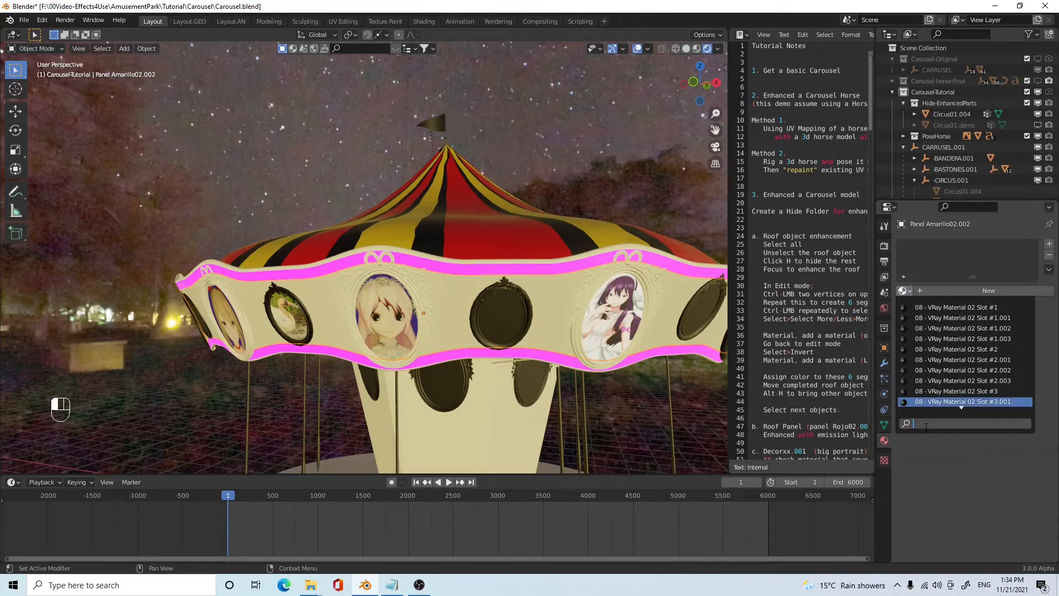
scroll(915, 423, "down", 6)
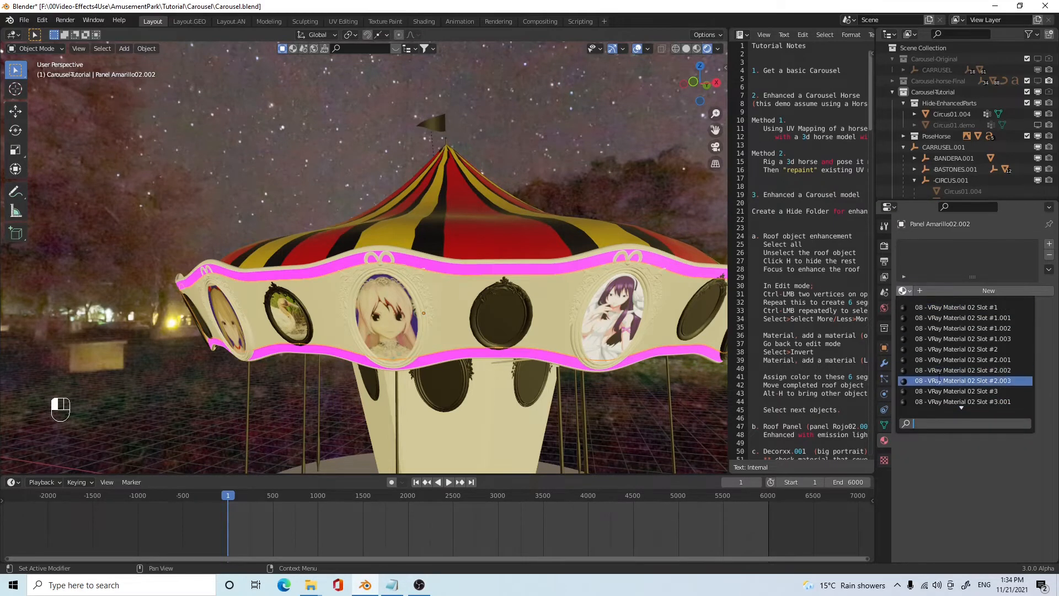
scroll(914, 423, "down", 10)
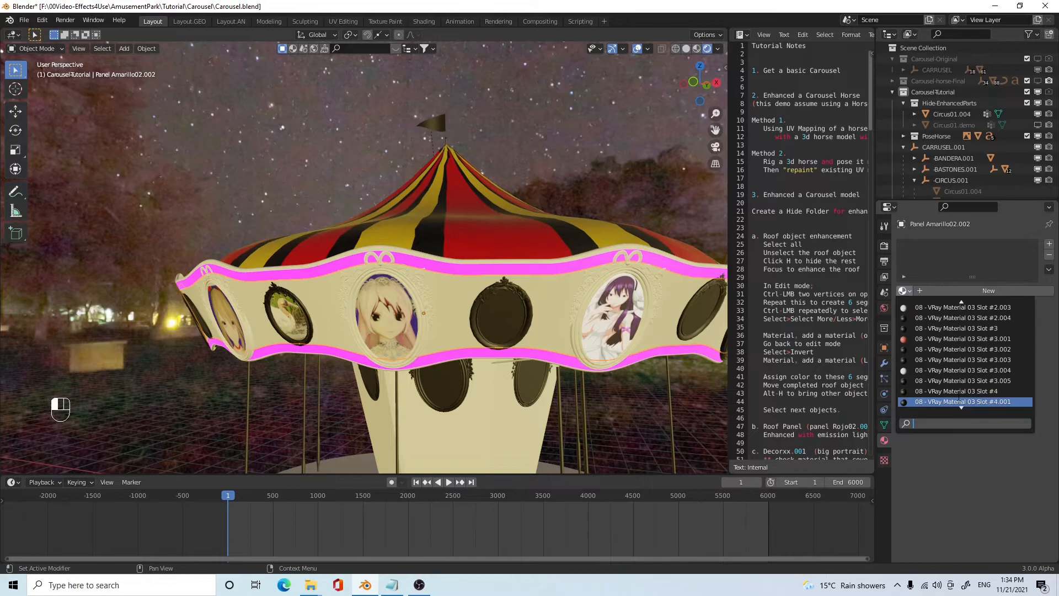
left_click(938, 338)
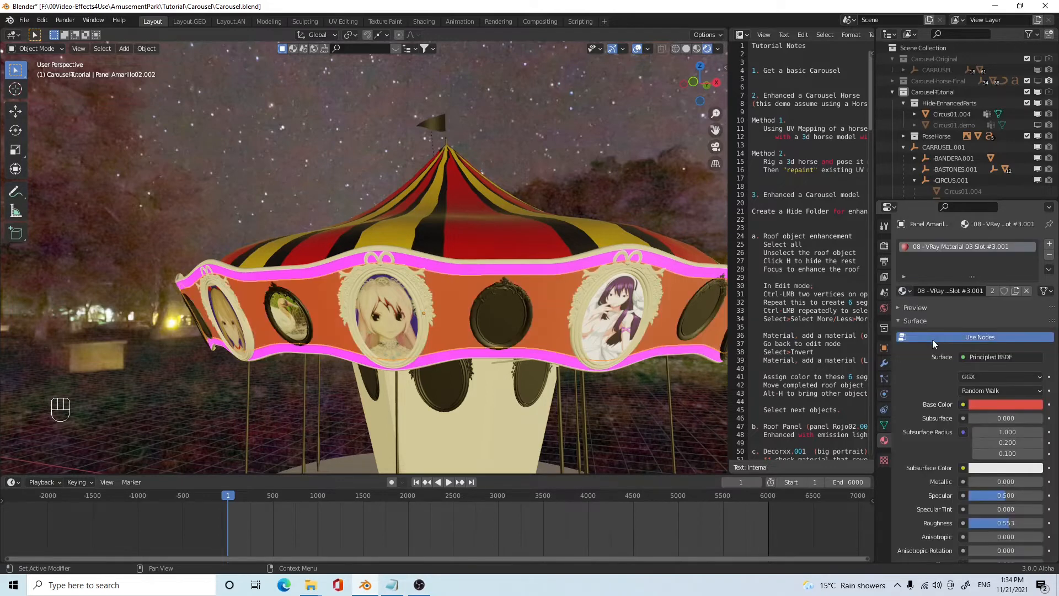
- Examine the recolored upper panel all around and compare the model with the finished reference carousel and its lower panels
middle_click_drag(558, 387, 504, 386)
scroll(571, 389, "down", 4)
scroll(554, 394, "up", 2)
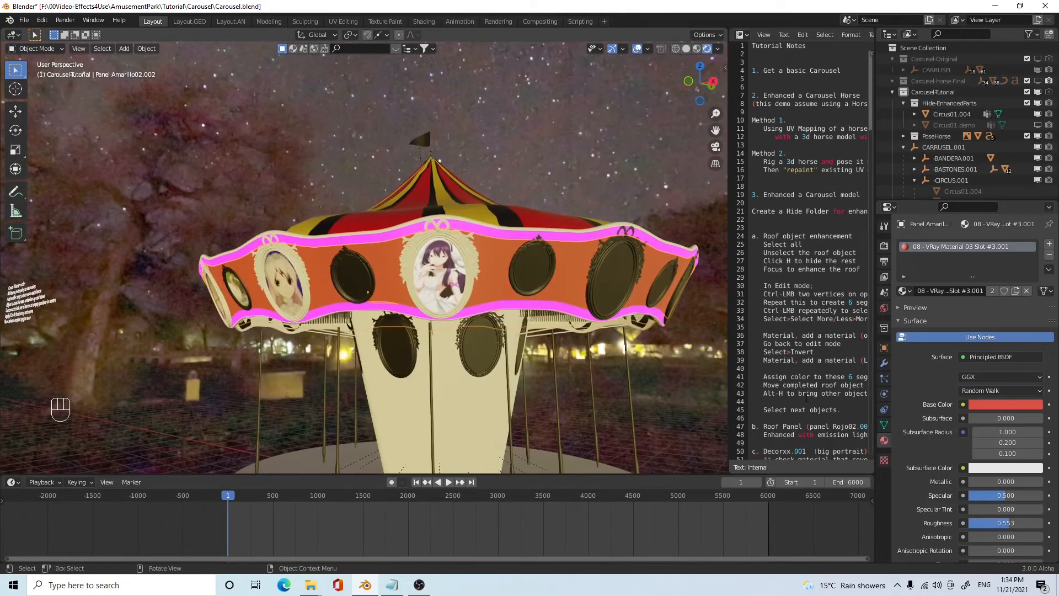
scroll(590, 284, "down", 5)
middle_click_drag(592, 315, 525, 350)
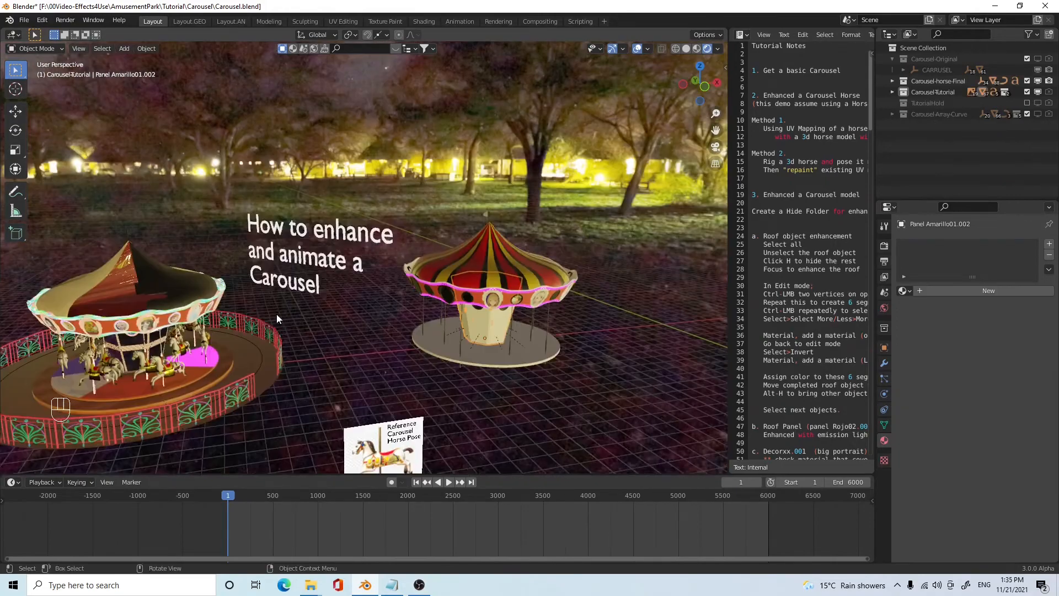
middle_click_drag(277, 313, 537, 213, "shift")
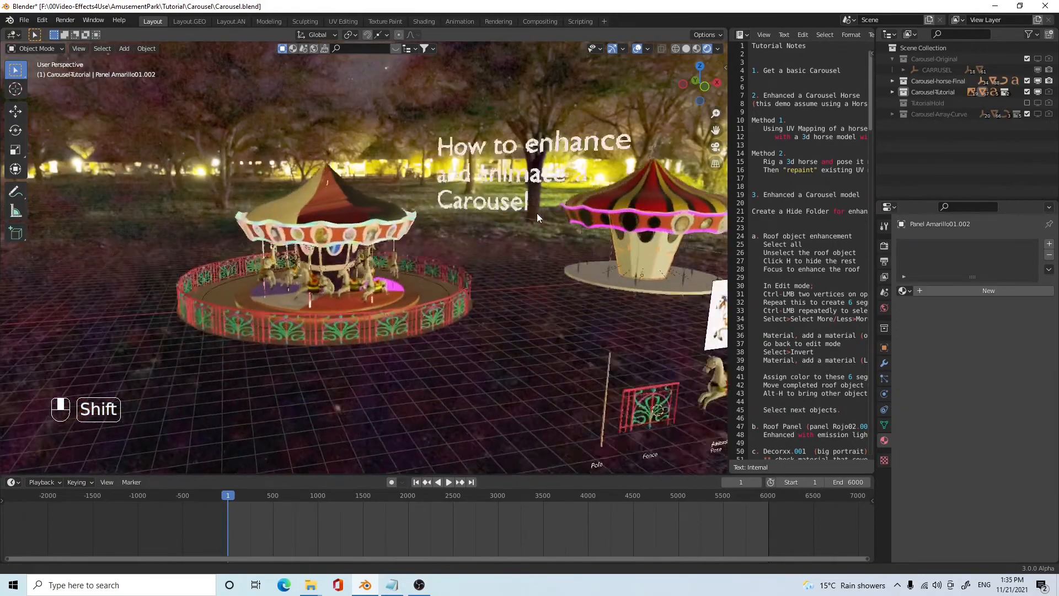
scroll(317, 293, "up", 3)
scroll(317, 292, "up", 4)
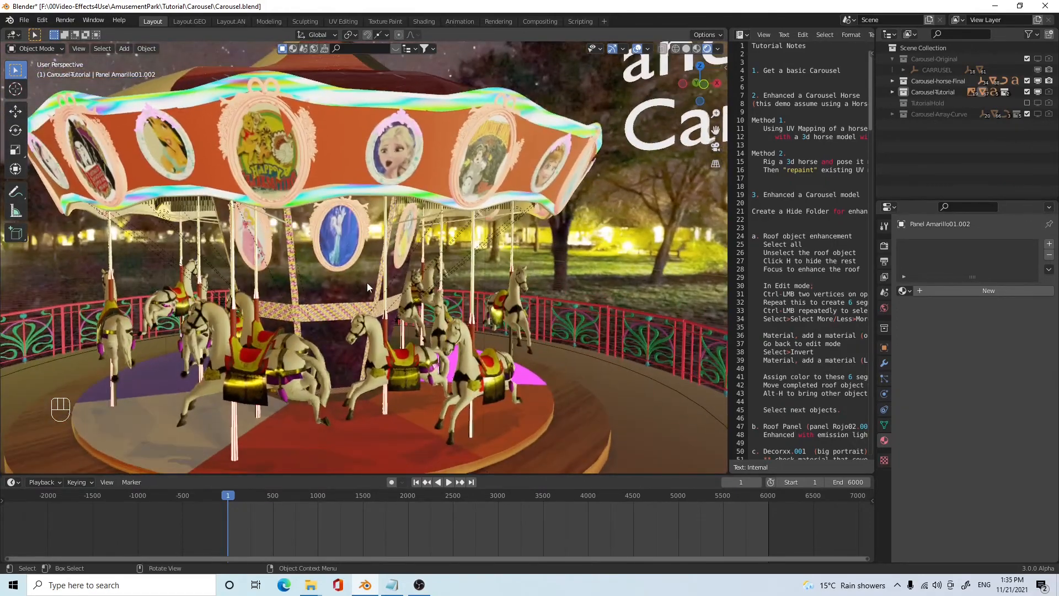
left_click(366, 282)
scroll(366, 283, "up", 2)
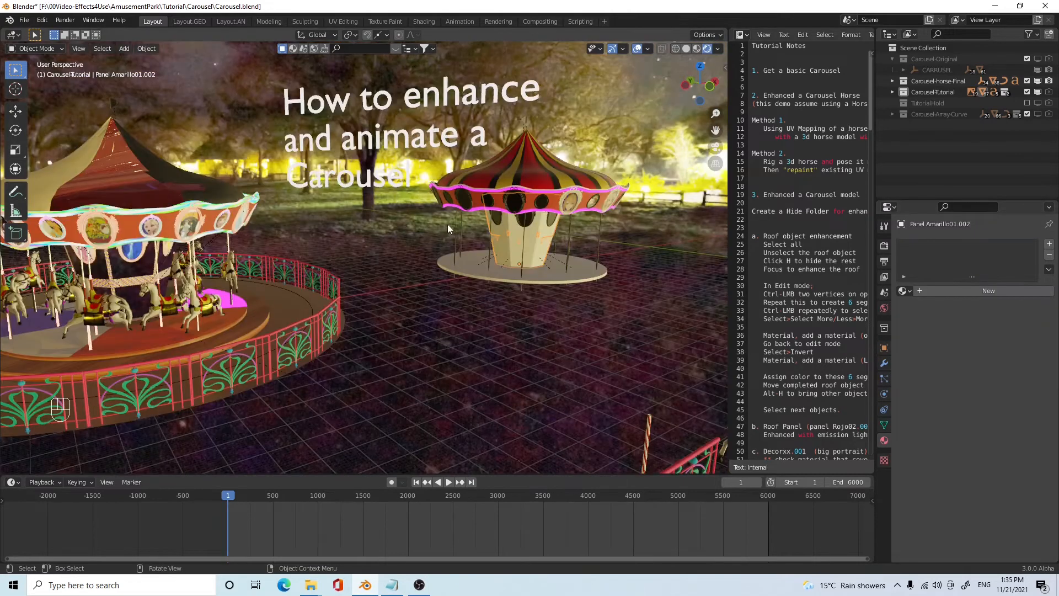
- Link the reference carousel's "ekRealistic Glass THIN" material to the lower center panels of the tutorial carousel
left_click(501, 230)
left_click(500, 230)
left_click(500, 229)
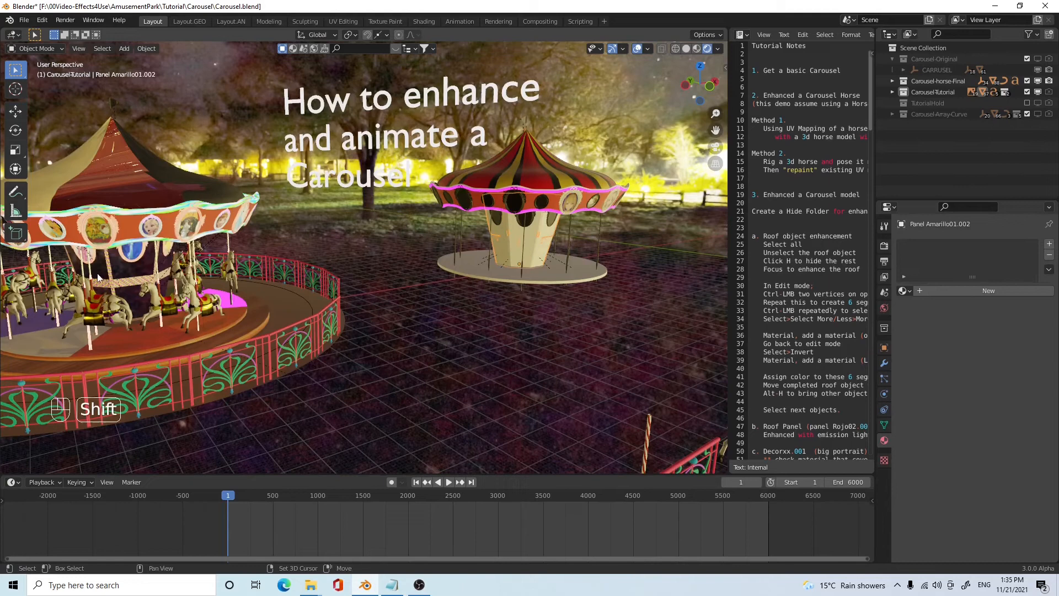
left_click(501, 230, "shift")
key("ctrl+l")
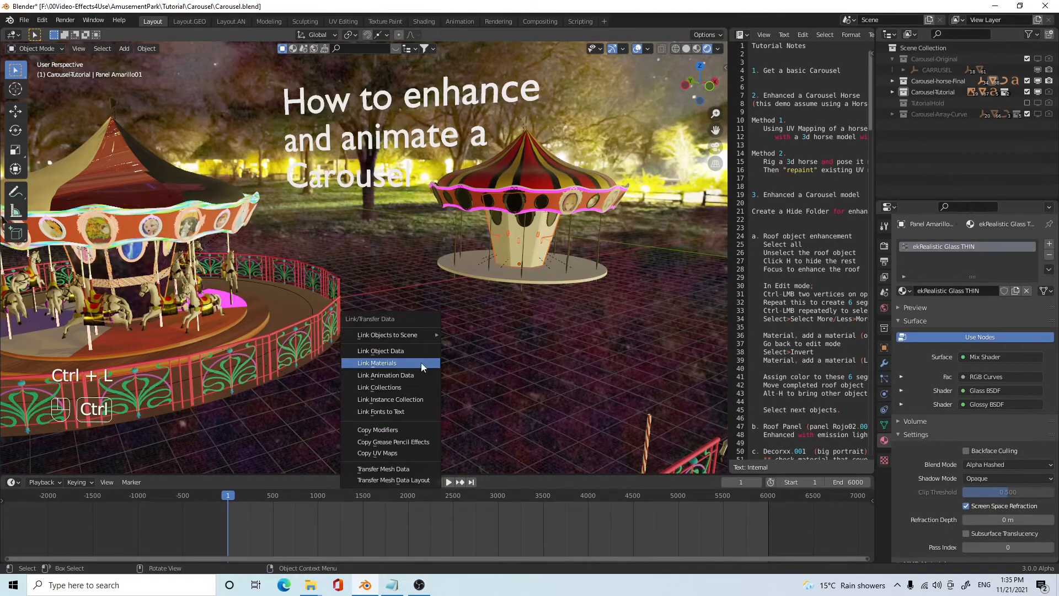
left_click(422, 364)
middle_click_drag(621, 333, 331, 343)
scroll(483, 320, "up", 6)
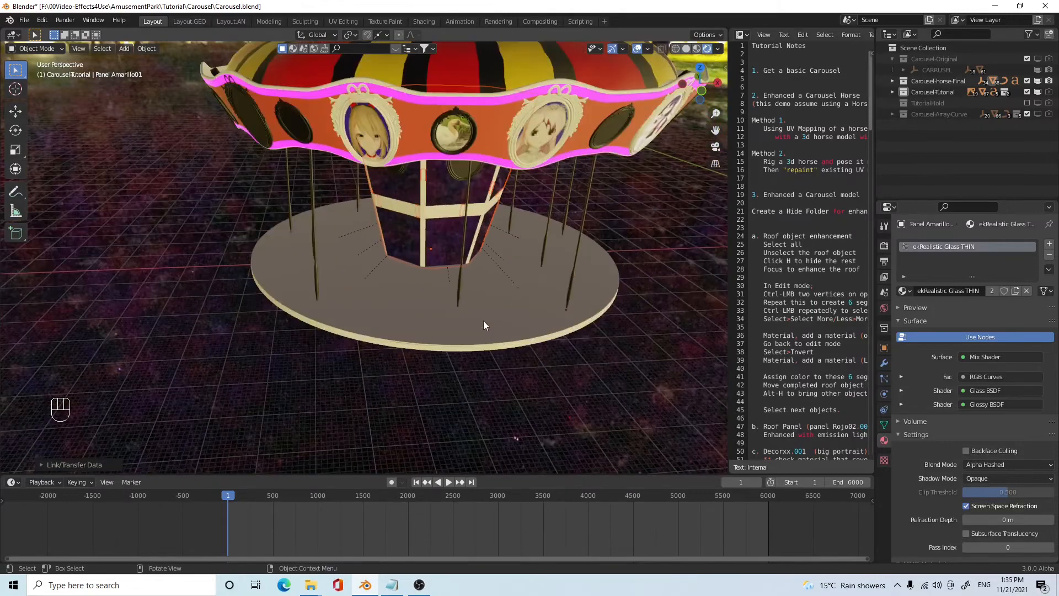
- Assign the existing [0037_SandyBrown] material to the carousel's round base floor
middle_click_drag(537, 357, 535, 328)
scroll(535, 351, "down", 2)
middle_click_drag(536, 375, 478, 389, "shift")
scroll(475, 354, "down", 1)
scroll(470, 363, "up", 3)
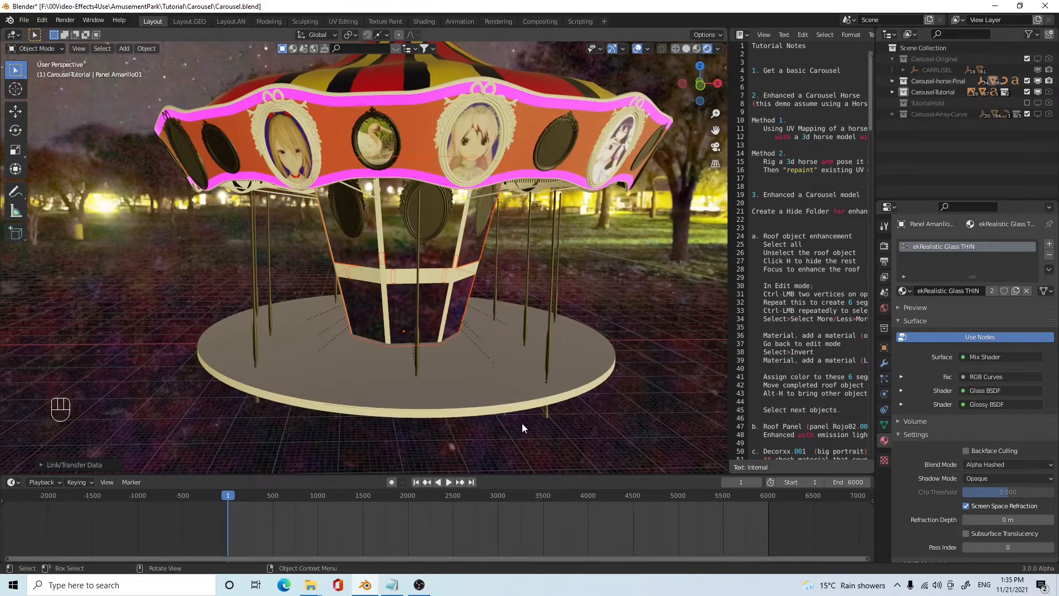
middle_click_drag(523, 424, 521, 428)
left_click(519, 406)
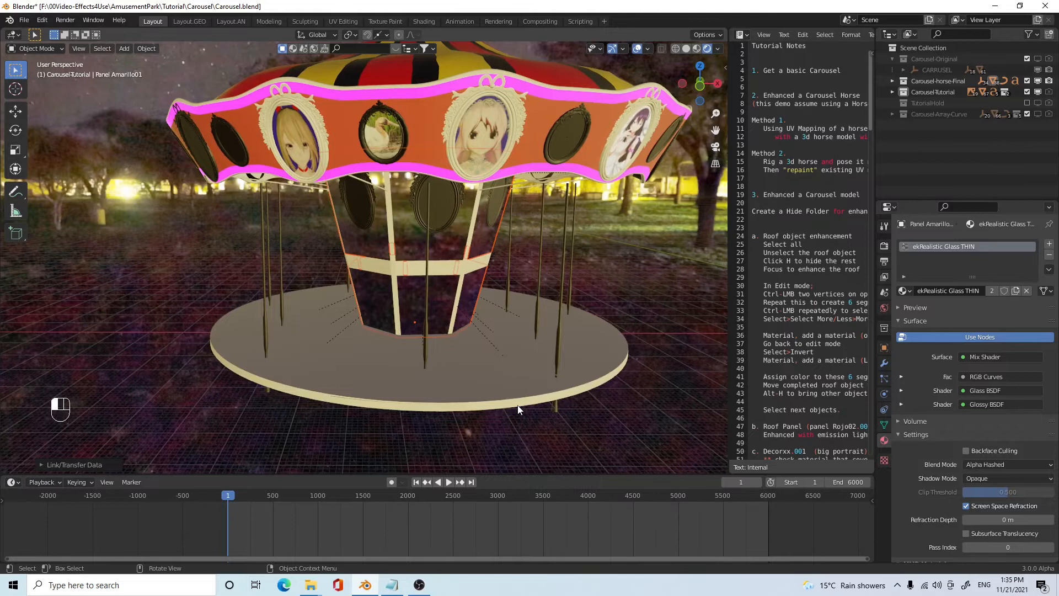
left_click(903, 291)
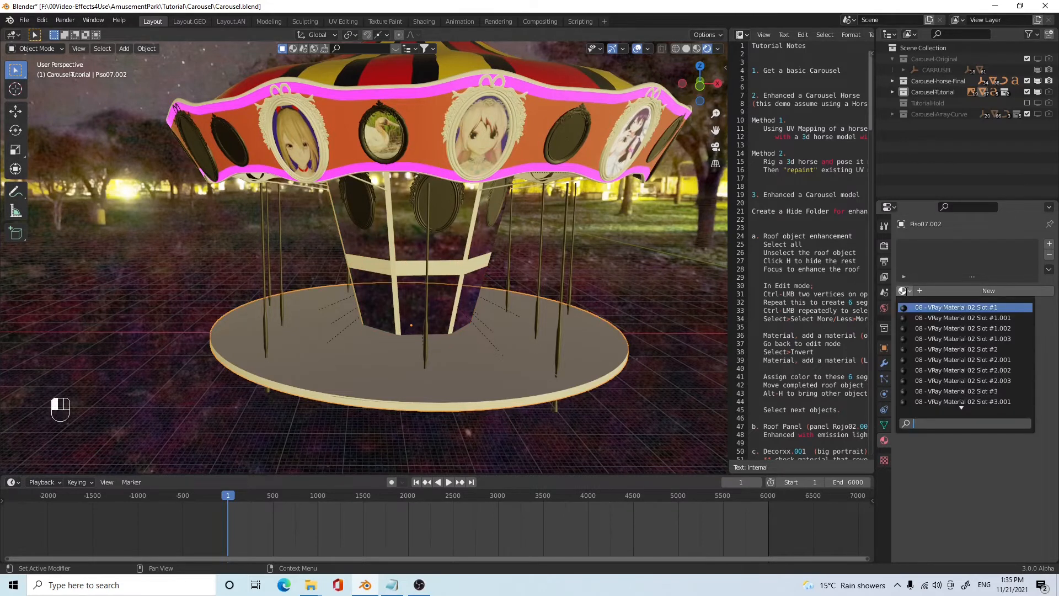
type("sa")
left_click(950, 371)
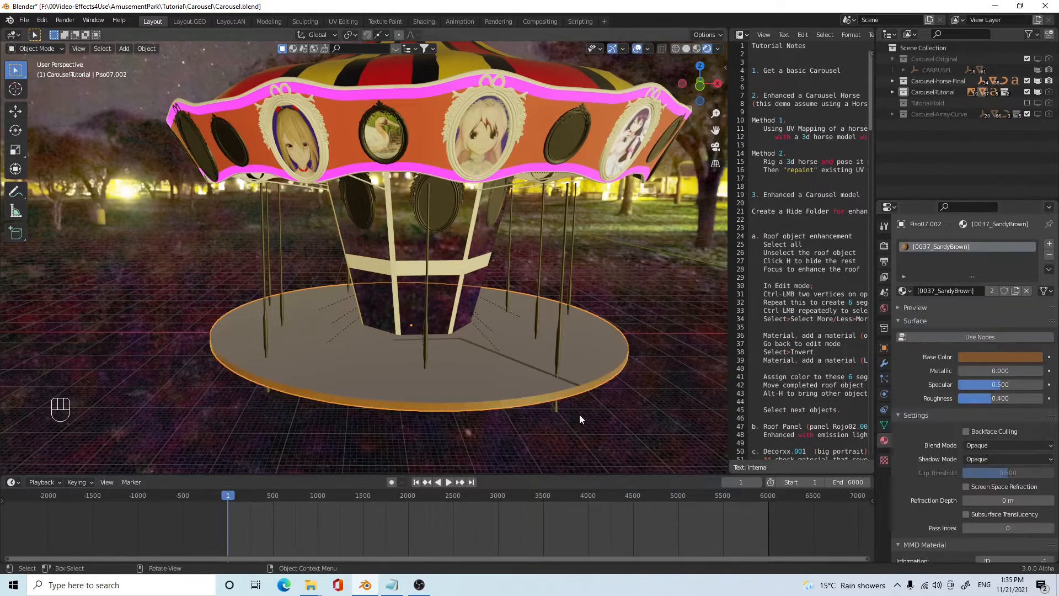
- Assign the existing [0046_Gold] material to the front segment of the carousel floor
middle_click_drag(580, 414, 573, 411)
left_click(500, 363)
left_click(903, 290)
scroll(971, 364, "down", 10)
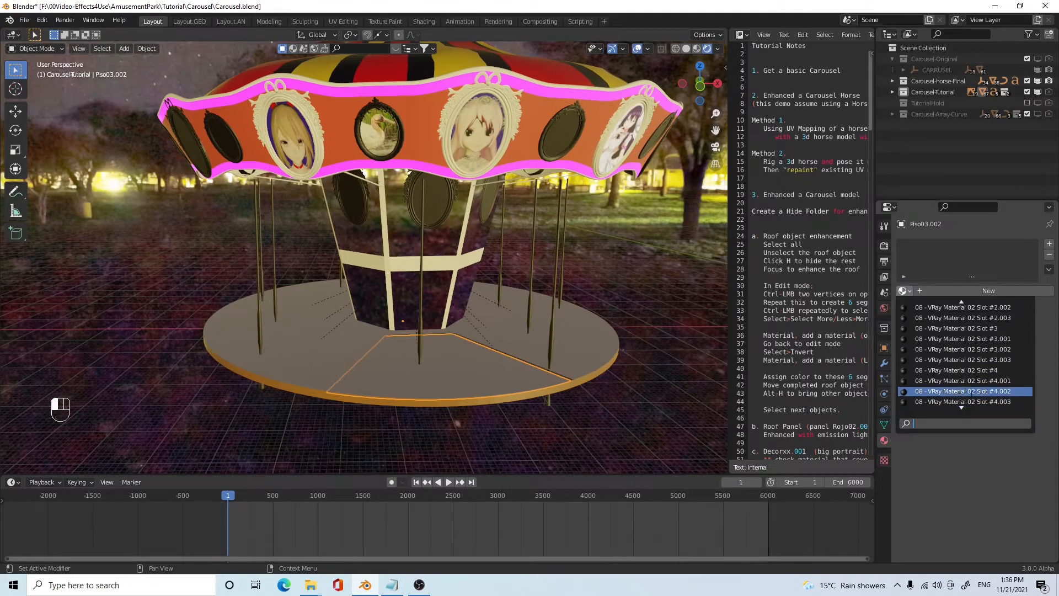
scroll(967, 376, "up", 10)
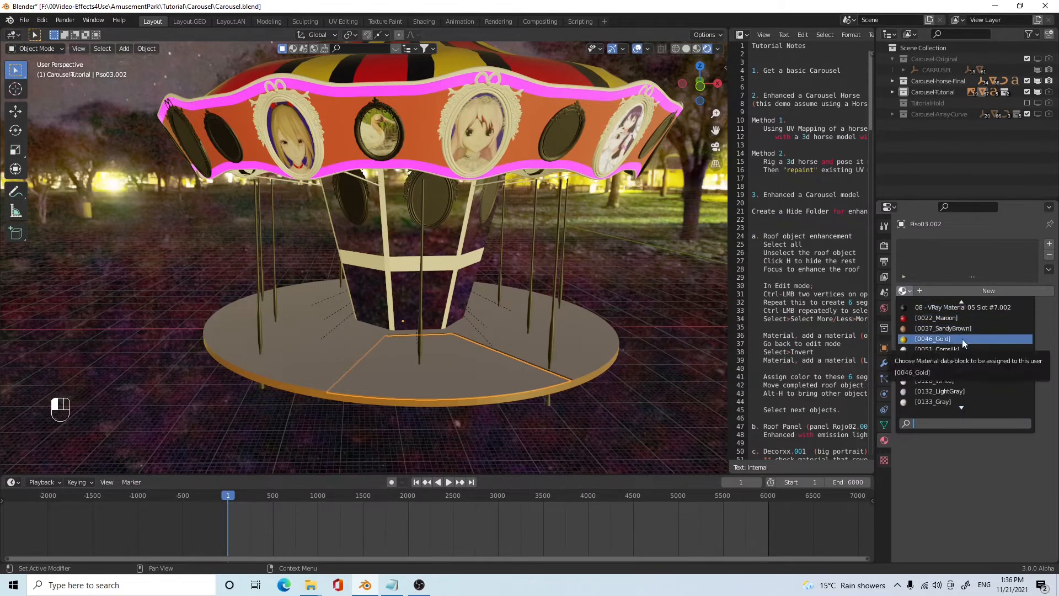
left_click(962, 338)
- Assign the existing [0022_Maroon] material to the floor segment on the right side of the gold one
left_click(544, 346)
left_click(904, 290)
type("ma")
key("BackSpace")
key("BackSpace")
type("r")
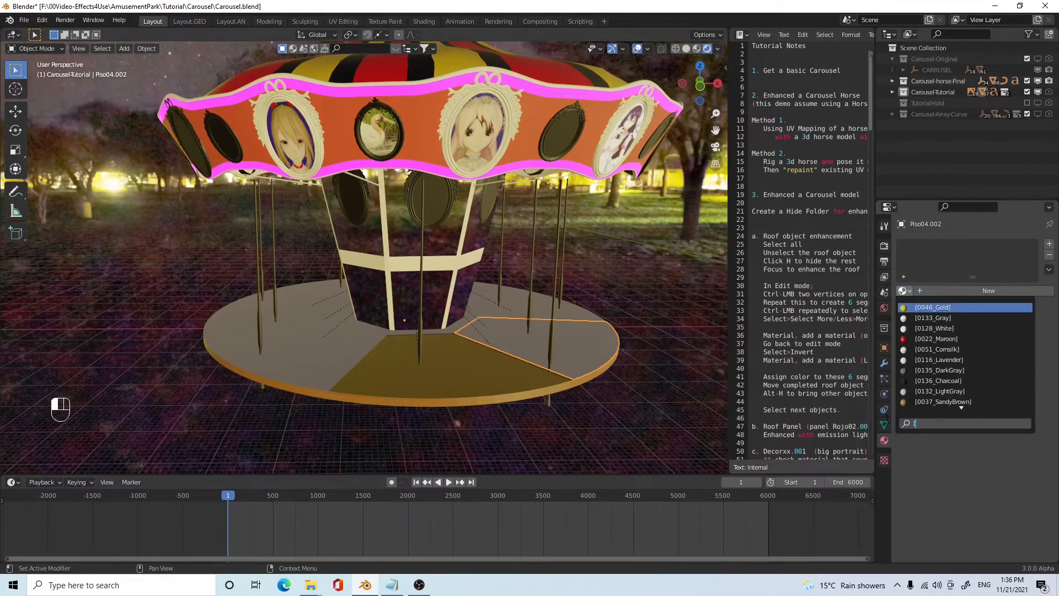
left_click(958, 339)
- Assign an existing blue-violet material to the floor segment on the other side of the gold one, and check the reference carousel's floor
left_click(339, 350)
left_click(910, 291)
type("b")
left_click(961, 319)
middle_click_drag(331, 360, 345, 321)
left_click(580, 324)
left_click(122, 214)
middle_click_drag(469, 373, 475, 395)
- Following the notes on adding a lower floor, duplicate the sandy-brown base disc, reposition it and scale it up into a wider floor
scroll(795, 356, "down", 15)
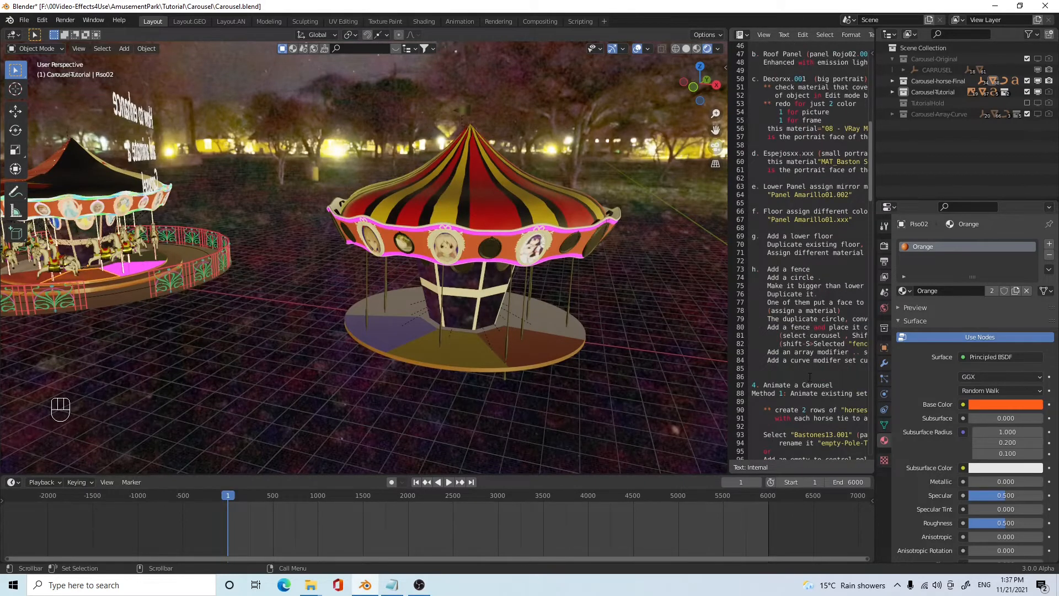
left_click_drag(767, 235, 840, 245)
left_click(478, 375)
middle_click_drag(477, 375, 380, 369)
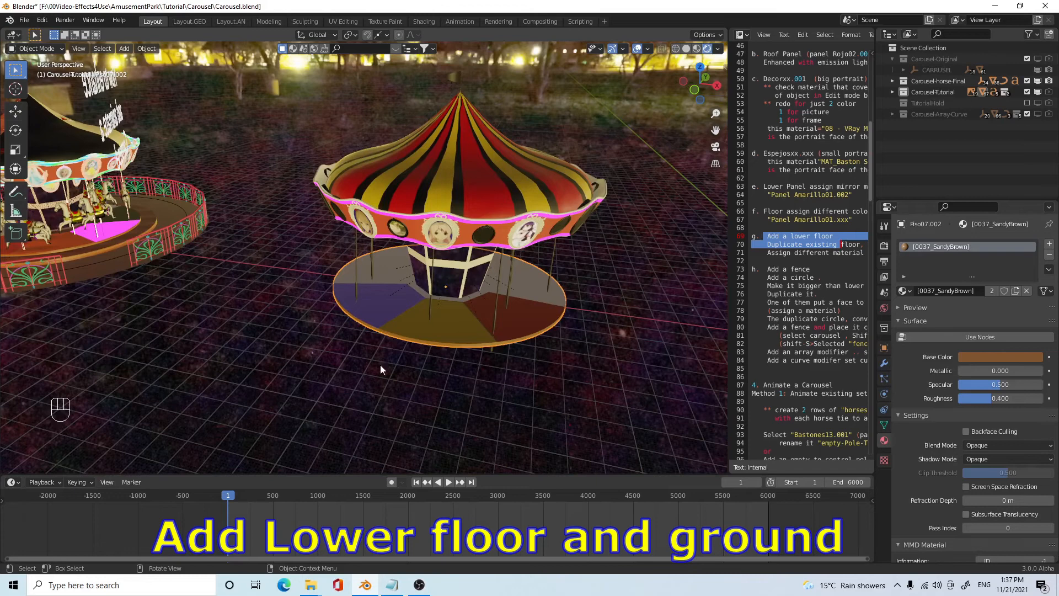
middle_click_drag(485, 375, 464, 300)
key("shift+d")
key("g")
left_click(513, 331)
key("s")
left_click(557, 350)
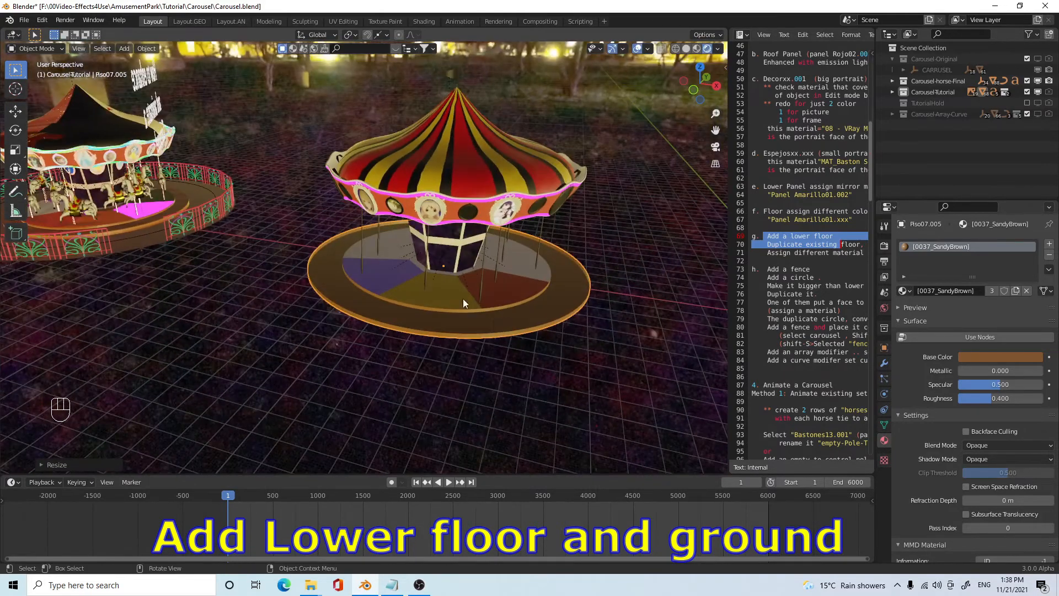
- Duplicate the lower floor, scale the copy up into a larger ground disc, and assign it "08 - VRay Material 05 Slot #7.002"
key("shift+d")
key("g")
key("s")
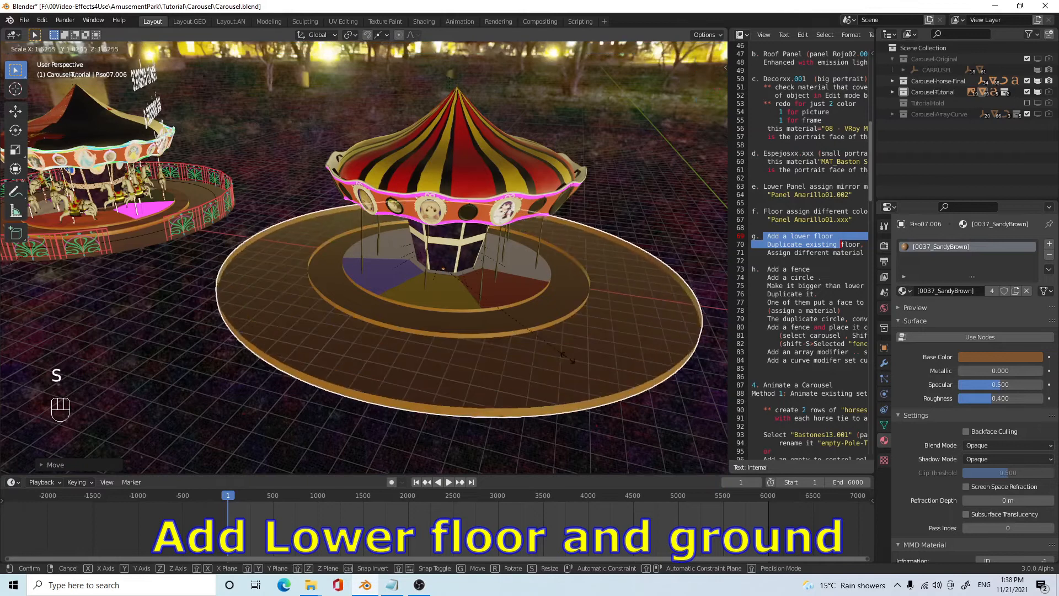
left_click(906, 292)
left_click(932, 337)
key("Tab")
key("Tab")
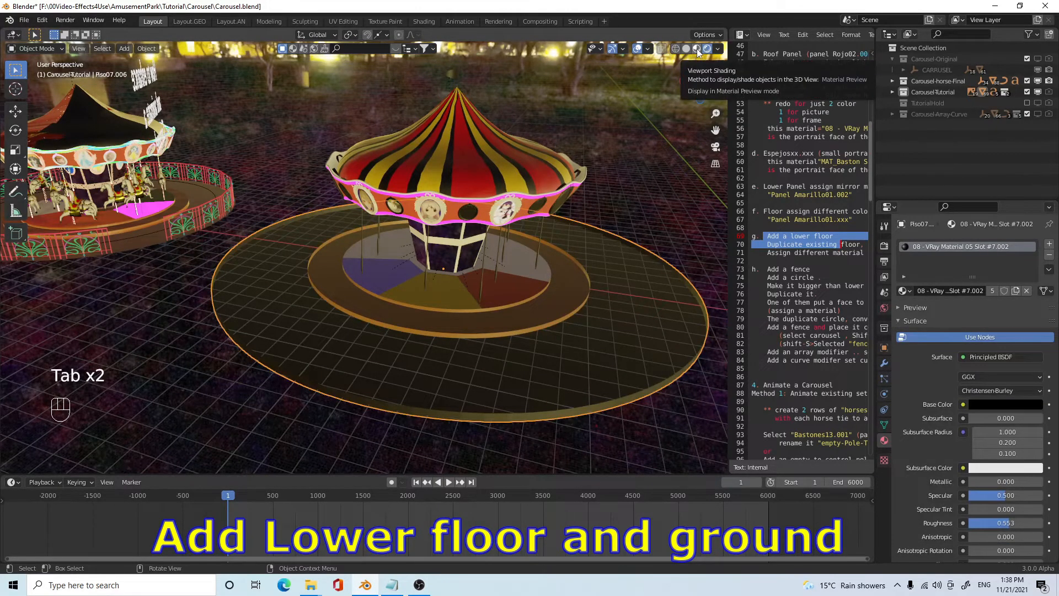
- Show the viewport in Material Preview shading and view the carousel's floor and ground discs
left_click(699, 51)
mouse_move(530, 347)
middle_mouse_down()
mouse_move(581, 345)
mouse_move(560, 322)
middle_mouse_up()
left_click(538, 423)
scroll(531, 424, "down", 3)
middle_click_drag(531, 423, 529, 443)
scroll(465, 376, "up", 3)
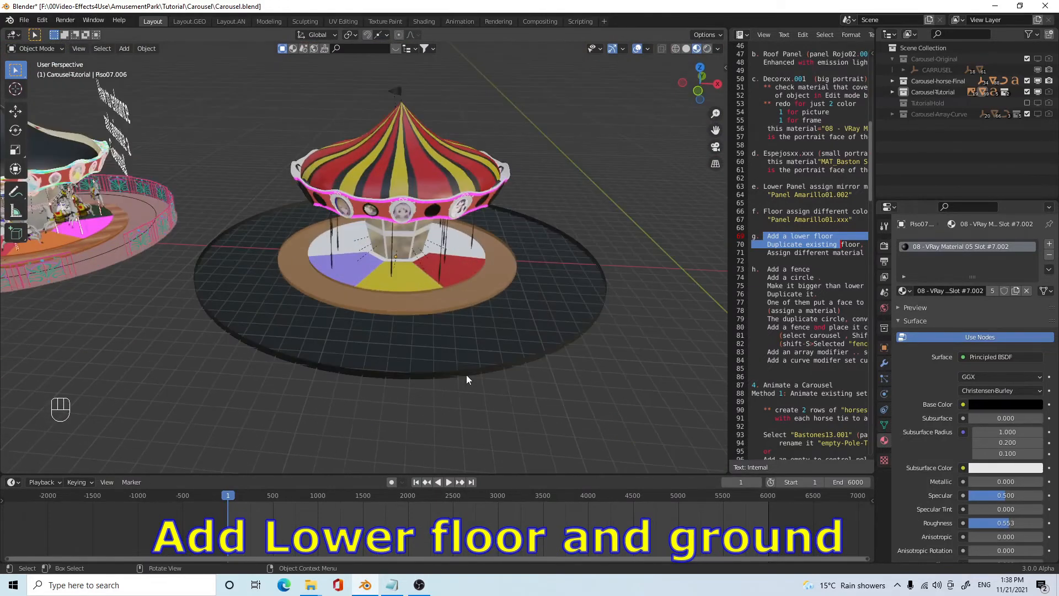
scroll(468, 362, "up", 4)
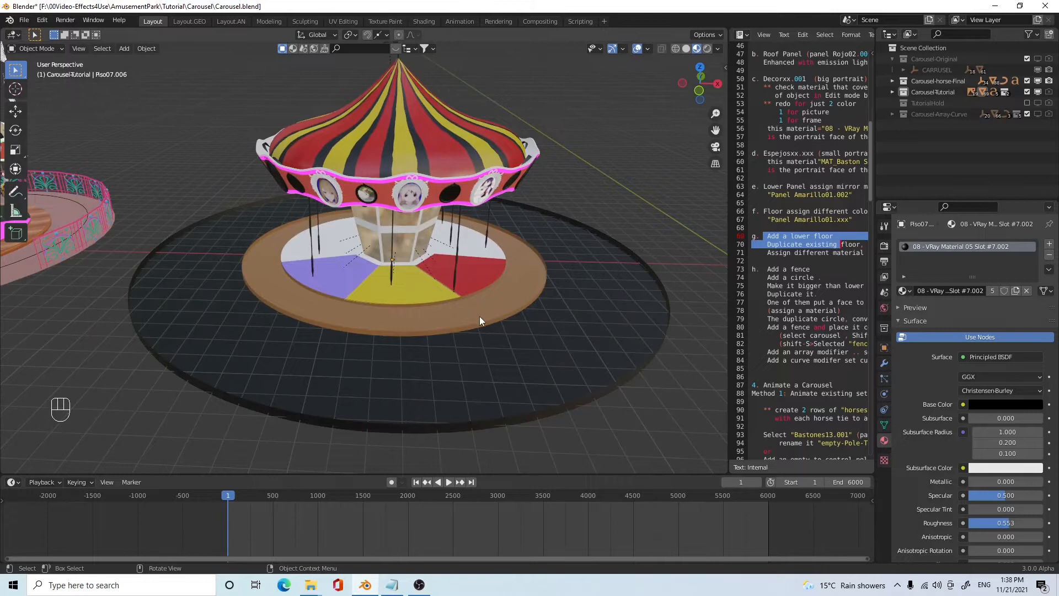
- Select the maroon floor segment, the sandy-brown lower floor and the ground disc in turn to inspect their materials
left_click(481, 319)
left_click(474, 290)
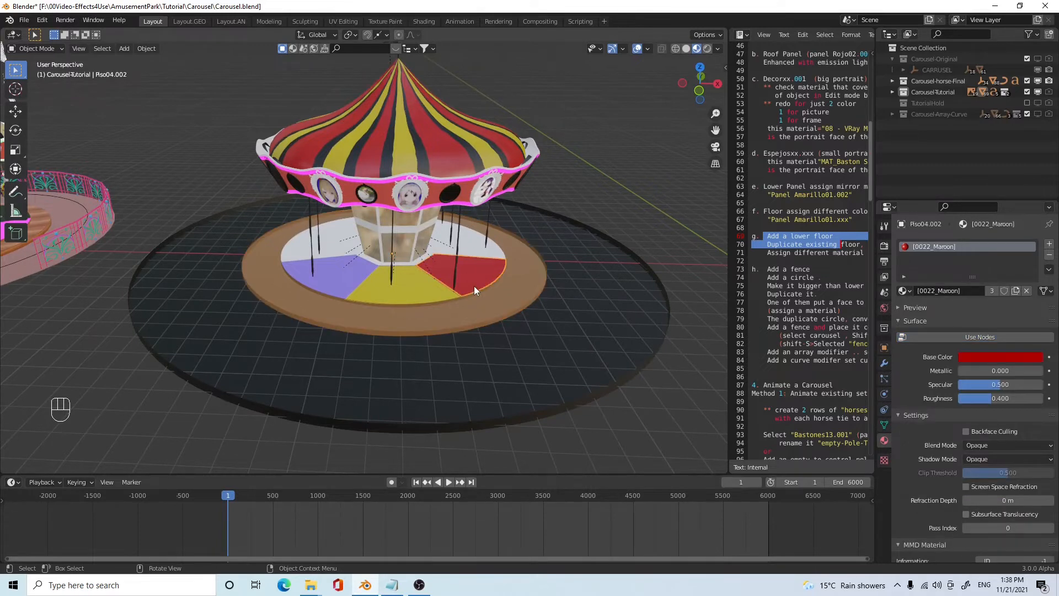
left_click(503, 313)
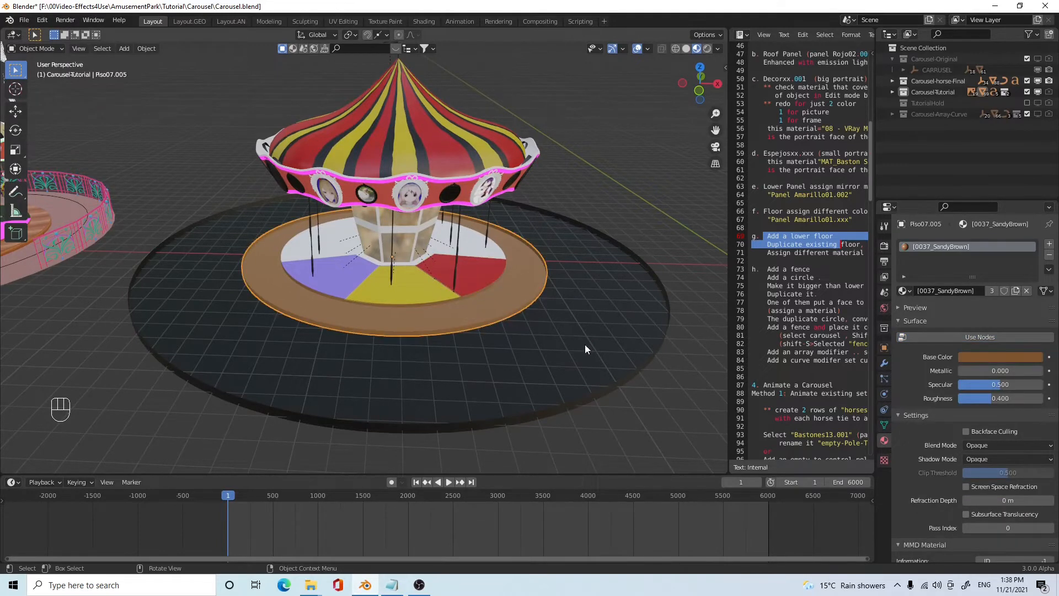
left_click(552, 364)
middle_click_drag(484, 387, 462, 375)
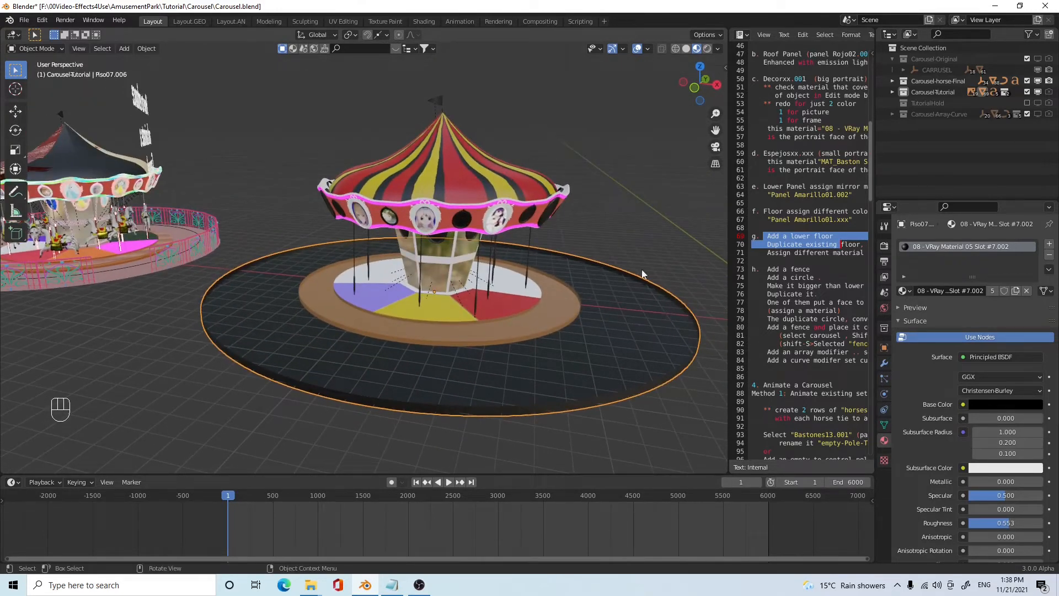
- Duplicate the small Fence panel standing beside the pole and horse, leaving the copy at the original's position
scroll(510, 385, "down", 2)
middle_click_drag(509, 386, 489, 408)
left_click_drag(490, 409, 455, 415)
scroll(461, 411, "up", 3)
middle_click_drag(456, 415, 480, 388)
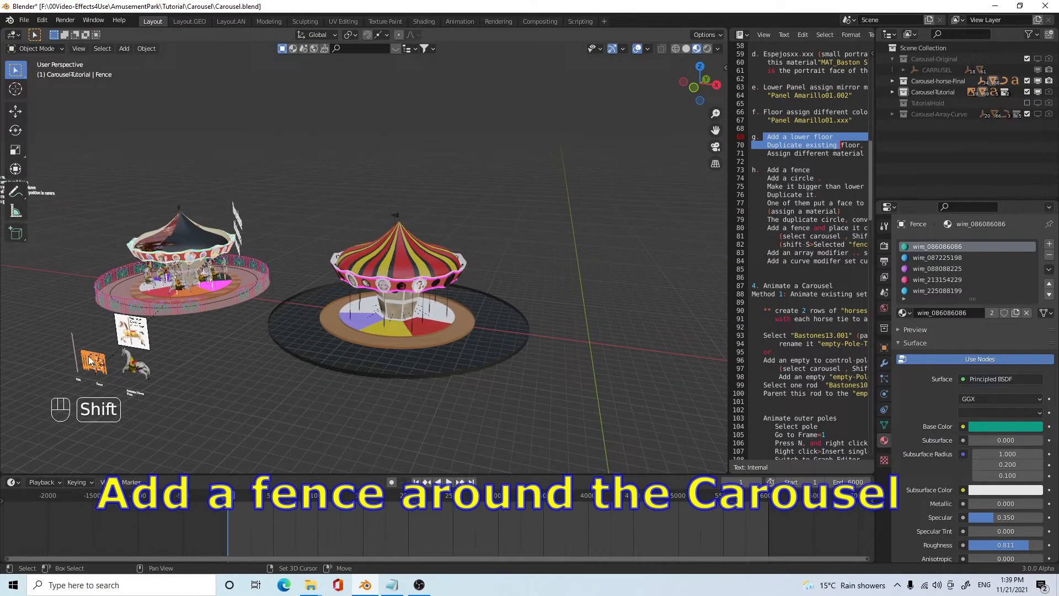
key("shift+d")
right_click(90, 359)
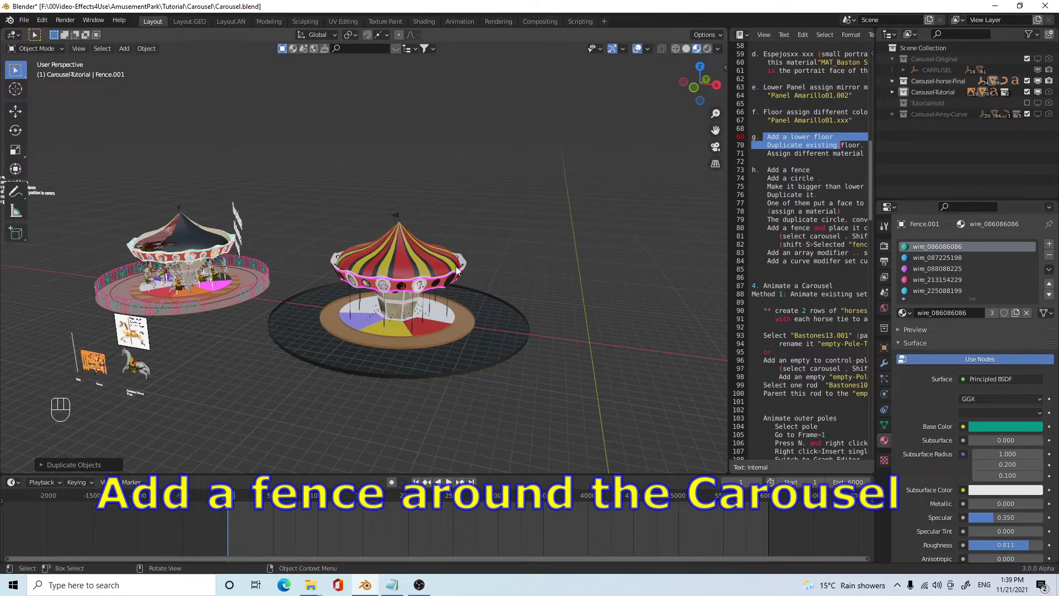
- Select the central glass panel of the tutorial carousel and snap the 3D cursor to it
scroll(410, 335, "up", 2)
left_click(406, 336)
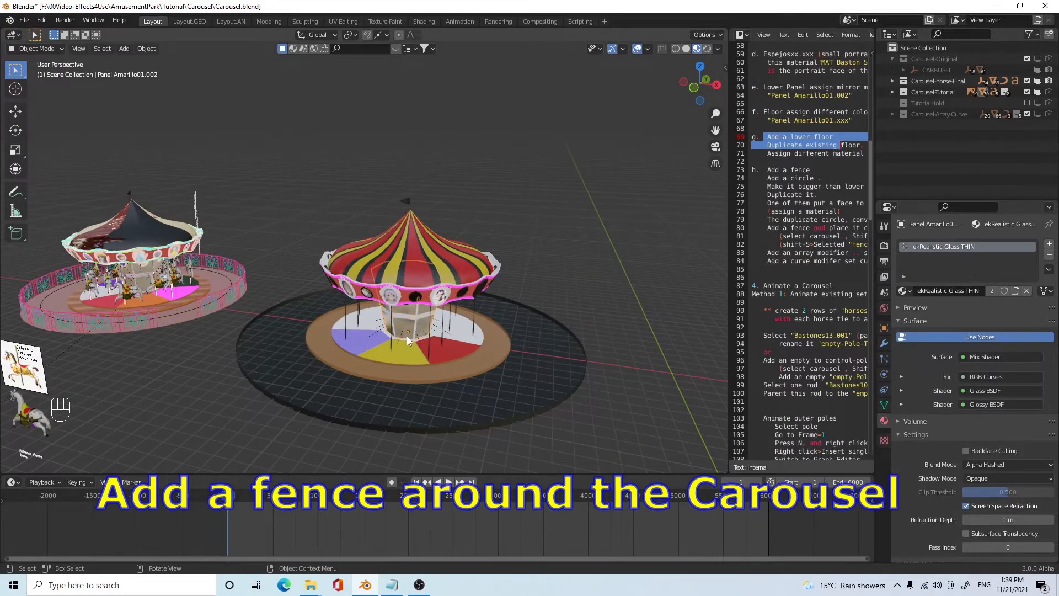
key("shift")
key("shift")
key("shift")
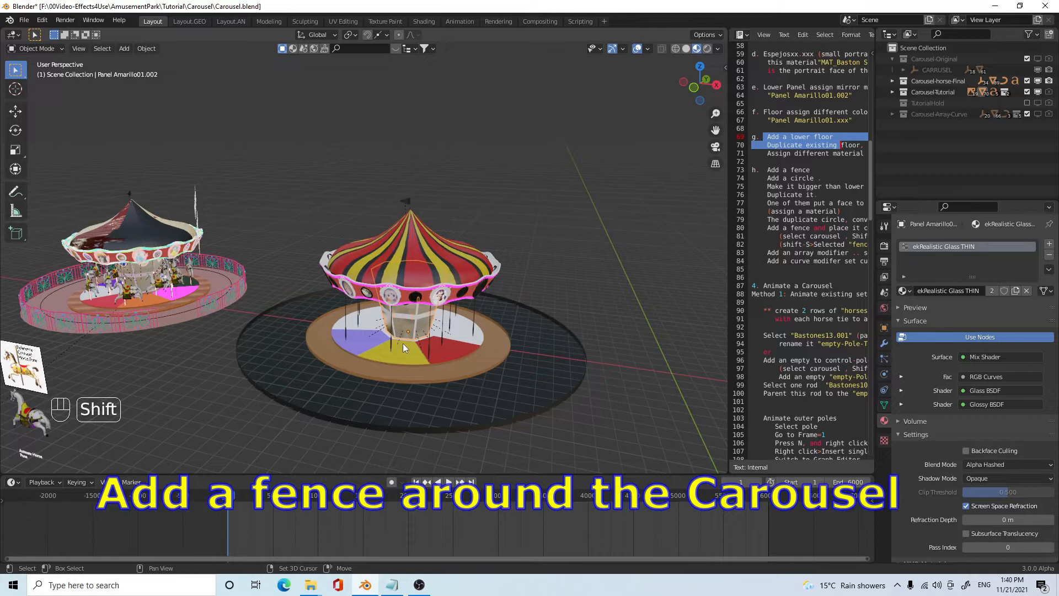
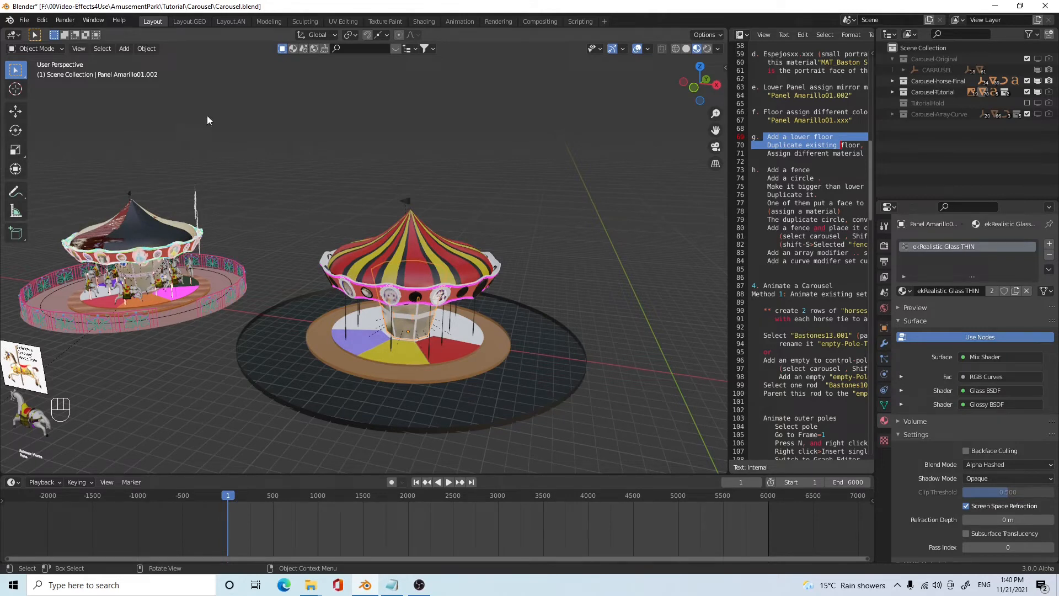
key("shift")
key("shift+s")
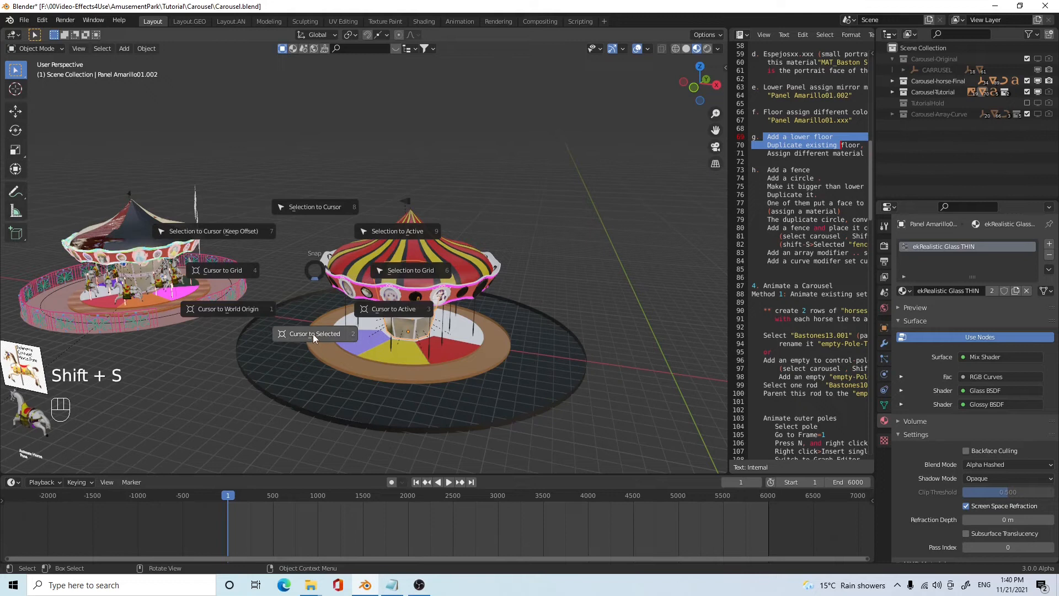
left_click(313, 333)
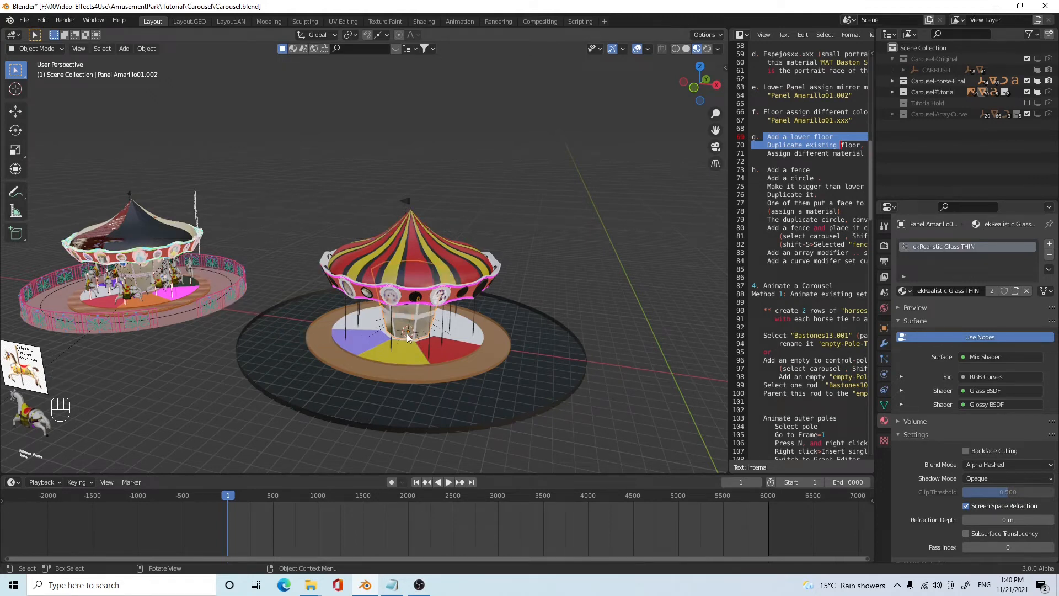
- Add a Bezier circle at the 3D cursor and scale it to about 125, matching the ground disc's outer edge
left_click(125, 49)
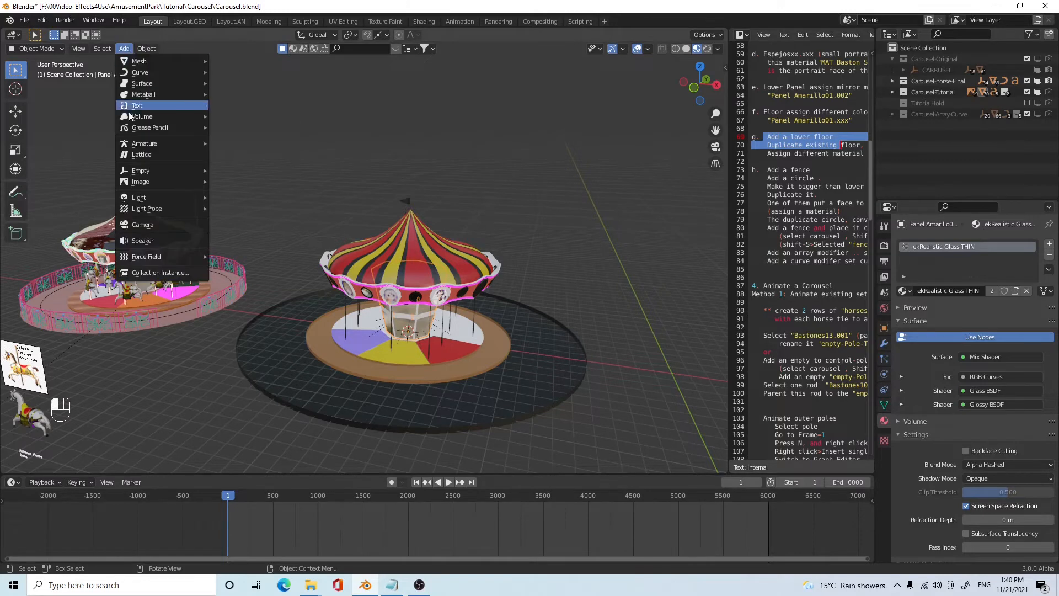
mouse_move(154, 72)
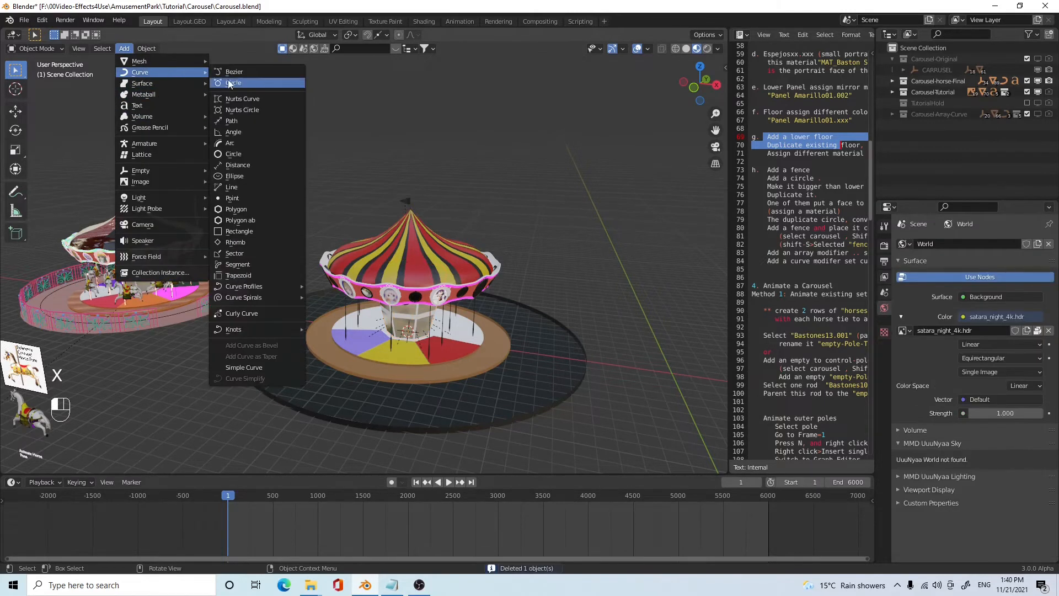
left_click(236, 85)
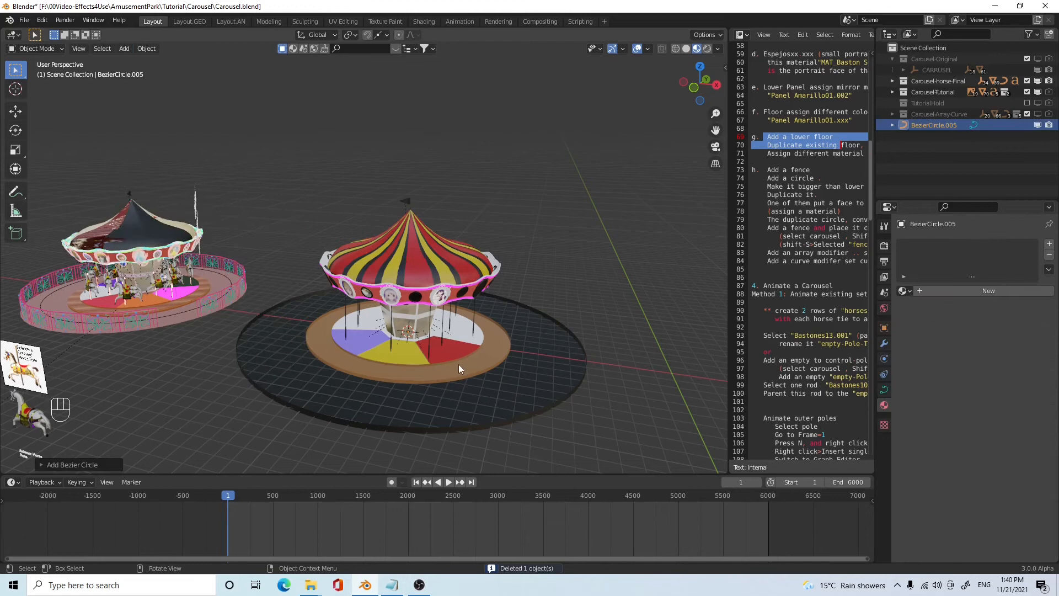
key("s")
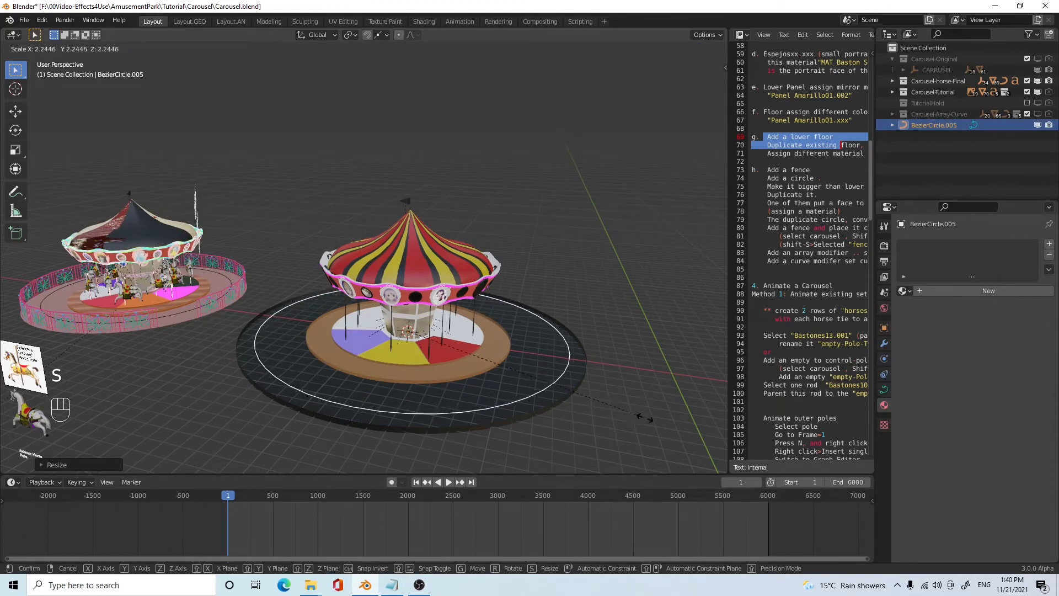
left_click(662, 441)
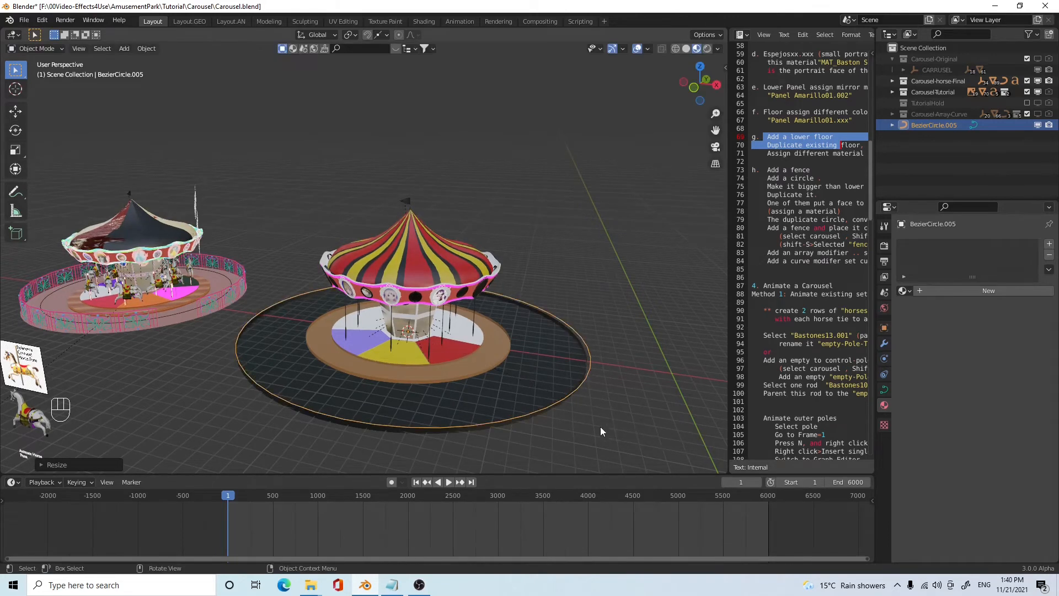
scroll(561, 435, "up", 3)
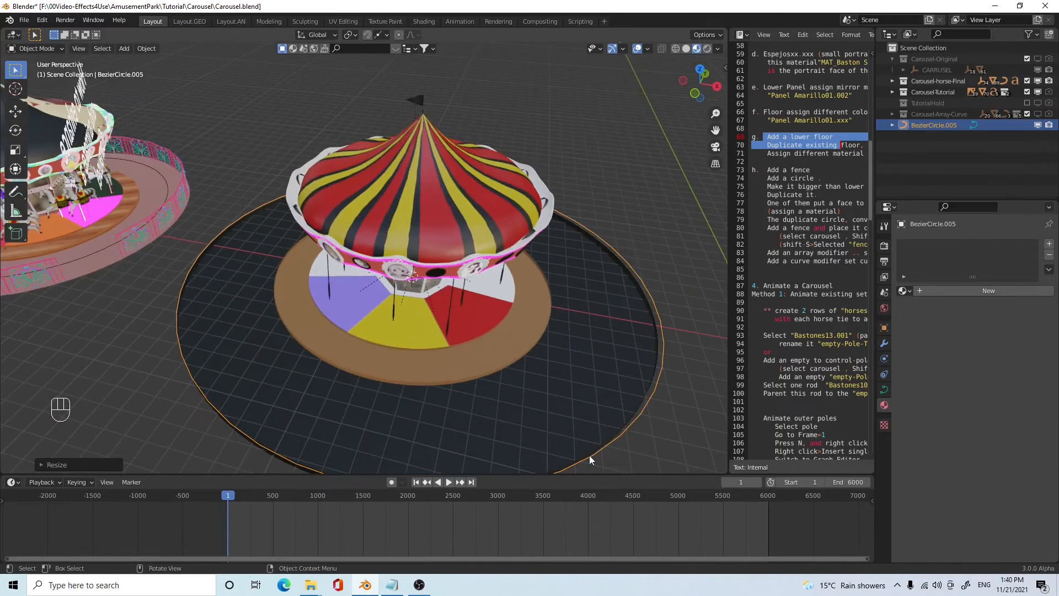
scroll(584, 421, "down", 5)
middle_click_drag(584, 423, 256, 287)
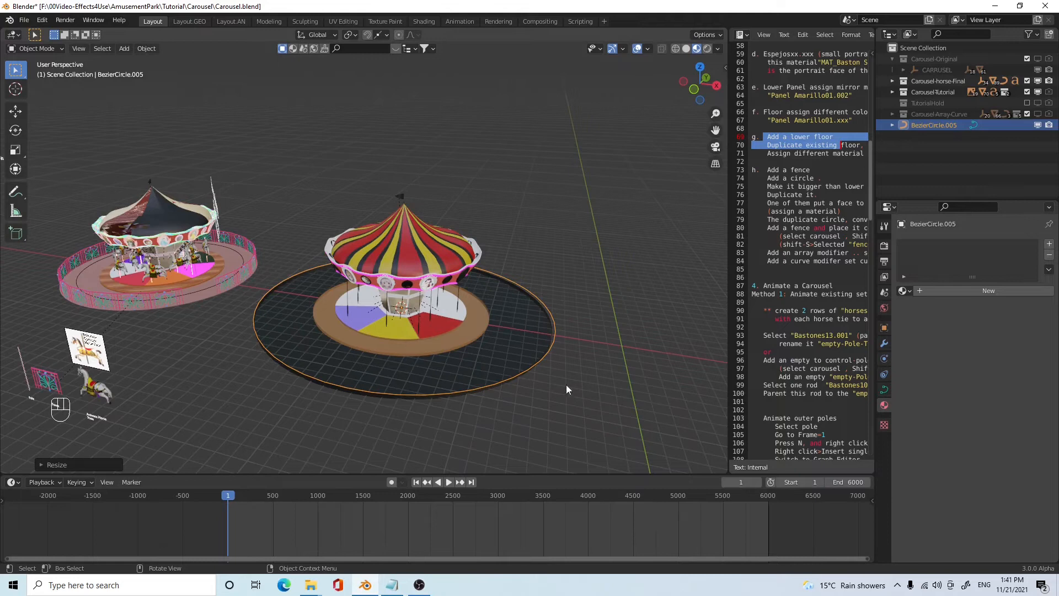
- Move the new Bezier circle into the Carousel-Tutorial collection and rename it "Fence-Curve"
left_click(905, 124)
left_click_drag(939, 124, 928, 94)
left_click(891, 90)
left_click(903, 158)
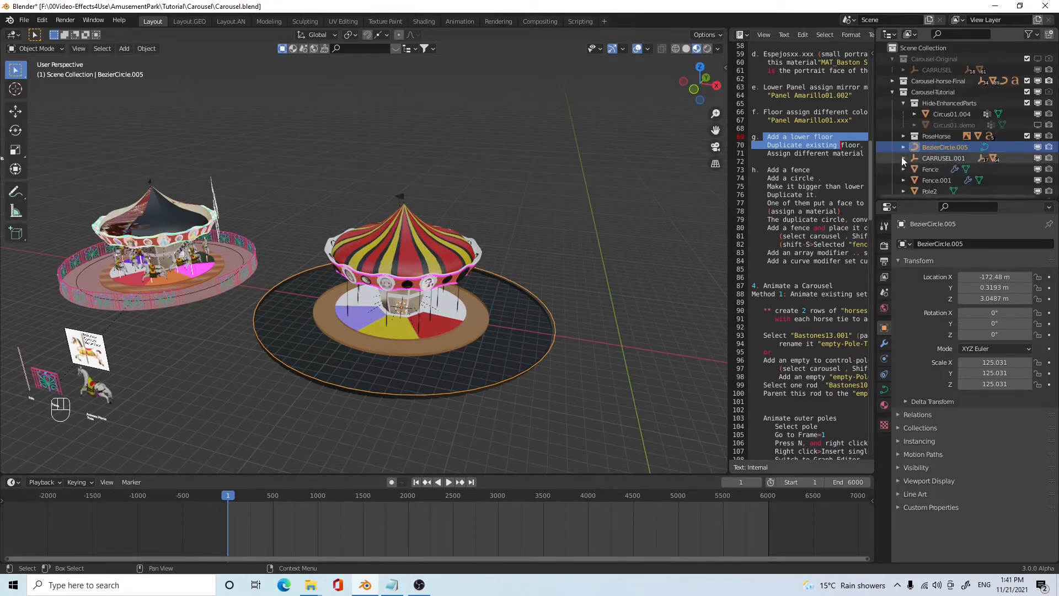
double_click(941, 146)
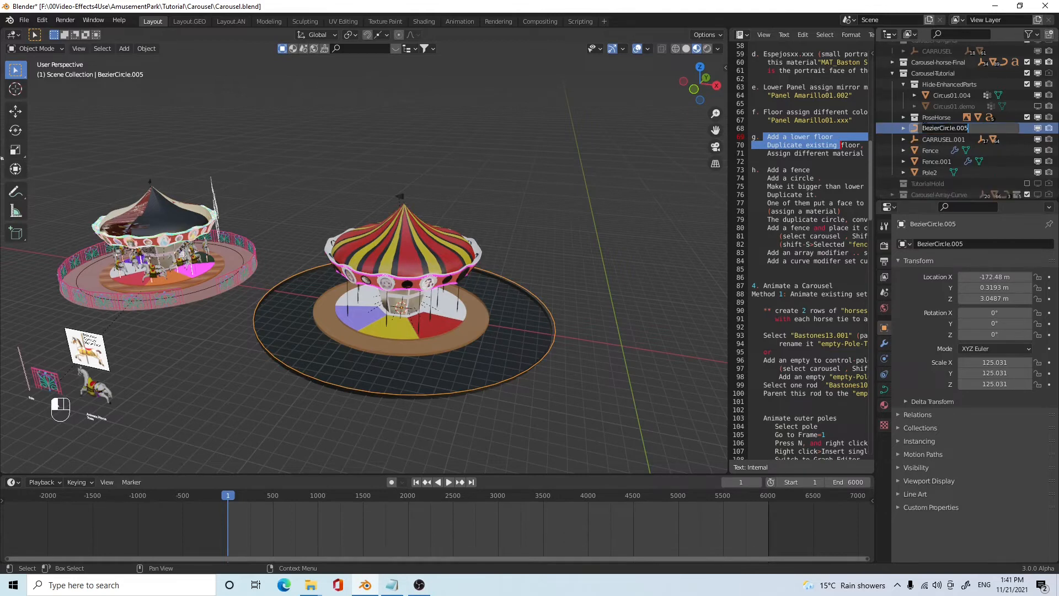
type("Fen")
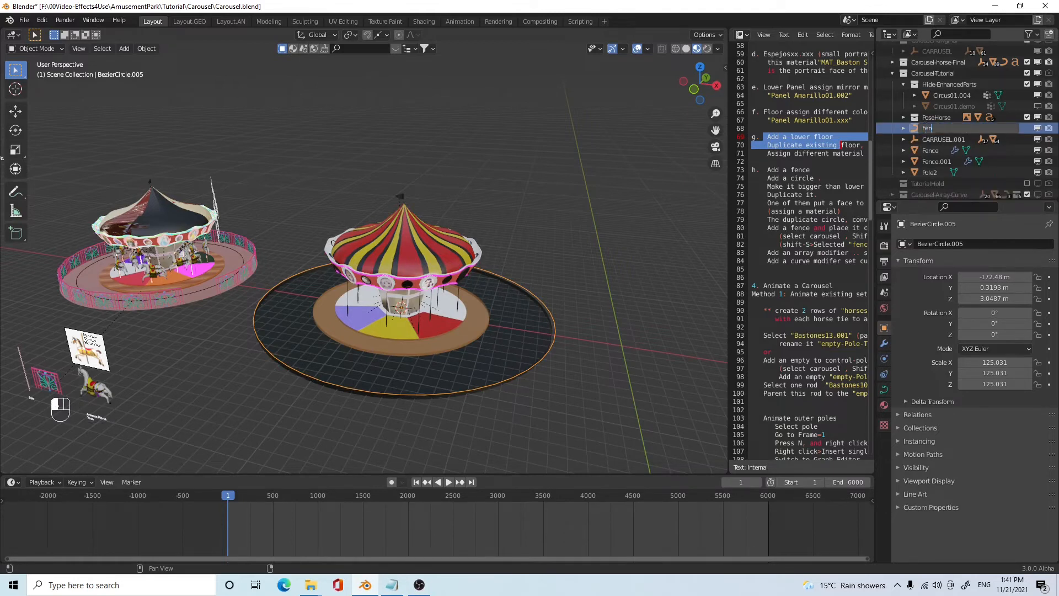
type("ce-Curve")
key("Return")
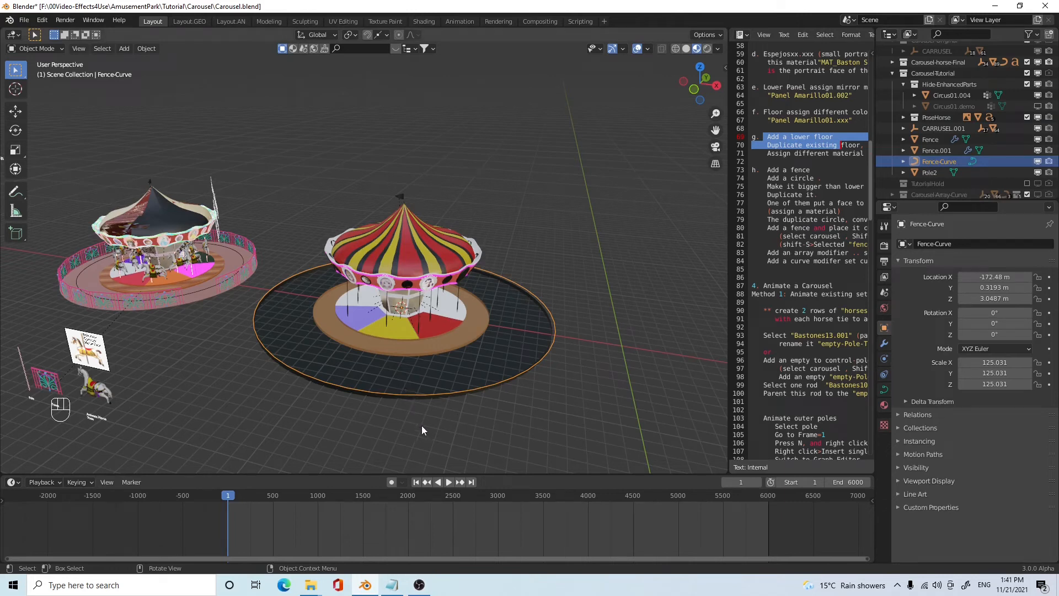
- Select the duplicated panel Fence.001 and snap it to the 3D cursor at the carousel's center
left_click(53, 380)
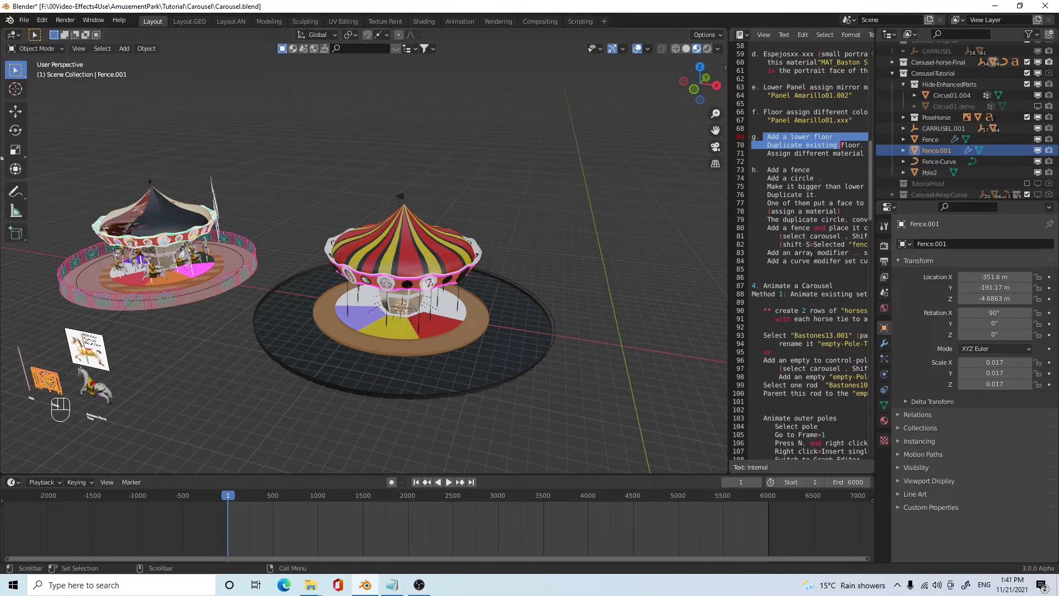
left_click(932, 139)
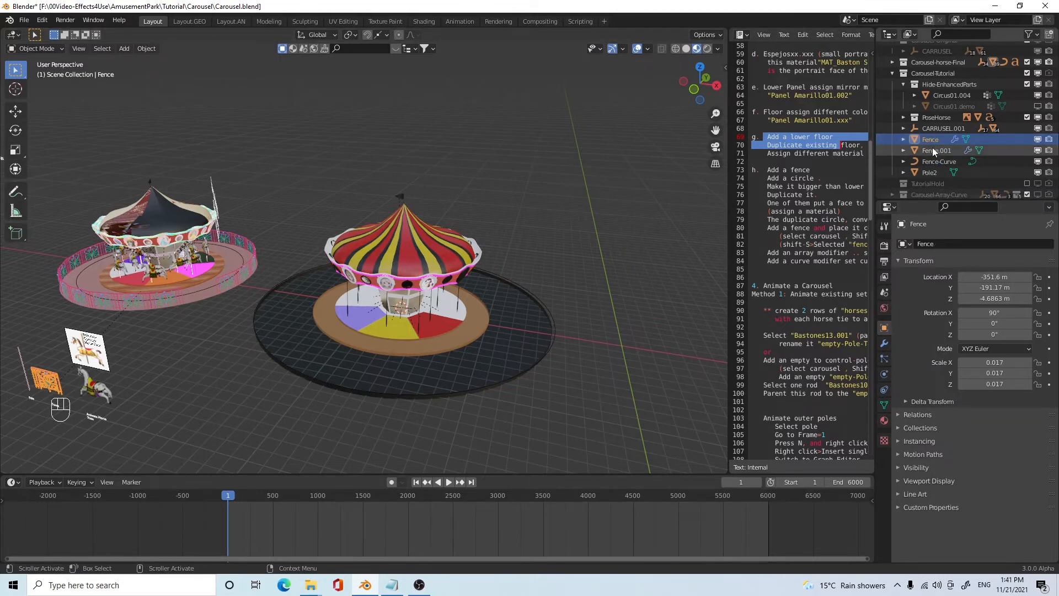
left_click(932, 148)
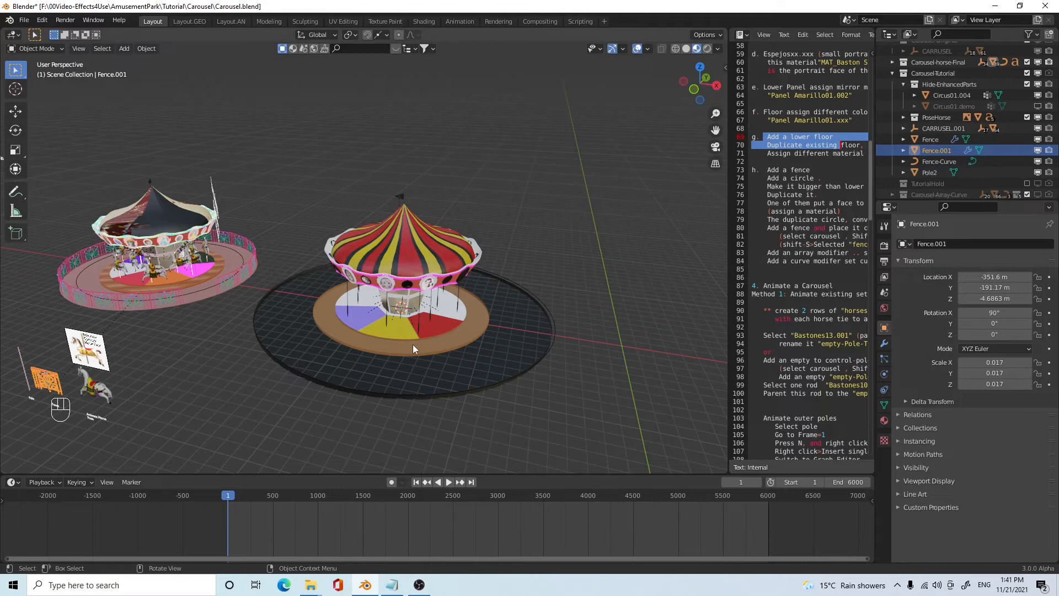
key("shift")
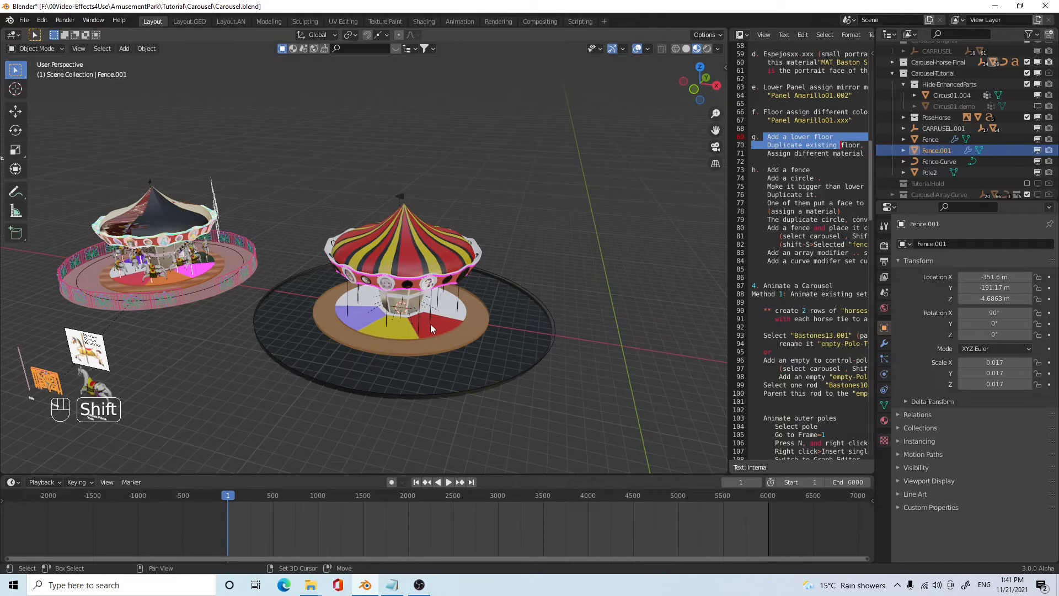
key("shift+s")
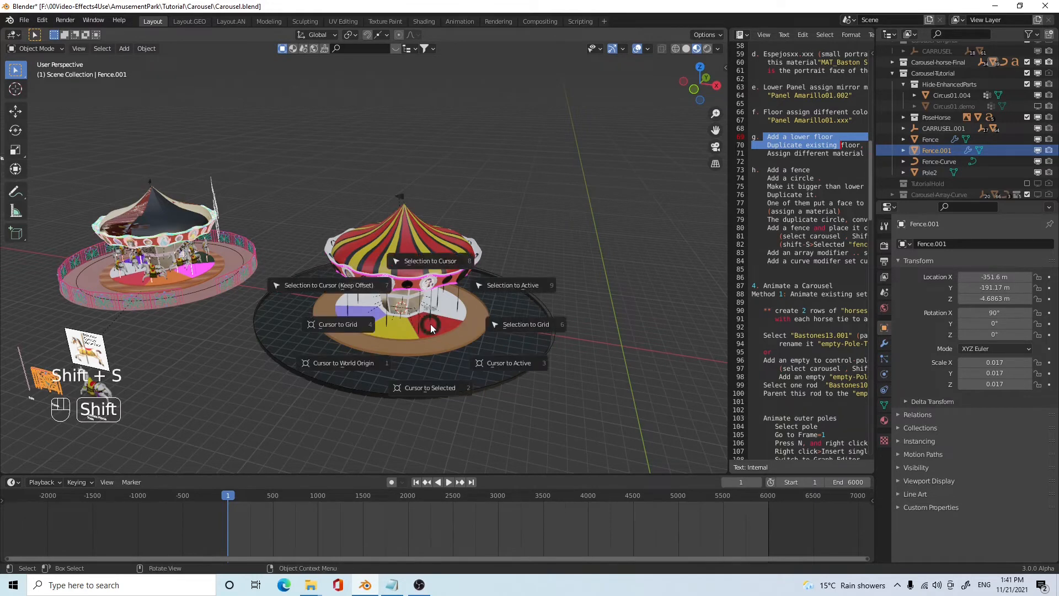
left_click(422, 260)
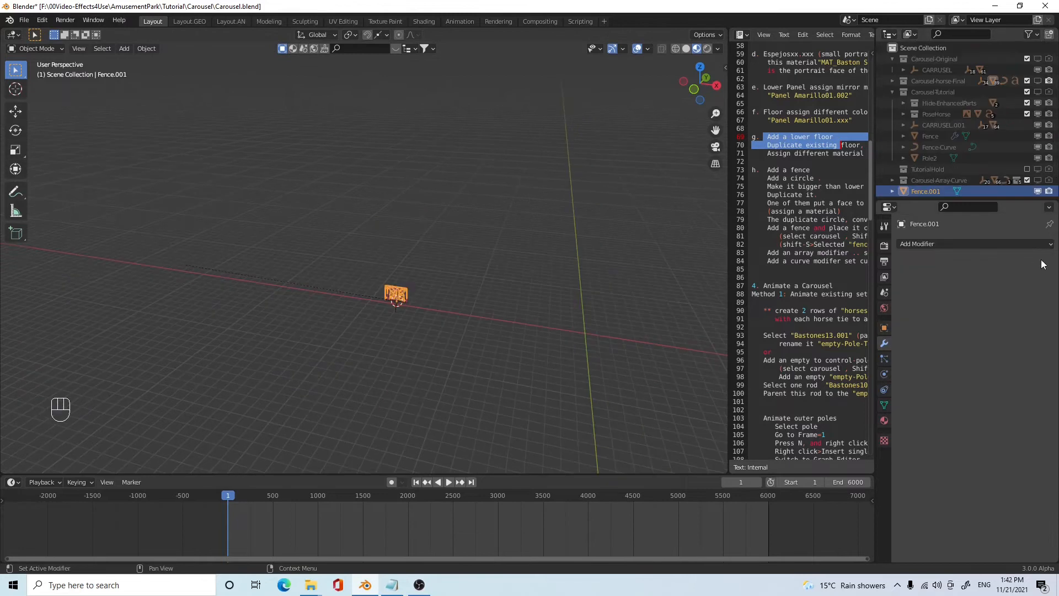
- Add an Array modifier to Fence.001
left_click(885, 343)
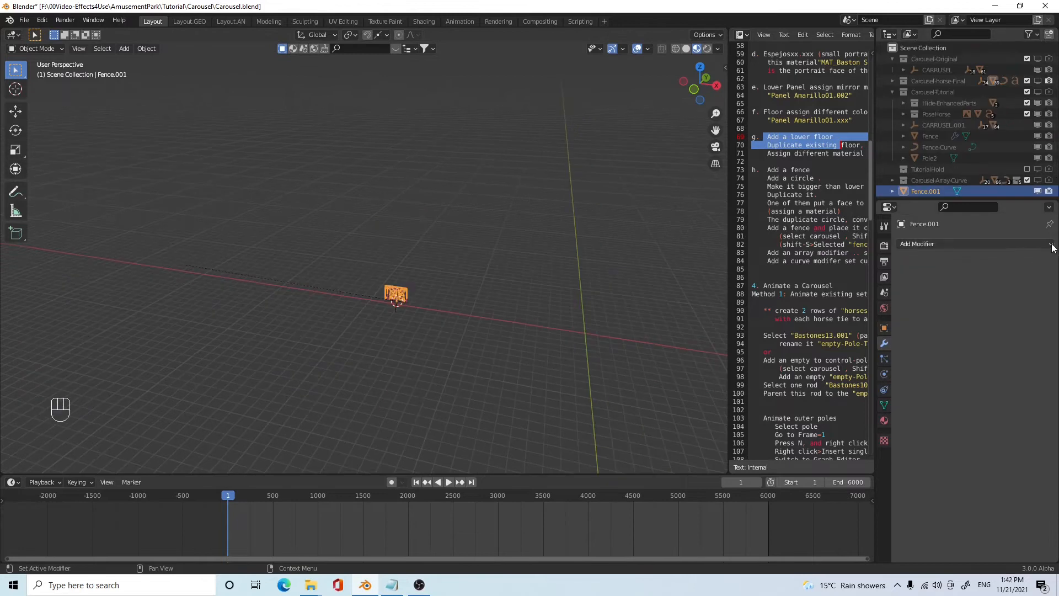
left_click(974, 243)
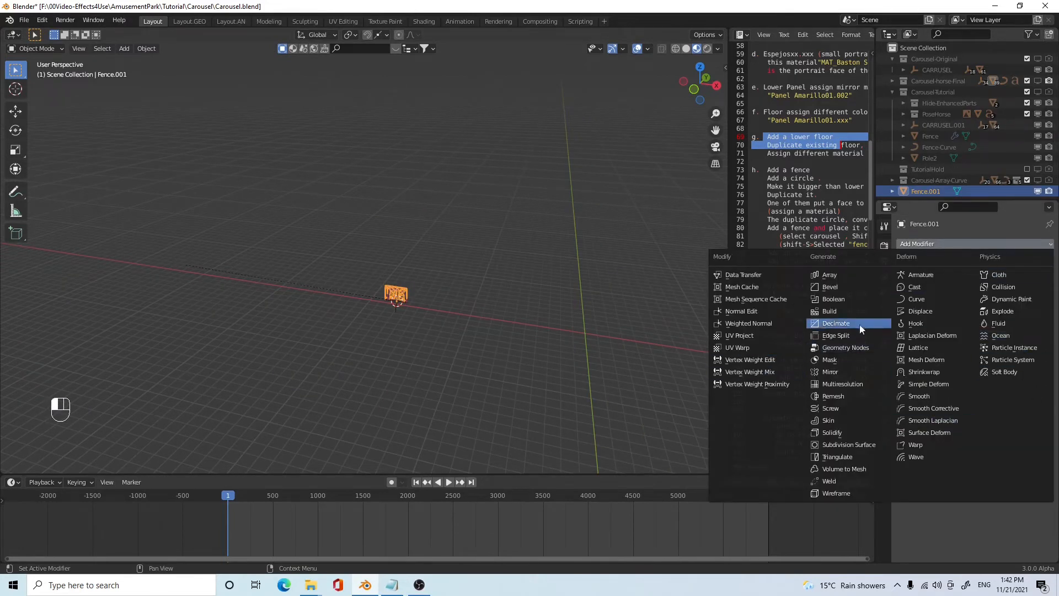
left_click(829, 275)
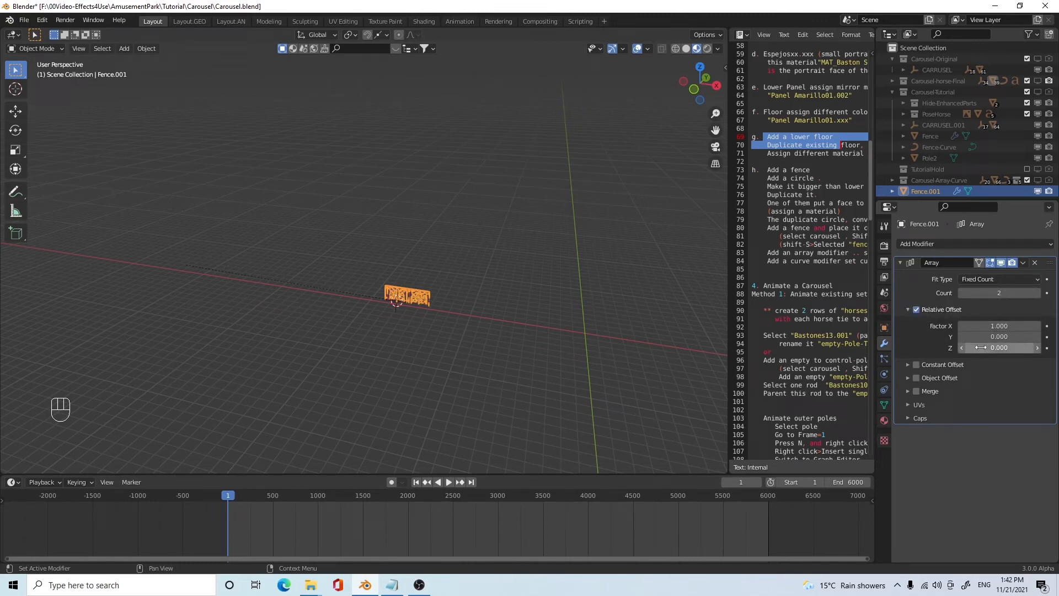
- Try a relative X offset factor of 2 on the fence array and return it to 1
left_click(993, 328)
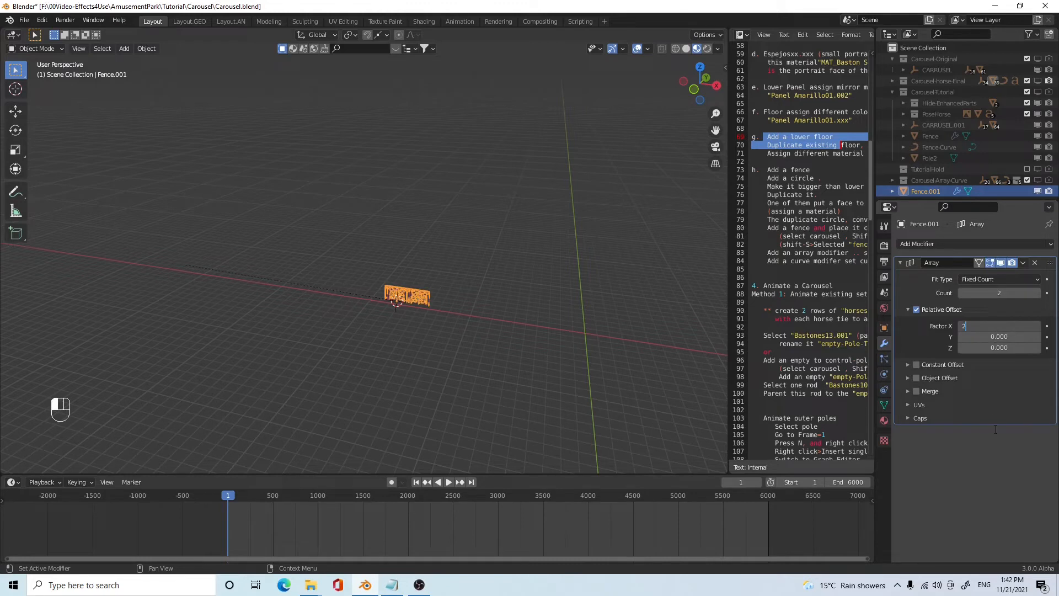
type("2")
key("Return")
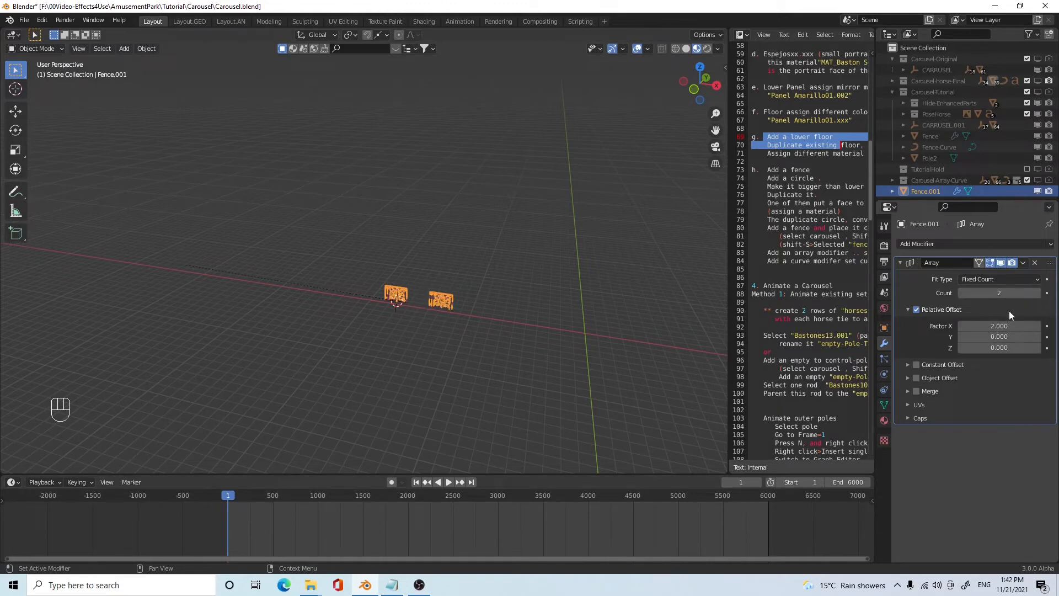
left_click(994, 326)
type("1")
key("Return")
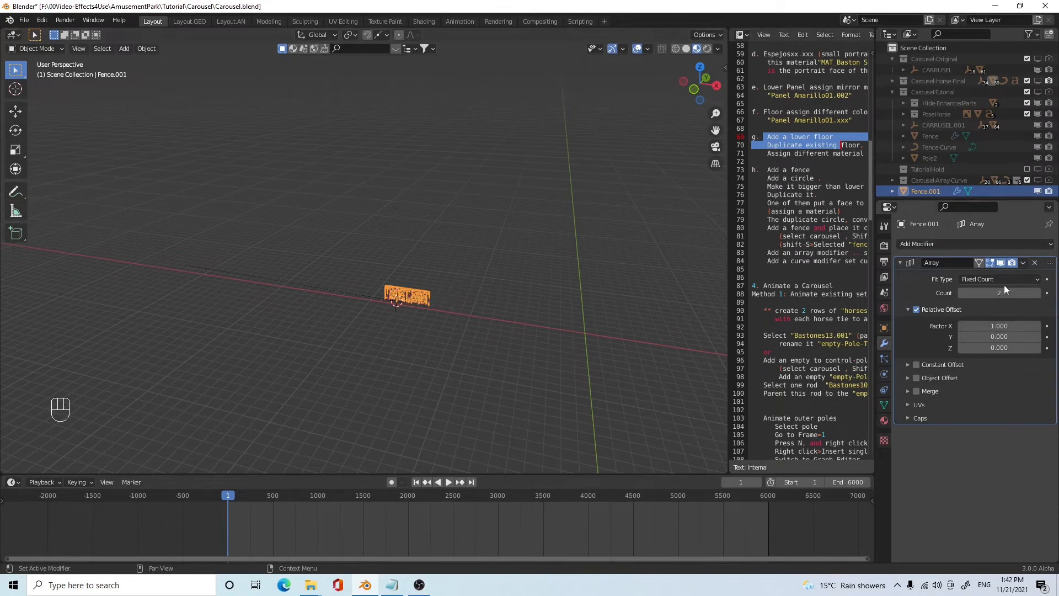
- Set the fence array's count to 8 and bend it along Fence-Curve with a Curve modifier, with the Carousel-Tutorial collection shown again
mouse_move(1000, 292)
left_mouse_down()
mouse_move(1027, 292)
mouse_move(1000, 292)
left_mouse_up()
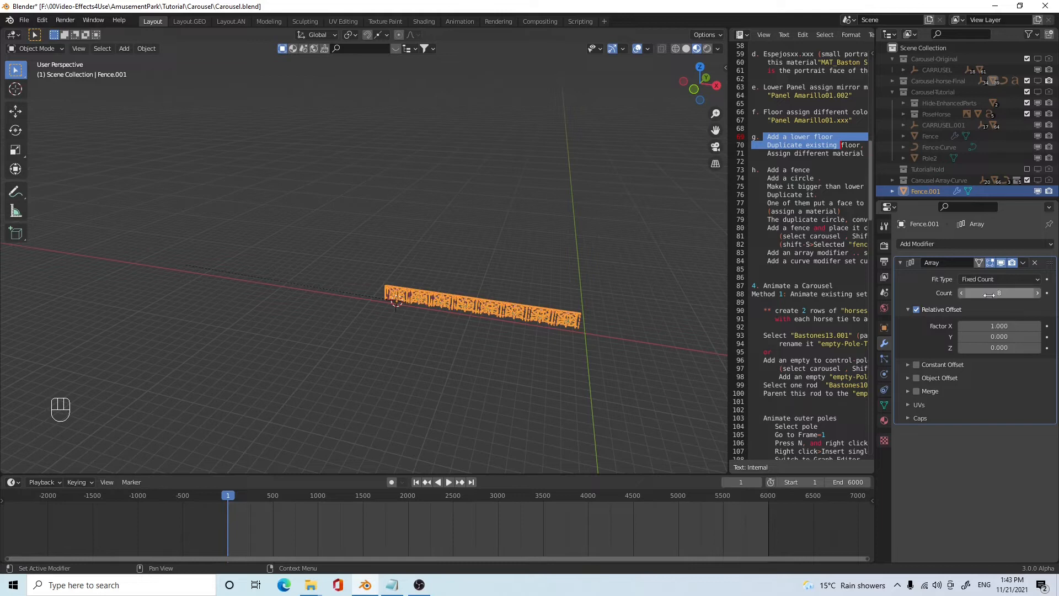
left_click(955, 244)
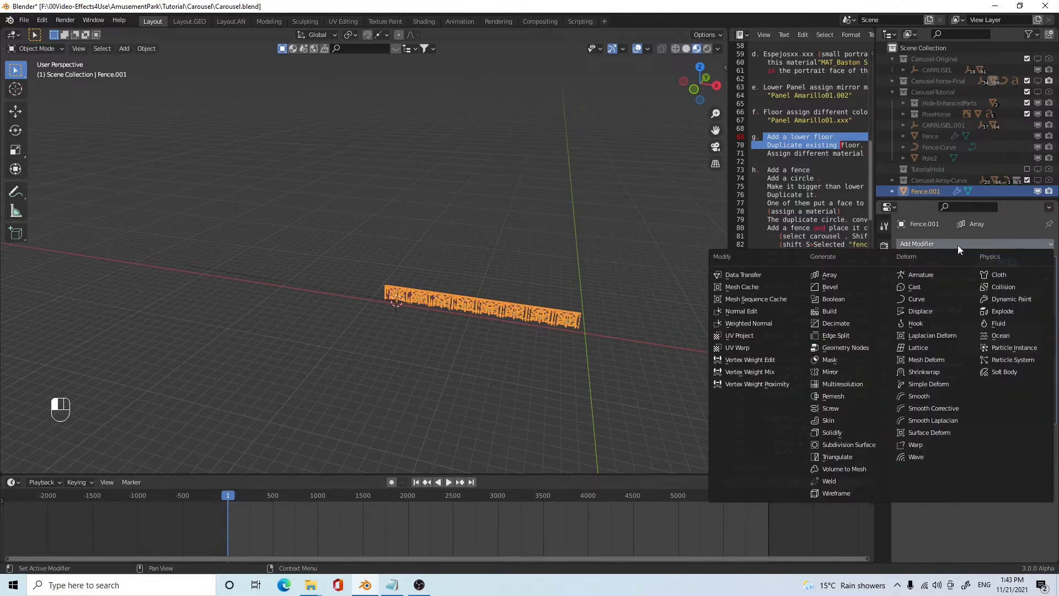
left_click(923, 300)
left_click(1035, 450)
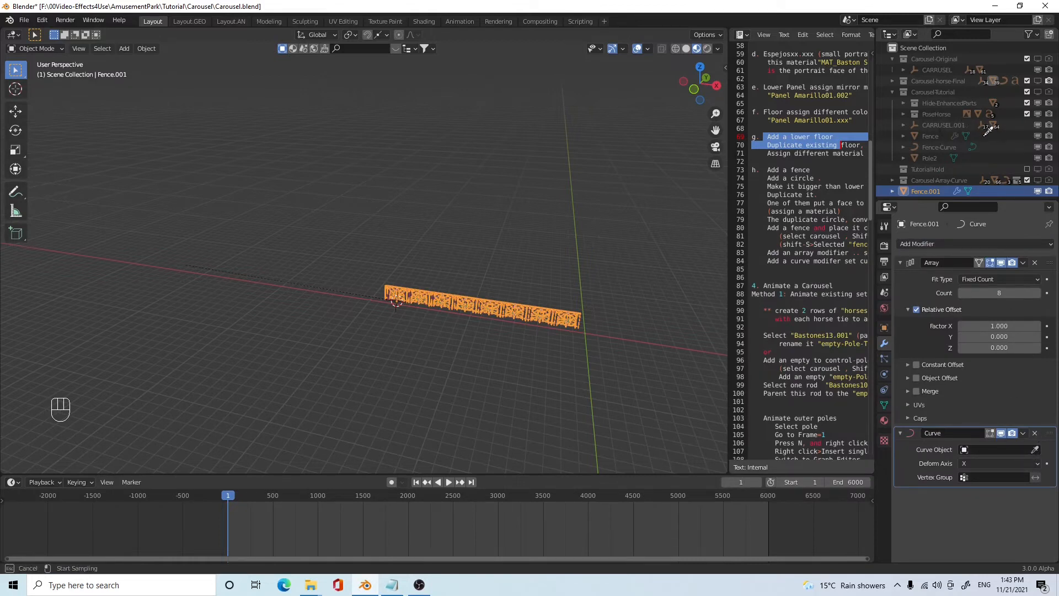
left_click(941, 148)
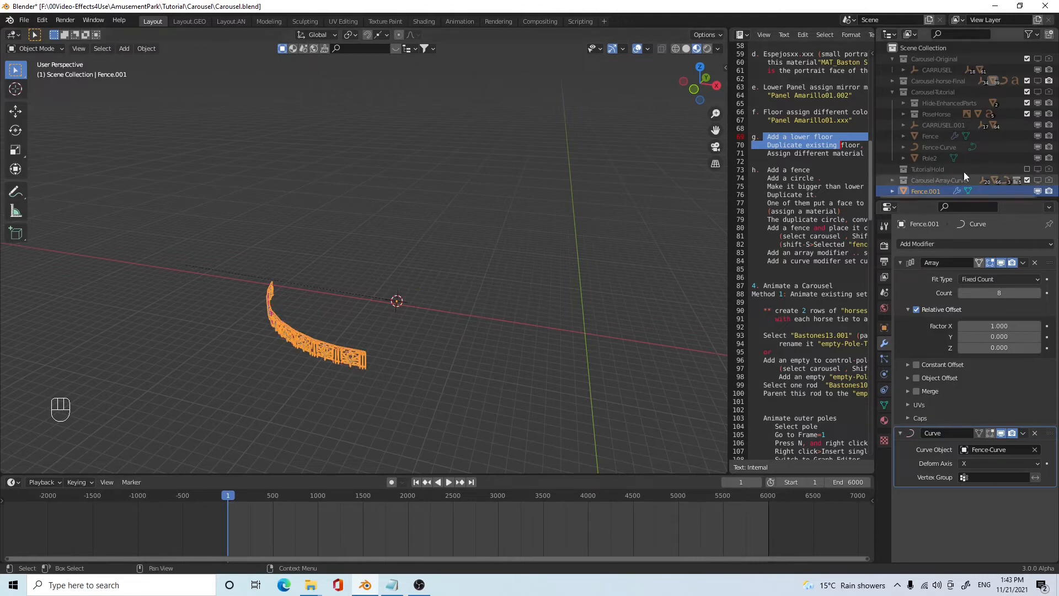
left_click(1038, 92)
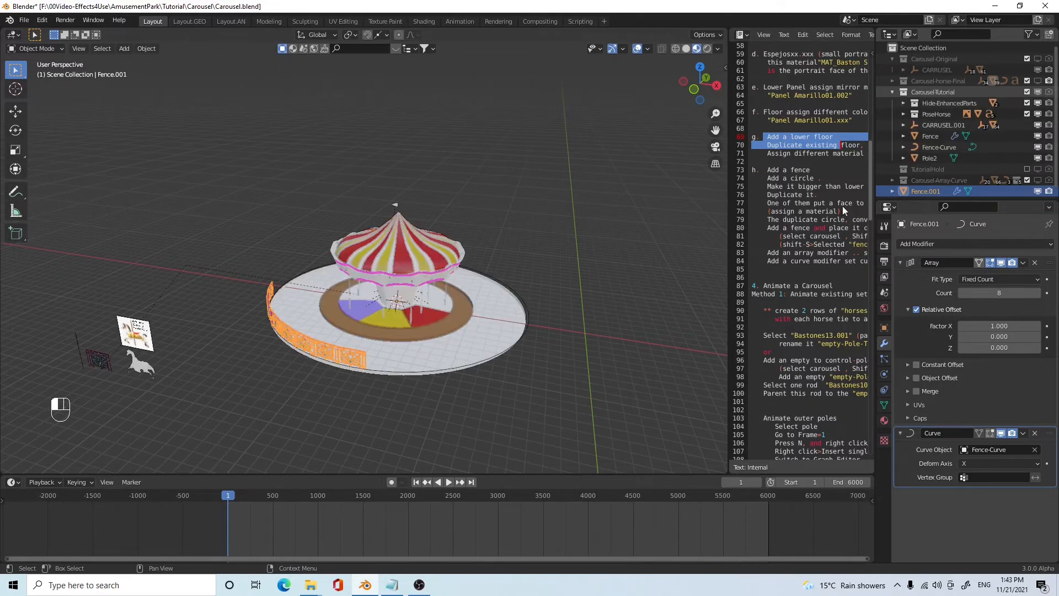
- Try a count of 34 on the Fence.001 array so its panels run around the whole circle
middle_click_drag(482, 364, 455, 349)
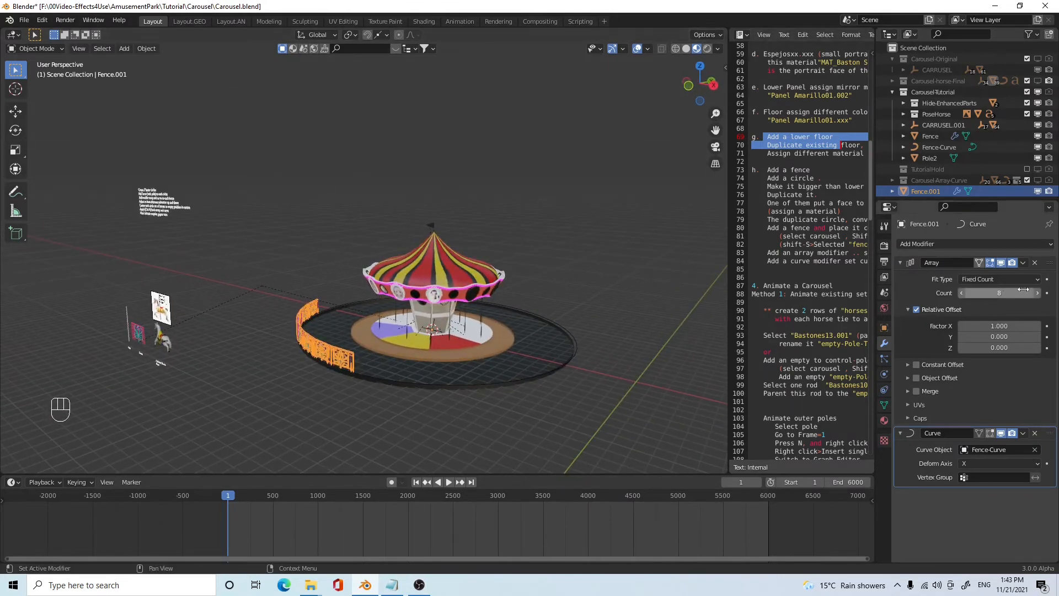
left_click_drag(1004, 294, 1033, 294)
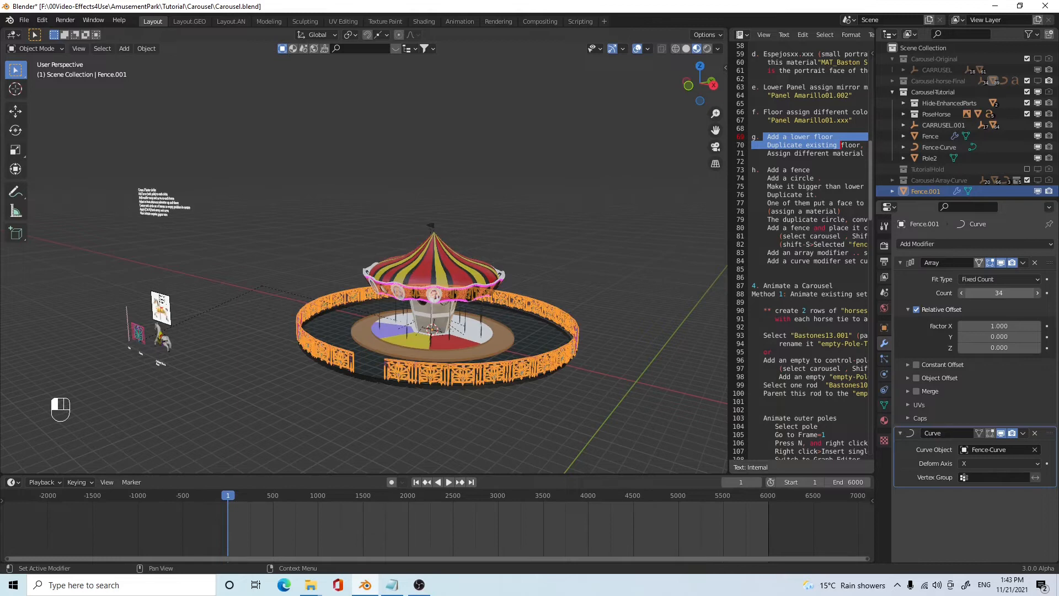
middle_click_drag(475, 375, 445, 385)
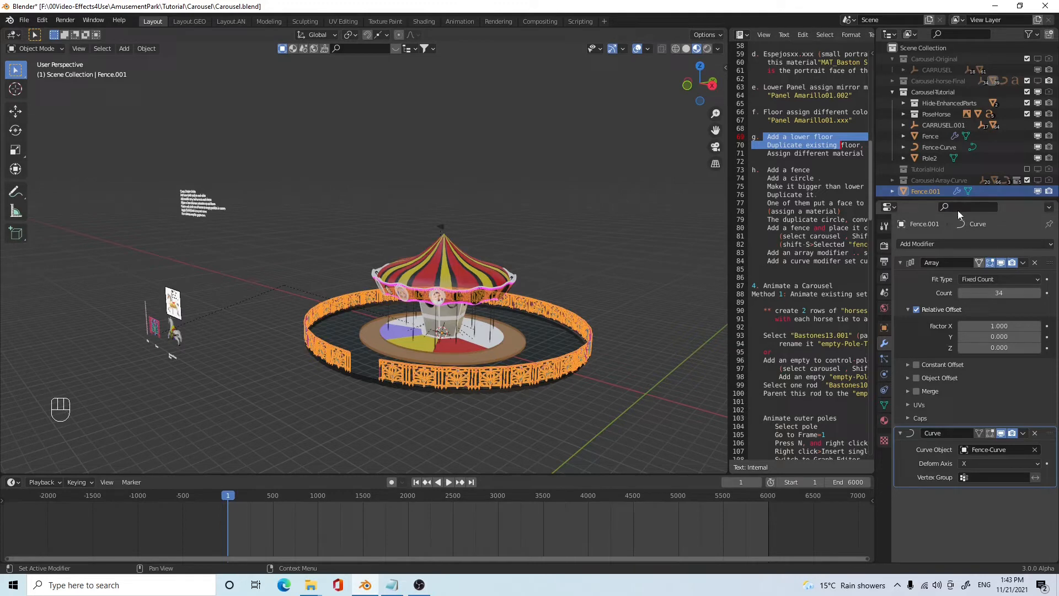
- Set the Fence.001 array's count to 17 and collapse its Array and Curve modifier settings
left_click(998, 294)
type("17")
key("Return")
mouse_move(530, 332)
middle_mouse_down()
mouse_move(538, 349)
mouse_move(535, 332)
middle_mouse_up()
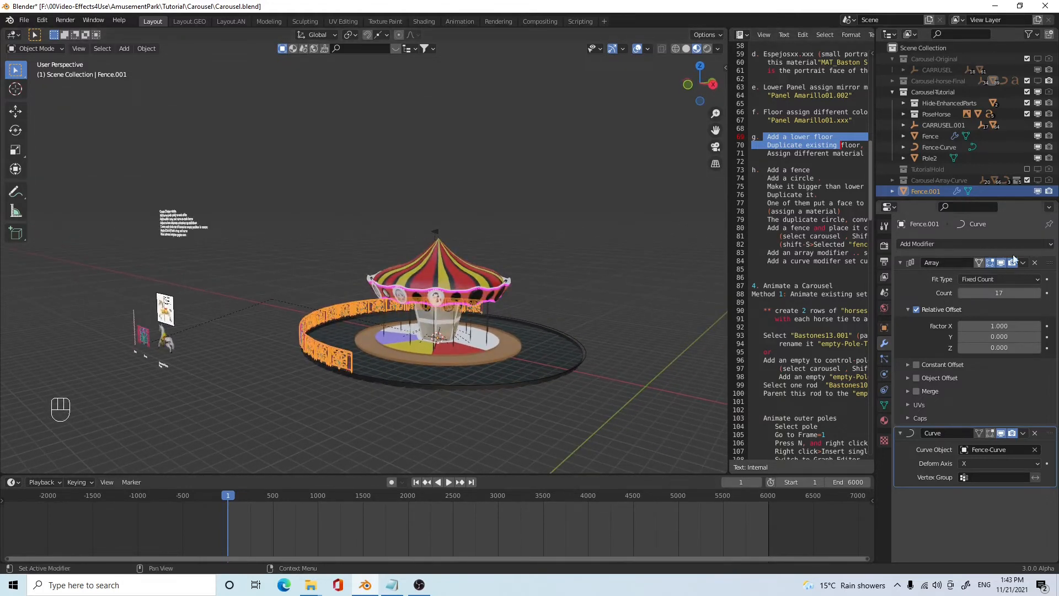
left_click(900, 264)
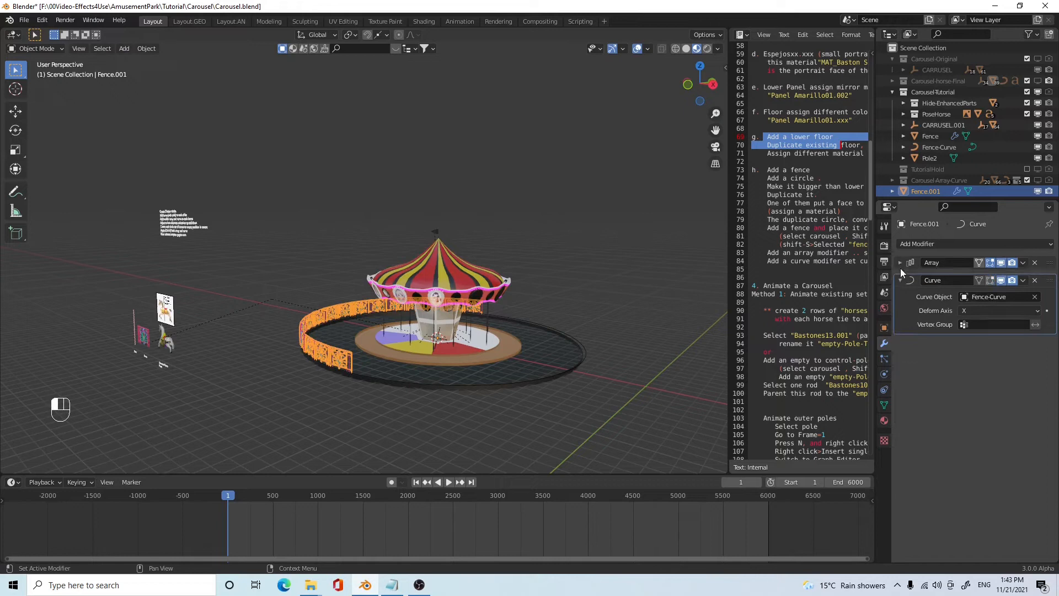
left_click(902, 278)
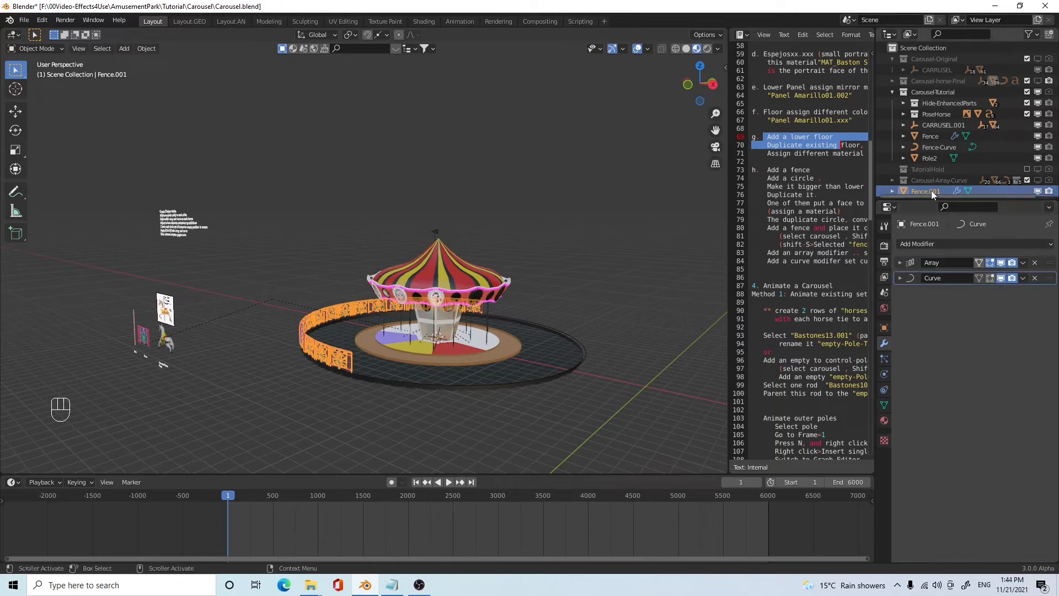
- Duplicate Fence.001 in place and set the copy's location to about X 217.33 m and Y 0 m, on the opposite half of the circle
key("shift+d")
right_click(569, 332)
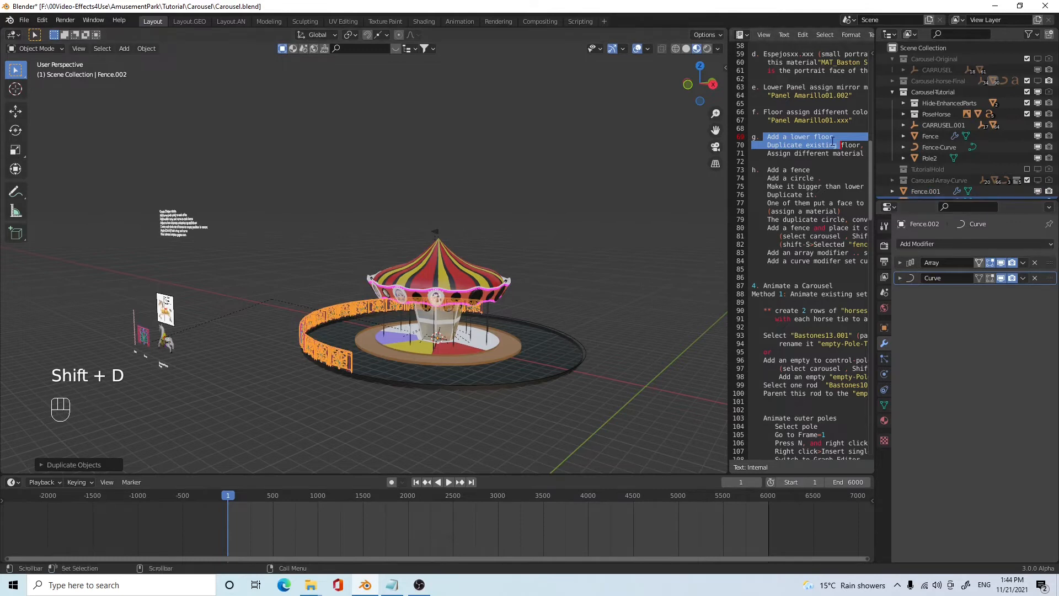
key("n")
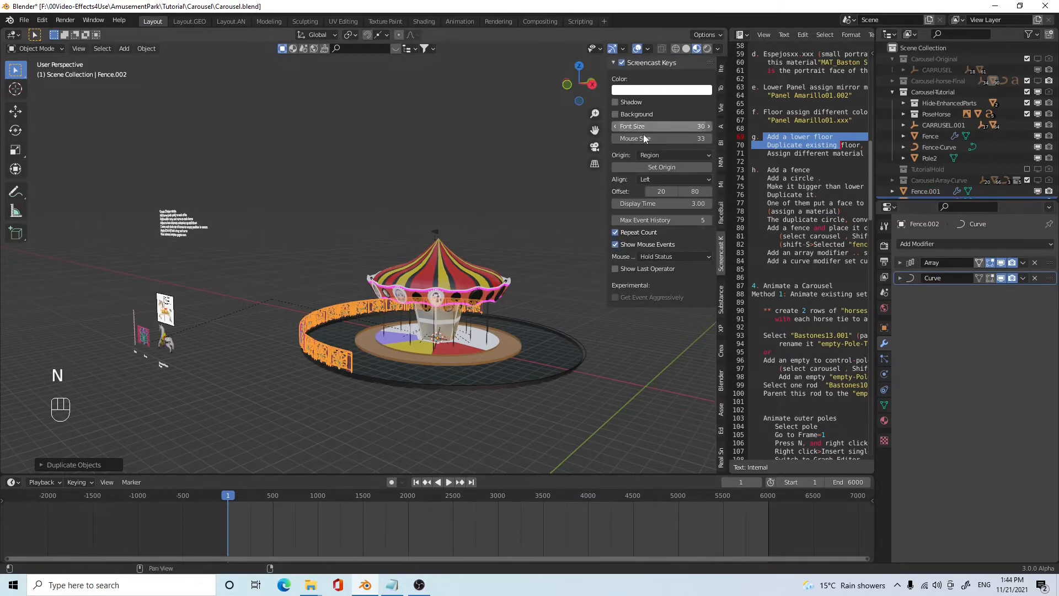
left_click(721, 72)
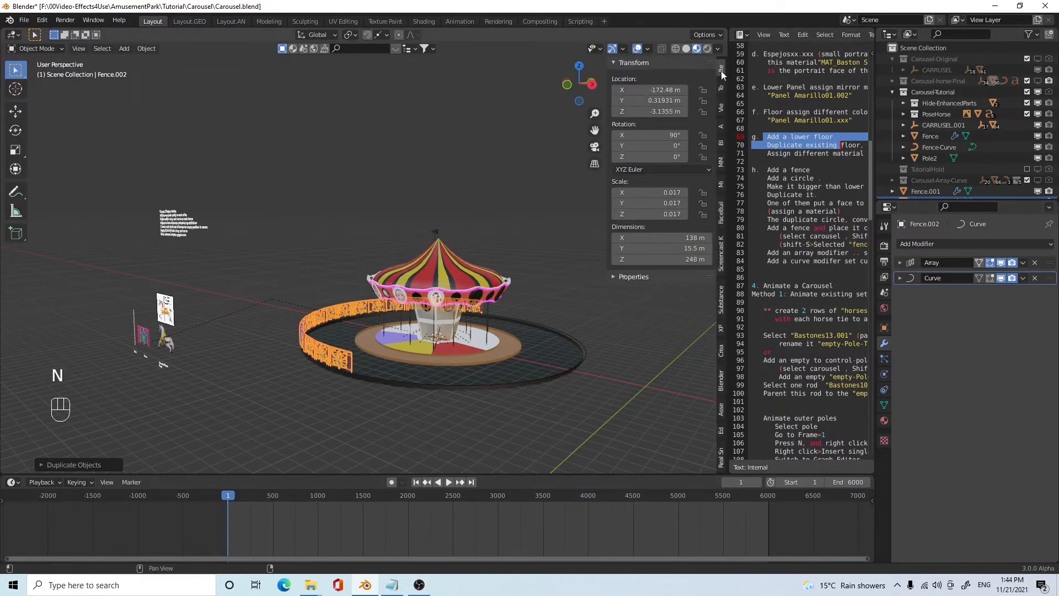
left_click_drag(656, 90, 676, 89)
mouse_move(656, 89)
left_mouse_down()
mouse_move(676, 90)
mouse_move(623, 89)
mouse_move(673, 90)
mouse_move(648, 90)
mouse_move(658, 90)
left_mouse_up()
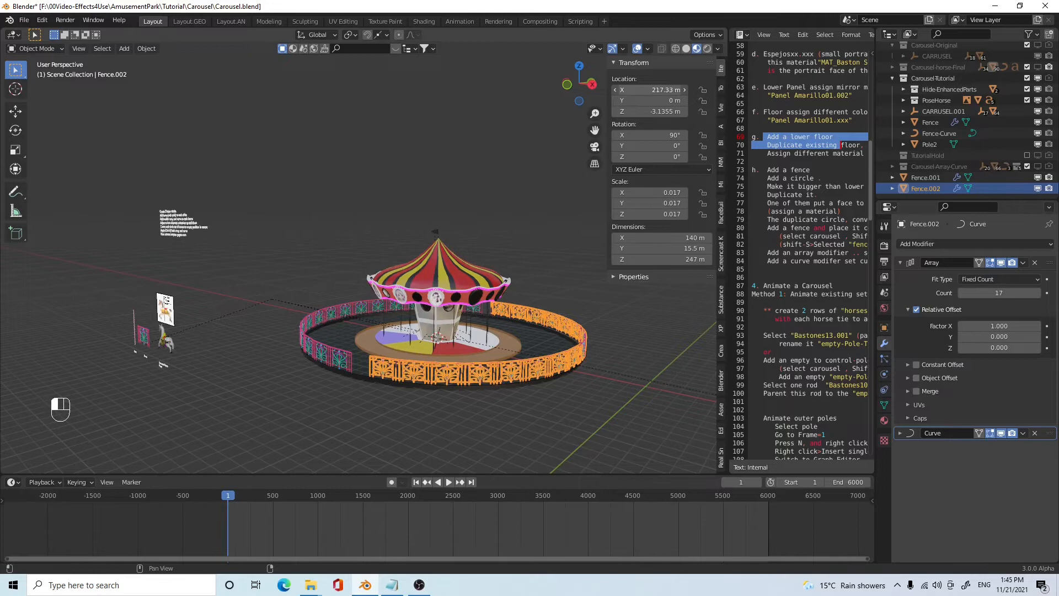
- Examine the gaps between the two fence halves from several sides of the carousel
middle_click_drag(561, 393, 621, 334)
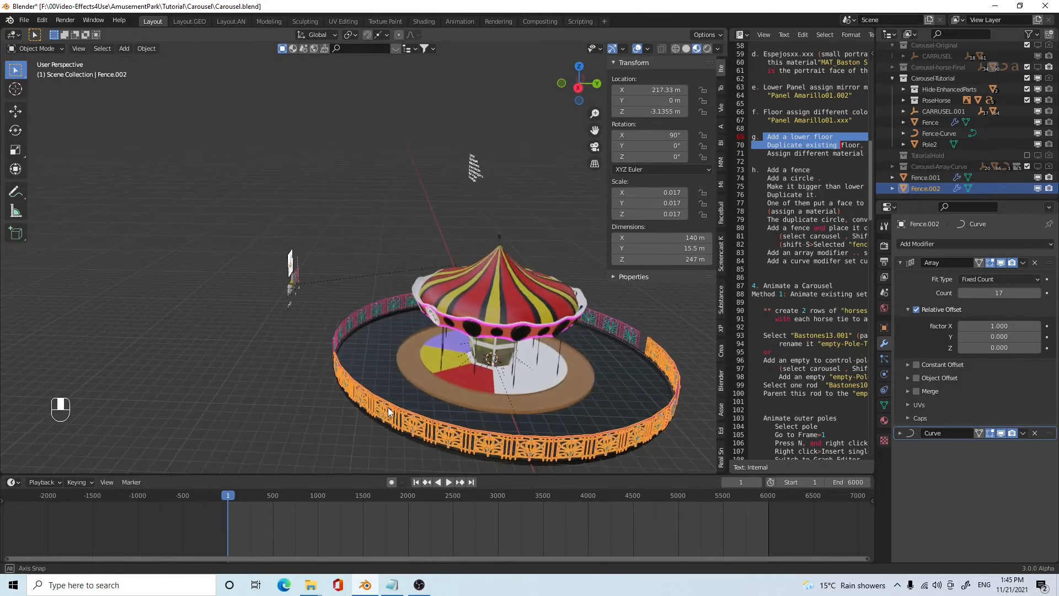
left_click_drag(625, 323, 655, 363)
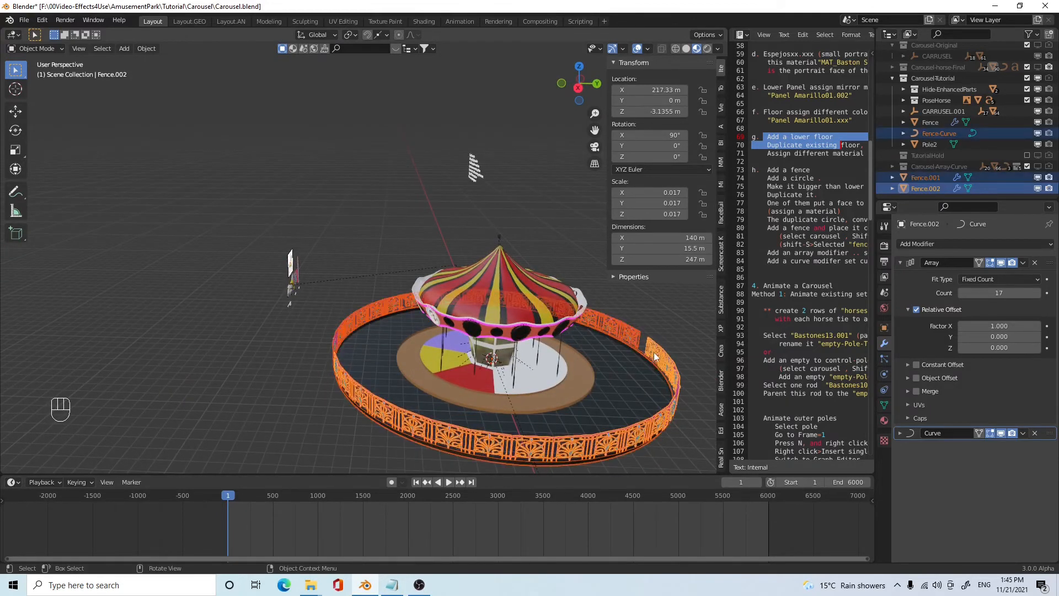
left_click(643, 342)
middle_click_drag(643, 343, 475, 392)
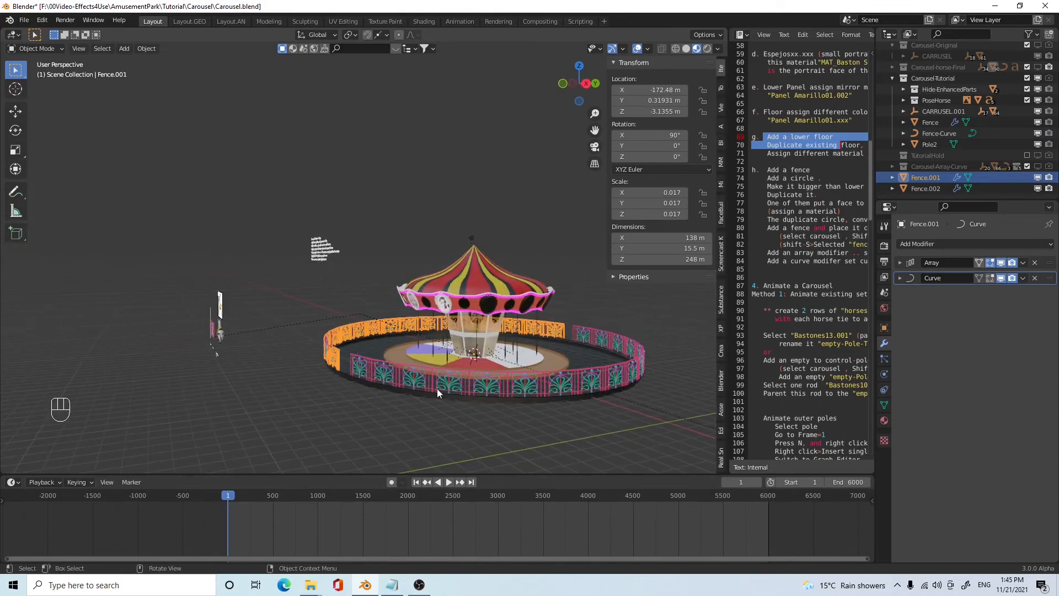
middle_click_drag(354, 349, 585, 442)
scroll(584, 448, "up", 1)
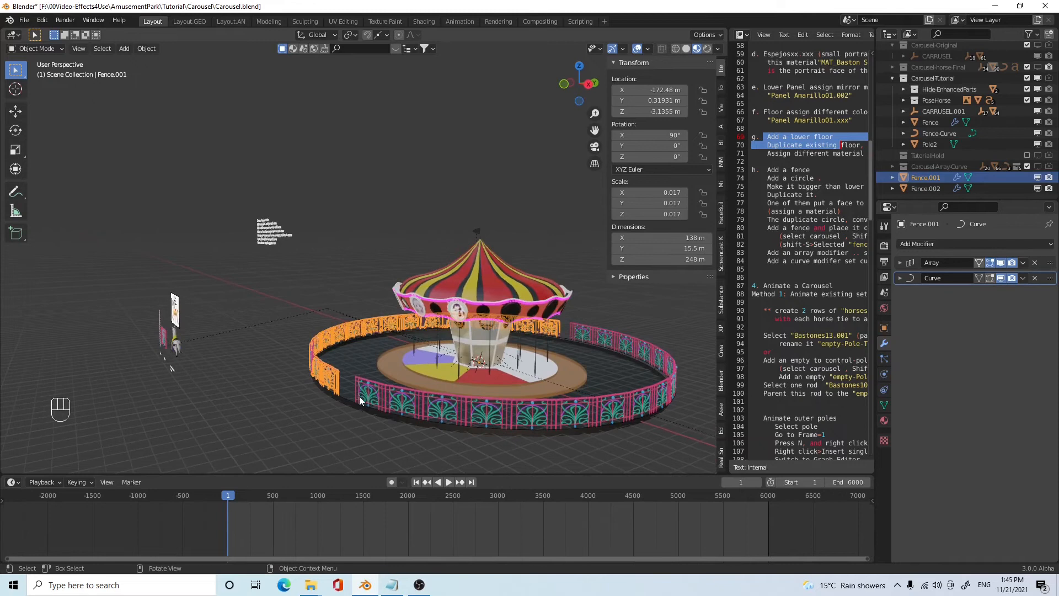
middle_click_drag(335, 418, 404, 432)
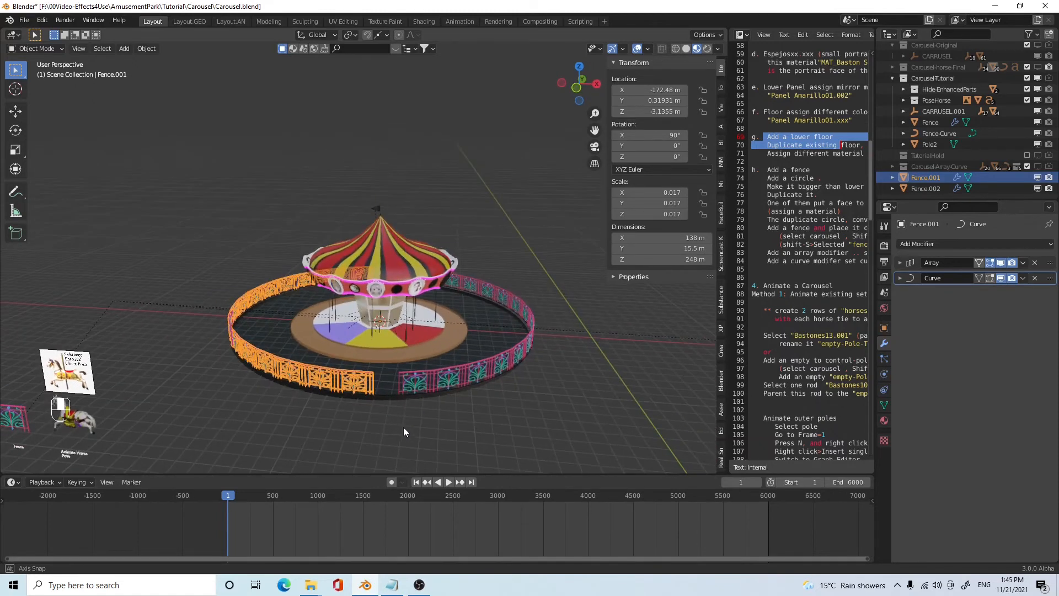
- Move Fence.001 and Fence.002 together into the Carousel-Tutorial collection
left_click(933, 189)
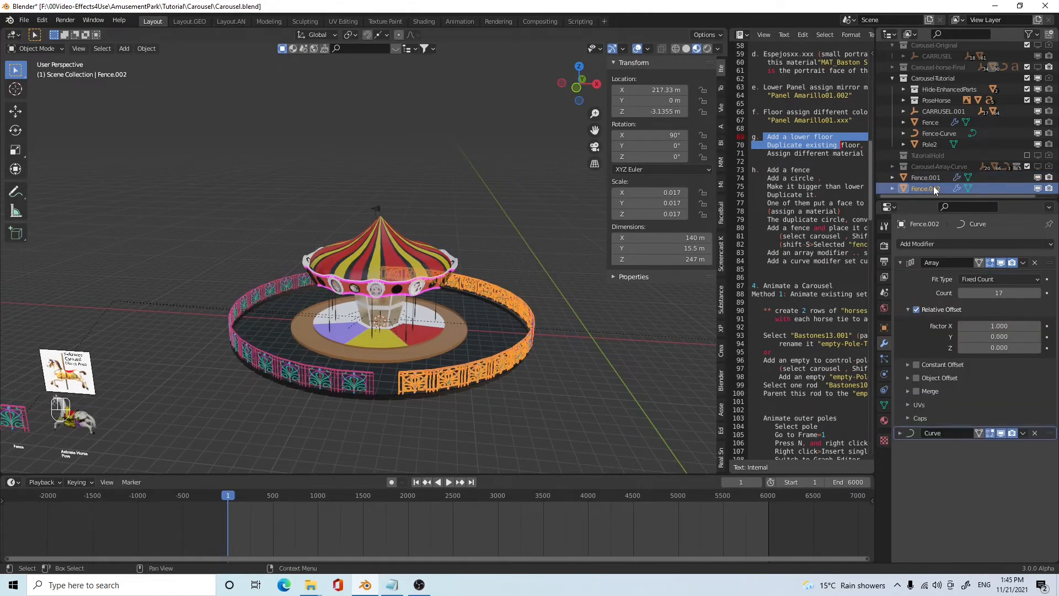
left_click(933, 178, "shift")
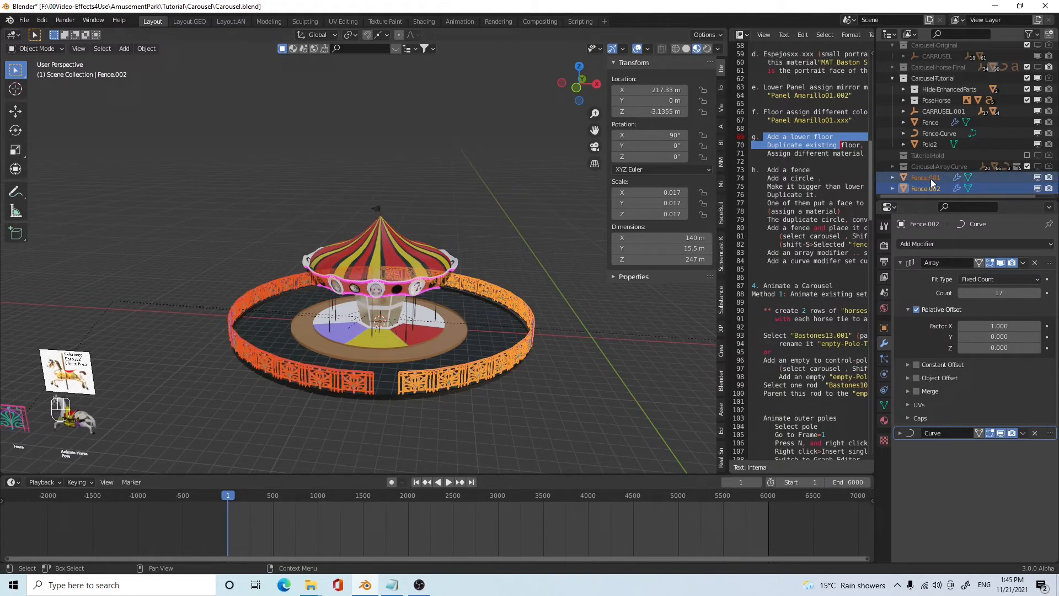
left_click_drag(931, 182, 938, 81)
middle_click_drag(468, 317, 392, 350)
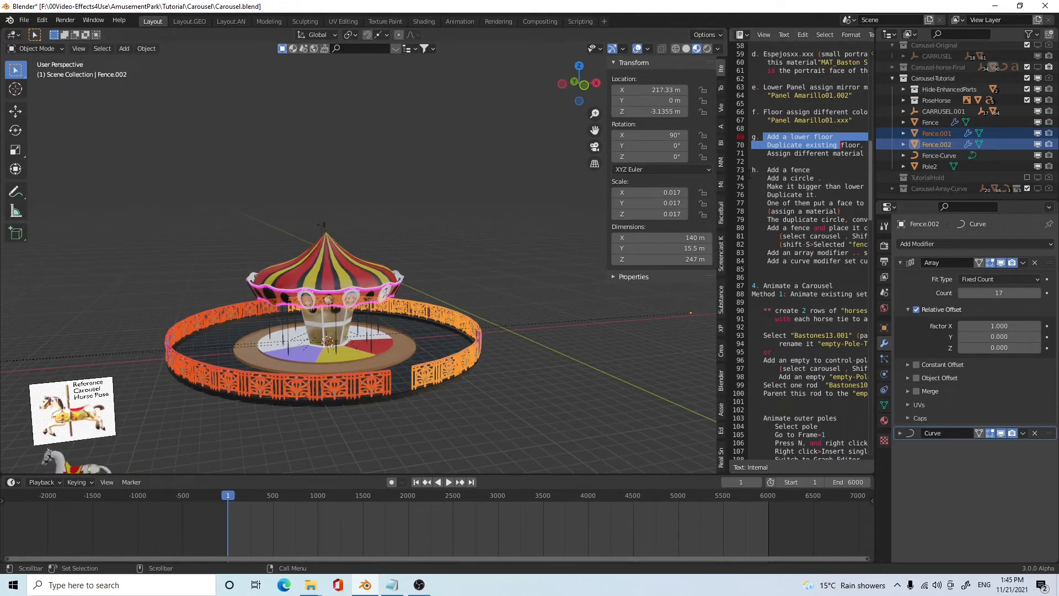
- Bring the notes to the "Animate a Carousel" section and widen the text editor
left_click(763, 264)
scroll(761, 267, "down", 2)
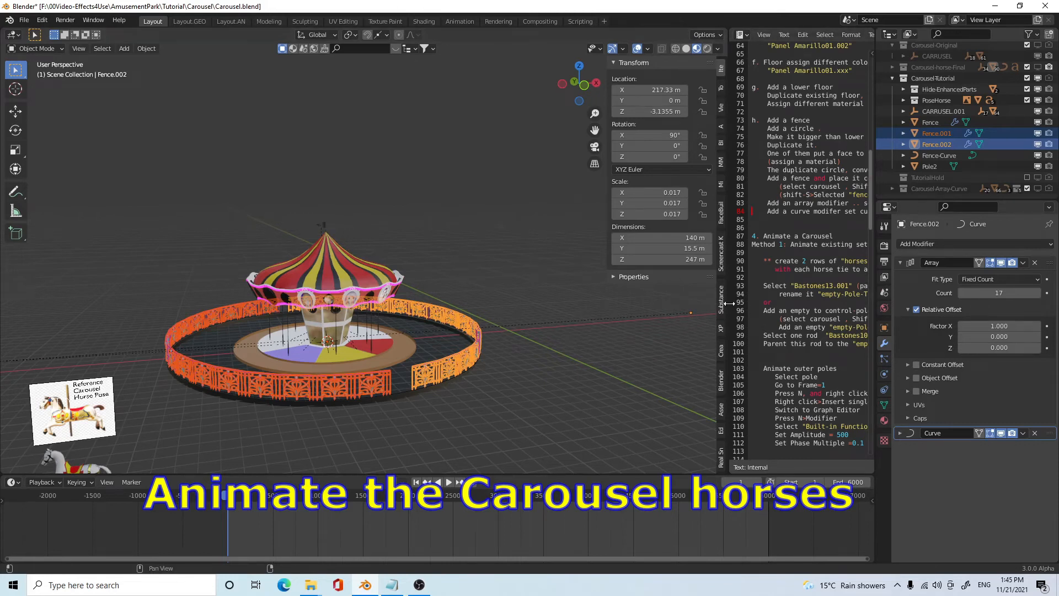
left_click_drag(729, 276, 695, 275)
- Examine the carousel's individual horse poles up close, selecting several of them one after another
middle_click_drag(322, 412, 273, 421)
middle_click_drag(270, 385, 385, 365, "shift")
scroll(385, 366, "up", 2)
middle_click_drag(509, 388, 484, 379, "shift")
scroll(439, 346, "up", 2)
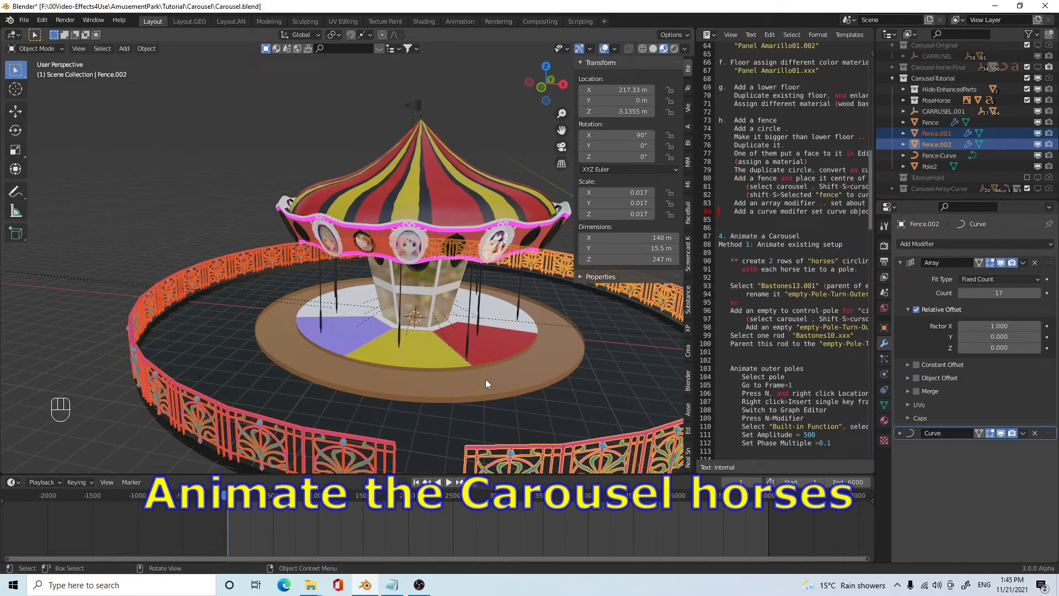
left_click(468, 331)
scroll(486, 393, "up", 5)
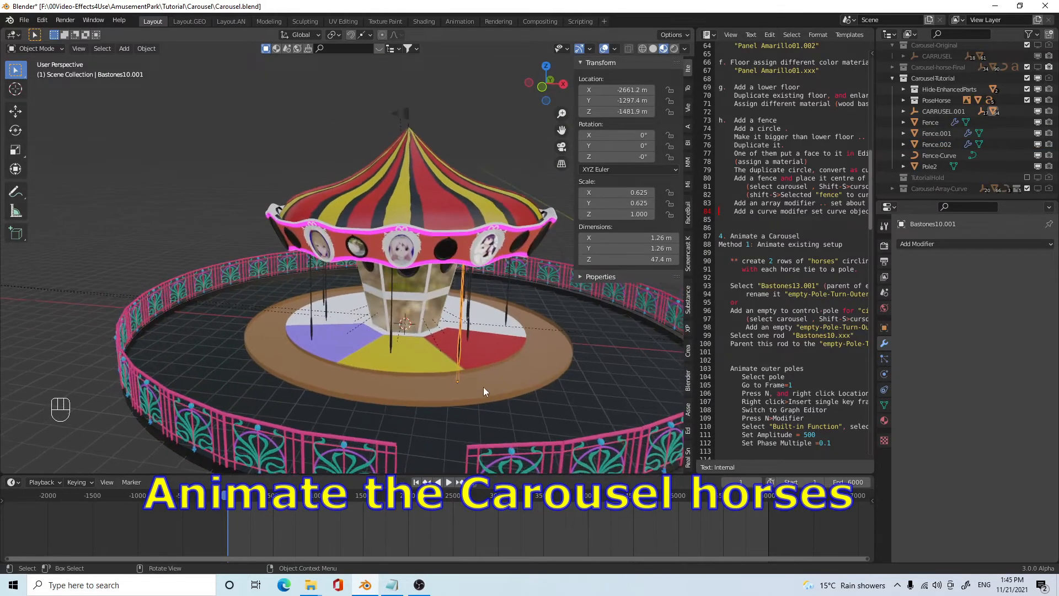
middle_click_drag(491, 395, 458, 405)
scroll(449, 380, "down", 3)
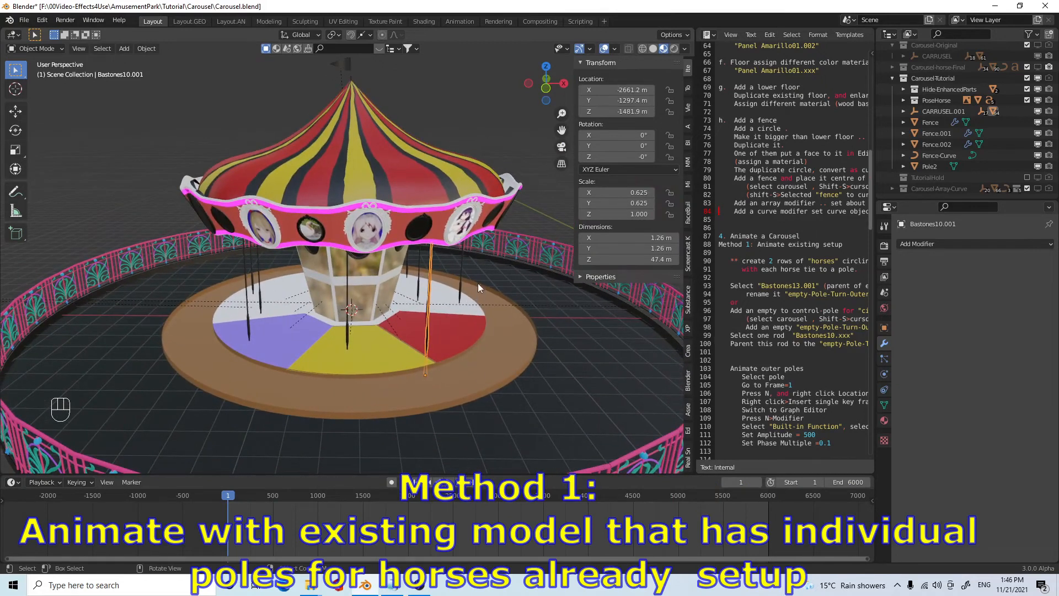
left_click(461, 279)
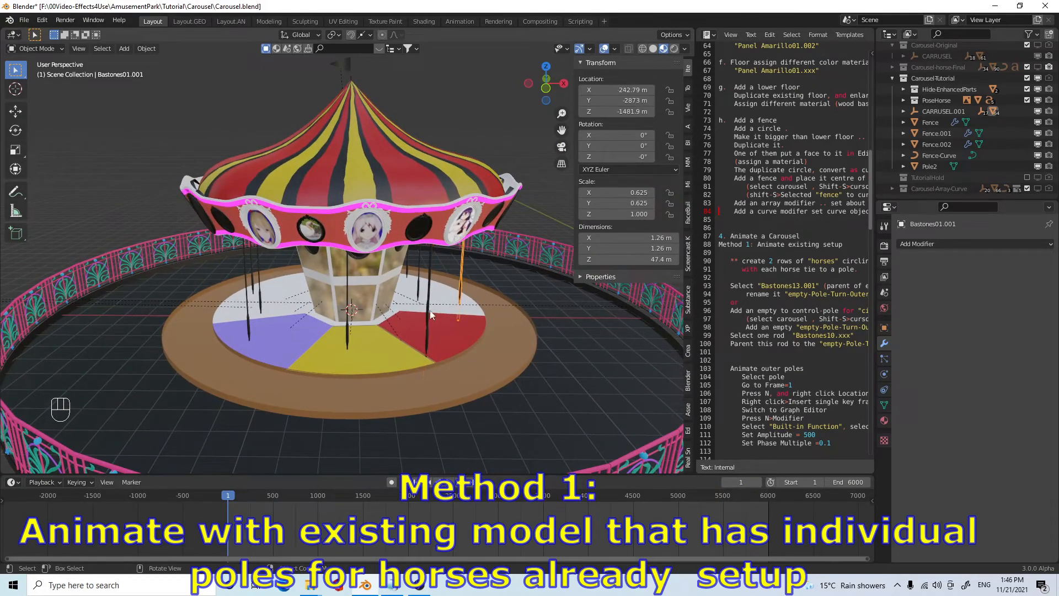
left_click(349, 328)
left_click(248, 313)
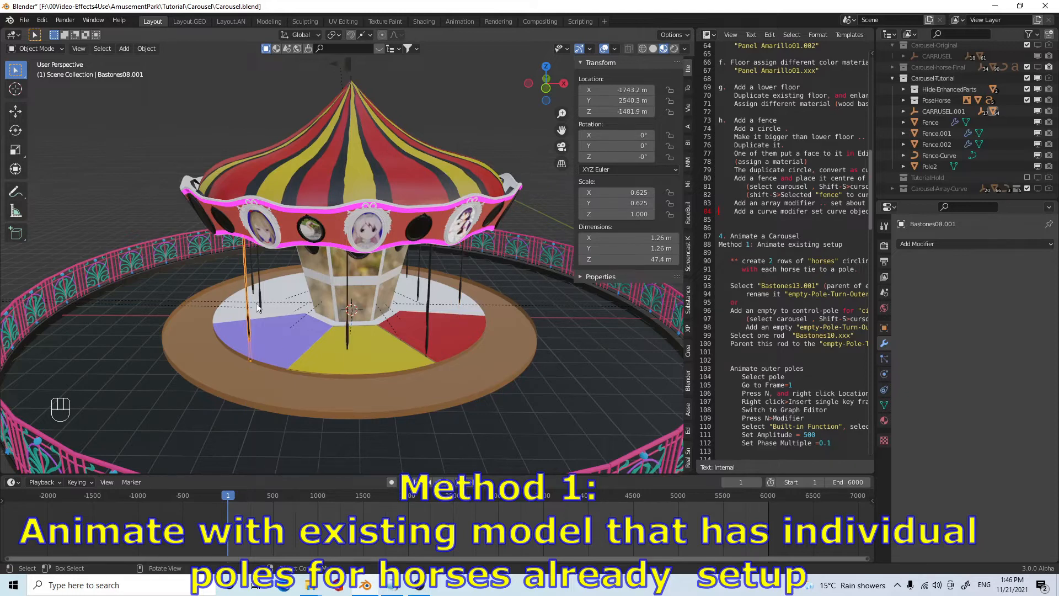
left_click(250, 268)
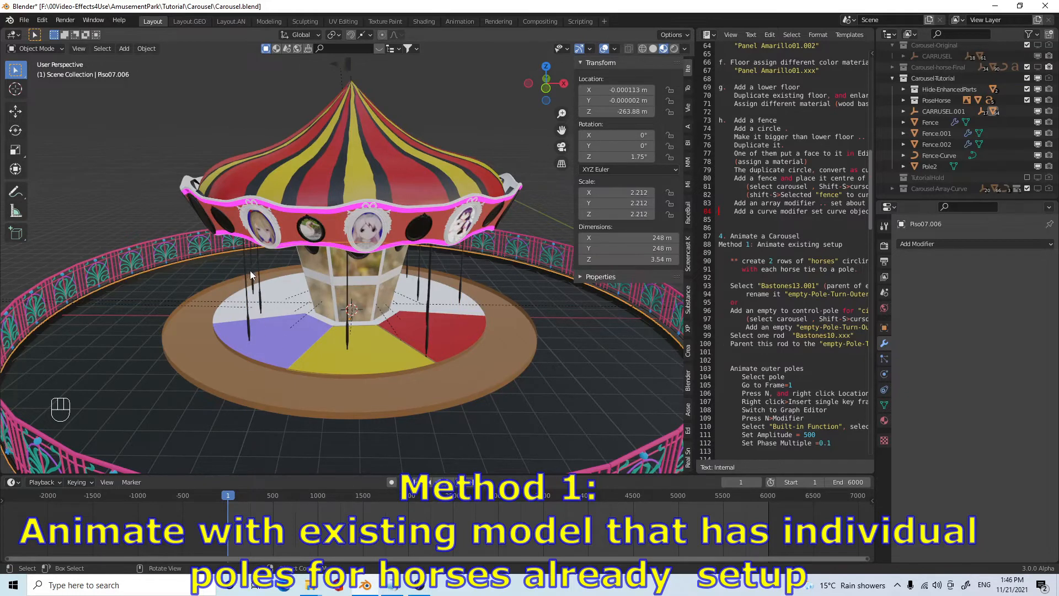
scroll(436, 328, "down", 1)
middle_click_drag(435, 328, 467, 365)
- Locate pole Bastones10.001 in the object hierarchy and select its parent Bastones13.001 to examine the child poles
left_click(464, 352)
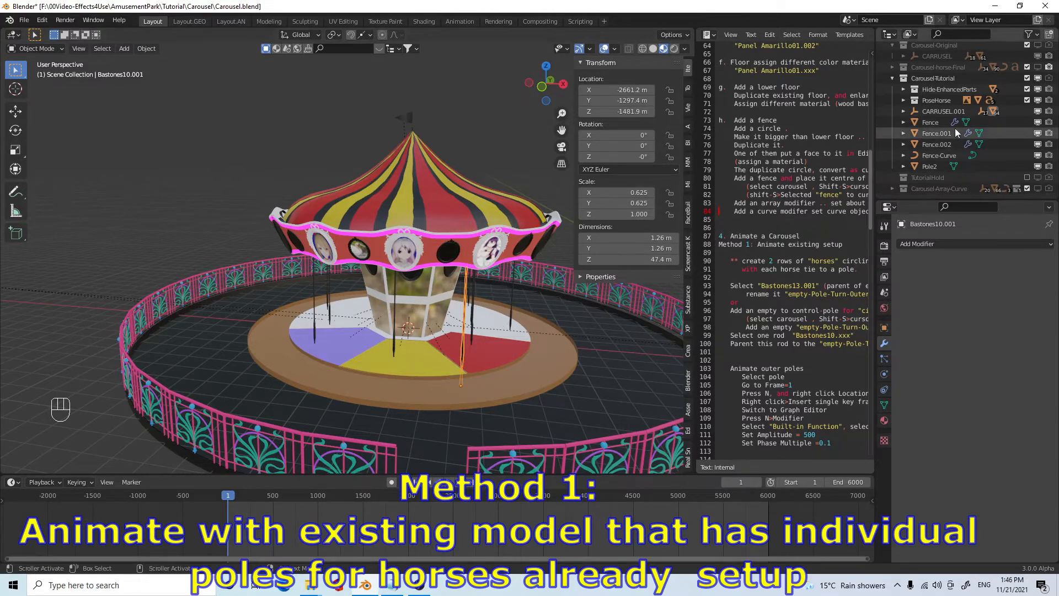
key("KP_Decimal")
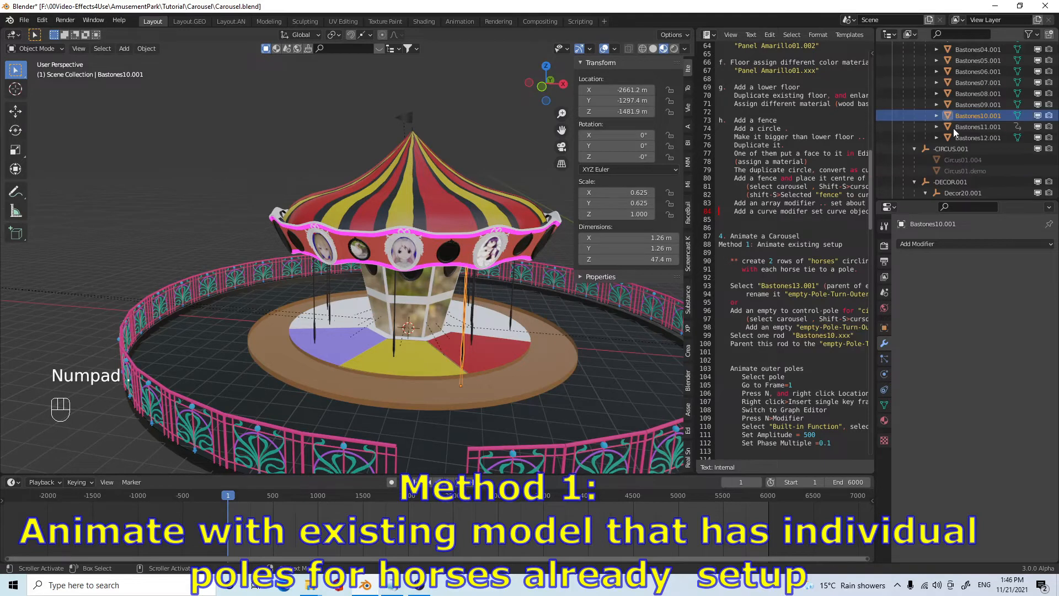
scroll(980, 107, "up", 2)
left_click(963, 72)
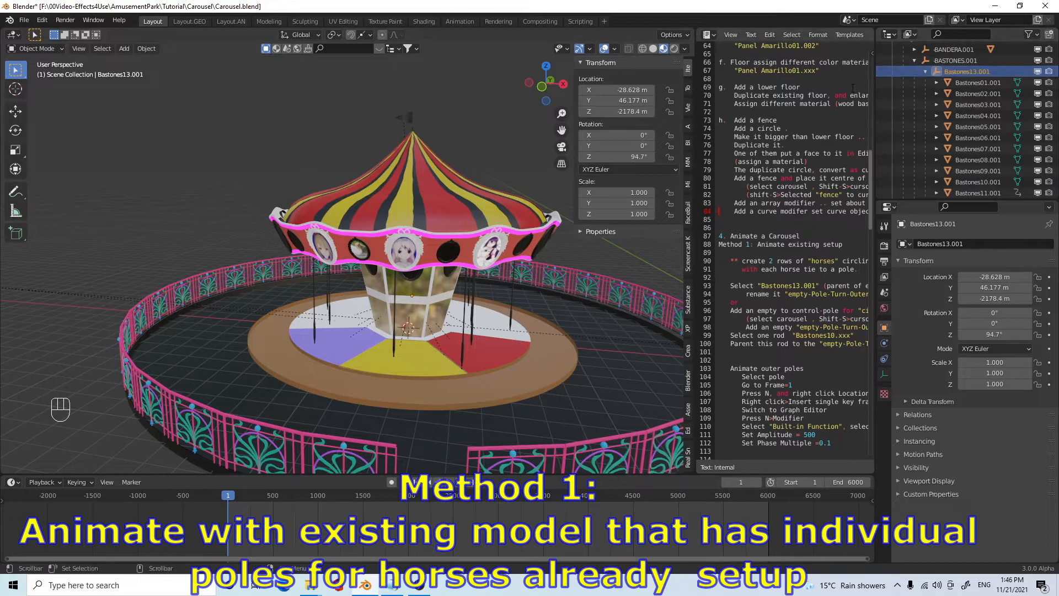
scroll(966, 81, "down", 2)
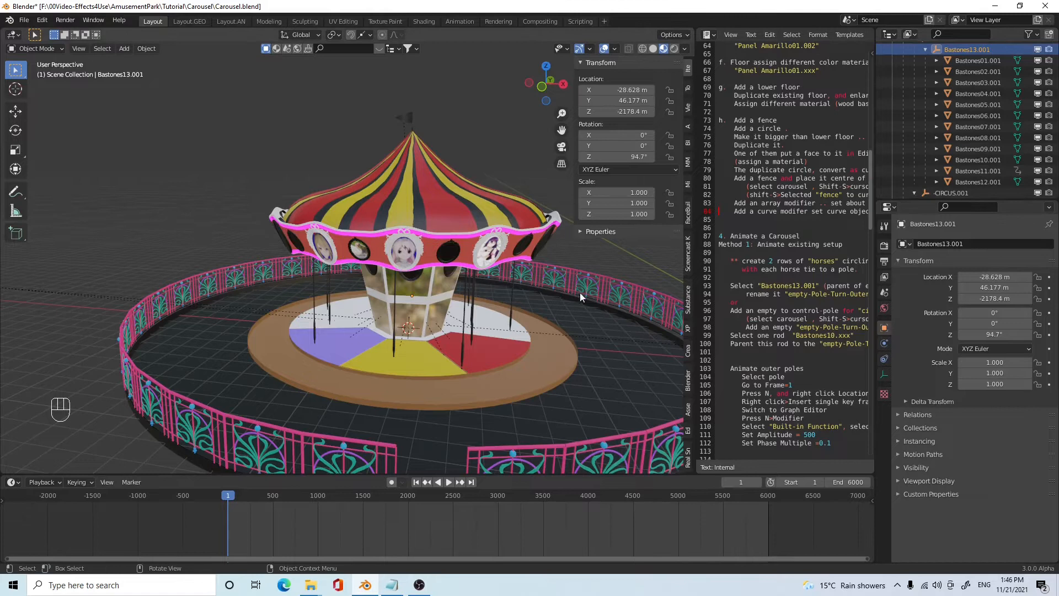
- Check the pole over the yellow floor section, Bastones09.001, in the hierarchy and select its parent Bastones13.001
middle_click_drag(468, 343, 422, 337)
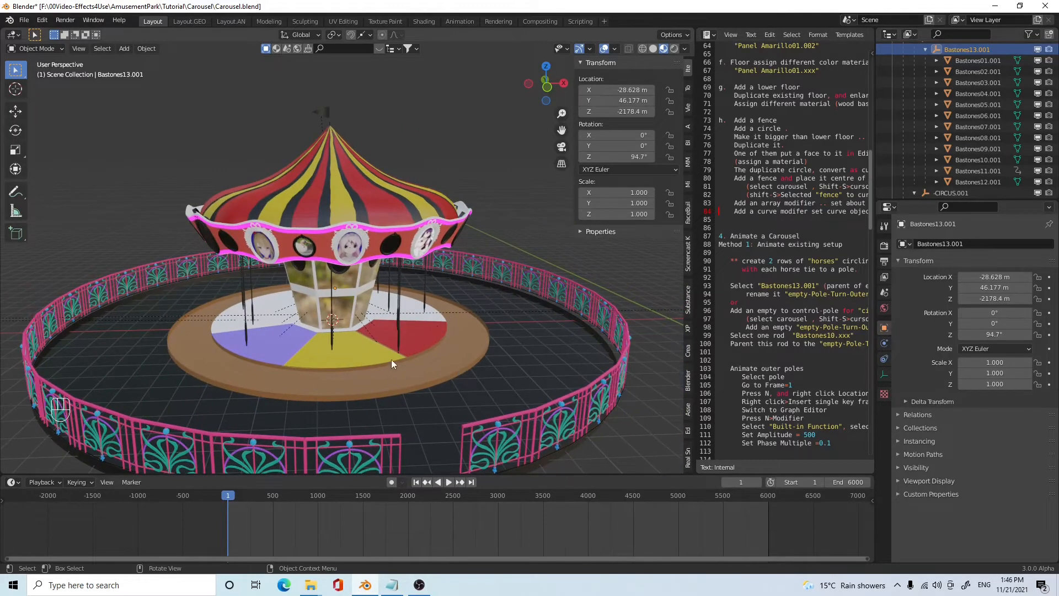
scroll(395, 353, "up", 2)
left_click(407, 373)
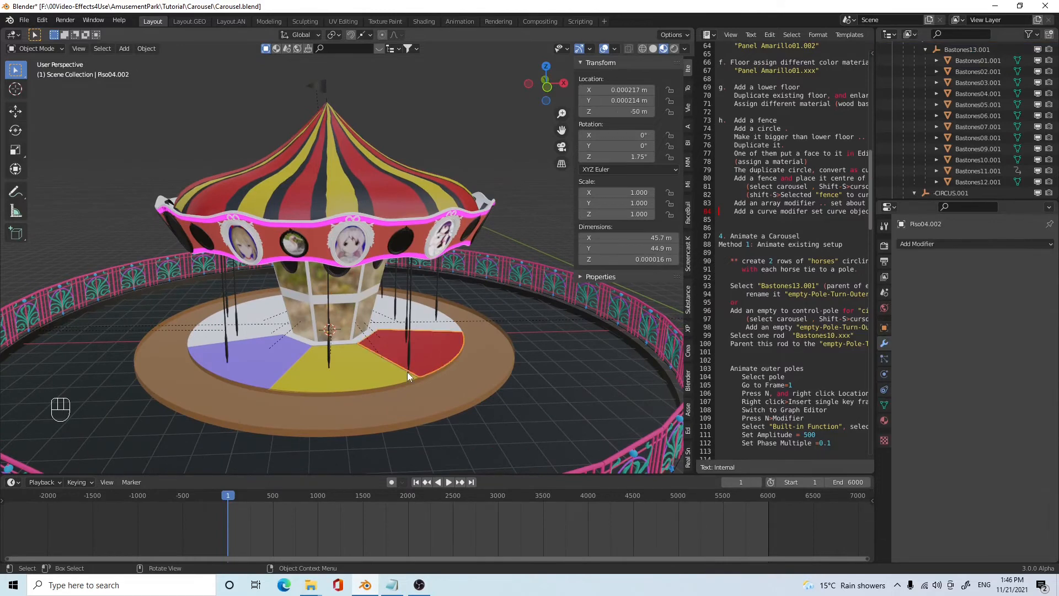
left_click(327, 363)
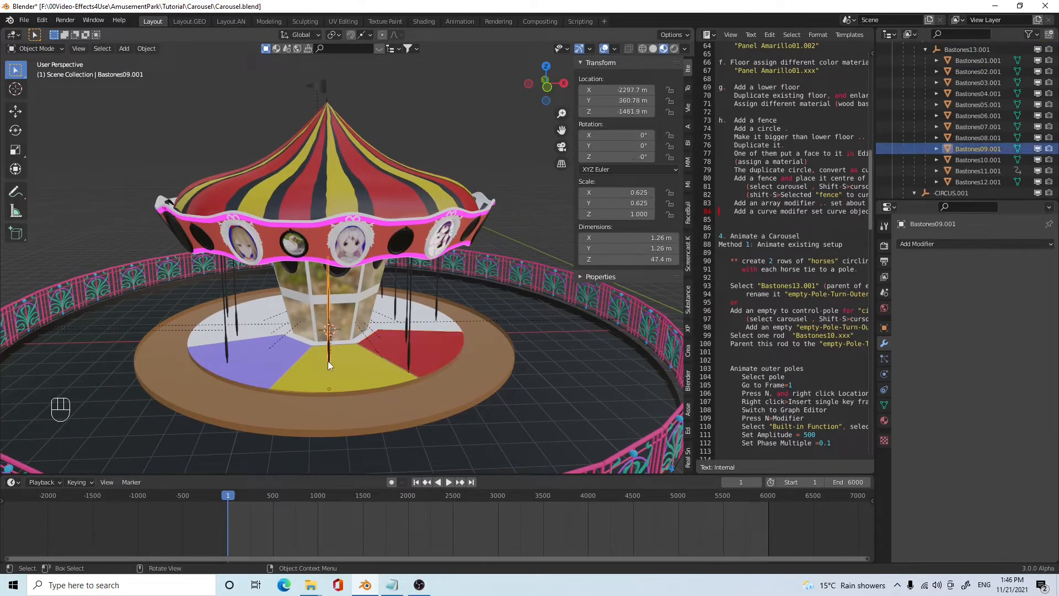
scroll(375, 368, "down", 2)
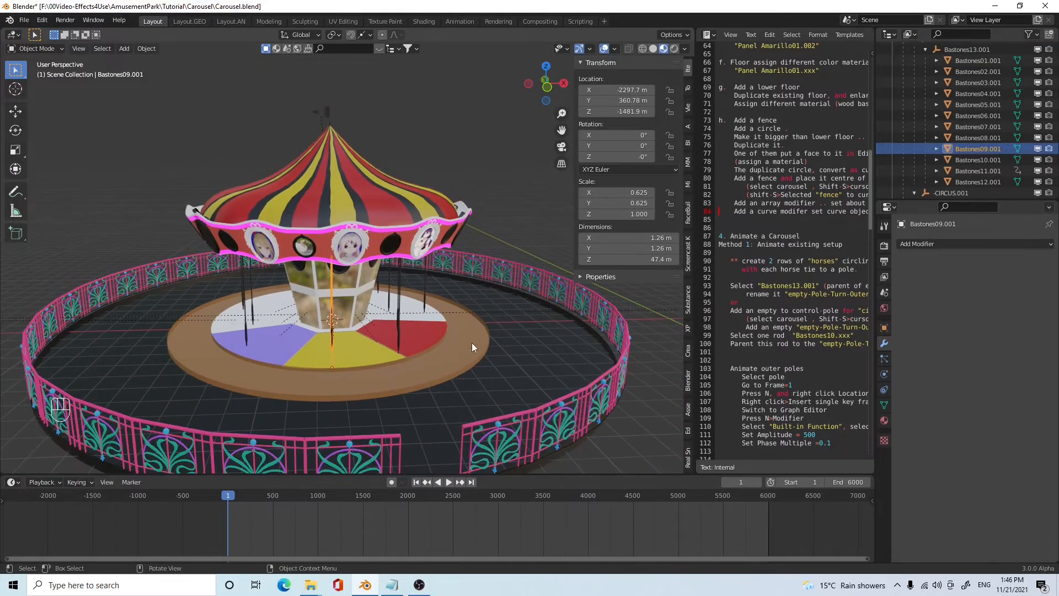
scroll(982, 185, "up", 3)
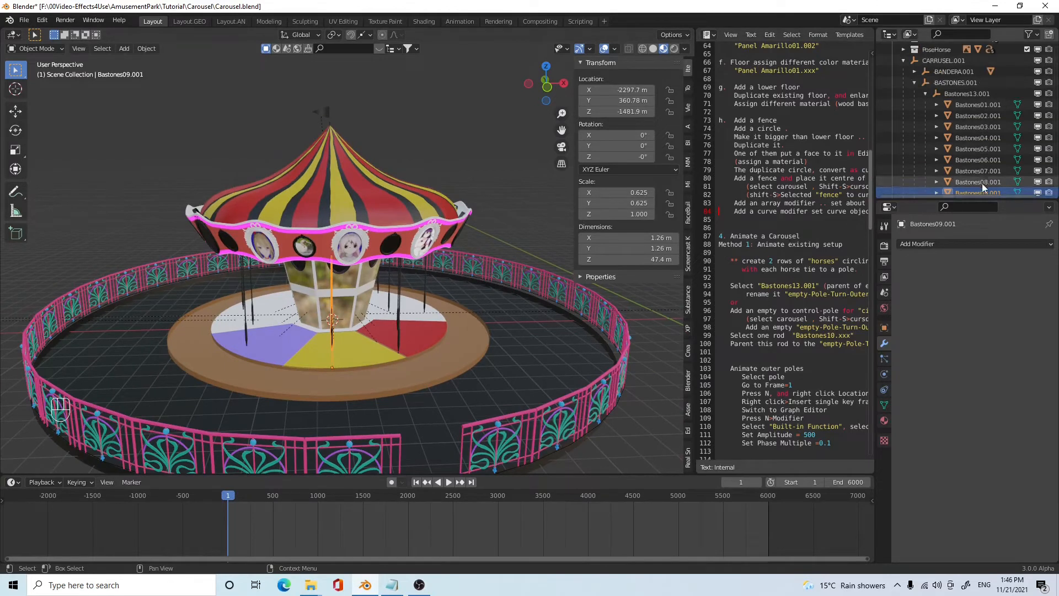
left_click(951, 95)
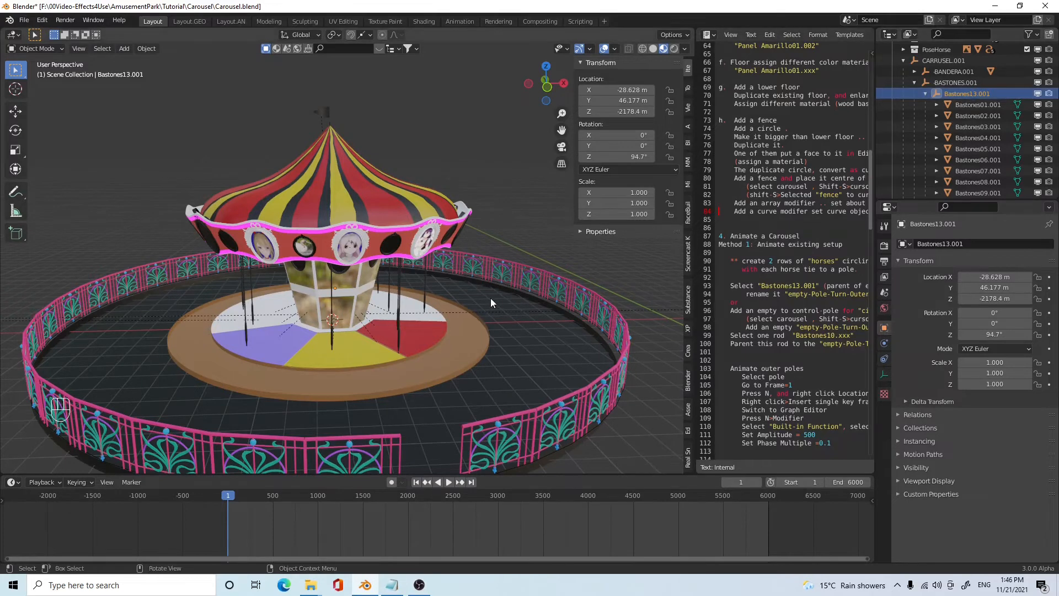
- Rotate the pole parent Bastones13.001 about its Z axis to 133°
mouse_move(433, 332)
middle_mouse_down()
mouse_move(410, 331)
mouse_move(413, 350)
mouse_move(442, 342)
middle_mouse_up()
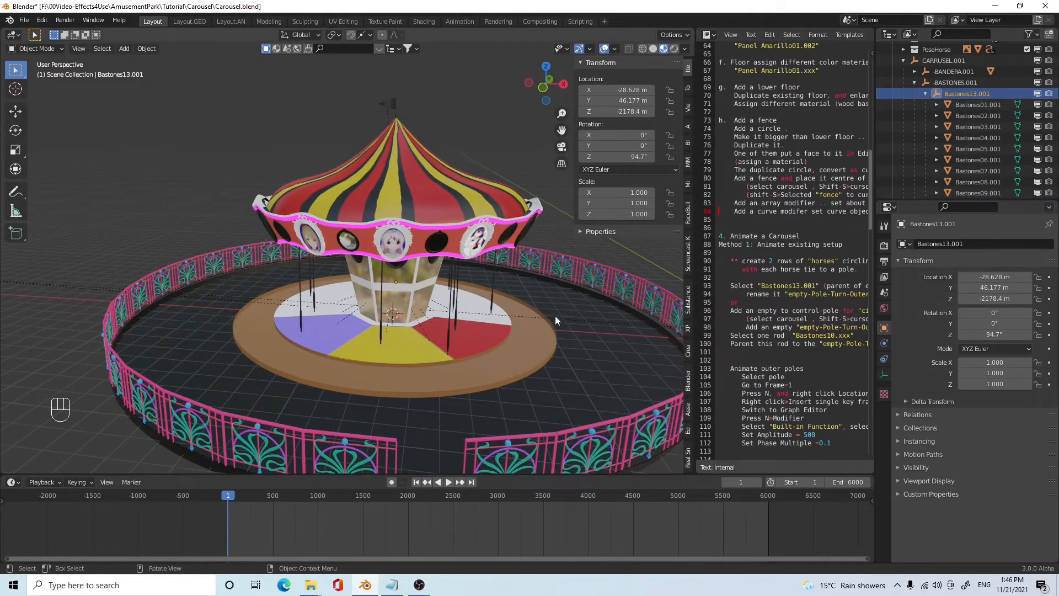
mouse_move(618, 157)
left_mouse_down()
mouse_move(629, 156)
mouse_move(596, 157)
mouse_move(629, 157)
left_mouse_up()
middle_click_drag(478, 379, 383, 330)
scroll(383, 330, "up", 5)
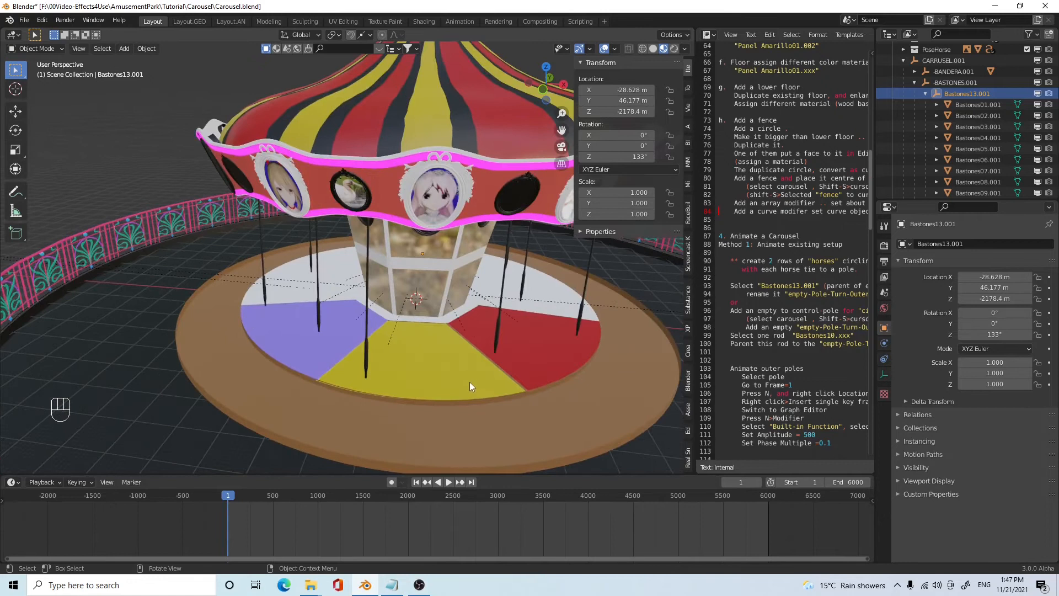
middle_click_drag(475, 376, 418, 376)
- Check pole Bastones08.001 near the purple and yellow floor sections in the hierarchy, and select its parent Bastones13.001
left_click(414, 295)
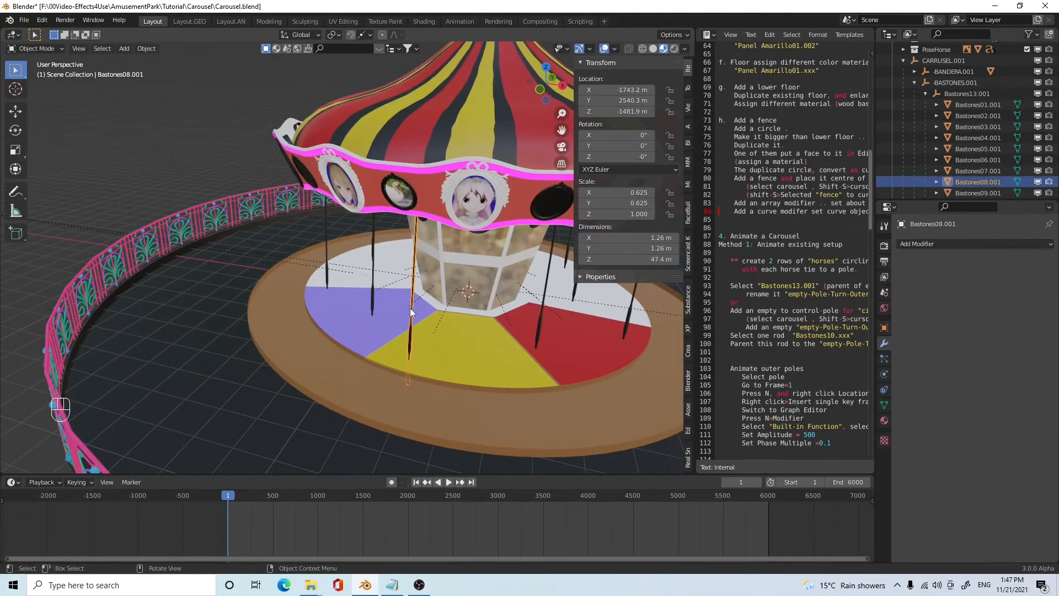
middle_click_drag(447, 381, 455, 375)
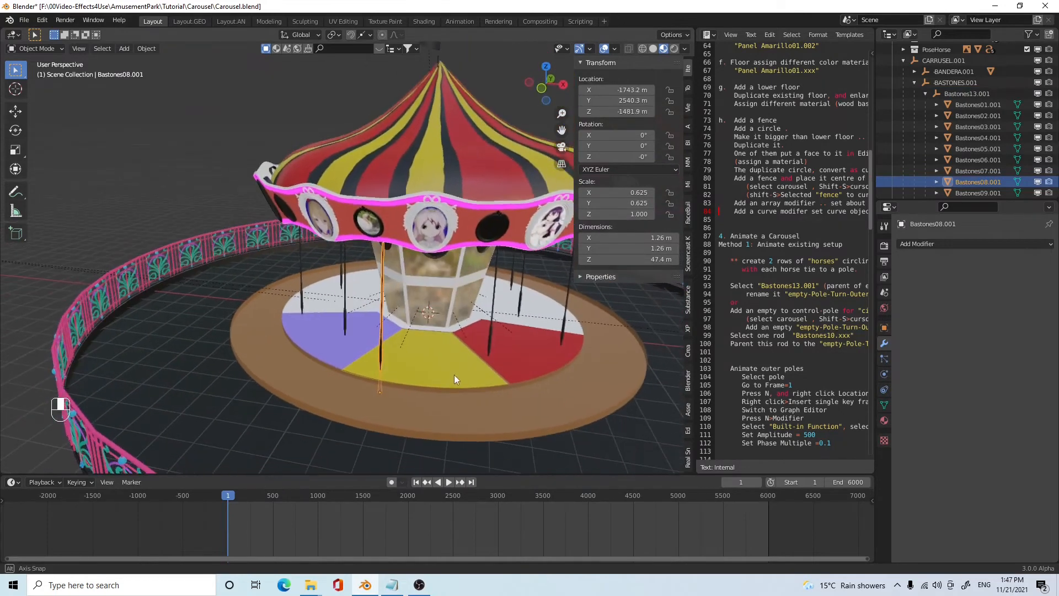
left_click(966, 94)
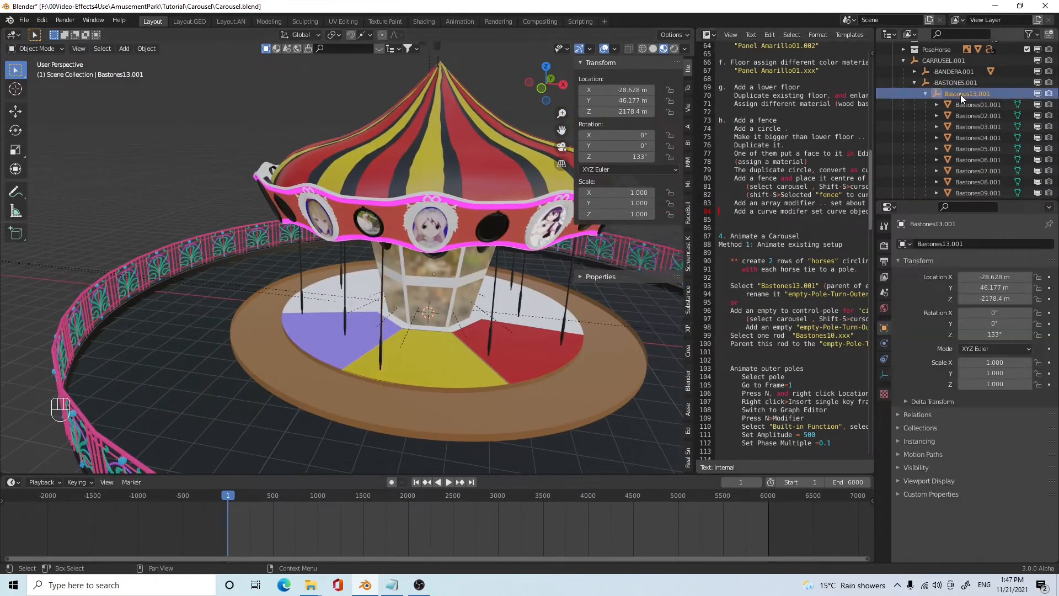
middle_click_drag(496, 249, 343, 372)
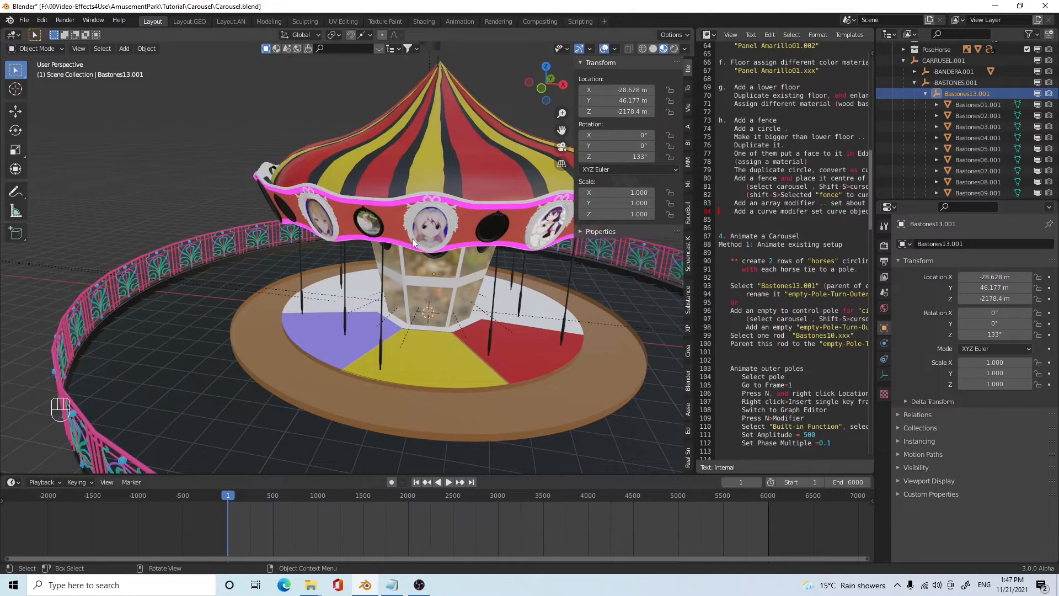
- Select pole Bastones08.001 and insert a single keyframe on its Z location at frame 1
middle_click_drag(449, 413, 343, 325)
scroll(440, 418, "down", 2)
left_click(327, 310)
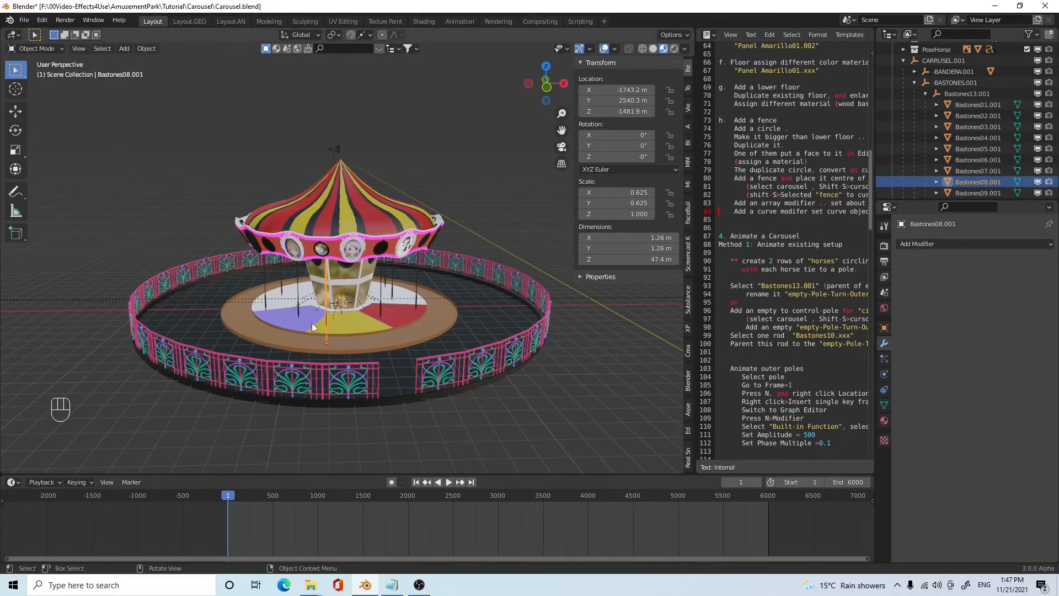
scroll(317, 335, "up", 3)
middle_click_drag(324, 353, 321, 350)
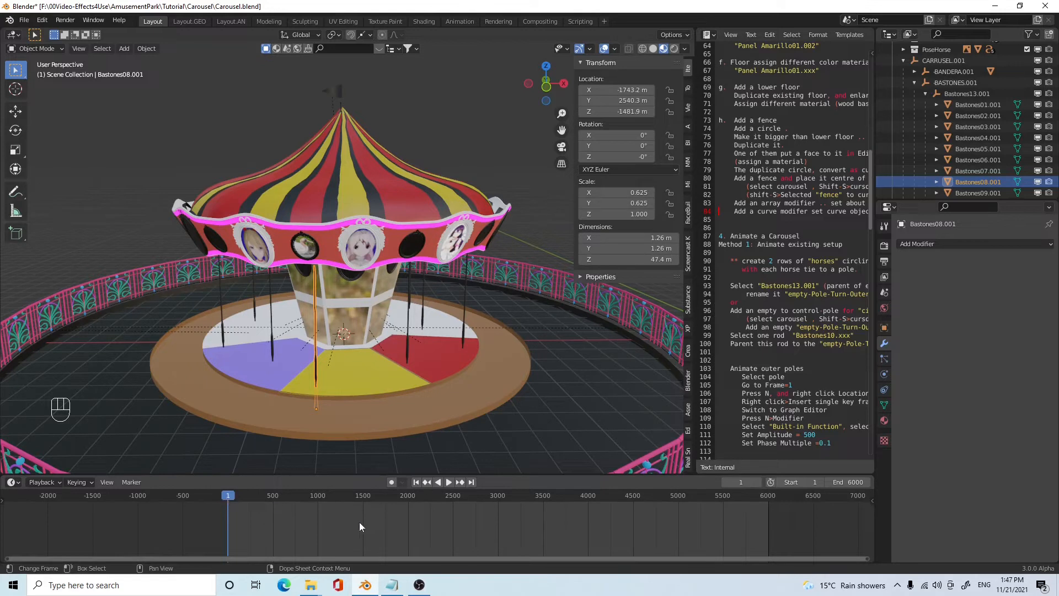
right_click(628, 112)
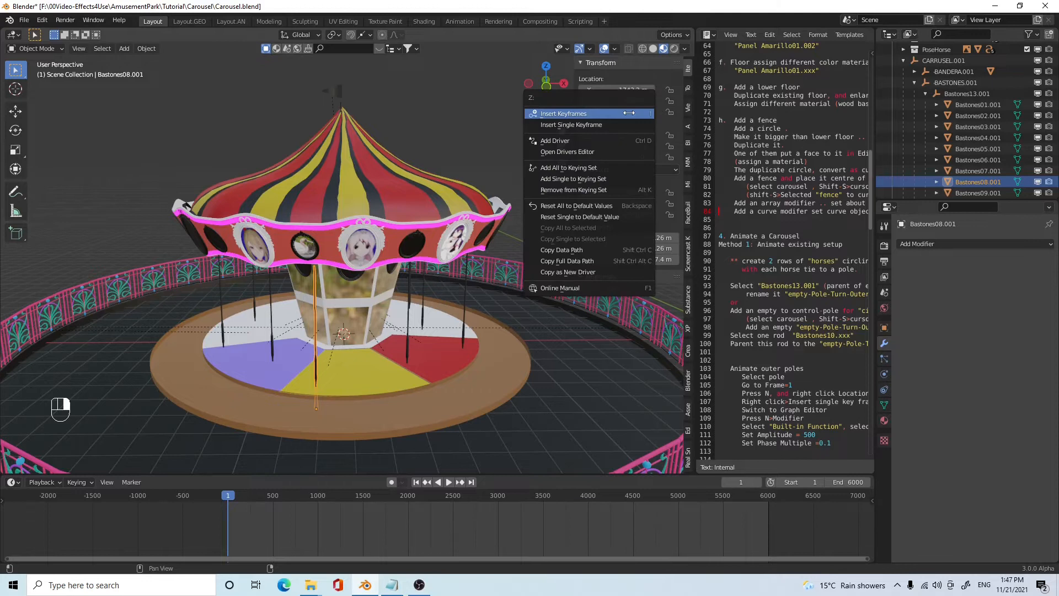
left_click(615, 125)
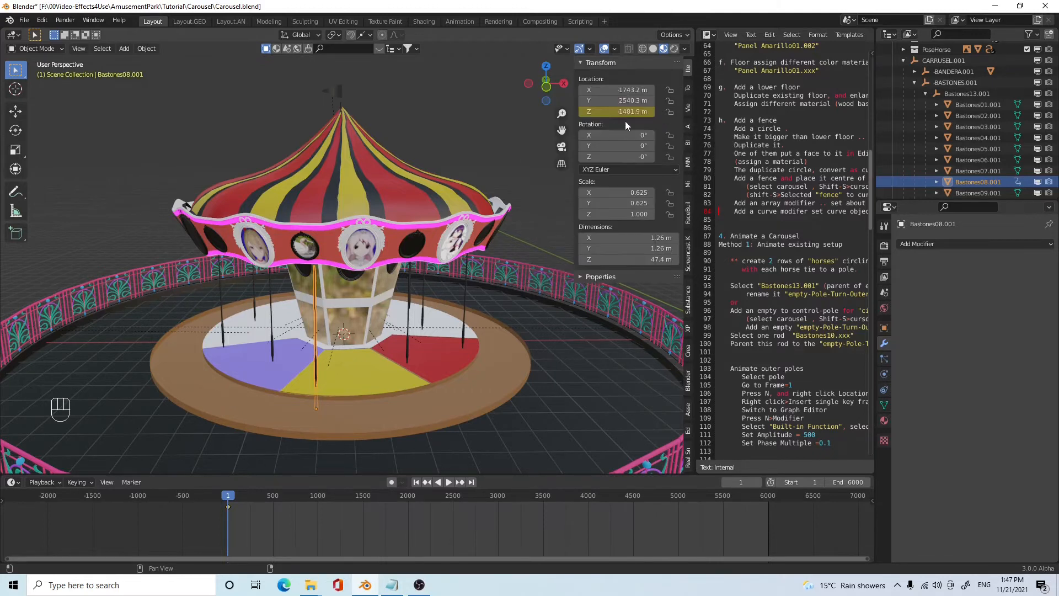
left_click(228, 507)
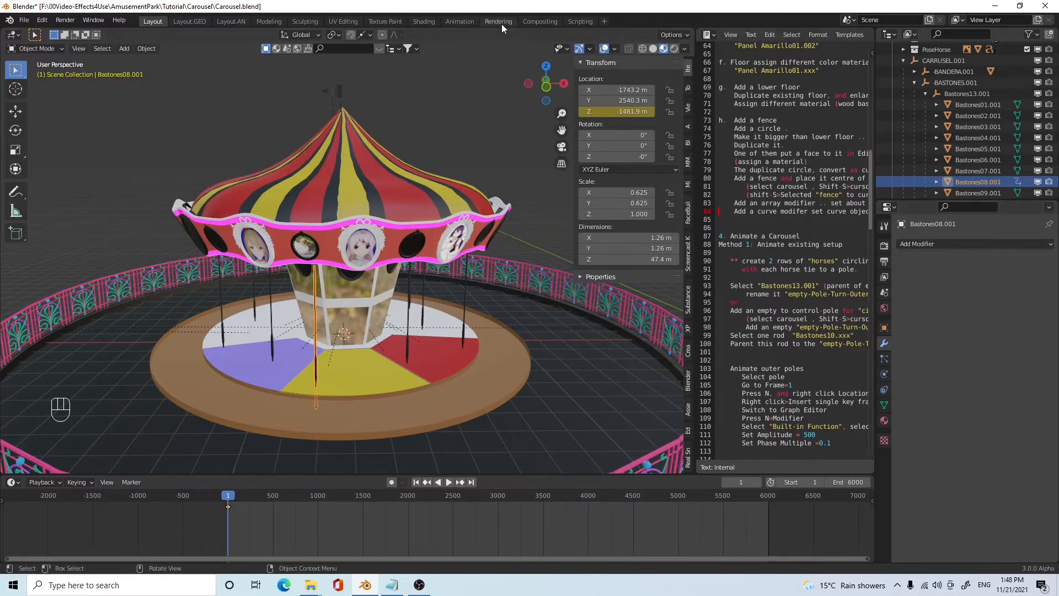
- Switch to the Animation workspace and add a Built-In Function modifier to the pole's Z location curve
left_click(459, 22)
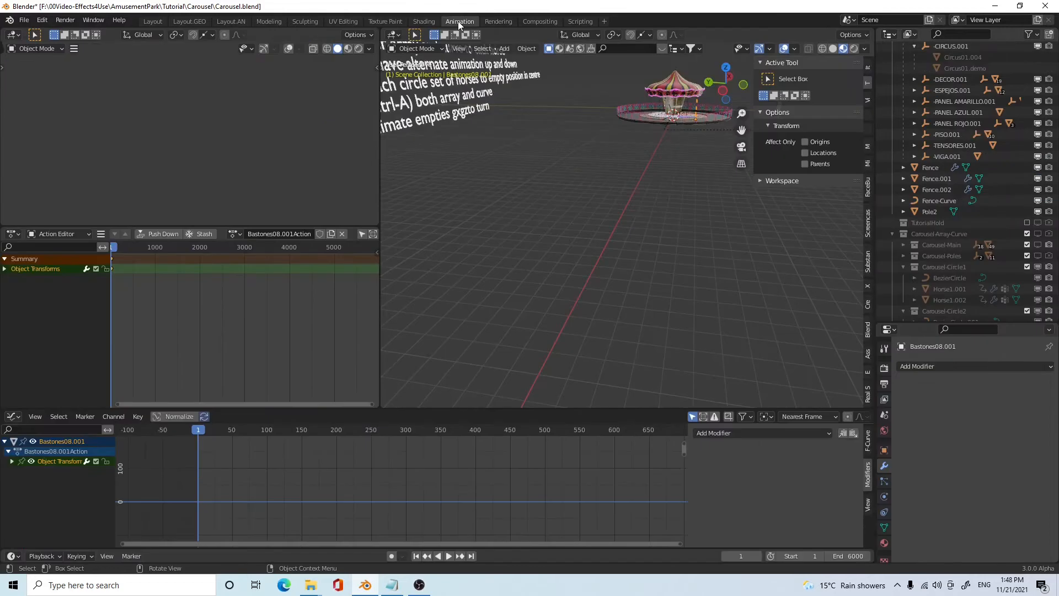
left_click(13, 417)
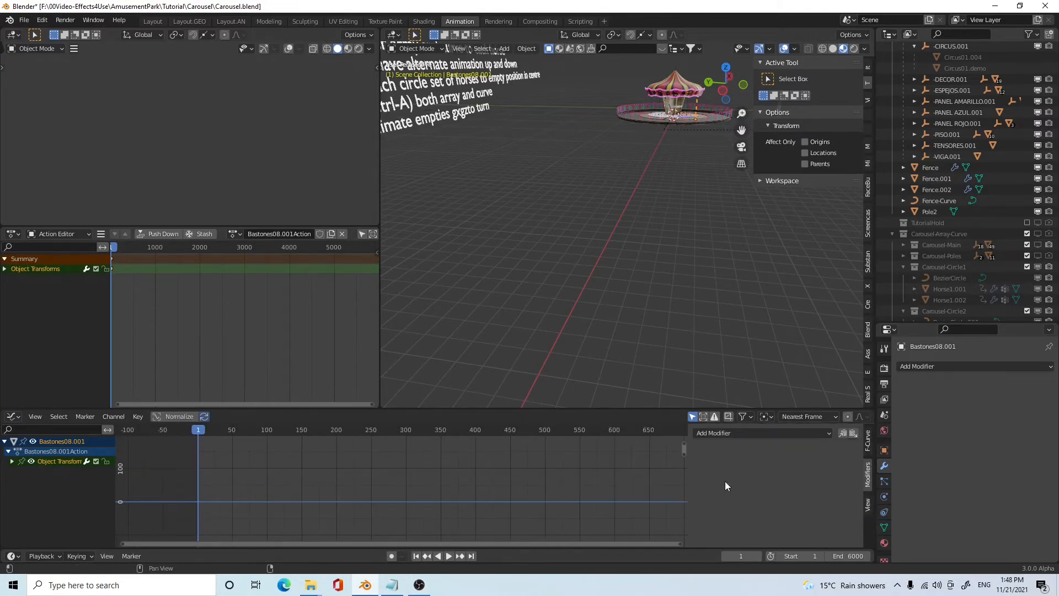
left_click(869, 443)
left_click(870, 481)
left_click(870, 505)
left_click(869, 483)
left_click(831, 433)
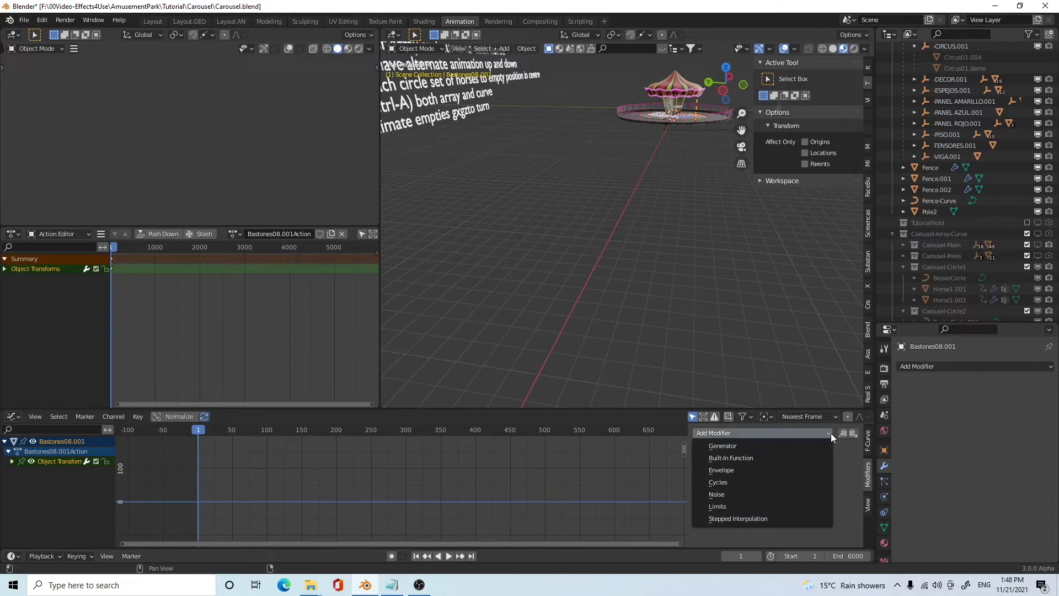
left_click(743, 459)
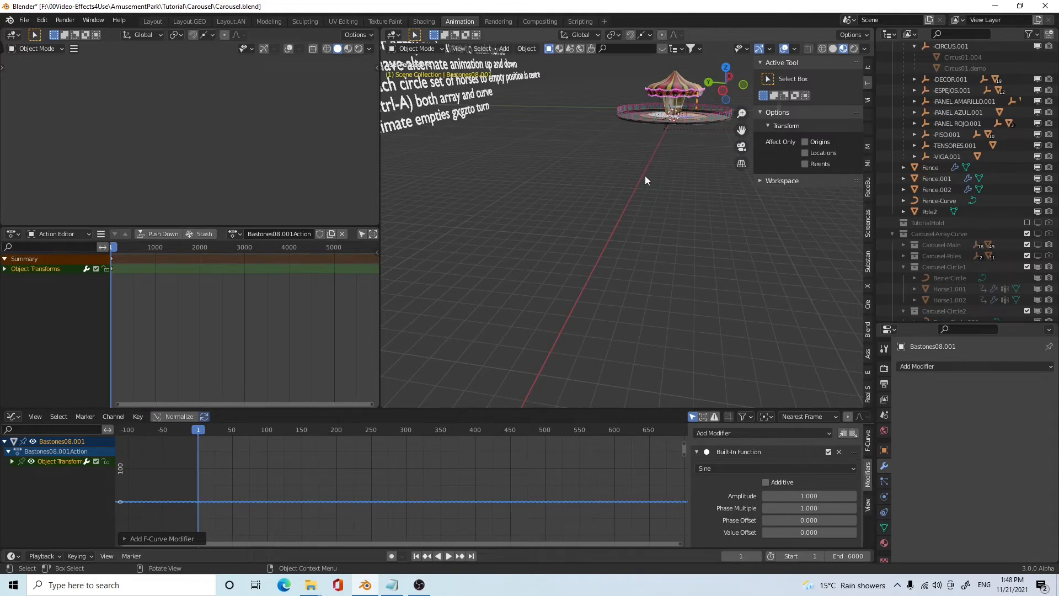
- Frame the selected pole and set the sine modifier's Amplitude to 500 and Phase Multiple to 0.1
key("KP_Decimal")
scroll(651, 248, "down", 2)
middle_click_drag(650, 269, 648, 295)
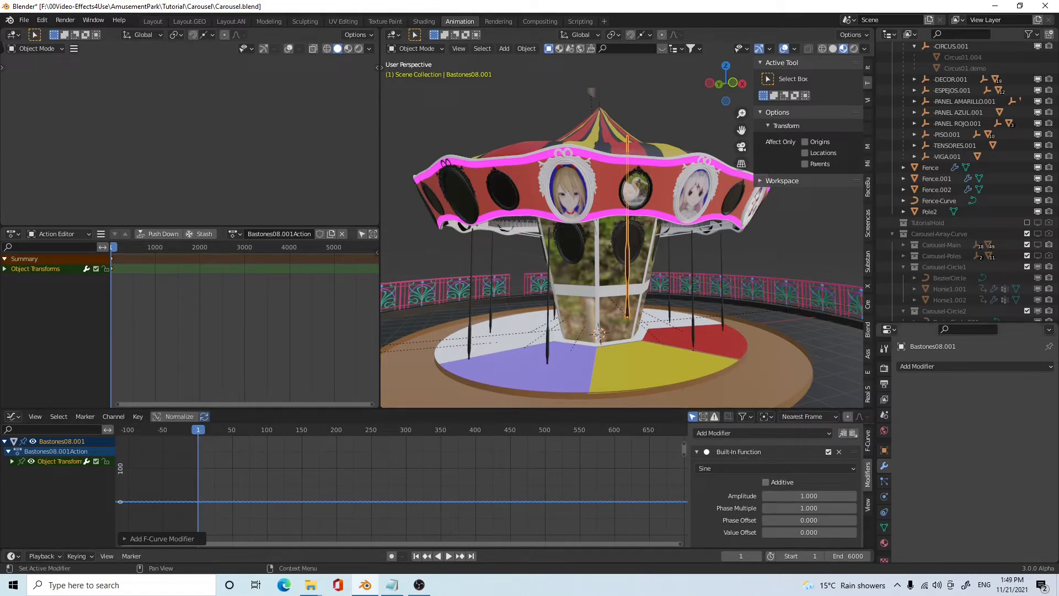
left_click(806, 497)
type("500")
key("Return")
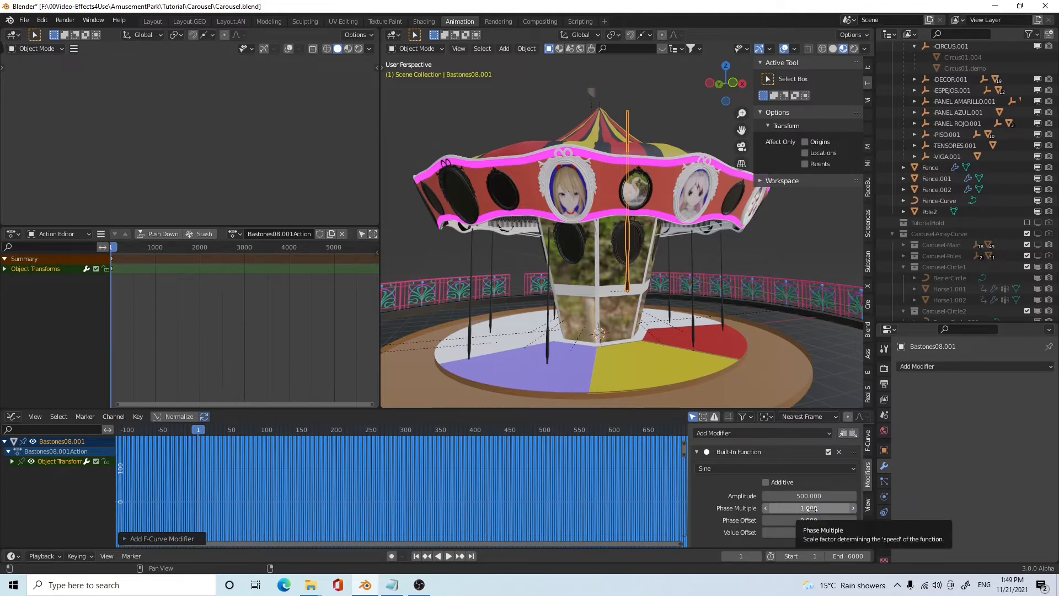
left_click(813, 508)
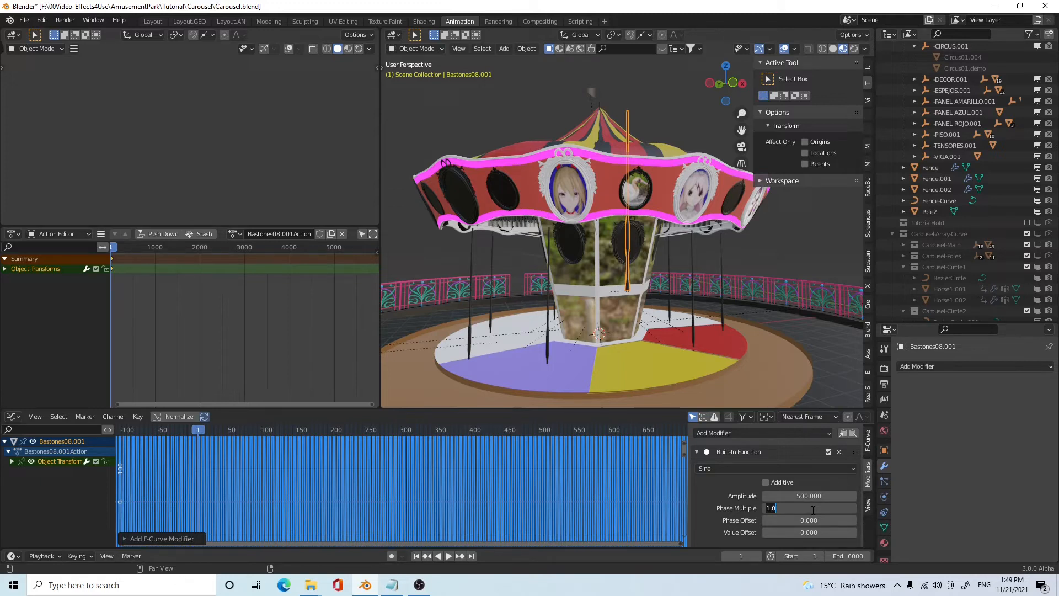
type("0.1")
key("Return")
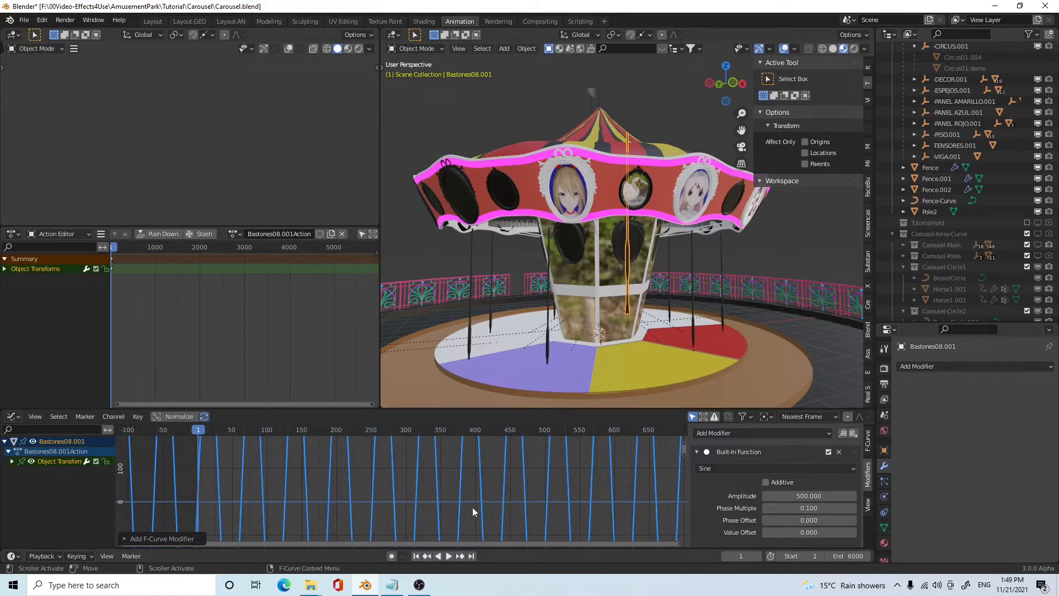
- Examine the sine curve over a wider frame range and play the animation to check the pole's movement
scroll(447, 498, "down", 5)
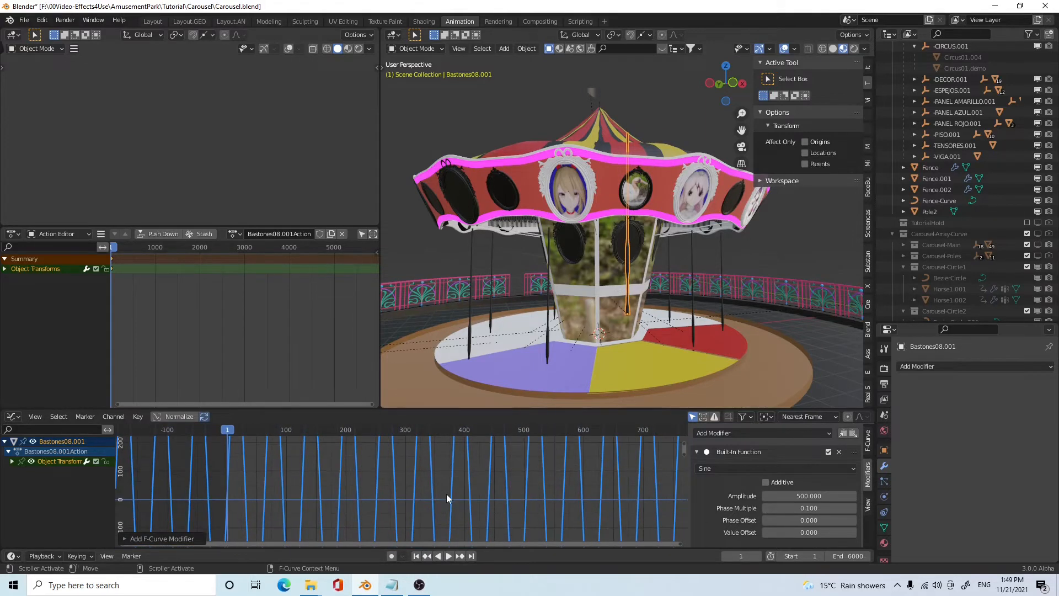
scroll(446, 494, "down", 4)
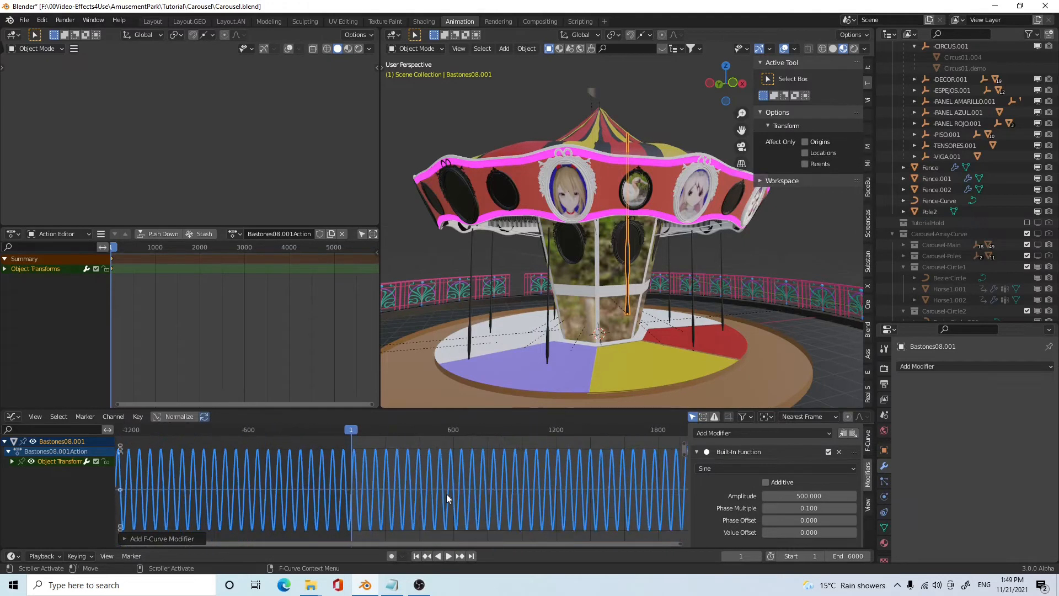
middle_click_drag(424, 496, 346, 502)
scroll(401, 506, "up", 2)
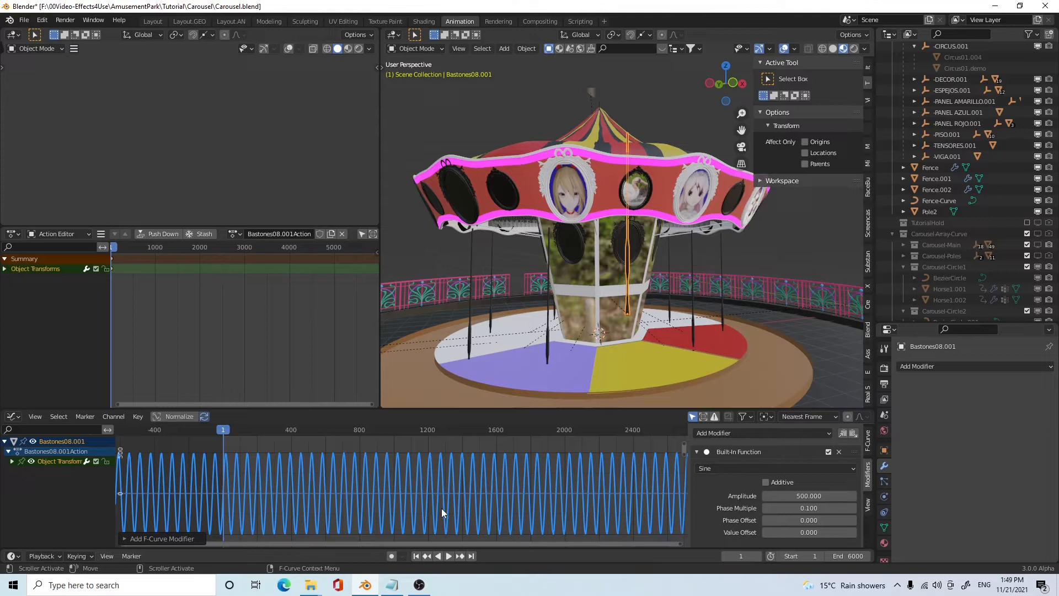
left_click(448, 556)
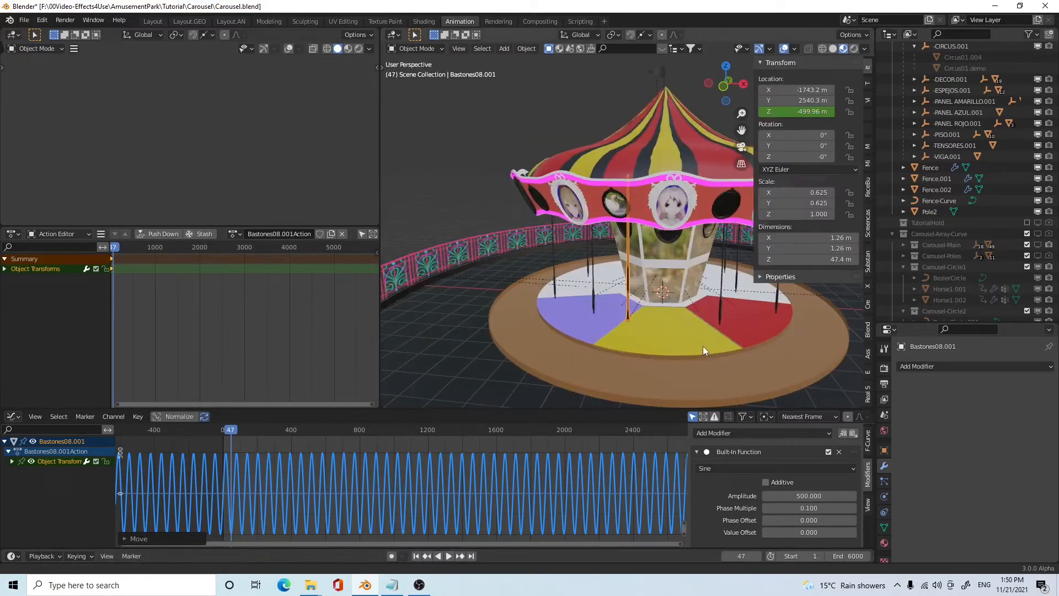
- Compare the neighbouring pole Bastones09.001 with the animated pole Bastones08.001 by selecting each one and checking its curves
middle_click_drag(703, 346, 694, 295)
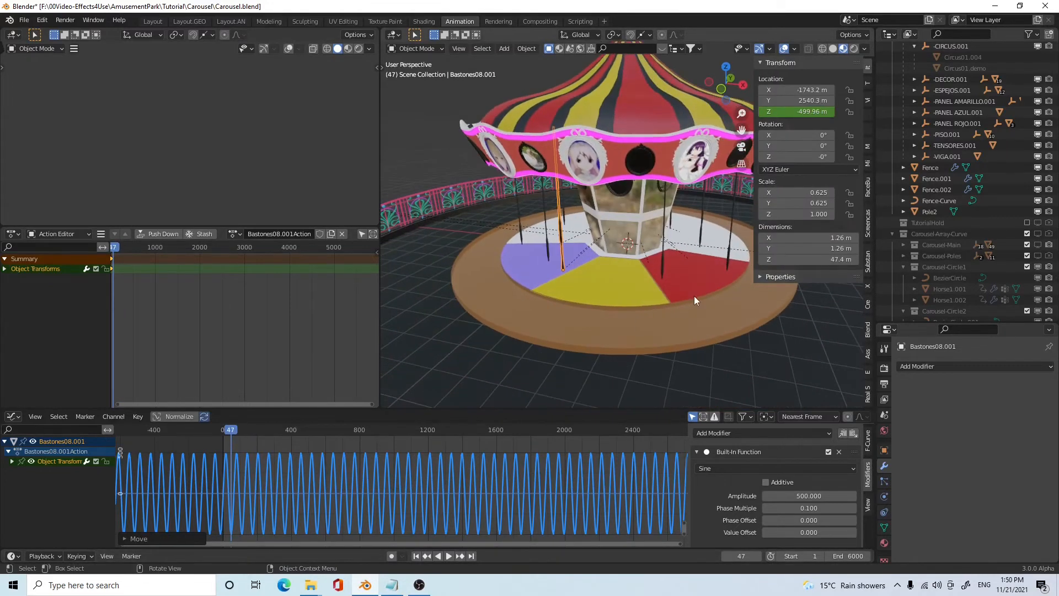
left_click(665, 231)
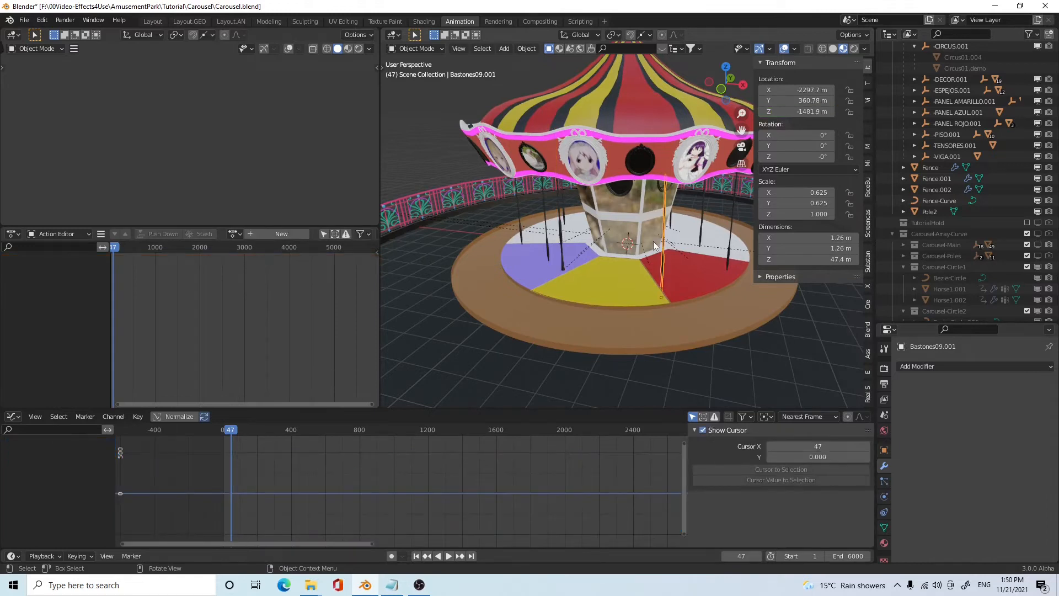
middle_click_drag(660, 335, 688, 315)
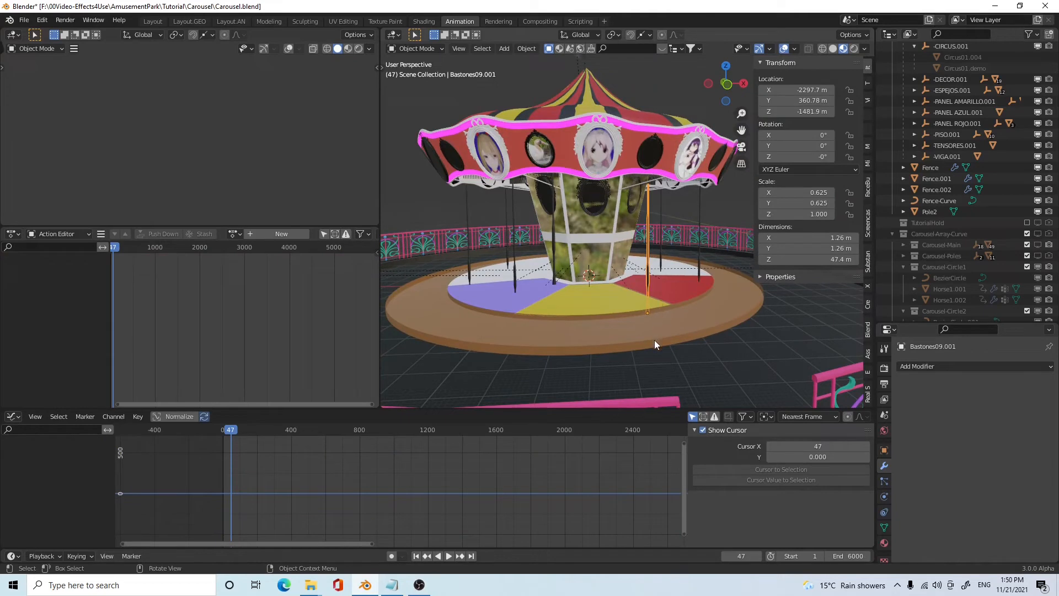
left_click(552, 242)
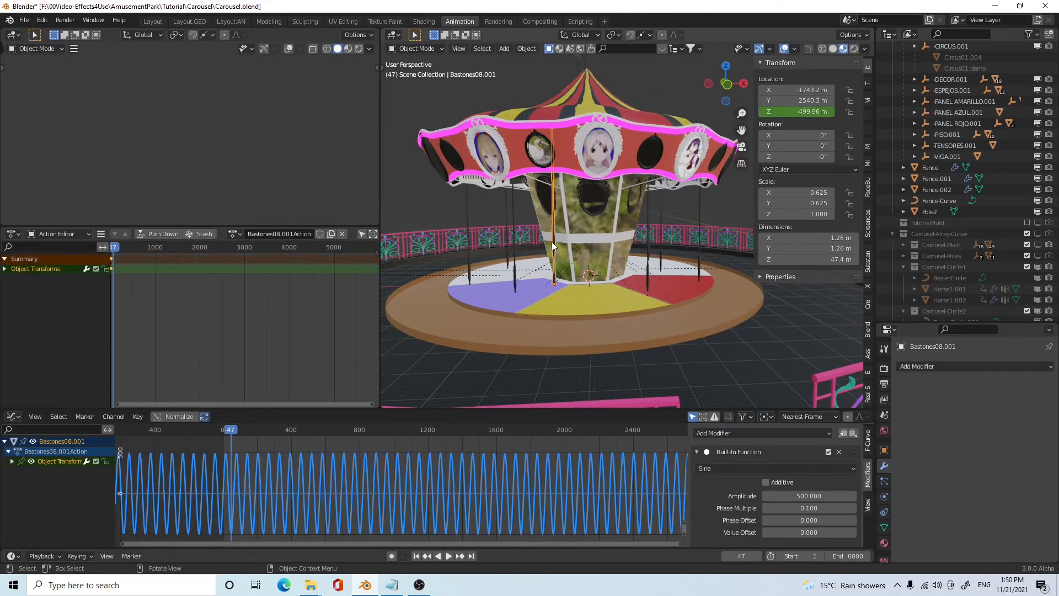
middle_click_drag(690, 313, 680, 241)
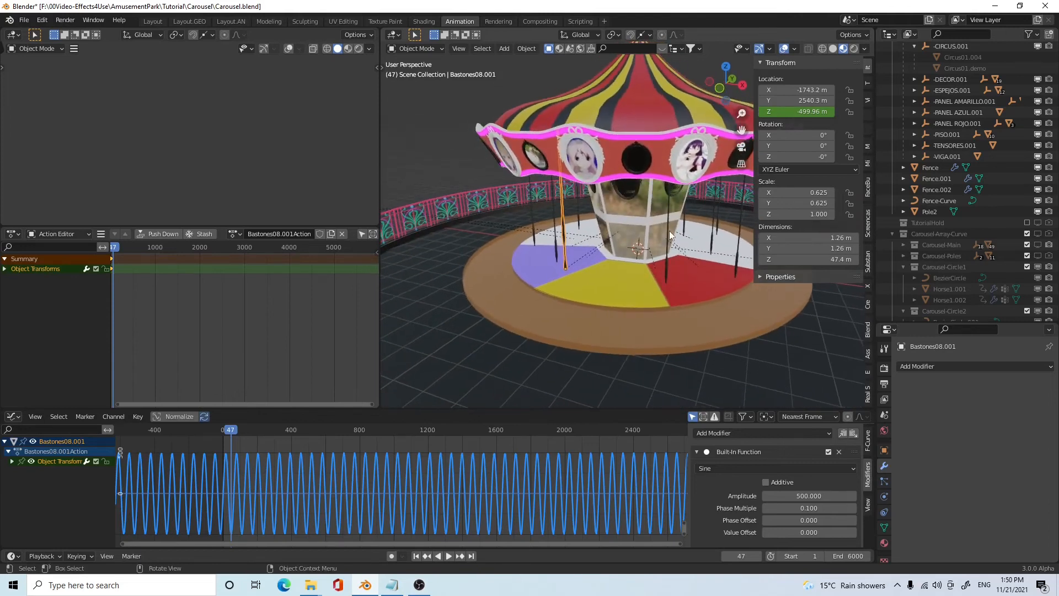
left_click(564, 239)
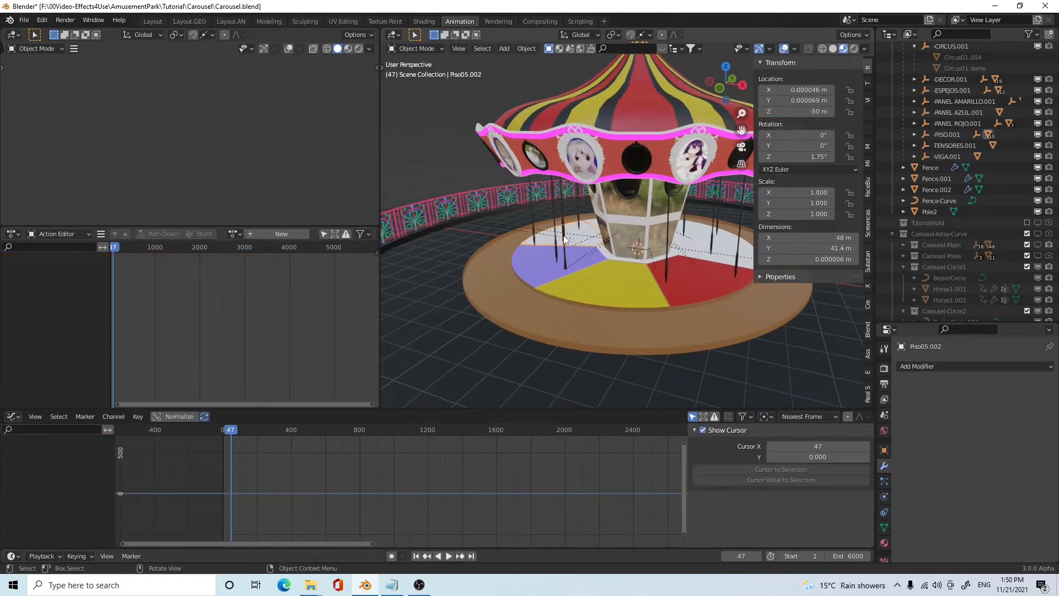
left_click(564, 232)
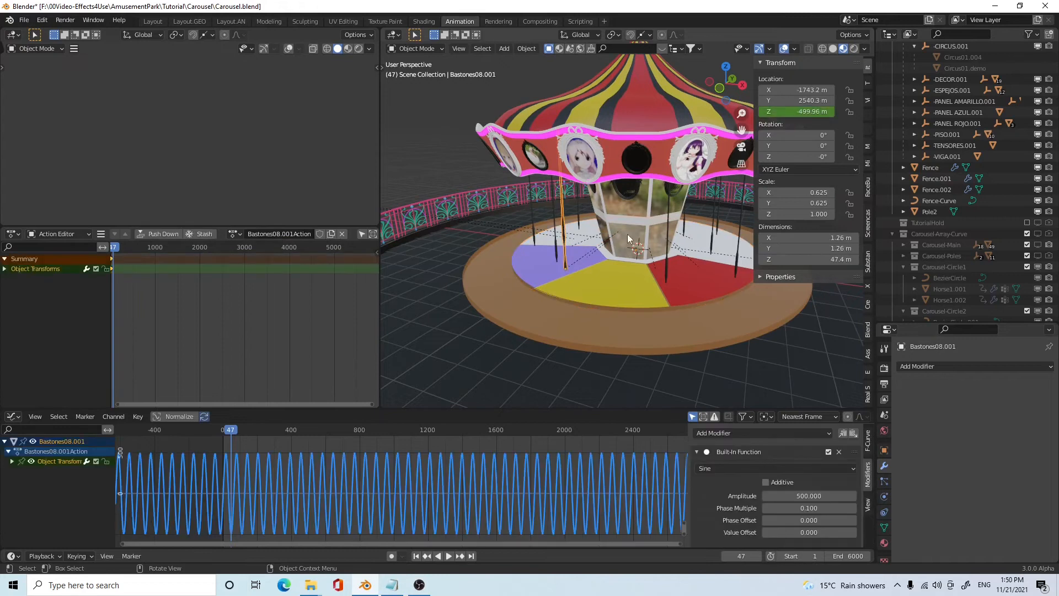
- Link the animation data of pole Bastones08.001 to Bastones09.001 and play the animation to check both poles
left_click(666, 225)
middle_click_drag(666, 225, 653, 263)
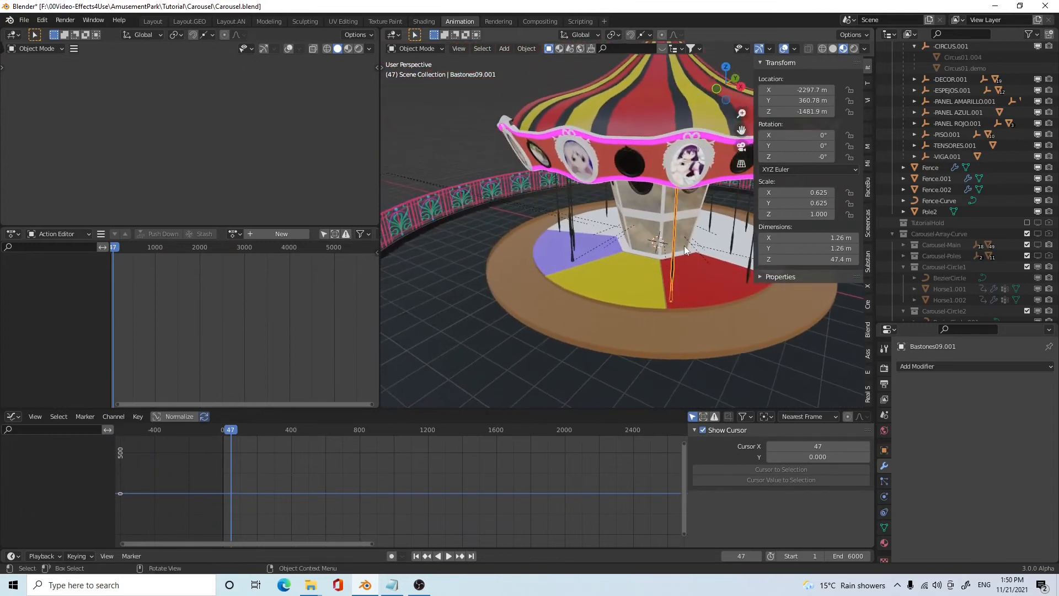
left_click(571, 230)
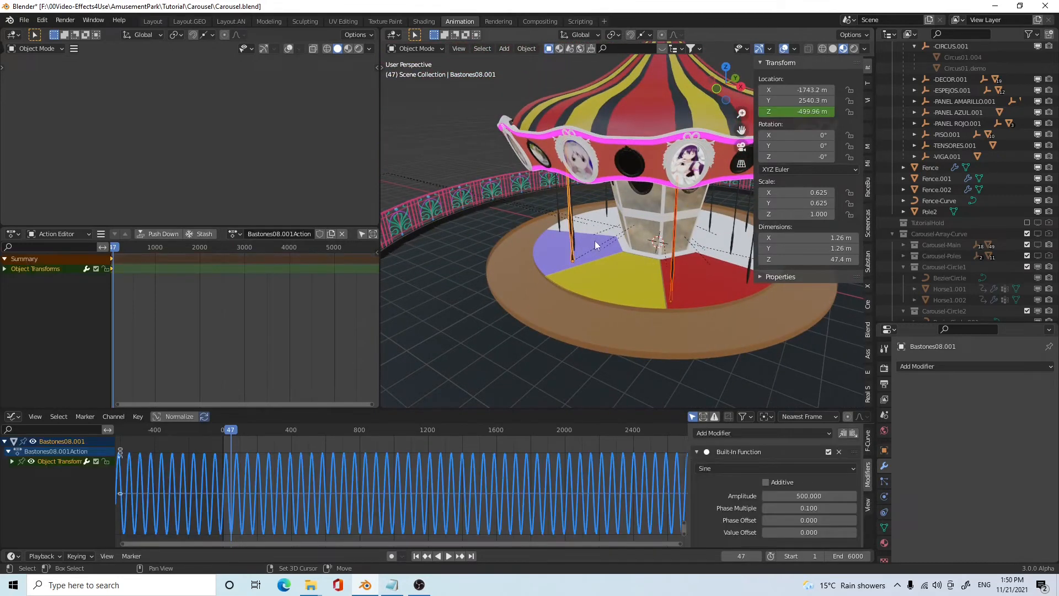
left_click(674, 224)
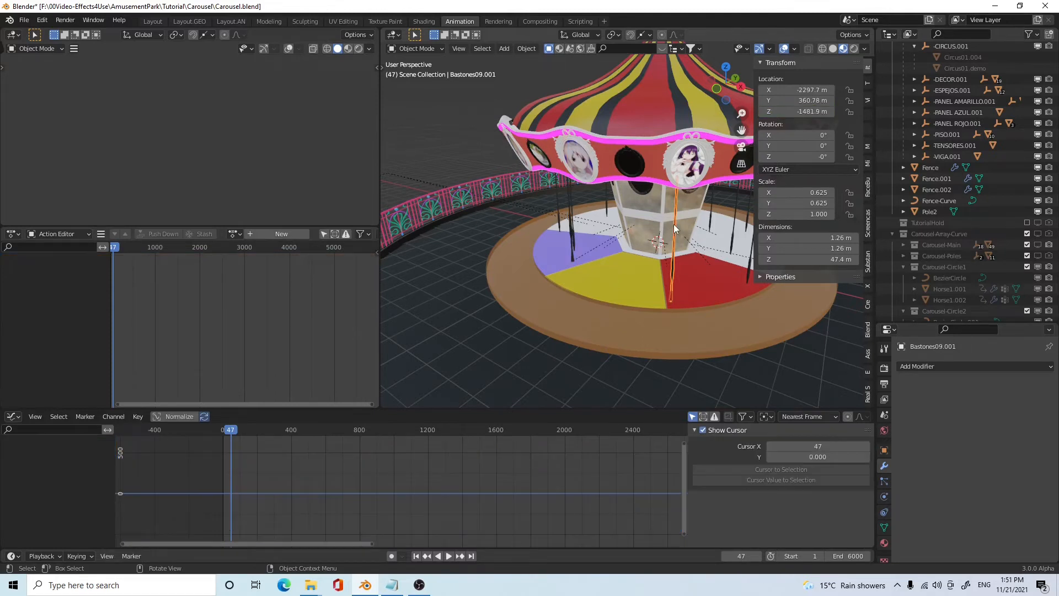
left_click(570, 239)
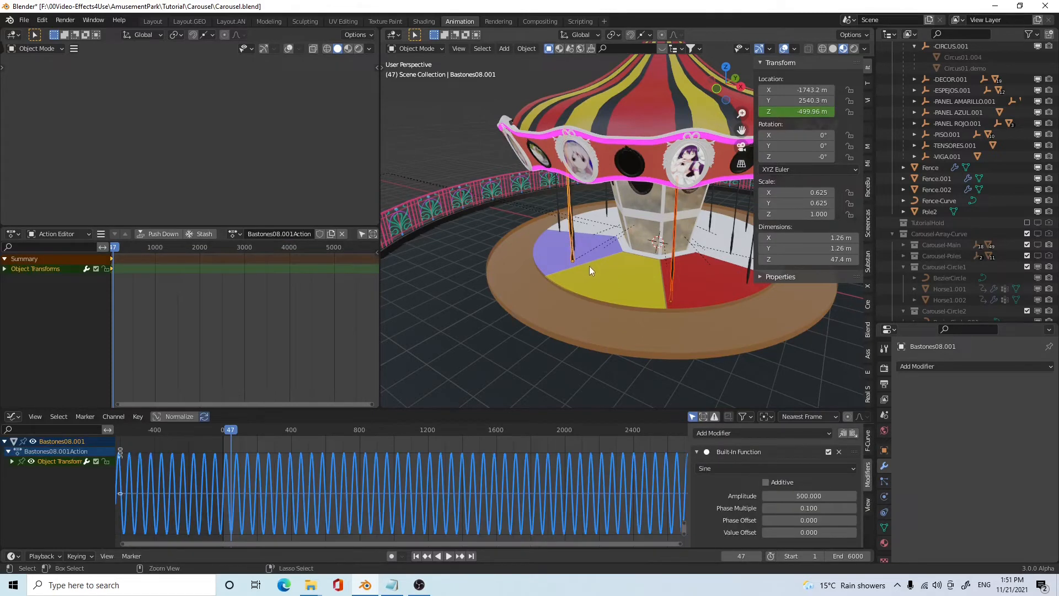
key("ctrl+l")
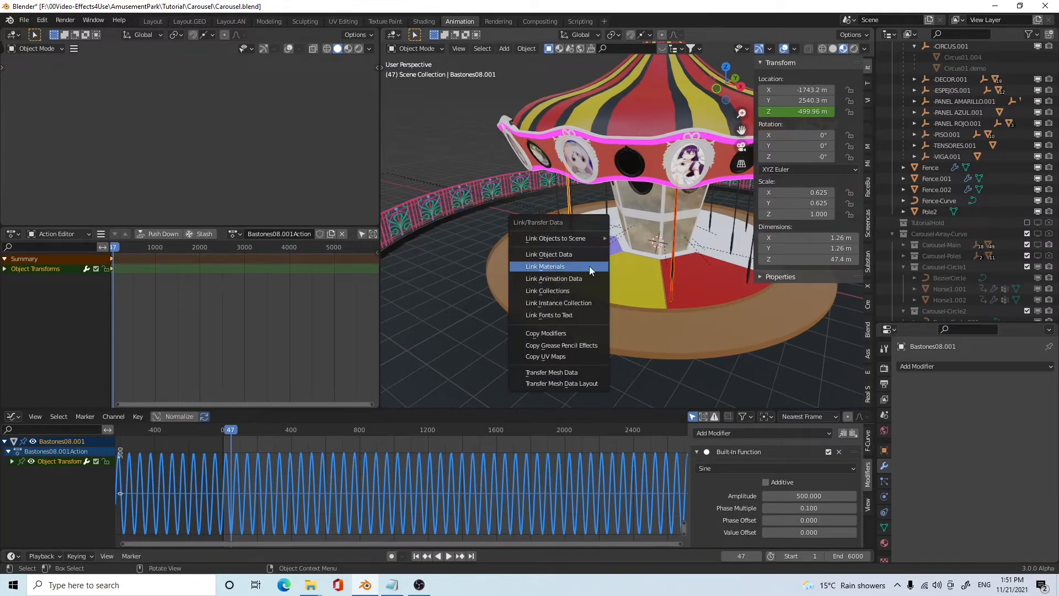
left_click(584, 279)
middle_click_drag(585, 285, 659, 279)
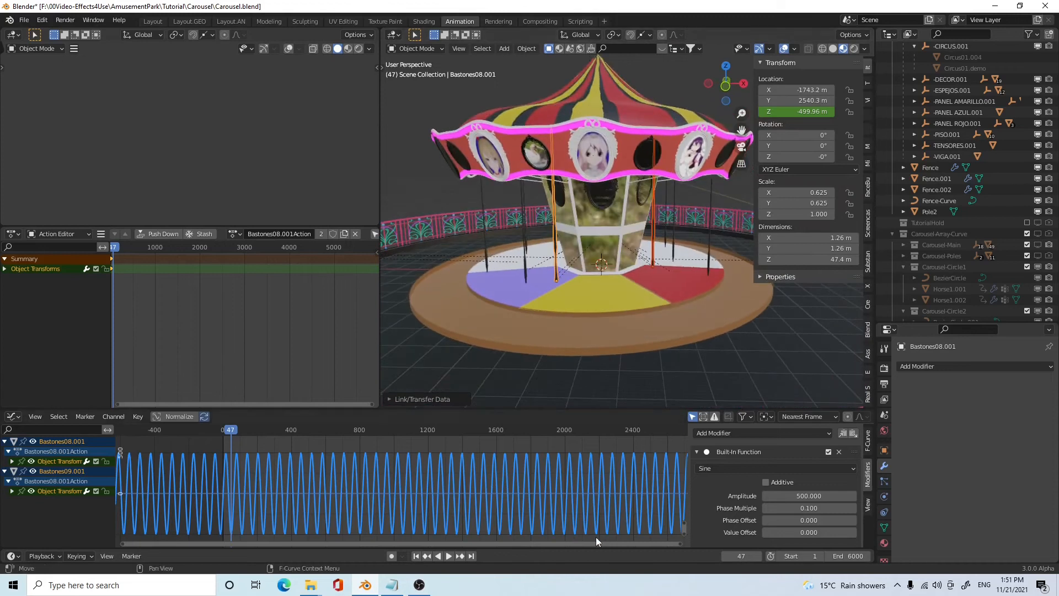
left_click(449, 555)
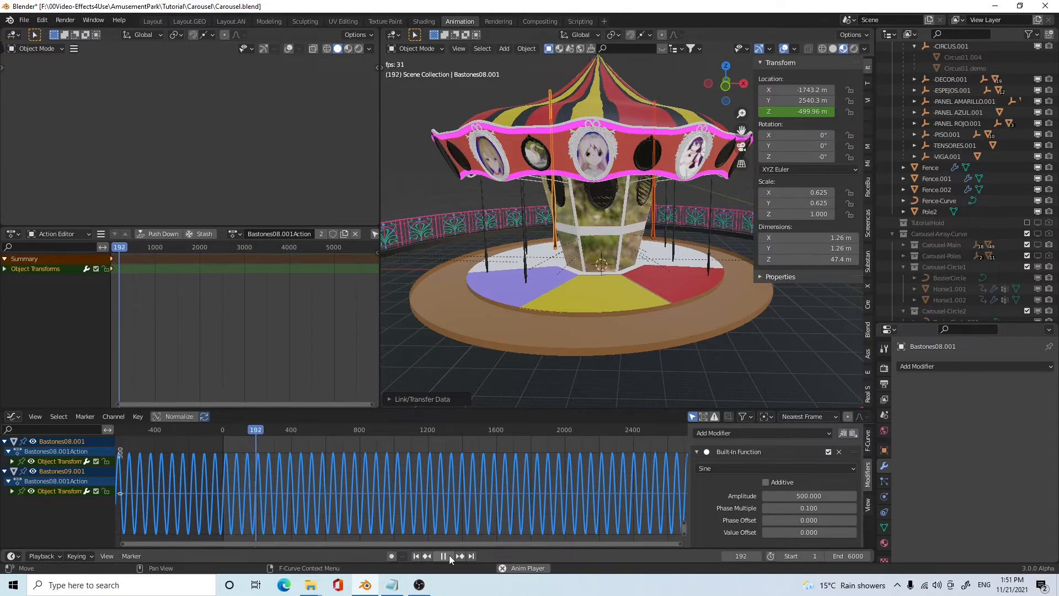
left_click(449, 555)
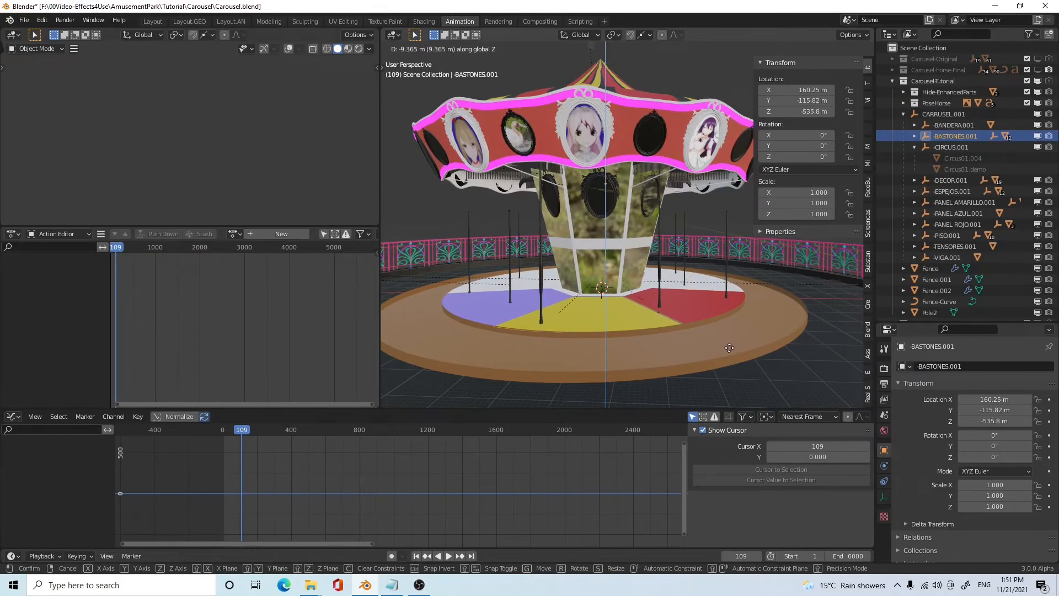
- Move the -BASTONES.001 parent along the Z axis to -412.69 m and play the animation to check the poles' height
left_click(726, 349)
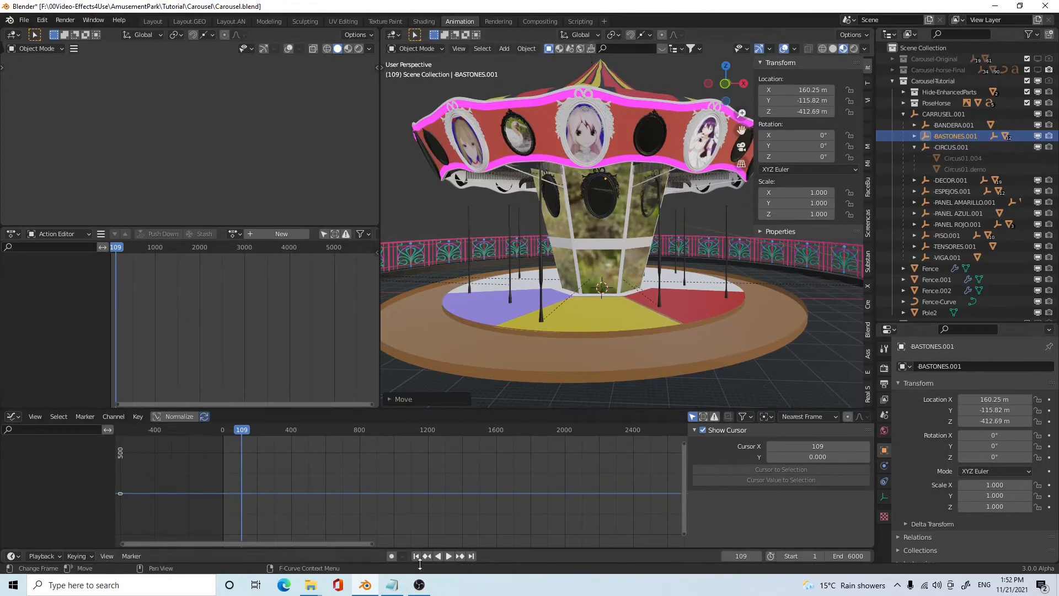
left_click(448, 556)
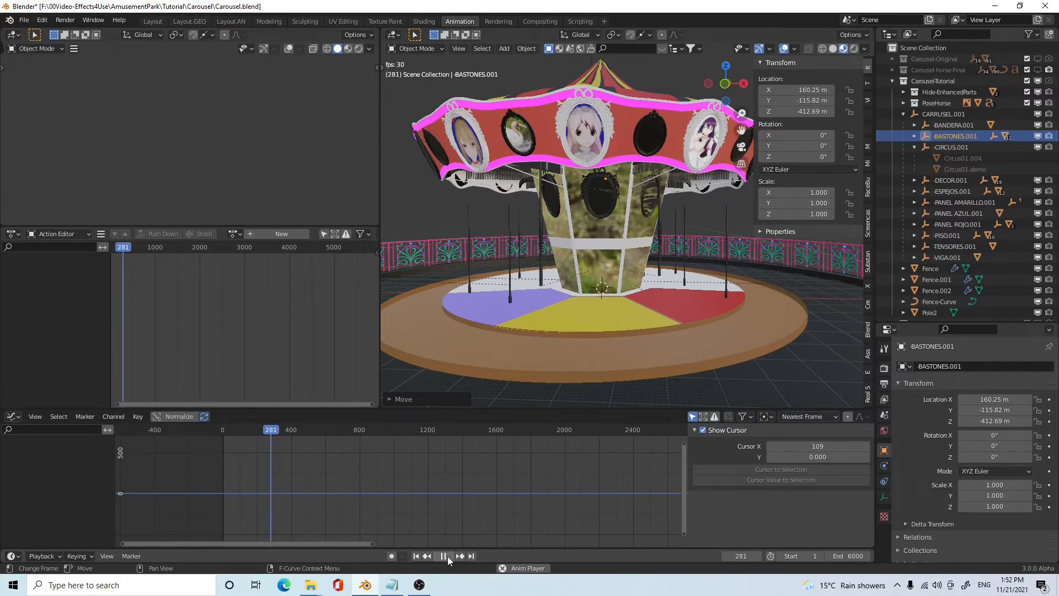
left_click(447, 557)
- Give pole Bastones09.001 its own copy of the shared action and set the sine modifier's Phase Offset to 0.600
middle_click_drag(687, 331, 710, 316)
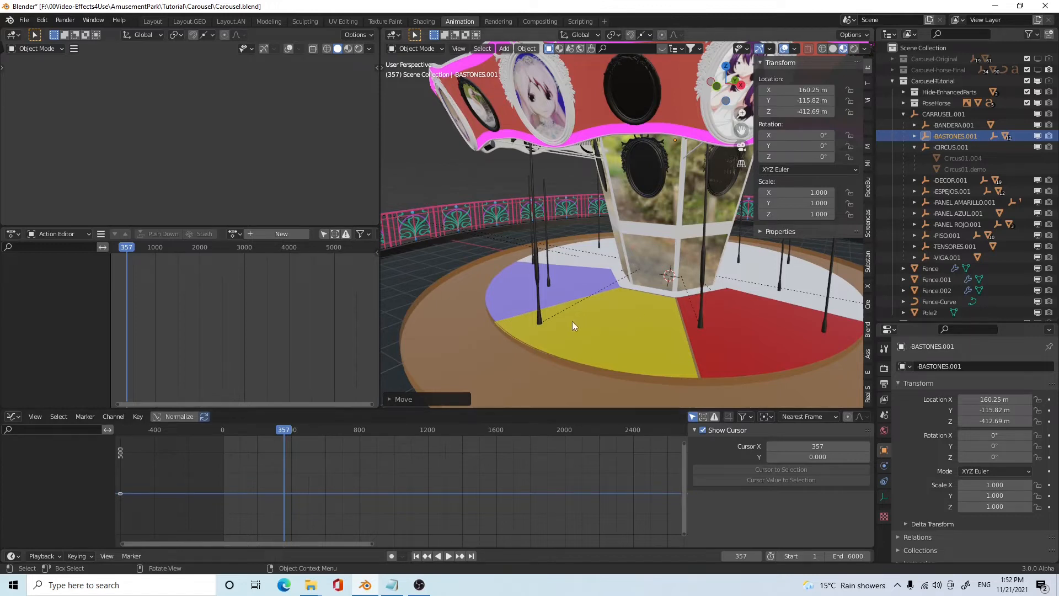
left_click(536, 305)
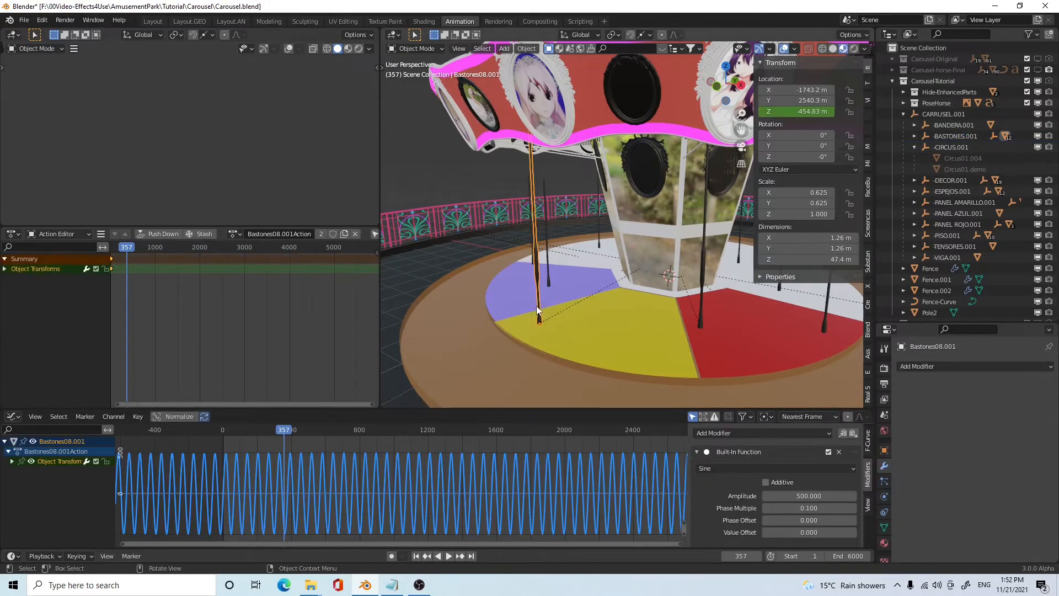
left_click(701, 310)
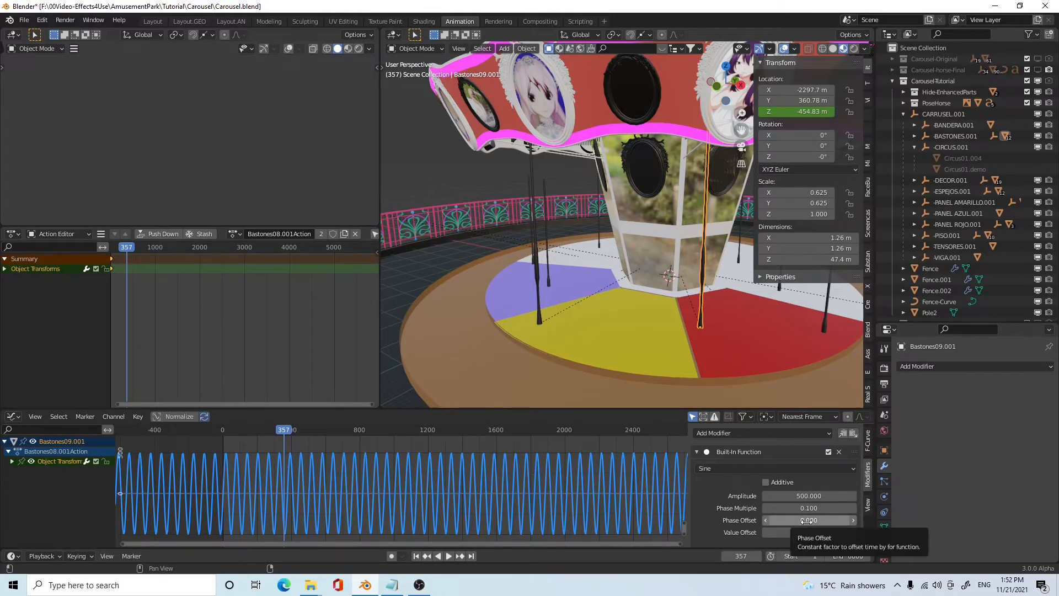
mouse_move(809, 520)
left_mouse_down()
mouse_move(838, 520)
mouse_move(811, 520)
left_mouse_up()
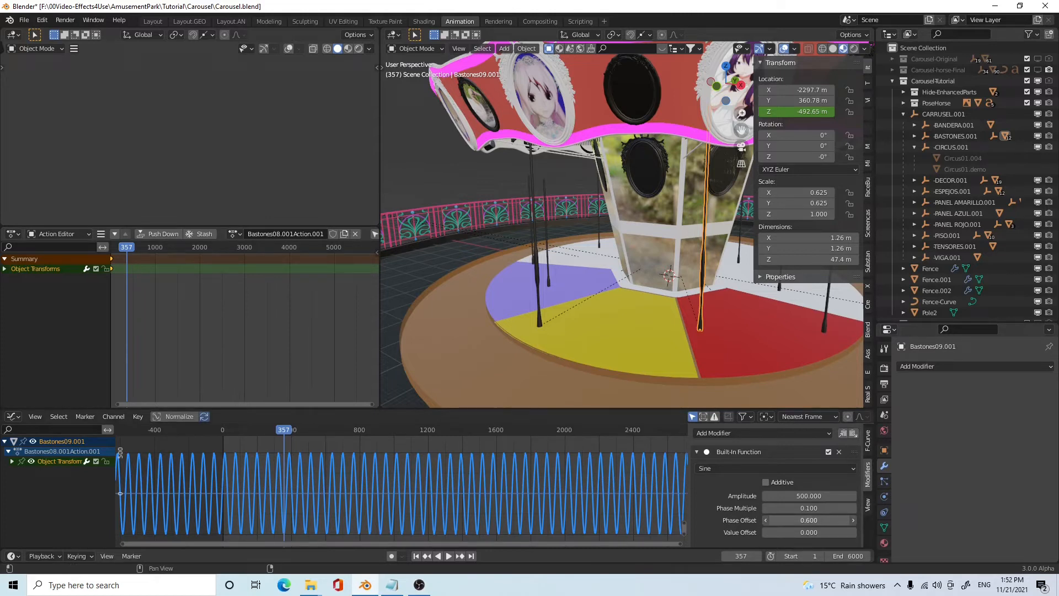
left_click(809, 520)
key("Return")
- Reset the Phase Offset of pole Bastones08.001's sine modifier to 0
left_click(536, 297)
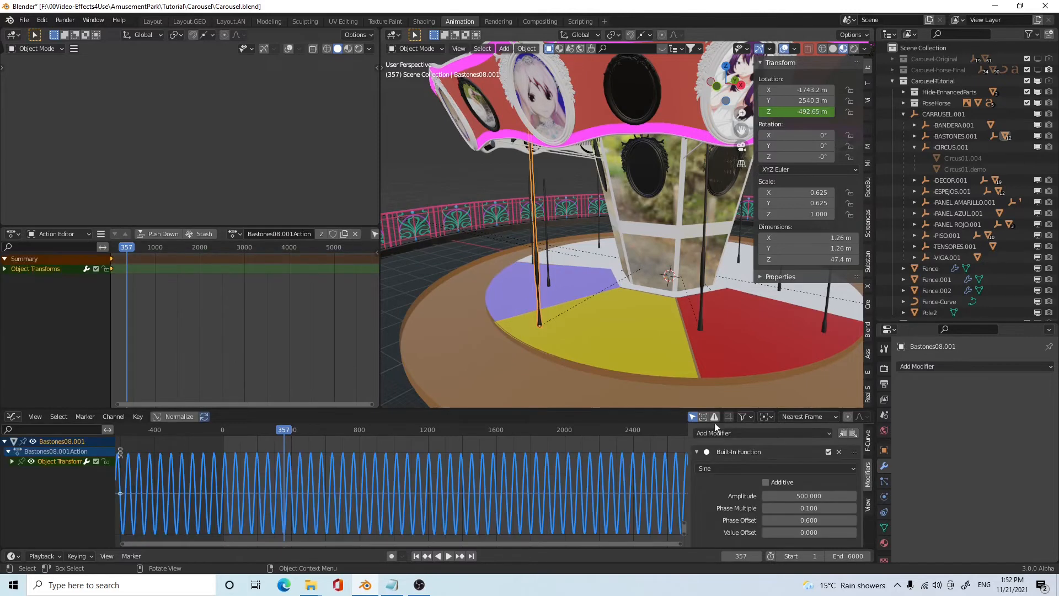
left_click(807, 521)
type("0")
key("Return")
- Set the Phase Offset of pole Bastones09.001's sine modifier to 2.400 and play the animation from the first frame
left_click(699, 317)
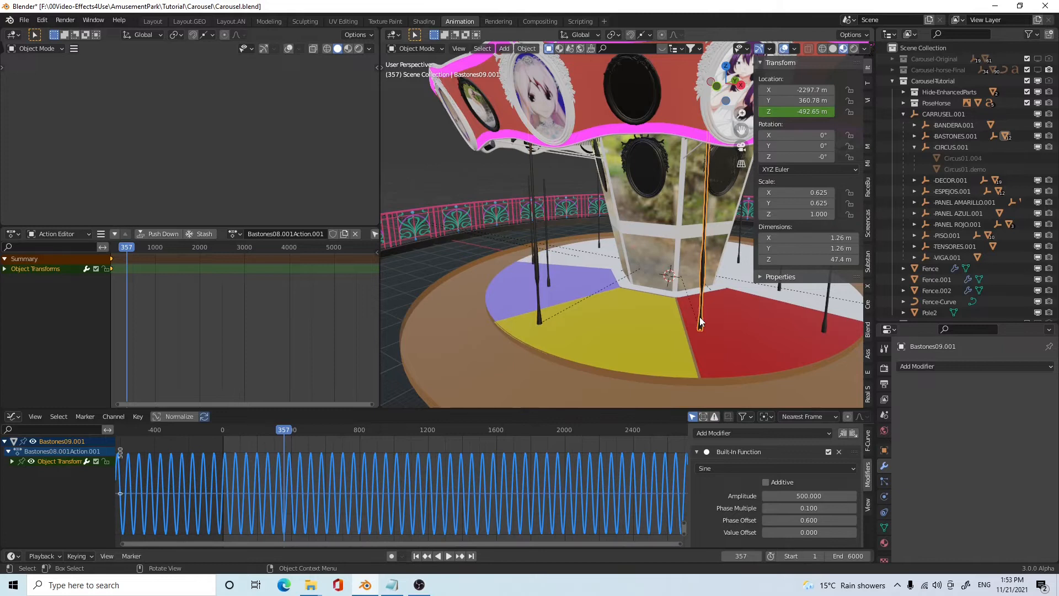
left_click_drag(809, 521, 839, 520)
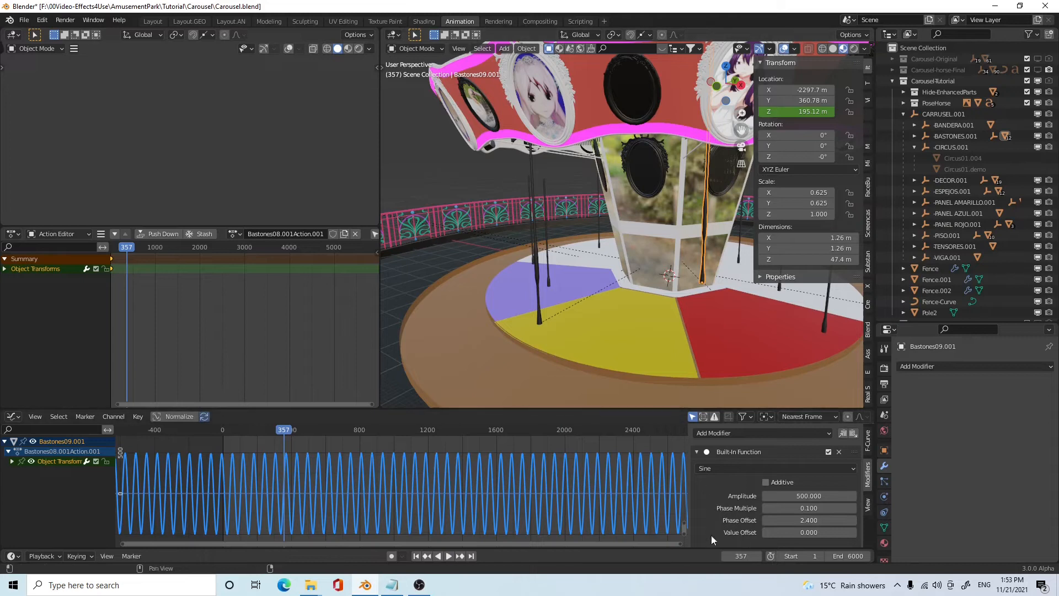
left_click(416, 556)
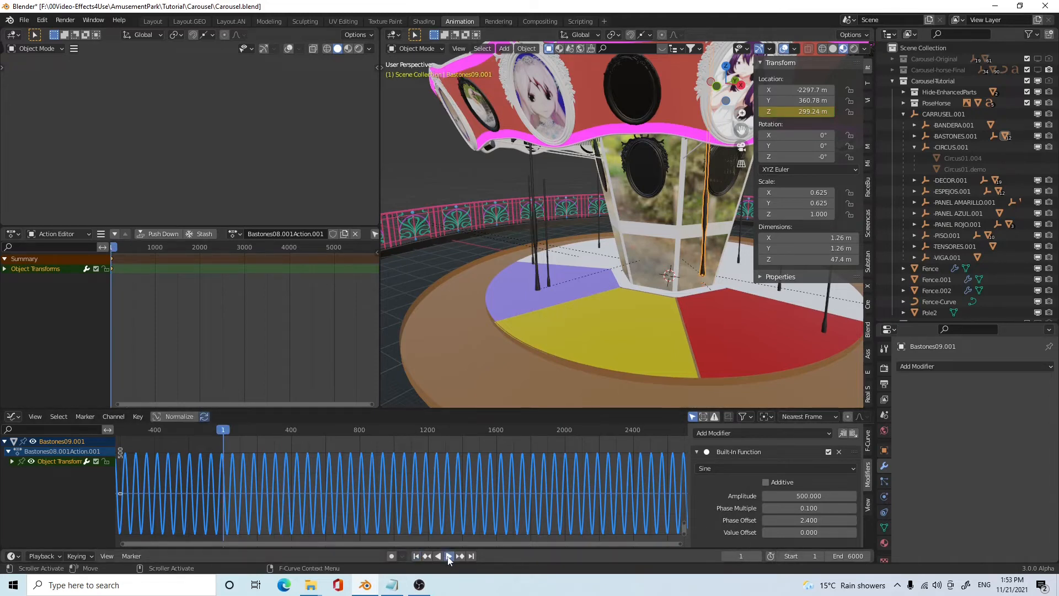
left_click(448, 556)
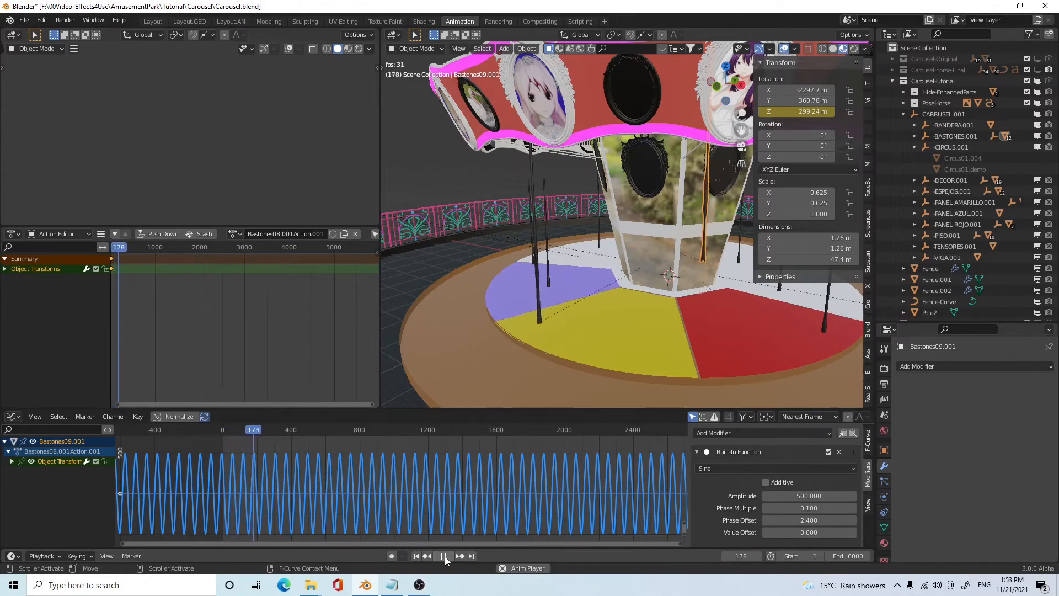
left_click(444, 556)
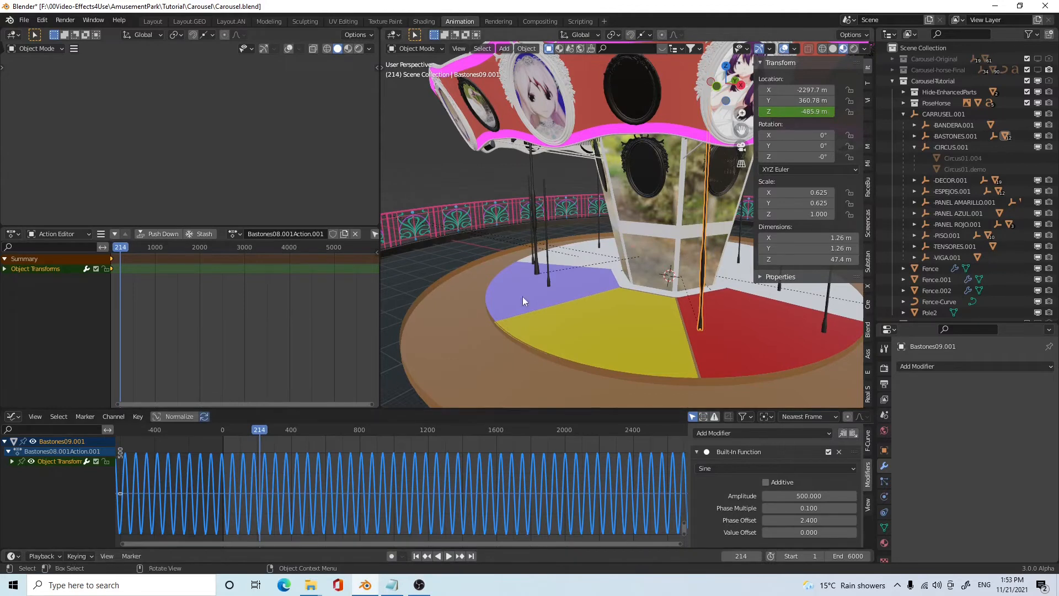
- Compare the curves of Bastones08.001 and Bastones09.001 from the first frame and play the animation to check their offset movement
left_click(416, 556)
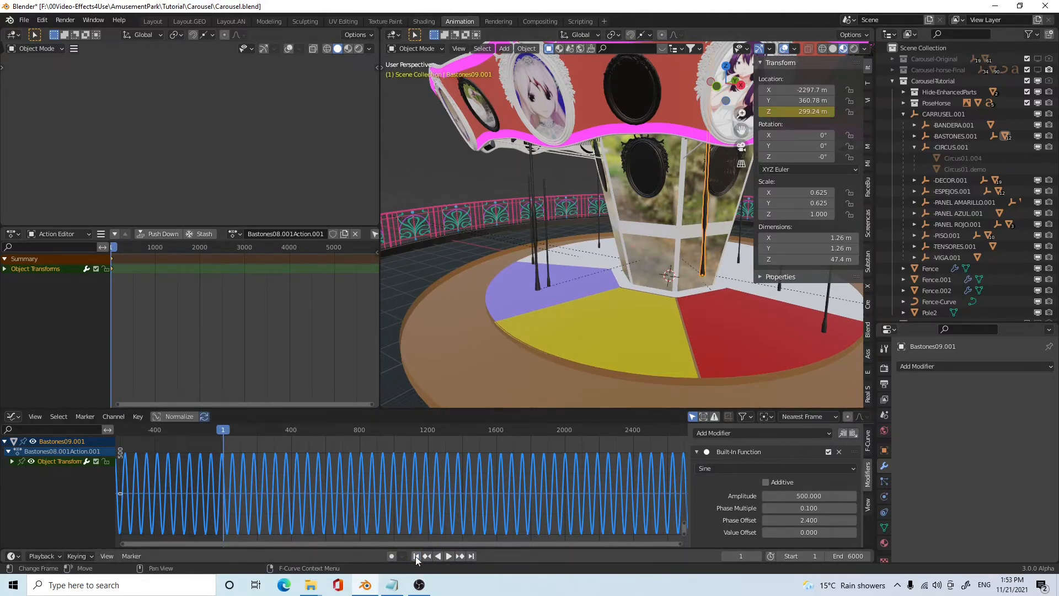
left_click(540, 279)
middle_click_drag(581, 330, 604, 325)
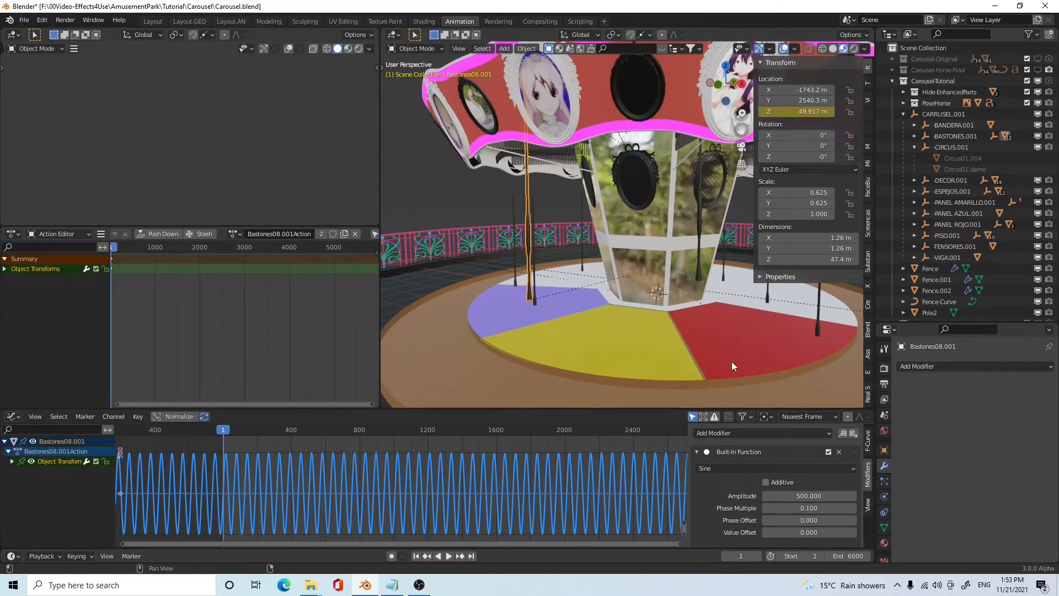
left_click(698, 266)
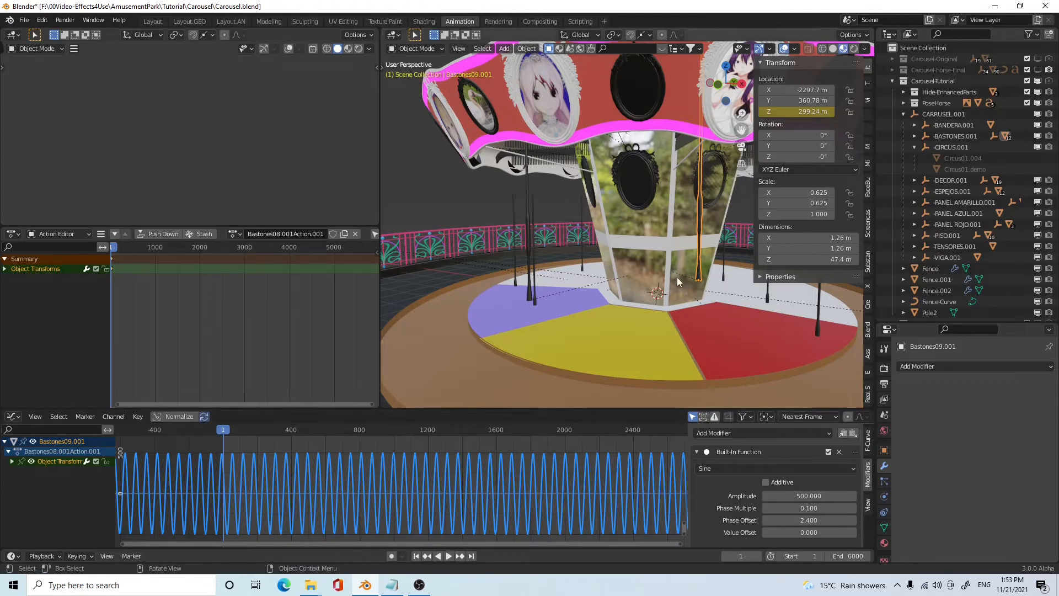
left_click(449, 556)
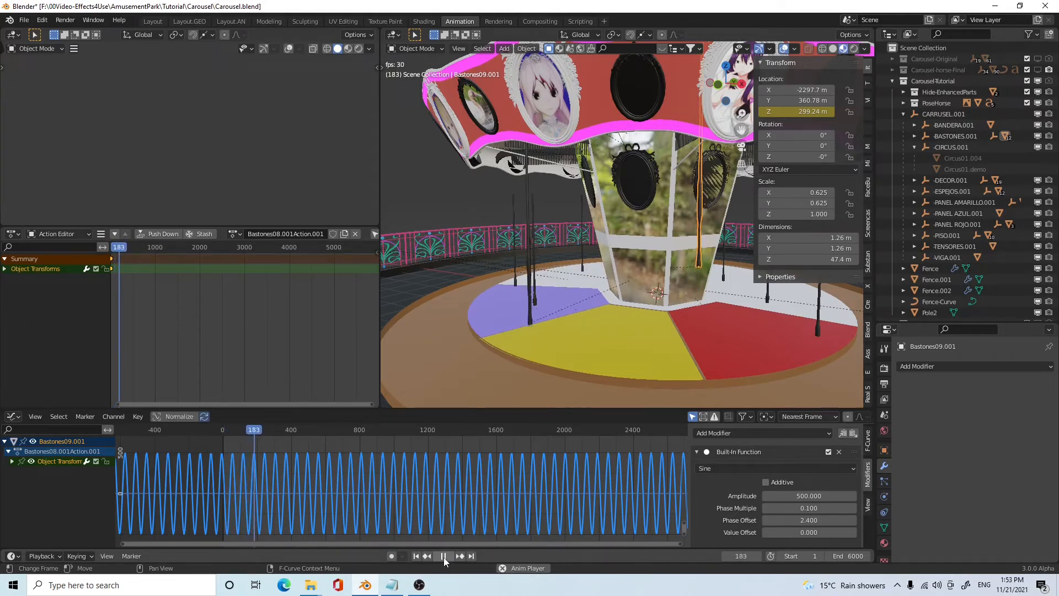
left_click(444, 557)
- Link Bastones08.001's animation data to alternate poles around the carousel, including Bastones01.001, Bastones03.001, Bastones05.001 and Bastones06.001
middle_click_drag(638, 333, 549, 306)
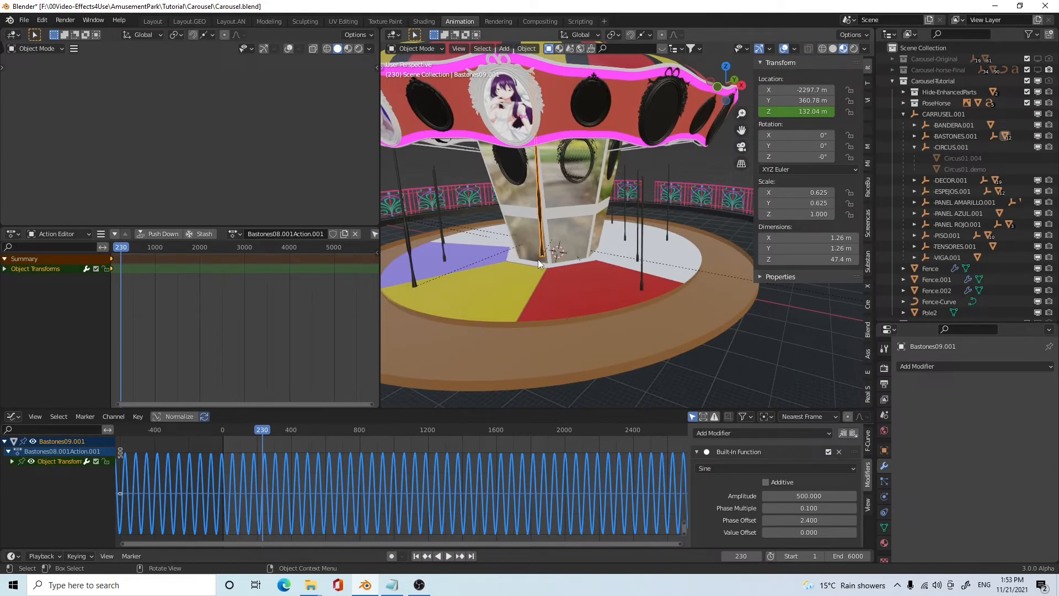
left_click(642, 283)
middle_click_drag(664, 310, 591, 347)
scroll(709, 331, "down", 3)
middle_click_drag(590, 348, 616, 305, "shift")
left_click(627, 273)
scroll(678, 306, "down", 1)
left_click(607, 261, "shift")
scroll(662, 305, "down", 2)
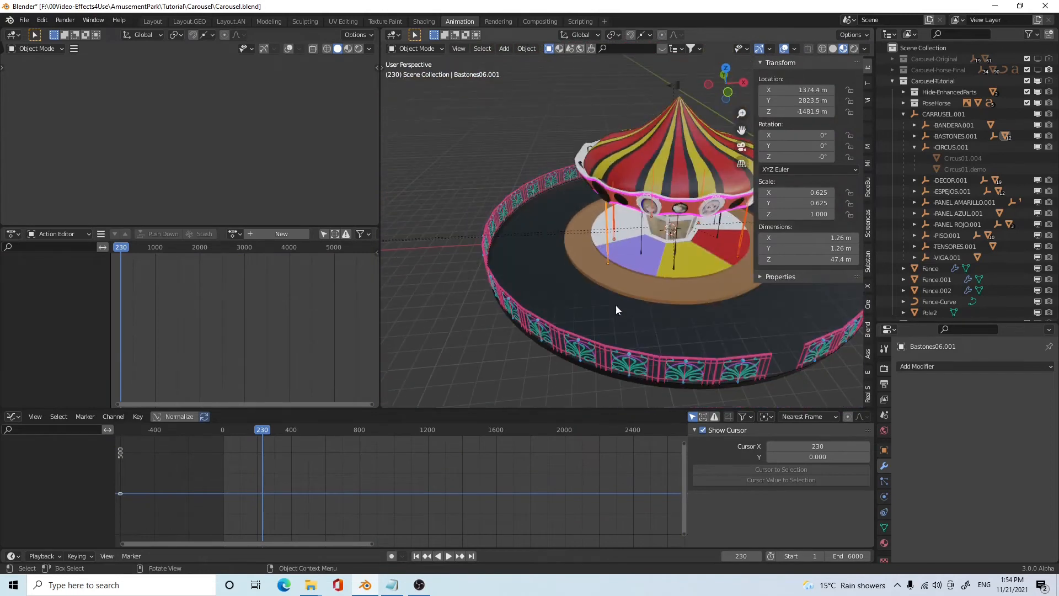
left_click(673, 269, "shift")
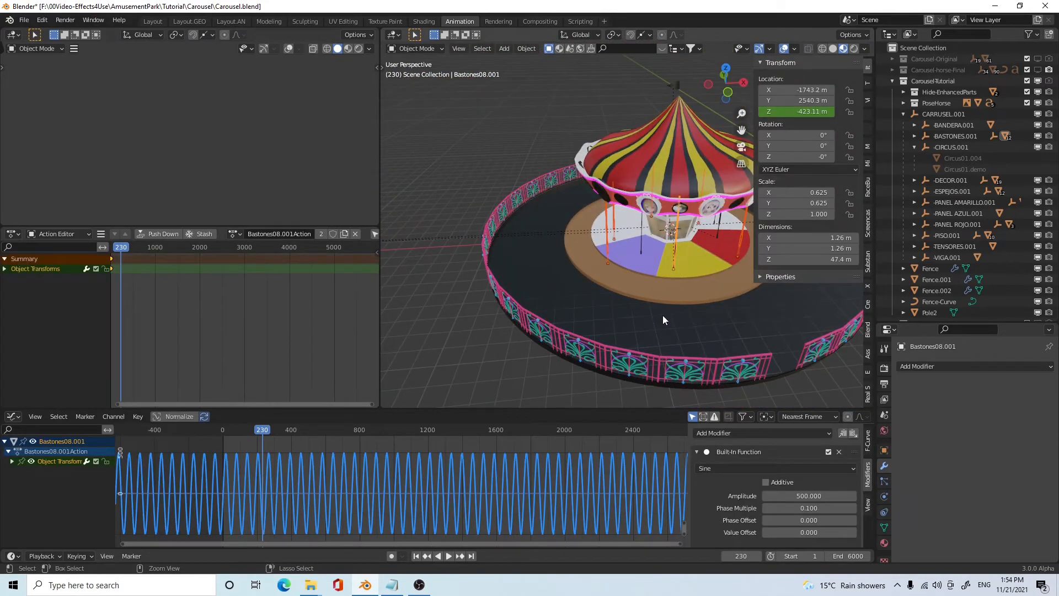
key("ctrl+l")
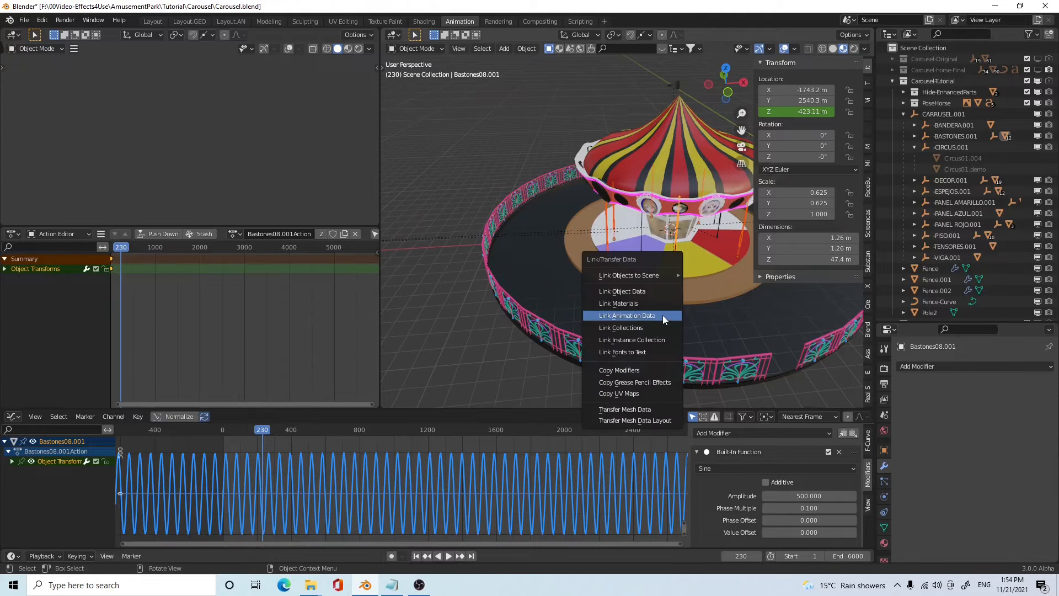
left_click(664, 316)
middle_click_drag(663, 316, 712, 336)
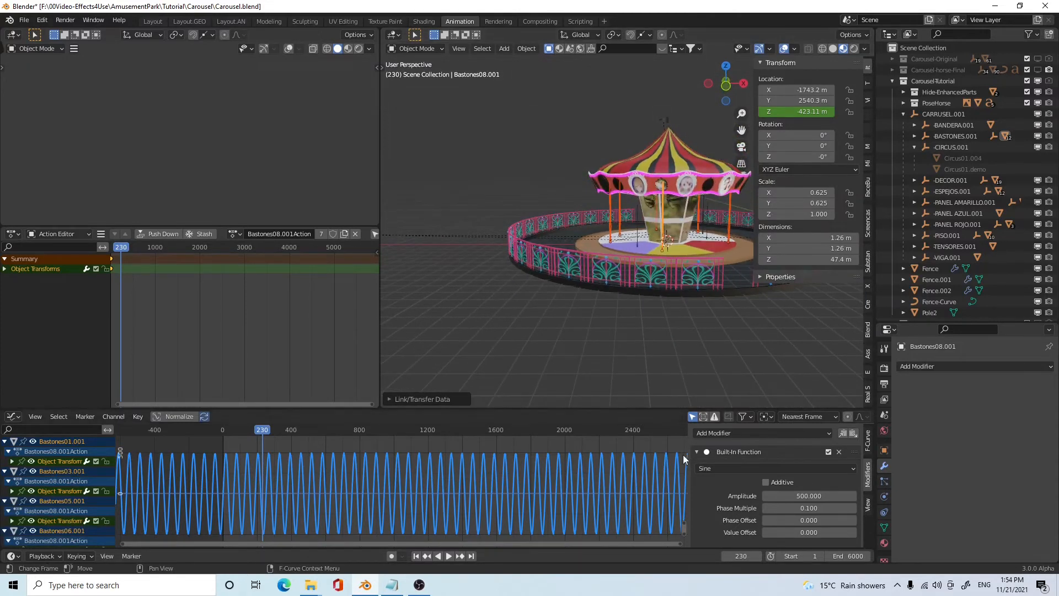
- Play the animation and inspect the movement of the linked poles around the whole carousel
left_click(449, 556)
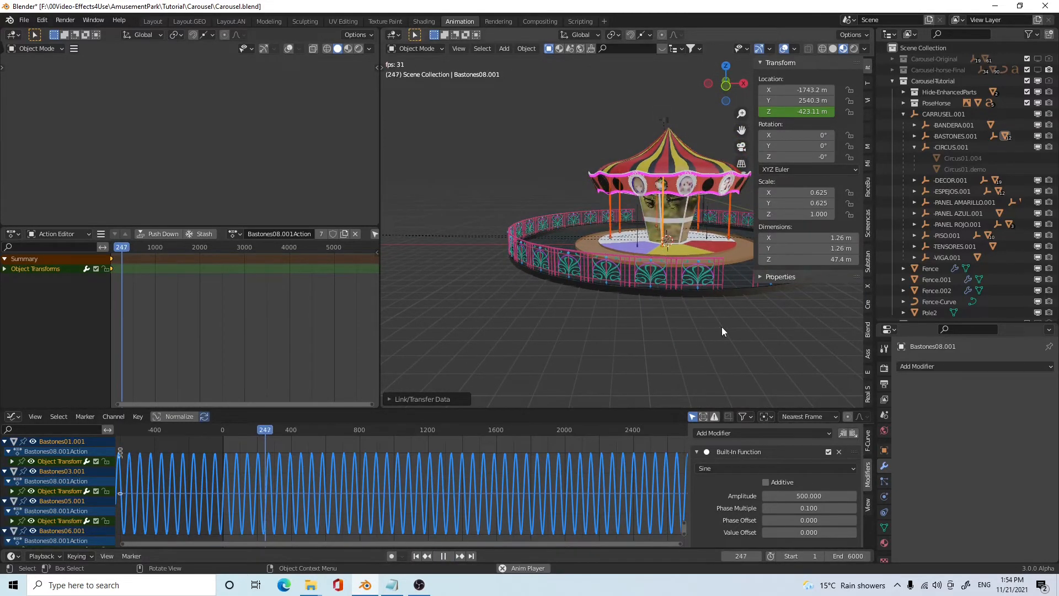
middle_click_drag(722, 303, 585, 333, "shift")
scroll(614, 329, "up", 3)
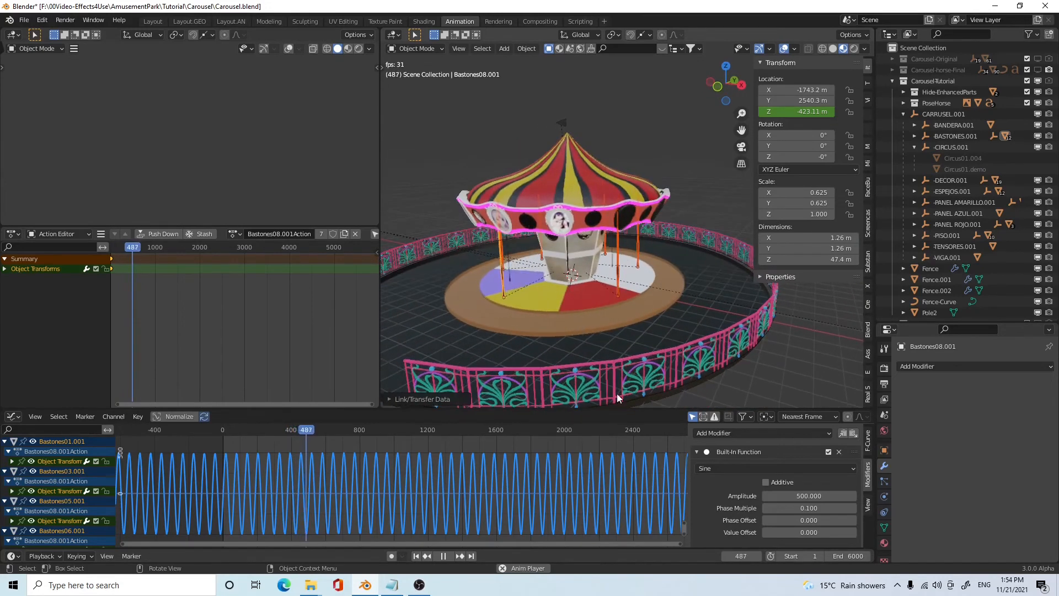
left_click(444, 555)
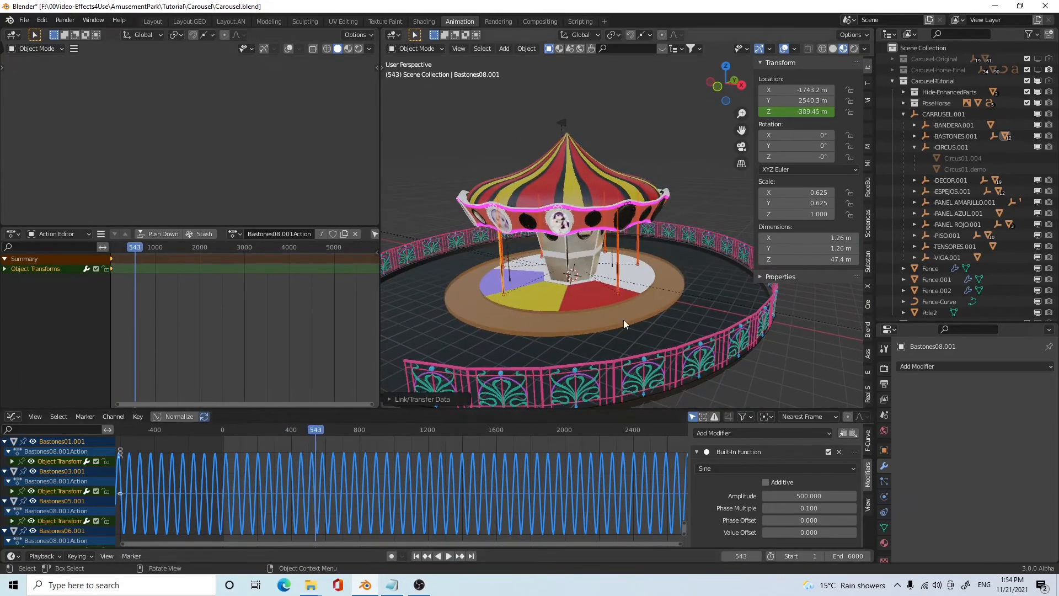
- Link Bastones09.001's phase-offset animation data to the remaining unanimated poles and clear the selection
scroll(623, 320, "up", 5)
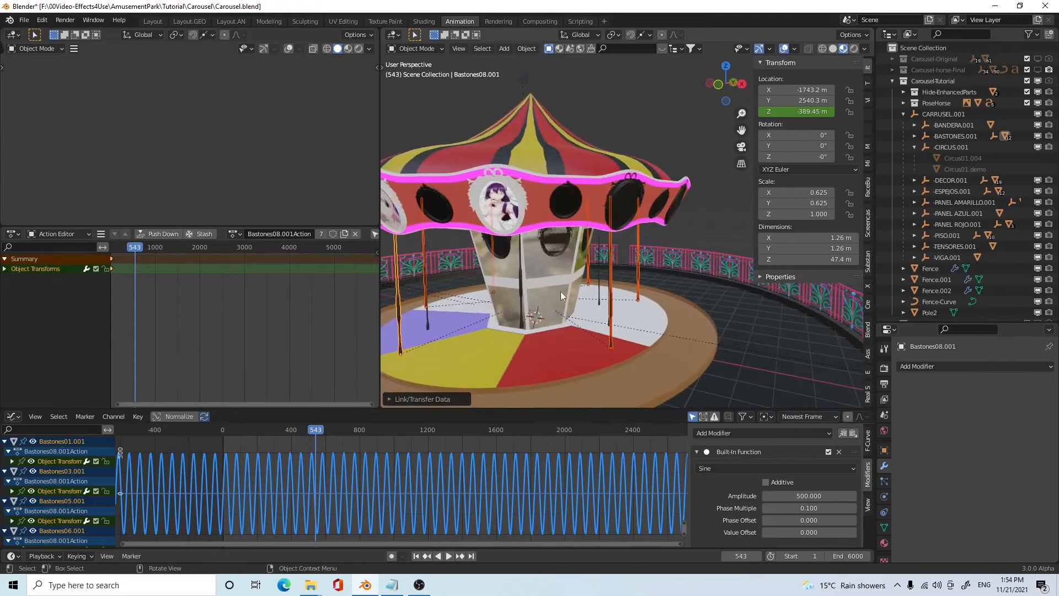
left_click(522, 285)
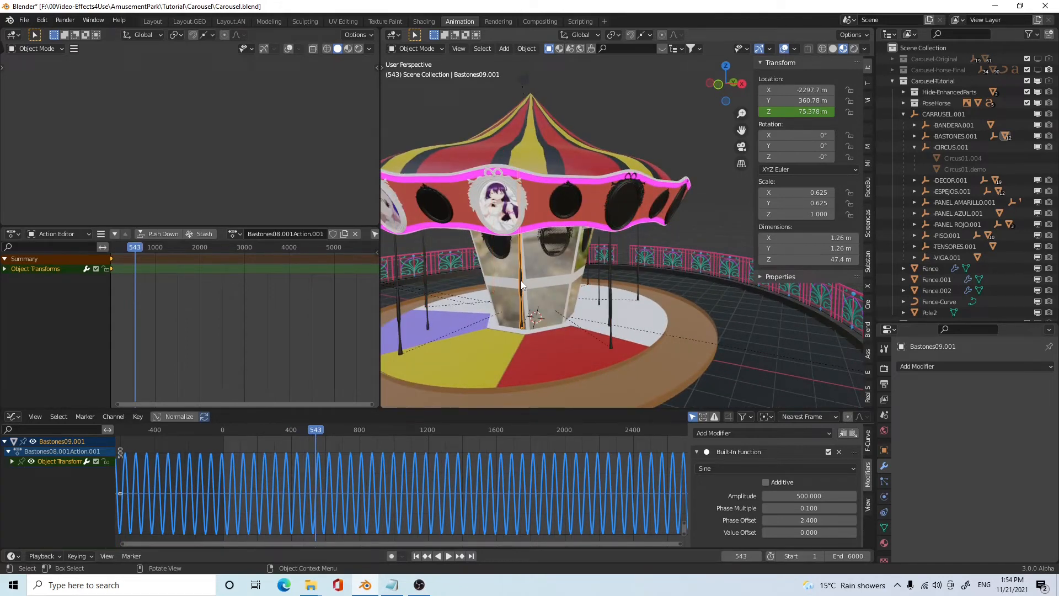
mouse_move(677, 283)
middle_mouse_down()
mouse_move(633, 296)
mouse_move(696, 316)
mouse_move(802, 385)
mouse_move(747, 352)
mouse_move(646, 361)
middle_mouse_up()
left_click(666, 307)
left_click(628, 344, "shift")
mouse_move(720, 372)
middle_mouse_down()
mouse_move(652, 365)
mouse_move(710, 326)
mouse_move(641, 426)
mouse_move(637, 379)
middle_mouse_up()
left_click(656, 340, "shift")
key("ctrl+l")
left_click(634, 342)
left_click(732, 281)
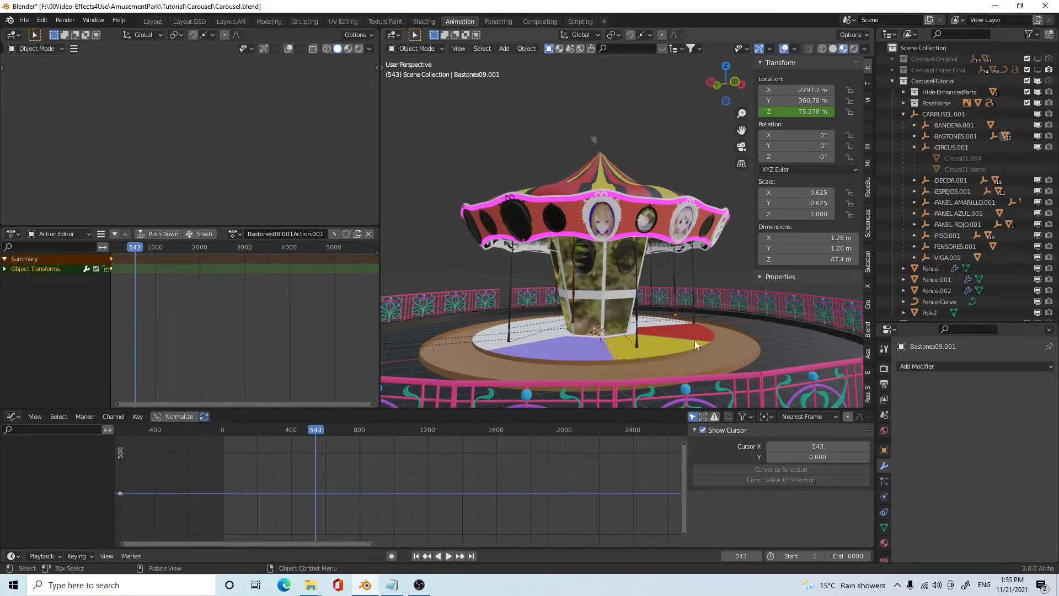
- Play the animation and inspect the up-and-down movement of all the poles around the carousel
left_click(449, 556)
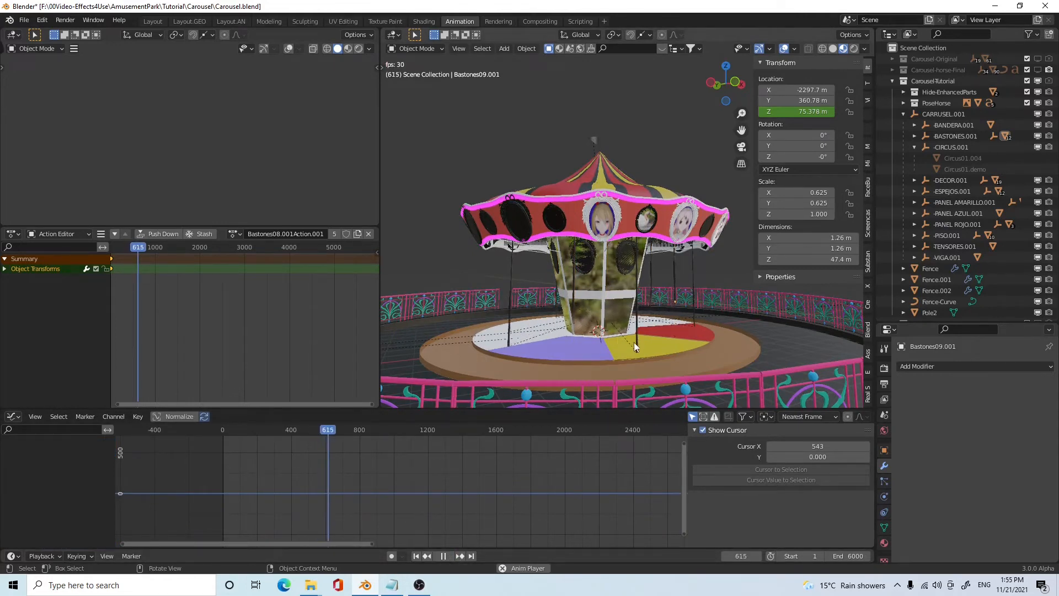
middle_click_drag(713, 335, 640, 332)
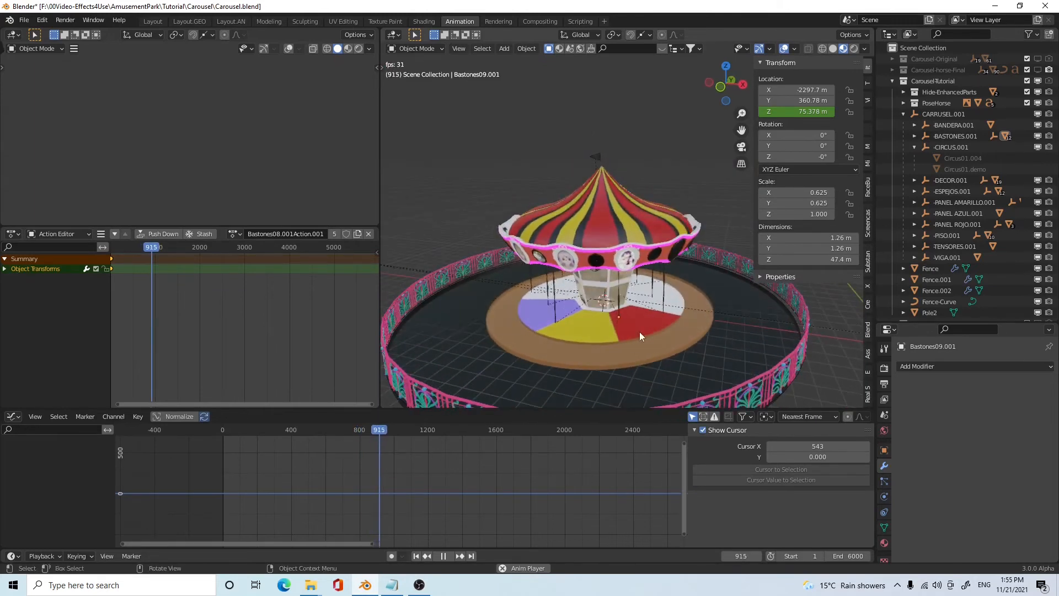
left_click(442, 557)
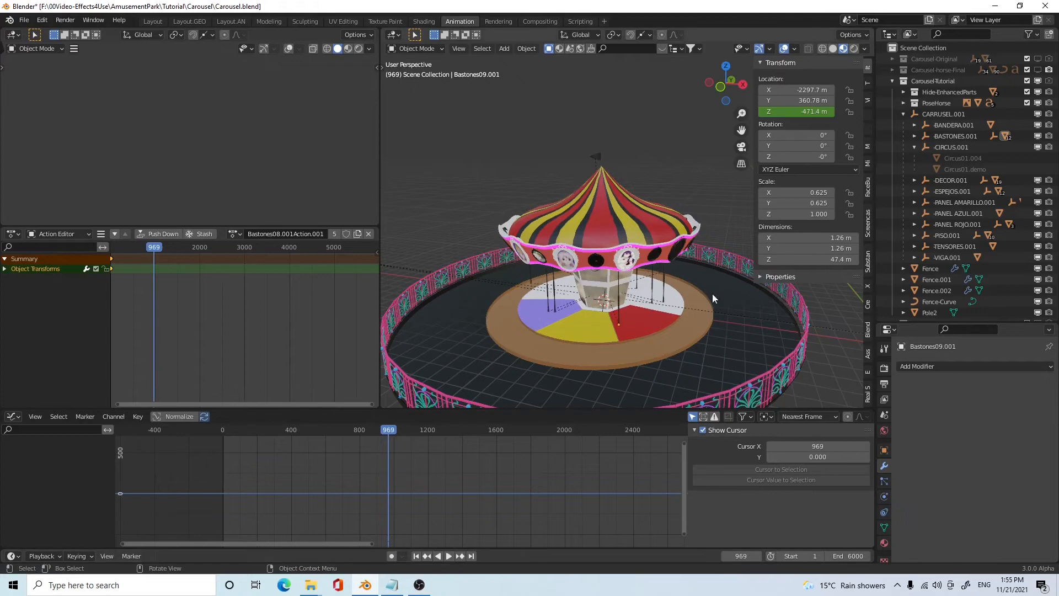
scroll(633, 337, "up", 3)
middle_click_drag(634, 337, 628, 320)
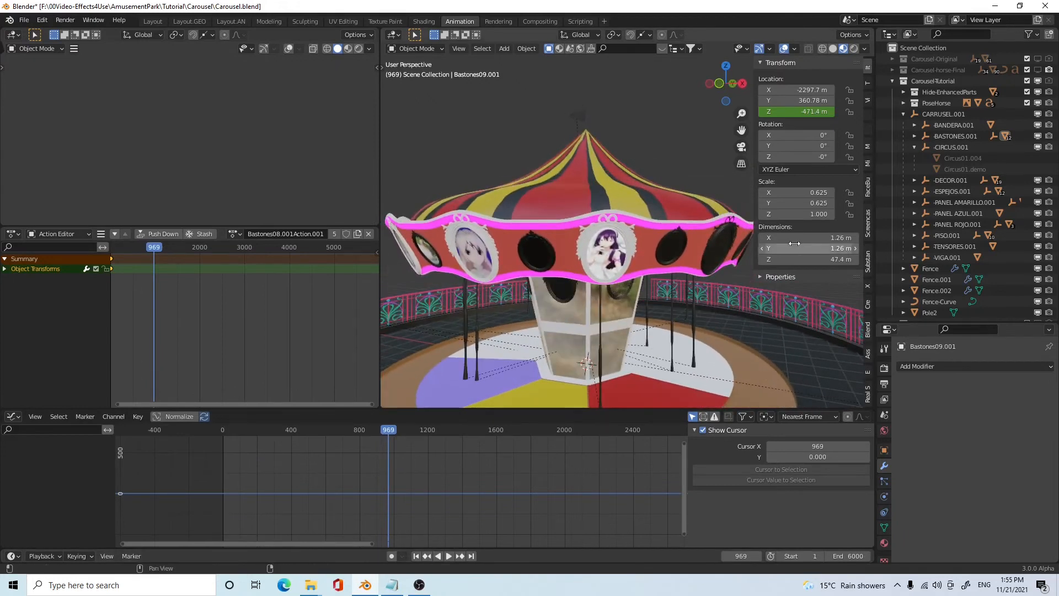
- Locate Bastones09.001 in the CARRUSEL.001 hierarchy and select the poles' parent empty, Bastones13.001
left_click(914, 146)
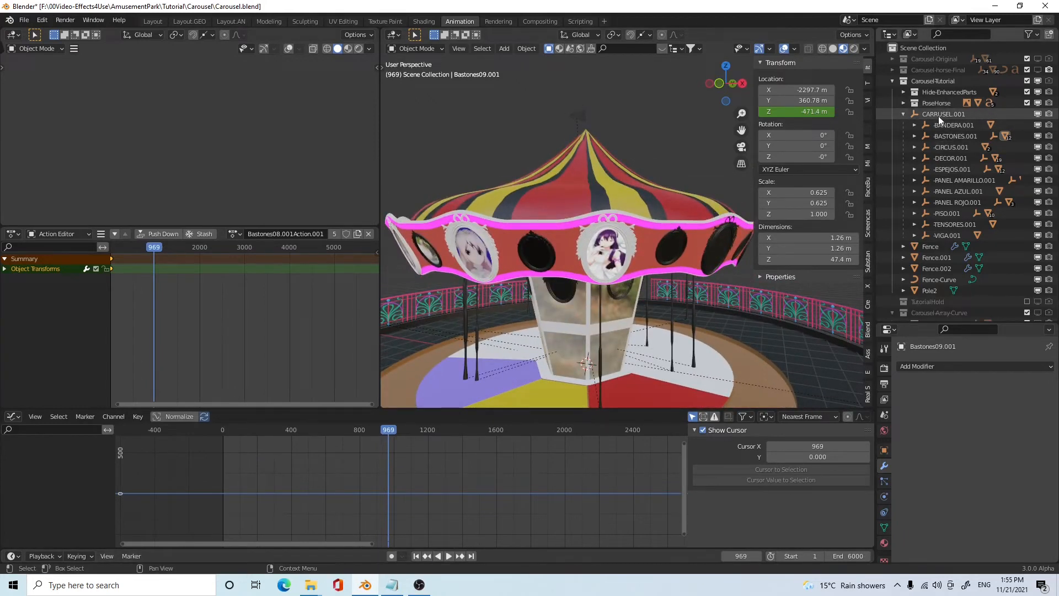
left_click(939, 115)
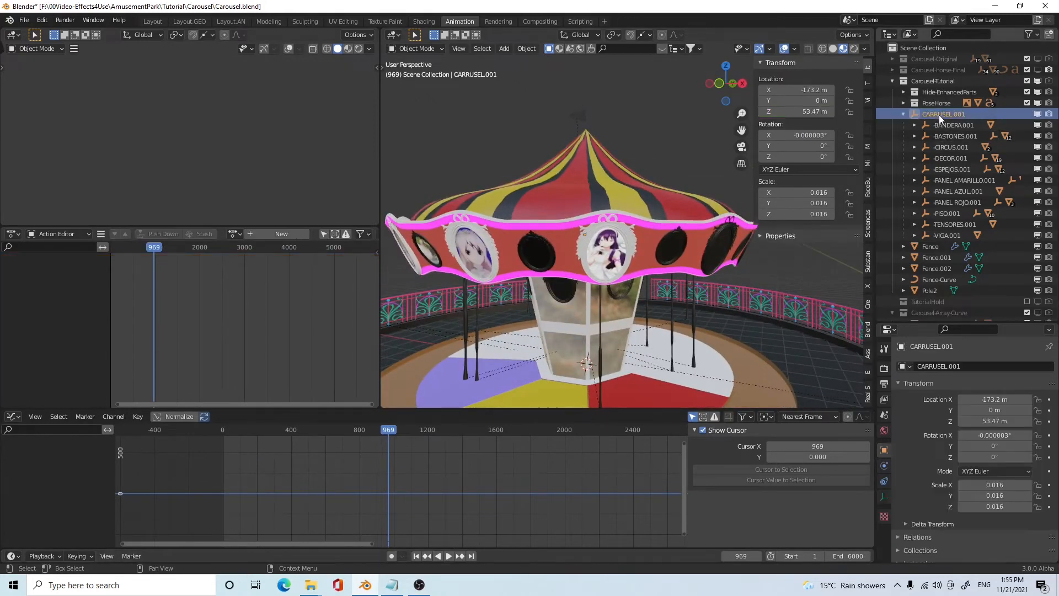
left_click(905, 114)
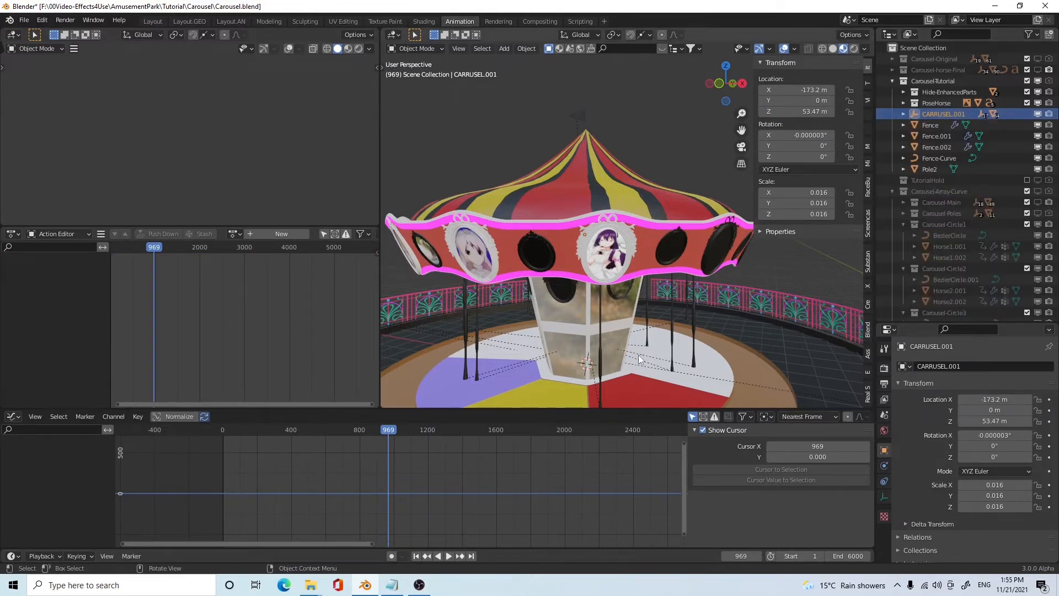
left_click(601, 359)
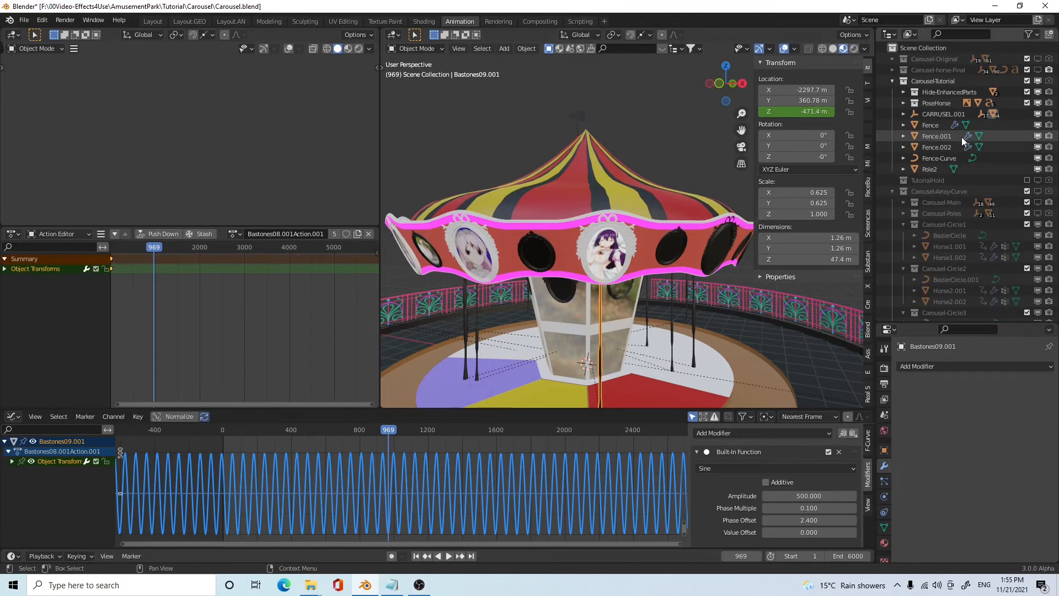
key("KP_Decimal")
left_click(960, 78)
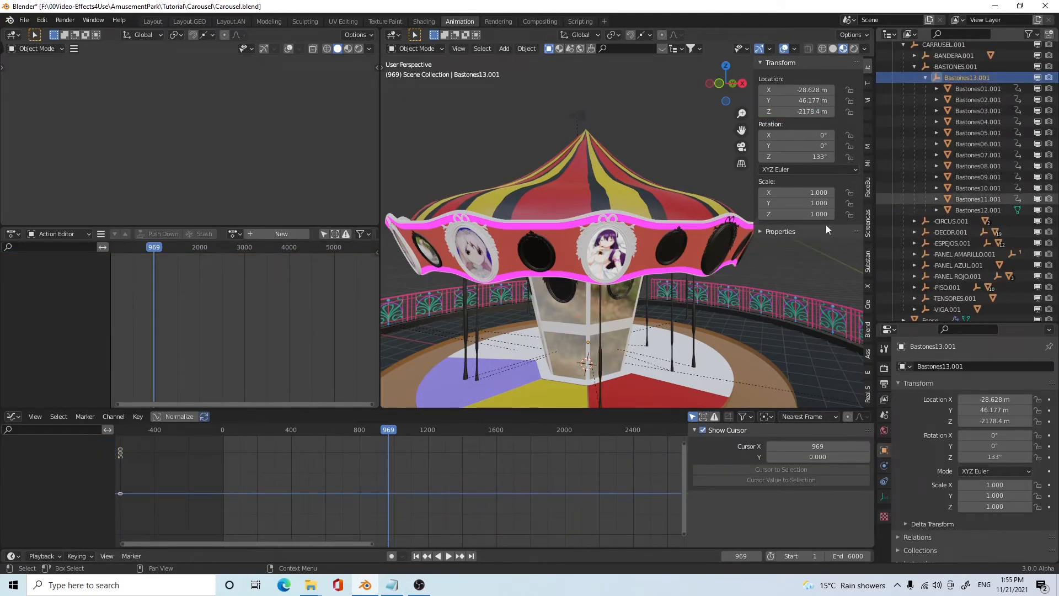
left_click(598, 364)
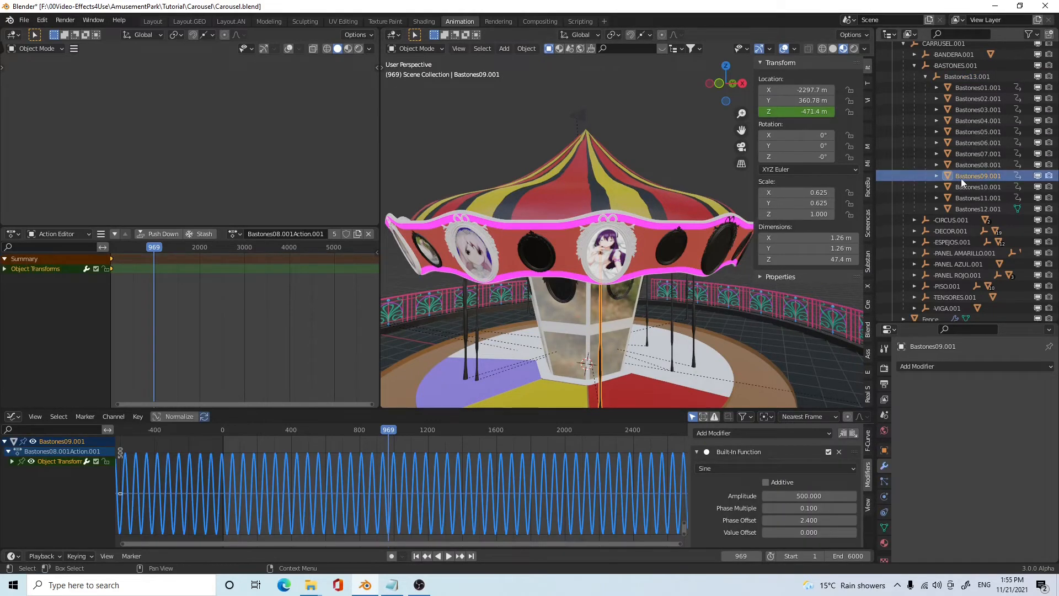
left_click(946, 76)
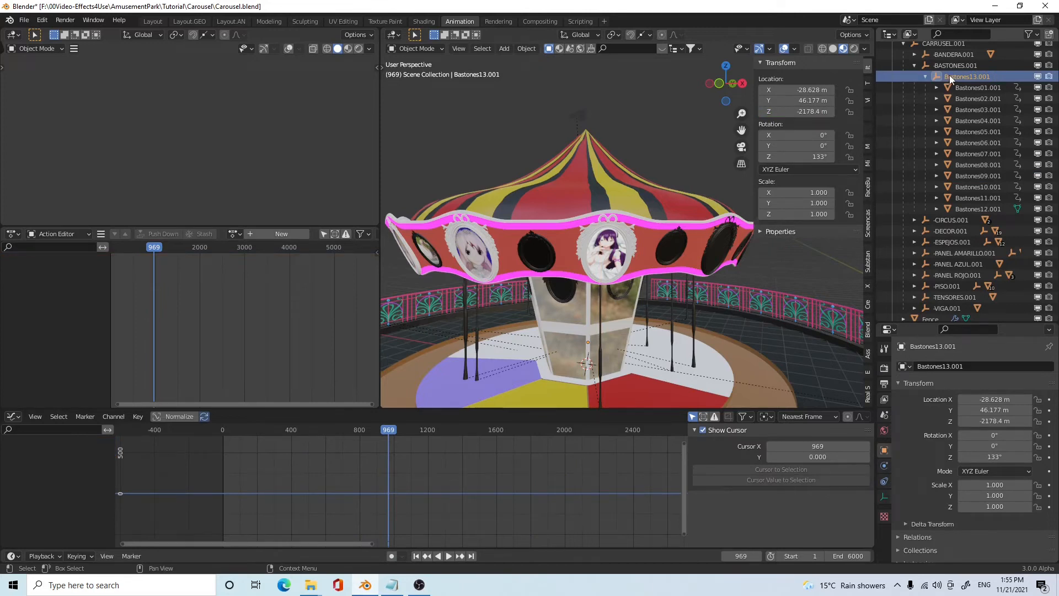
- Insert a single keyframe on Bastones13.001's Z rotation at frame 1, working in the Layout workspace
left_click(416, 556)
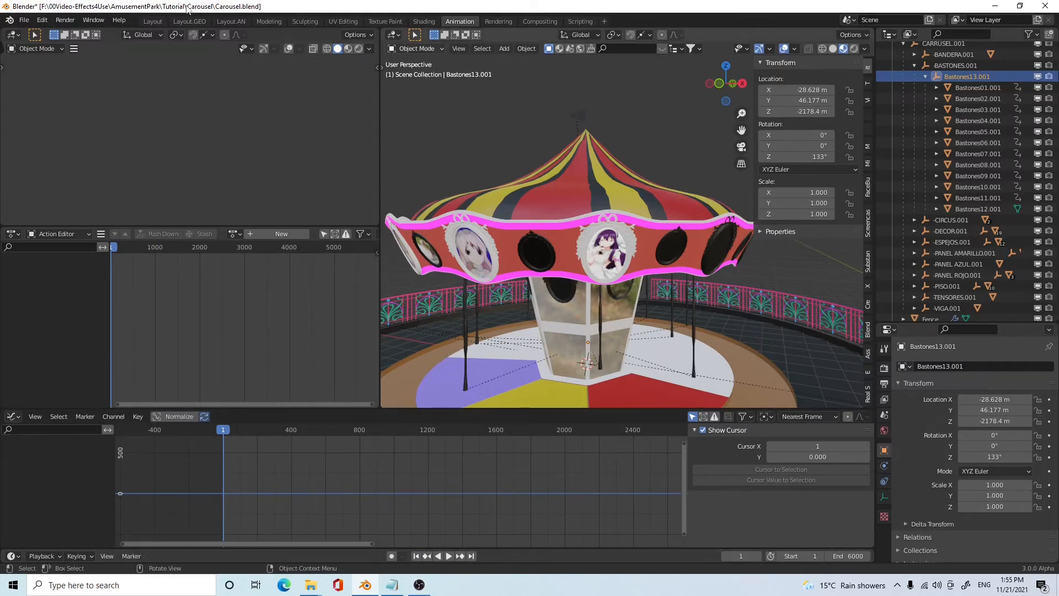
left_click(153, 21)
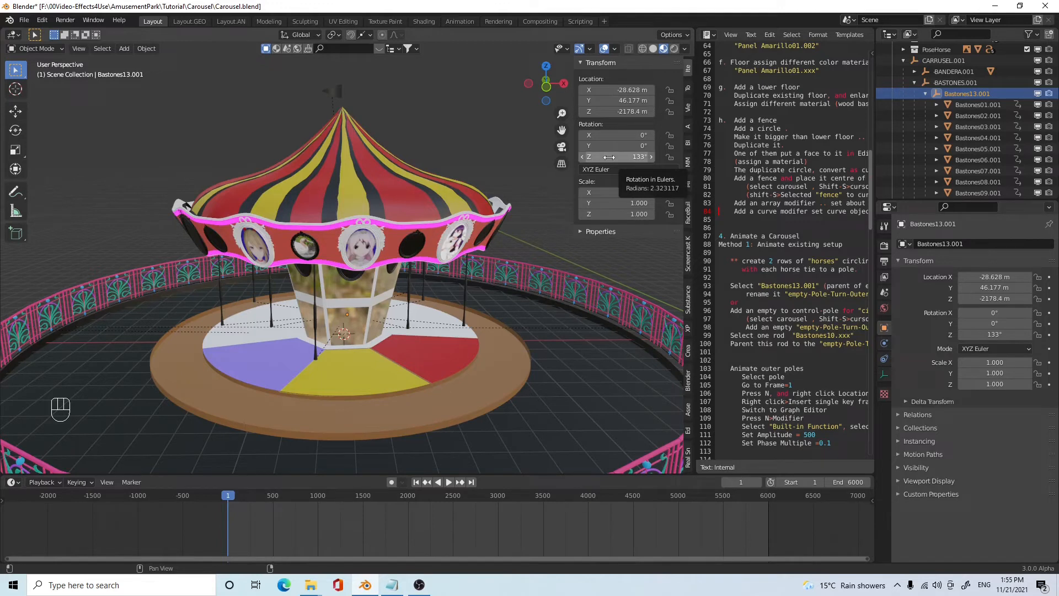
right_click(637, 157)
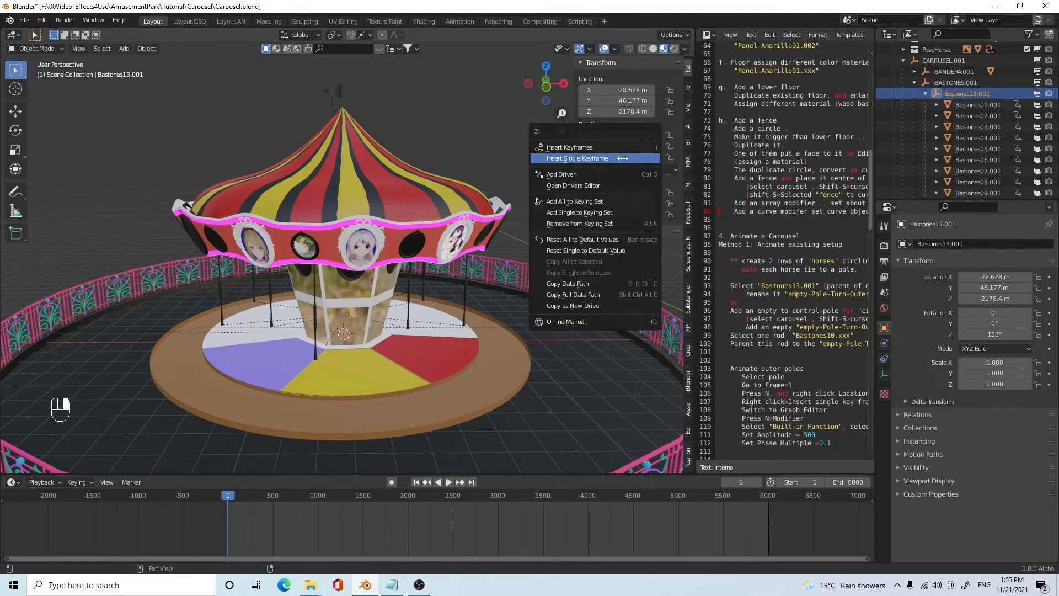
left_click(622, 158)
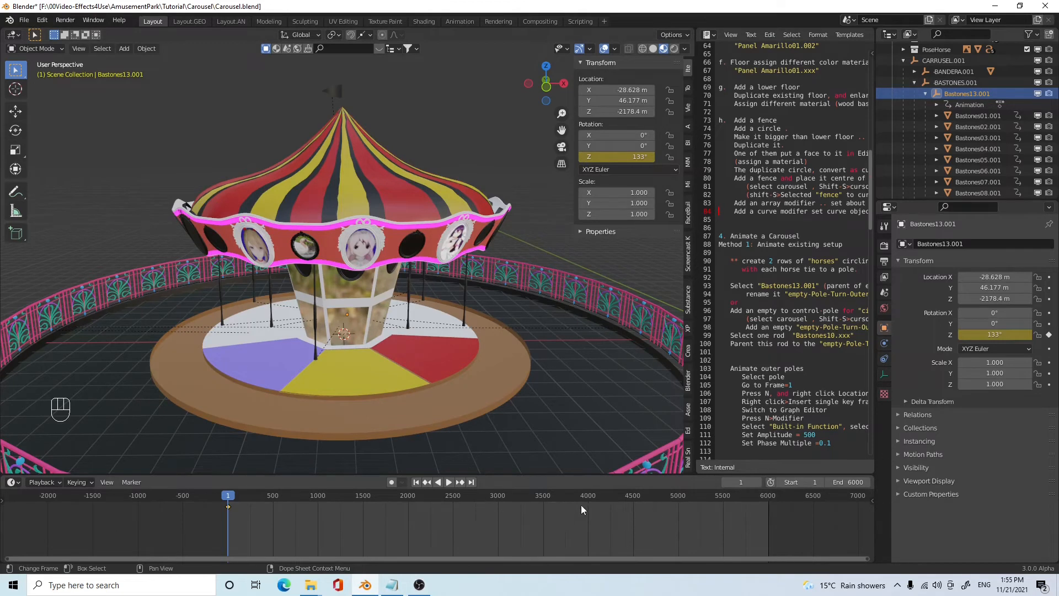
- At frame 6001, set Bastones13.001's Z rotation to -6480° and insert a single keyframe on it
left_click(472, 483)
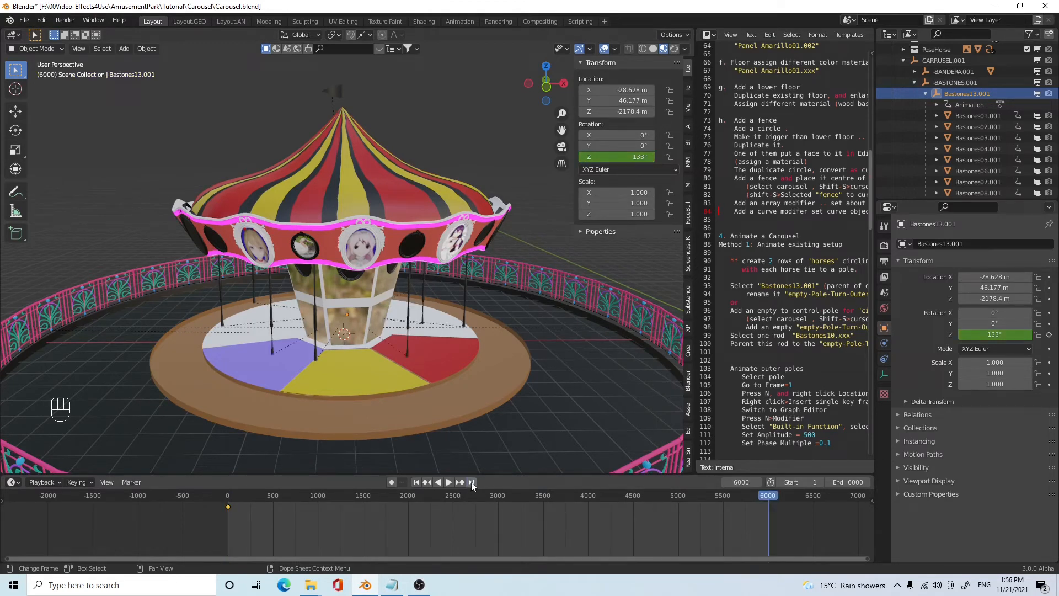
key("Right")
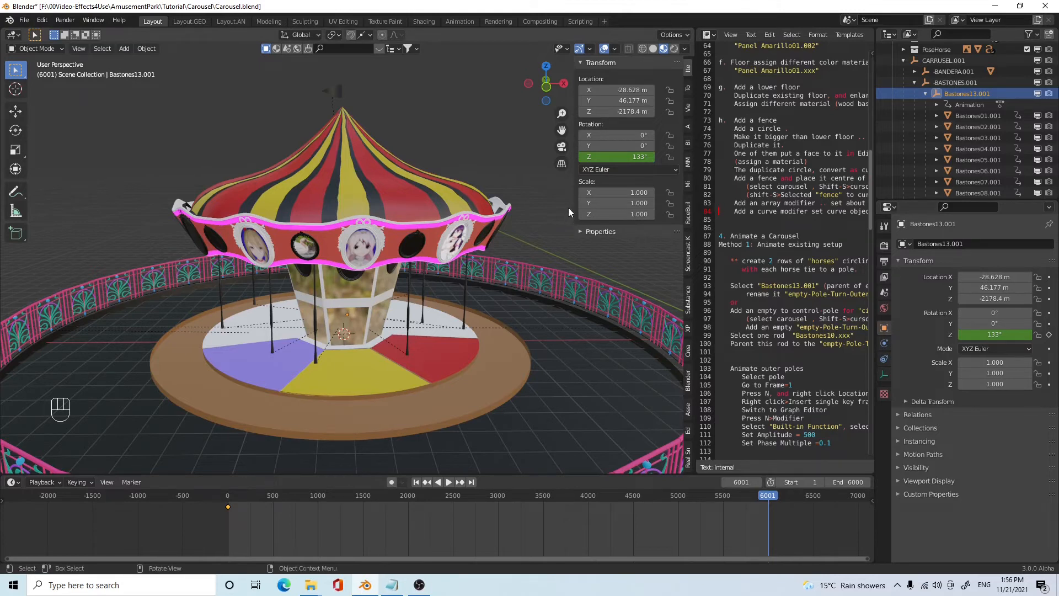
left_click(621, 157)
key("BackSpace")
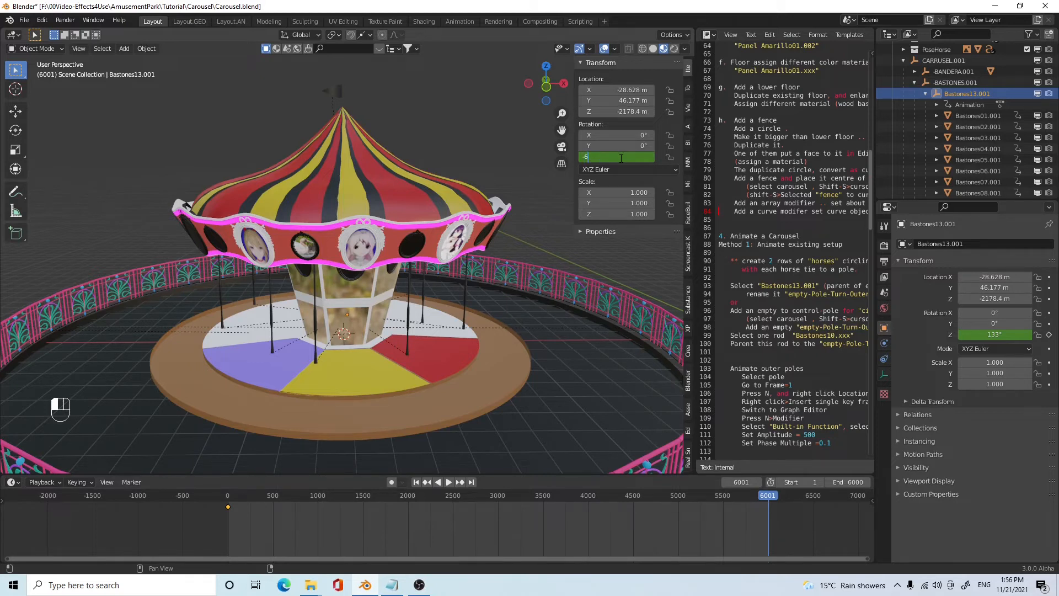
key("Return")
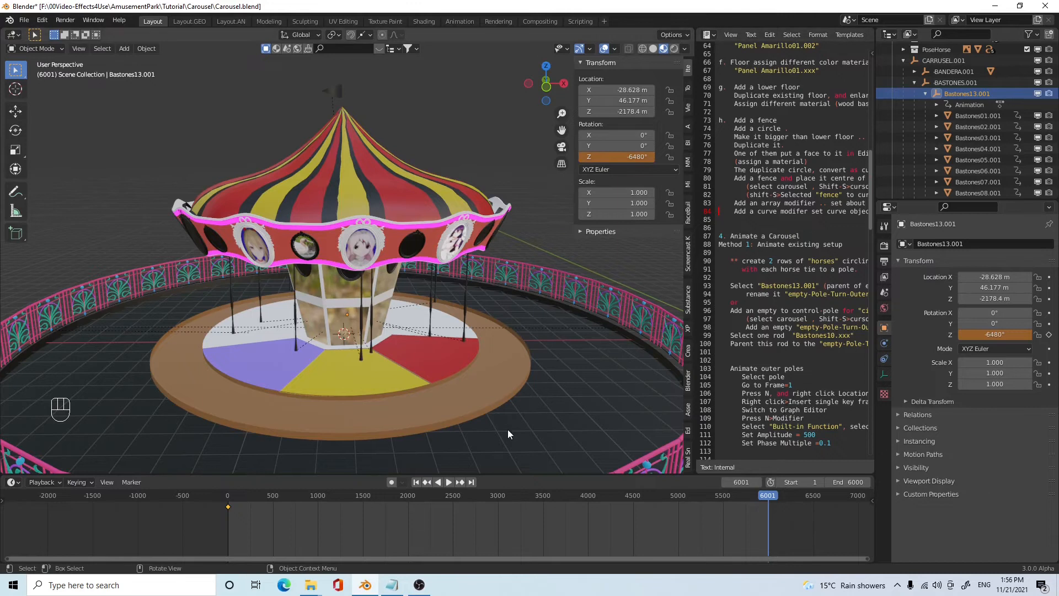
right_click(623, 158)
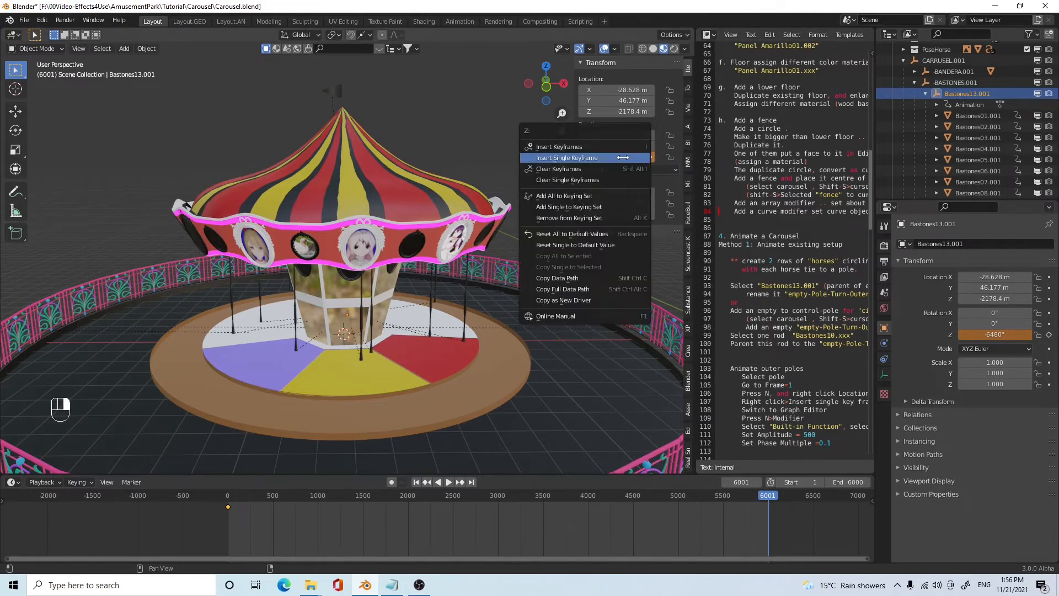
left_click(623, 157)
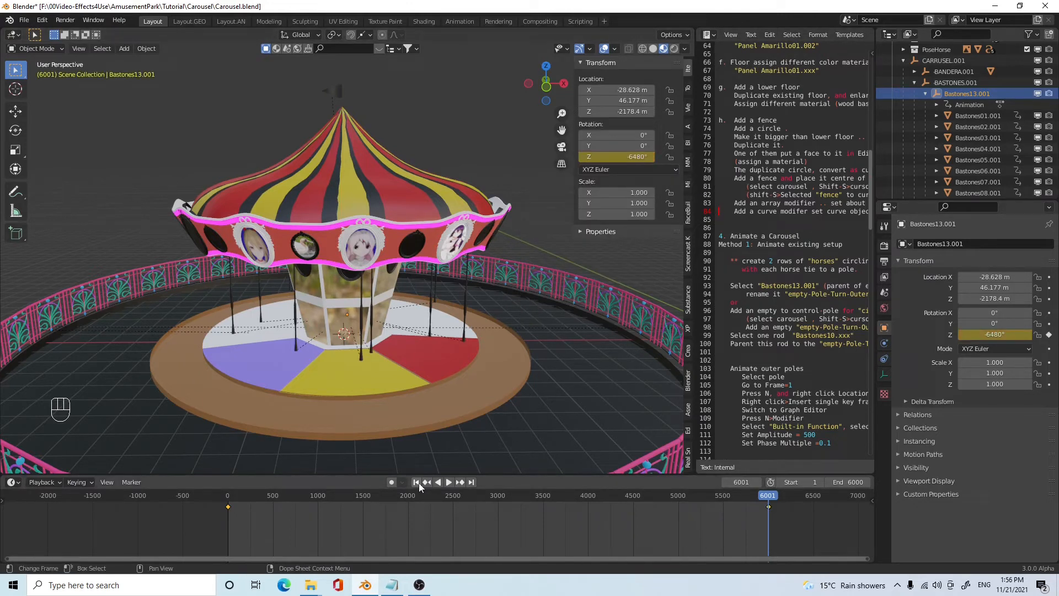
- Play the animation from the first frame and inspect the poles circling the carousel while moving up and down
left_click(417, 483)
left_click(448, 483)
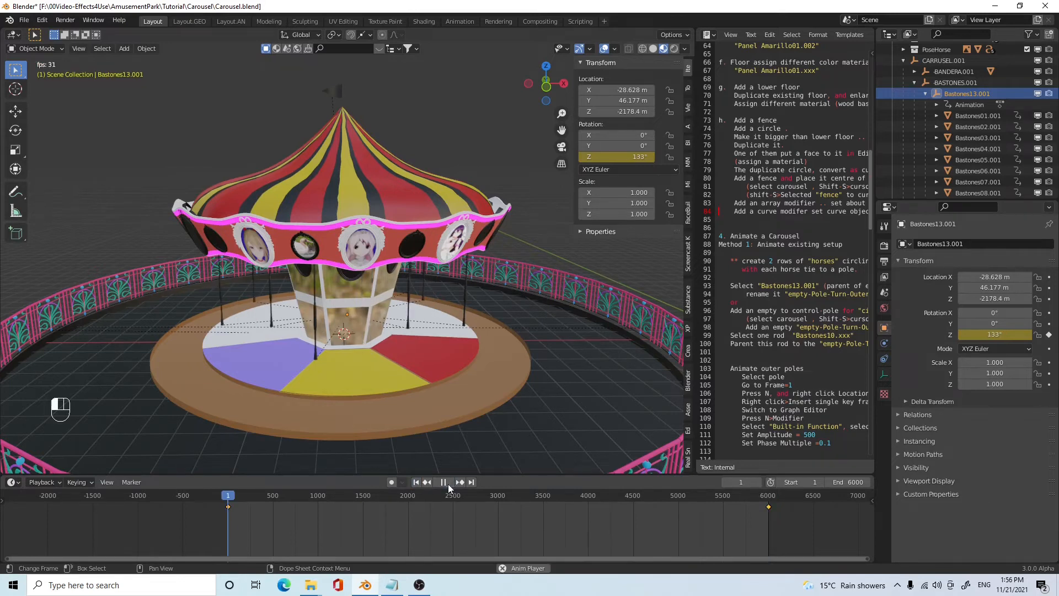
scroll(478, 399, "down", 5)
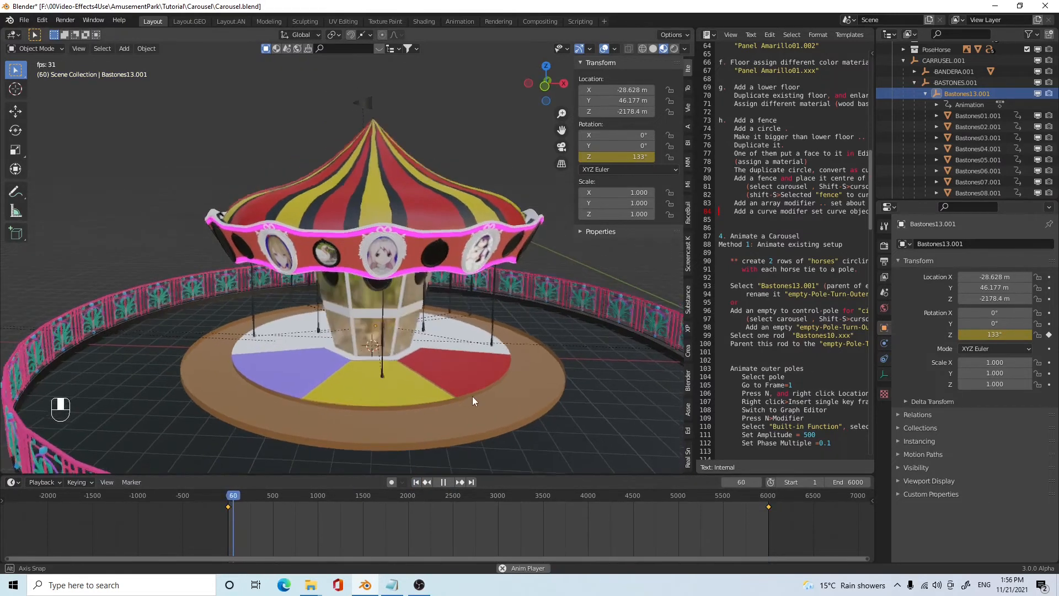
mouse_move(475, 414)
middle_mouse_down()
mouse_move(482, 441)
mouse_move(479, 412)
mouse_move(462, 405)
middle_mouse_up()
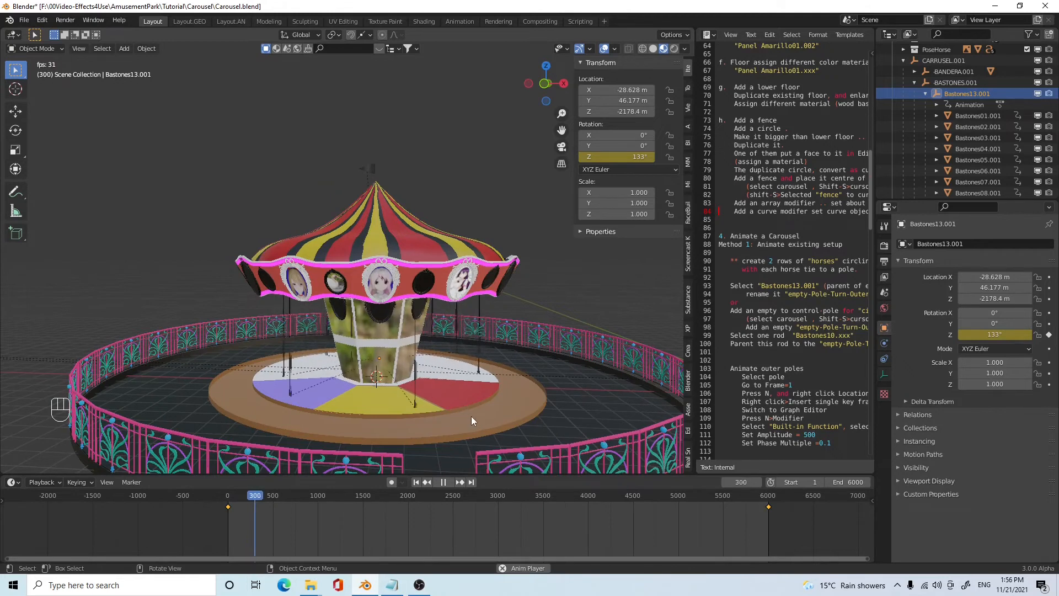
scroll(479, 429, "down", 3)
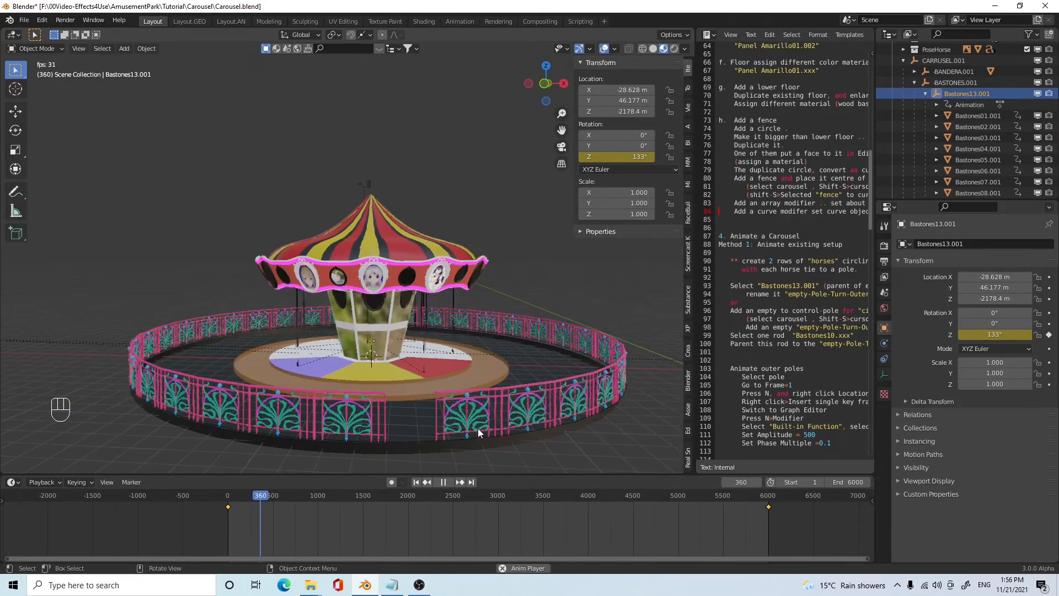
middle_click_drag(476, 427, 488, 428)
scroll(359, 363, "up", 3)
scroll(356, 356, "up", 5)
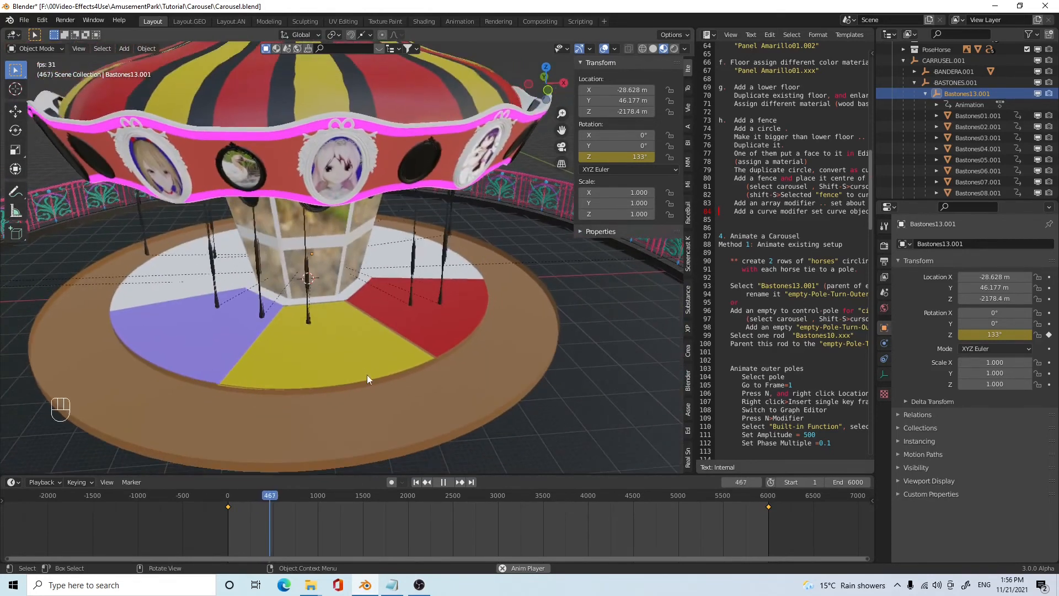
mouse_move(388, 382)
middle_mouse_down()
mouse_move(374, 366)
mouse_move(376, 383)
middle_mouse_up()
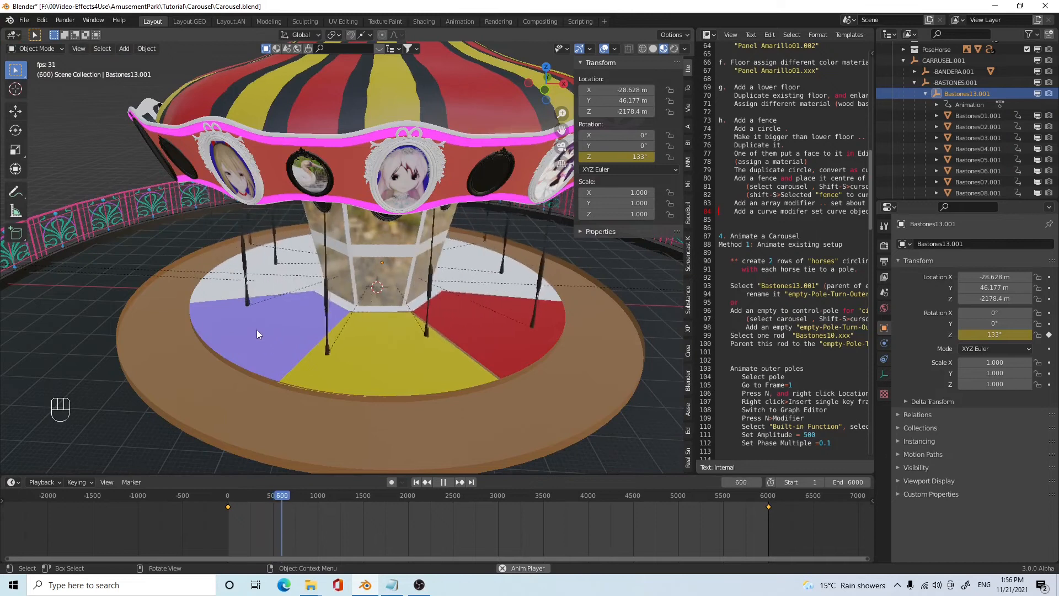
left_click(443, 482)
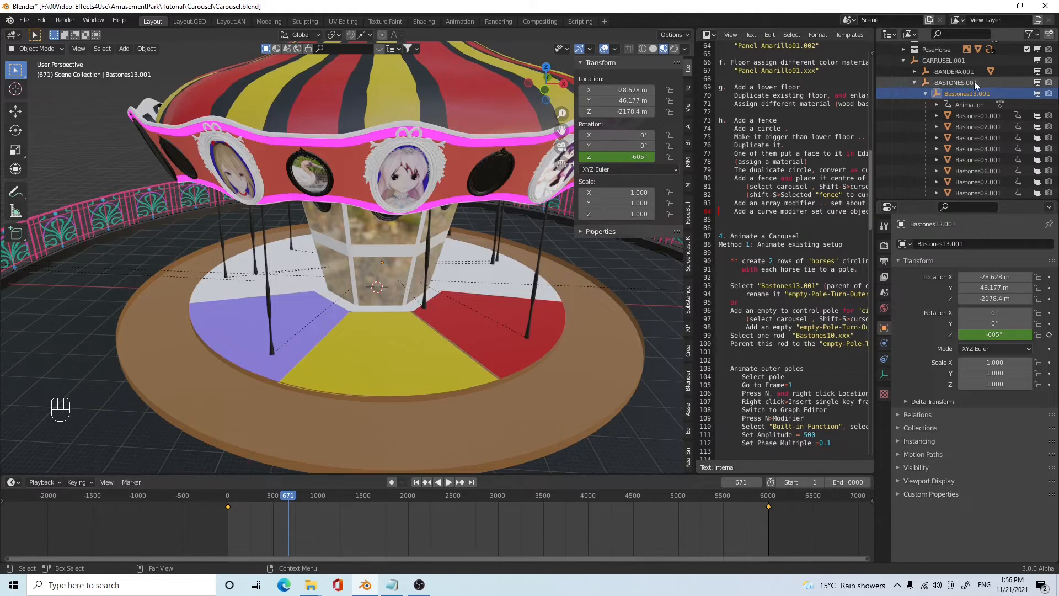
- Lower the pole parent Bastones13.001 by about 5.45 m along the global Z axis
left_click(950, 60)
middle_click_drag(537, 398, 512, 375)
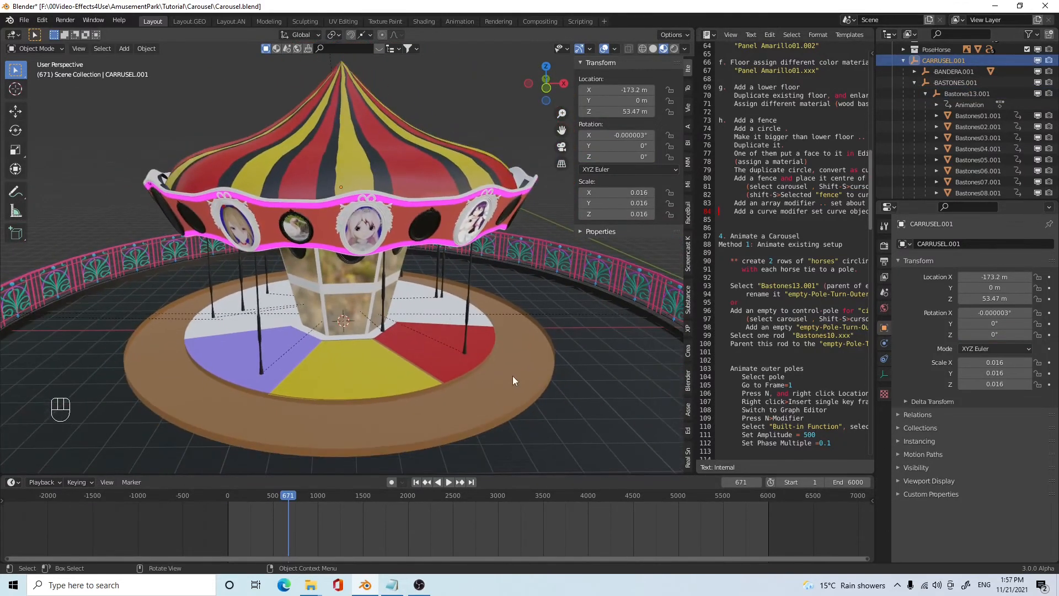
left_click(981, 94)
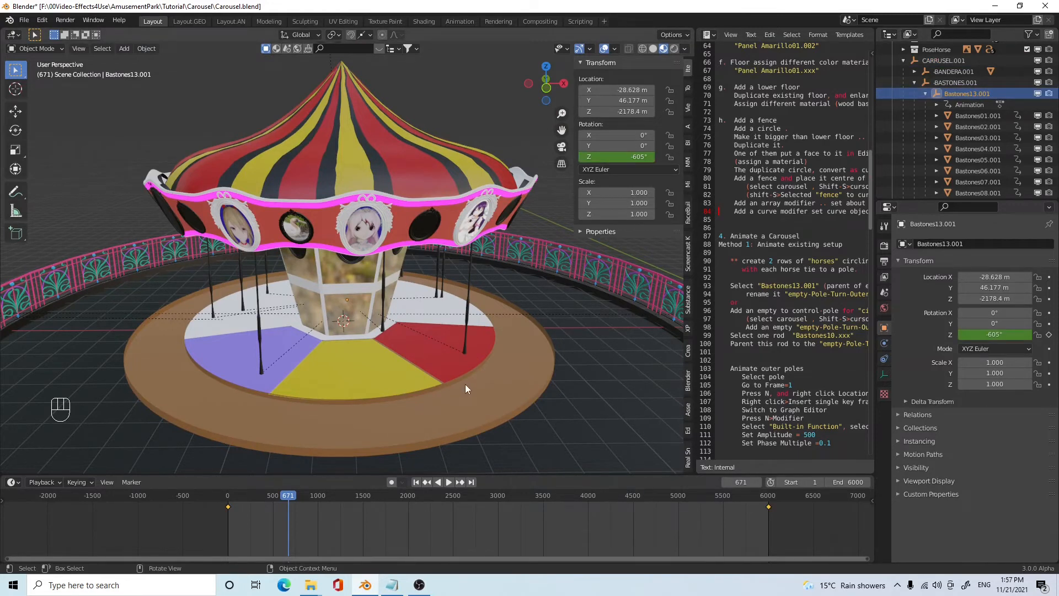
key("g")
key("z")
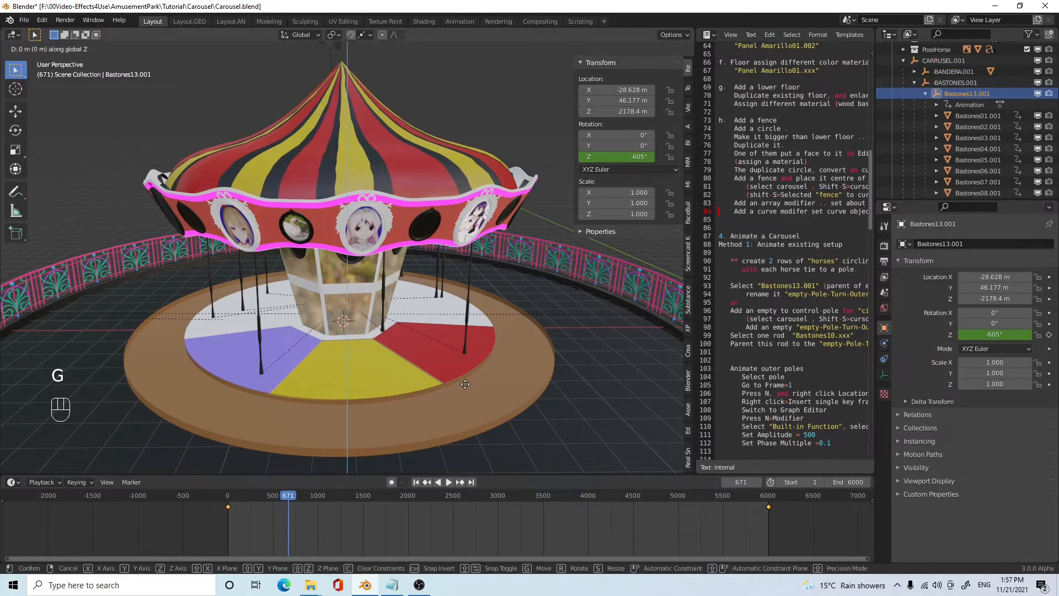
left_click(464, 395)
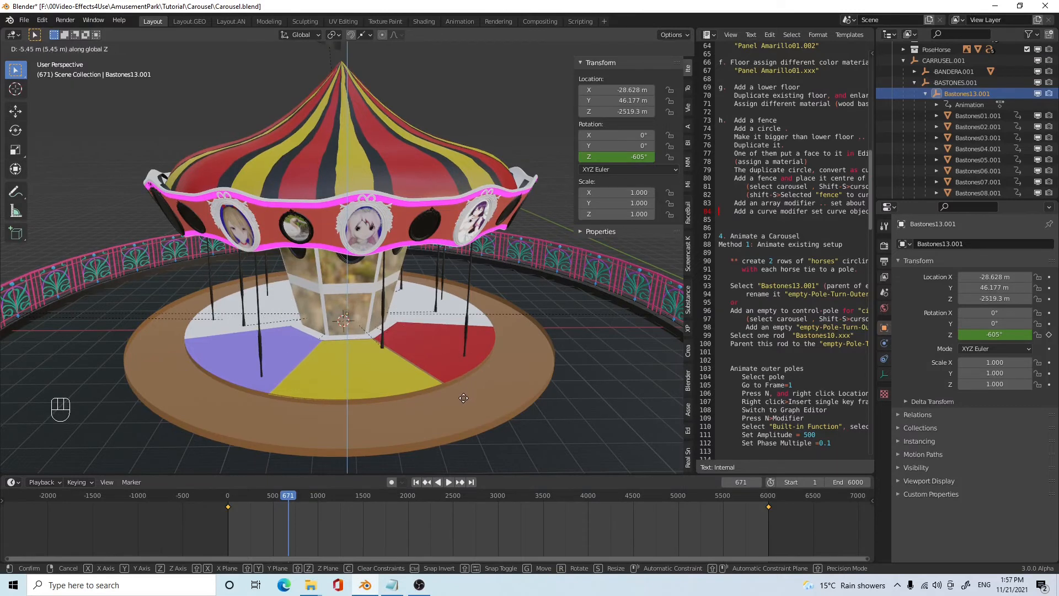
- Play the animation briefly to check the lowered poles against the carousel canopy
mouse_move(474, 404)
middle_mouse_down()
mouse_move(457, 413)
mouse_move(455, 403)
middle_mouse_up()
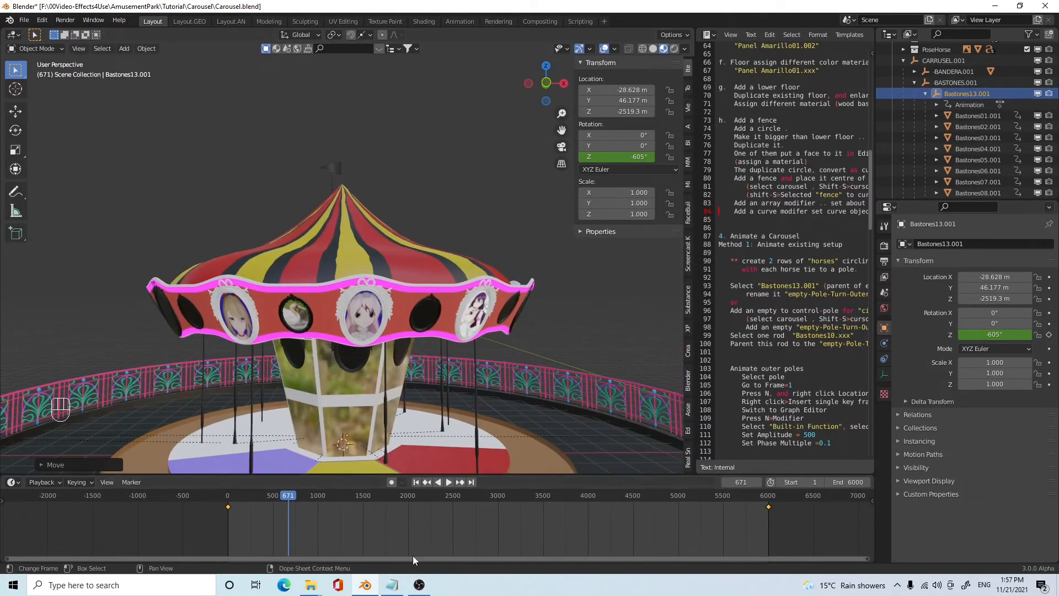
left_click(448, 483)
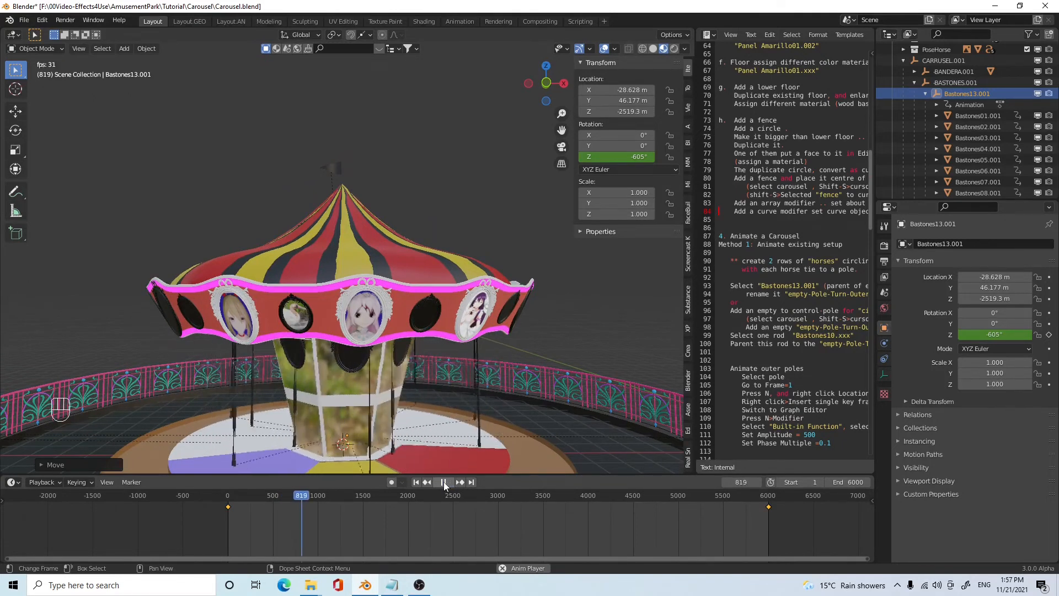
left_click(448, 481)
- Select the pole Bastones03.001 and snap the 3D cursor to it
scroll(455, 424, "down", 1)
middle_click_drag(455, 424, 521, 368)
scroll(396, 412, "down", 4)
scroll(513, 378, "up", 5)
left_click(425, 402)
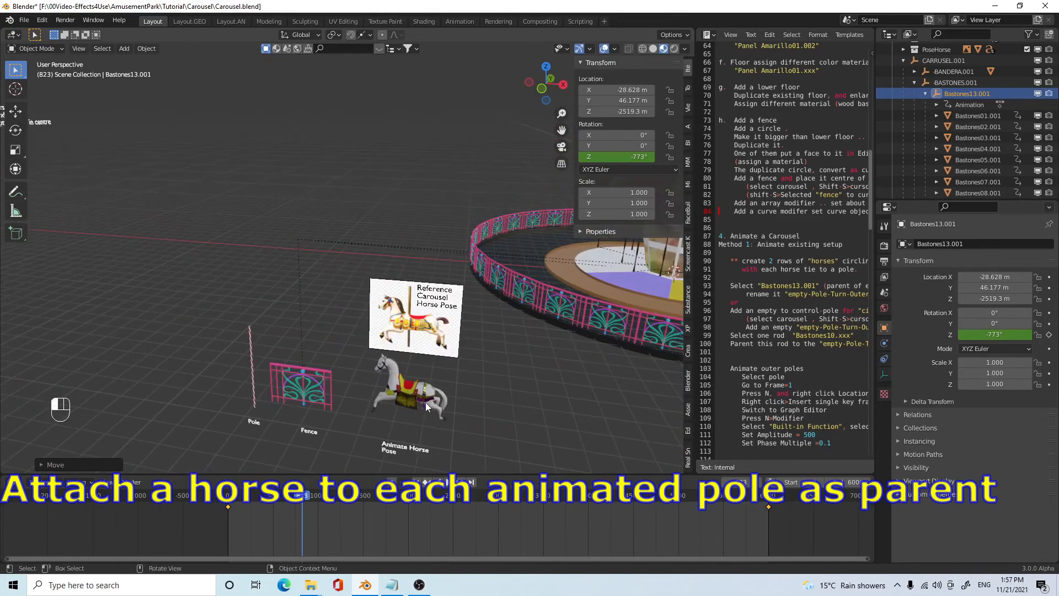
middle_click_drag(508, 412, 229, 404, "shift")
scroll(462, 365, "up", 4)
middle_click_drag(462, 365, 243, 411, "shift")
scroll(448, 364, "up", 1)
left_click(460, 288)
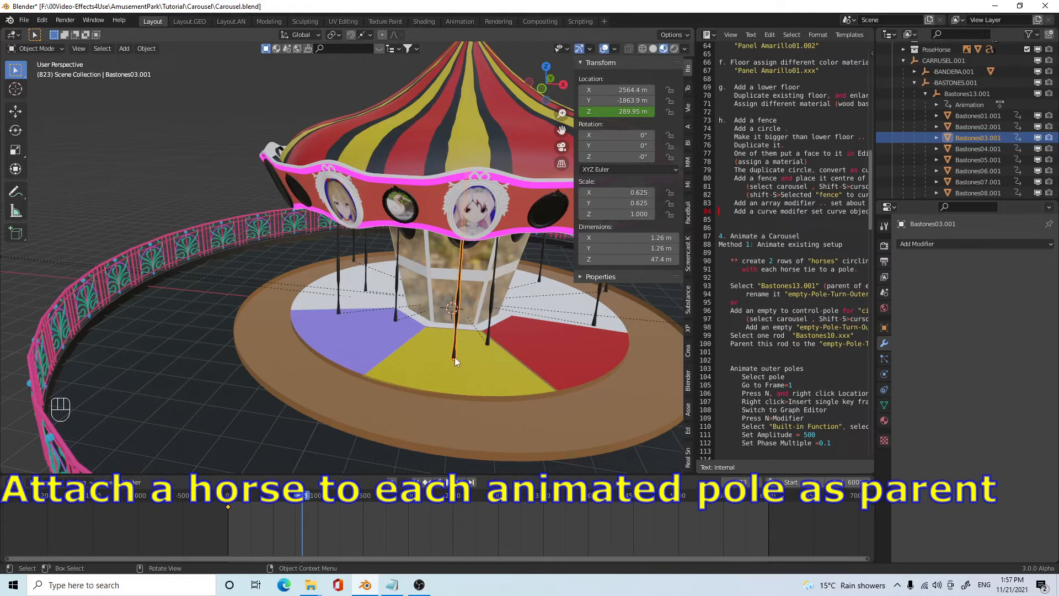
key("shift+s")
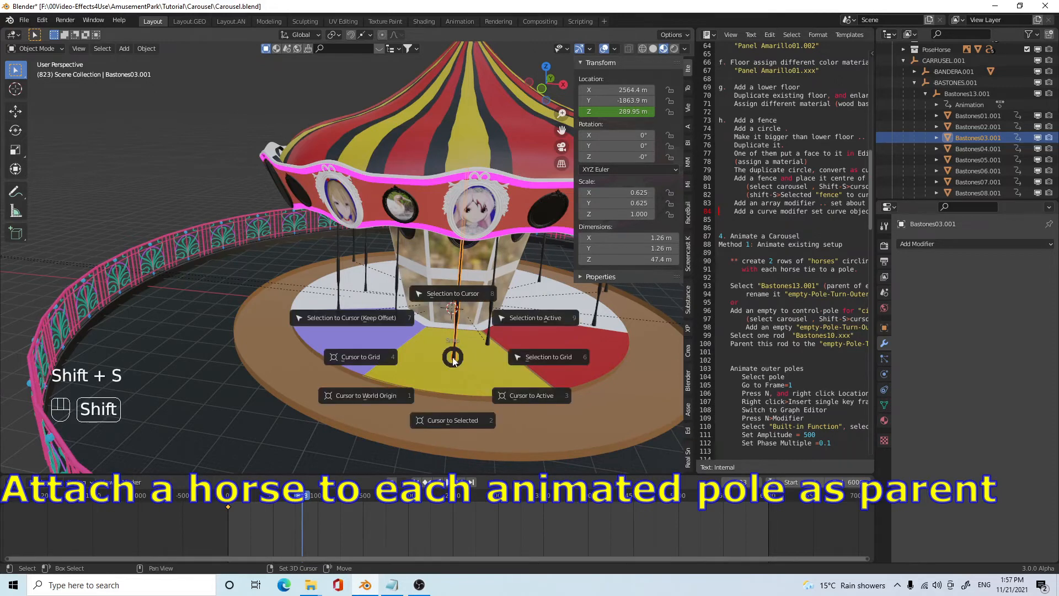
left_click(448, 422)
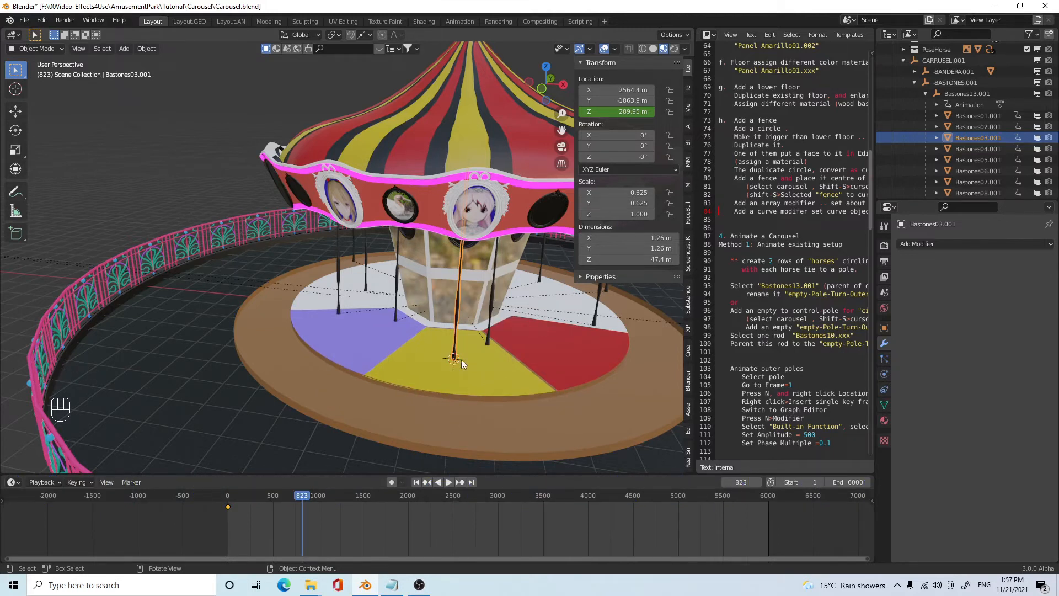
- Duplicate the reference horse WarWhiteHorse and snap the copy to the 3D cursor at the pole
scroll(514, 257, "down", 6)
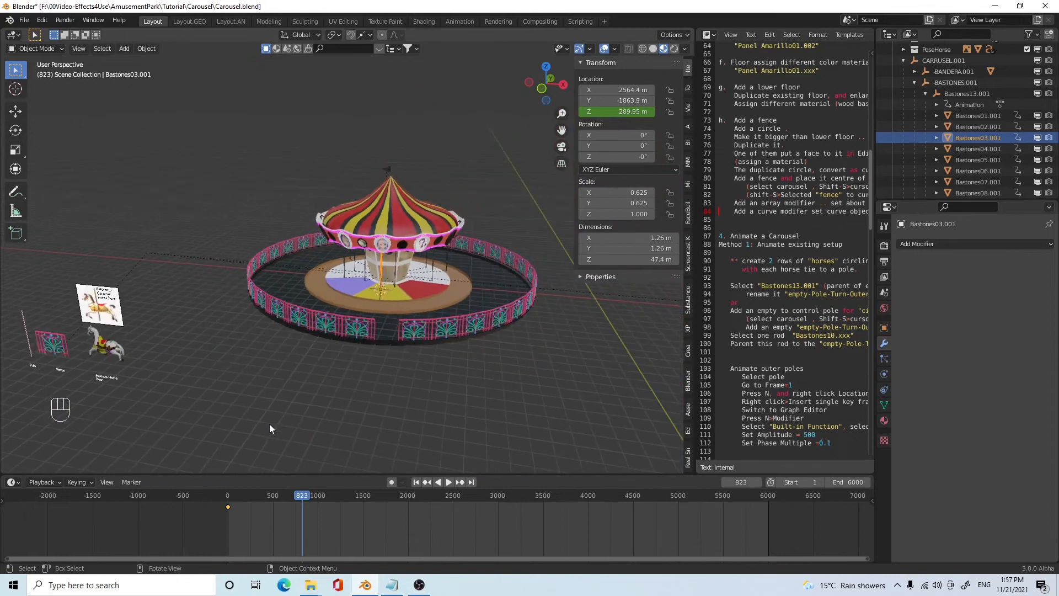
left_click(110, 345)
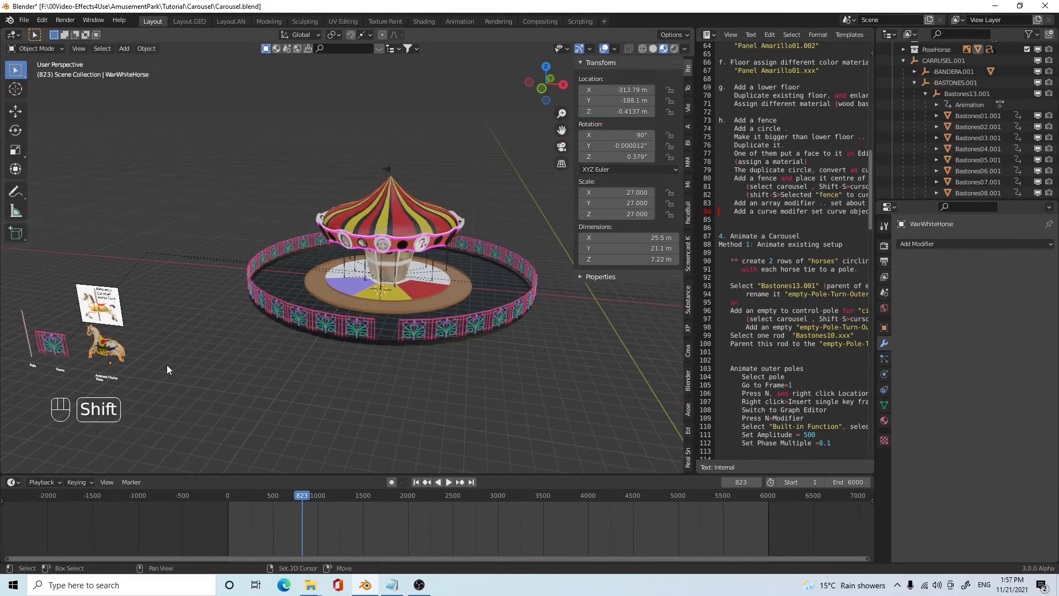
key("shift+d")
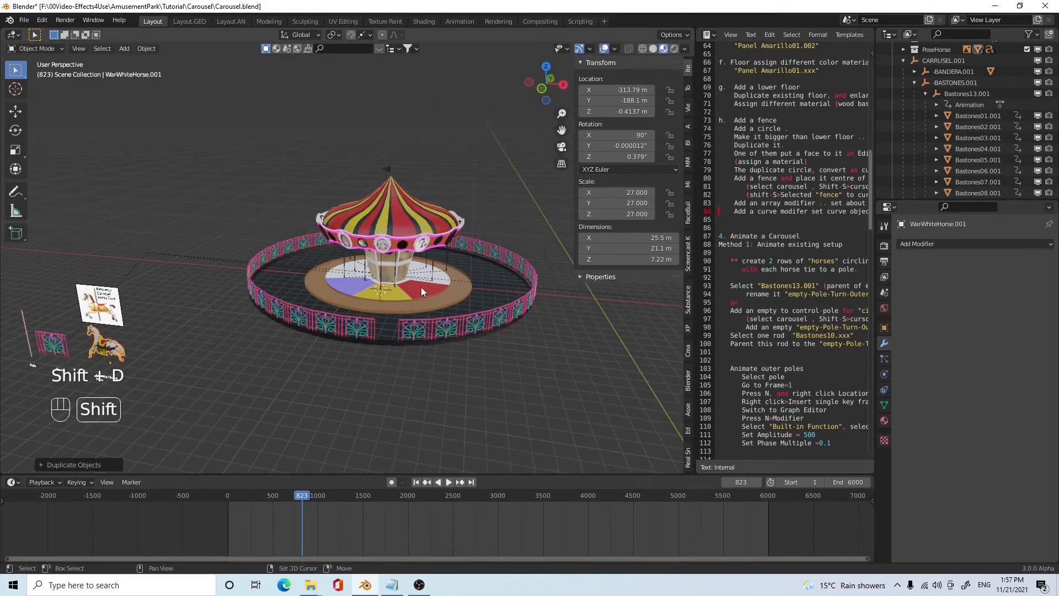
key("shift+s")
left_click(411, 224)
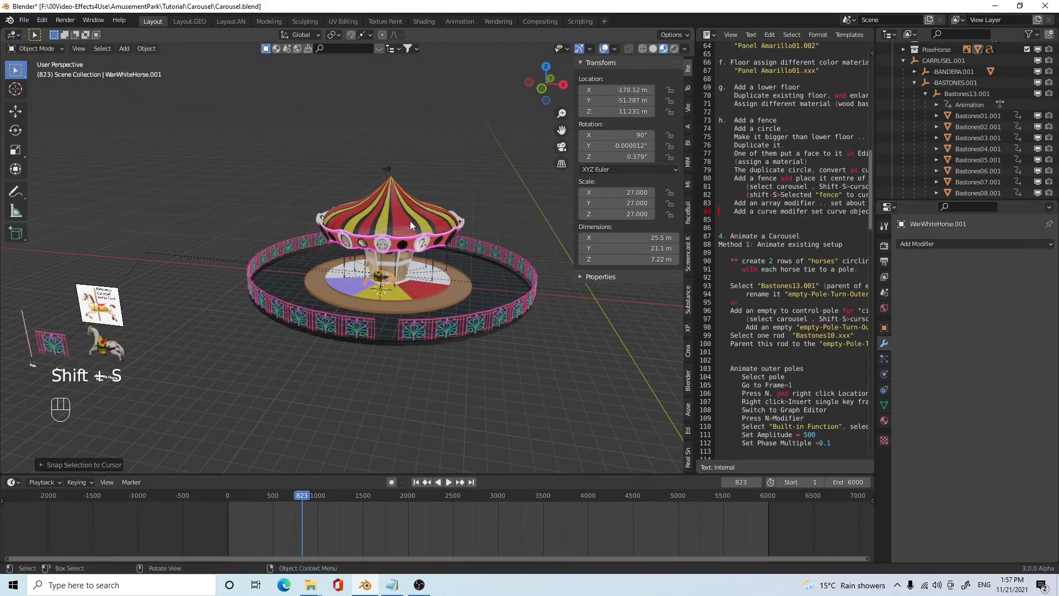
- At frame 1, move the duplicated horse about 3.5 m along the global X axis to line its saddle up with the pole
scroll(428, 327, "up", 6)
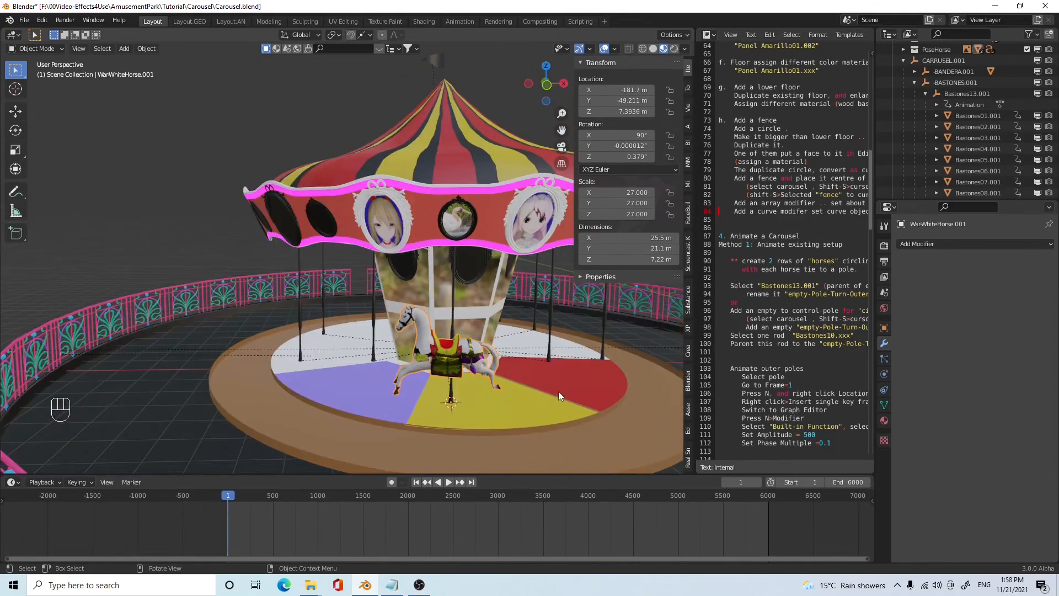
key("g")
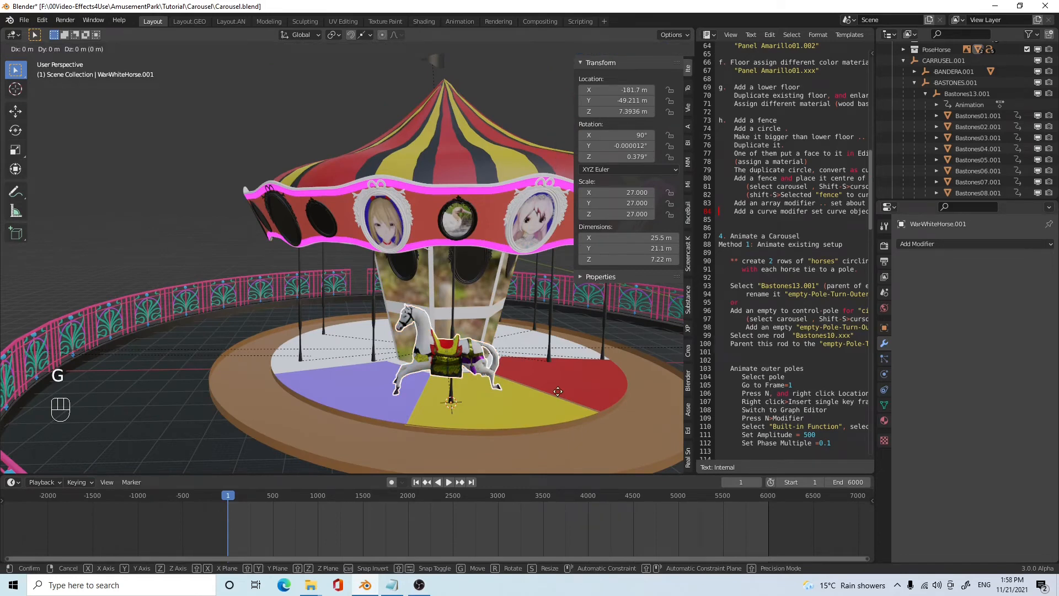
key("x")
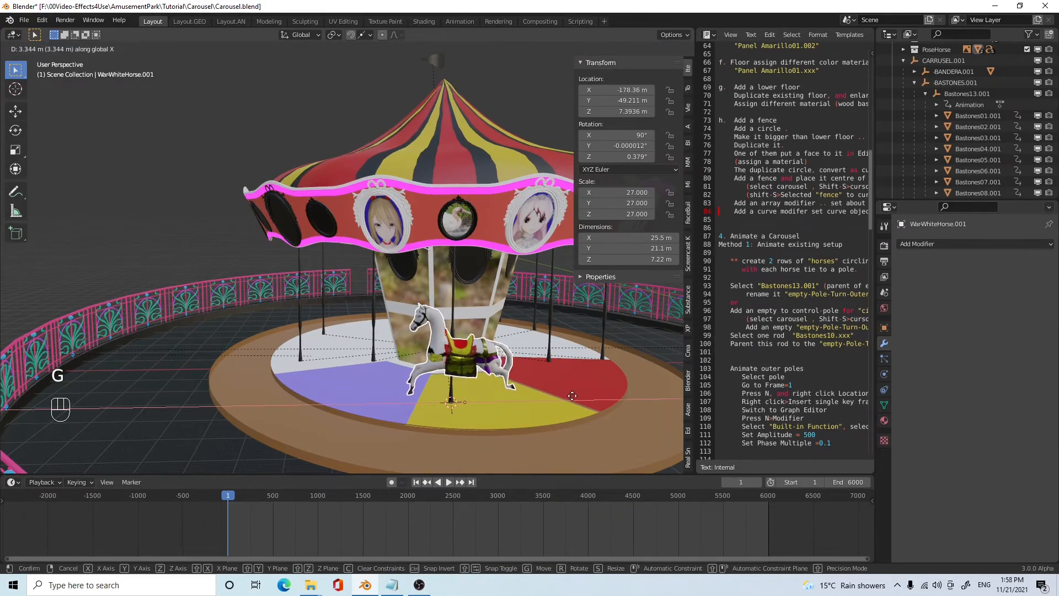
left_click(573, 397)
middle_click_drag(512, 383, 514, 351)
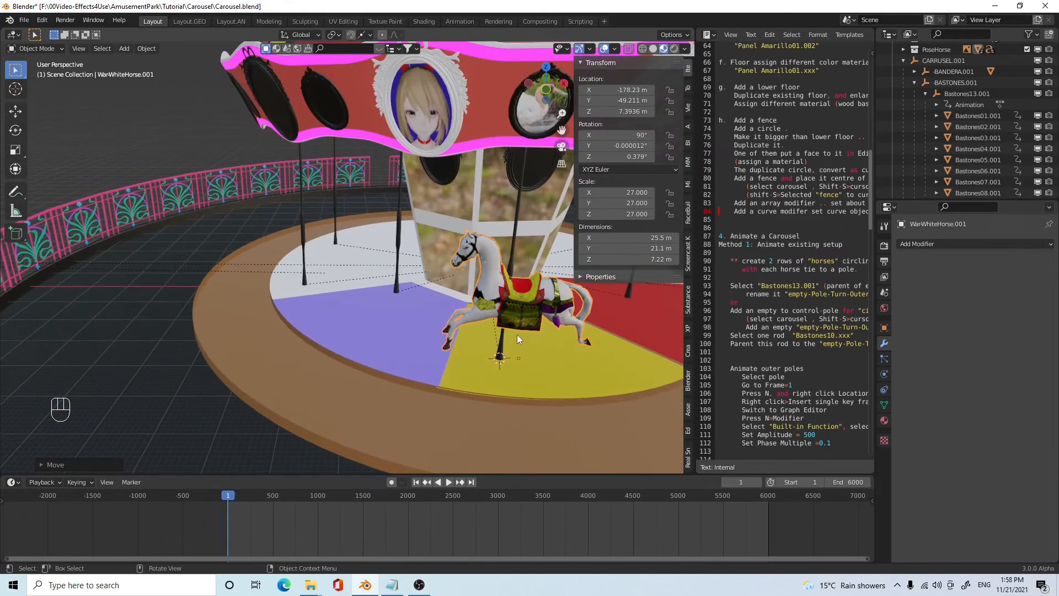
- Parent the duplicated horse to the pole Bastones08.001 with Object (Keep Transform)
key("shift")
key("shift")
left_click(512, 257, "shift")
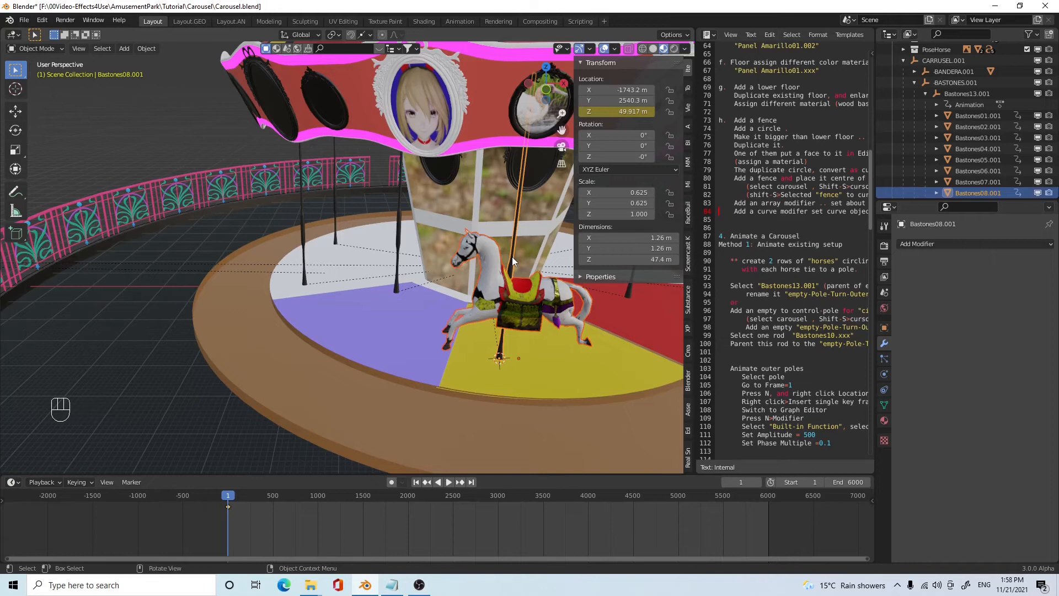
key("ctrl+p")
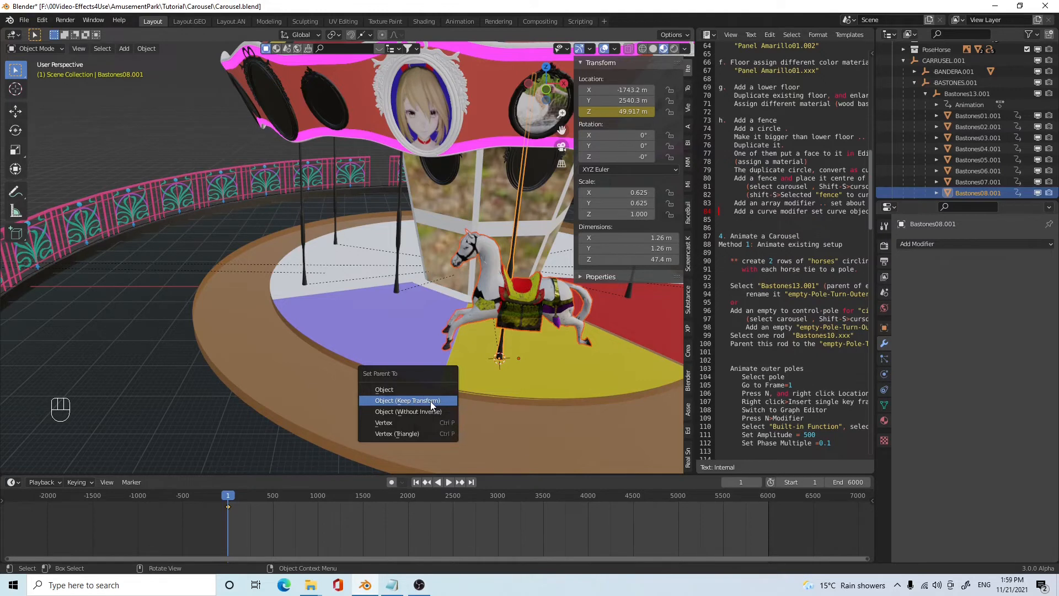
left_click(432, 406)
- Play the animation to check the horse's motion with its parent pole
scroll(488, 381, "down", 5)
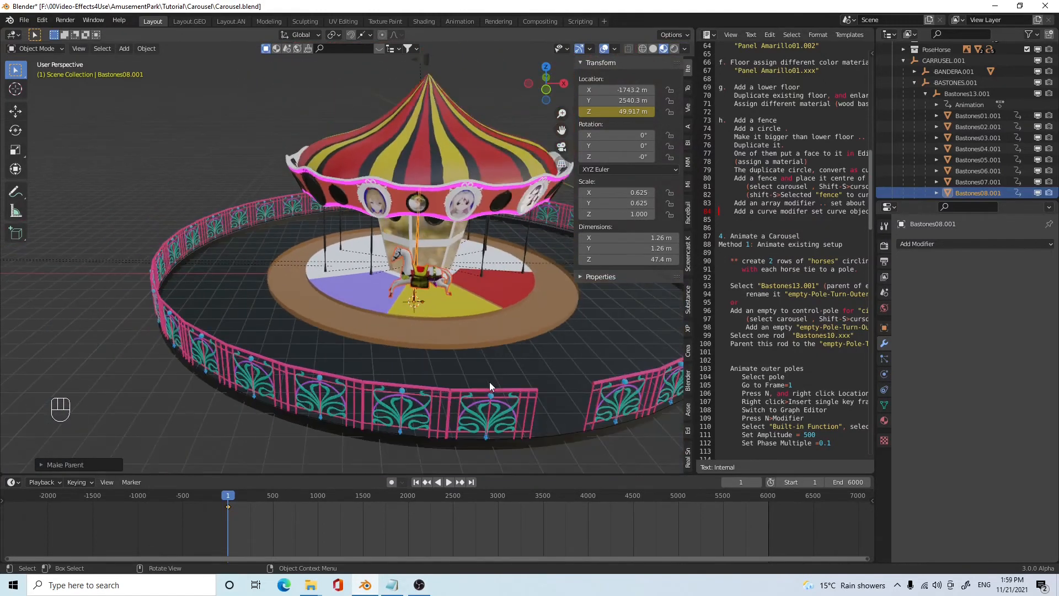
left_click(448, 483)
middle_click_drag(383, 366, 482, 390)
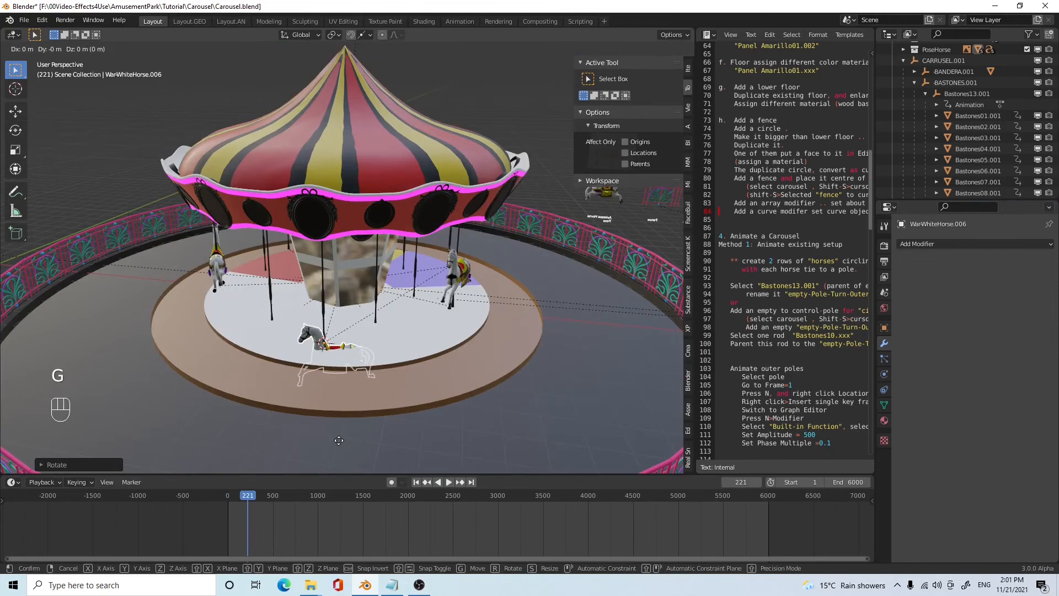
- Raise the horse copy WarWhiteHorse.006 along the global Z axis so it sits partway up its pole
key("g")
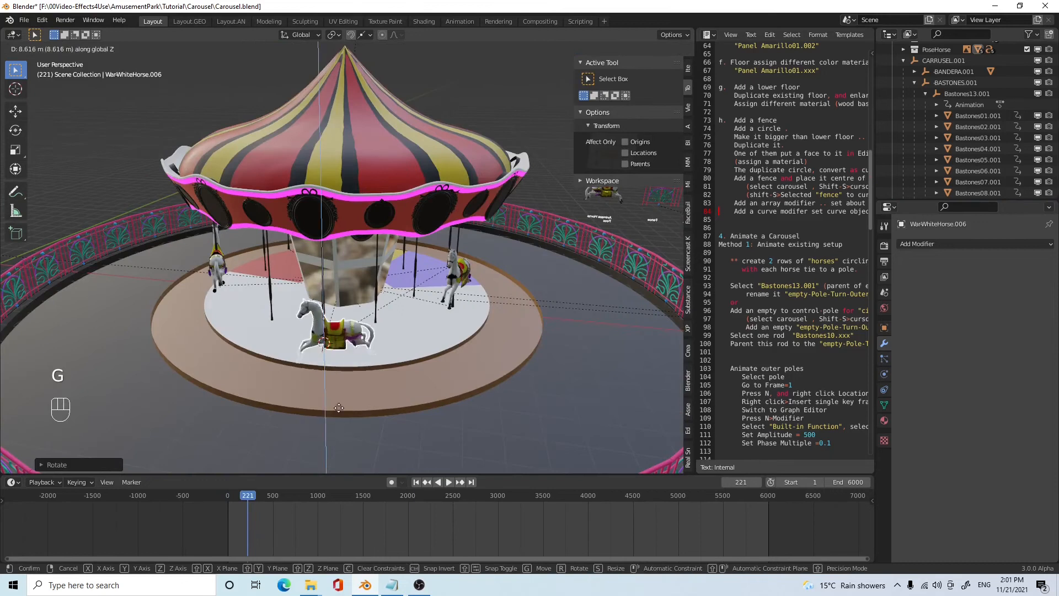
left_click(347, 389)
mouse_move(369, 386)
middle_mouse_down()
mouse_move(379, 371)
mouse_move(417, 383)
mouse_move(377, 379)
middle_mouse_up()
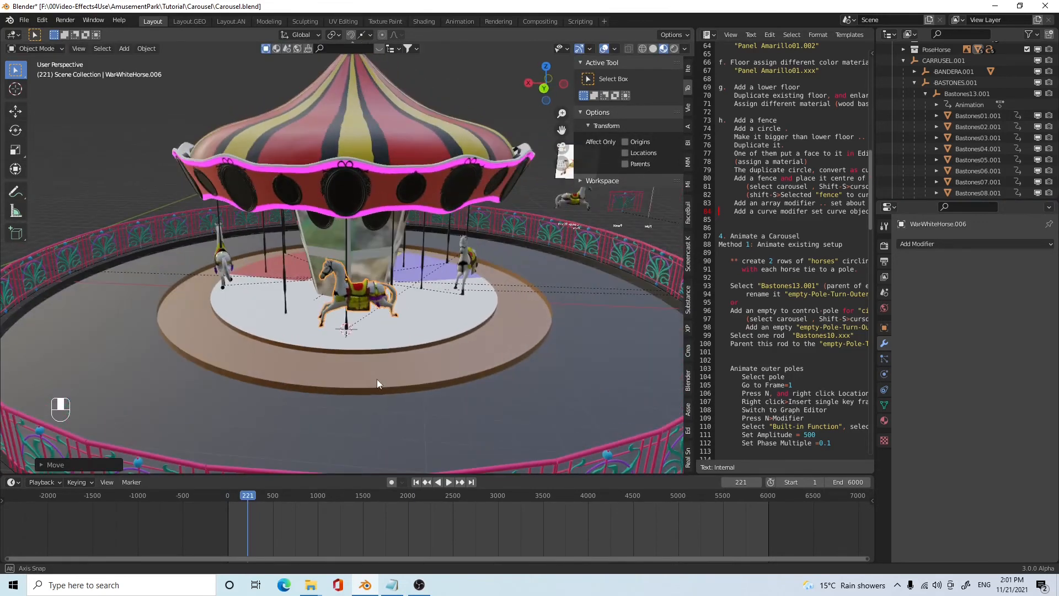
- Play the animation briefly, then inspect the horses and poles on the carousel from several sides
left_click(448, 483)
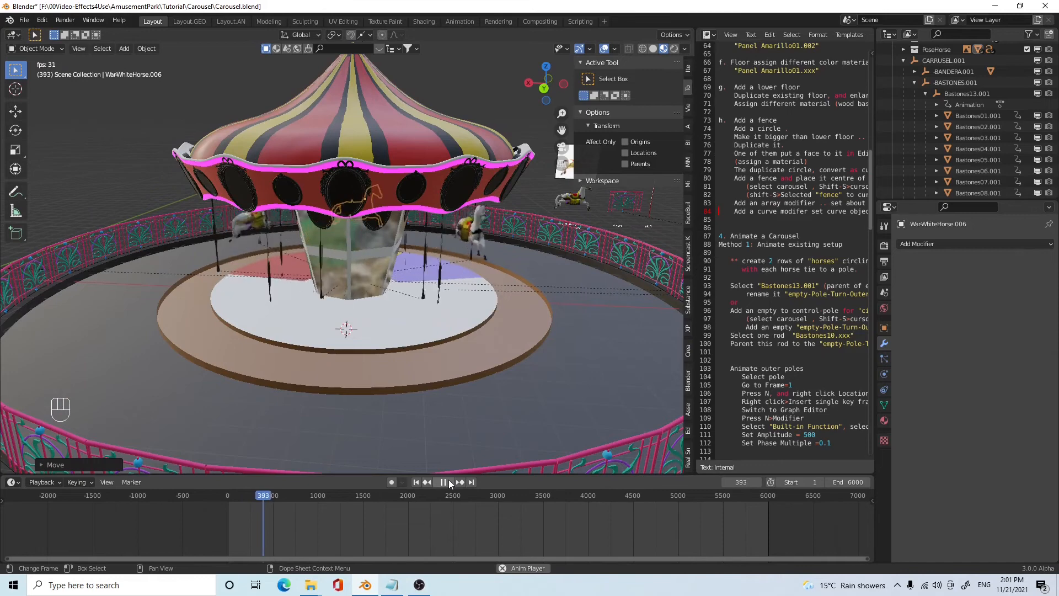
left_click(449, 482)
scroll(532, 344, "down", 2)
middle_click_drag(532, 343, 337, 356)
scroll(389, 362, "up", 5)
scroll(389, 359, "down", 4)
scroll(402, 335, "up", 2)
scroll(409, 361, "down", 3)
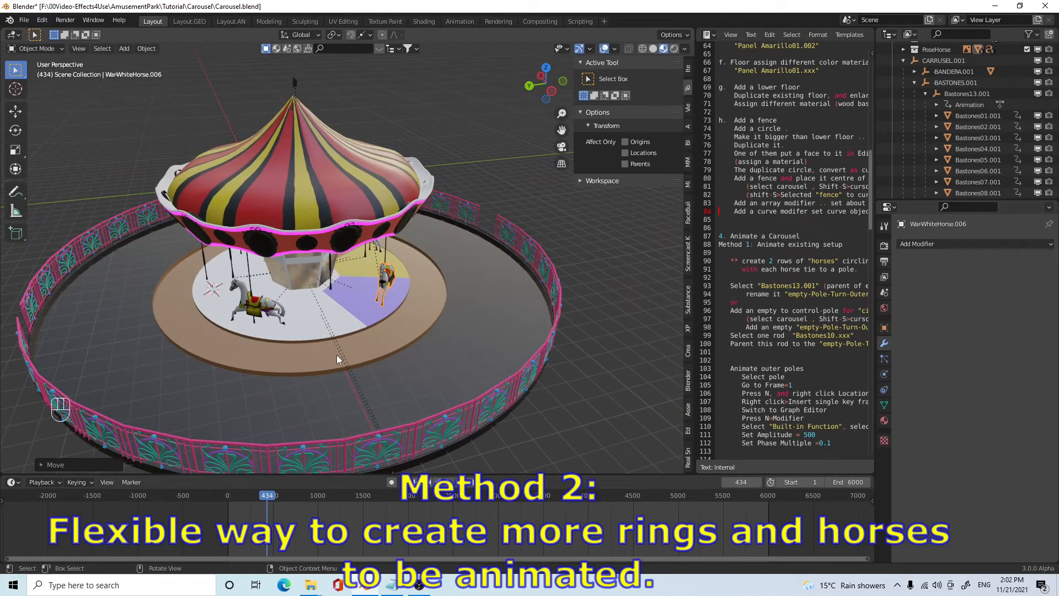
middle_click_drag(363, 379, 380, 363)
scroll(386, 360, "up", 4)
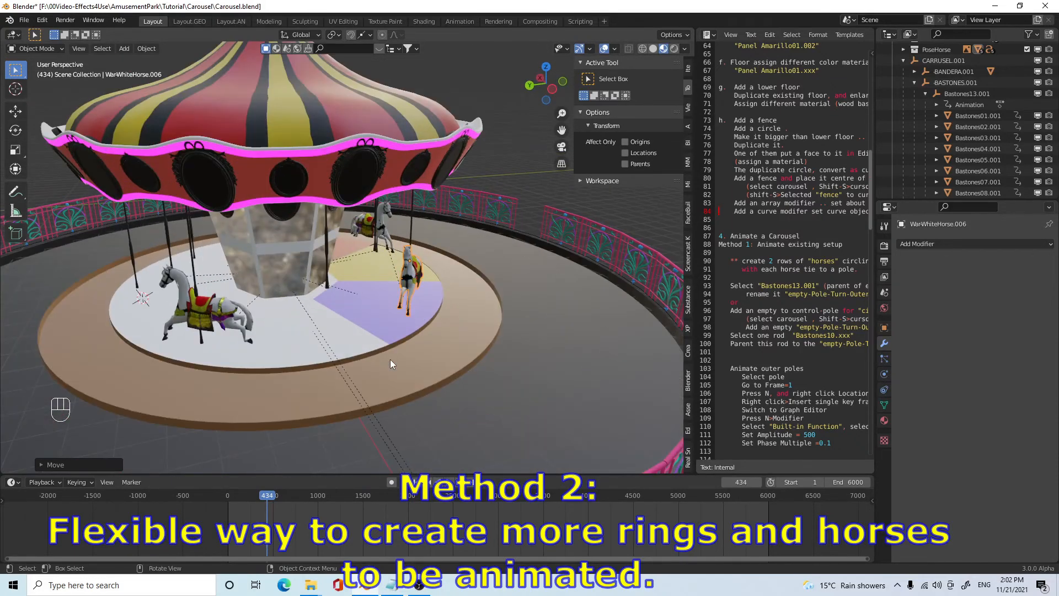
scroll(391, 374, "down", 4)
middle_click_drag(393, 377, 334, 335)
scroll(337, 349, "up", 2)
middle_click_drag(380, 302, 336, 353)
- Go to the Method 2 instructions in the notes, highlight their heading and bring the whole scene into view
scroll(783, 376, "down", 17)
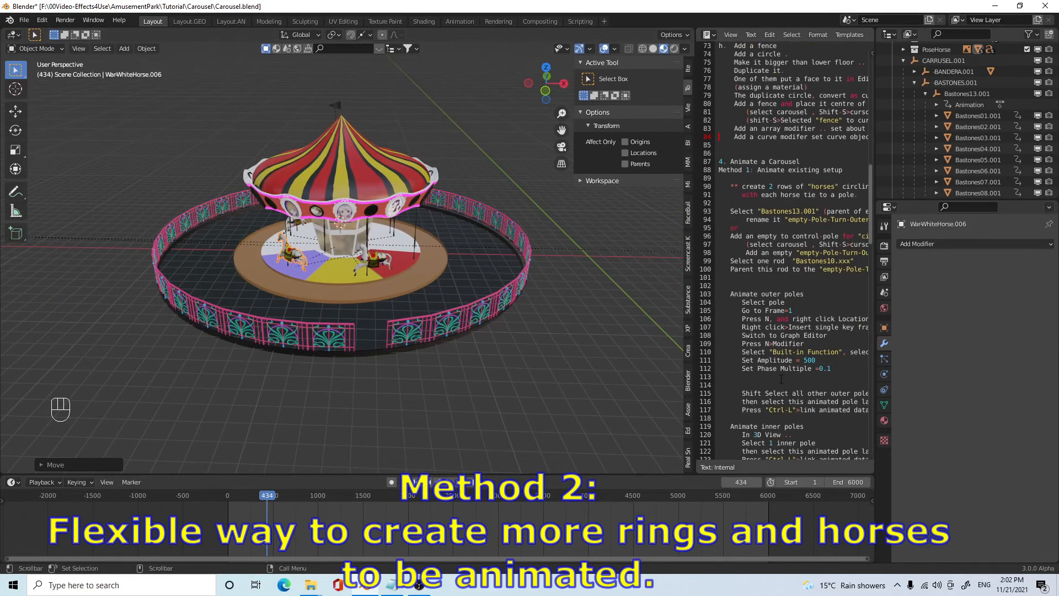
scroll(781, 381, "down", 3)
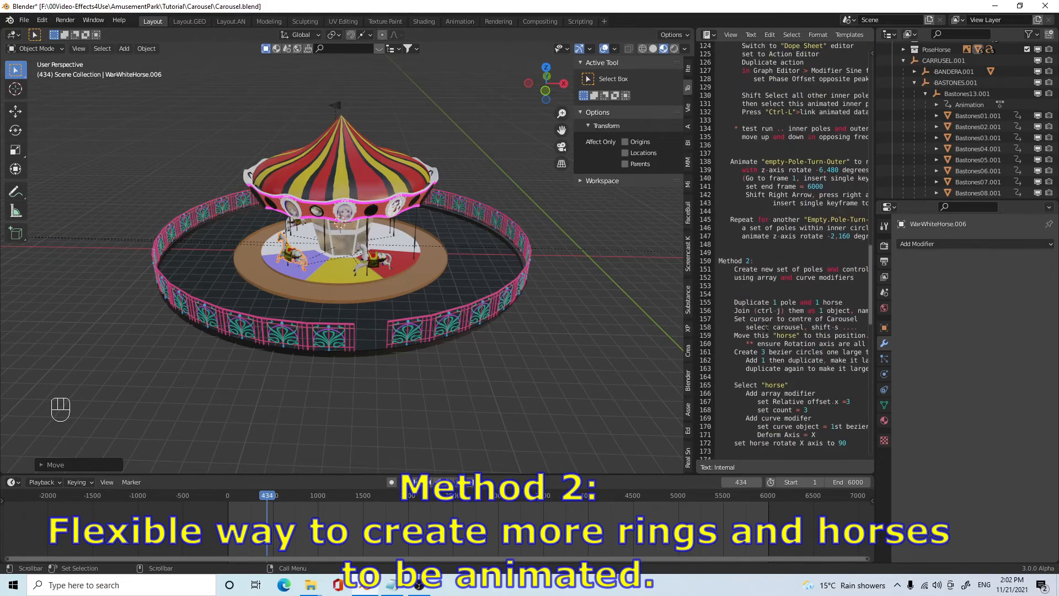
left_click(429, 350)
mouse_move(459, 375)
middle_mouse_down()
mouse_move(509, 357)
mouse_move(538, 366)
mouse_move(453, 367)
middle_mouse_up()
scroll(453, 367, "down", 2)
middle_click_drag(283, 305, 419, 290, "shift")
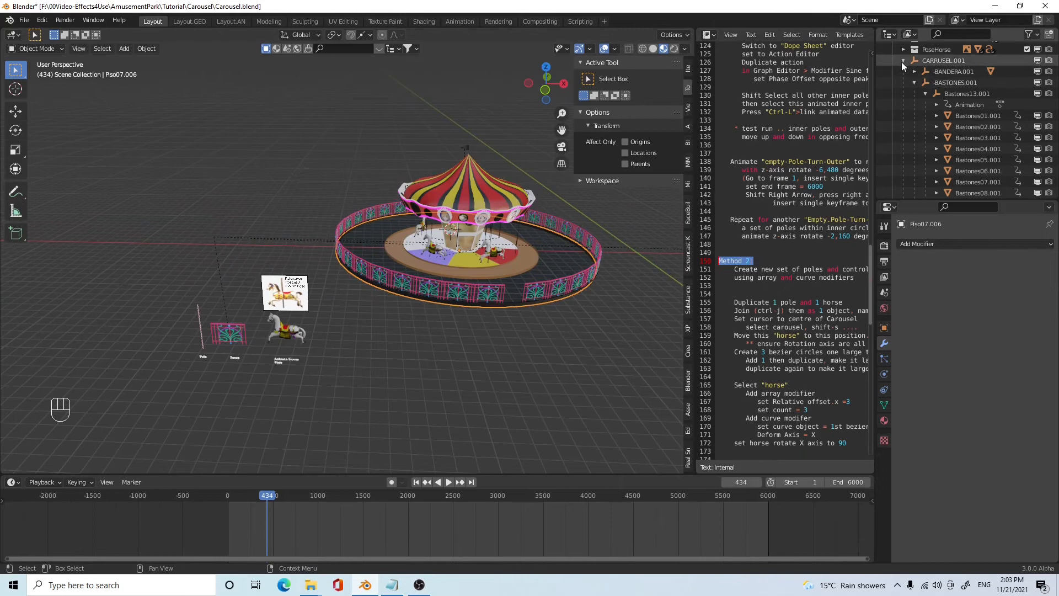
- Collapse CARRUSEL.001 and the Carousel-Tutorial collection, and show the Carousel-Array-Curve collection in the viewport
left_click(903, 61)
scroll(897, 77, "up", 3)
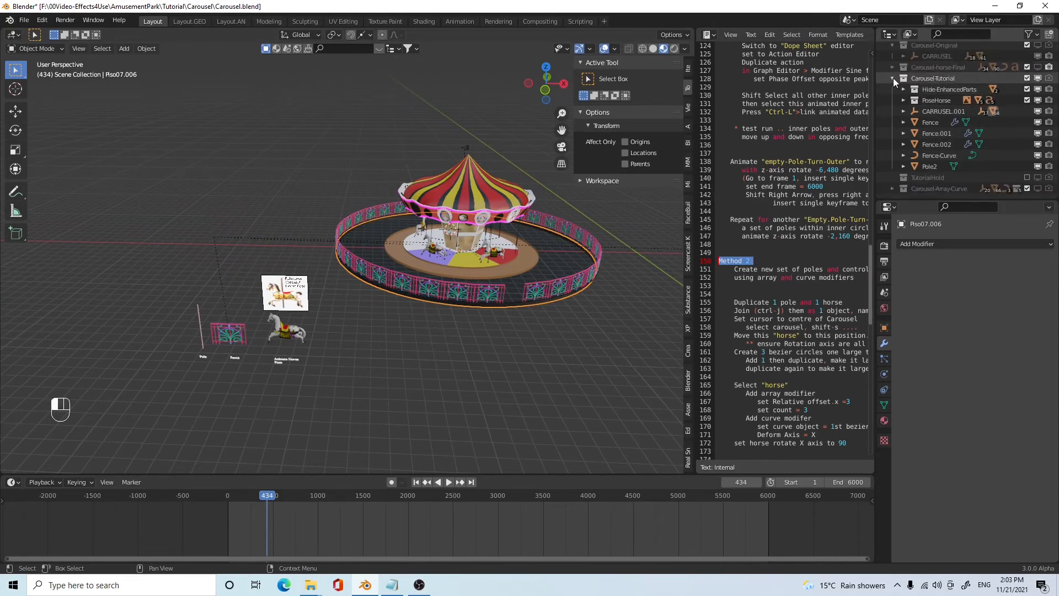
left_click(894, 79)
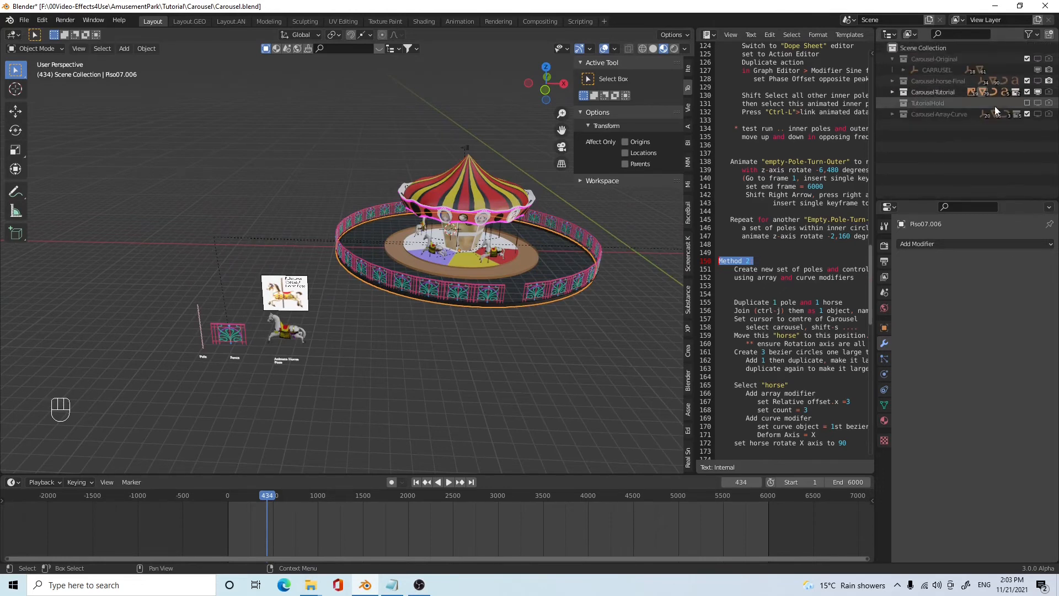
left_click(1039, 115)
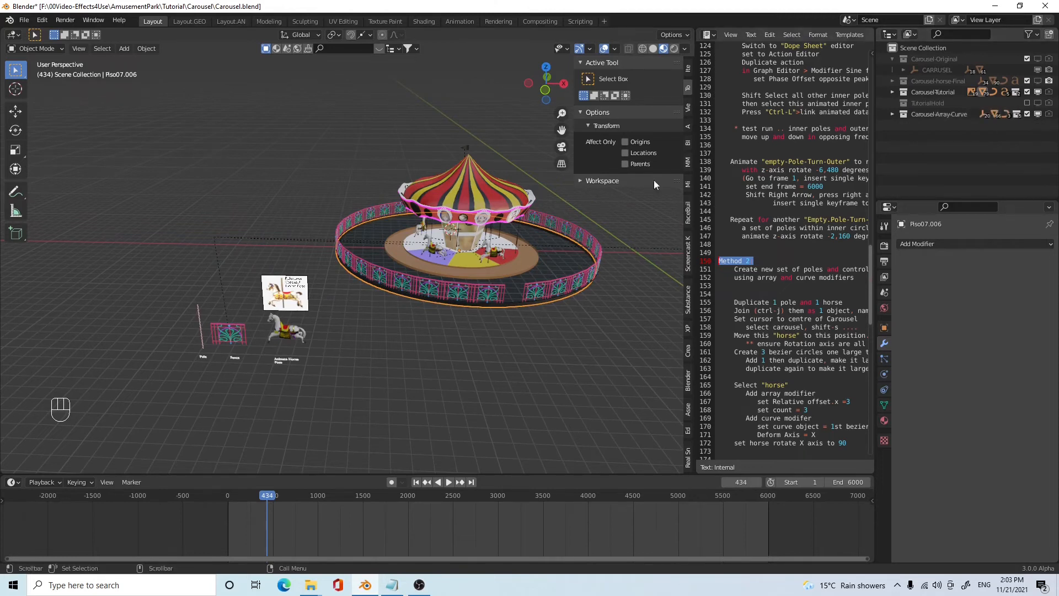
- Select the outer Bezier circle of the array-and-curve example and examine the horses arranged along it
scroll(307, 239, "down", 3)
middle_click_drag(278, 235, 485, 238, "shift")
scroll(307, 263, "up", 5)
middle_click_drag(306, 262, 423, 343, "shift")
left_click(387, 319)
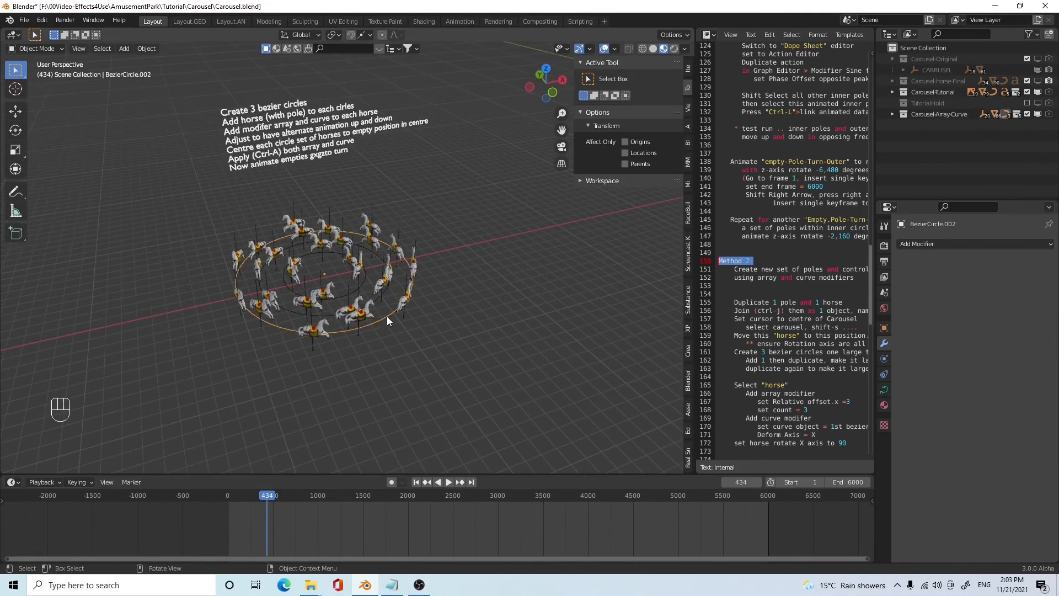
scroll(395, 341, "up", 4)
mouse_move(406, 350)
middle_mouse_down()
mouse_move(383, 348)
mouse_move(402, 343)
mouse_move(409, 356)
middle_mouse_up()
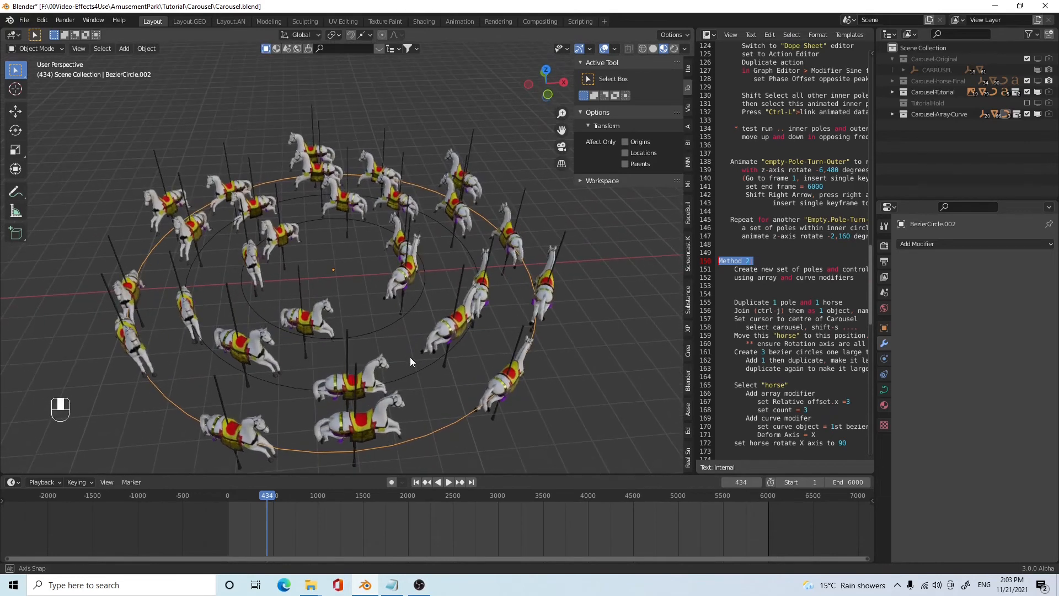
- Examine the example's three concentric horse rings by selecting their inner, middle and outer Bezier circles in turn
left_click(386, 327)
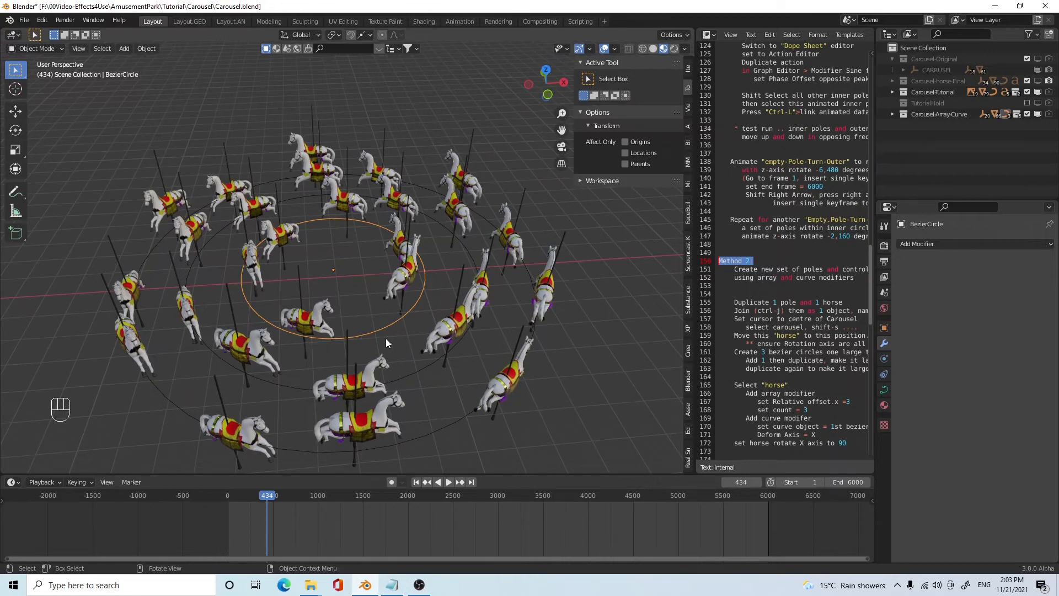
middle_click_drag(409, 329, 409, 356)
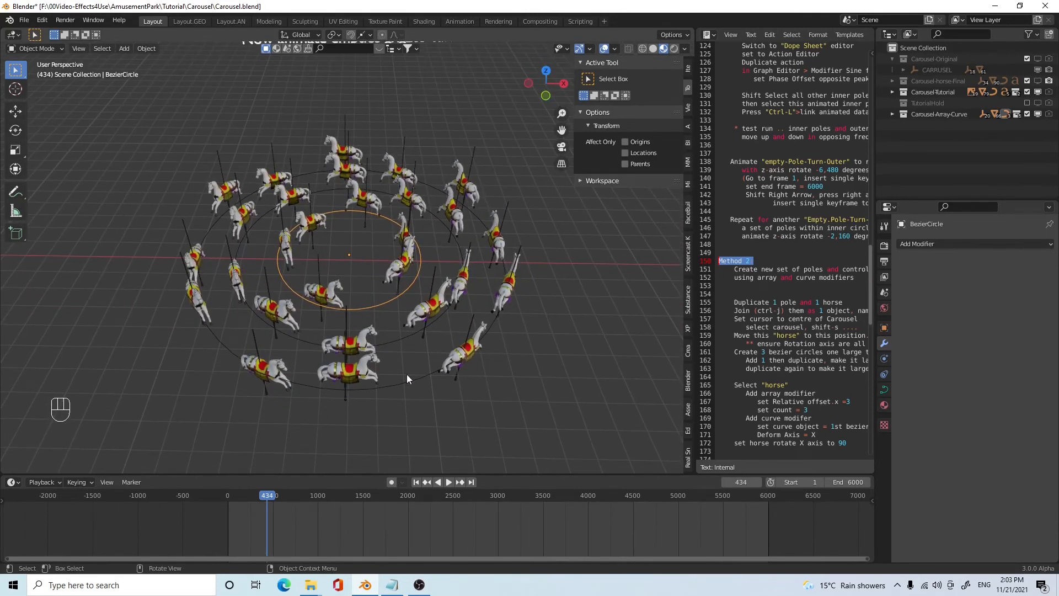
middle_click_drag(397, 384, 399, 351)
left_click(403, 343)
left_click(379, 315)
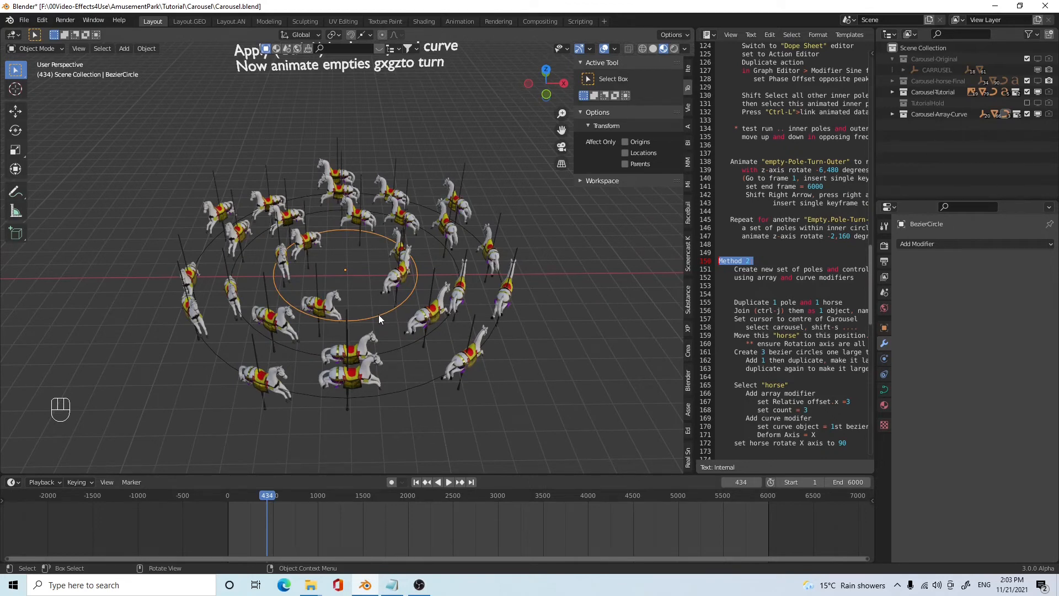
left_click(415, 343)
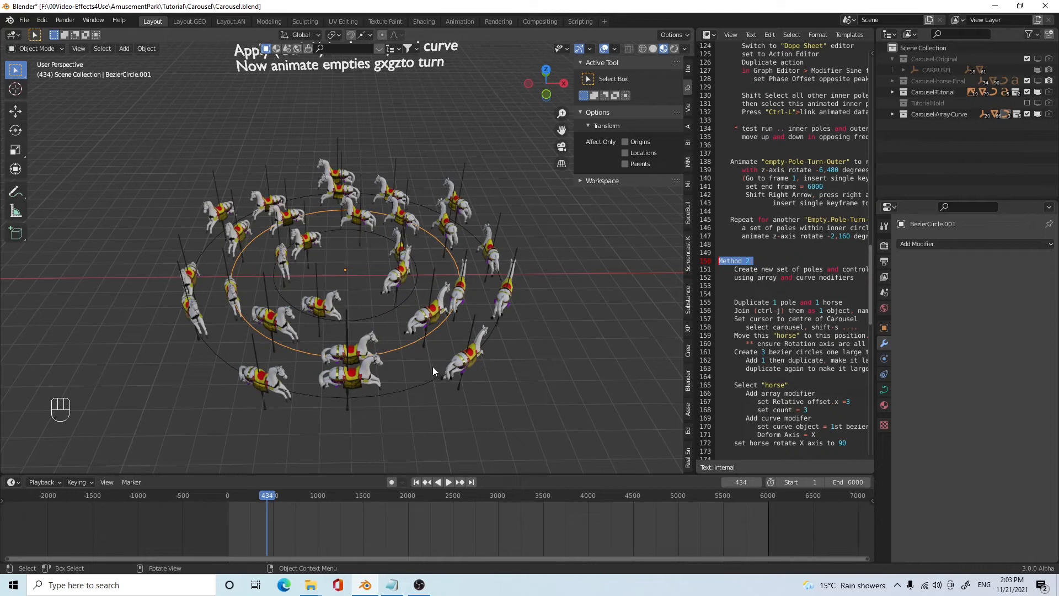
left_click(425, 382)
key("s")
middle_click_drag(425, 391, 425, 357)
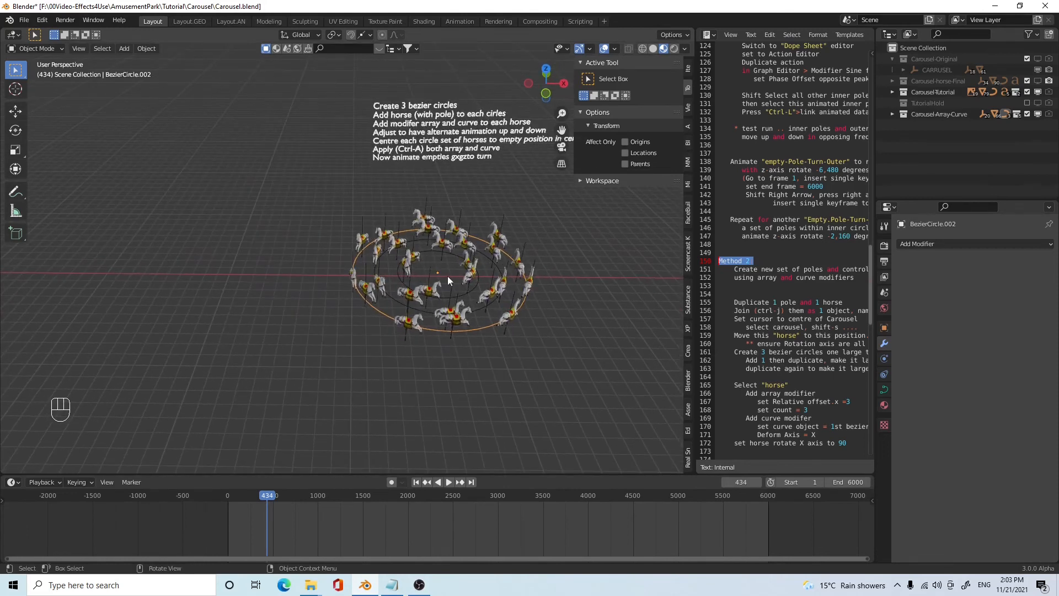
left_click(461, 297)
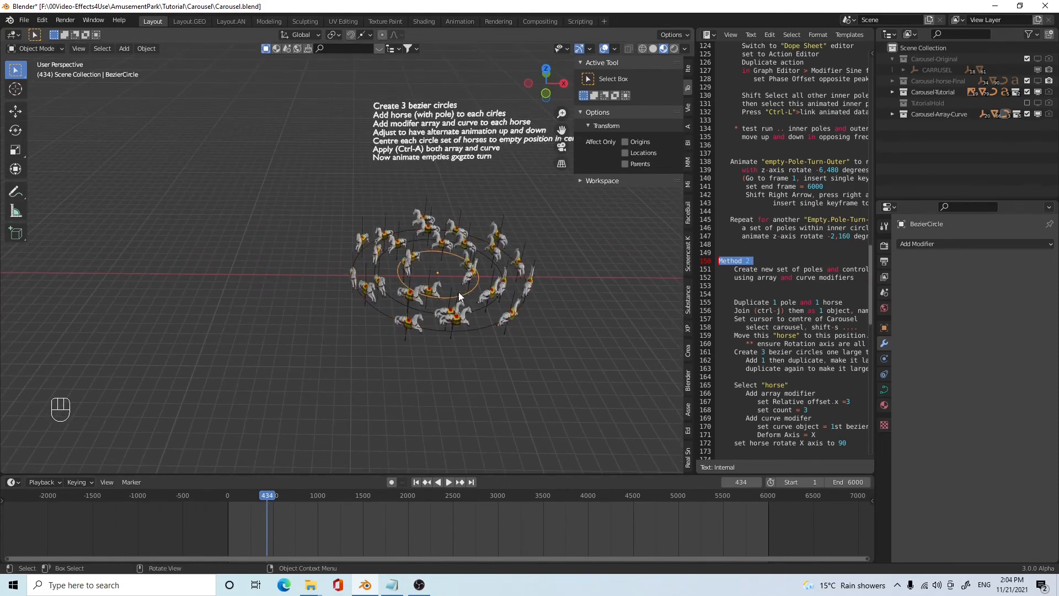
- Duplicate the example's inner Bezier circle and move the copy along the X axis to the empty area beside the horse rings
key("shift")
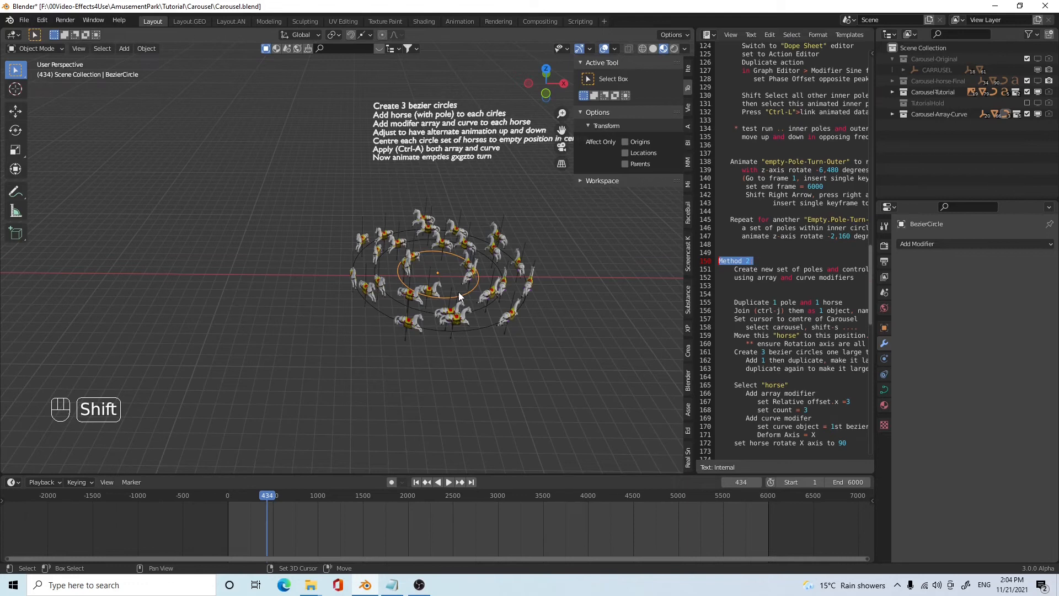
key("shift+d")
right_click(459, 294)
key("g")
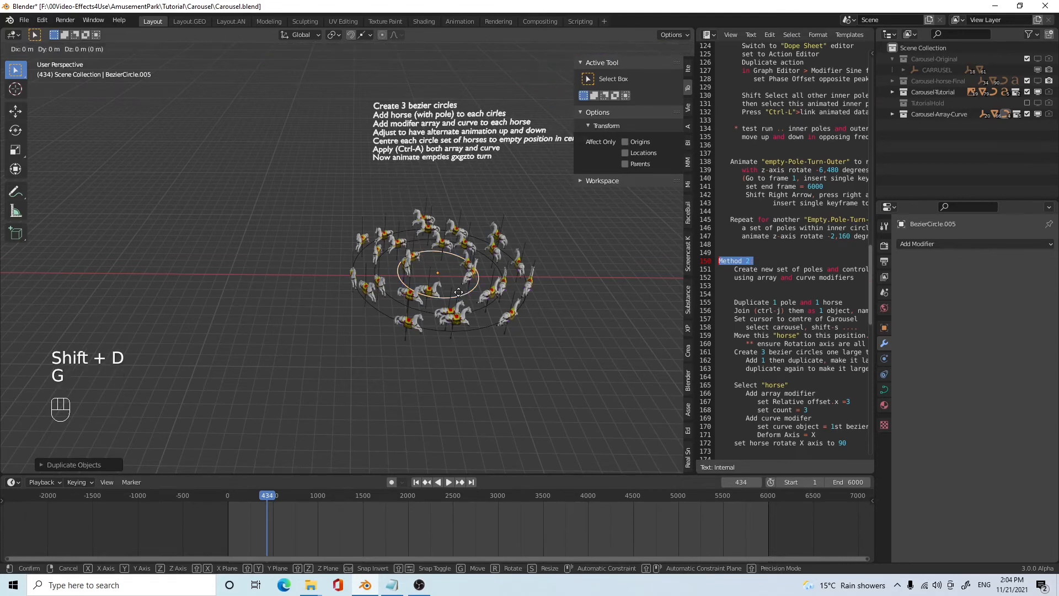
key("x")
left_click(284, 312)
- Duplicate the new Bezier circle in place and scale it up into a larger concentric ring
middle_click_drag(283, 313, 386, 298, "shift")
key("shift+d")
right_click(382, 288)
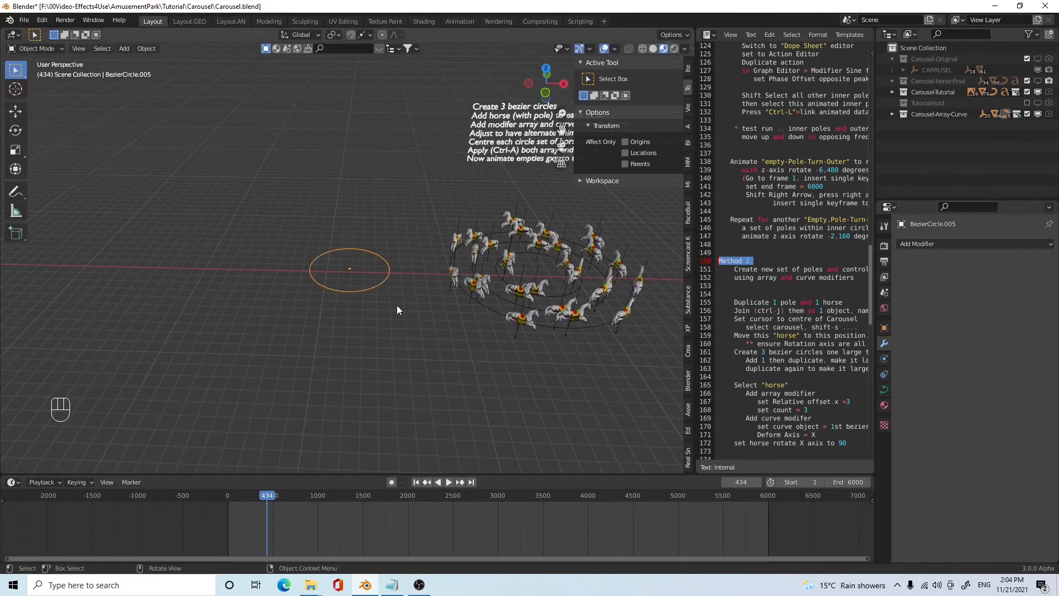
key("s")
left_click(429, 332)
- Duplicate the larger ring in place and scale up one ring so that three concentric circles of different sizes result
key("shift+d")
right_click(418, 320)
key("s")
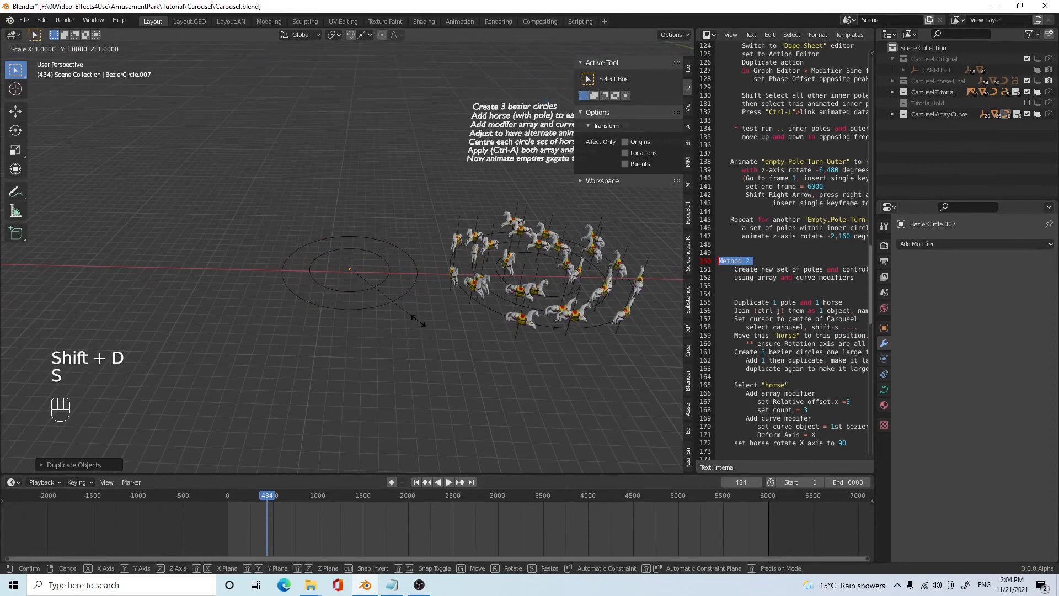
right_click(418, 320)
left_click(395, 303)
key("s")
left_click(414, 322)
- Select all three new Bezier circles and move them out of Carousel-Circle1 into the Carousel-Array-Curve collection
scroll(417, 324, "down", 1)
middle_click_drag(417, 324, 498, 344)
scroll(295, 319, "up", 2)
scroll(296, 319, "up", 3)
scroll(313, 326, "down", 2)
middle_click_drag(498, 343, 475, 325)
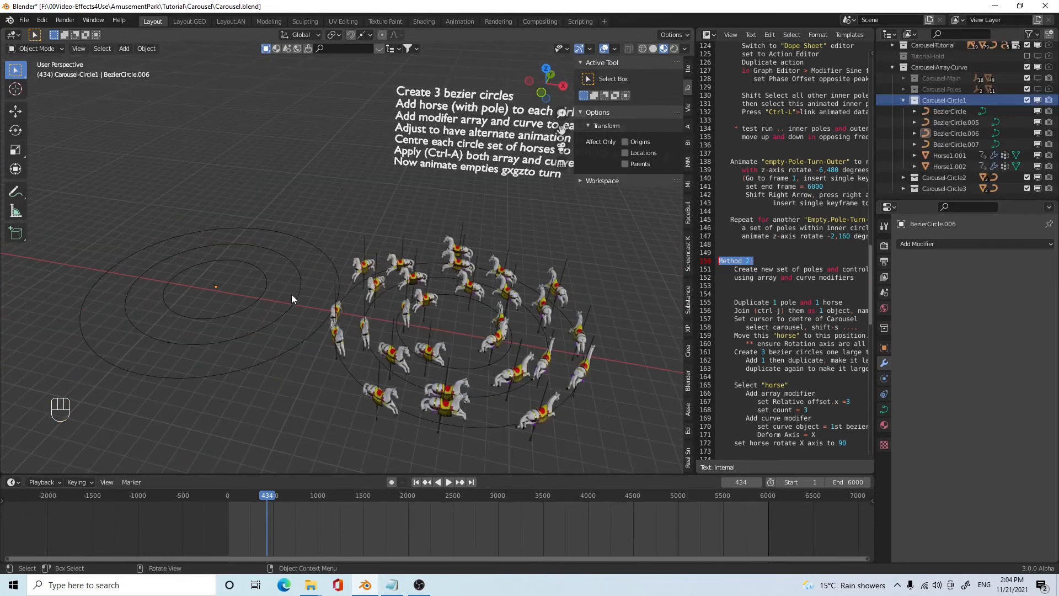
left_click(282, 345)
left_click(275, 343, "shift")
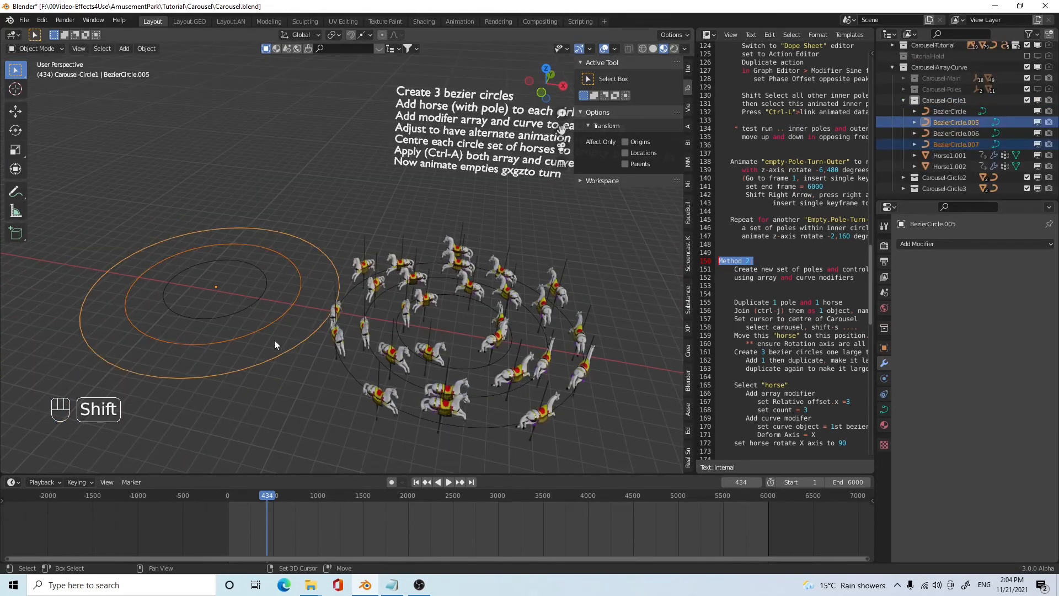
left_click(246, 310, "shift")
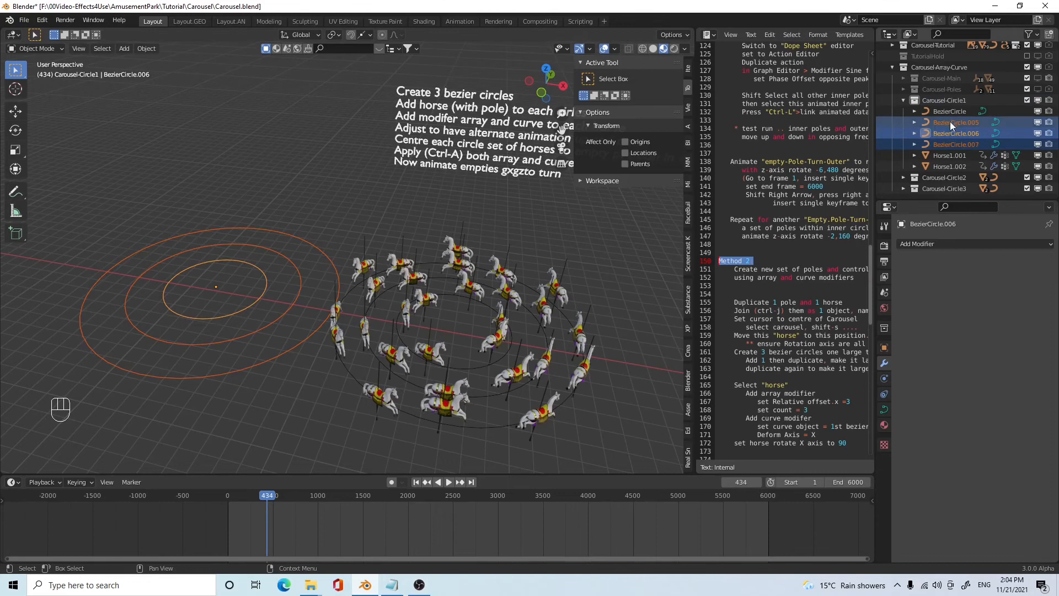
left_click_drag(950, 121, 944, 65)
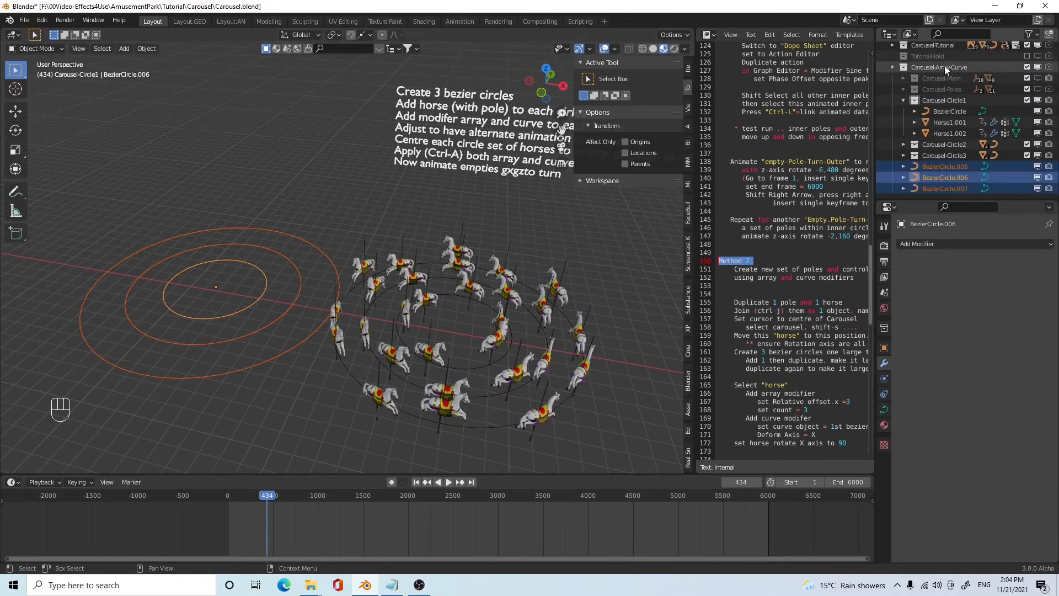
- Compare the example's inner Bezier circle in Carousel-Circle1 with the new inner circle by selecting each in turn
left_click(945, 100)
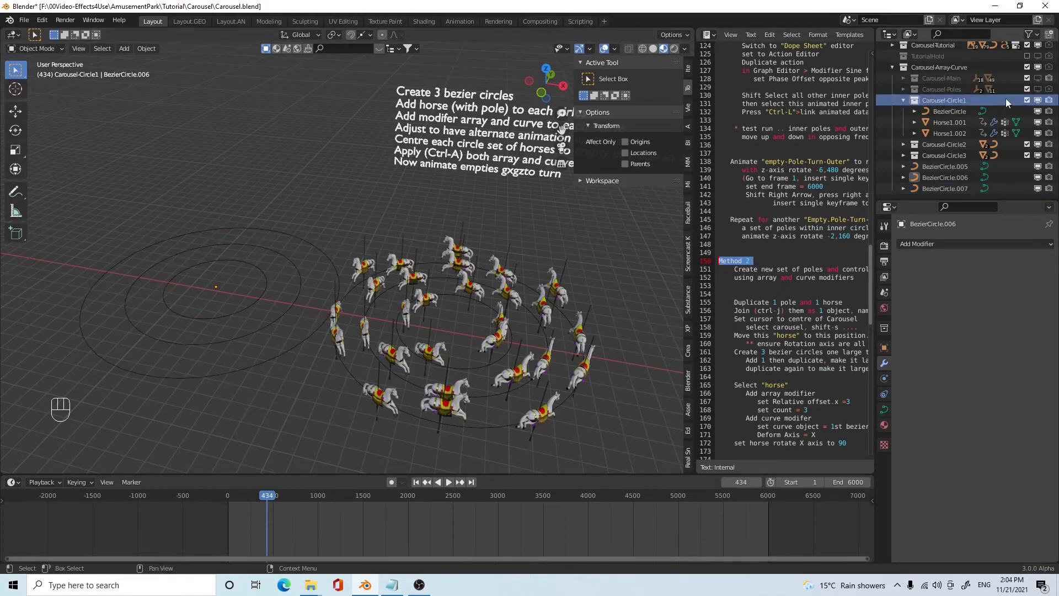
left_click(944, 110)
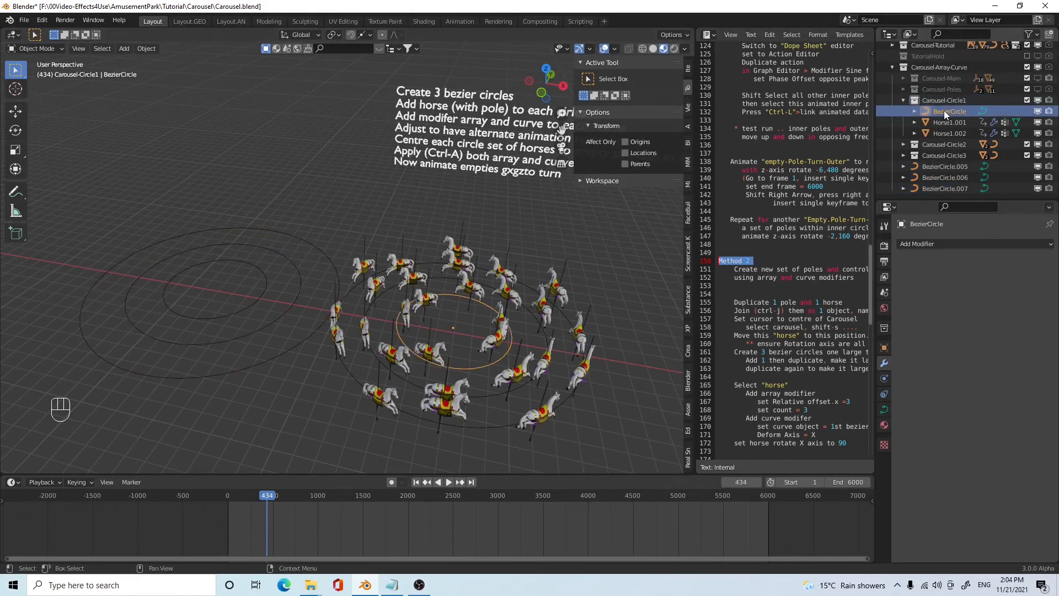
left_click(255, 307)
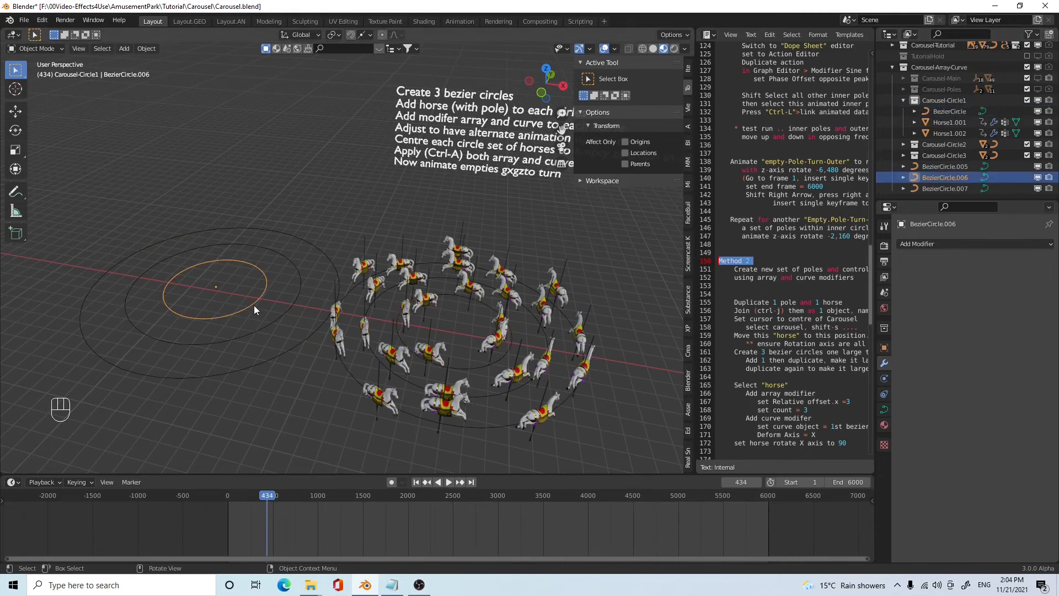
left_click(473, 365)
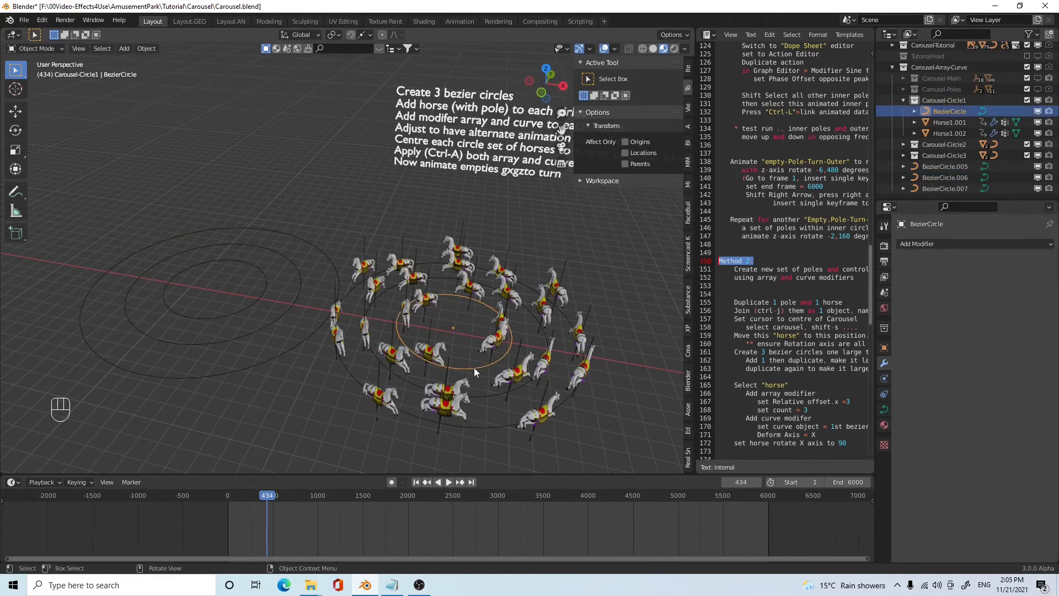
middle_click_drag(523, 388, 502, 359, "shift")
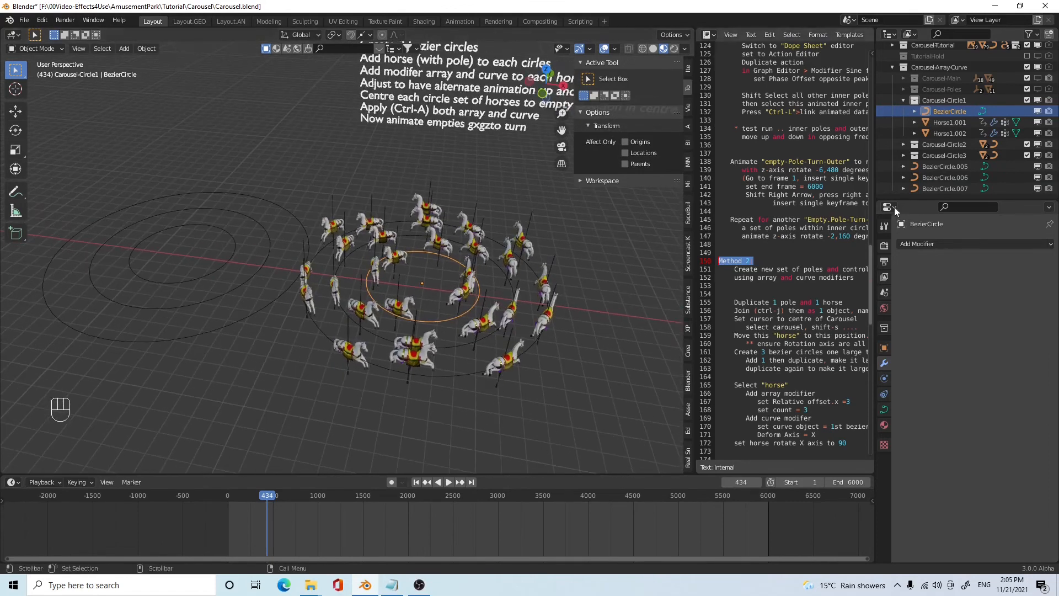
- Select Horse1.001 and examine its Array and Curve modifier settings and the horses they produce
left_click(946, 123)
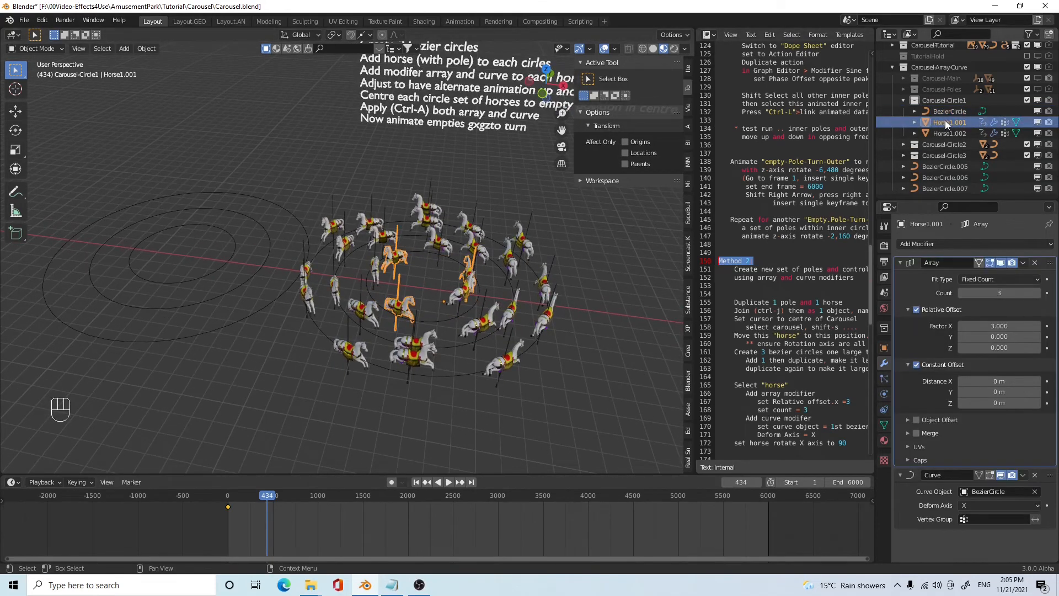
left_click(901, 263)
left_click(901, 264)
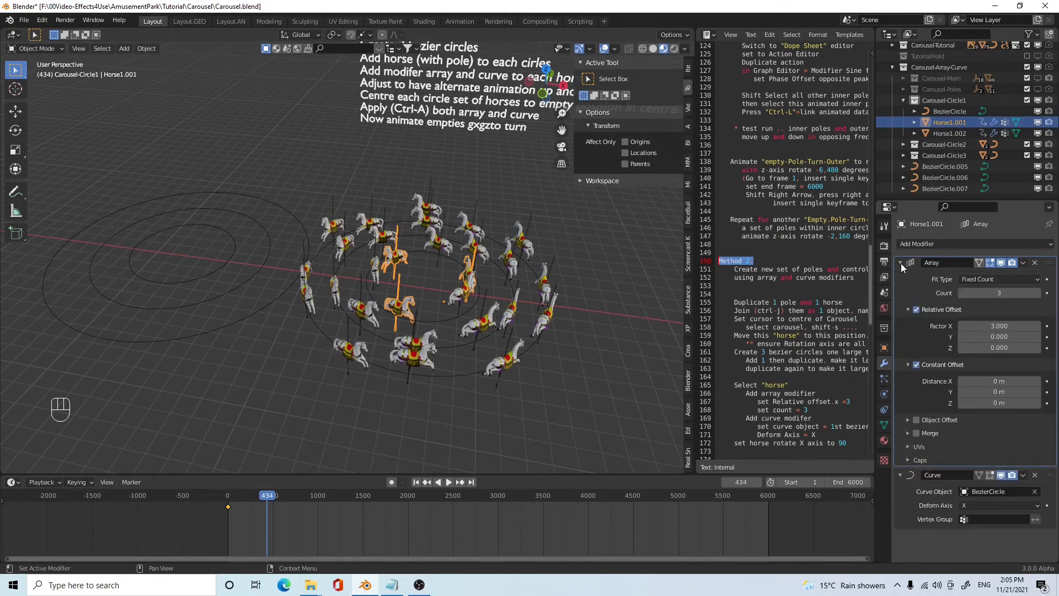
middle_click_drag(441, 319, 507, 317)
scroll(466, 319, "up", 5)
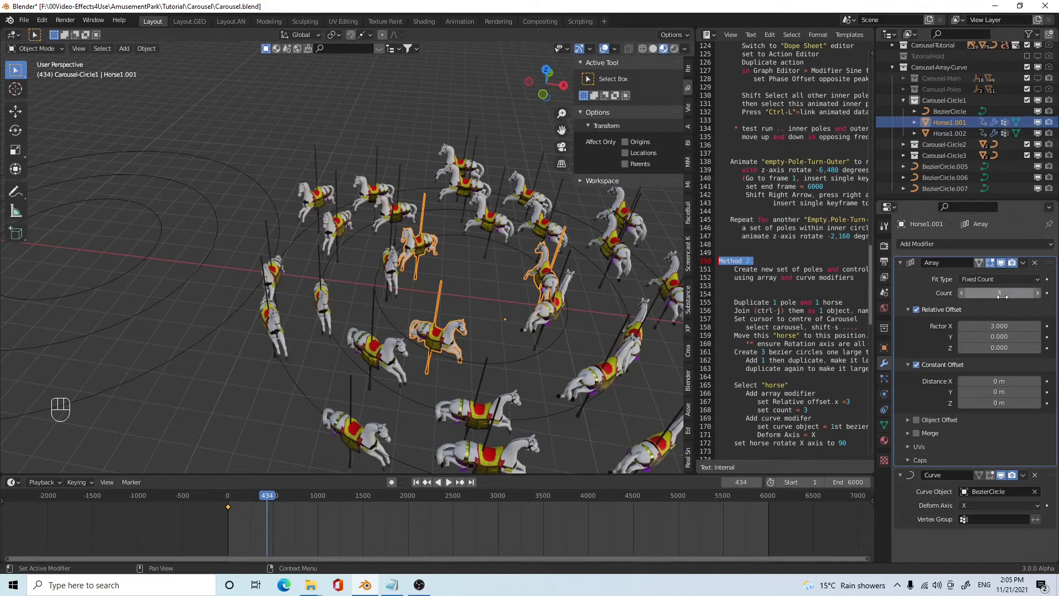
- Examine the modifiers of the alternating set Horse1.002 and the inner circle that both horse sets follow
left_click(390, 291)
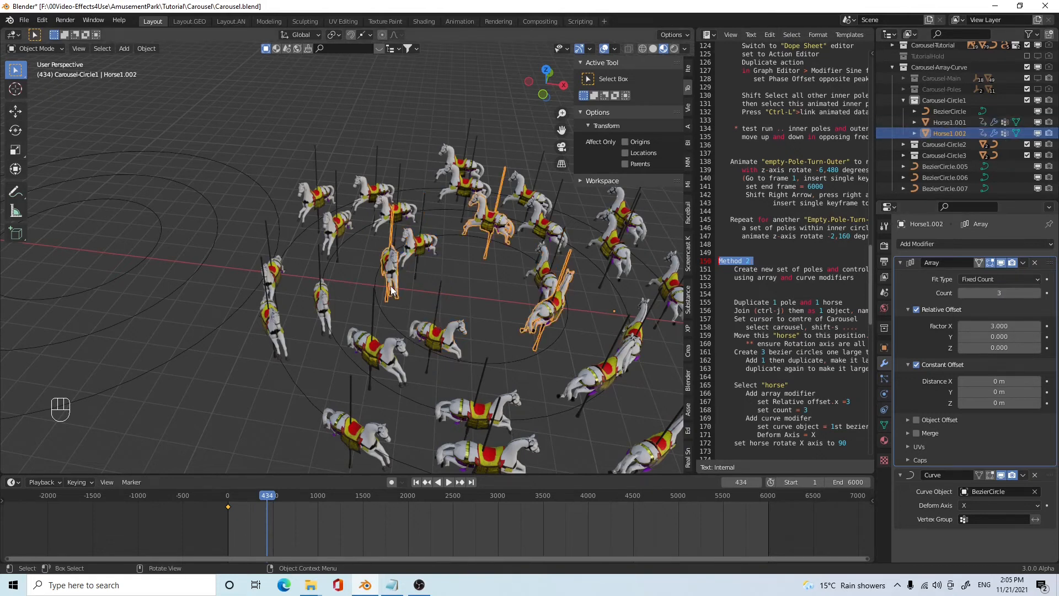
middle_click_drag(545, 317, 531, 298)
middle_click_drag(465, 310, 564, 342)
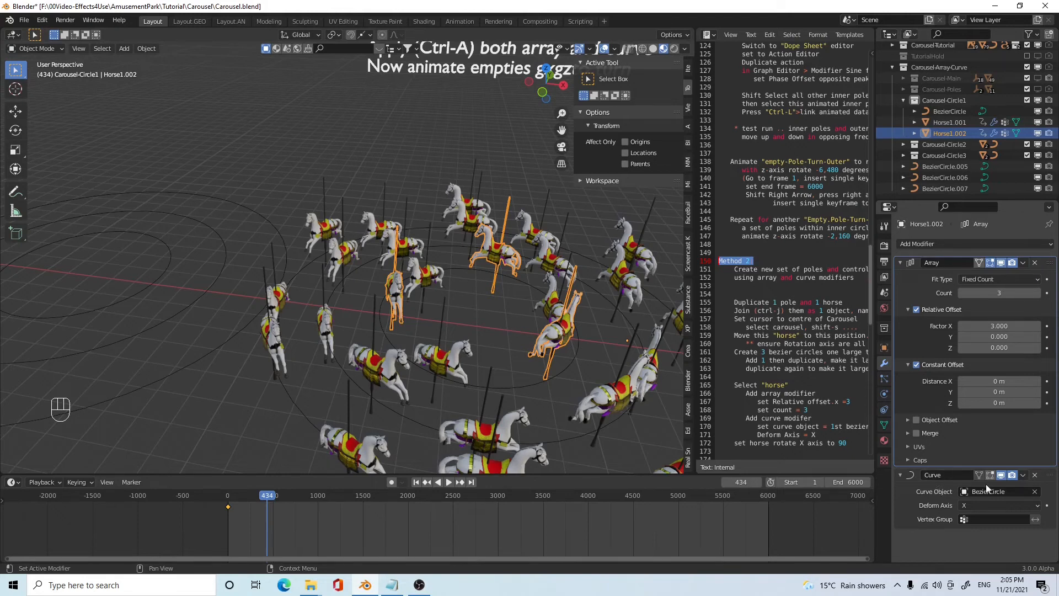
left_click(519, 389)
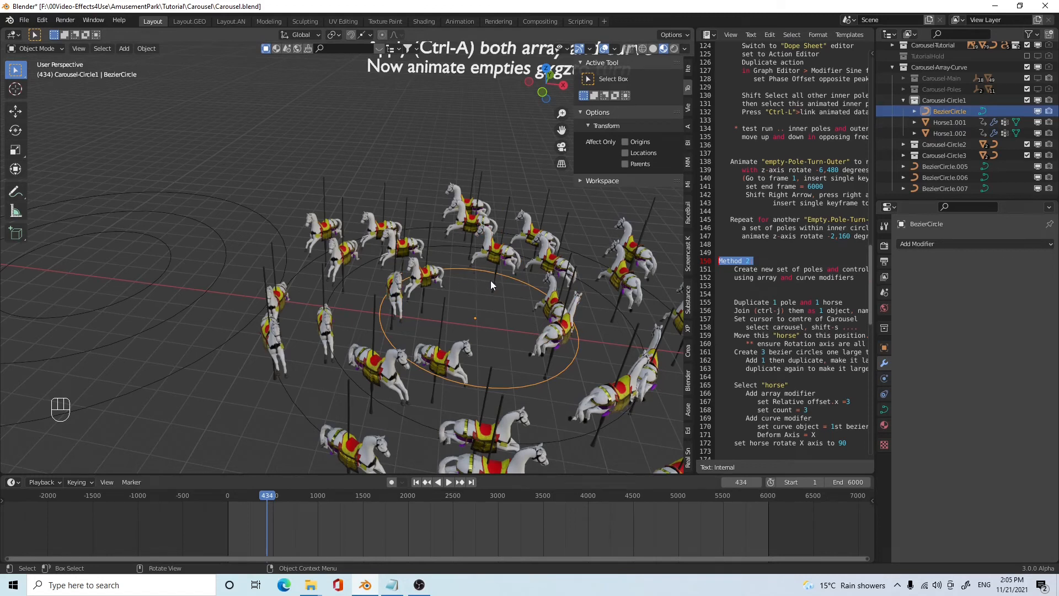
left_click(554, 305)
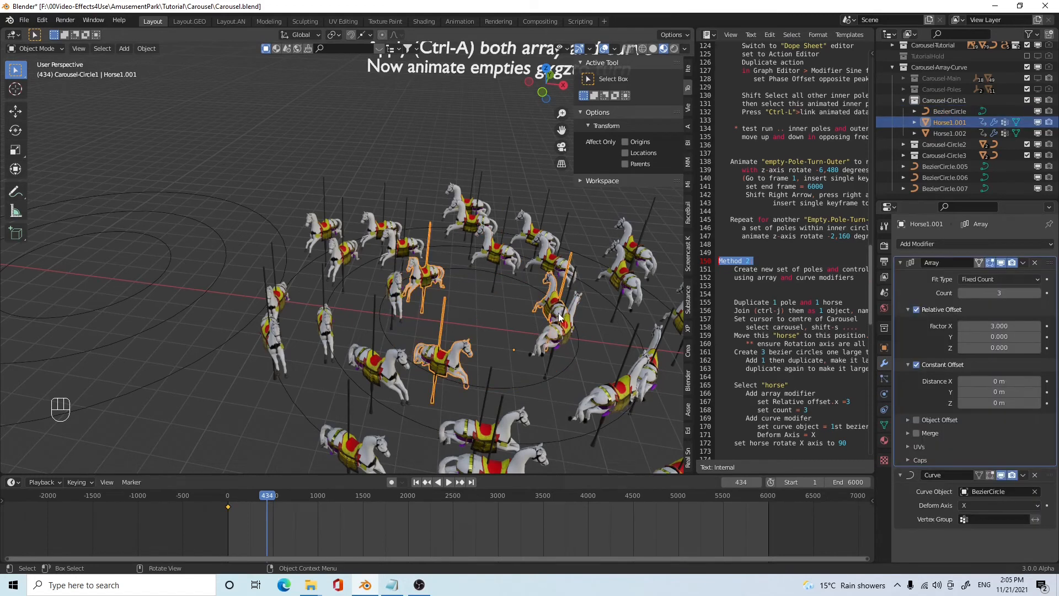
- Display the transform values and compare the location and rotation of Horse1.001 and Horse1.002
left_click(688, 68)
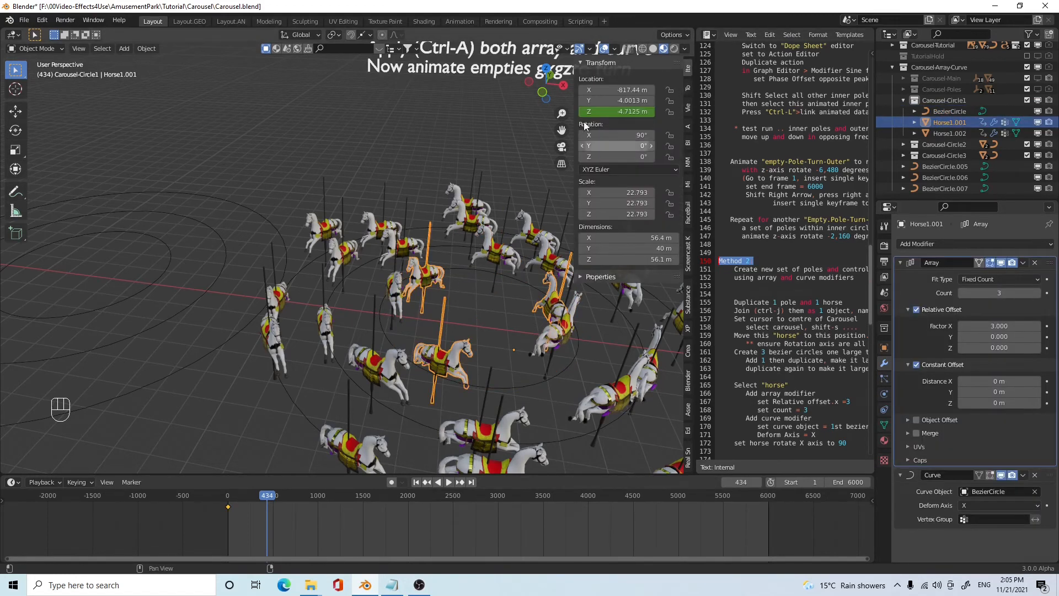
left_click(549, 346)
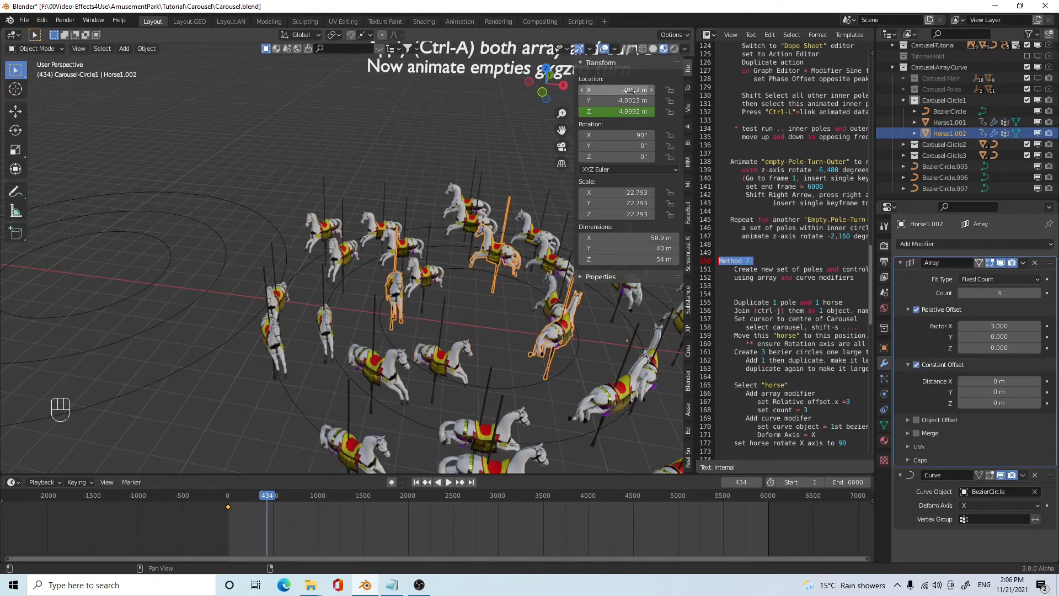
left_click(427, 282)
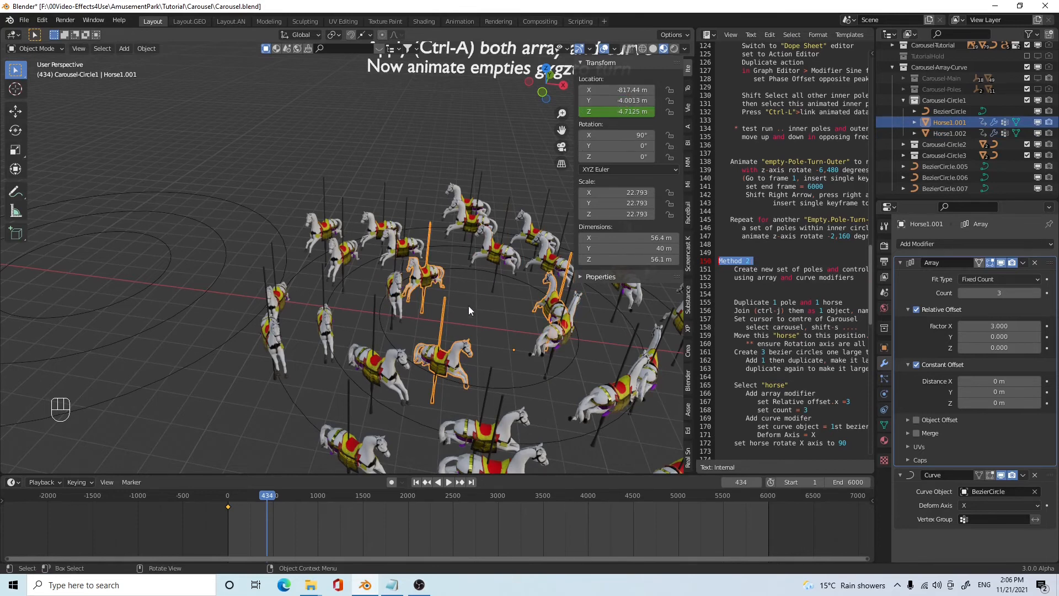
- Select the new inner Bezier circle and snap the 3D cursor to its centre
scroll(468, 305, "down", 4)
middle_click_drag(476, 303, 458, 318)
scroll(458, 318, "up", 2)
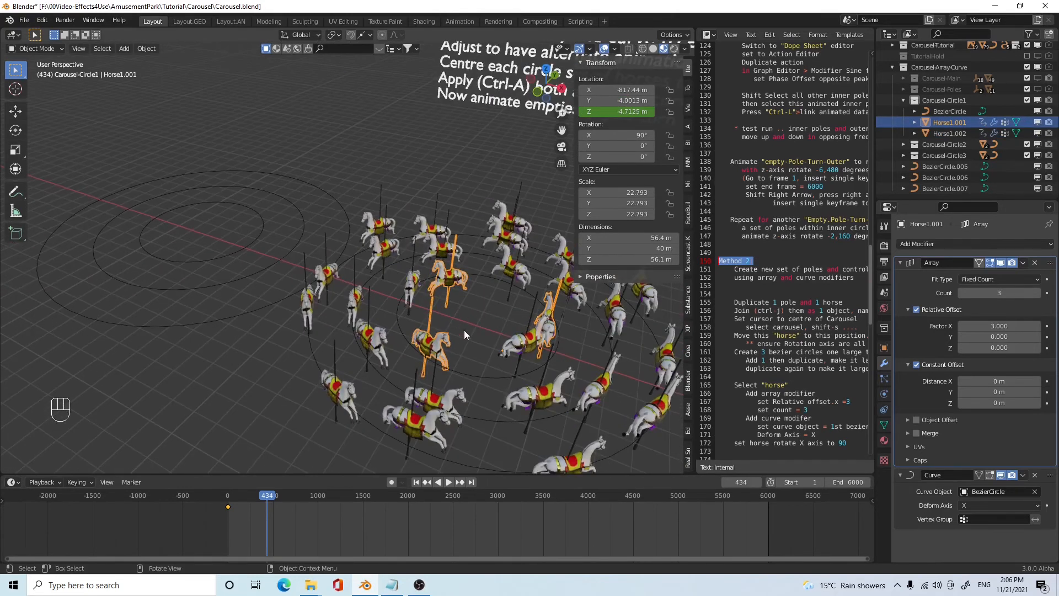
middle_click_drag(486, 320, 431, 254)
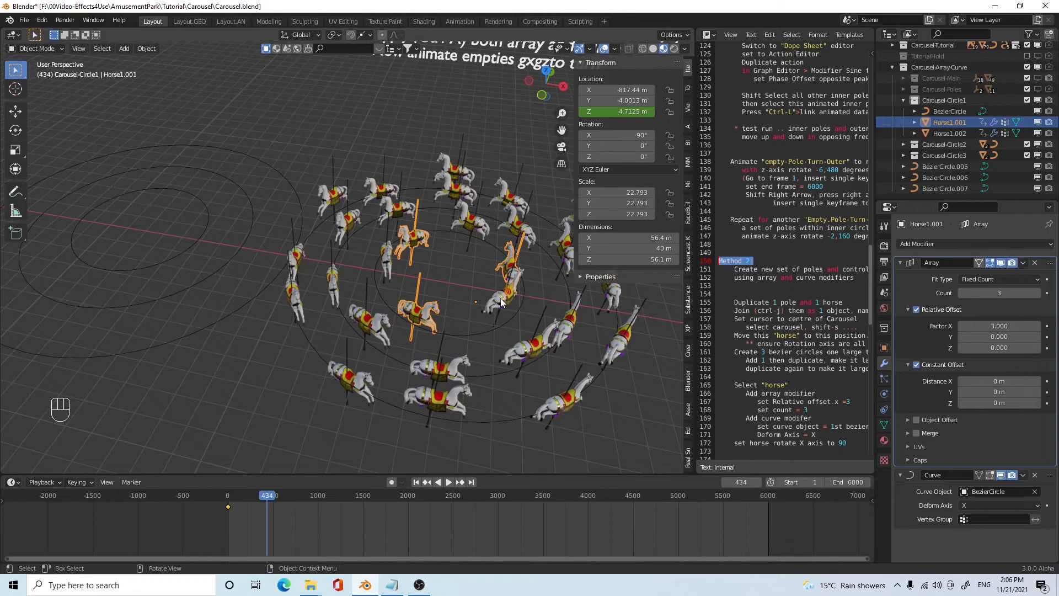
scroll(501, 298, "down", 3)
mouse_move(409, 271)
middle_mouse_down("shift")
mouse_move(455, 268)
mouse_move(423, 289)
mouse_move(451, 281)
mouse_move(408, 290)
middle_mouse_up("shift")
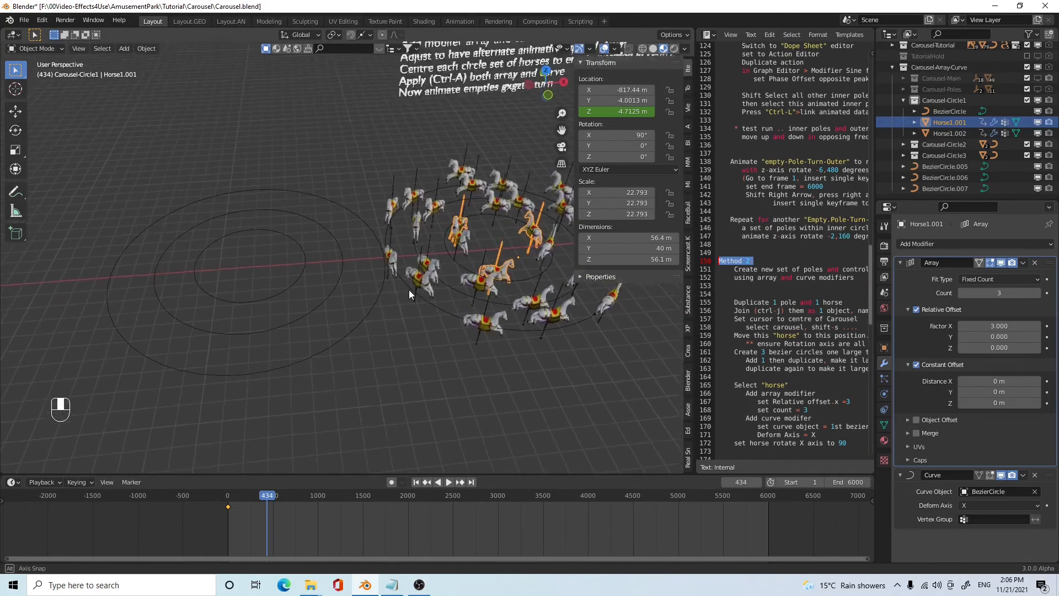
left_click(297, 273)
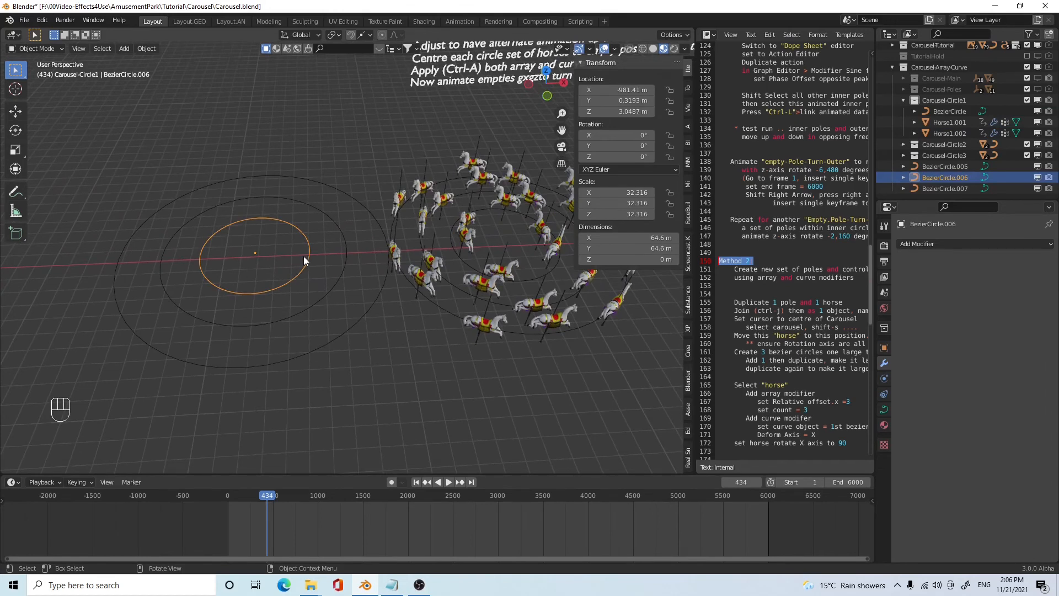
key("shift")
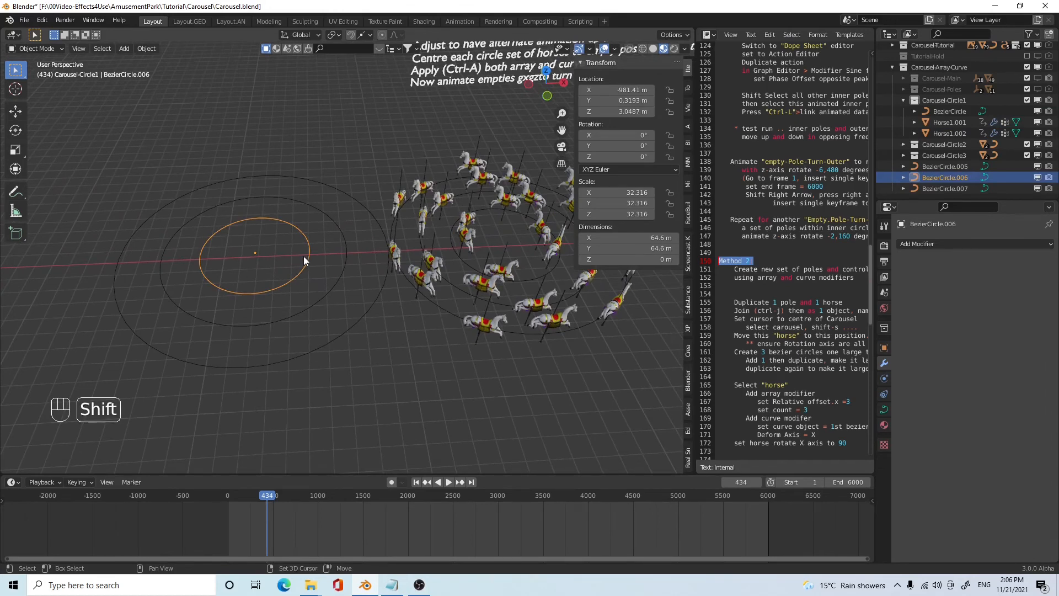
key("shift+s")
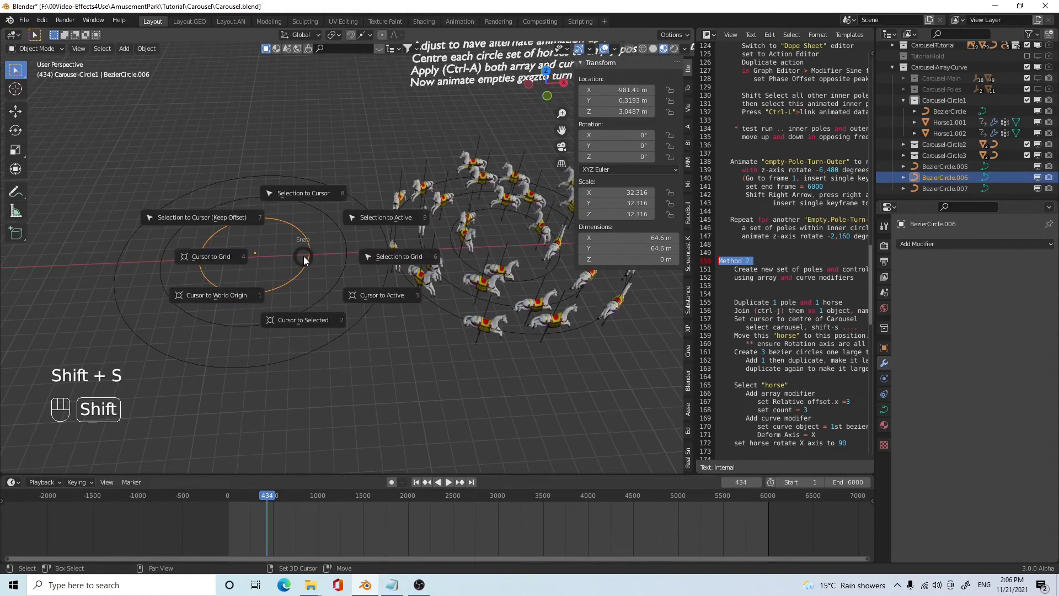
left_click(303, 320)
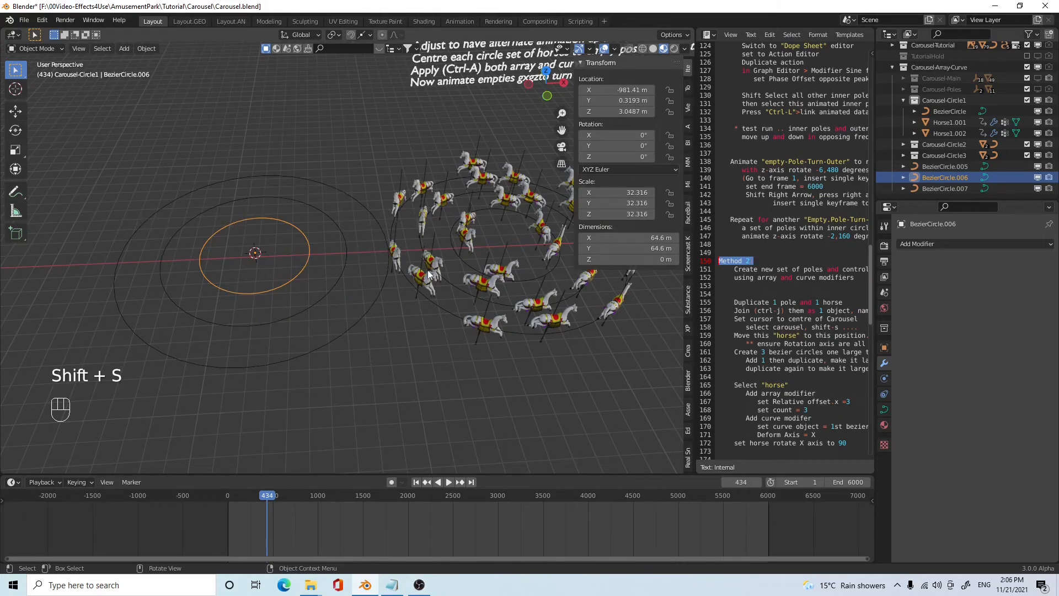
- Duplicate Horse1.001 in place and disable the viewport display of the copy's Array and Curve modifiers
key("ctrl+z")
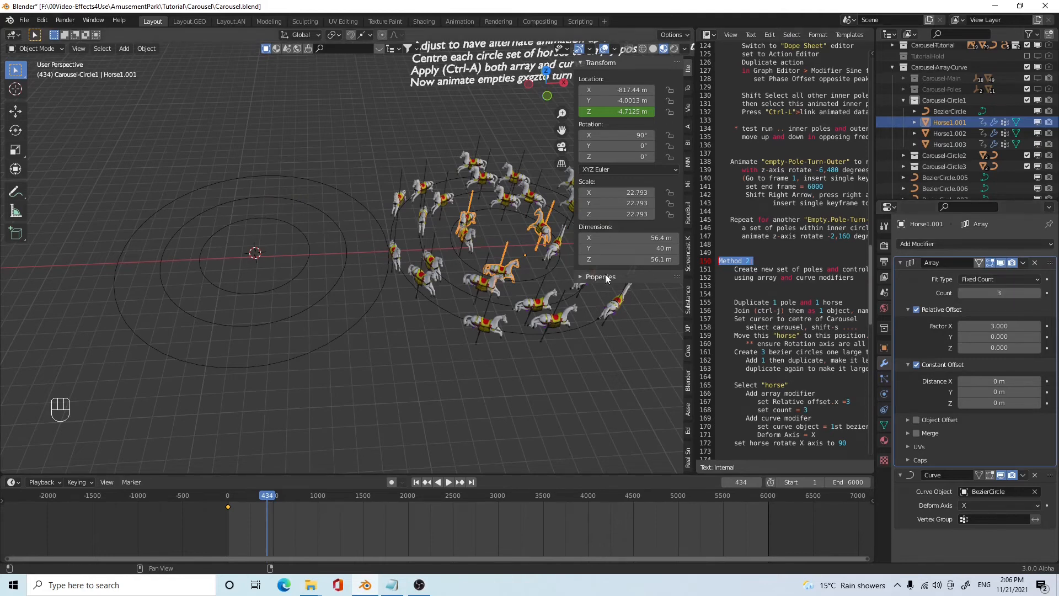
left_click(942, 146)
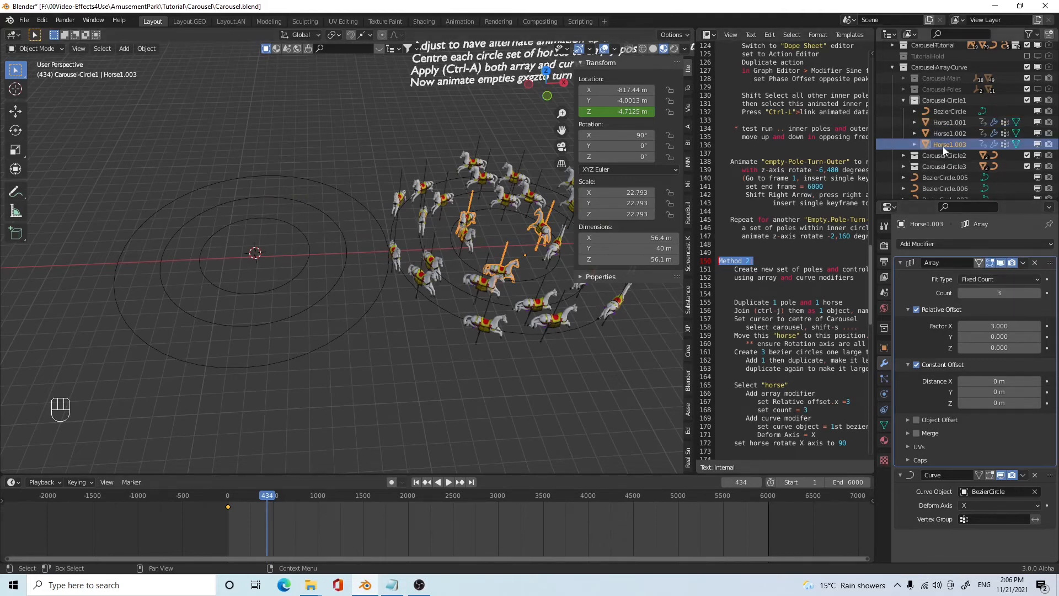
left_click(1001, 263)
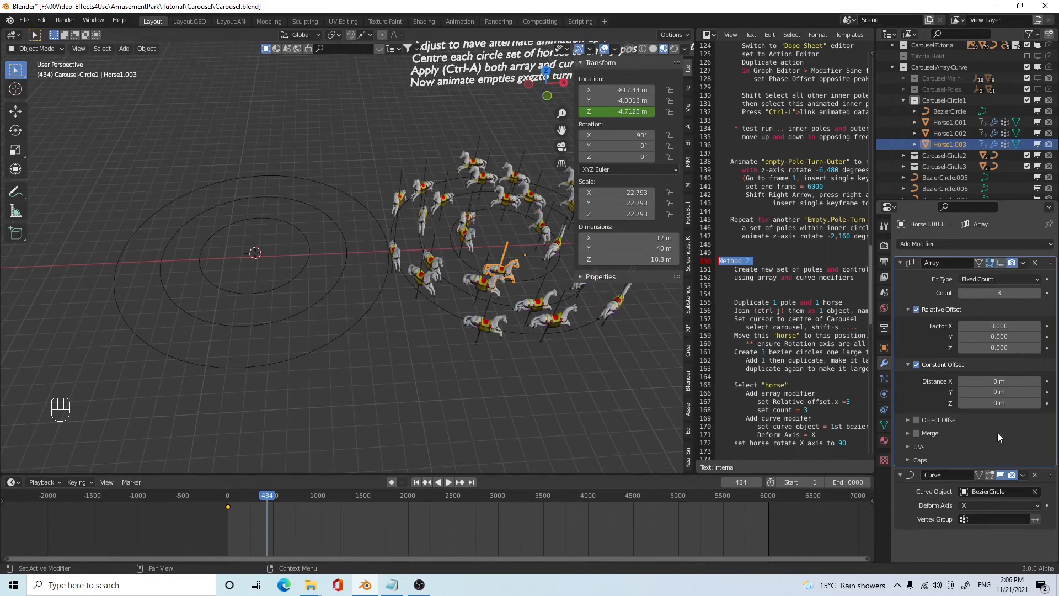
left_click(1002, 475)
- Snap Horse1.003 to the 3D cursor at the centre of the new Bezier circles
key("shift")
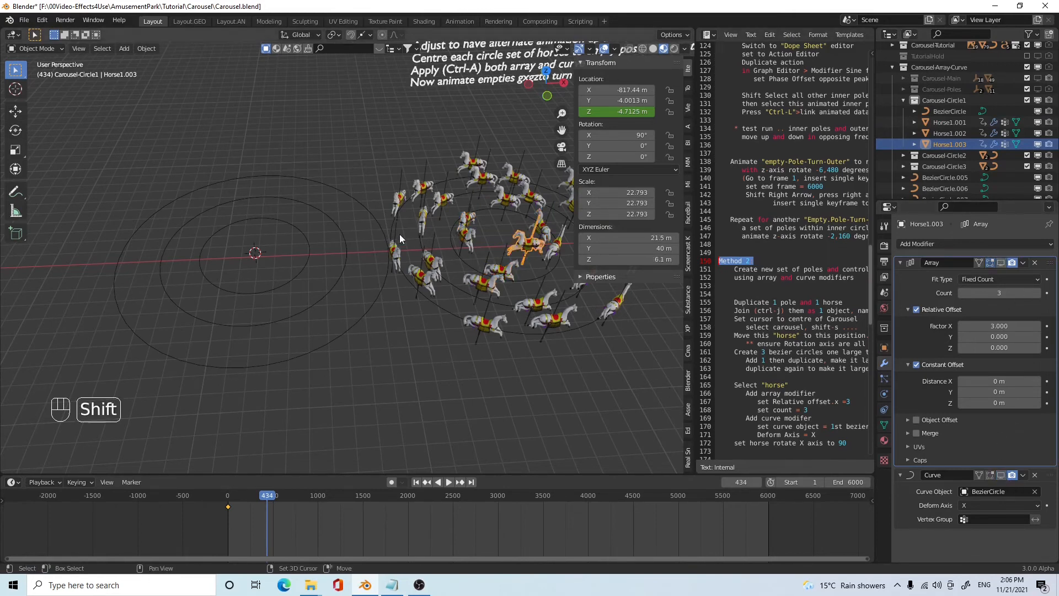
key("shift+s")
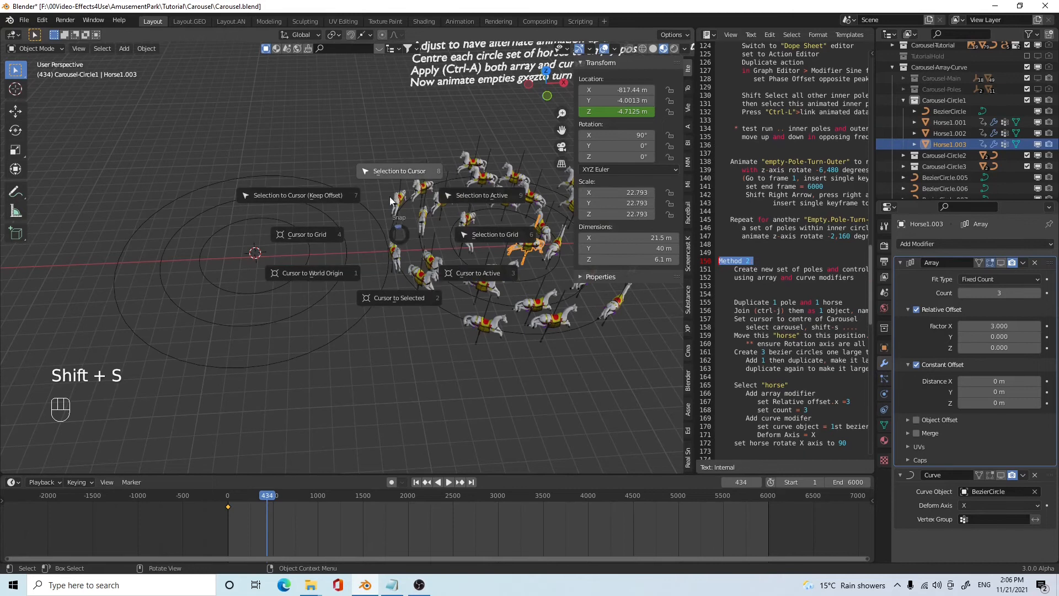
left_click(391, 170)
middle_click_drag(359, 288, 464, 314)
middle_click_drag(454, 354, 432, 352)
middle_click_drag(531, 359, 460, 353, "shift")
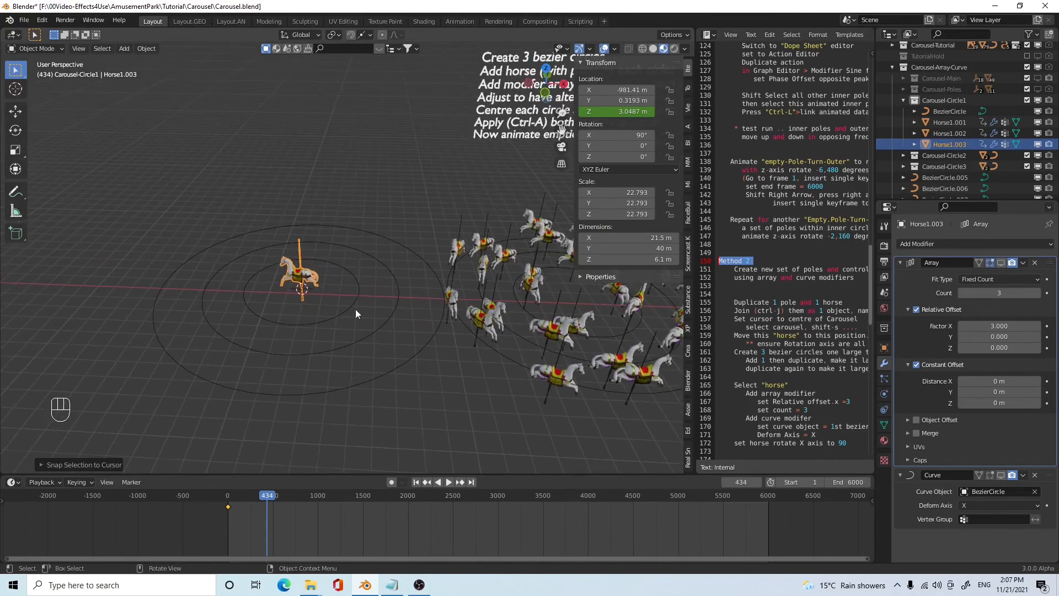
middle_click_drag(308, 293, 359, 340)
scroll(360, 344, "up", 1)
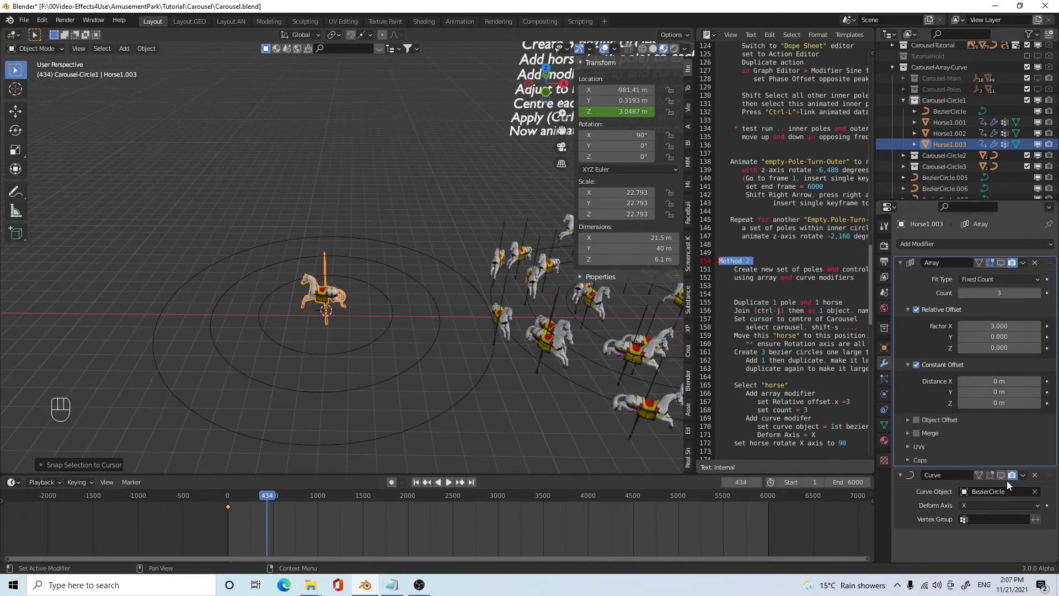
- Retarget Horse1.003's Curve modifier to the new inner circle BezierCircle.006 and enable the viewport display of its Array and Curve modifiers
scroll(329, 323, "up", 2)
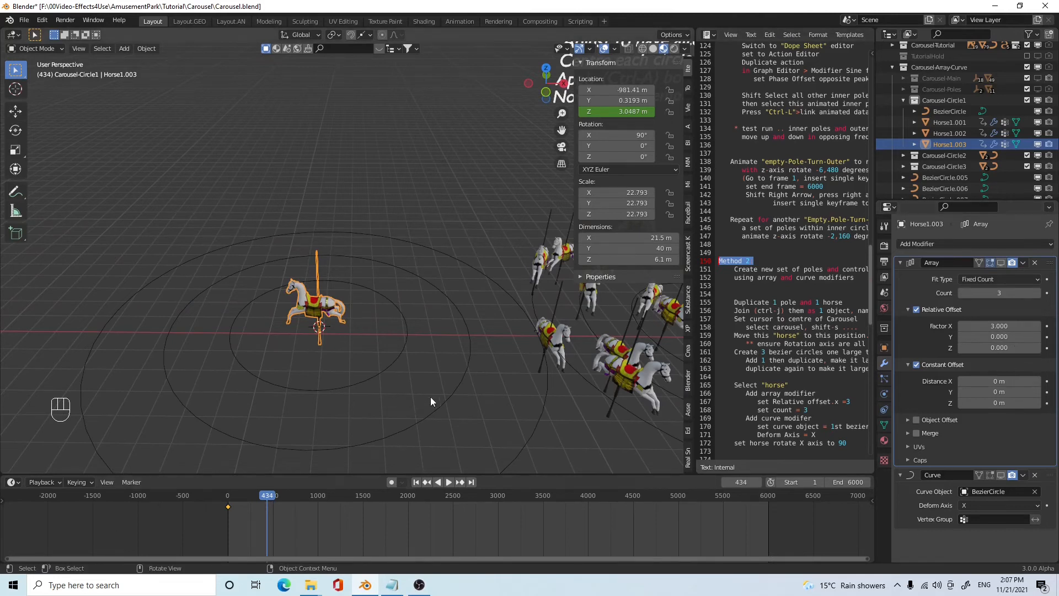
scroll(562, 331, "down", 2)
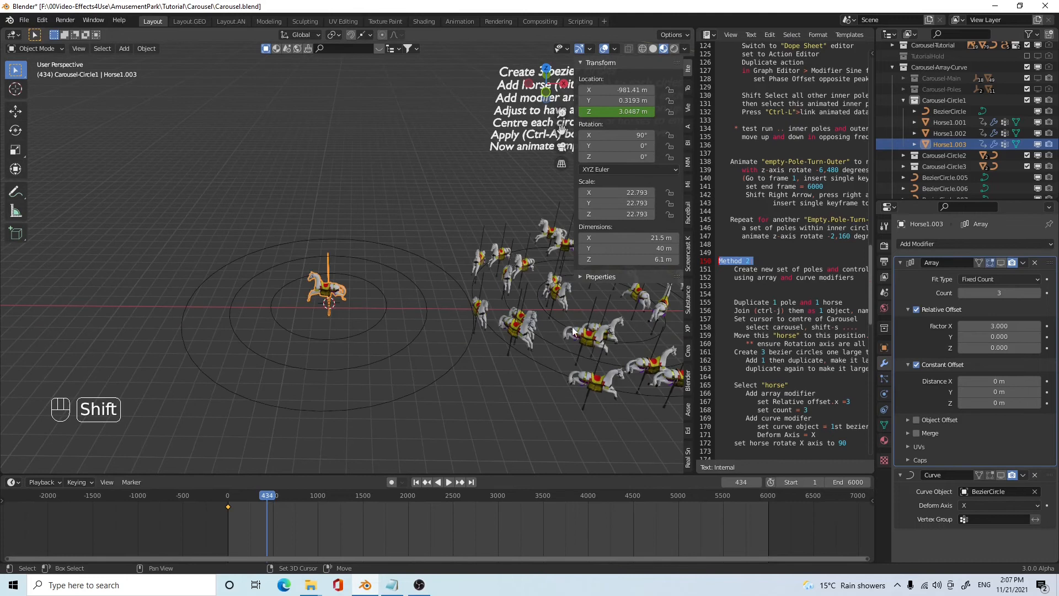
left_click(558, 321)
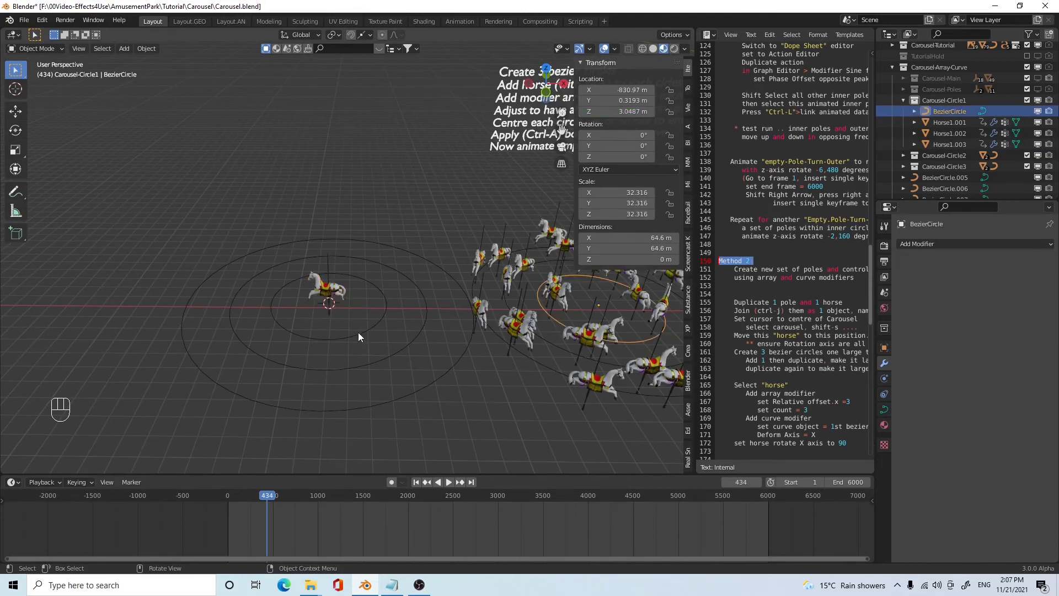
left_click(359, 336)
left_click(331, 281)
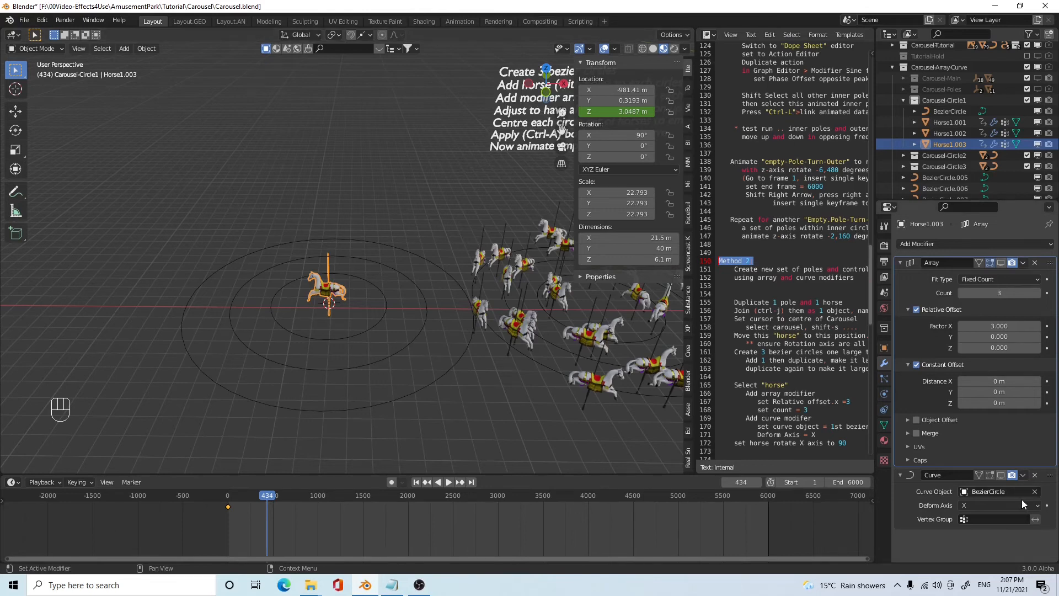
left_click(1035, 492)
left_click(1036, 492)
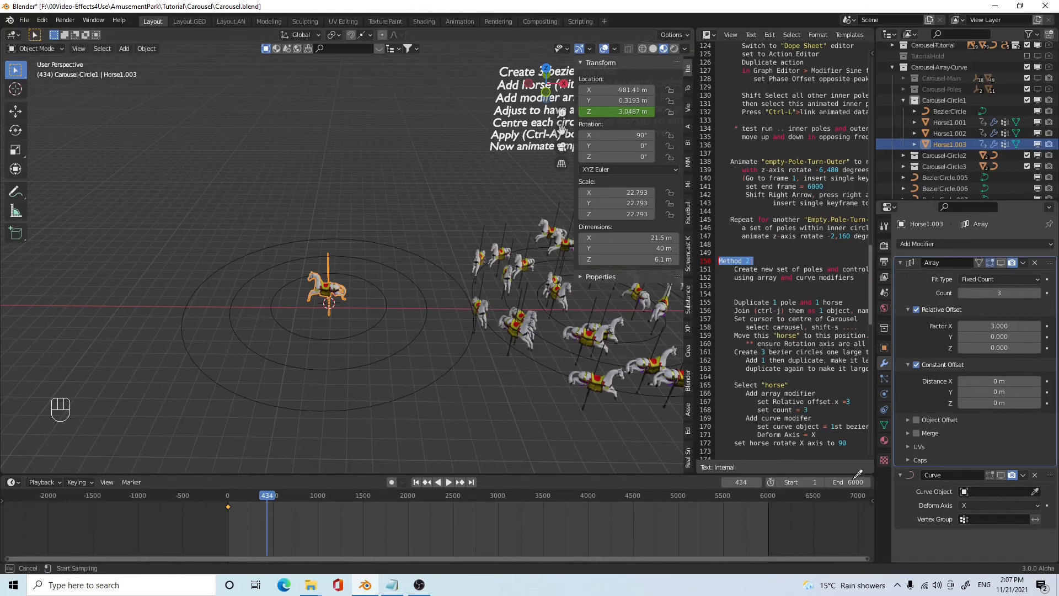
left_click(359, 333)
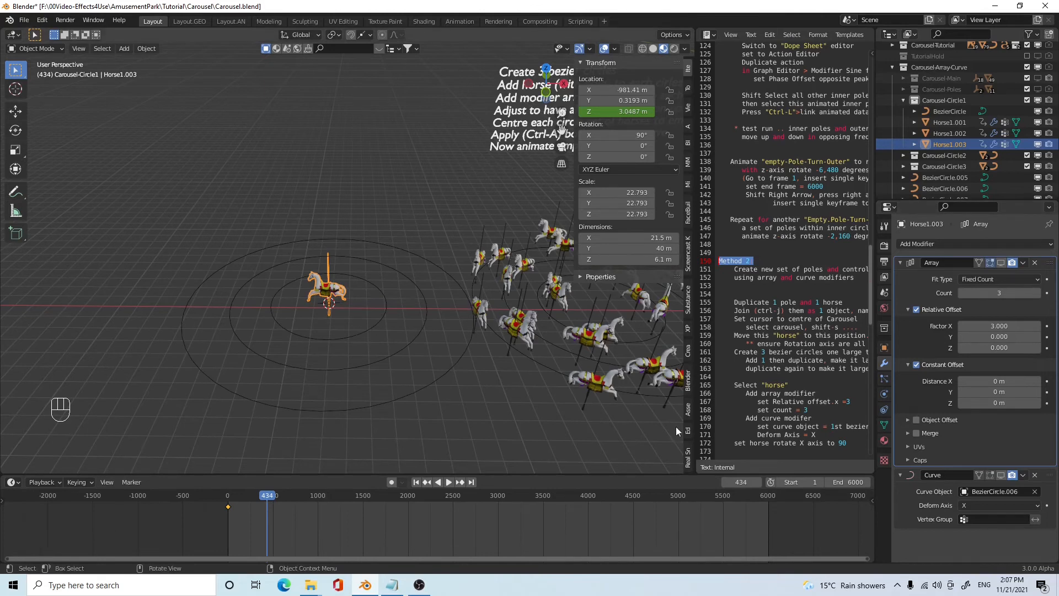
left_click(1002, 263)
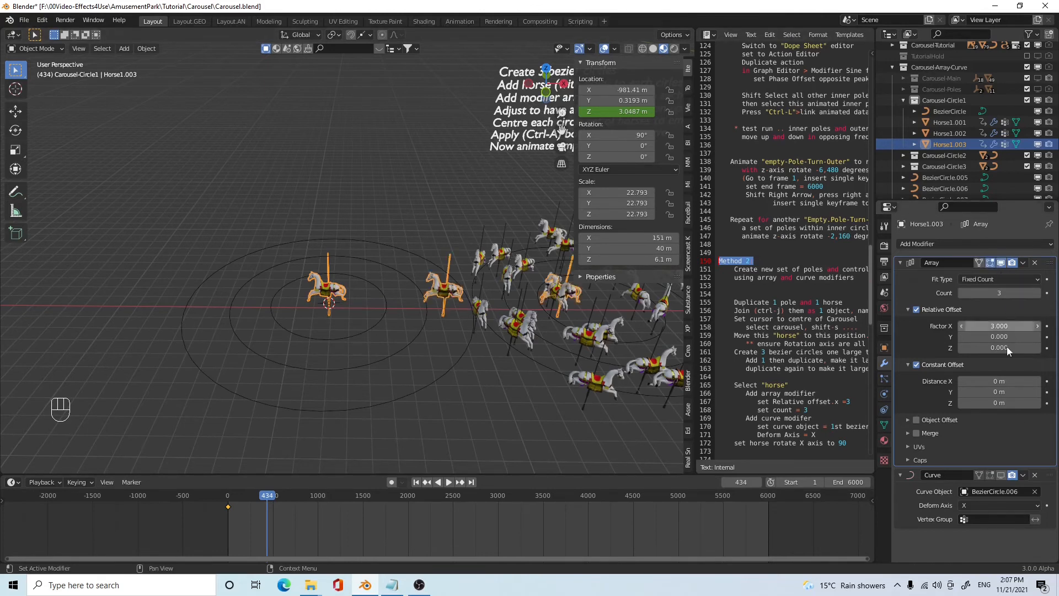
left_click(1005, 476)
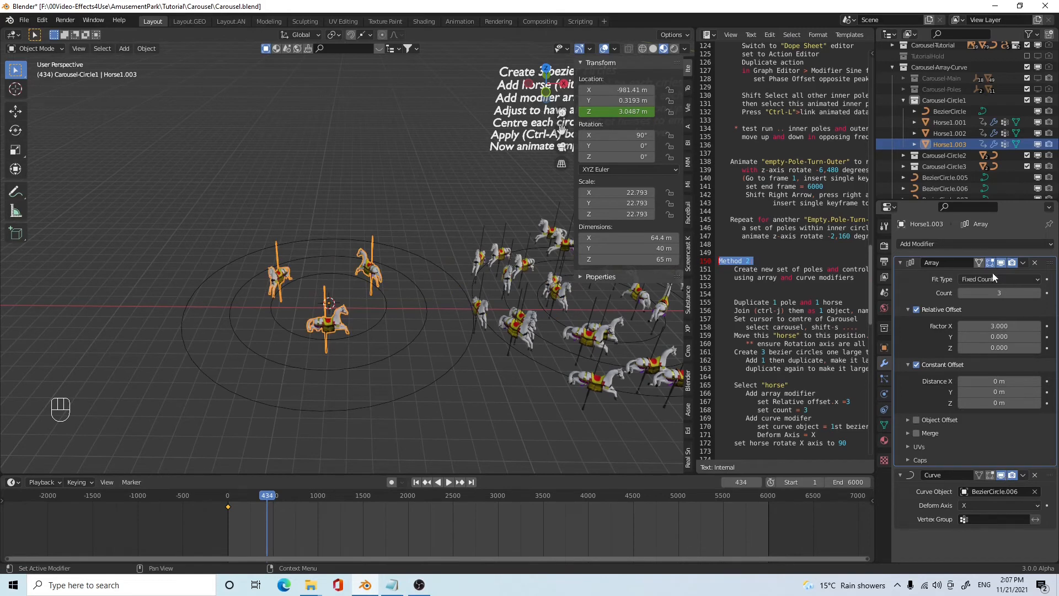
- Duplicate Horse1.003 in place and shift the copy's X location to about -946 m so the two sets alternate around the inner circle
middle_click_drag(429, 375, 438, 348, "shift")
middle_click_drag(421, 348, 454, 422, "shift")
middle_click_drag(424, 362, 428, 388)
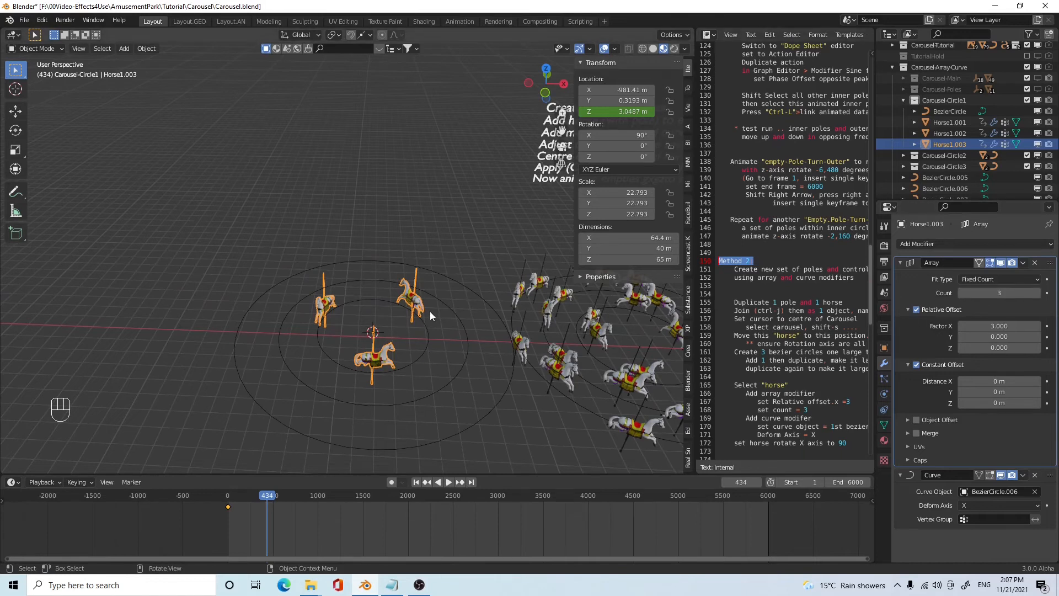
key("shift")
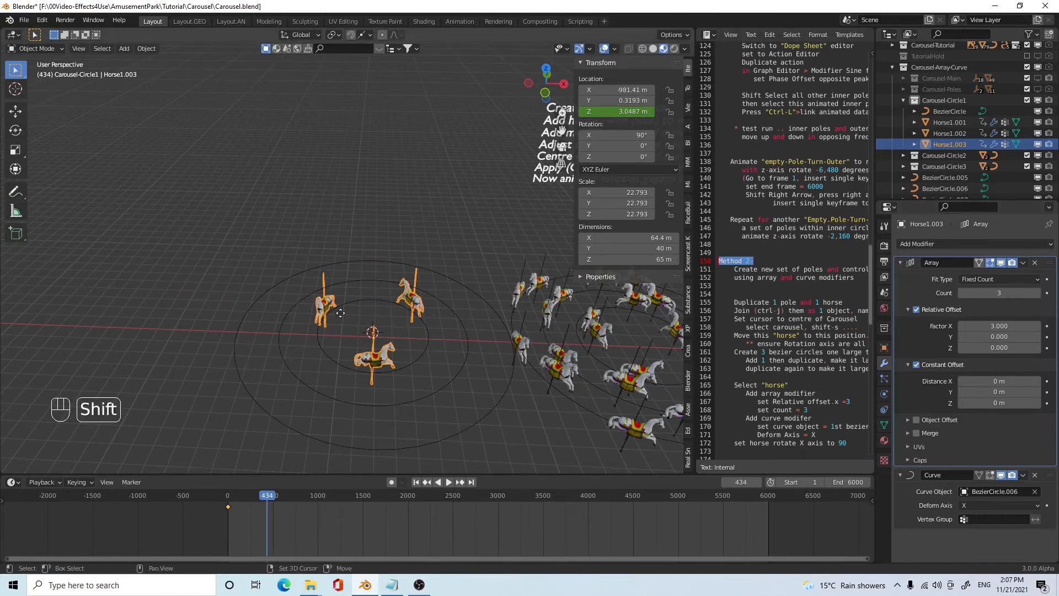
key("shift+d")
right_click(340, 313)
left_click(622, 89)
left_click_drag(622, 90, 557, 91)
mouse_move(313, 378)
middle_mouse_down()
mouse_move(416, 371)
mouse_move(439, 386)
mouse_move(242, 372)
mouse_move(213, 336)
mouse_move(372, 306)
mouse_move(464, 415)
mouse_move(354, 249)
middle_mouse_up()
mouse_move(332, 291)
middle_mouse_down()
mouse_move(377, 310)
mouse_move(358, 313)
mouse_move(406, 315)
mouse_move(454, 335)
middle_mouse_up()
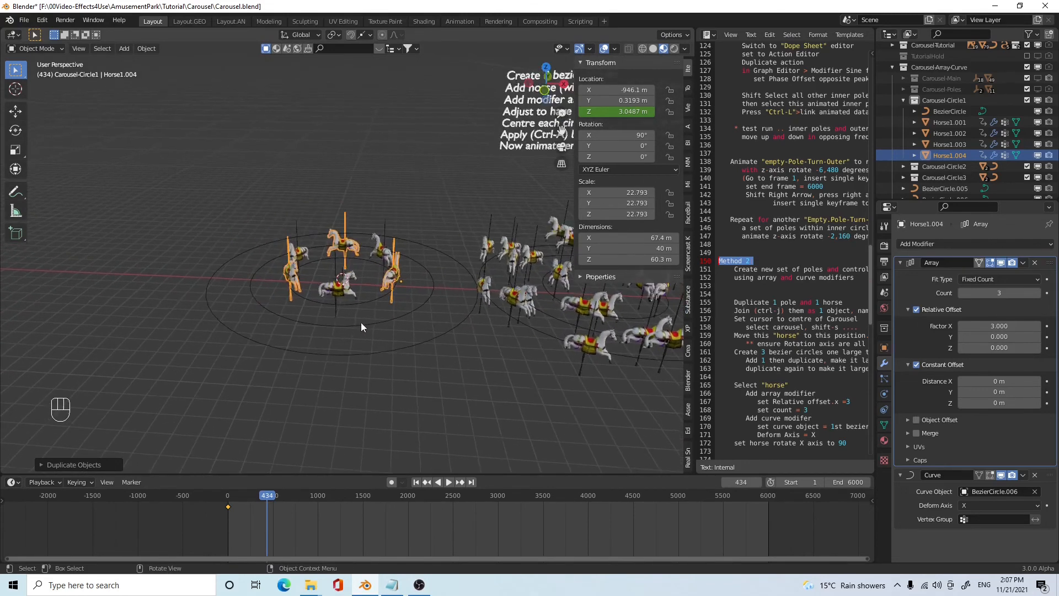
scroll(351, 320, "up", 1)
- Check the Sine modifier settings of Horse1.003 in the Animation workspace and return to the Layout workspace
left_click(344, 300)
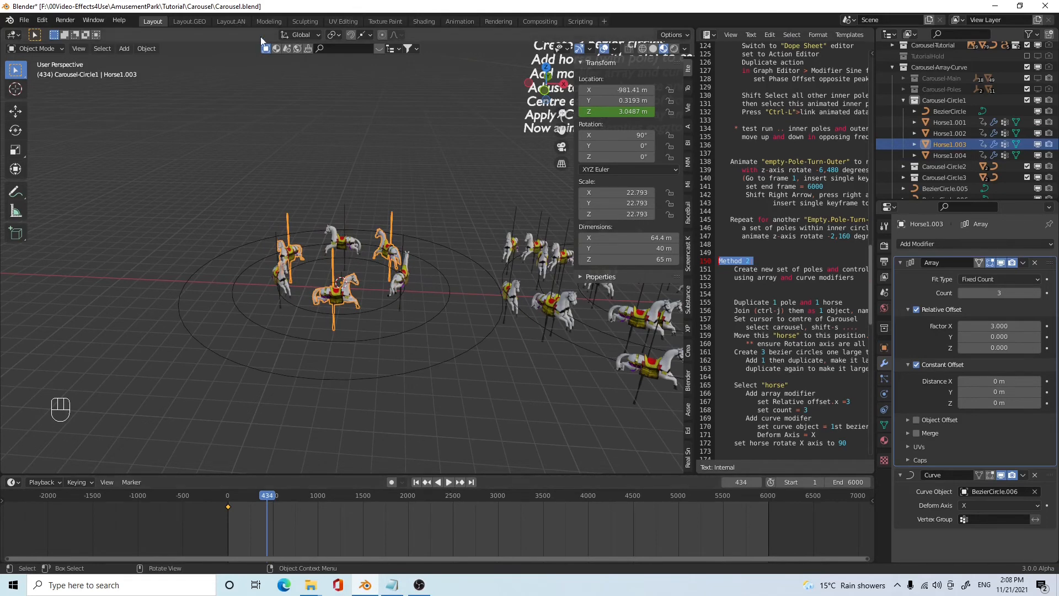
left_click(462, 21)
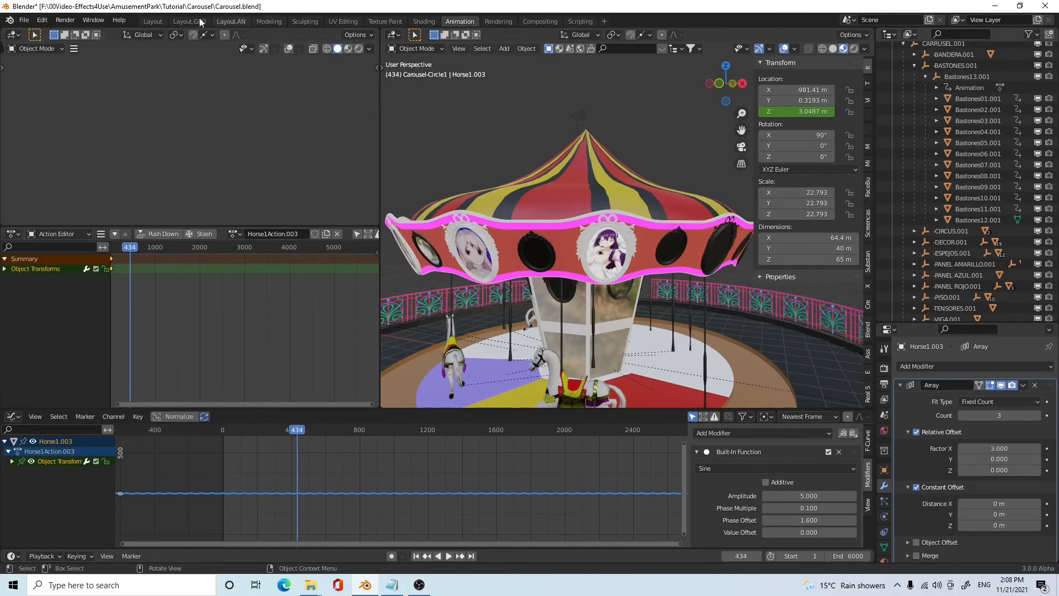
left_click(154, 22)
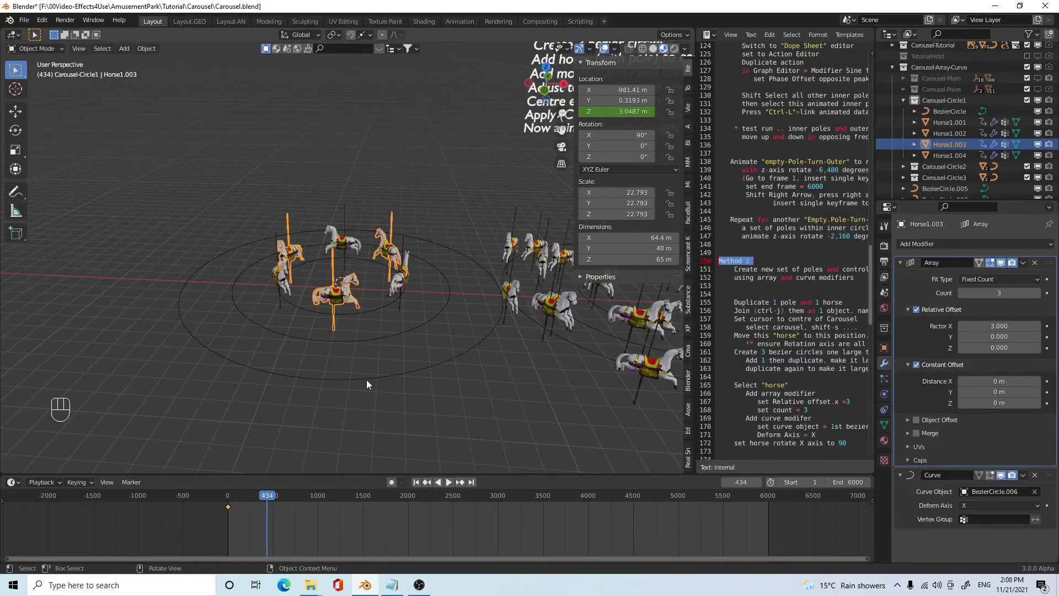
- Play the animation to watch how both horse sets on the new inner circle move, then stop it
scroll(366, 380, "up", 2)
left_click(451, 484)
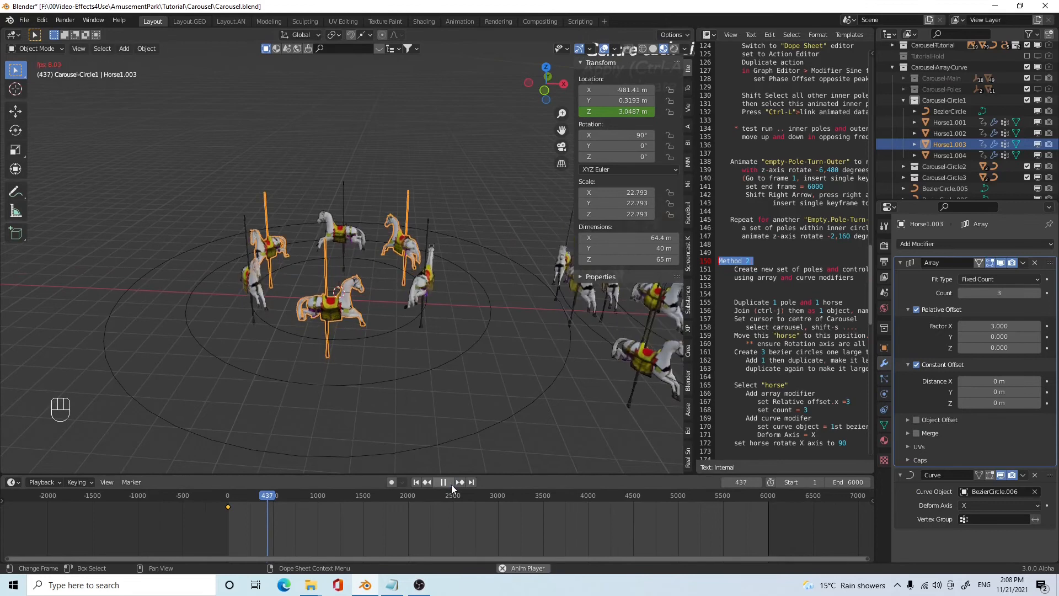
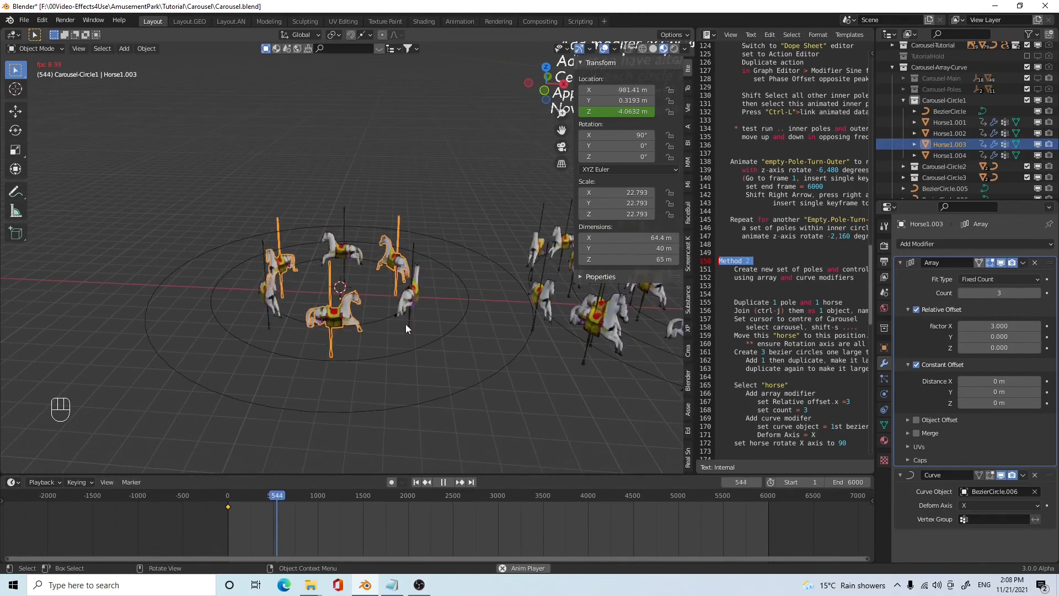
left_click(443, 482)
mouse_move(398, 297)
middle_mouse_down()
mouse_move(404, 310)
mouse_move(411, 292)
middle_mouse_up()
- Select Horse1.004 and make its action a separate copy in the Animation workspace's Action Editor
left_click(414, 292)
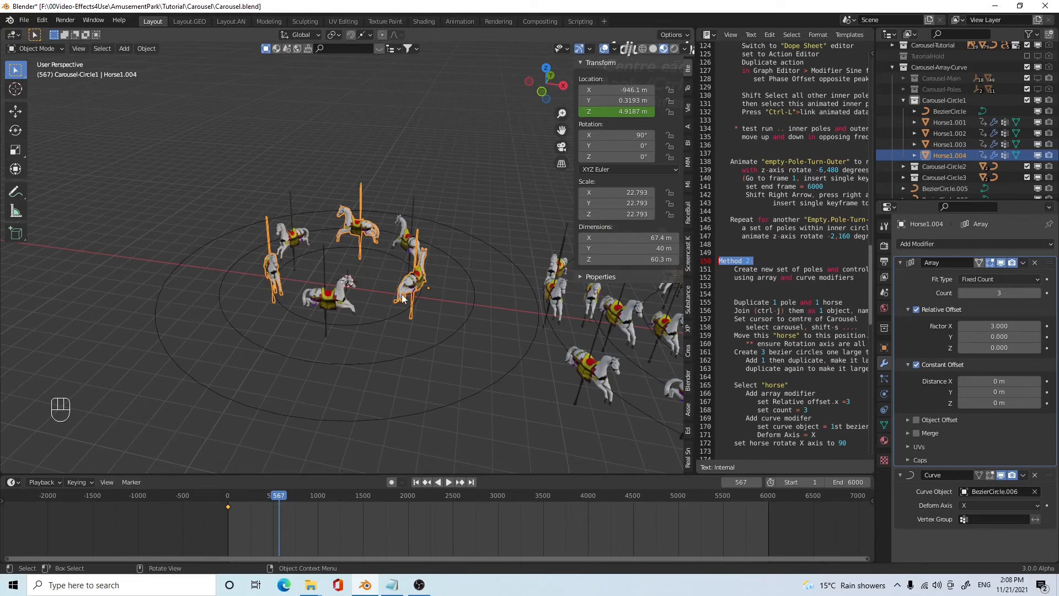
left_click(459, 19)
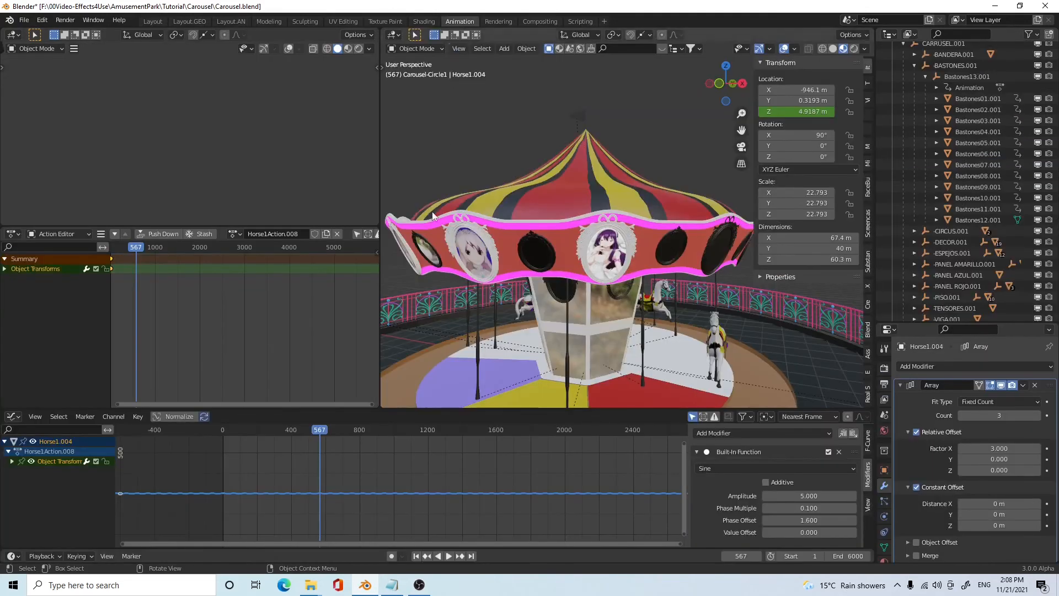
left_click(326, 234)
key("KP_Decimal")
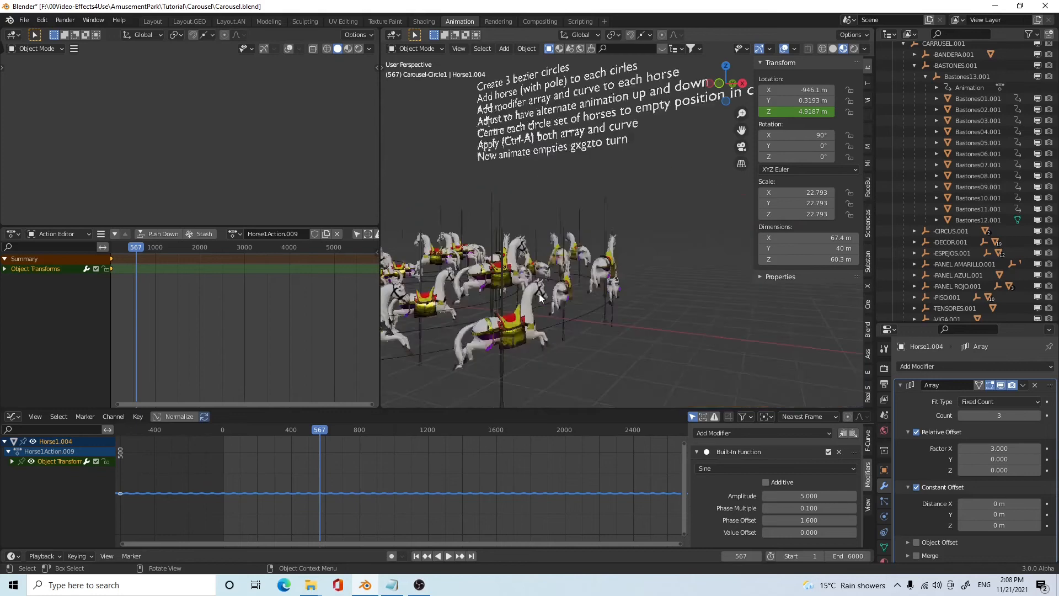
- Set the Phase Offset of Horse1.004's Sine modifier to 0
middle_click_drag(539, 293, 546, 319)
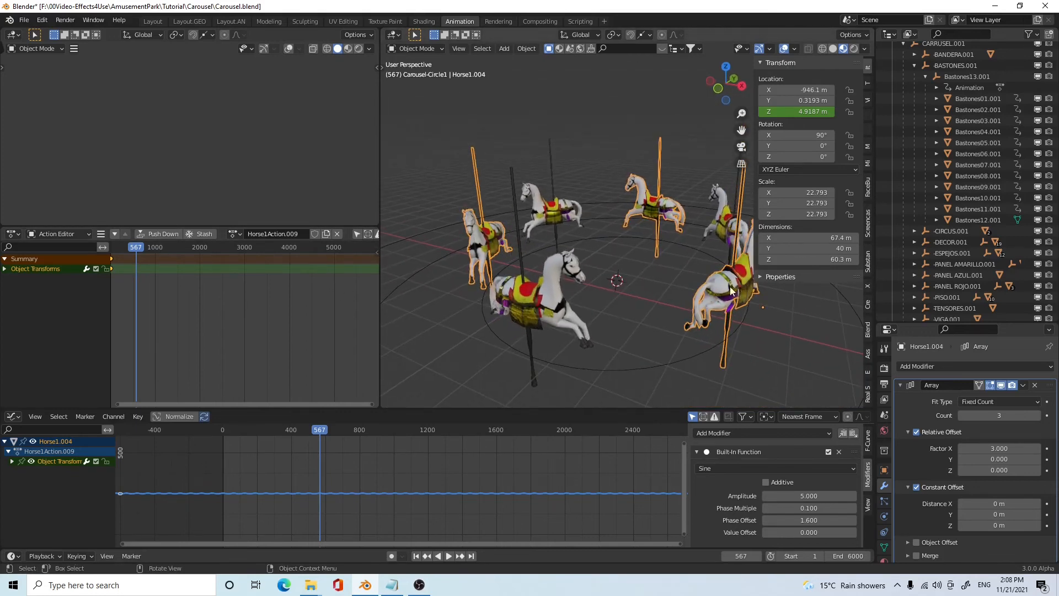
middle_click_drag(683, 292, 648, 282)
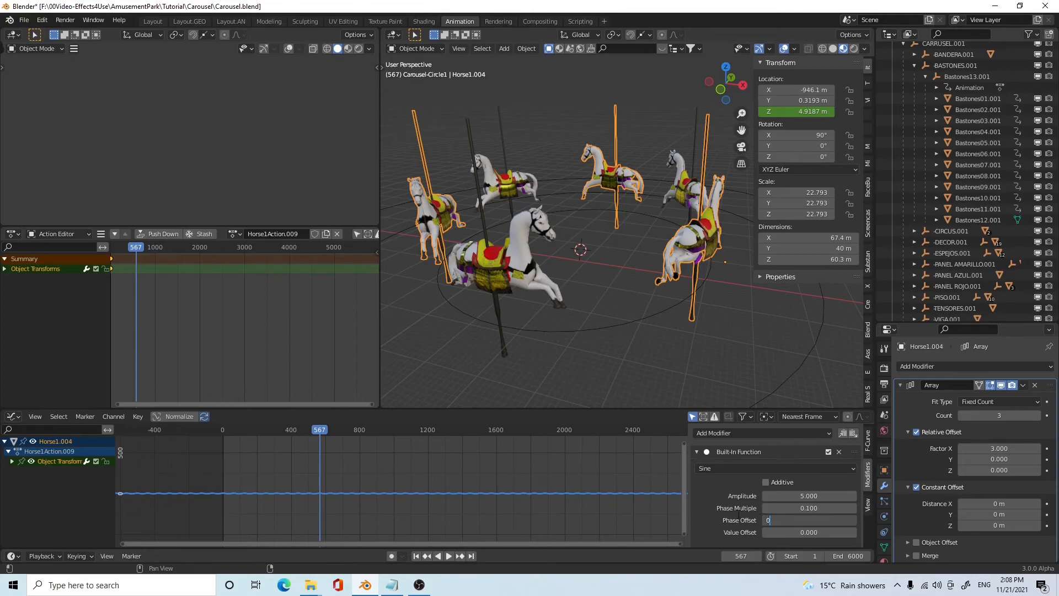
key("Return")
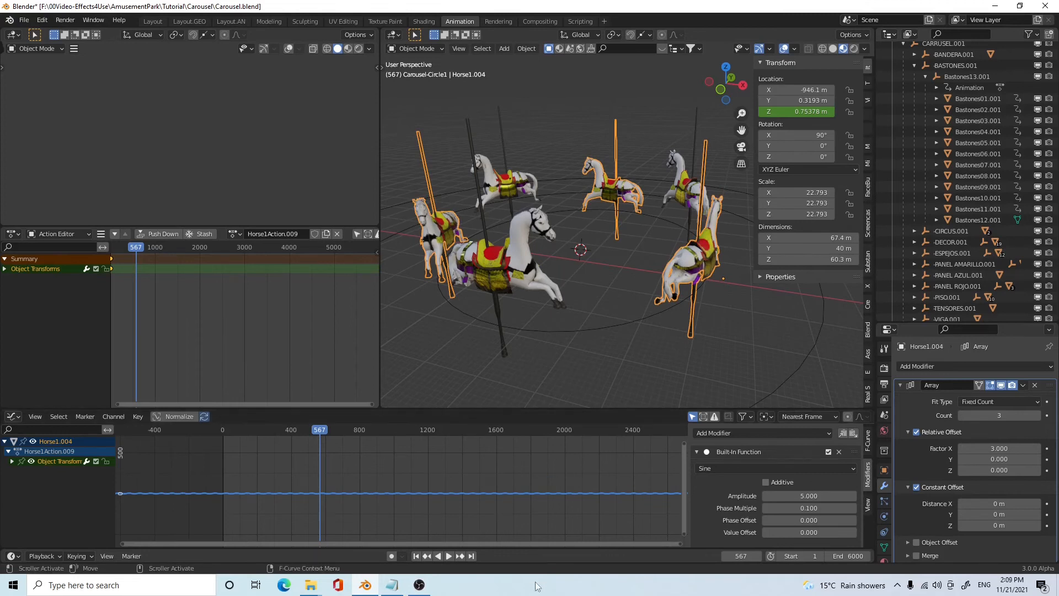
- Play the animation to check the alternating up-and-down motion of the two inner horse sets, then stop it
left_click(450, 556)
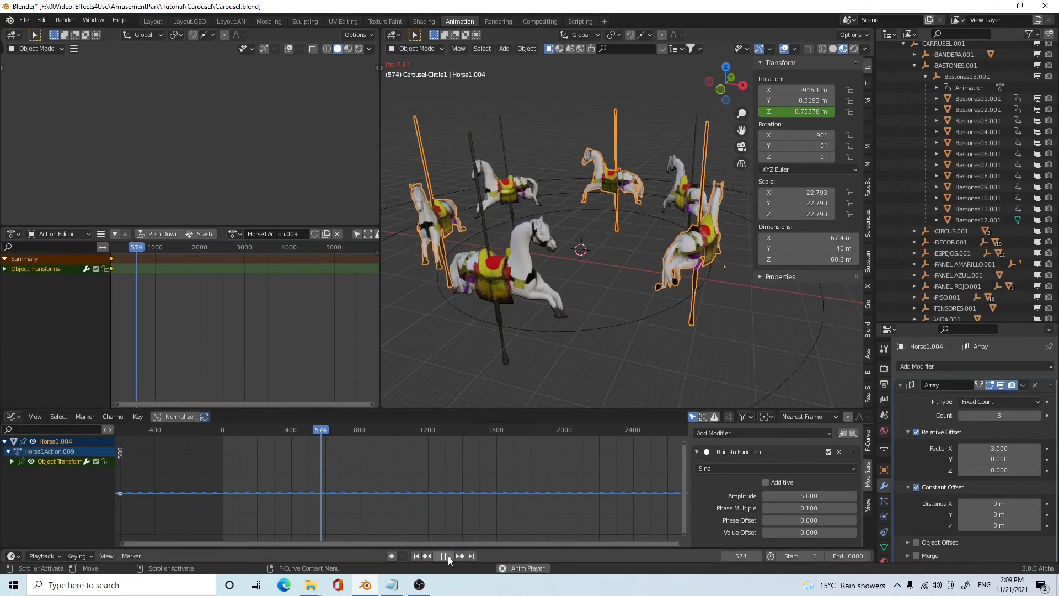
middle_click_drag(556, 322, 588, 311)
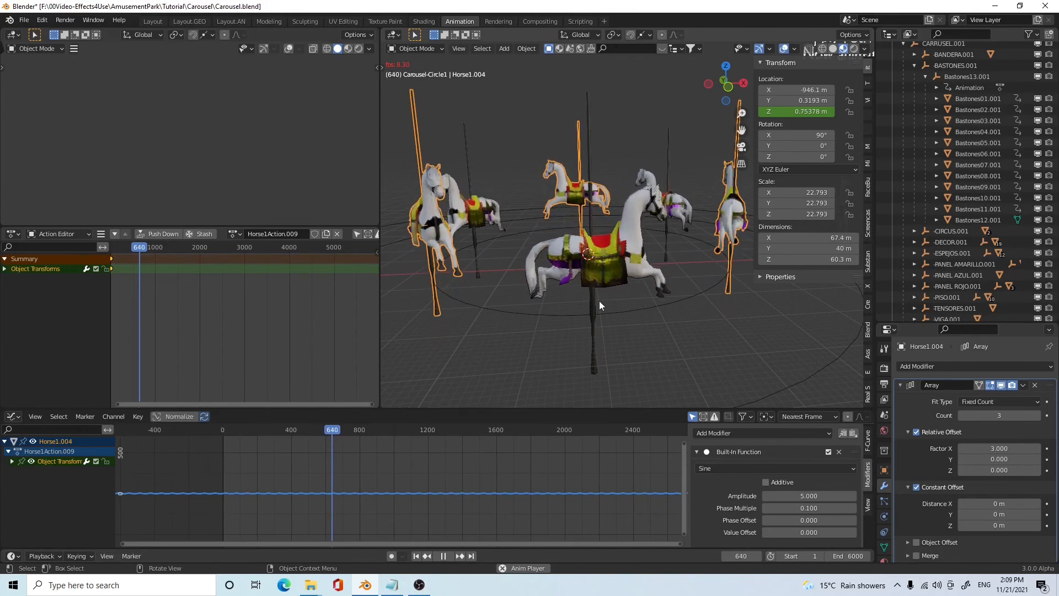
scroll(599, 300, "down", 3)
middle_click_drag(597, 302, 548, 329)
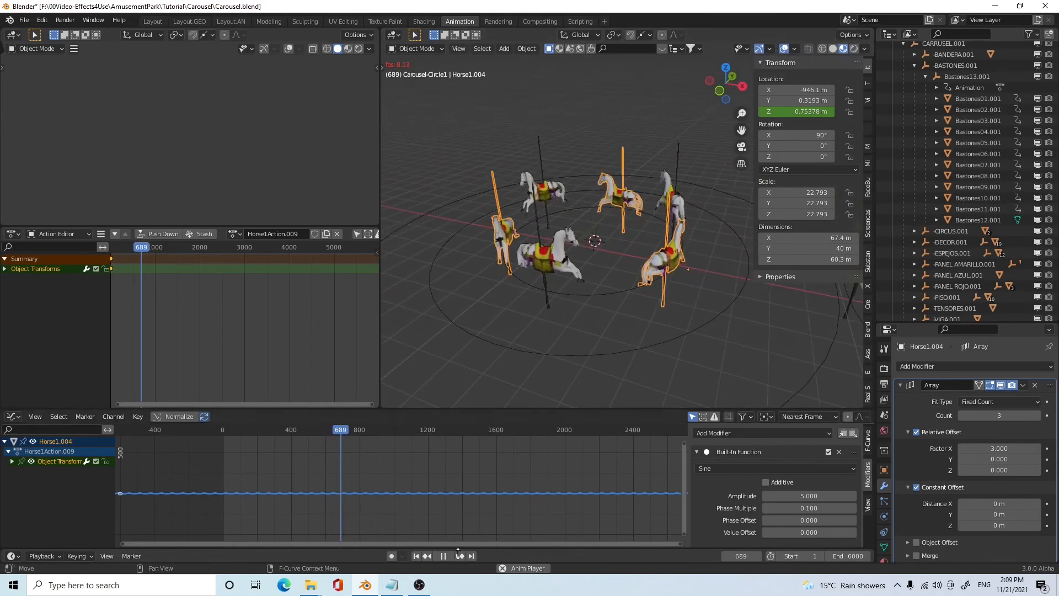
scroll(568, 337, "down", 2)
middle_click_drag(545, 318, 582, 326)
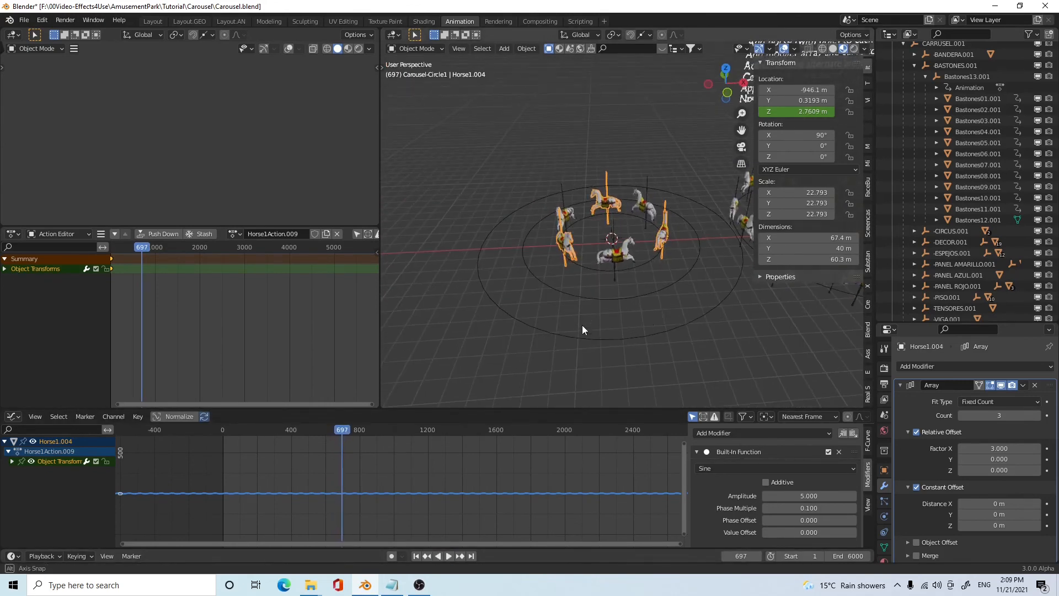
- Play the animation in the Layout workspace to compare the new inner ring with the existing horse rings
middle_click_drag(650, 318, 602, 375, "shift")
left_click(475, 262)
scroll(546, 341, "up", 3)
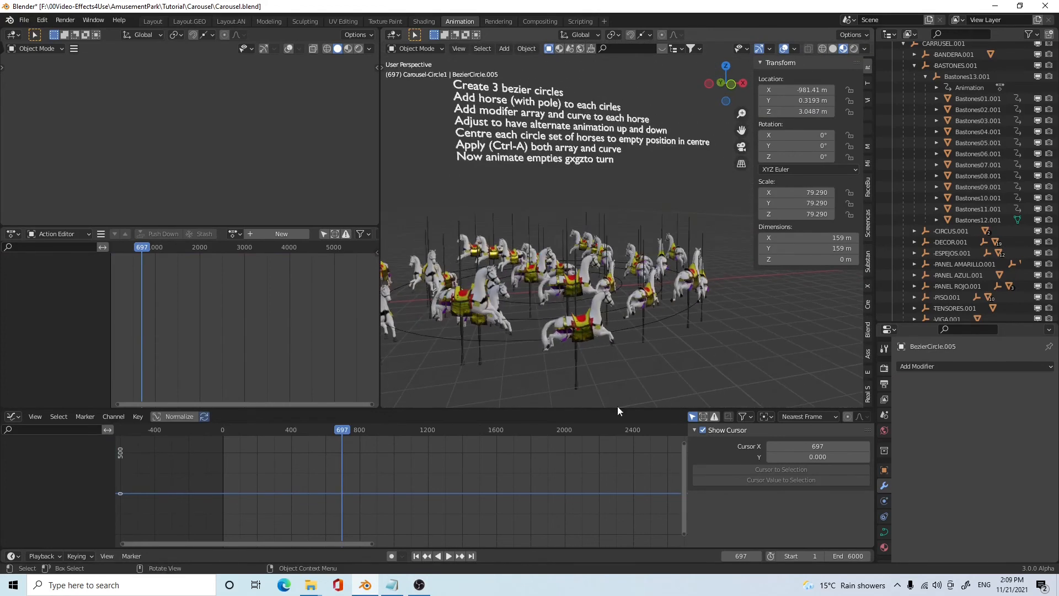
left_click(152, 20)
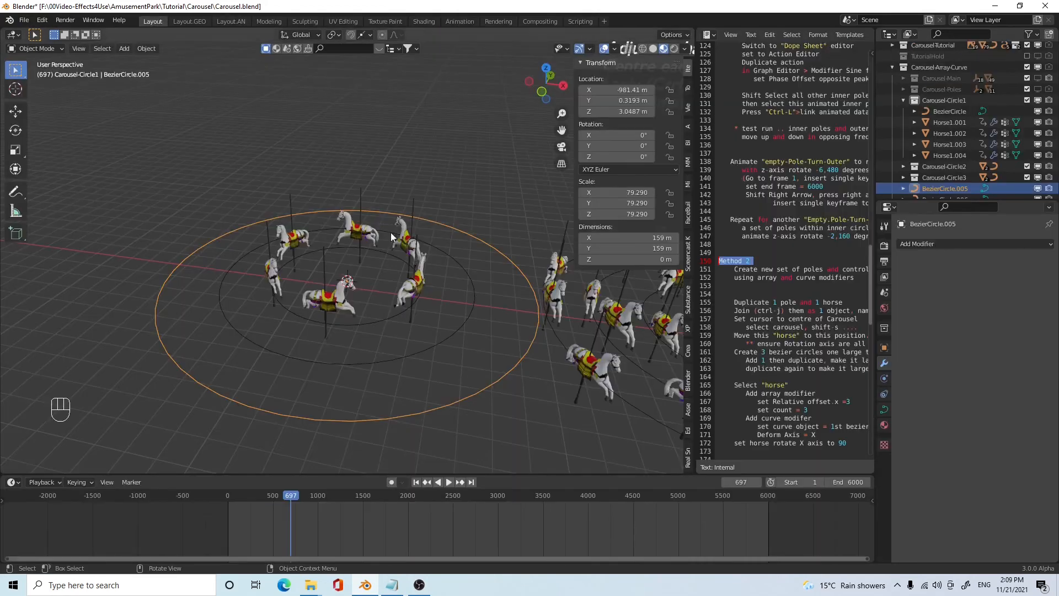
middle_click_drag(540, 352, 301, 280, "shift")
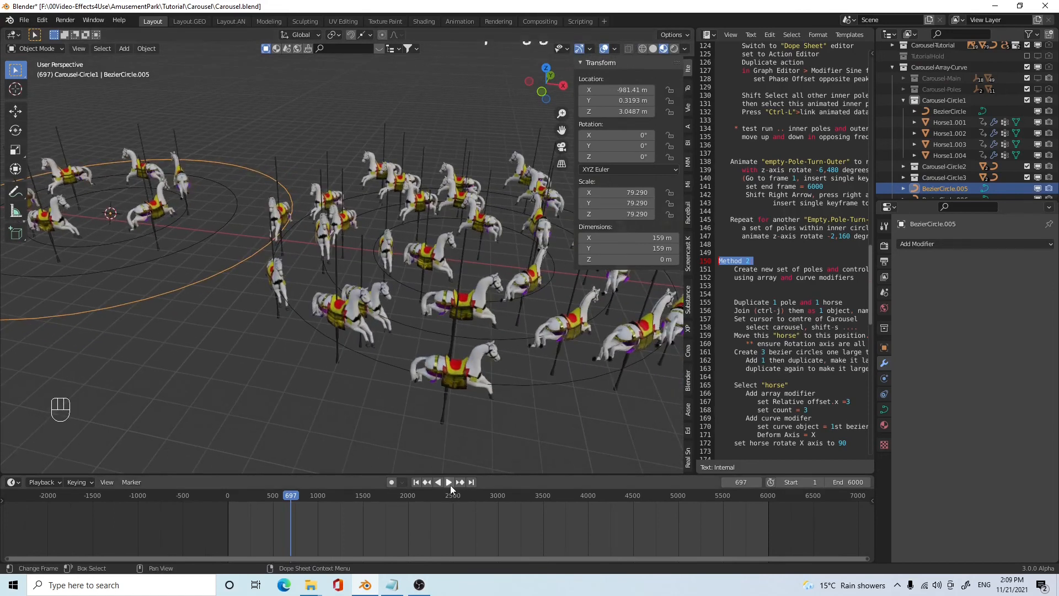
left_click(450, 485)
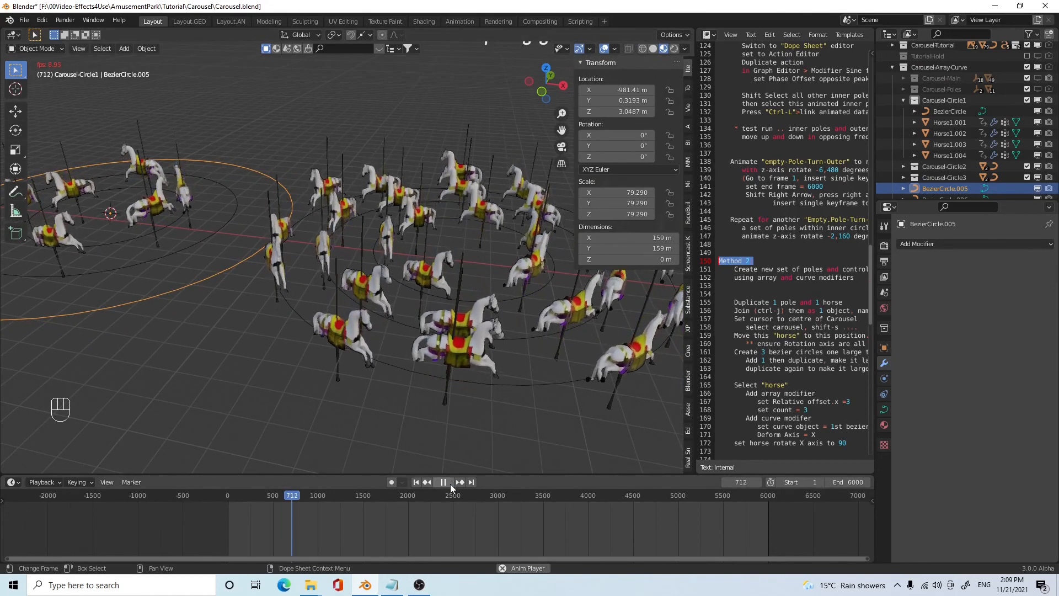
middle_click_drag(519, 395, 408, 332)
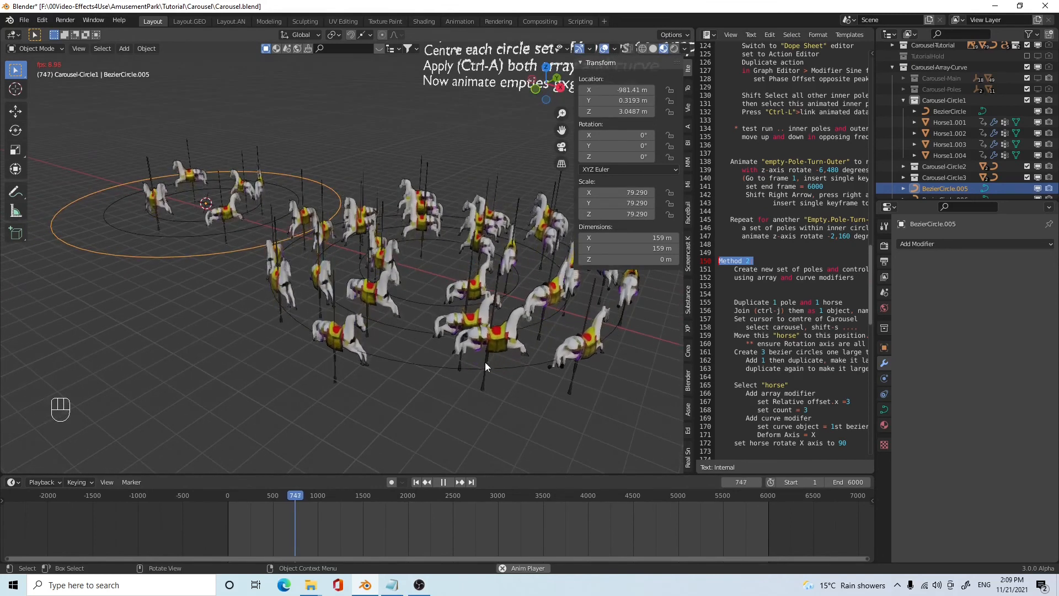
- Watch the running animation of the new horse circles next to the existing rings, then stop the playback
middle_click_drag(454, 375, 481, 348)
scroll(385, 346, "down", 2)
mouse_move(398, 360)
middle_mouse_down()
mouse_move(435, 364)
mouse_move(401, 369)
middle_mouse_up()
middle_click_drag(401, 370, 311, 377, "shift")
middle_click_drag(265, 320, 453, 405, "shift")
left_click(444, 482)
middle_click_drag(373, 309, 424, 410)
scroll(400, 317, "up", 3)
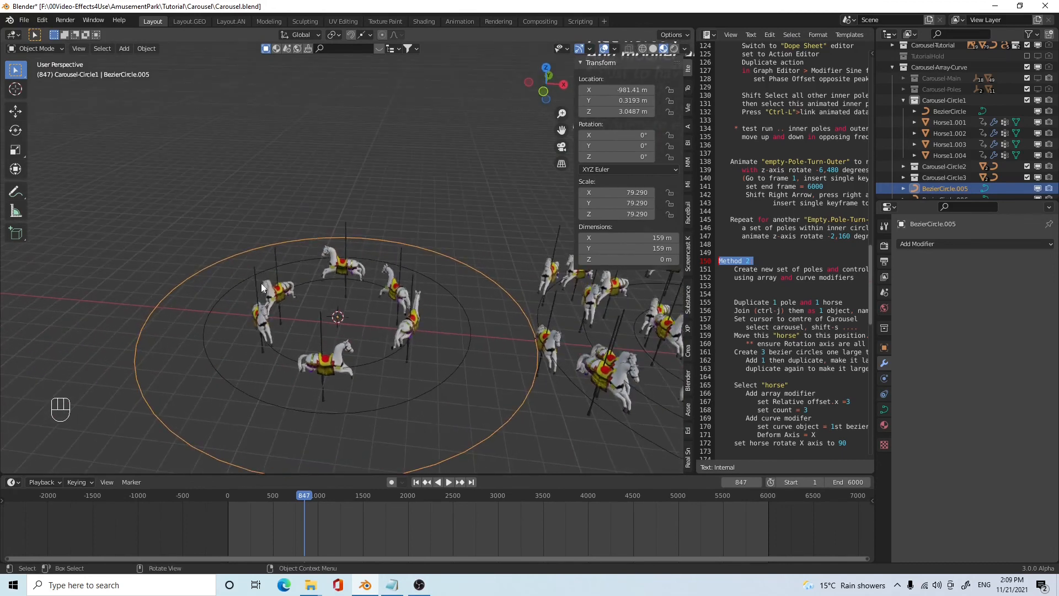
- Add a sphere empty at the centre of the new concentric Bezier circles
left_click(414, 291)
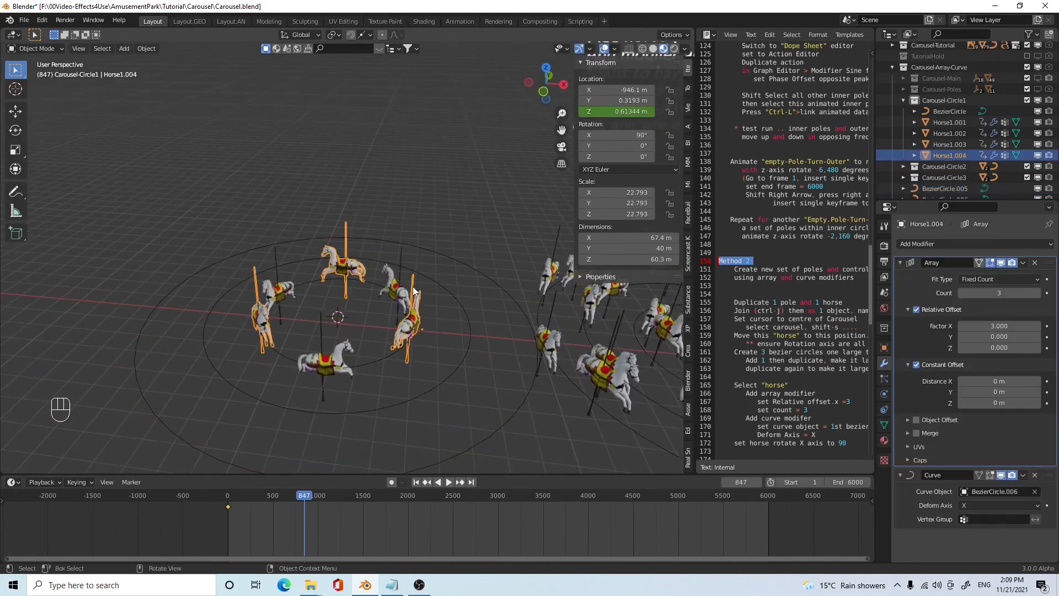
left_click(400, 261, "shift")
middle_click_drag(383, 331, 339, 309)
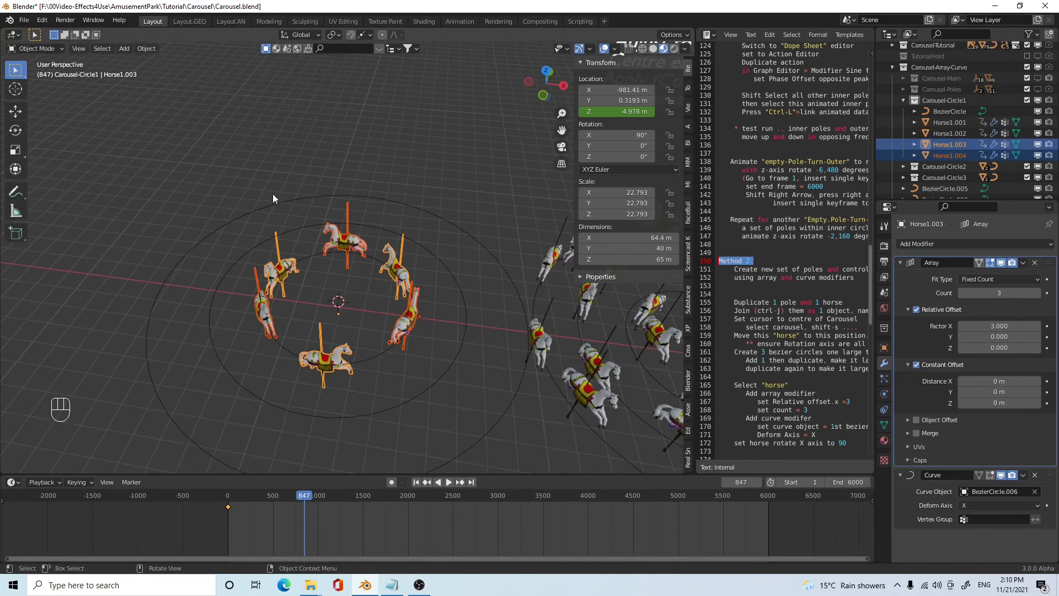
left_click(125, 51)
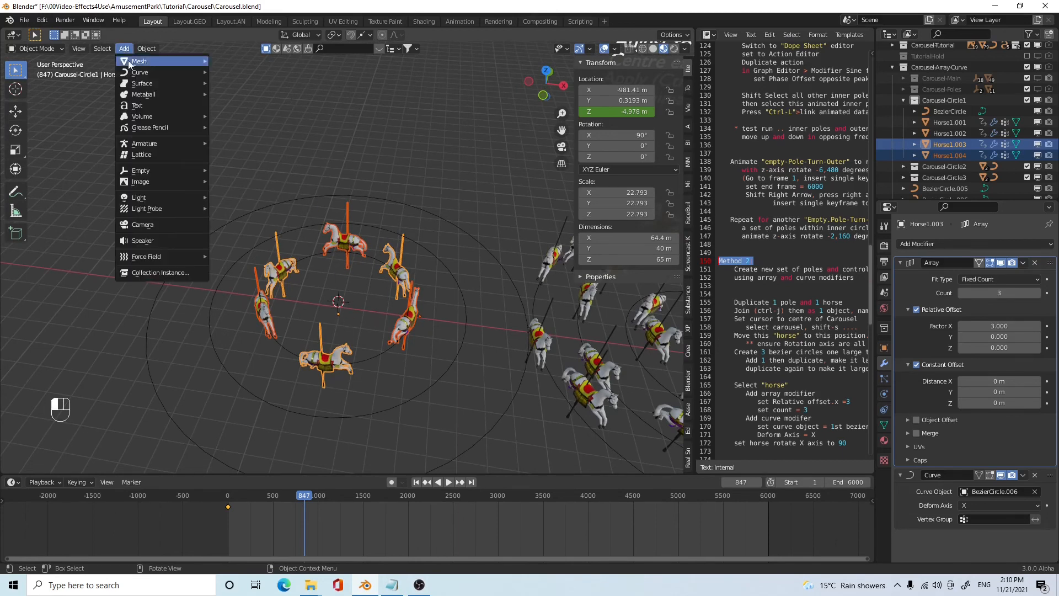
mouse_move(170, 171)
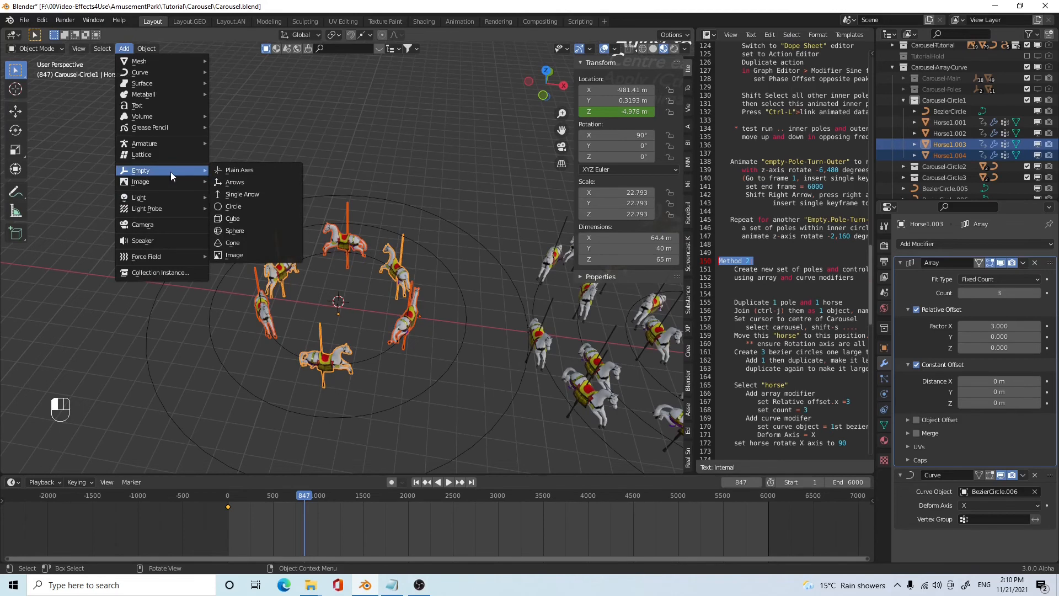
left_click(248, 229)
scroll(382, 329, "up", 3)
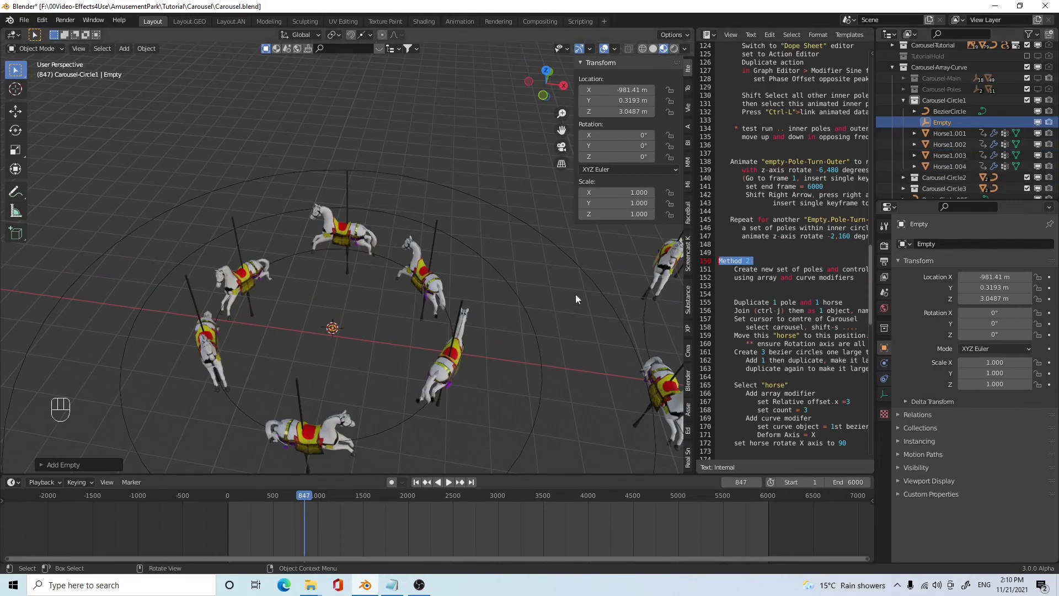
- Move the Empty together with Horse1.003 and Horse1.004 into a new collection named TestHorse
left_click(945, 159)
left_click(945, 165, "shift")
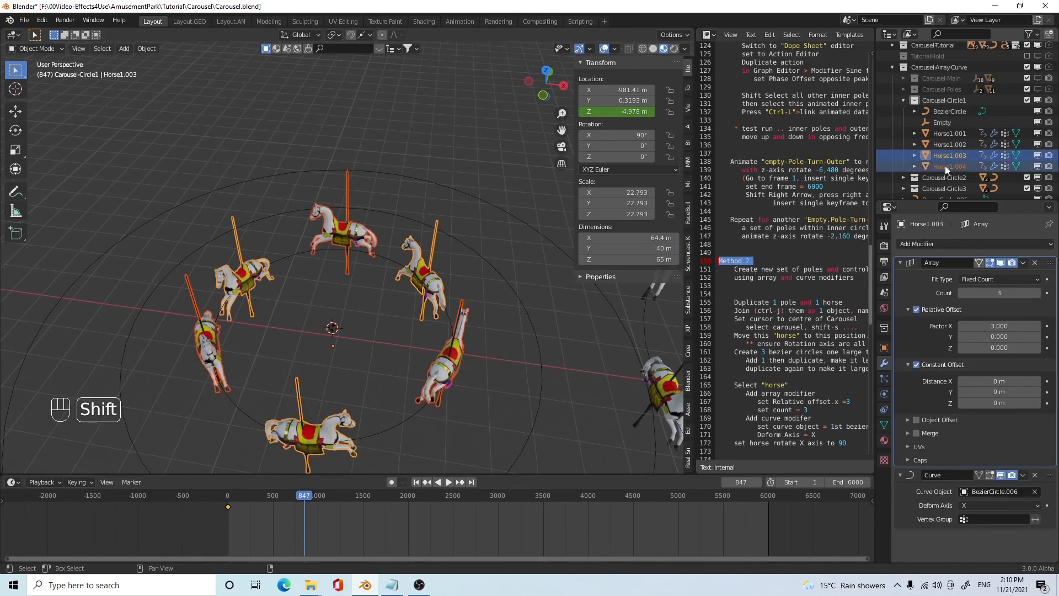
left_click(938, 121)
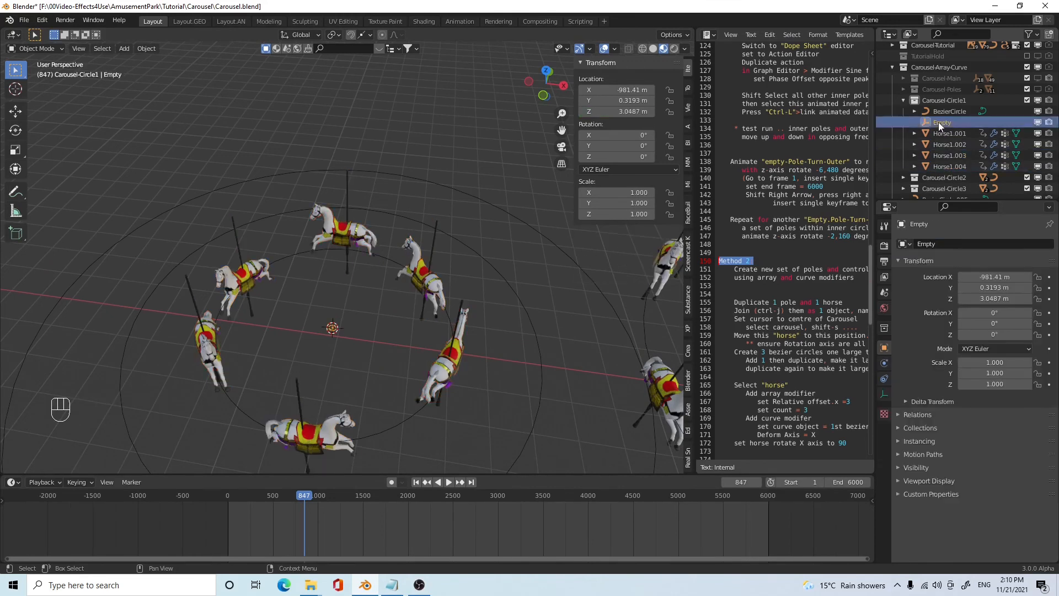
left_click(942, 159, "ctrl")
left_click(944, 163, "ctrl")
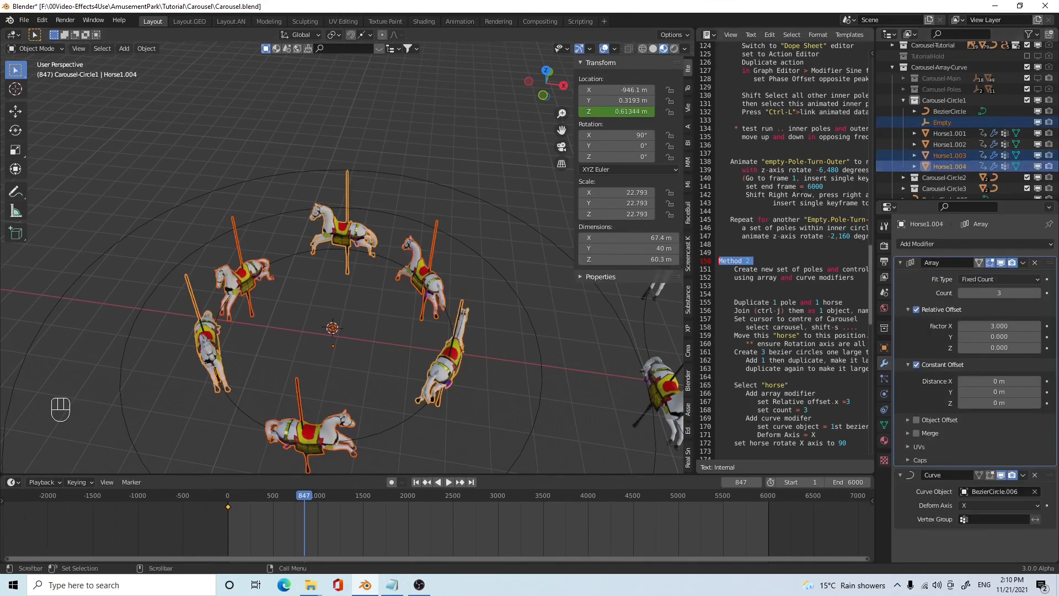
scroll(498, 313, "down", 4)
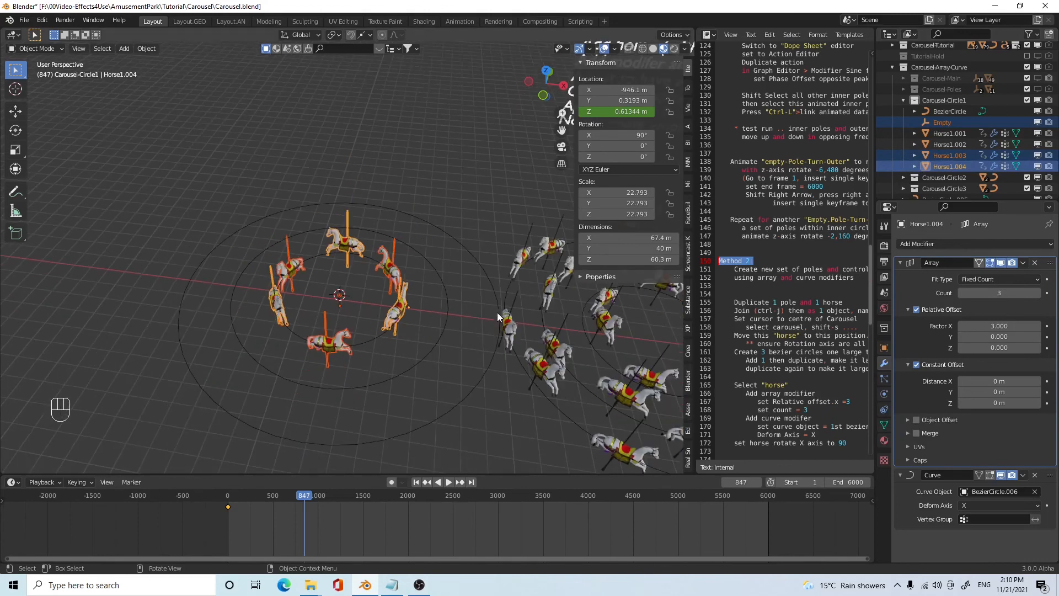
key("m")
left_click(386, 329)
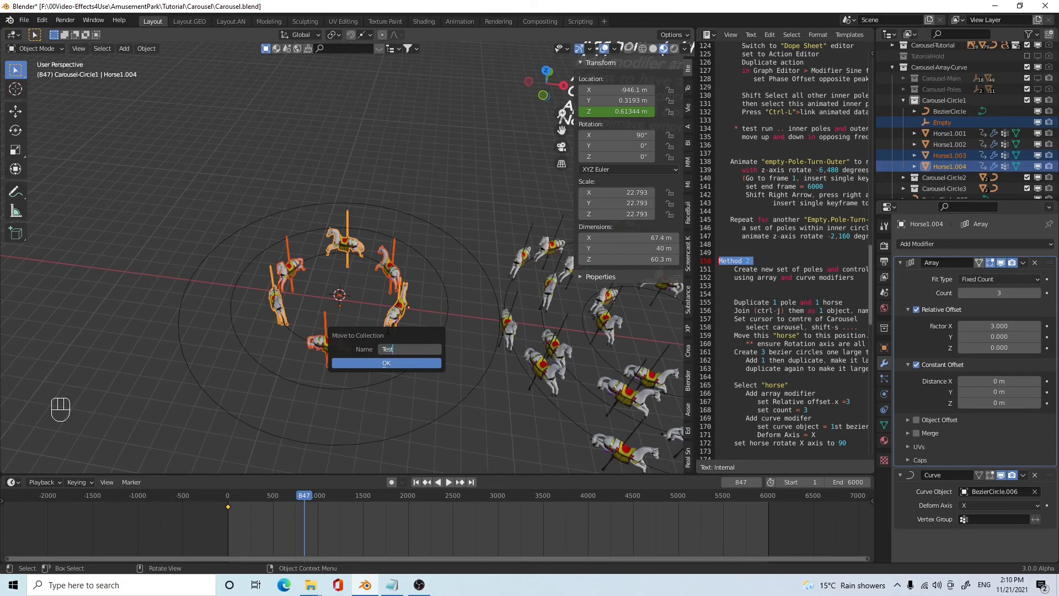
type("TestHorse")
left_click(407, 362)
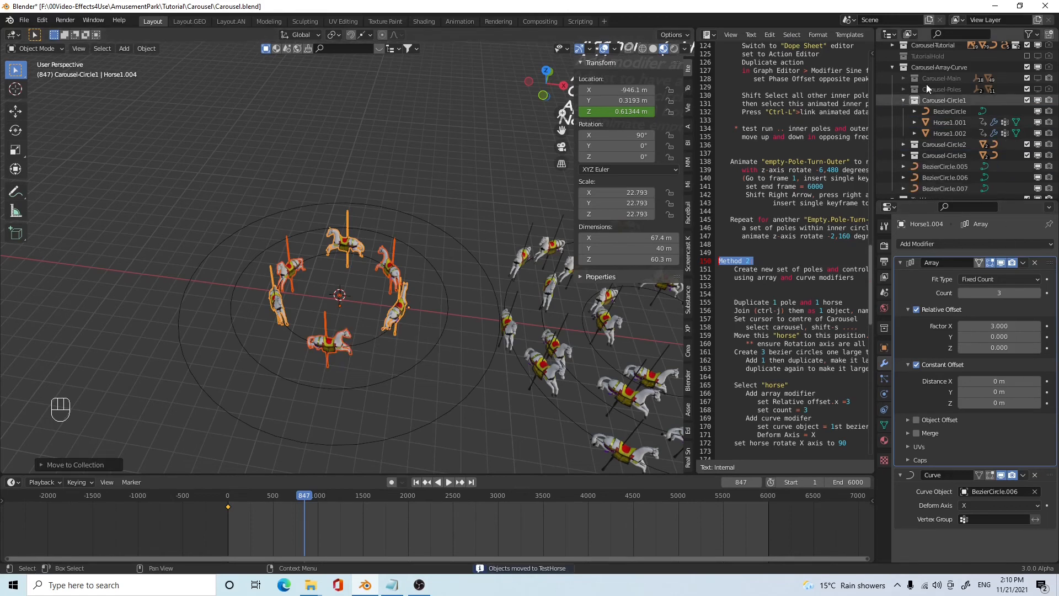
- Parent Horse1.003 and Horse1.004 to the Empty in the TestHorse collection with Object (Keep Transform)
left_click(892, 67)
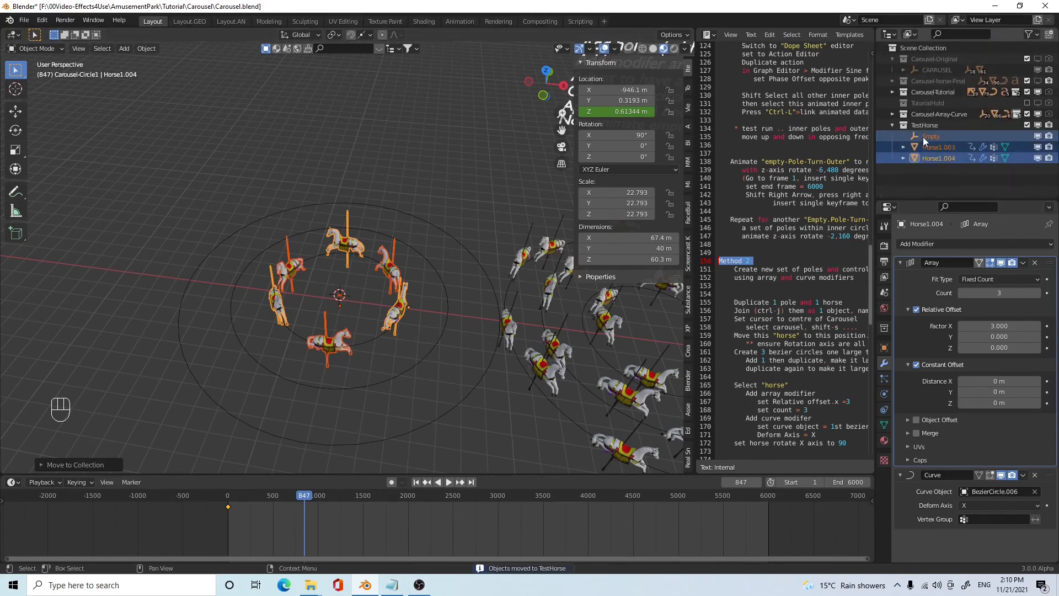
left_click(923, 137)
left_click(929, 147)
left_click(930, 159, "shift")
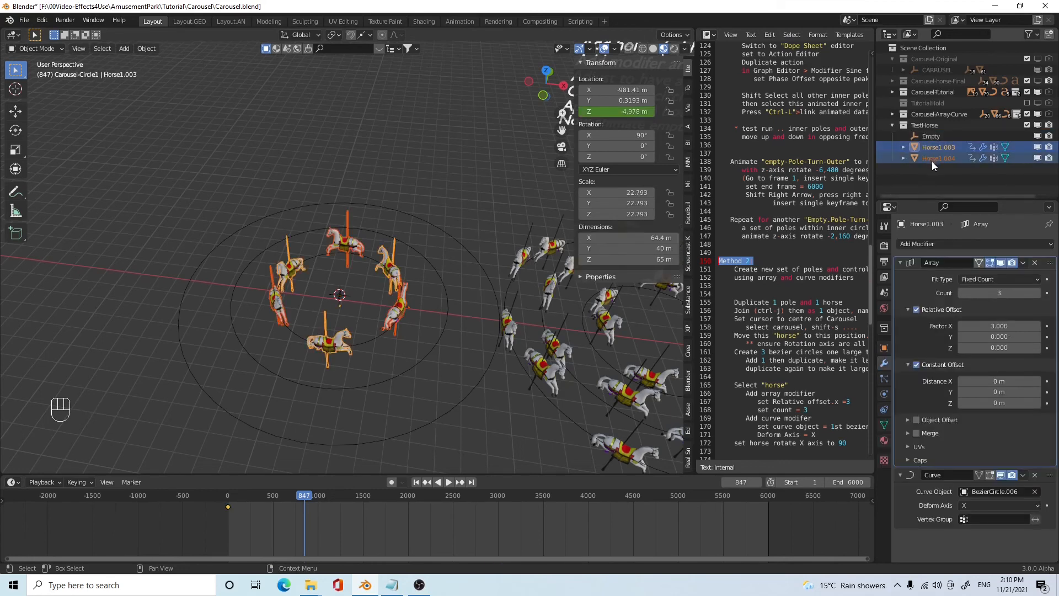
left_click(931, 152, "ctrl")
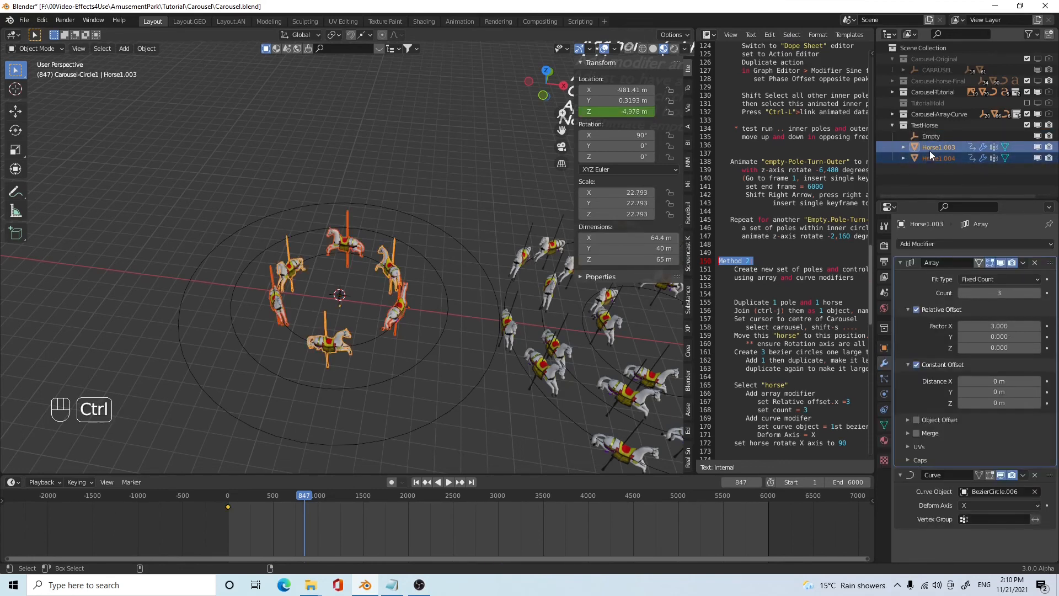
left_click(930, 136, "ctrl")
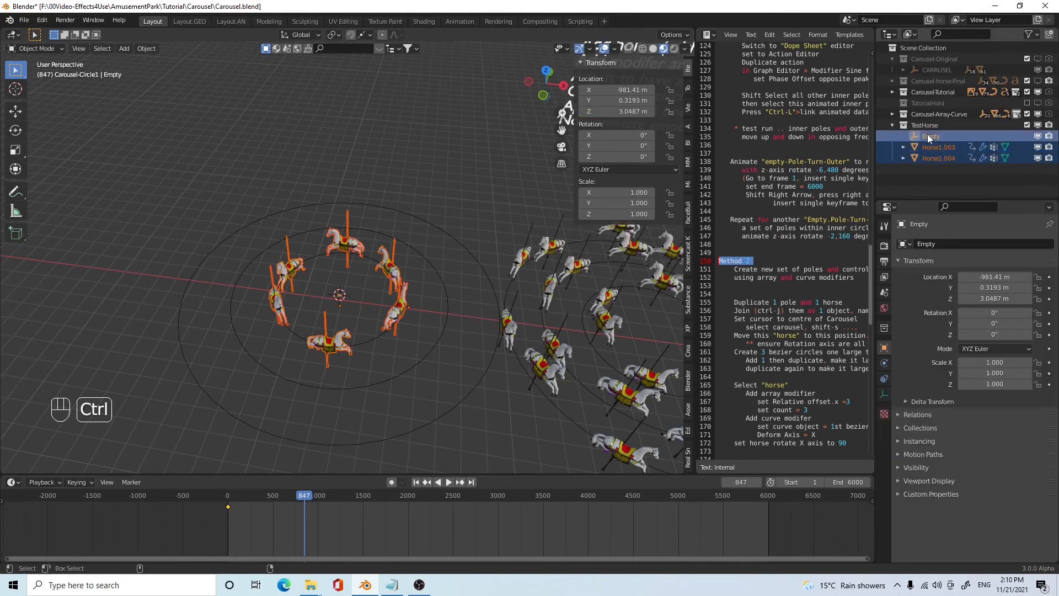
key("ctrl+p")
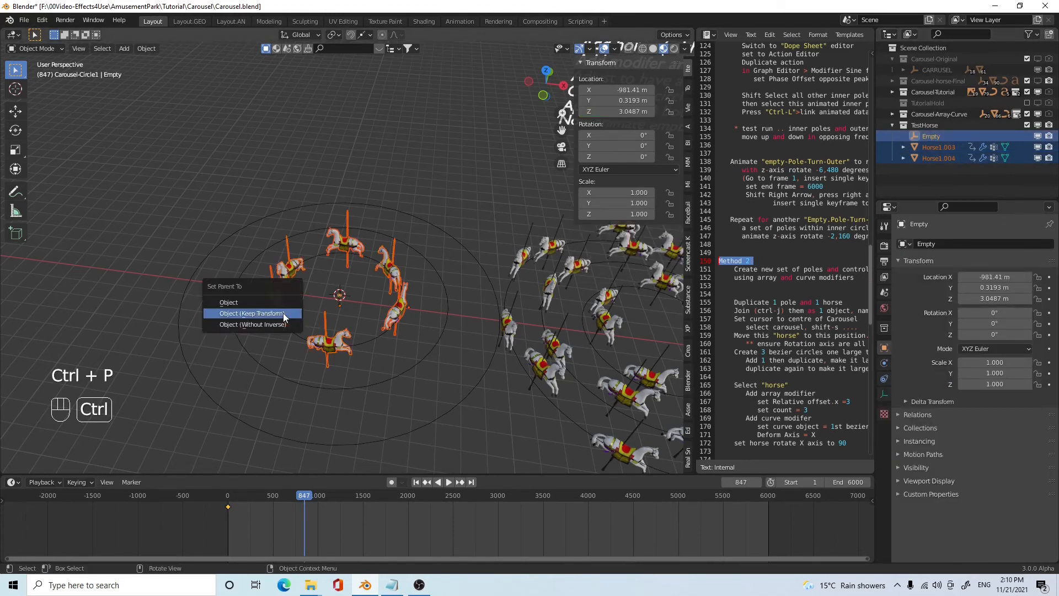
left_click(283, 313)
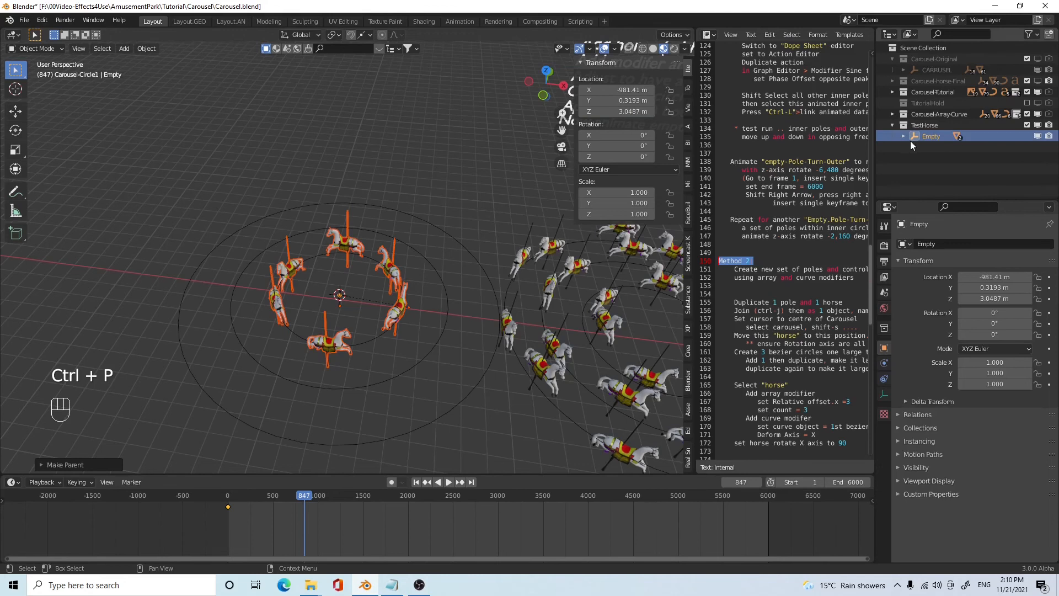
- Select the Empty alone and return the timeline to frame 1
left_click(919, 136)
middle_click_drag(438, 348, 657, 135)
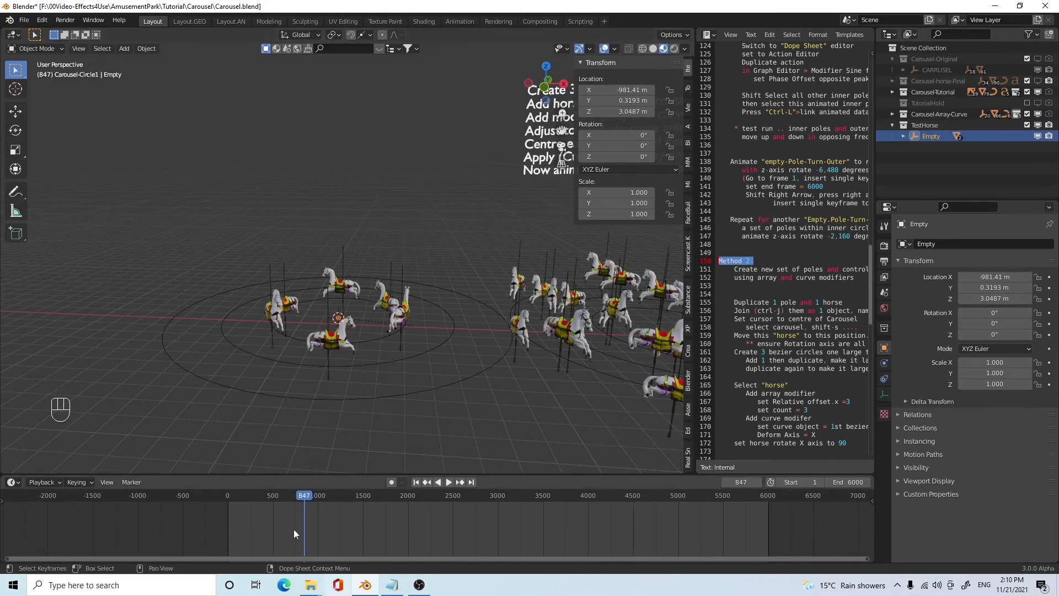
left_click(417, 482)
middle_click_drag(383, 372, 359, 423)
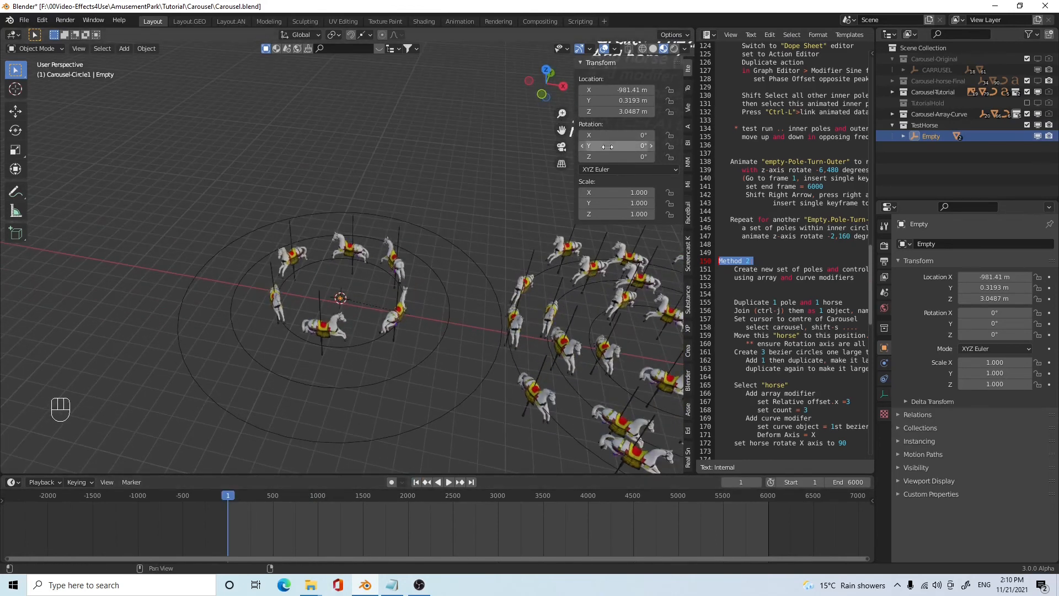
- Try rotating the Empty about Z by -9.1°, then undo the rotation
left_click_drag(618, 156, 613, 157)
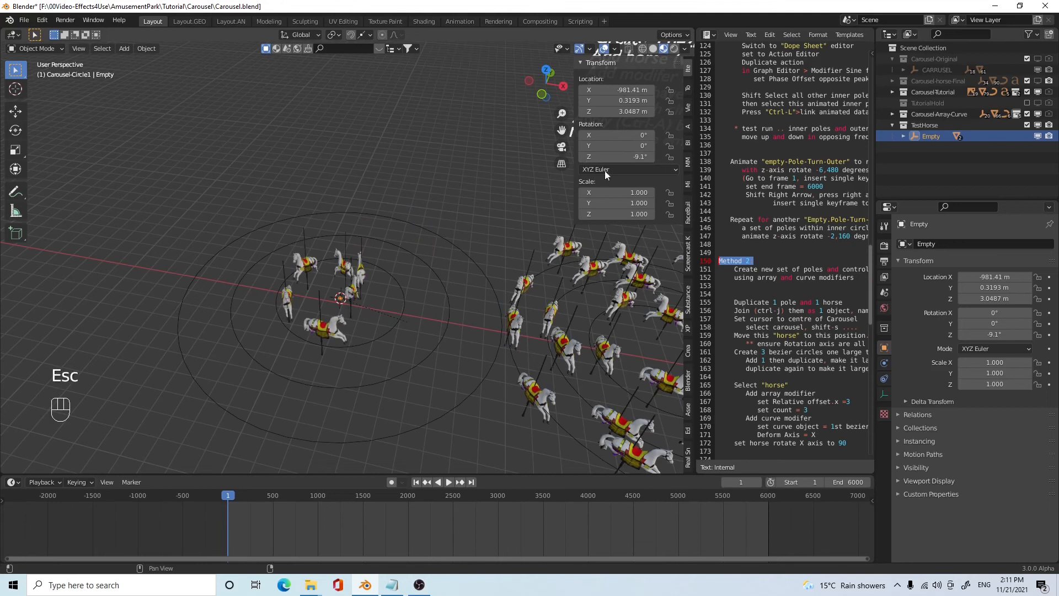
key("ctrl+z")
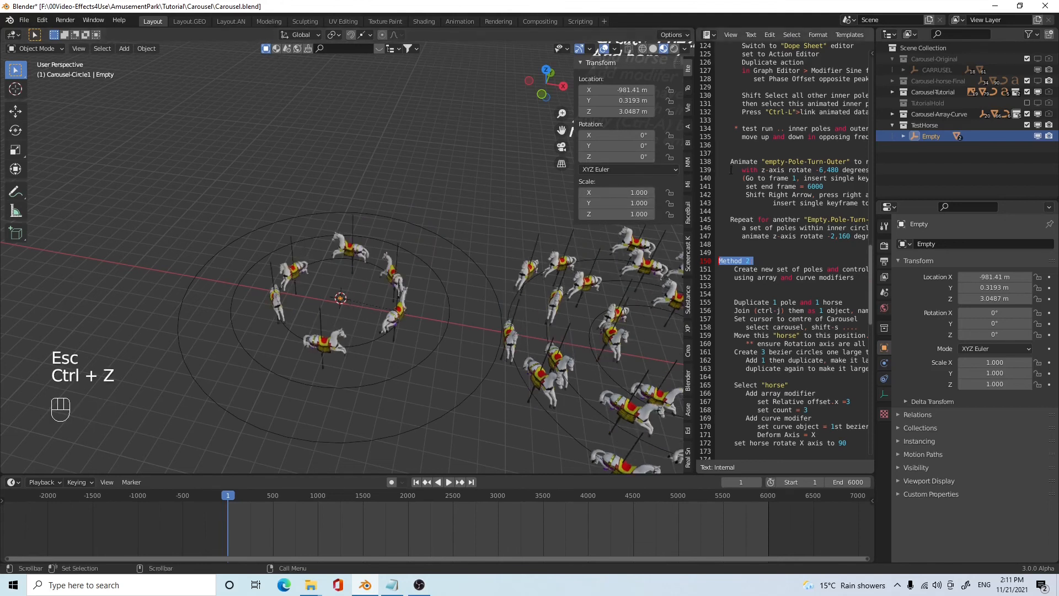
- Apply both the Array and the Curve modifier on Horse1.004
left_click(399, 317)
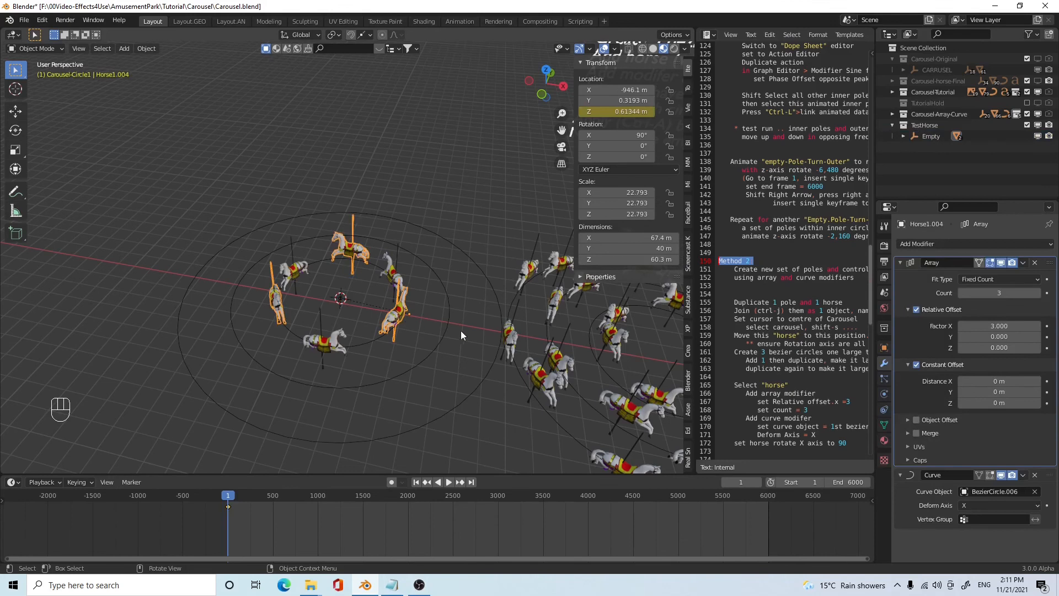
left_click(1024, 263)
left_click(1004, 277)
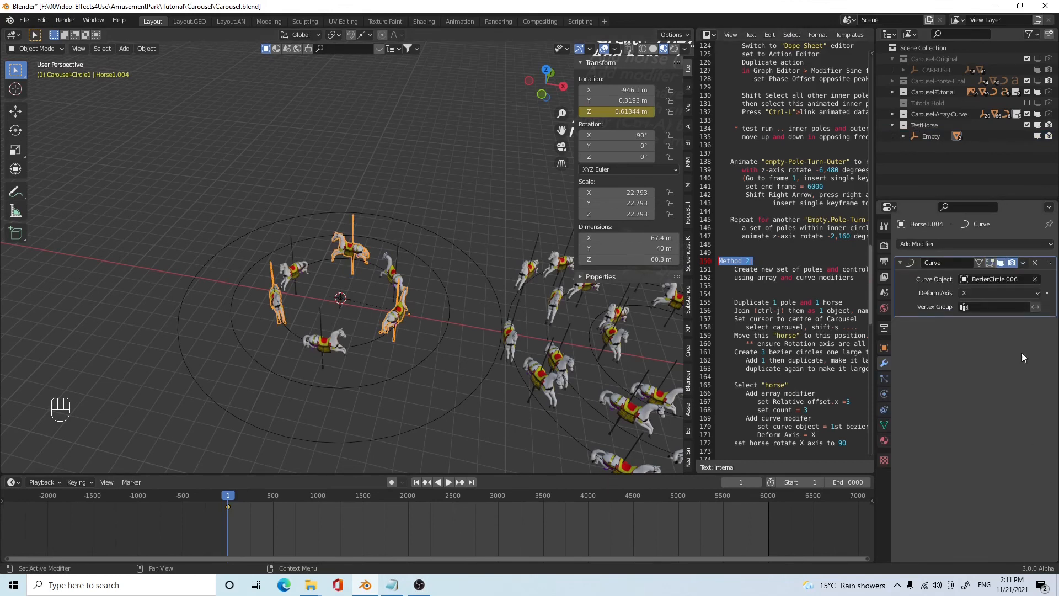
left_click(1023, 264)
left_click(1004, 277)
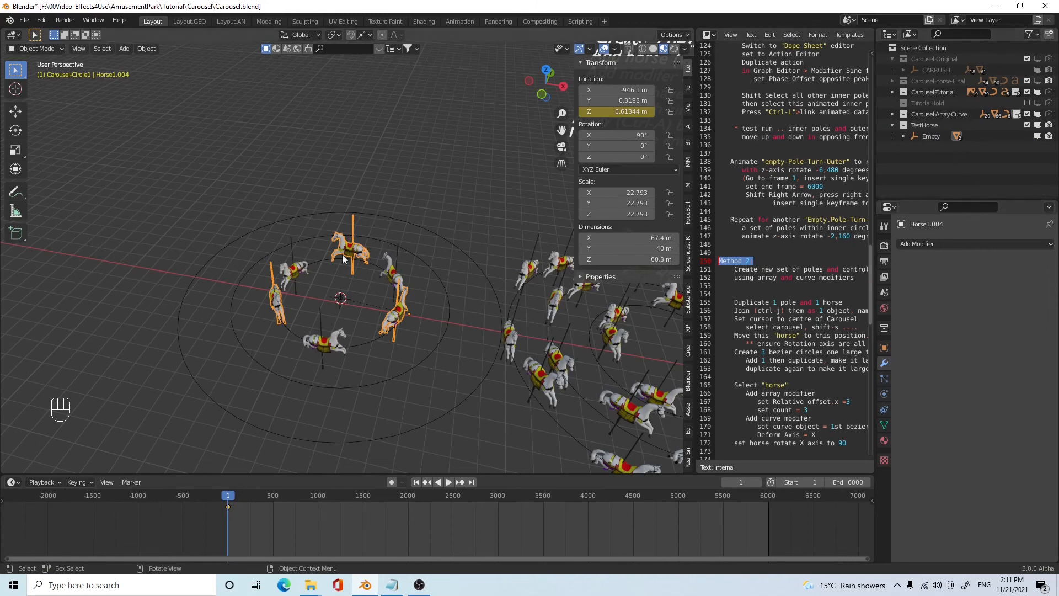
- Apply both the Array and the Curve modifier on Horse1.003
left_click(397, 272)
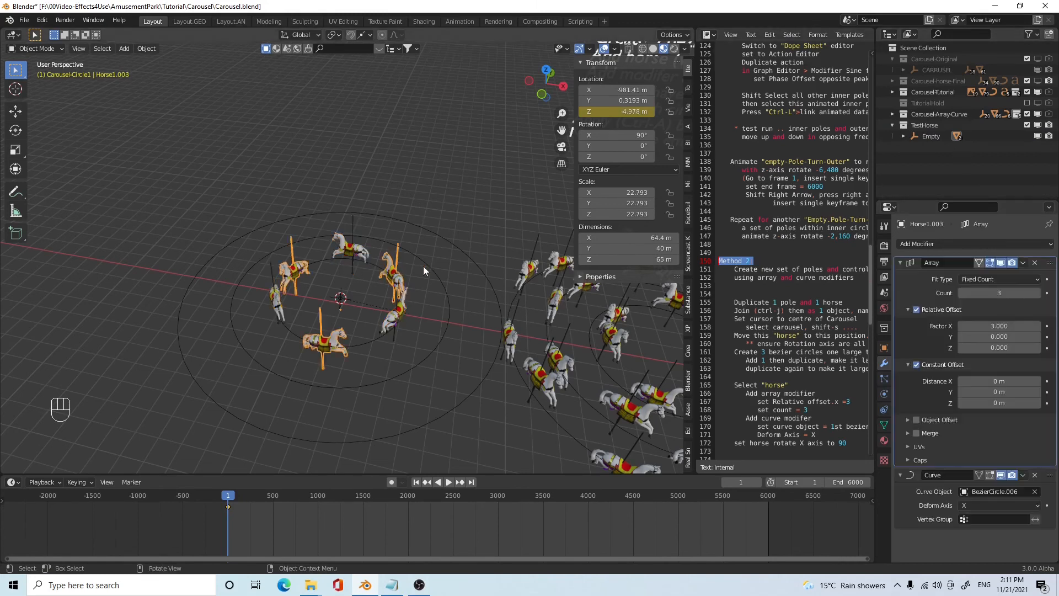
left_click(1023, 263)
left_click(1004, 277)
left_click(1023, 264)
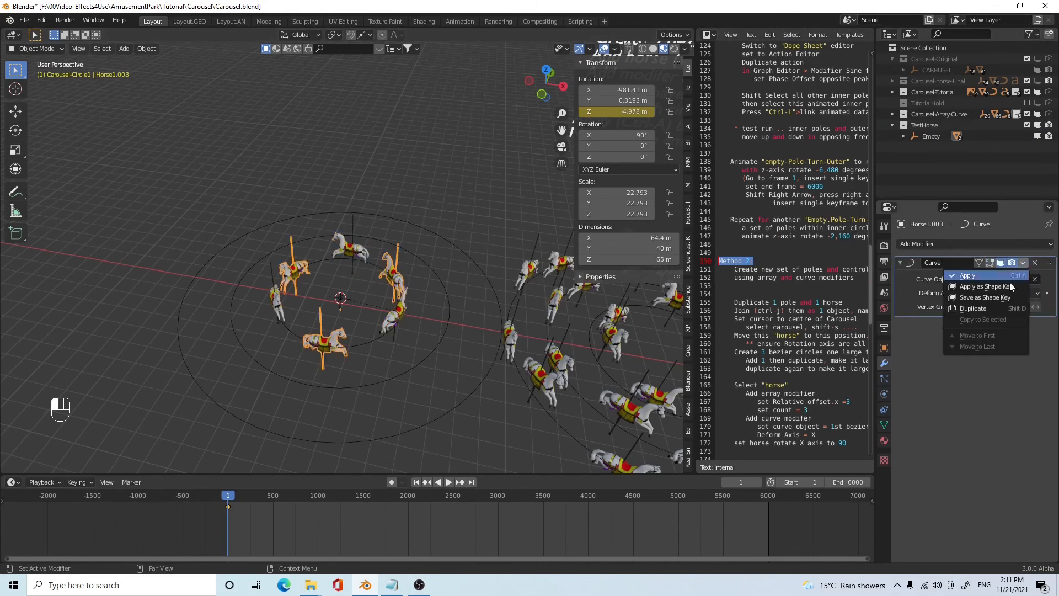
left_click(1004, 277)
scroll(355, 337, "up", 2)
scroll(372, 339, "down", 3)
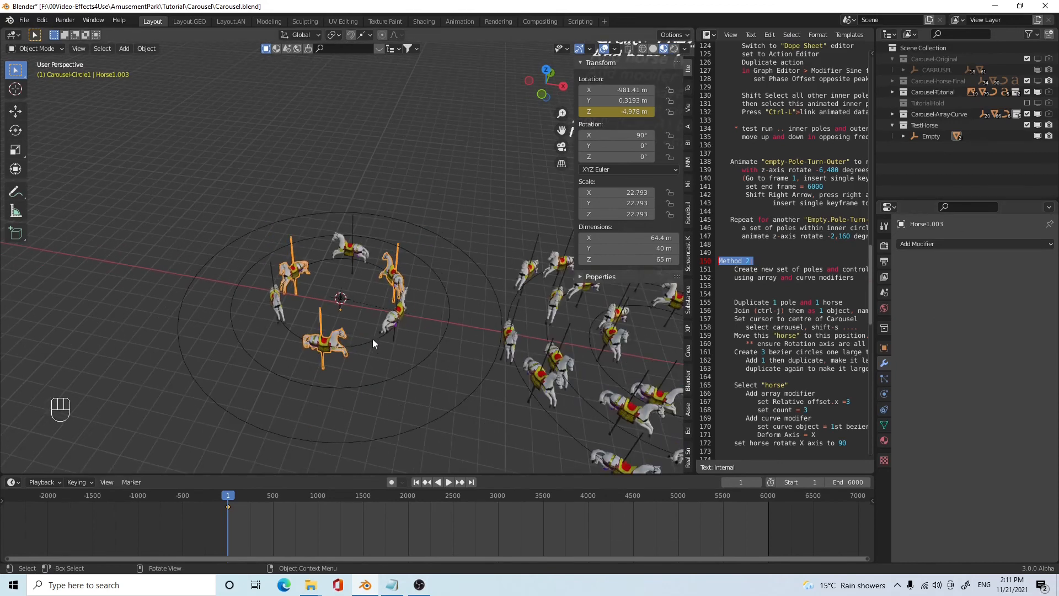
left_click(621, 111)
key("Return")
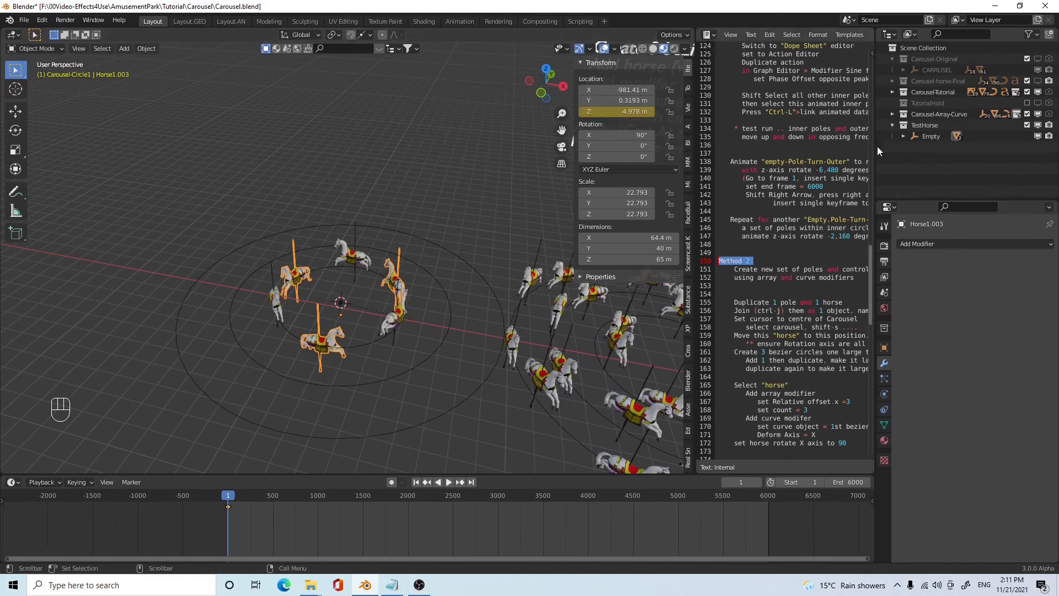
- Select the Empty and test its rotation about the Z axis with the parented horses, then cancel the rotation
left_click(931, 136)
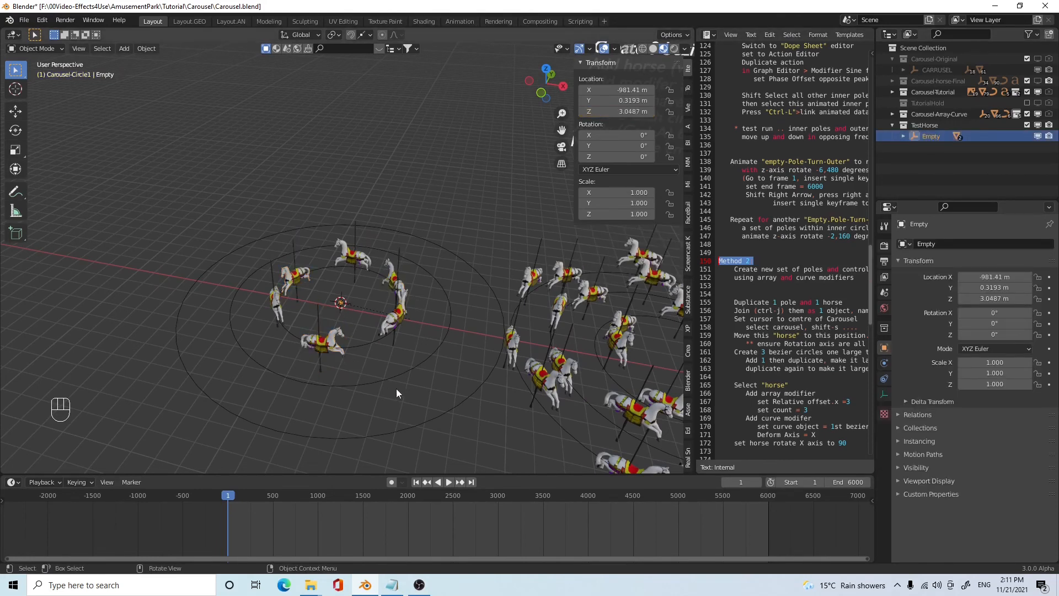
key("r")
key("z")
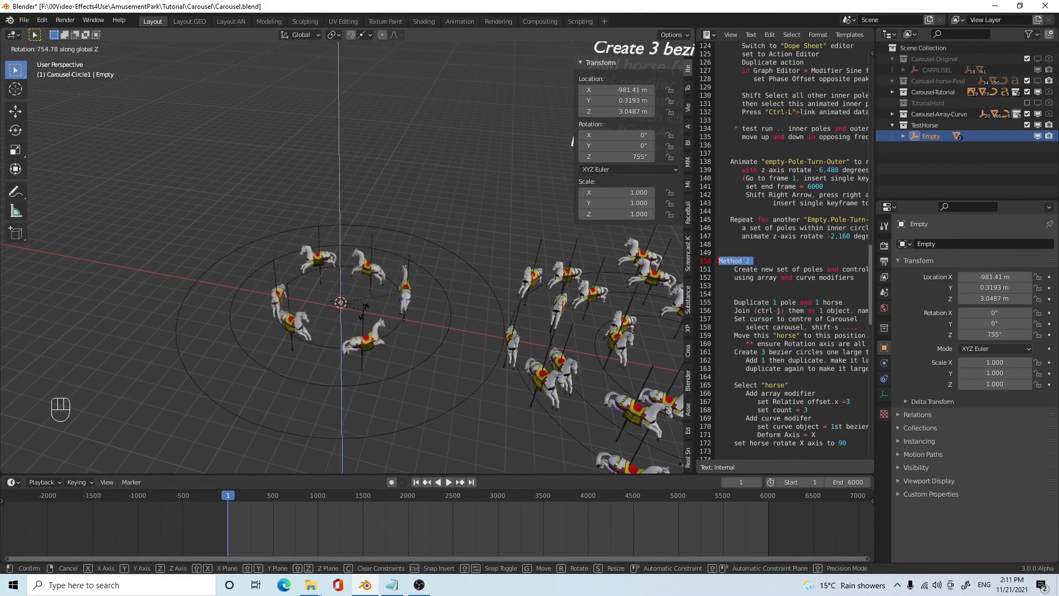
right_click(363, 311)
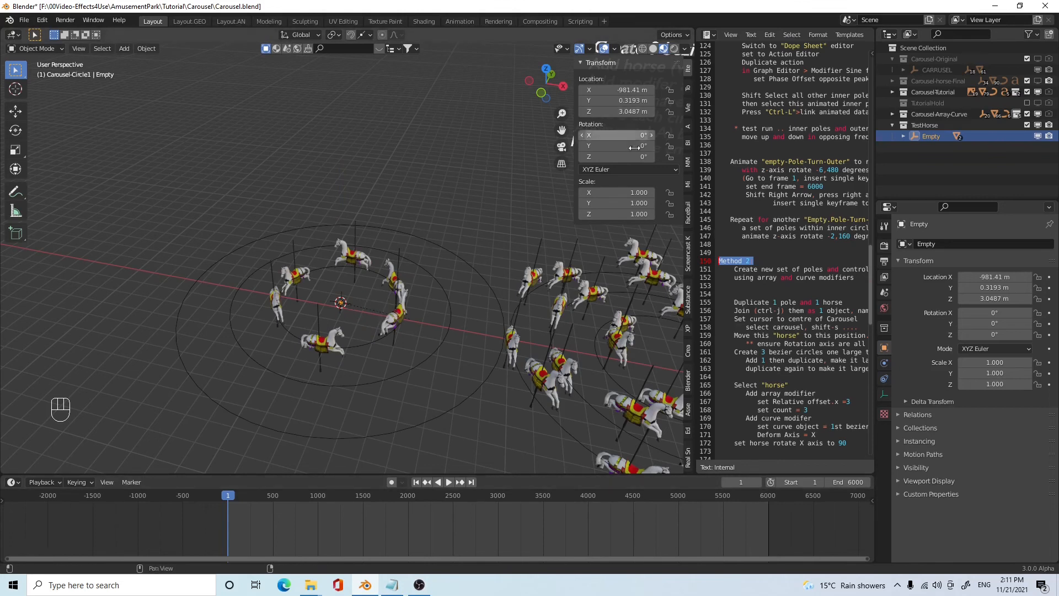
- Insert a single keyframe on the Empty's Z rotation at frame 1, then go to the end frame 6000
right_click(621, 159)
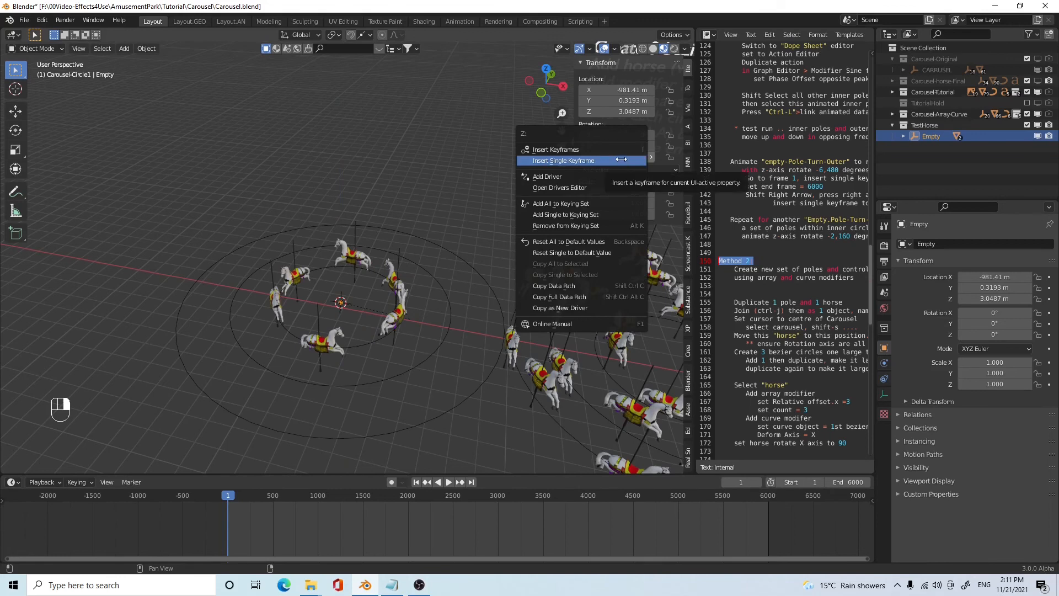
left_click(621, 160)
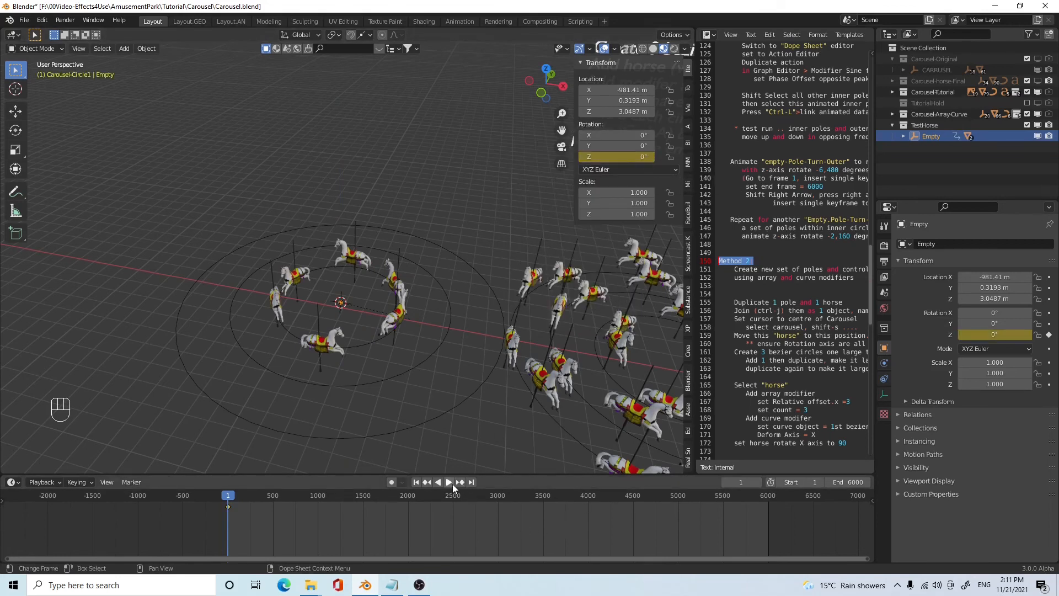
left_click(471, 483)
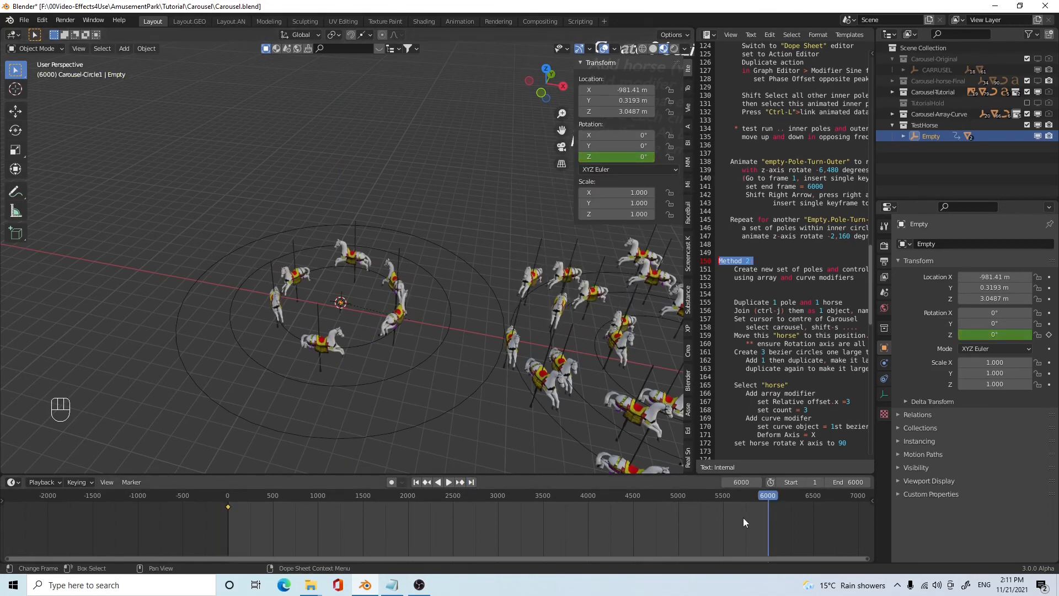
- Advance to frame 6001, set the Empty's Z rotation to 6480° and insert a single keyframe on it
key("Right")
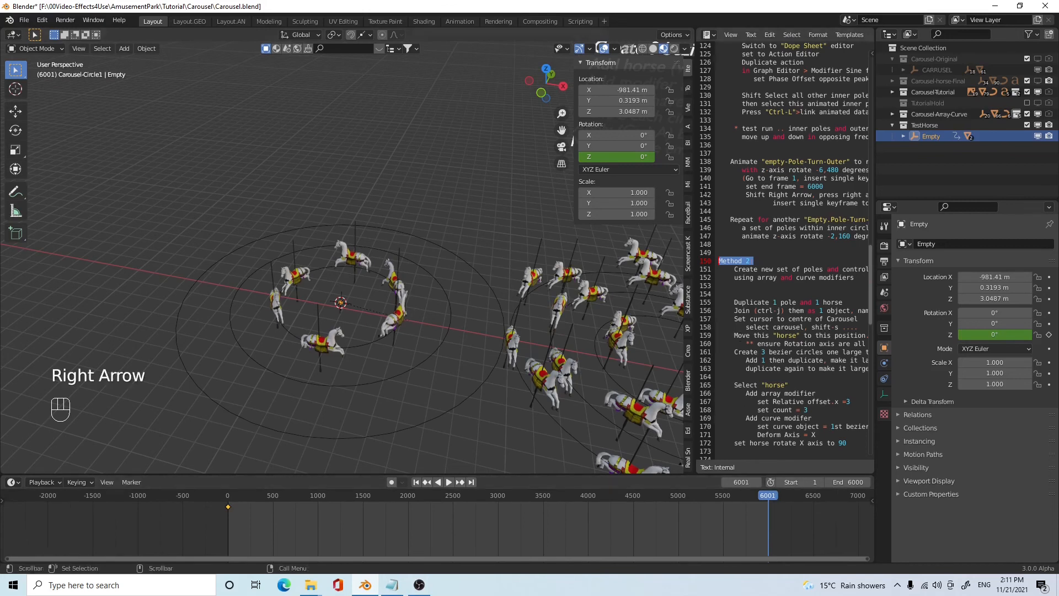
left_click(630, 157)
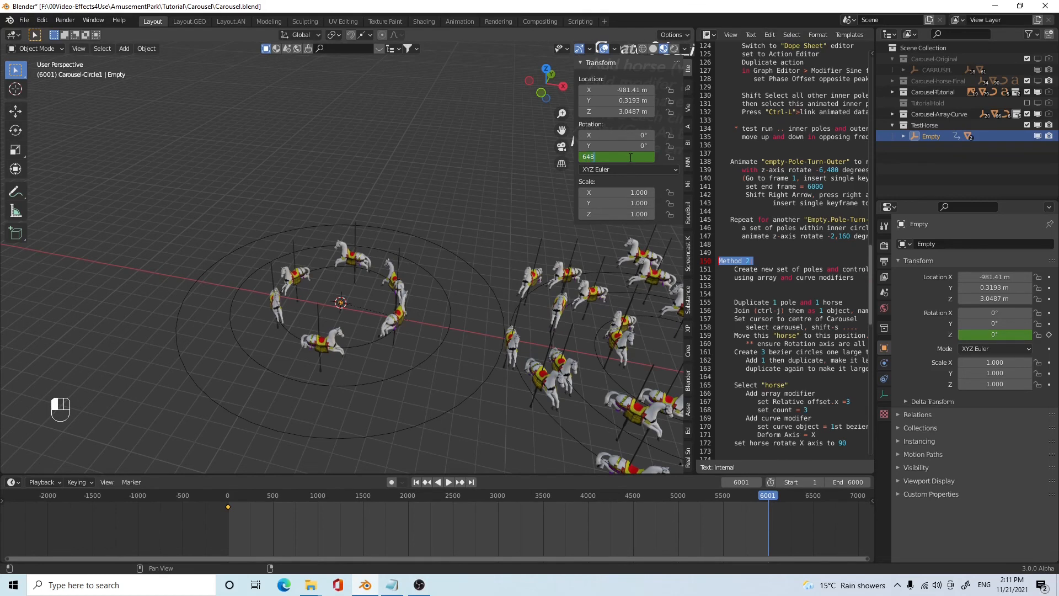
right_click(629, 158)
left_click(629, 149)
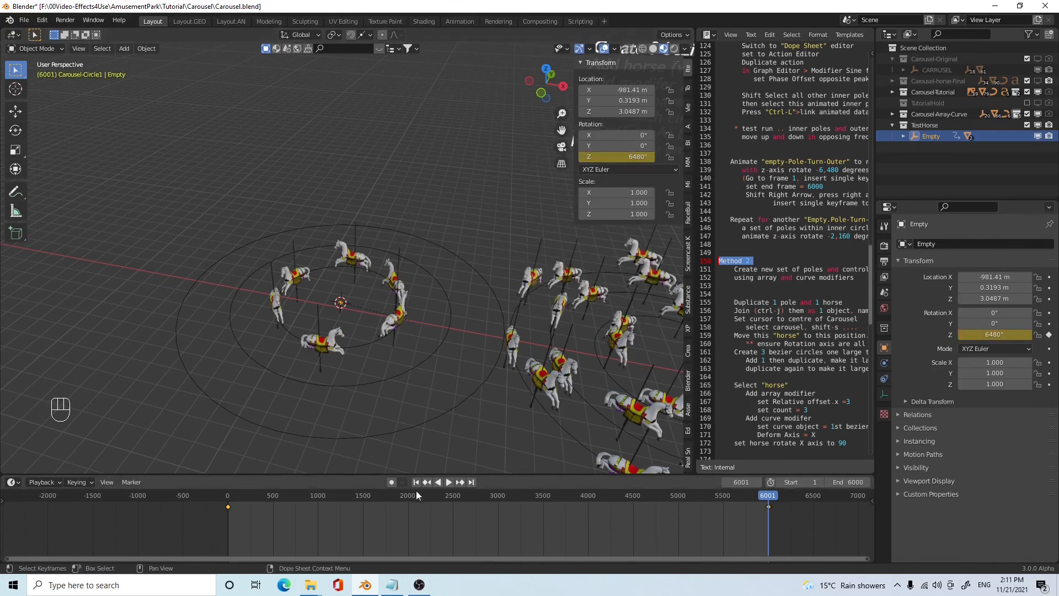
- Play the animation from the first frame to check the horse ring turning around the Empty, then stop playback
left_click(415, 483)
left_click(448, 482)
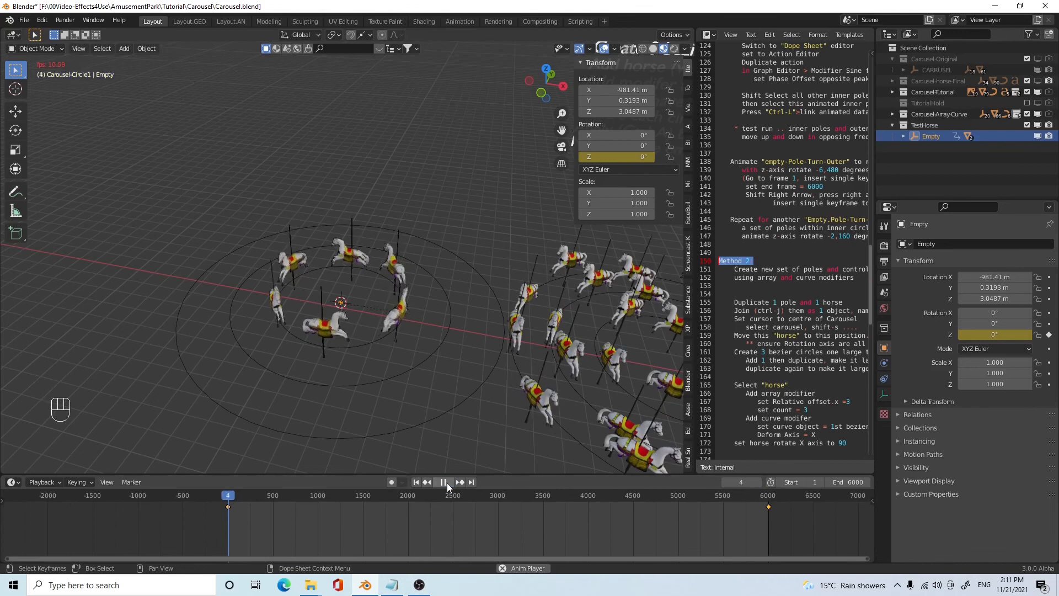
scroll(375, 379, "up", 2)
middle_click_drag(409, 408, 403, 352, "shift")
middle_click_drag(415, 408, 335, 331)
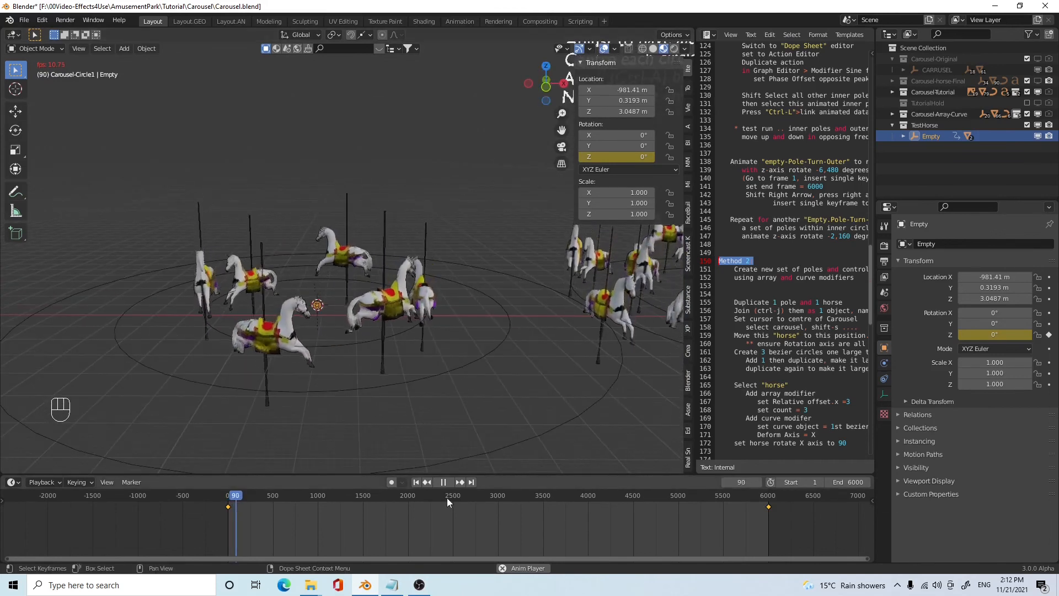
left_click(441, 483)
- Examine the test horse ring from several angles and compare it with the neighbouring array-and-curve horse rings
middle_click_drag(420, 344, 431, 372)
middle_click_drag(333, 302, 349, 350)
scroll(330, 290, "up", 2)
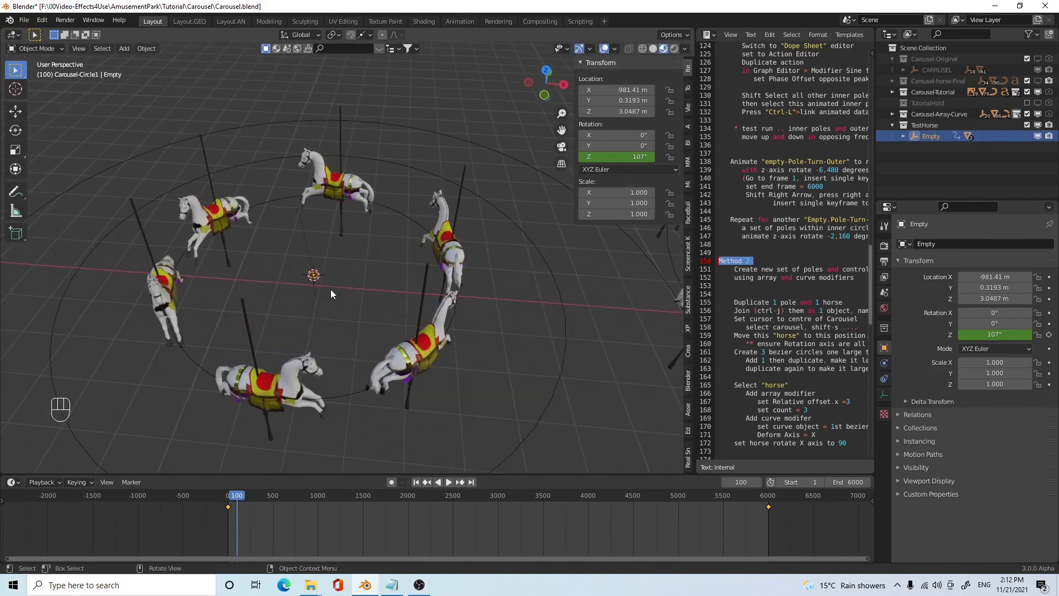
scroll(364, 347, "down", 3)
middle_click_drag(376, 367, 385, 339)
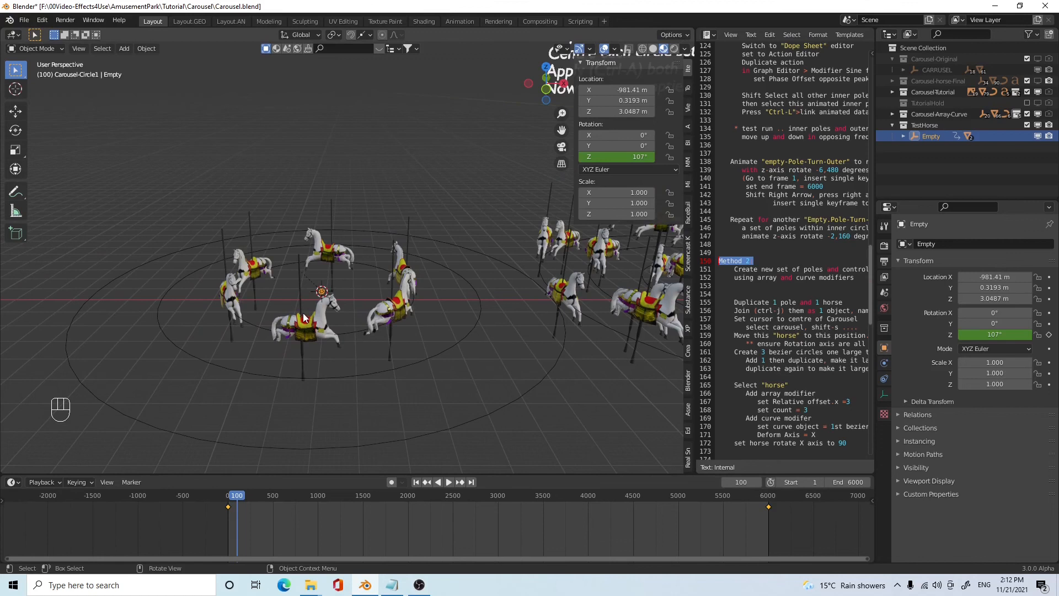
middle_click_drag(294, 251, 289, 319)
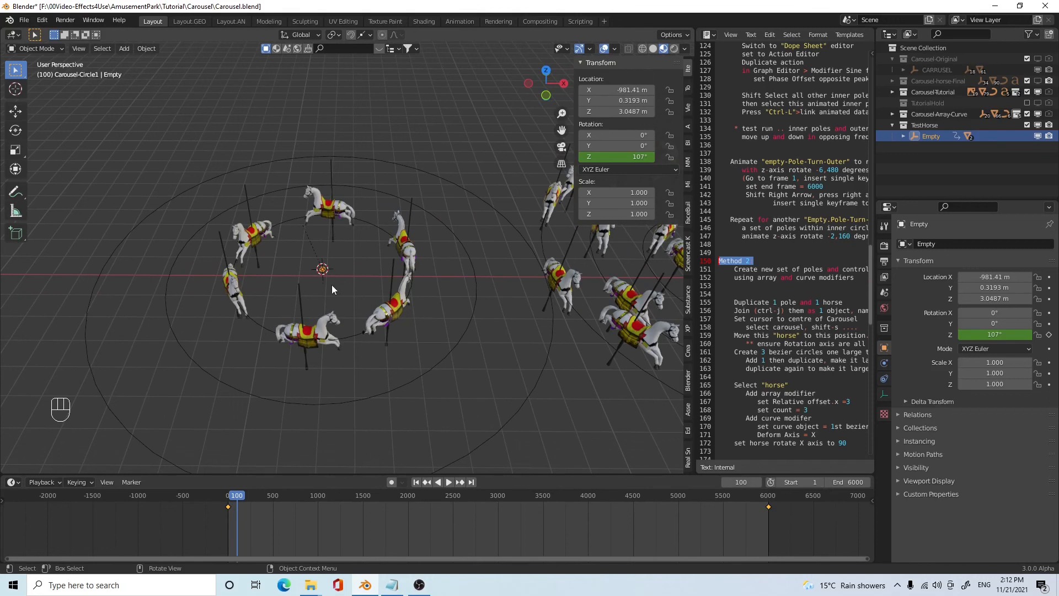
scroll(333, 285, "down", 7)
middle_click_drag(444, 362, 399, 450, "shift")
scroll(477, 359, "up", 4)
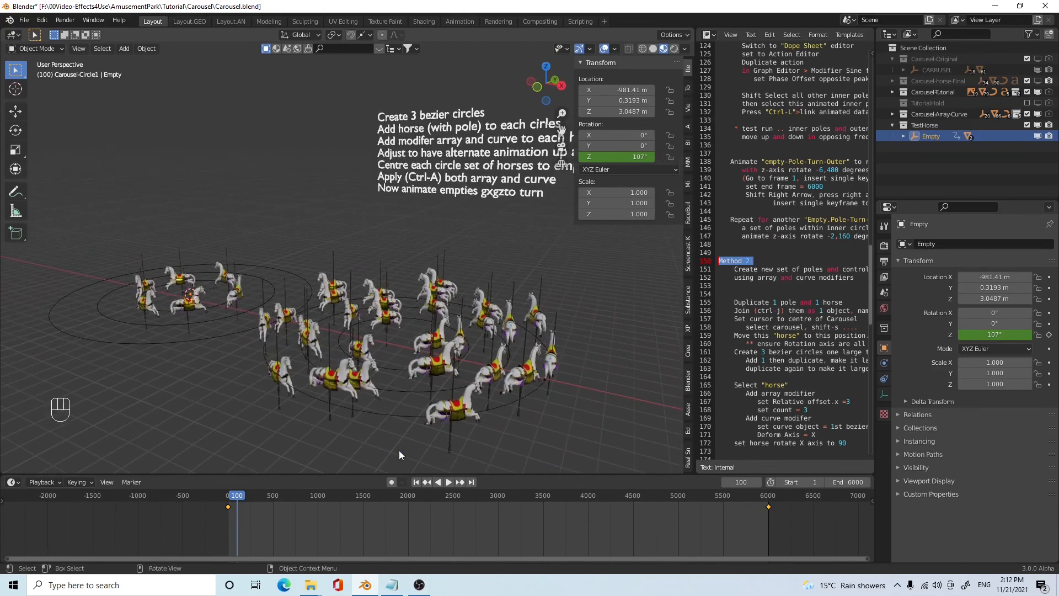
- Unhide the Carousel-horse-Final collection in the viewport beside the tutorial carousel
scroll(448, 393, "down", 3)
middle_click_drag(446, 395, 361, 382)
scroll(469, 394, "up", 1)
scroll(469, 394, "down", 2)
middle_click_drag(508, 399, 380, 398, "shift")
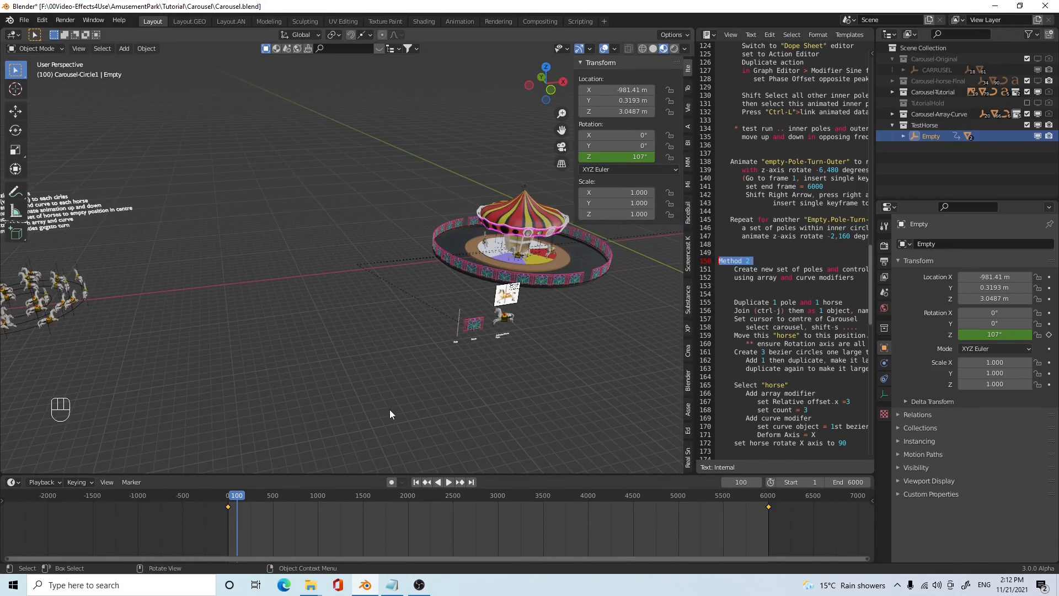
left_click(1038, 82)
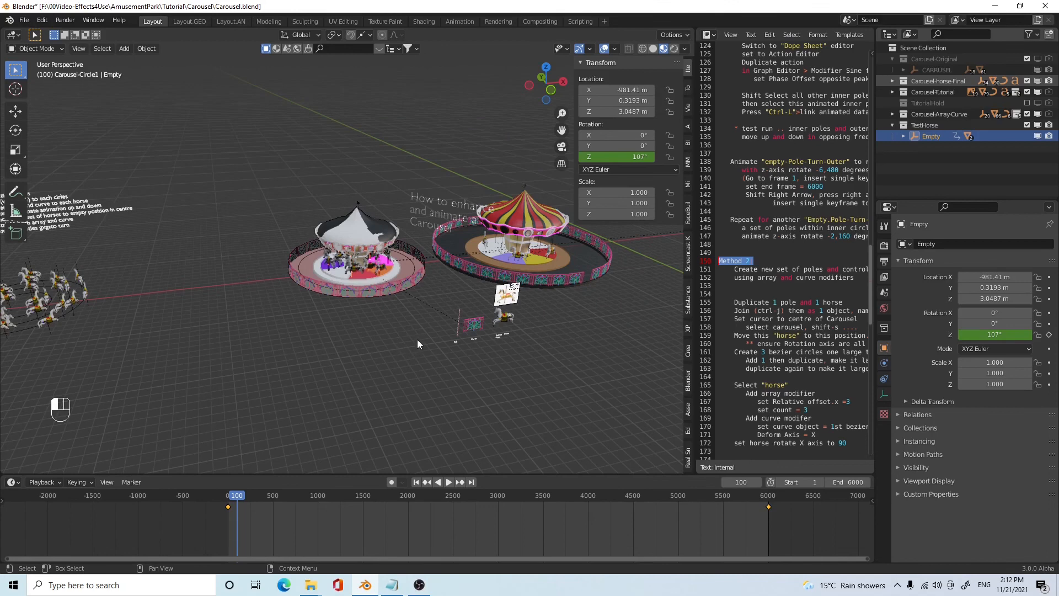
- Play the animation to review the finished carousel with its moving horses up close, then stop playback
middle_click_drag(422, 341, 422, 307)
scroll(429, 315, "up", 3)
scroll(430, 316, "up", 2)
middle_click_drag(402, 343, 328, 300, "shift")
scroll(325, 317, "up", 2)
middle_click_drag(322, 338, 331, 356)
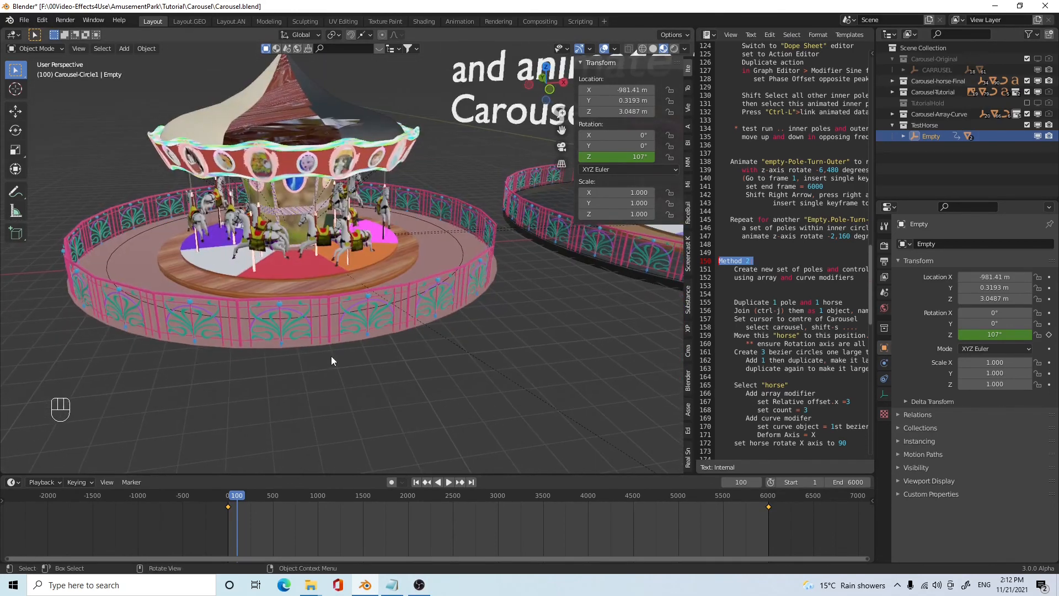
left_click(449, 482)
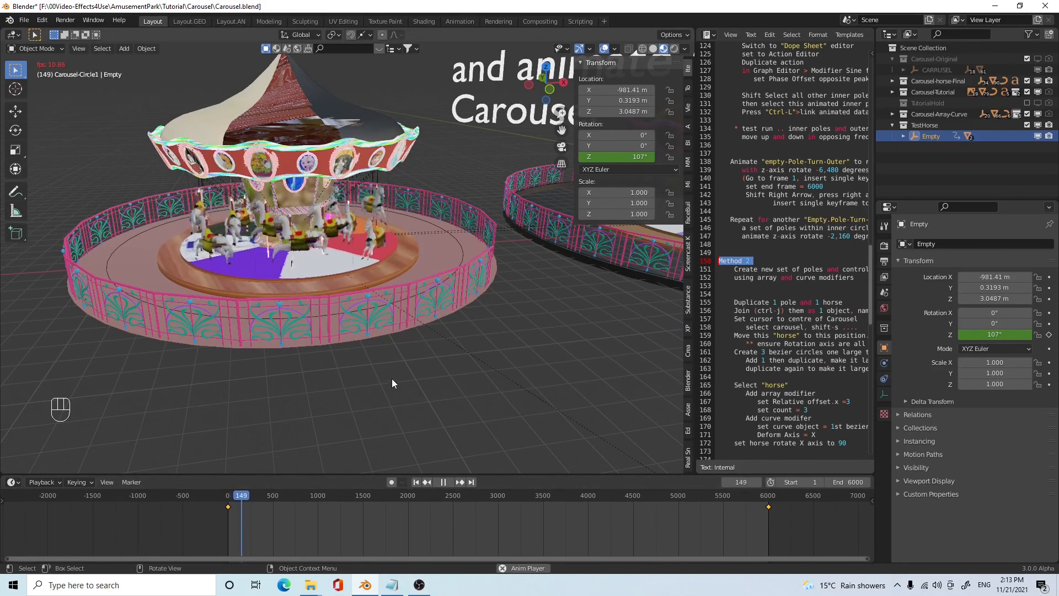
left_click(443, 483)
scroll(409, 297, "down", 8)
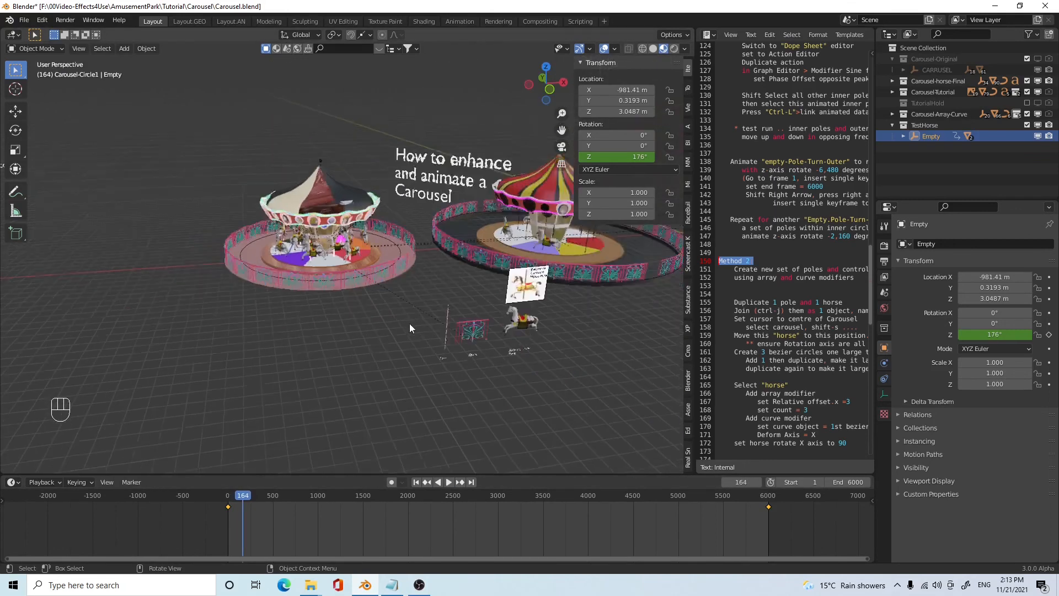
middle_click_drag(323, 314, 356, 306, "shift")
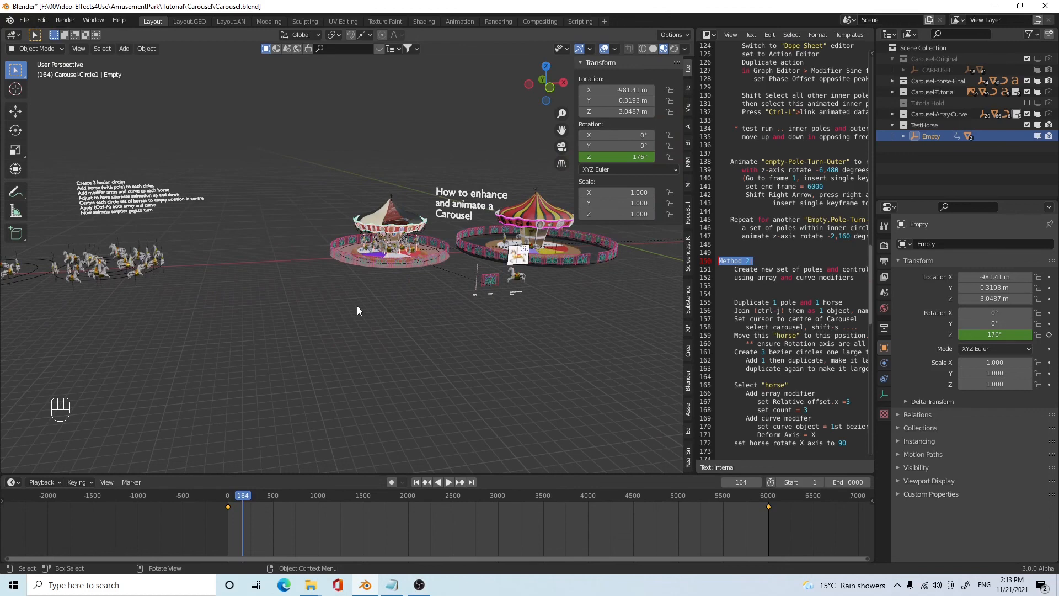